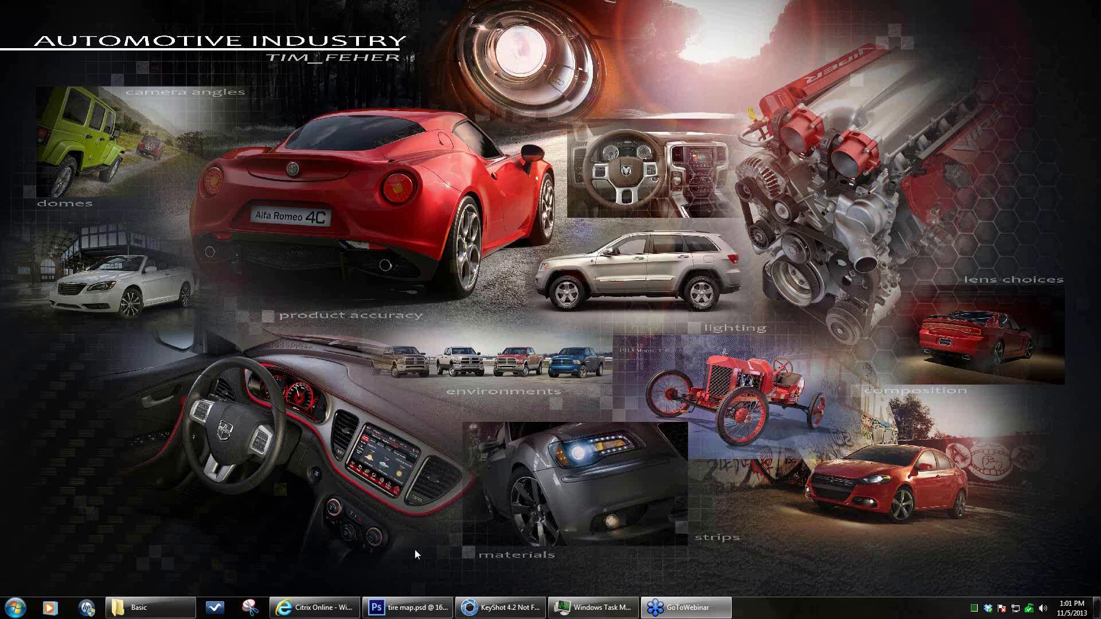
- Switch to KeyShot and import "ferrarari f12 berlinetta .mb", centered and snapped to ground, with original size and Y up orientation
click(498, 613)
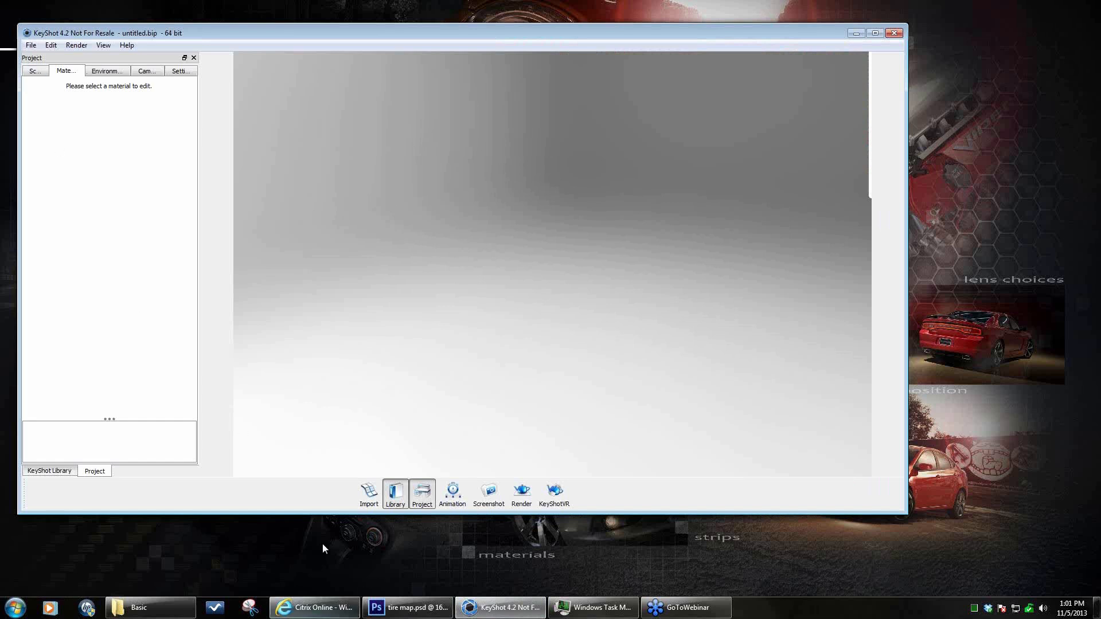
click(368, 492)
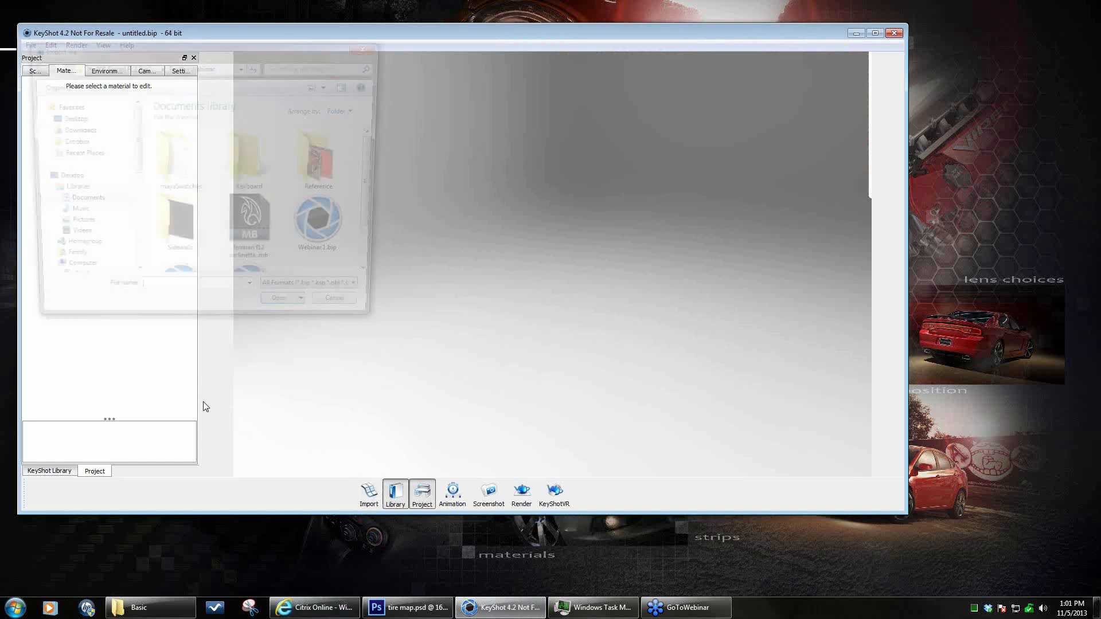
click(255, 229)
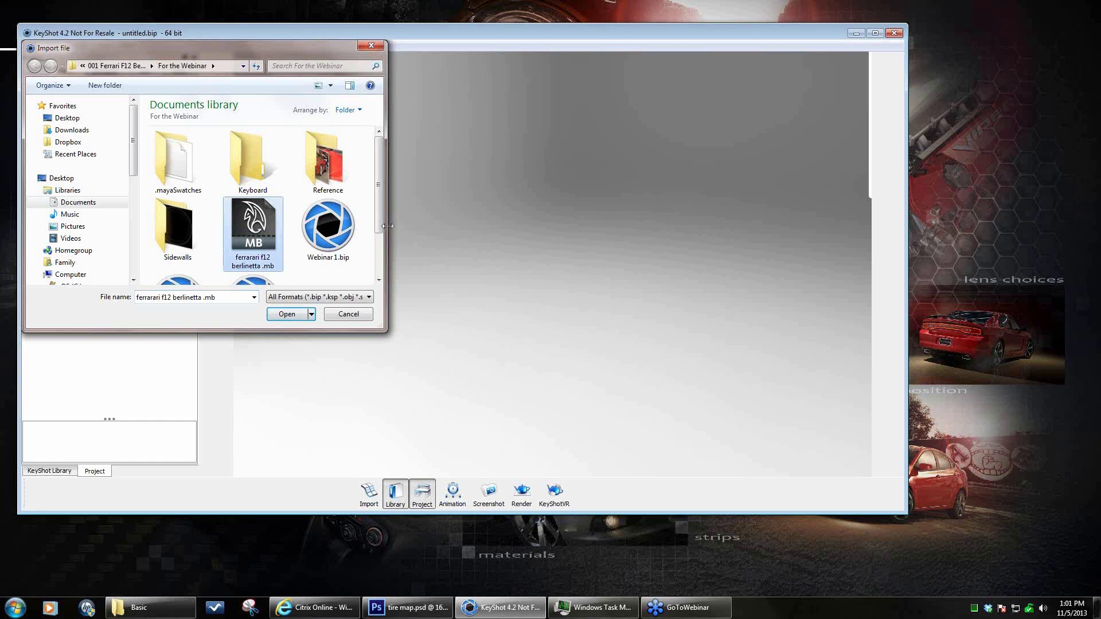
click(286, 314)
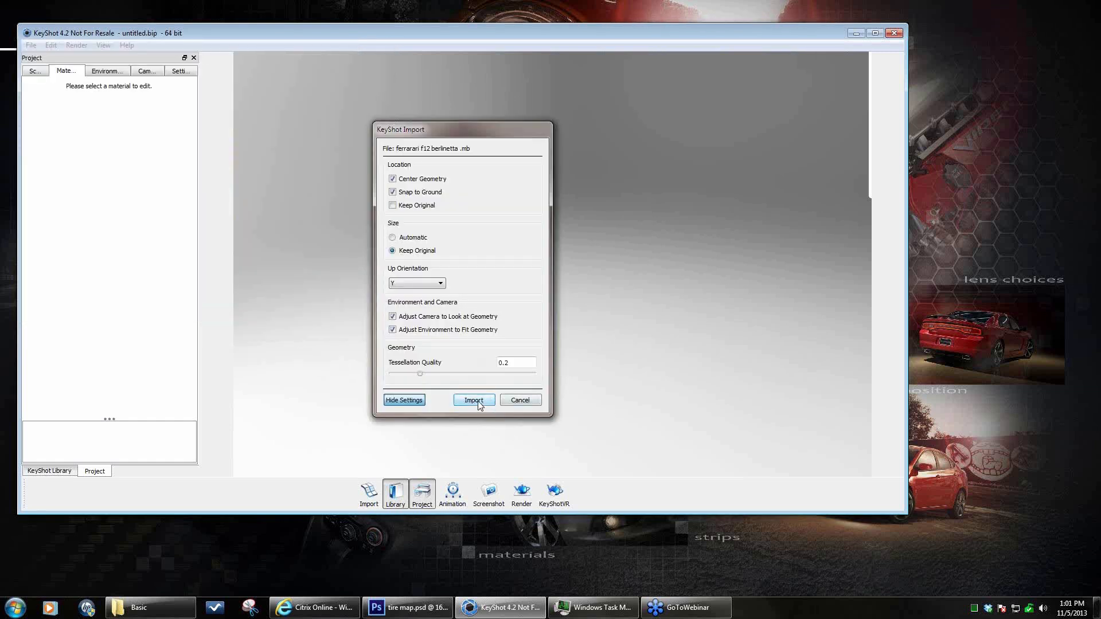
drag(474, 135, 549, 84)
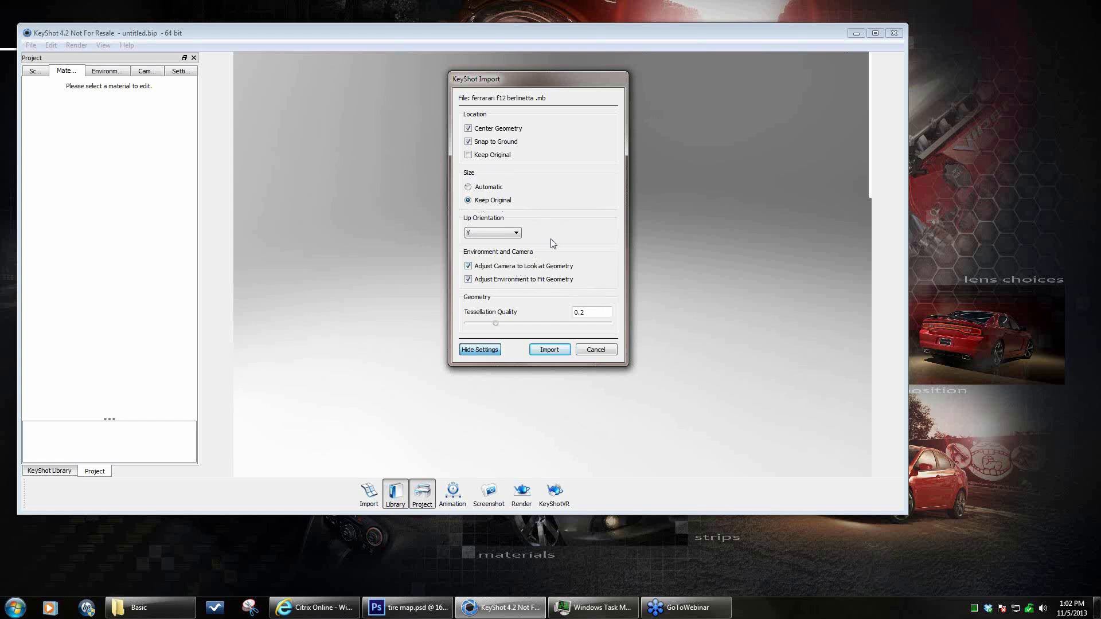
click(549, 350)
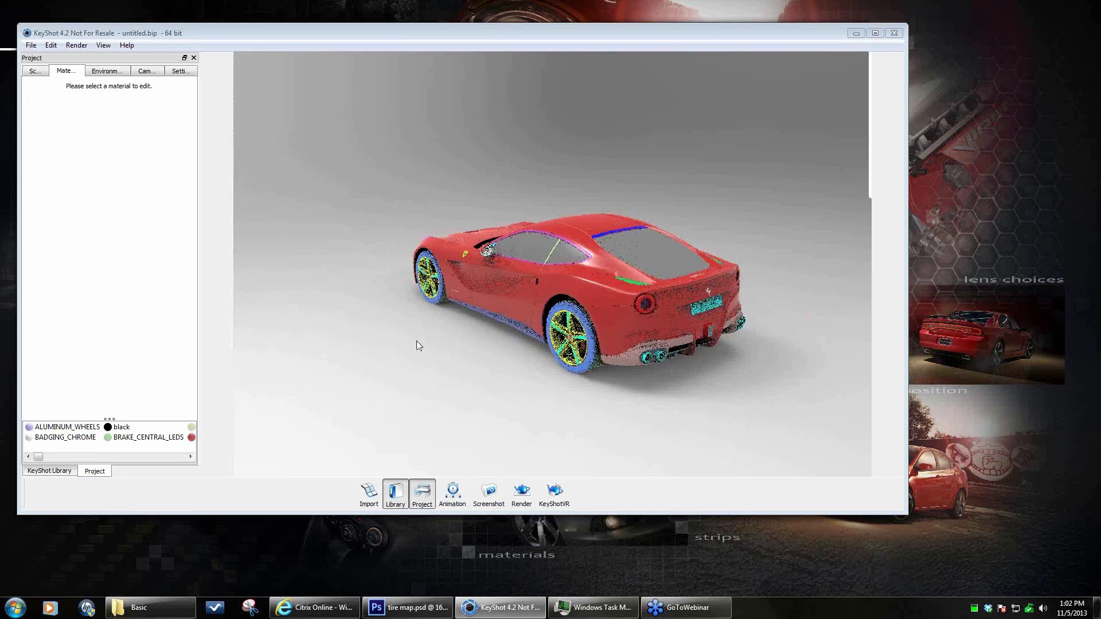
- Examine the imported car within the surrounding environment dome, from far outside the dome back to a close front three-quarter view
drag(426, 342, 742, 319)
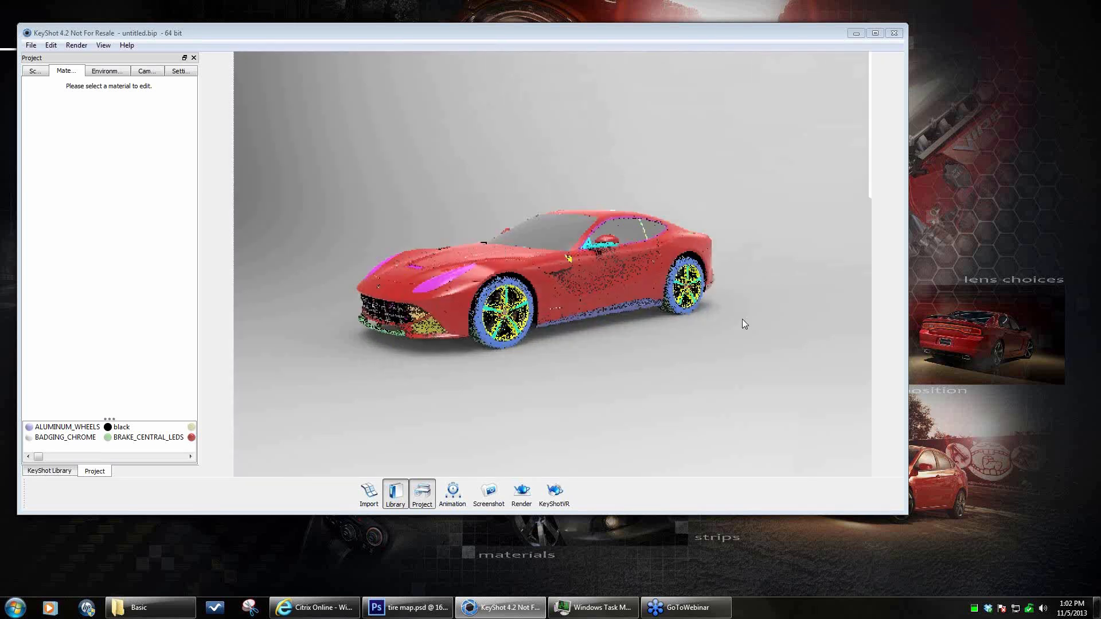
right_drag(697, 339, 334, 377)
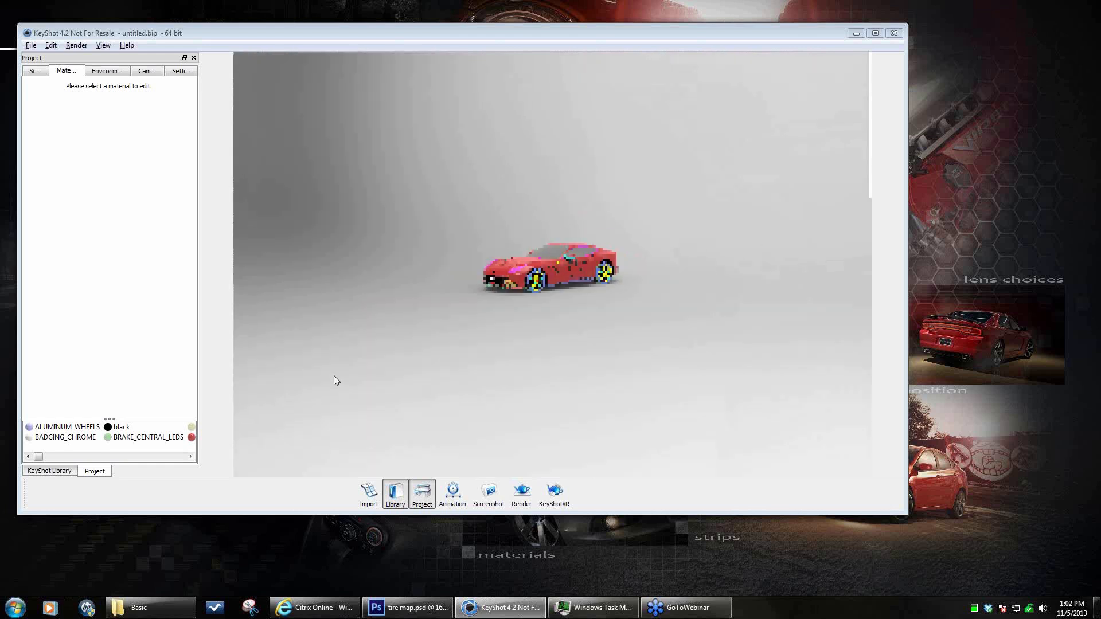
alt+right_drag(645, 300, 655, 369)
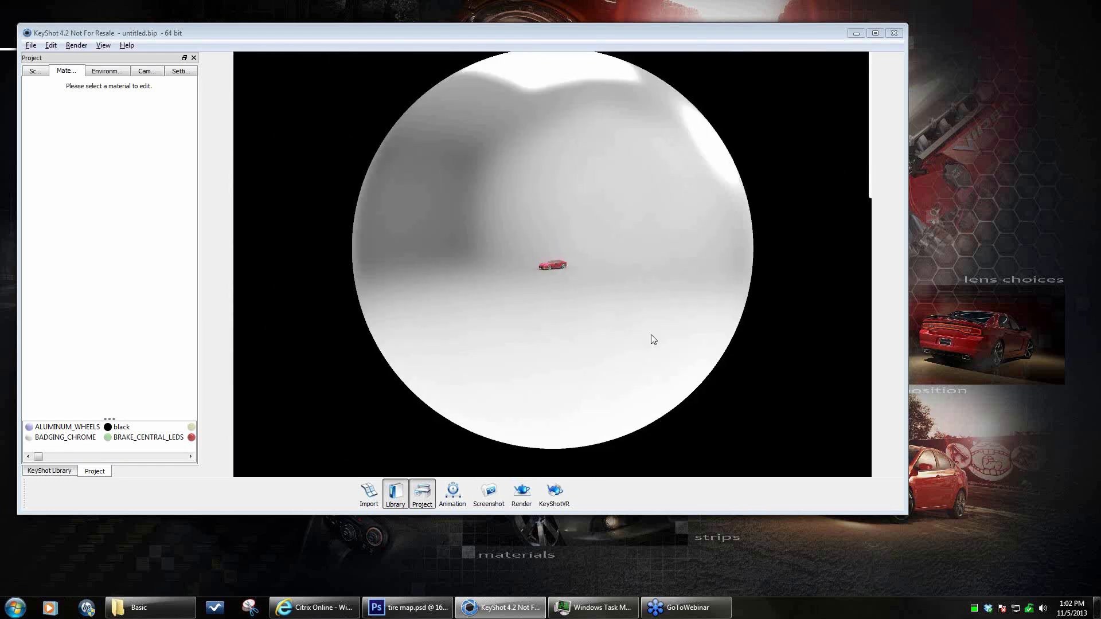
drag(618, 337, 660, 335)
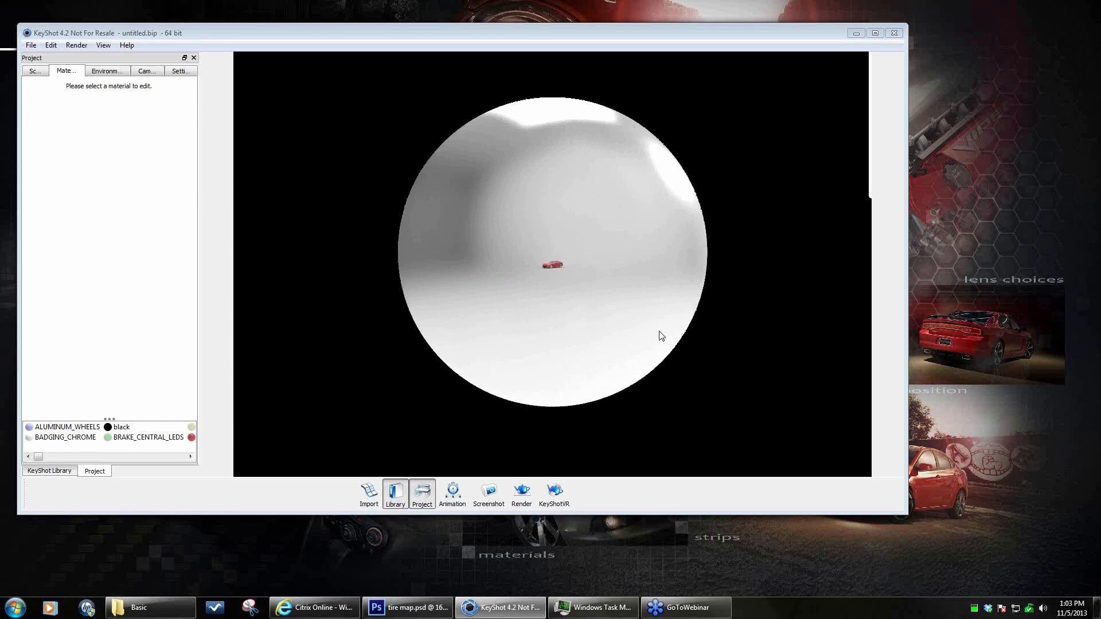
alt+right_drag(431, 322, 884, 246)
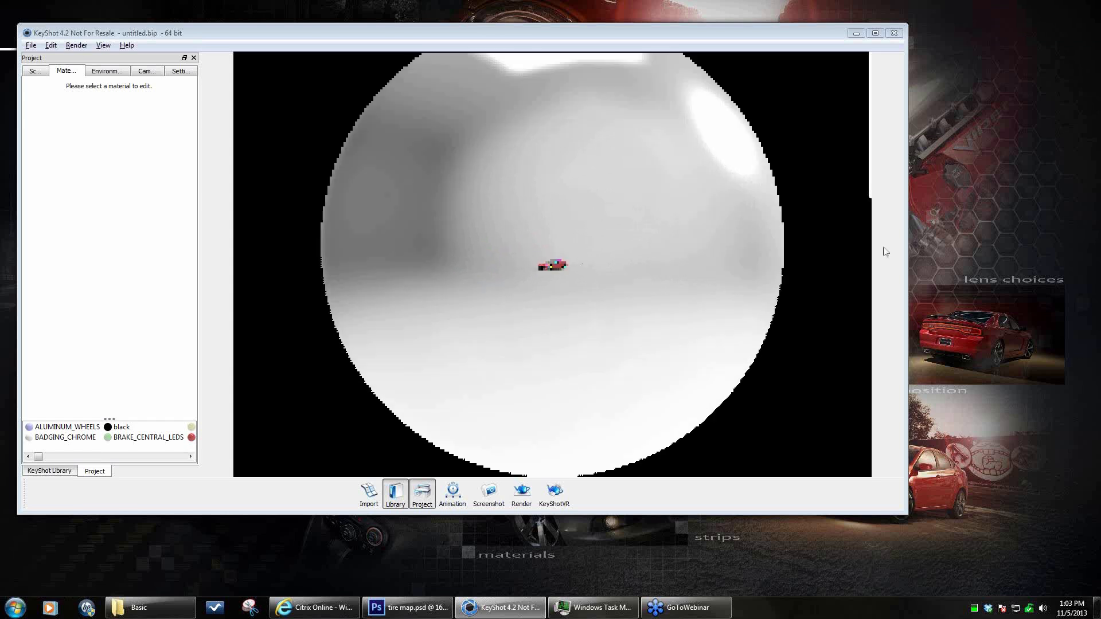
alt+right_drag(562, 307, 643, 345)
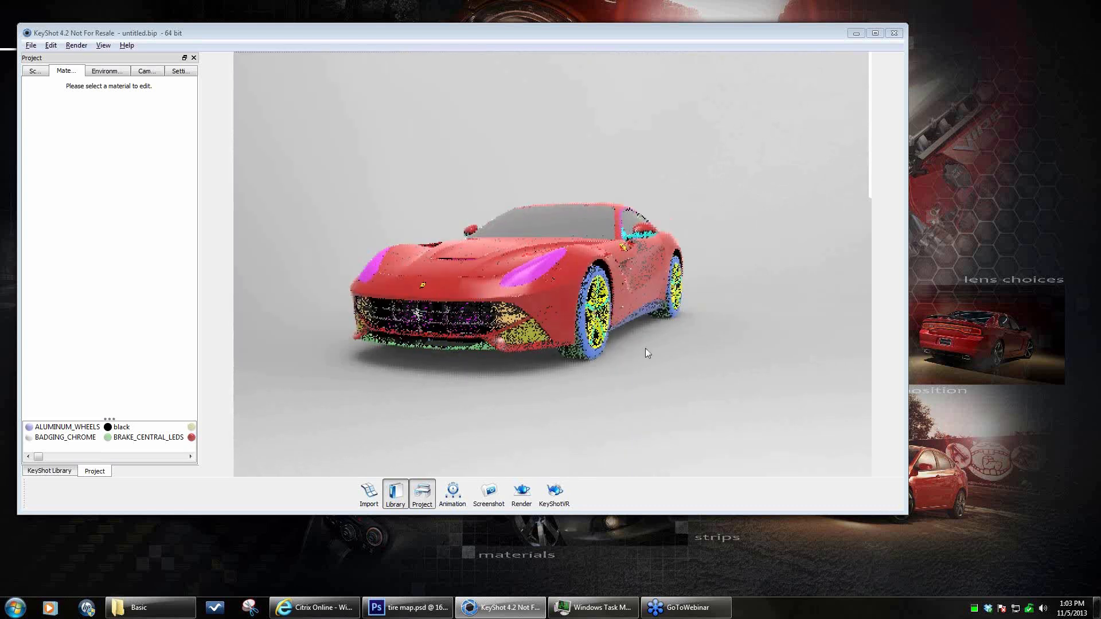
drag(646, 348, 606, 356)
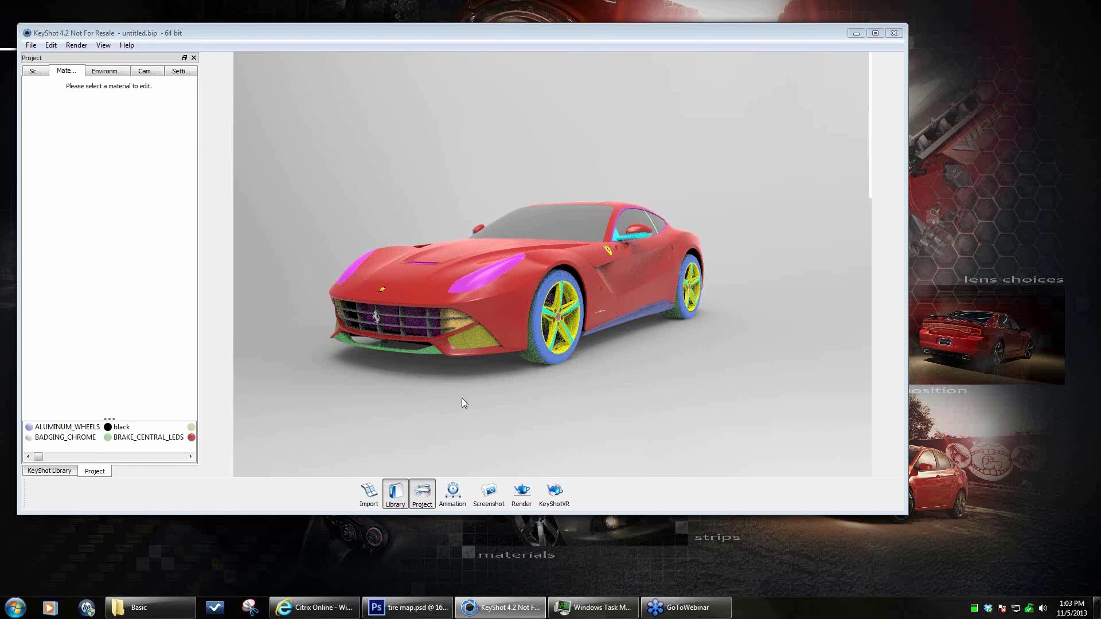
- Inspect the whole car body from the front, front three-quarter and side angles
drag(463, 398, 587, 337)
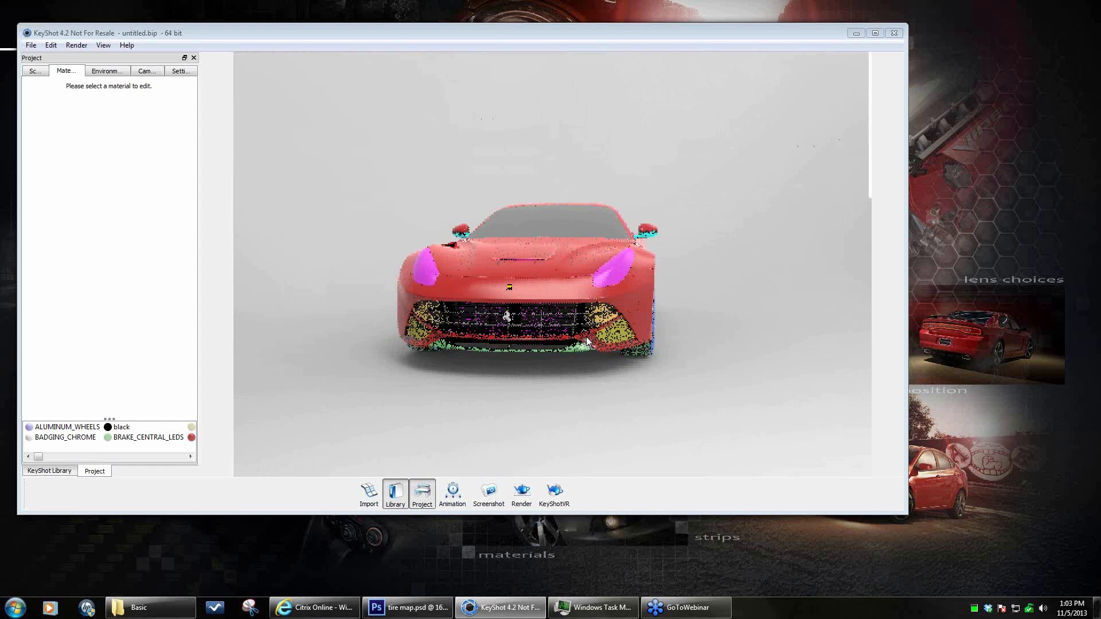
drag(656, 392, 499, 420)
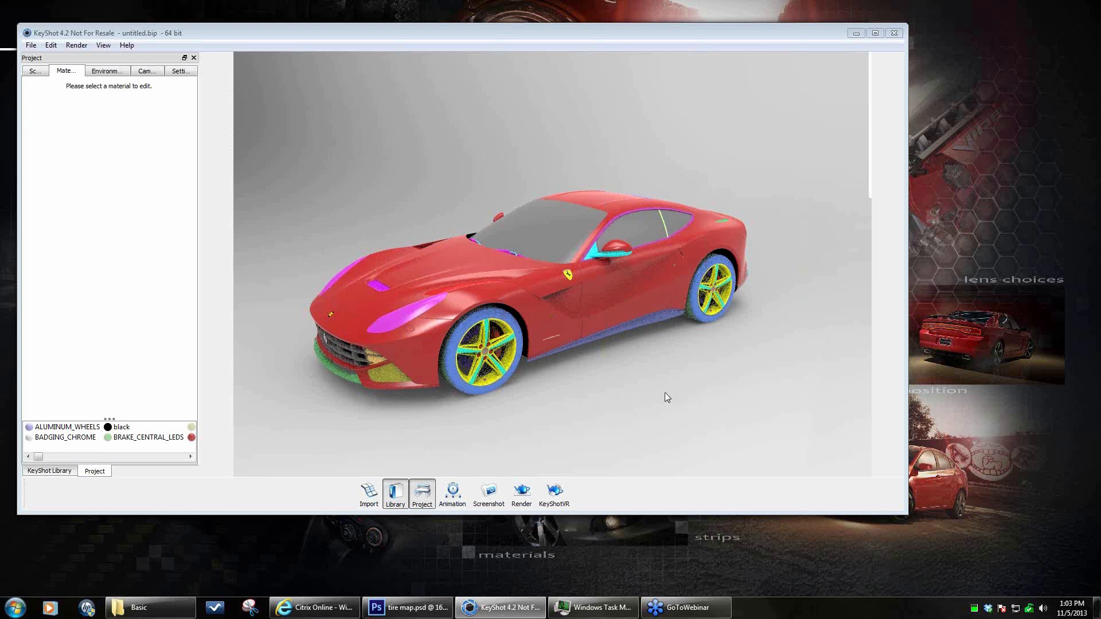
drag(721, 396, 750, 381)
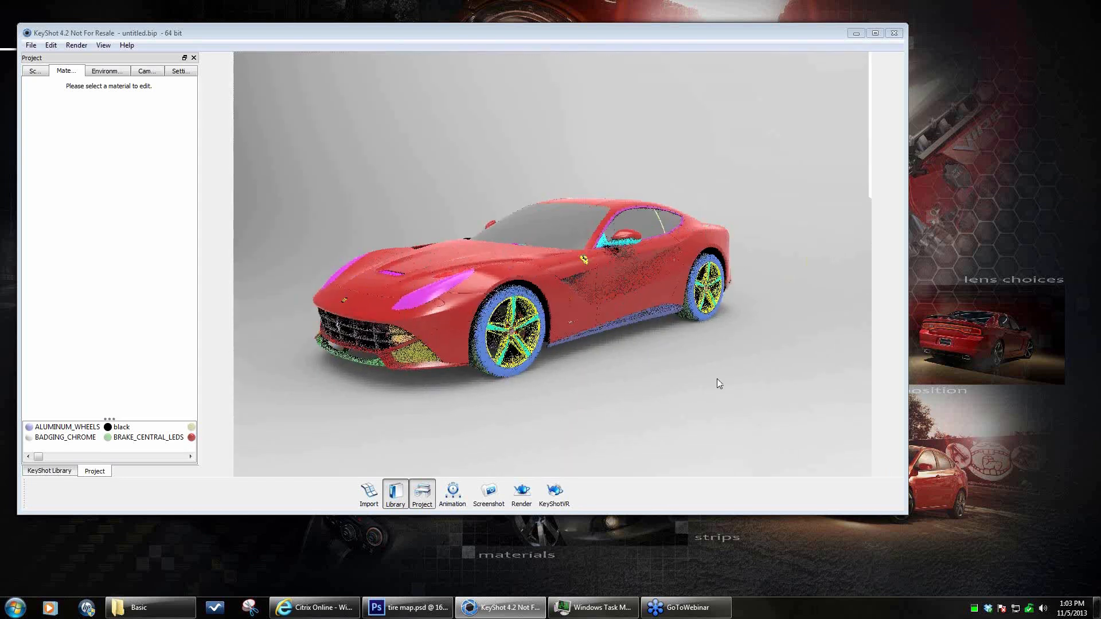
mouse_move(597, 400)
mouse_down()
mouse_move(638, 408)
mouse_move(611, 407)
mouse_up()
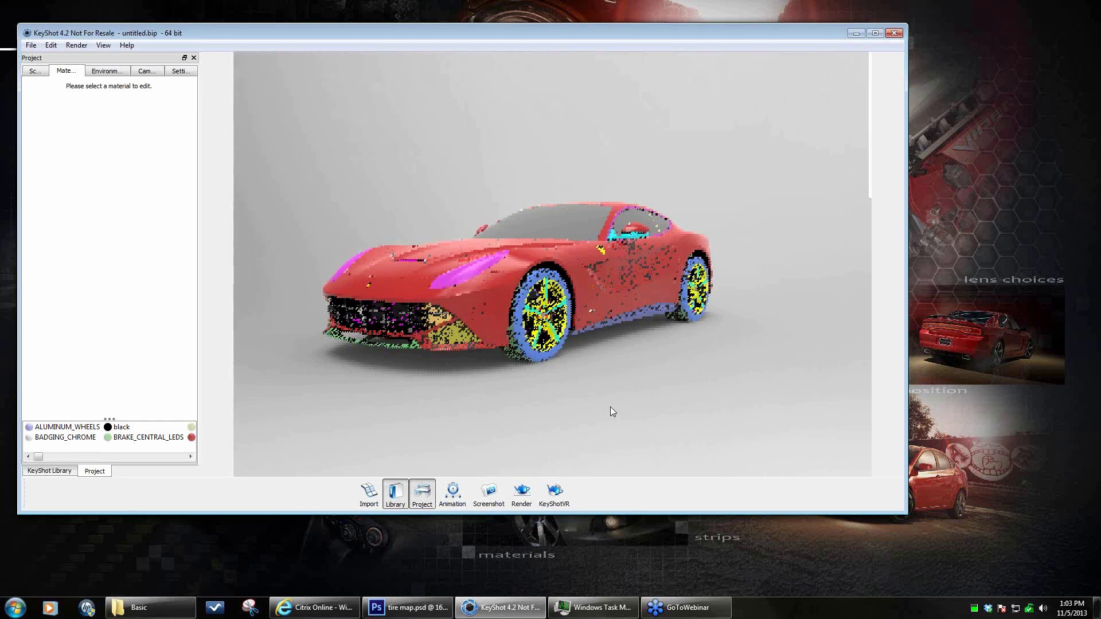
drag(714, 419, 579, 331)
drag(400, 389, 585, 394)
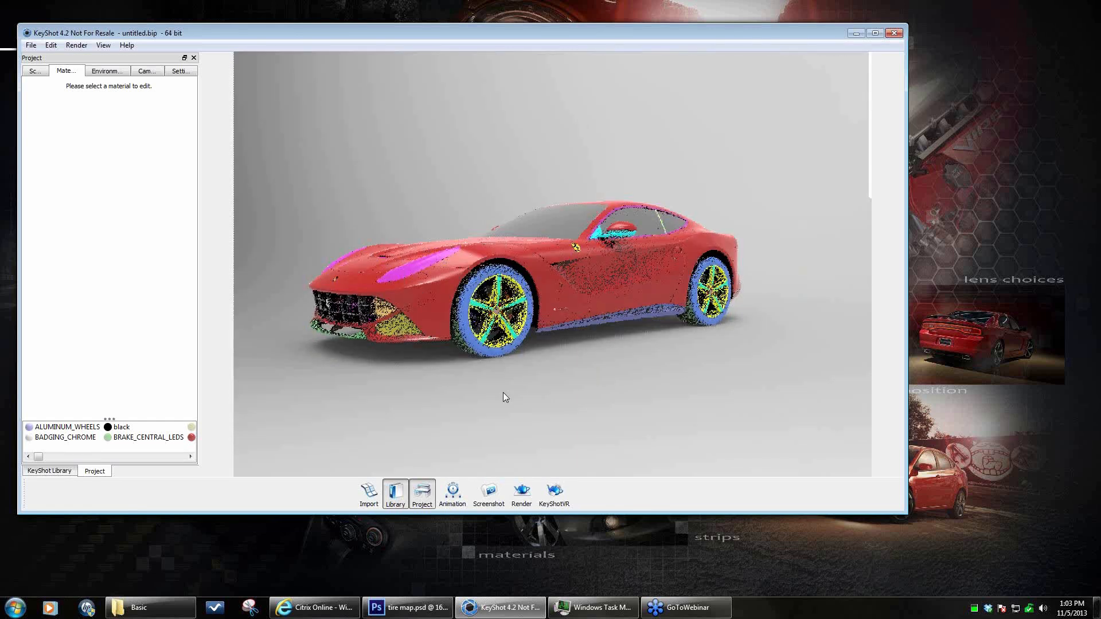
drag(506, 395, 603, 394)
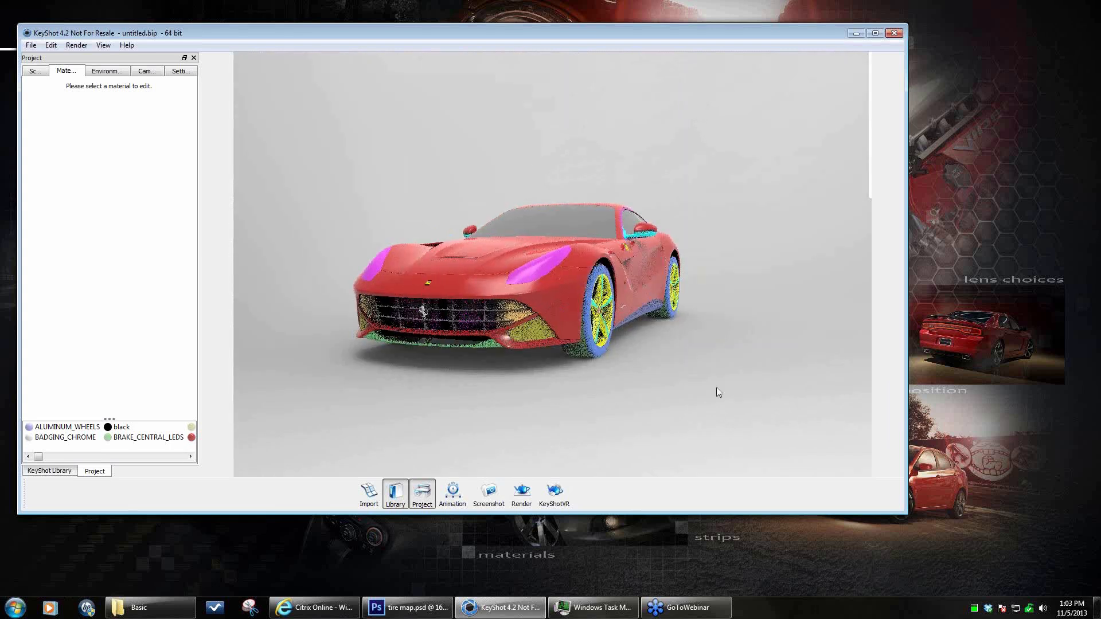
drag(728, 381, 585, 386)
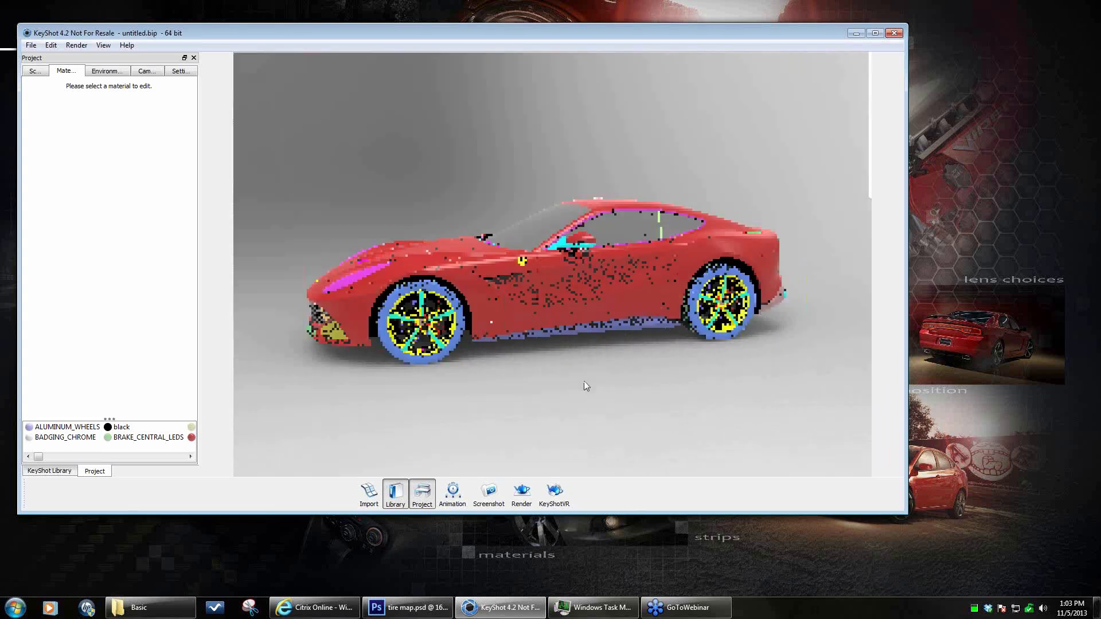
drag(693, 384, 663, 381)
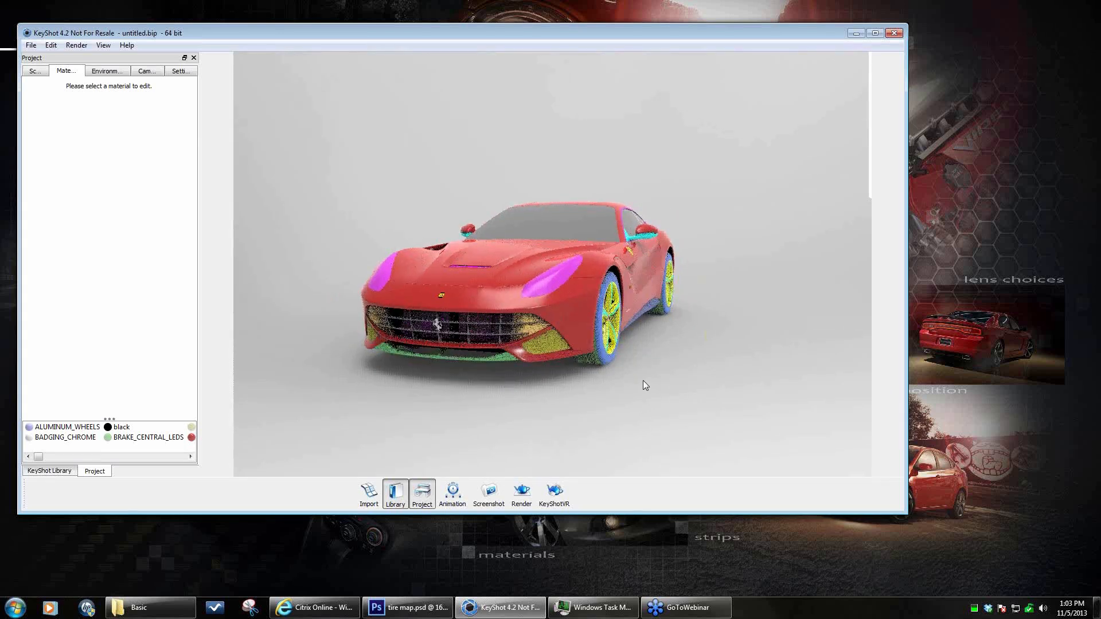
- Examine the car's grille, headlamps, front wheel and side profile up close, ending on a full front three-quarter view
scroll(453, 357, up, 5)
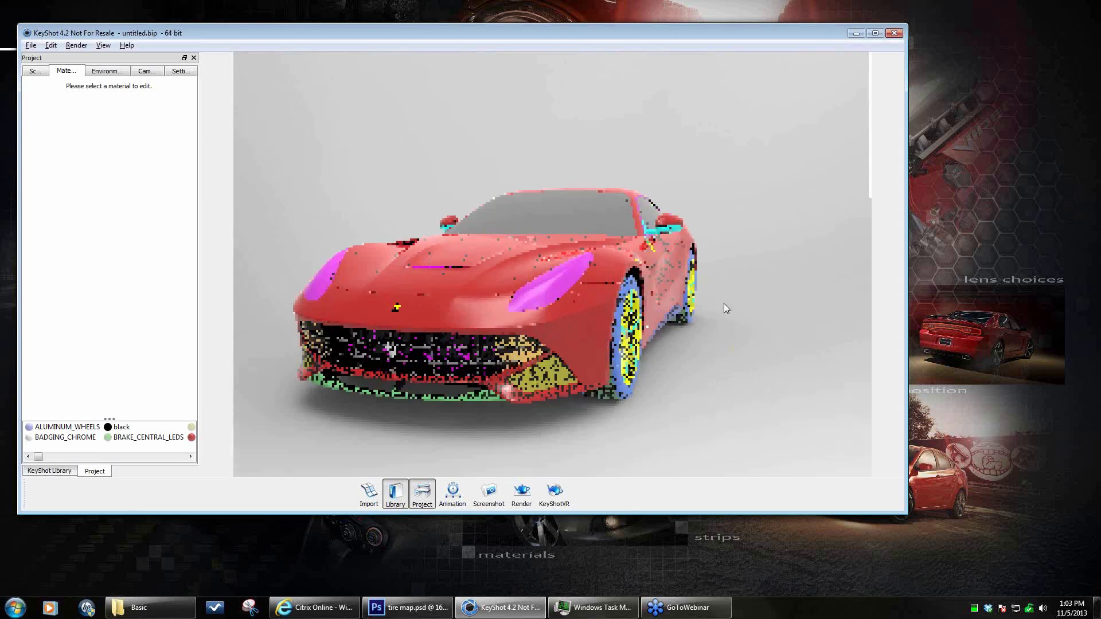
scroll(509, 365, up, 2)
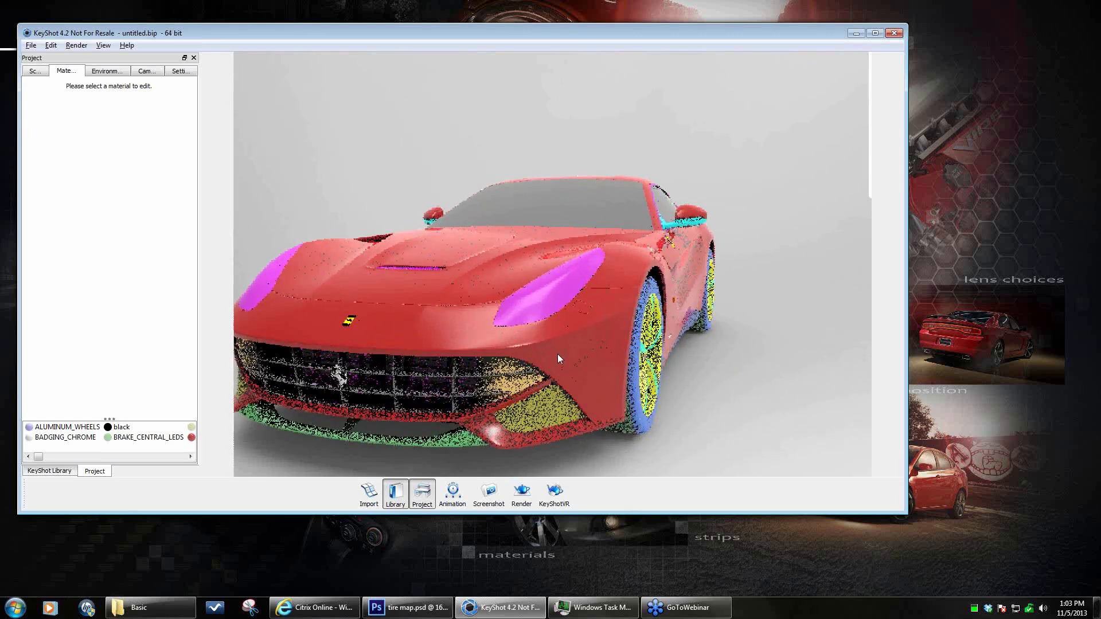
drag(558, 354, 680, 325)
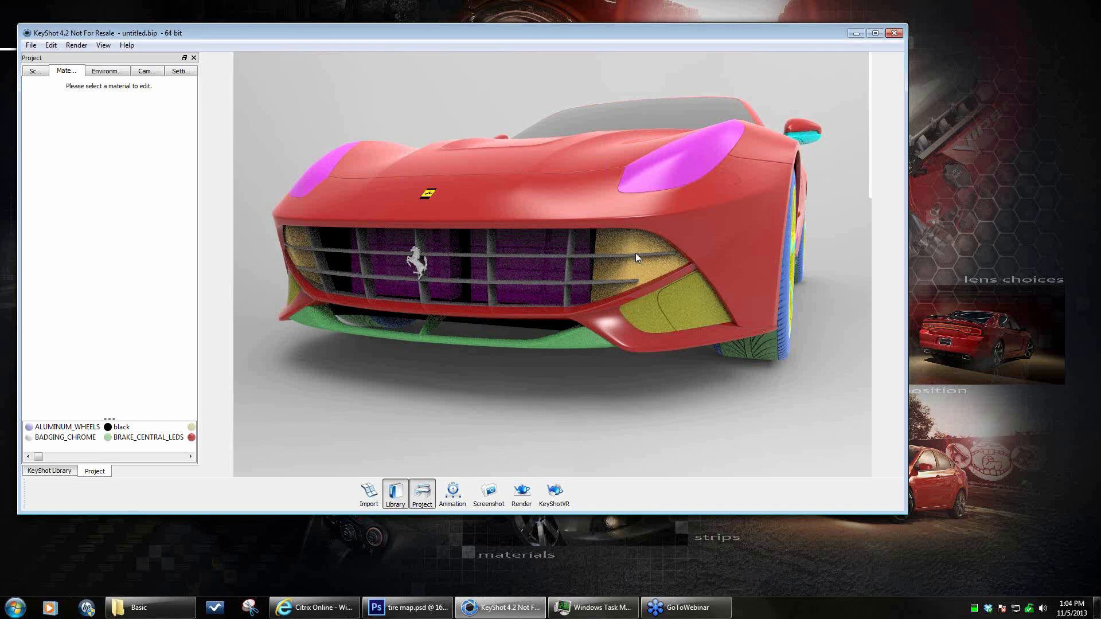
drag(653, 277, 642, 280)
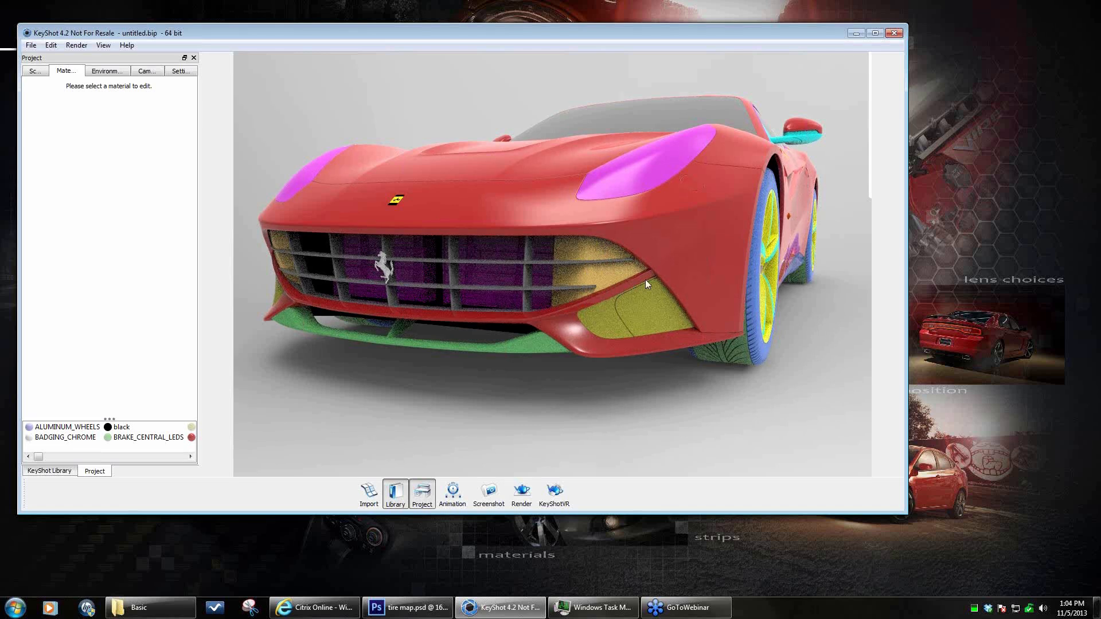
drag(643, 273, 625, 288)
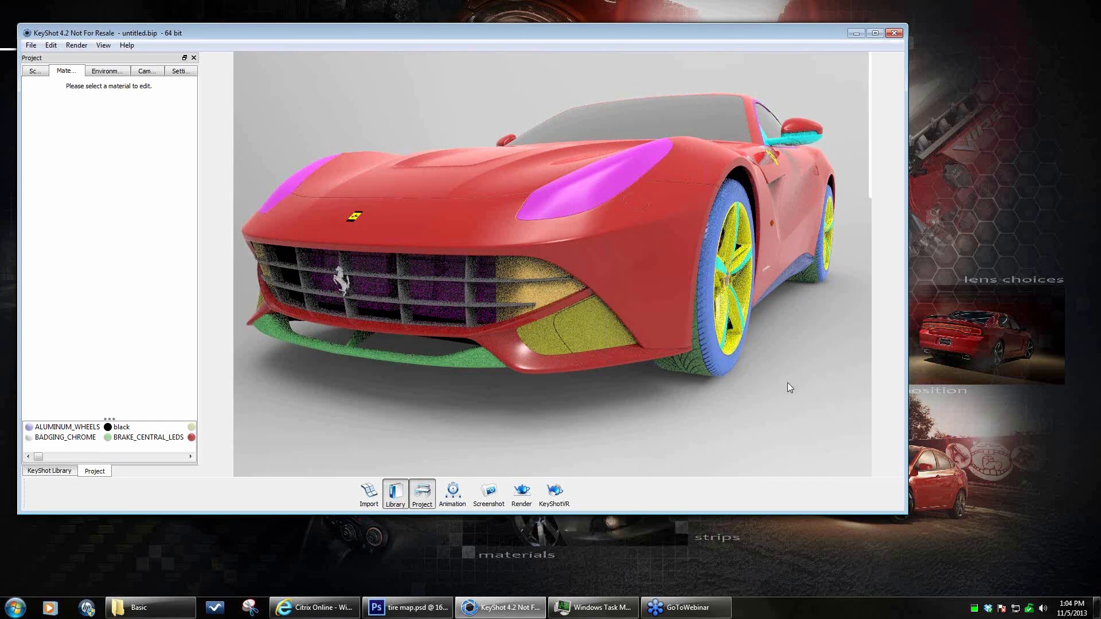
drag(786, 383, 677, 413)
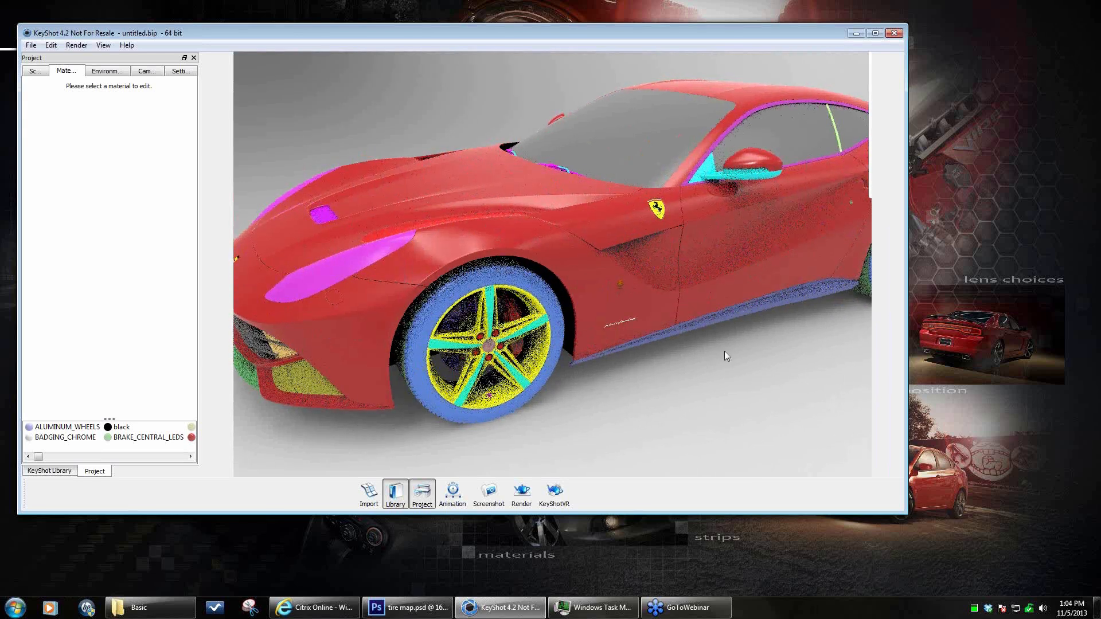
alt+right_drag(725, 351, 608, 378)
drag(608, 379, 698, 361)
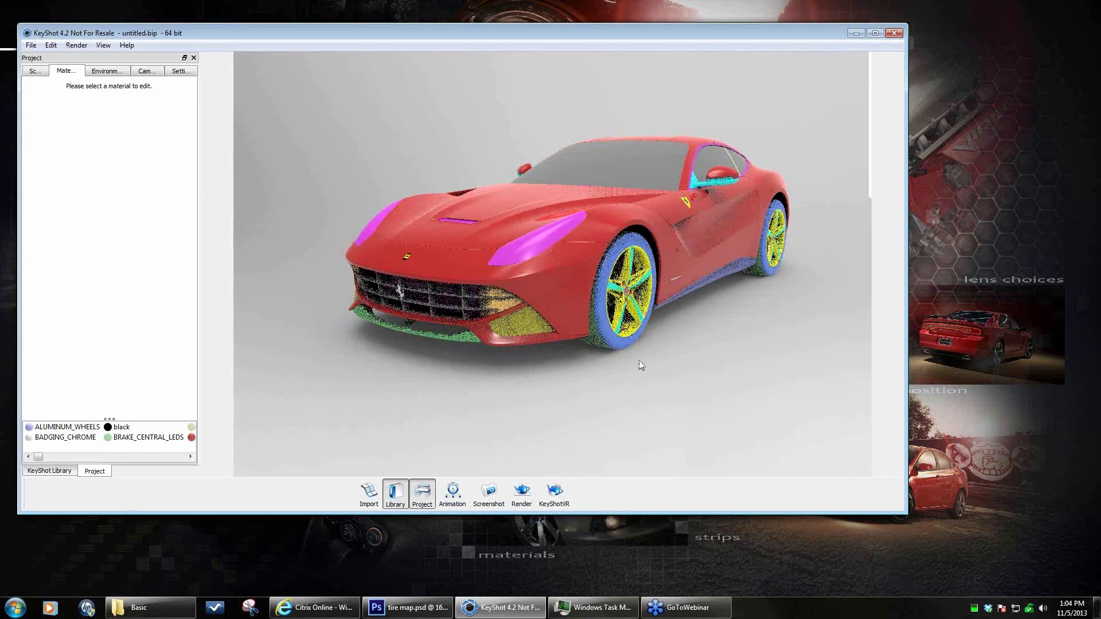
drag(592, 378, 472, 378)
drag(542, 372, 568, 342)
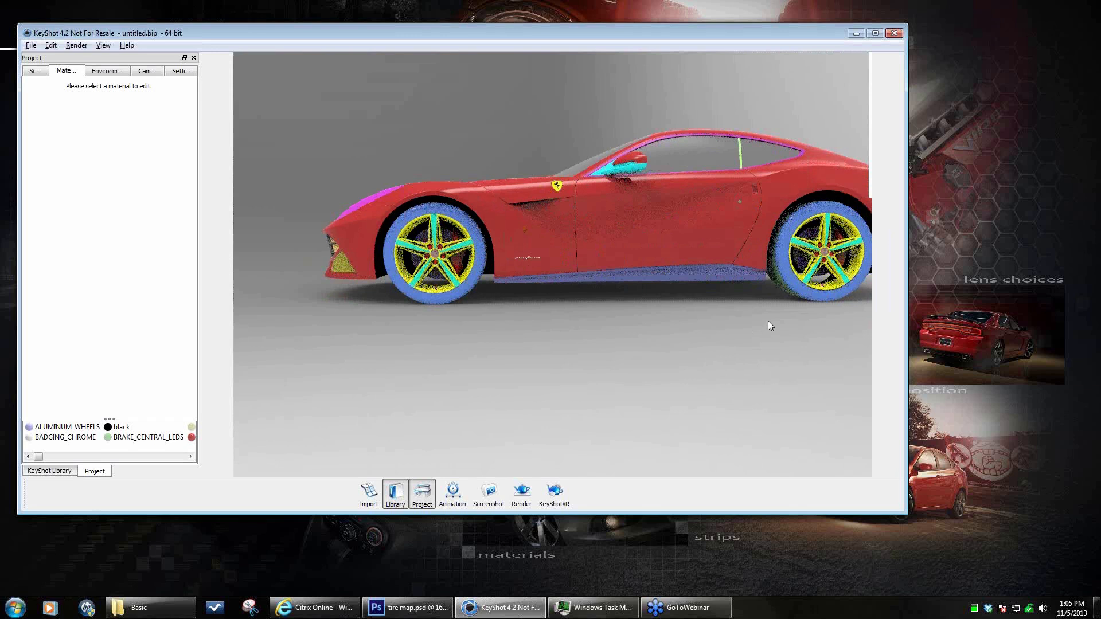
scroll(765, 319, down, 3)
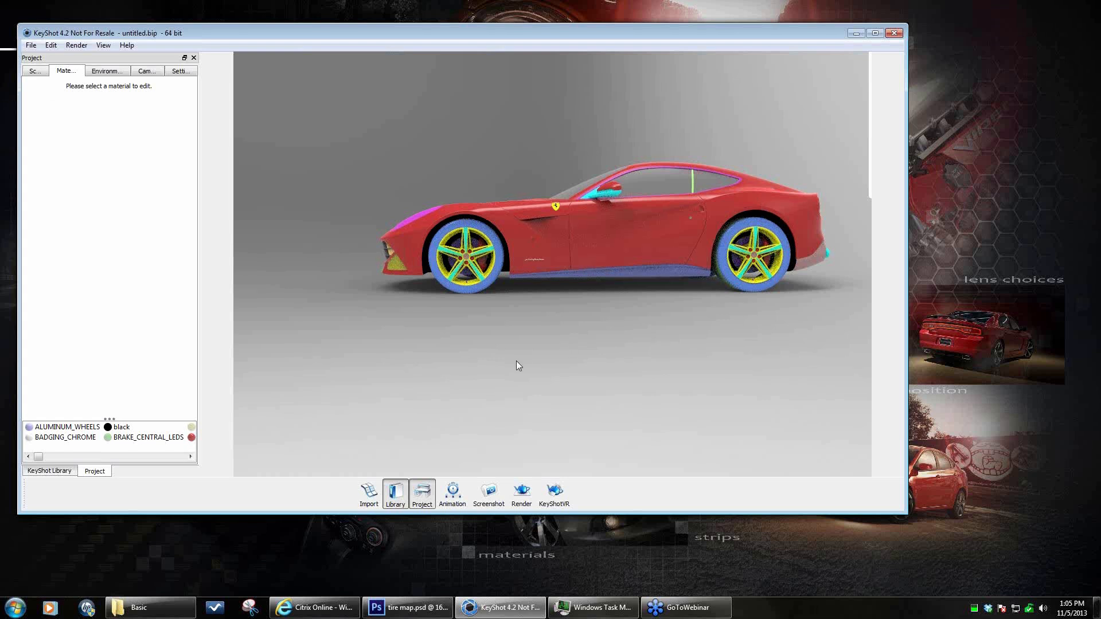
drag(524, 365, 680, 372)
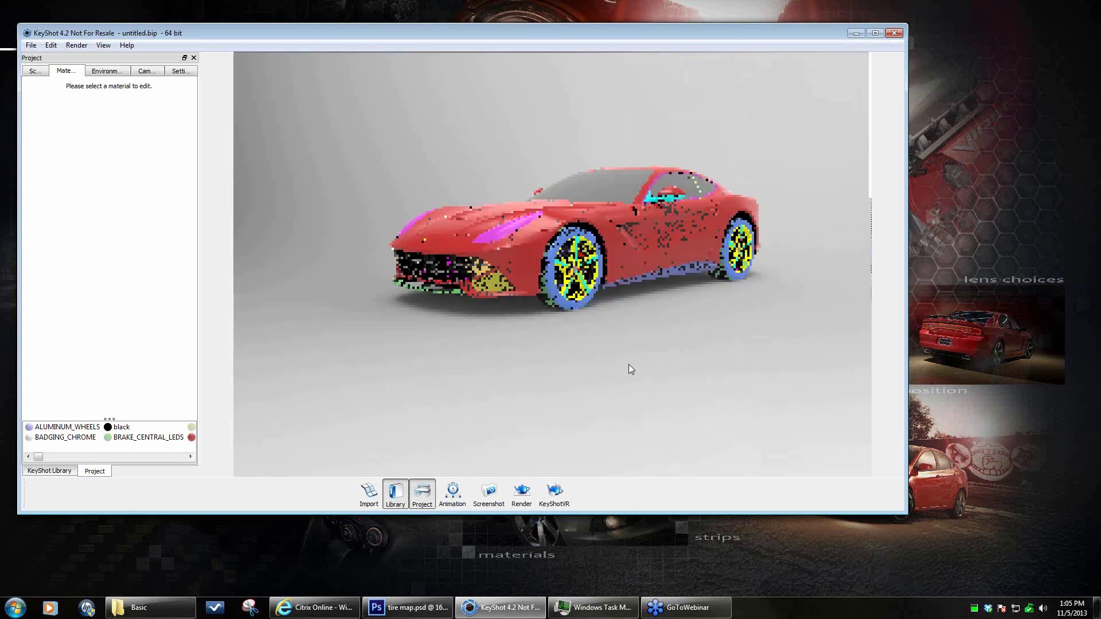
- Expand the model and its Car group in the scene tree to review the part groups alongside the car's side view
click(33, 71)
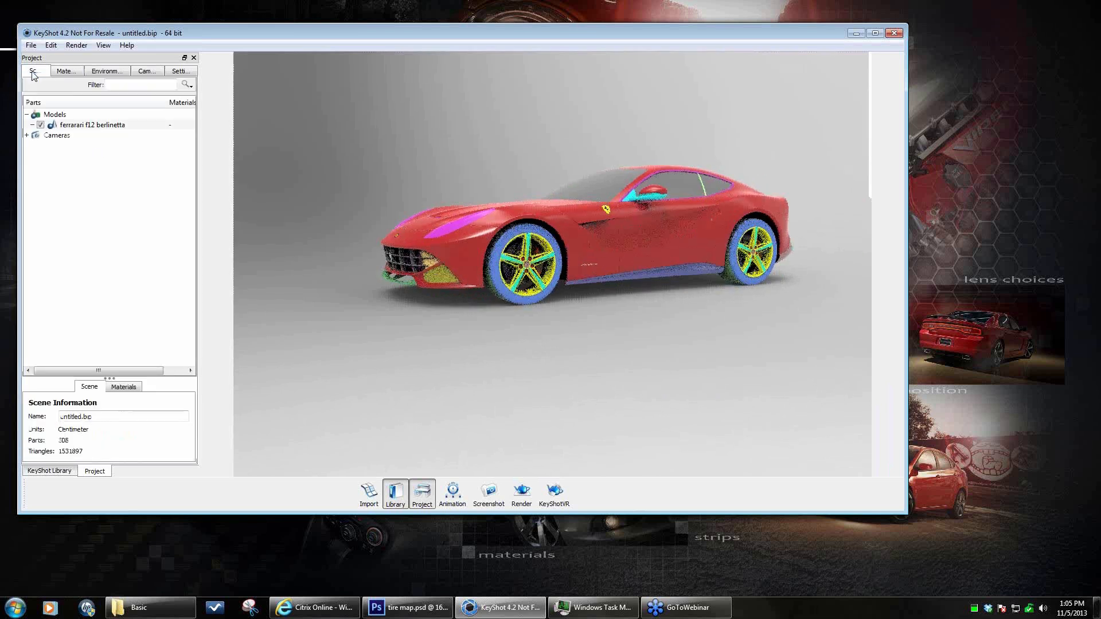
click(32, 125)
click(38, 135)
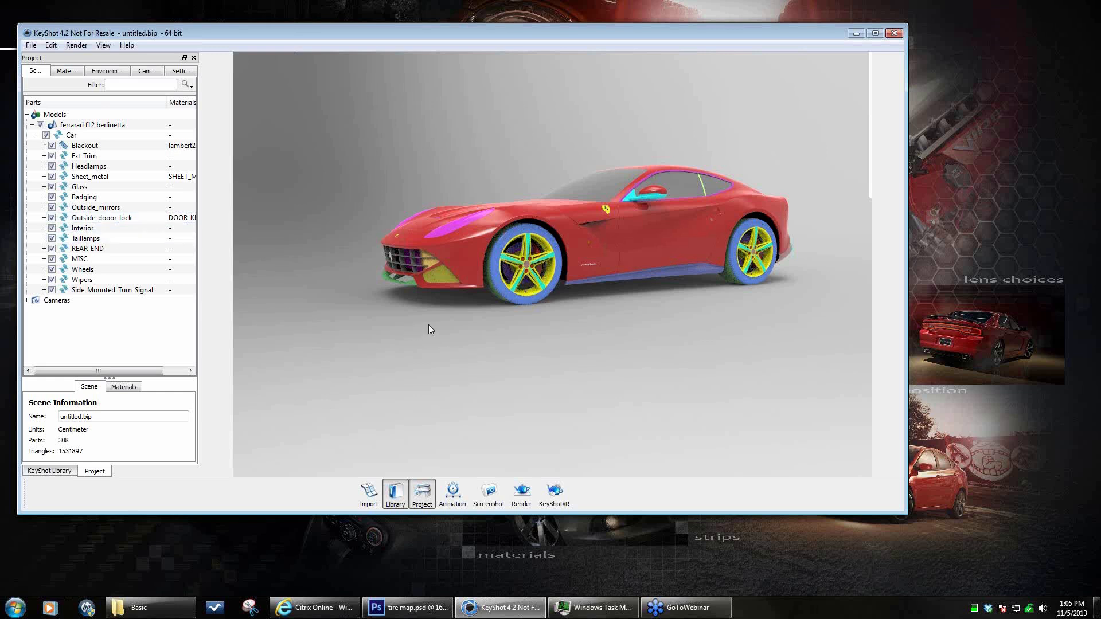
drag(557, 341, 597, 356)
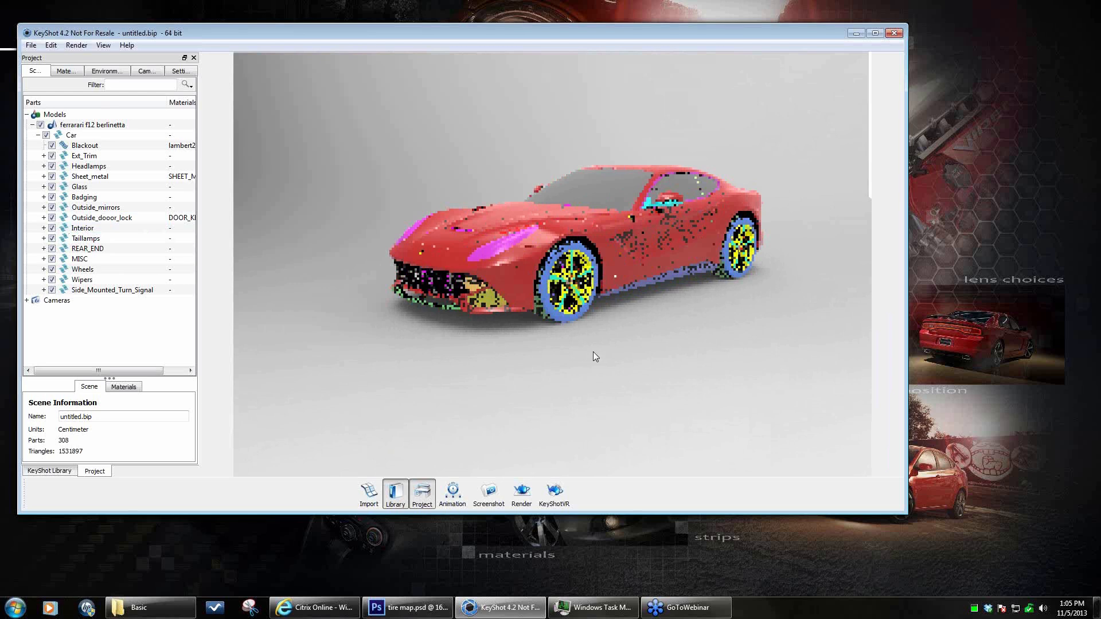
drag(600, 367, 468, 363)
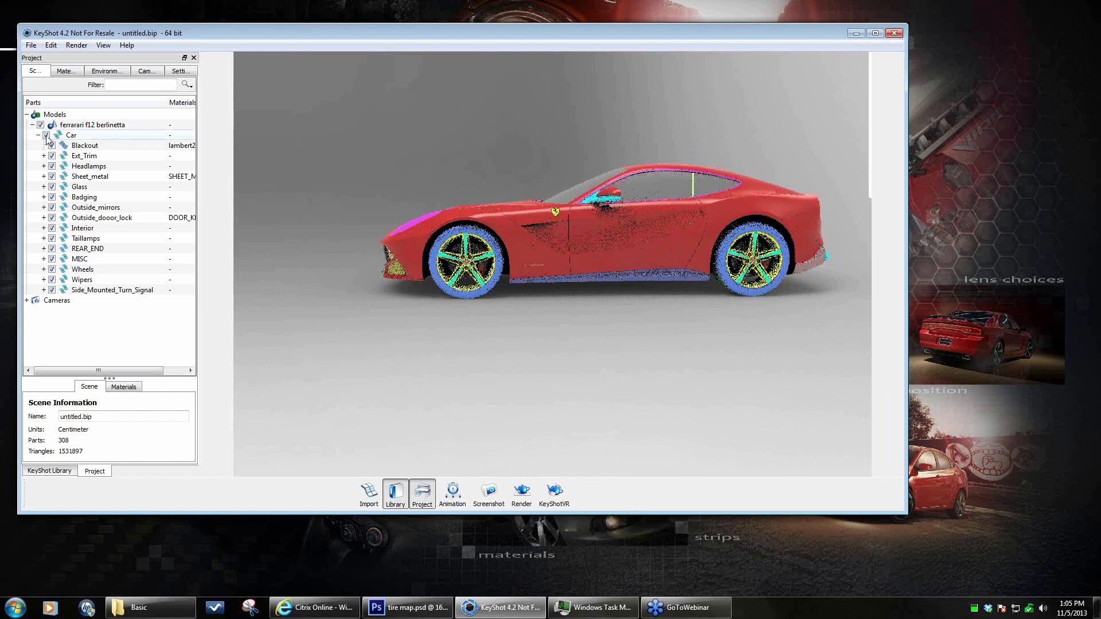
- Add a sub-group named "body" inside the Car group of the scene tree
drag(669, 308, 622, 315)
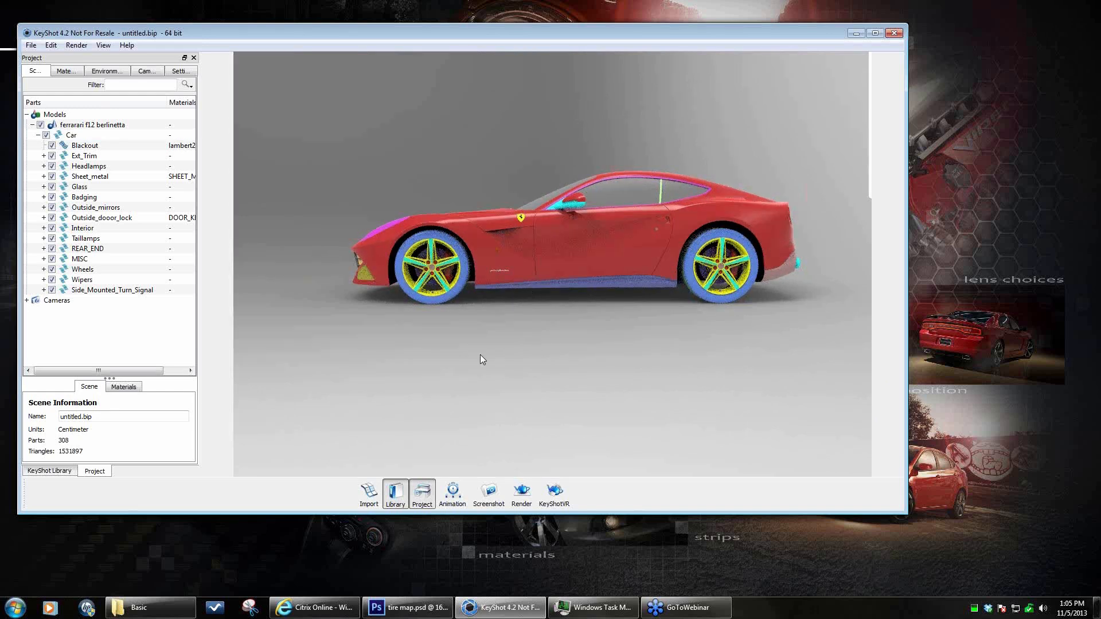
mouse_move(486, 356)
mouse_down()
mouse_move(519, 354)
mouse_move(505, 356)
mouse_up()
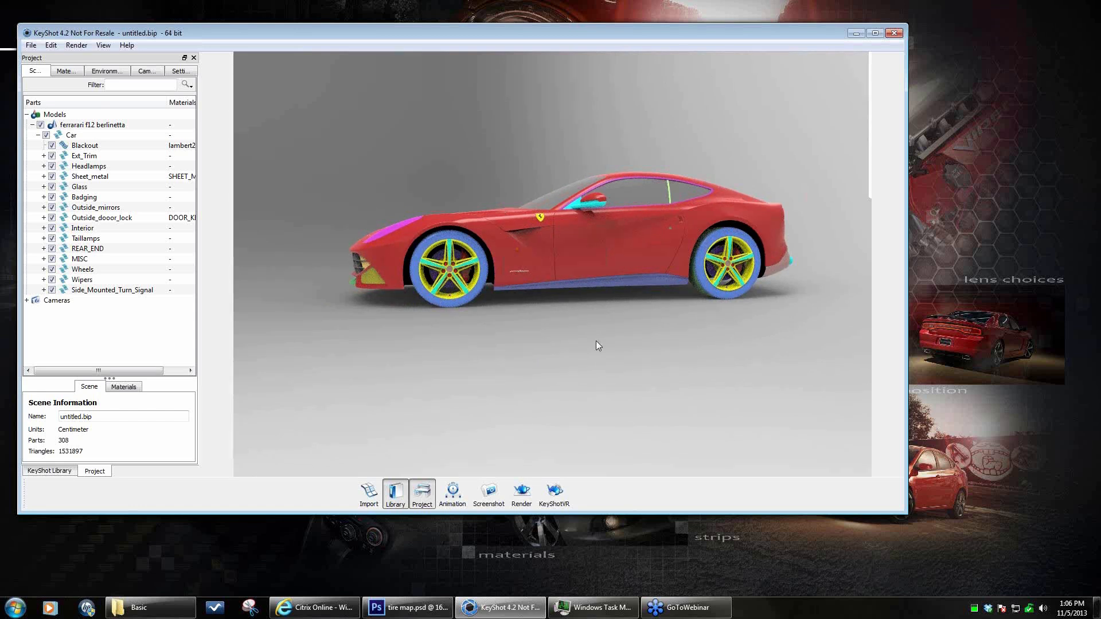
drag(590, 342, 561, 295)
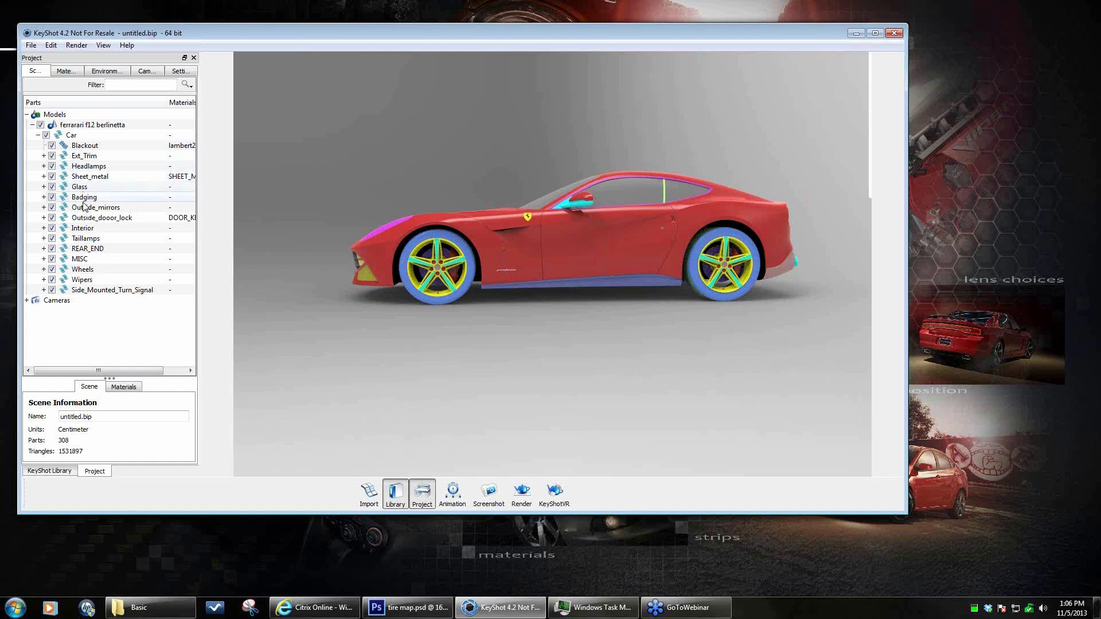
right_click(76, 137)
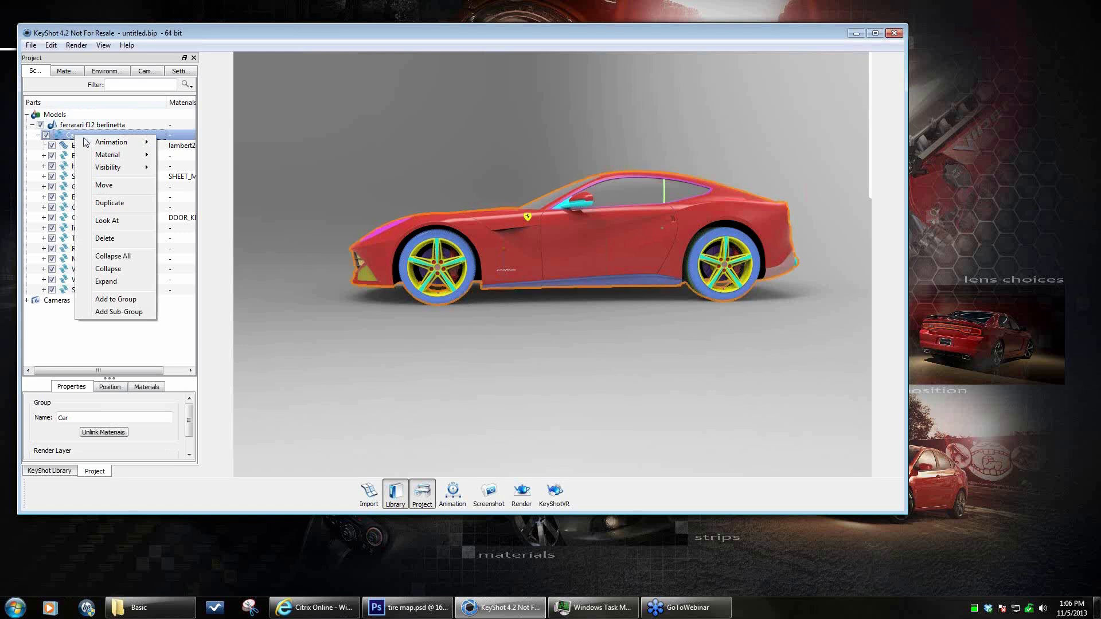
click(115, 312)
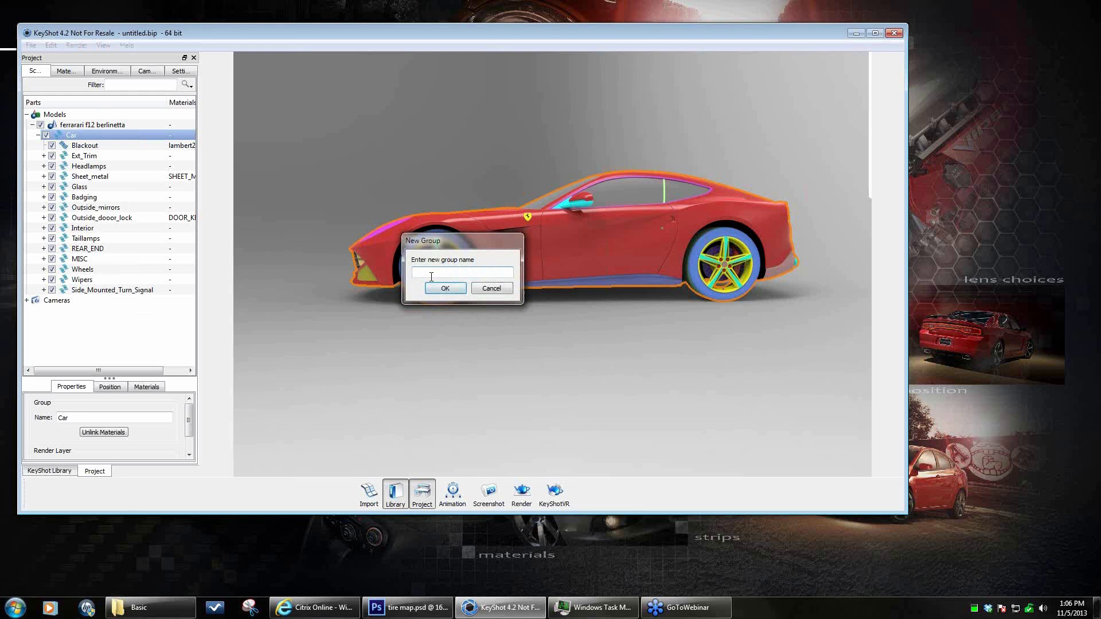
text(bbdy)
key(Return)
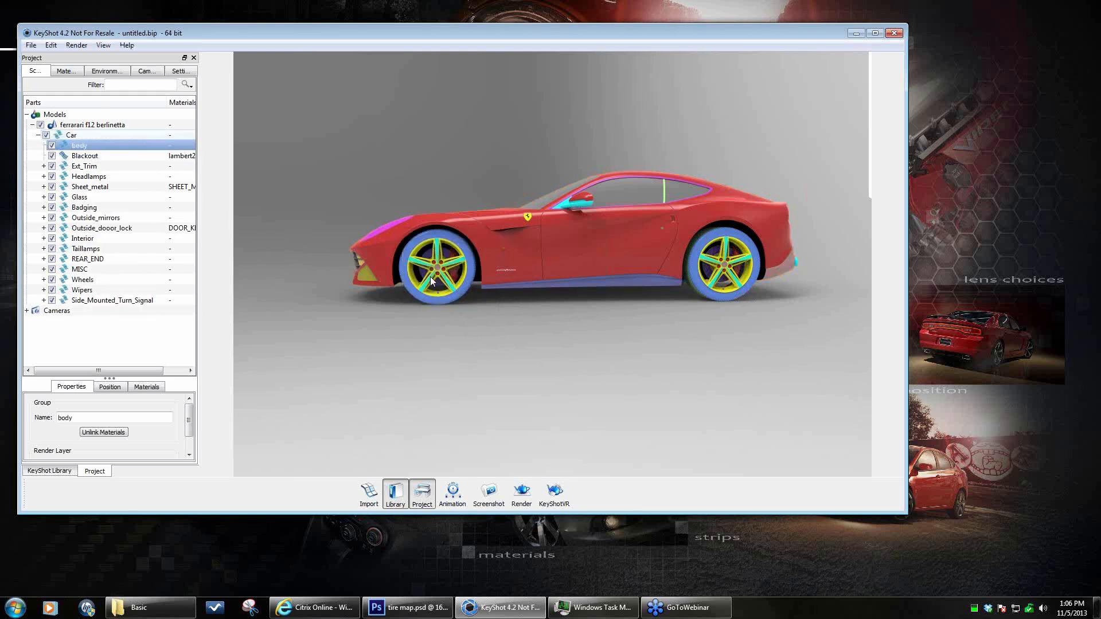
- Move the Blackout part into the body group and accept the scene hierarchy change
click(87, 156)
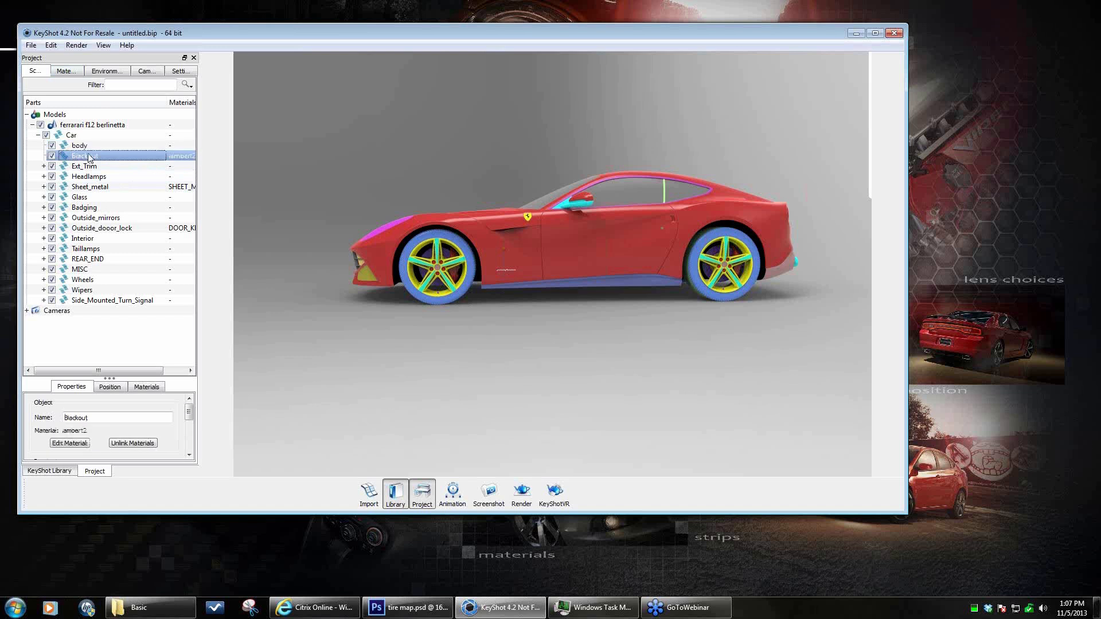
drag(89, 157, 82, 147)
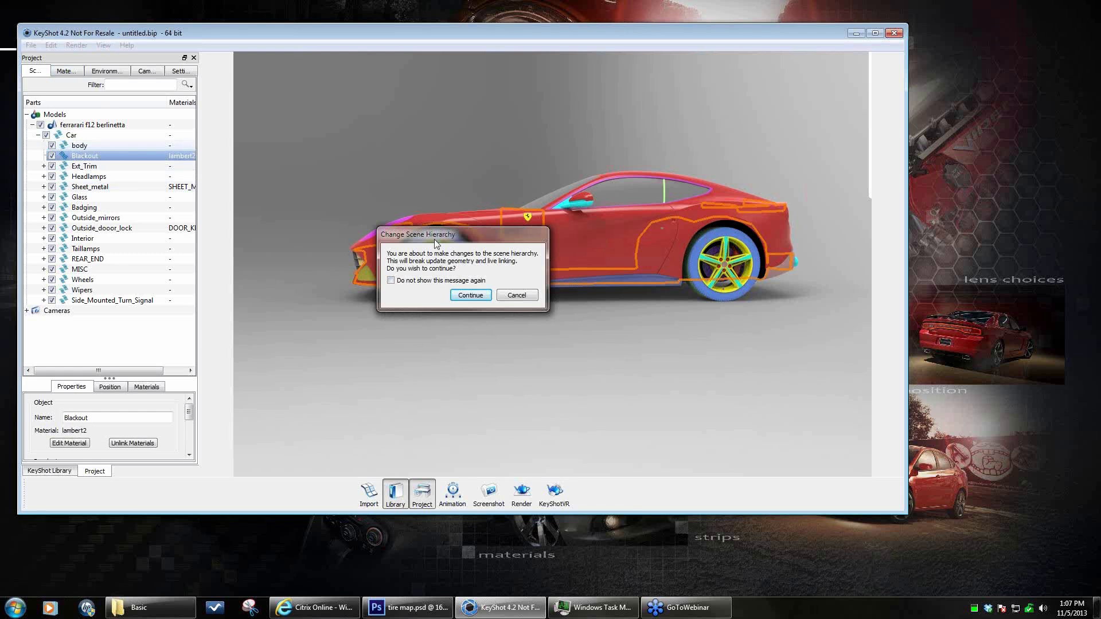
drag(430, 235, 383, 93)
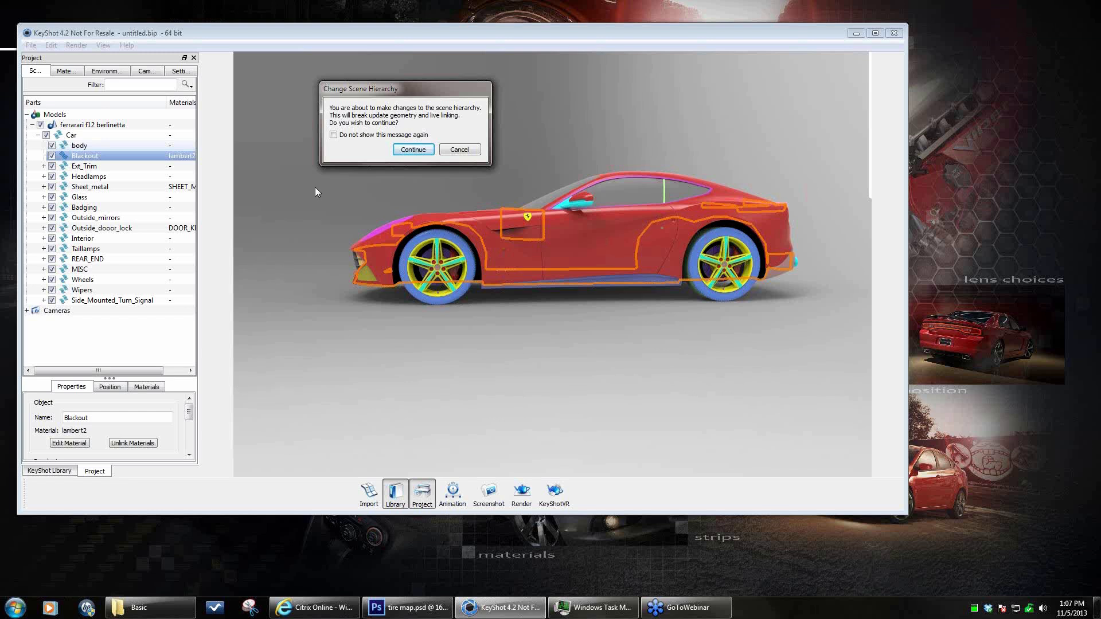
click(413, 150)
- Move all part groups from Ext_Trim through Interior into the body group, accepting the hierarchy change
click(85, 166)
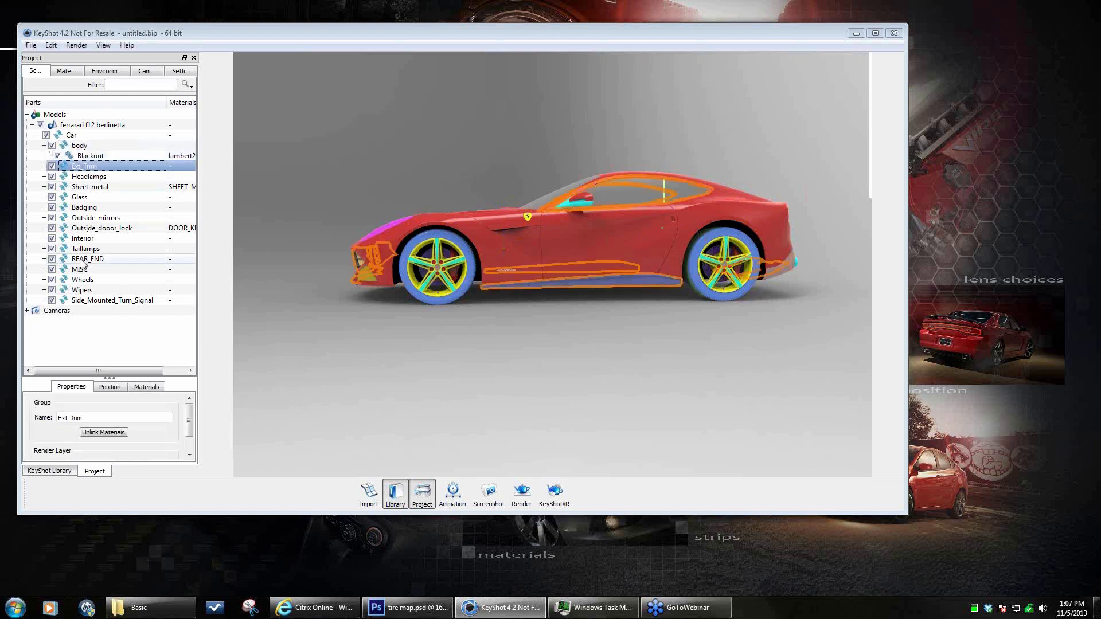
shift+click(84, 240)
drag(89, 168, 80, 148)
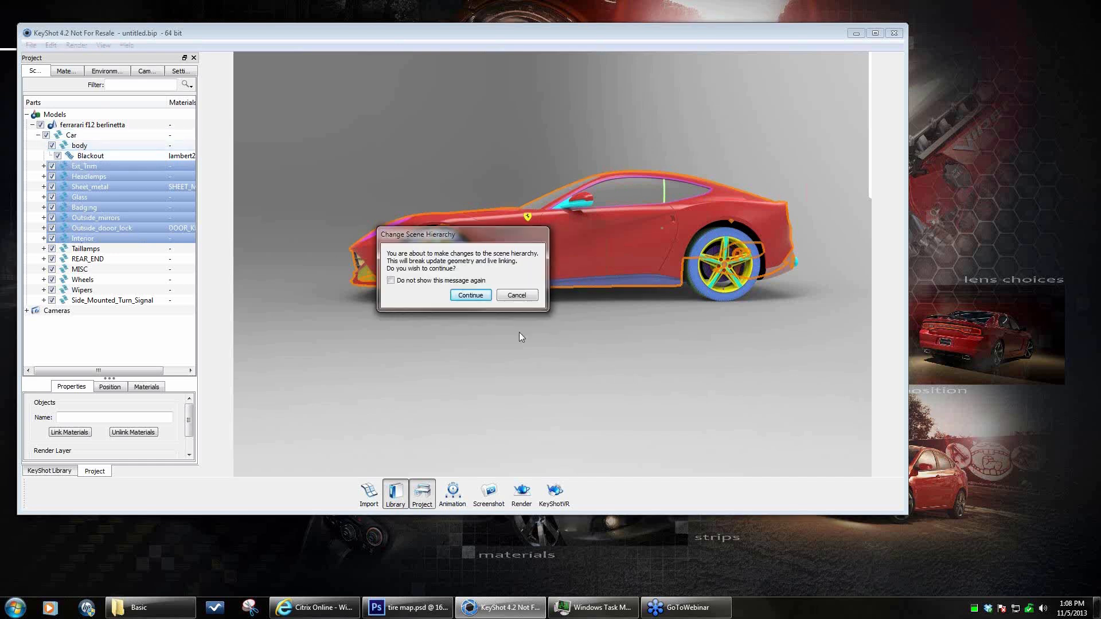
click(481, 296)
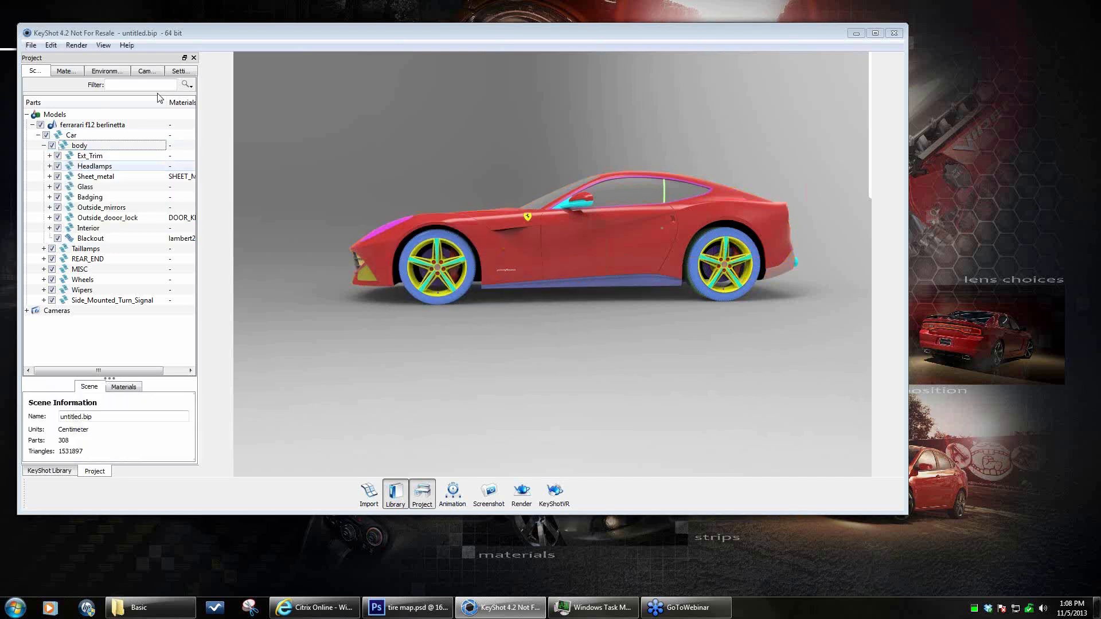
- Move Taillamps, REAR_END, MISC, Wipers and Side_Mounted_Turn_Signal into the body group, leaving Wheels out, and collapse the group
click(89, 250)
shift+click(98, 300)
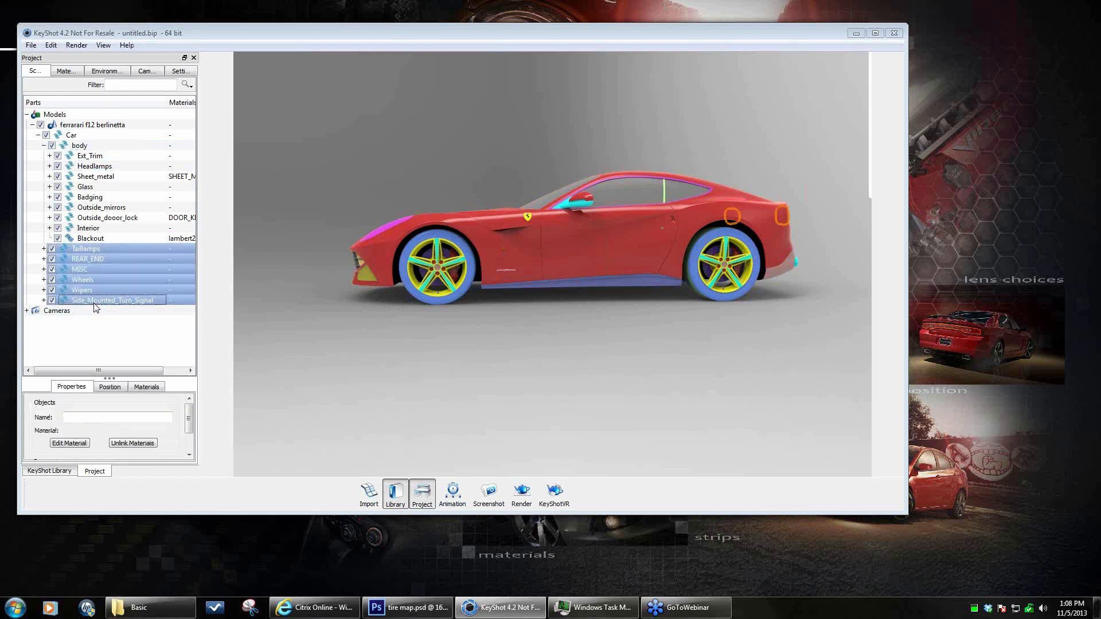
ctrl+click(89, 280)
drag(101, 307, 82, 146)
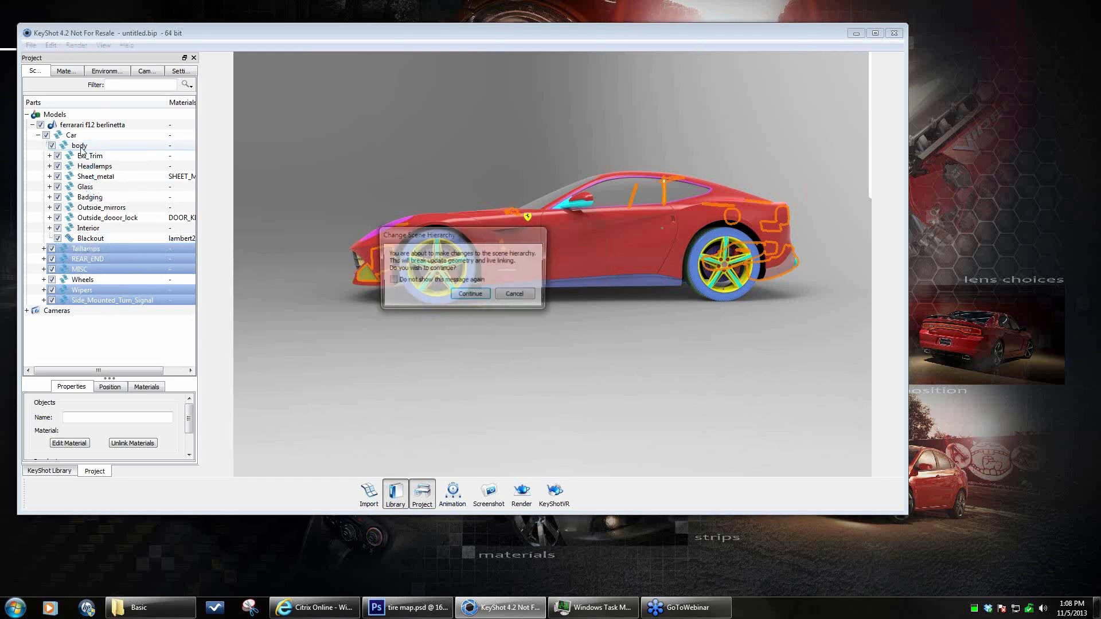
click(468, 299)
click(43, 146)
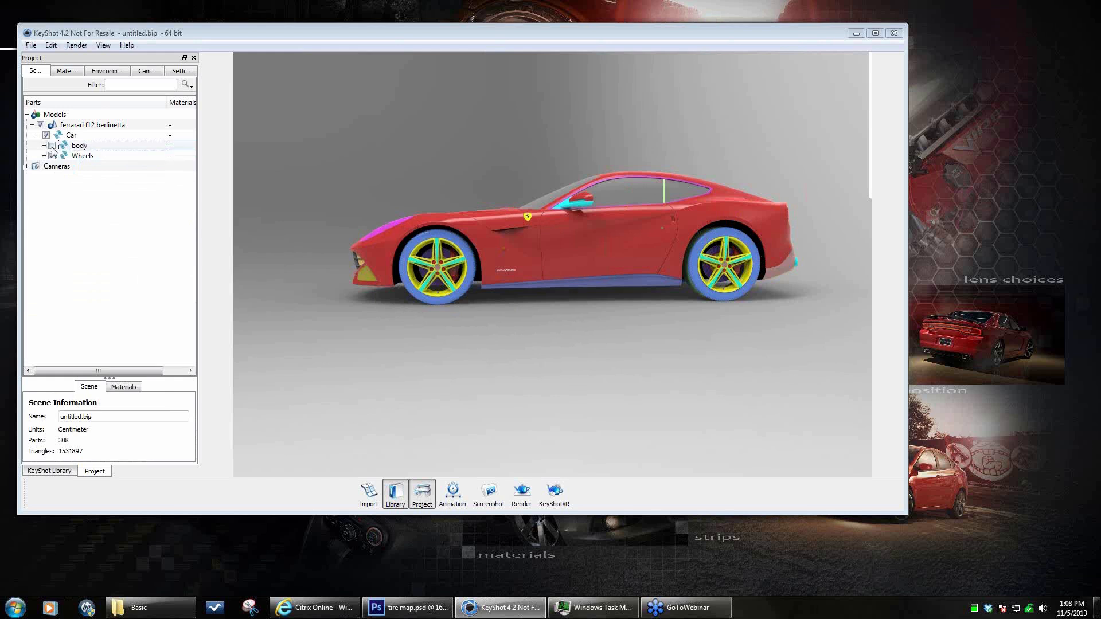
- Check the separation of body and wheels by hiding and reshowing the body group and the Wheels group
click(51, 146)
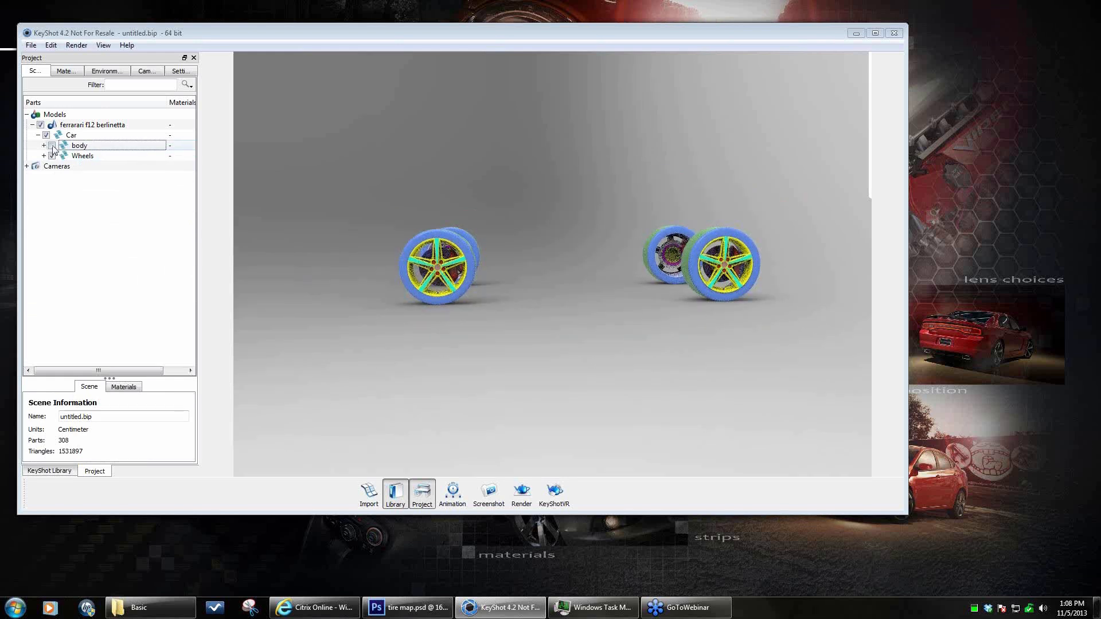
click(51, 146)
click(52, 156)
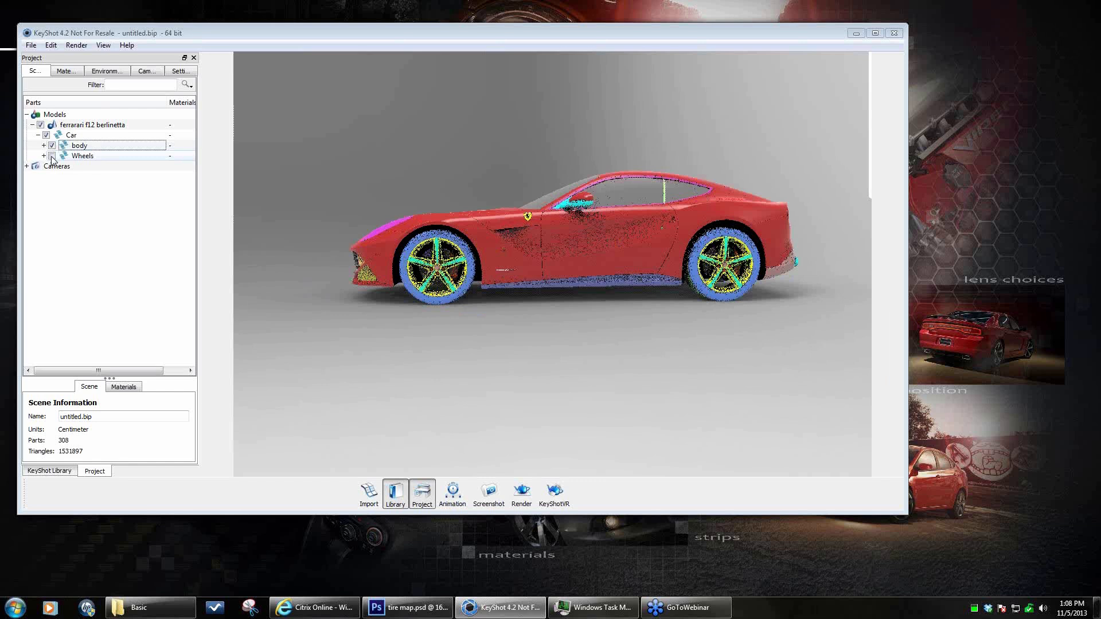
click(52, 156)
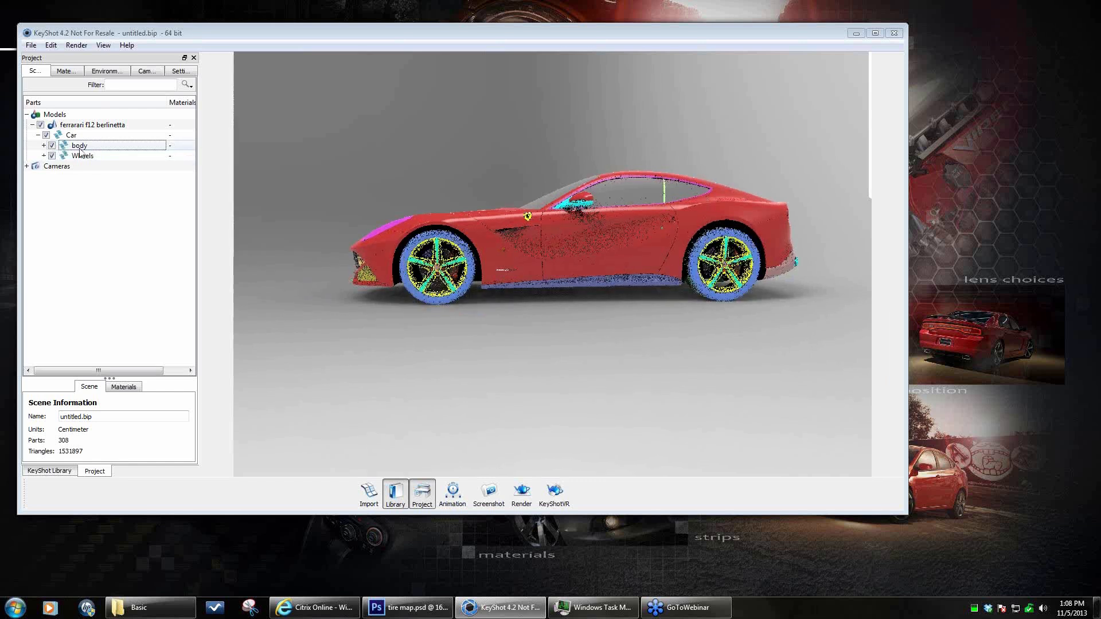
- Add a translation animation to the body group and set its Translate Y value to -2
click(81, 147)
right_click(80, 147)
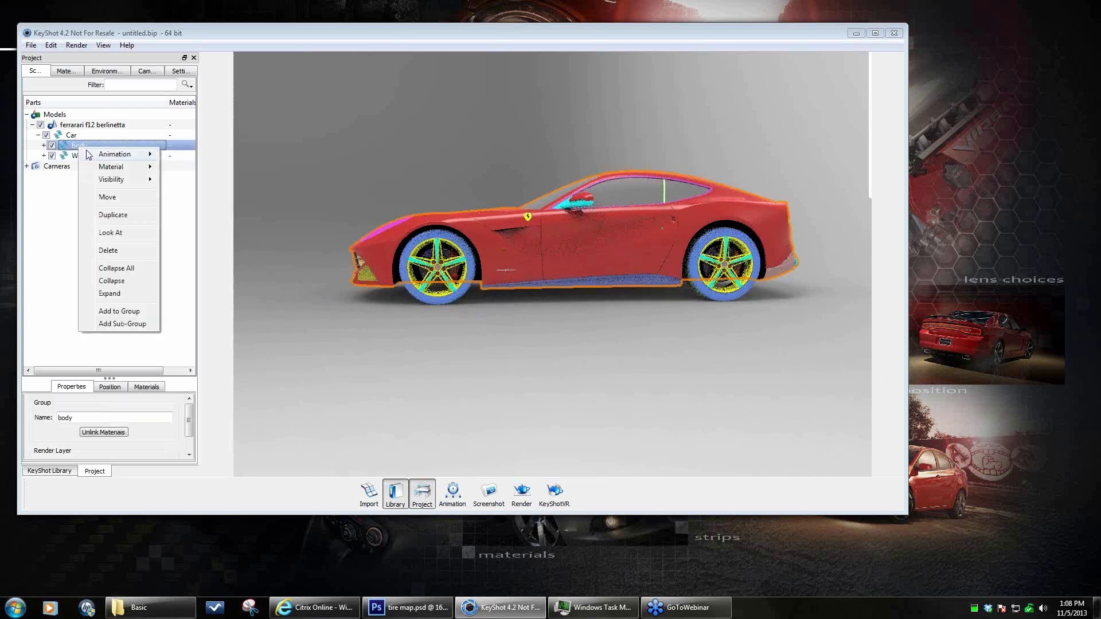
mouse_move(92, 156)
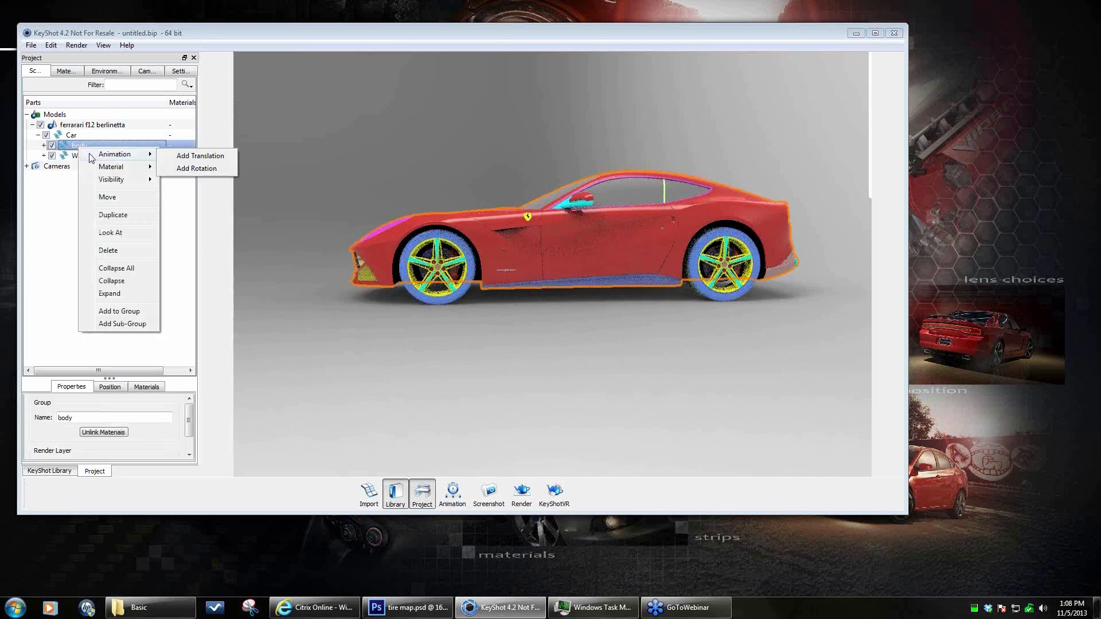
click(185, 158)
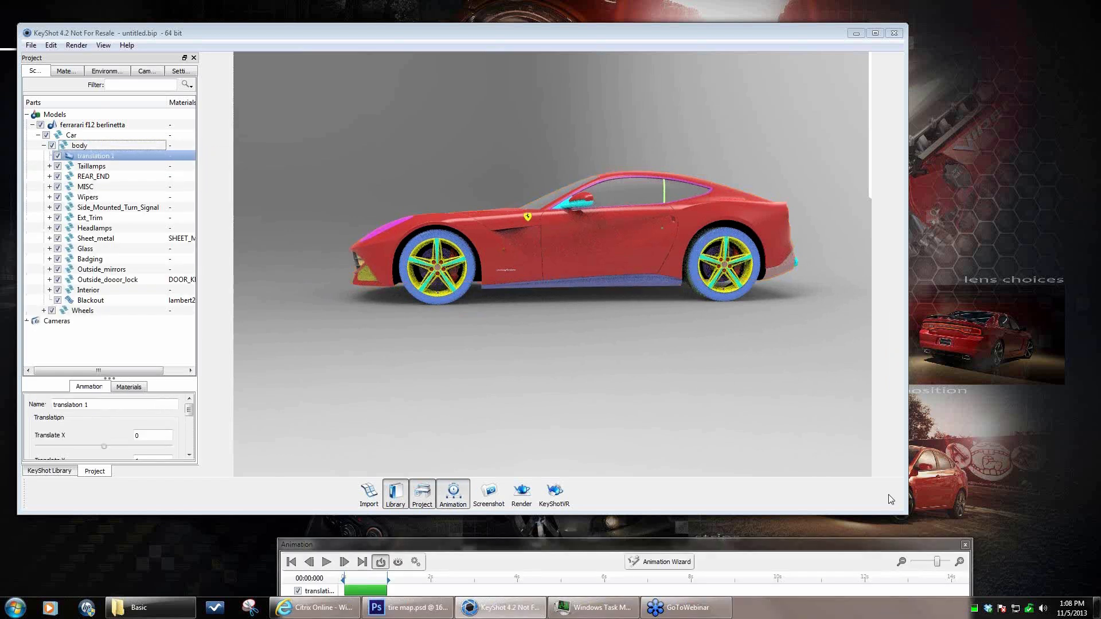
drag(774, 545, 771, 374)
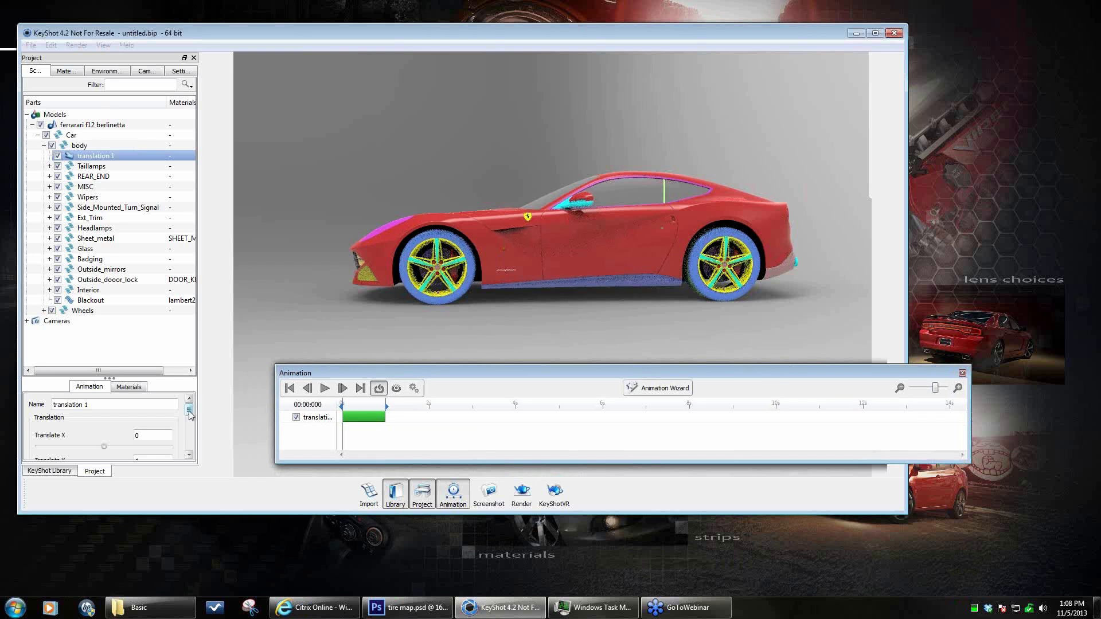
drag(189, 412, 114, 423)
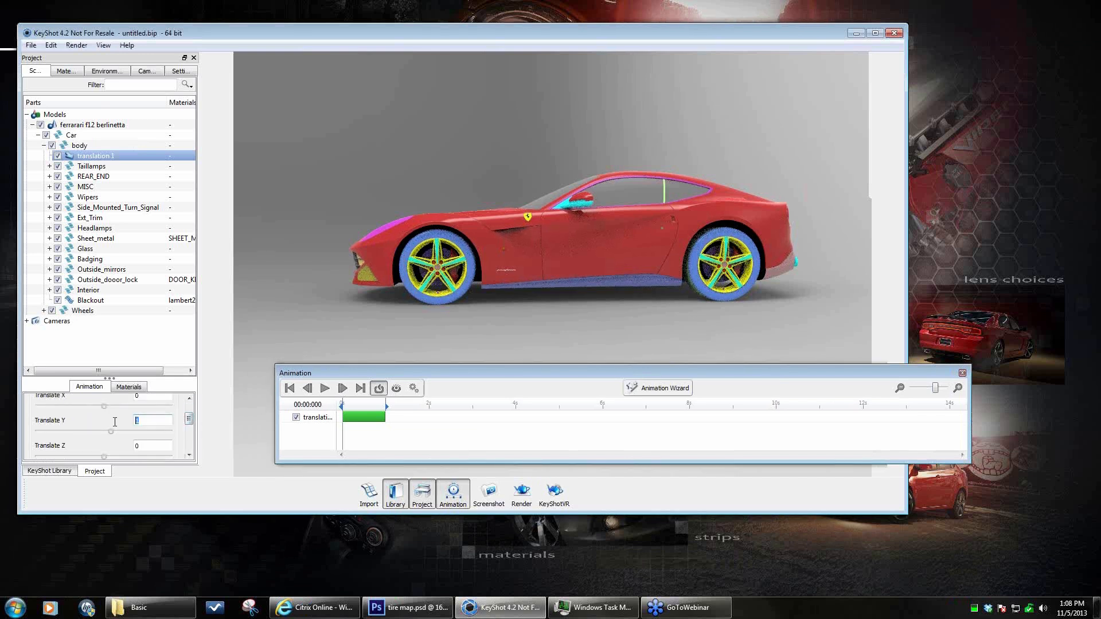
text(-2)
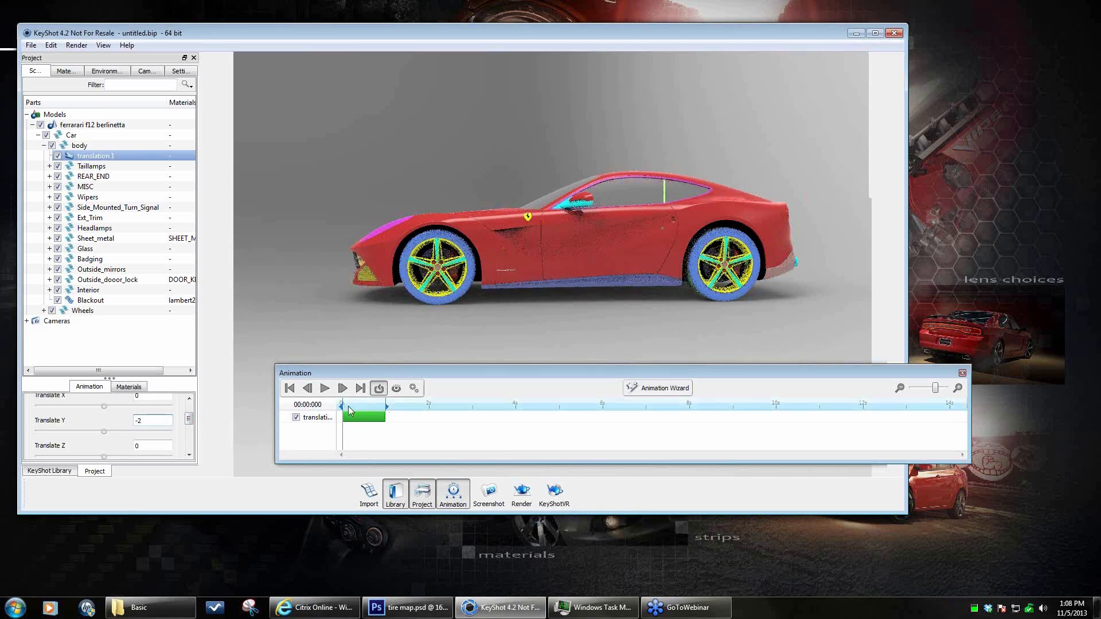
- Preview the body's translation along the timeline and inspect the body's position over the wheels from the side and front
drag(349, 406, 397, 409)
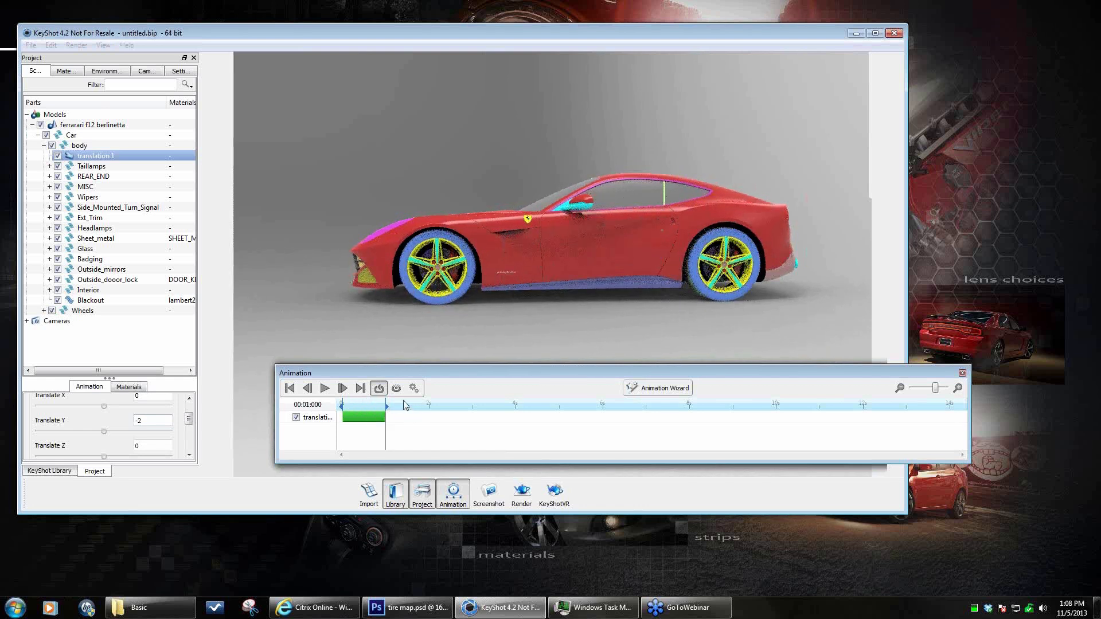
click(376, 389)
click(360, 405)
drag(353, 426, 391, 425)
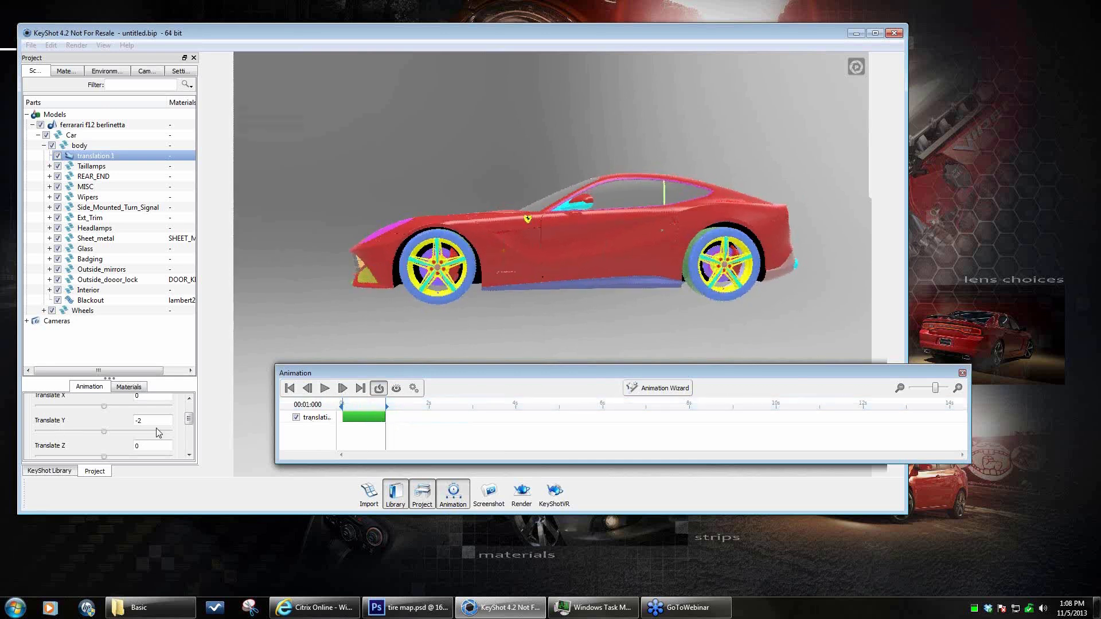
drag(379, 407, 344, 415)
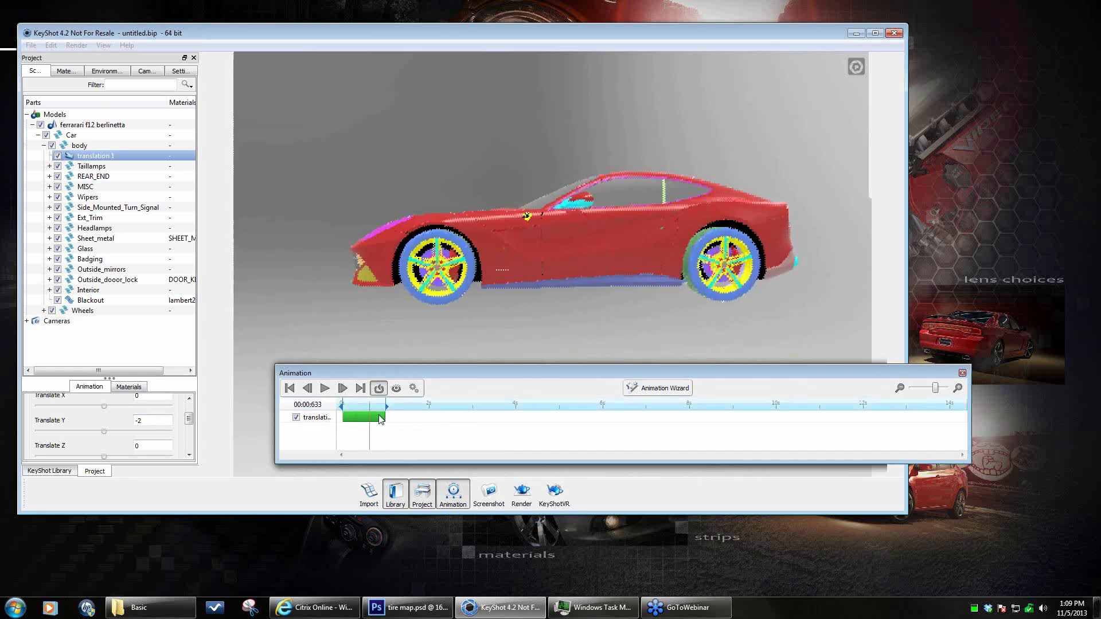
drag(535, 281, 617, 327)
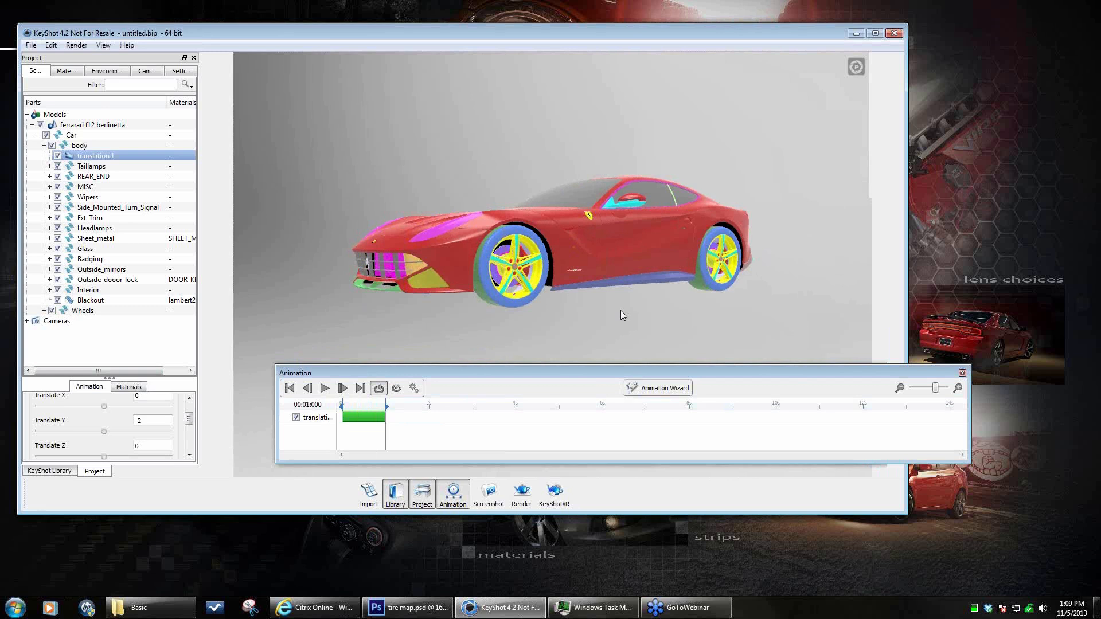
drag(625, 310, 732, 308)
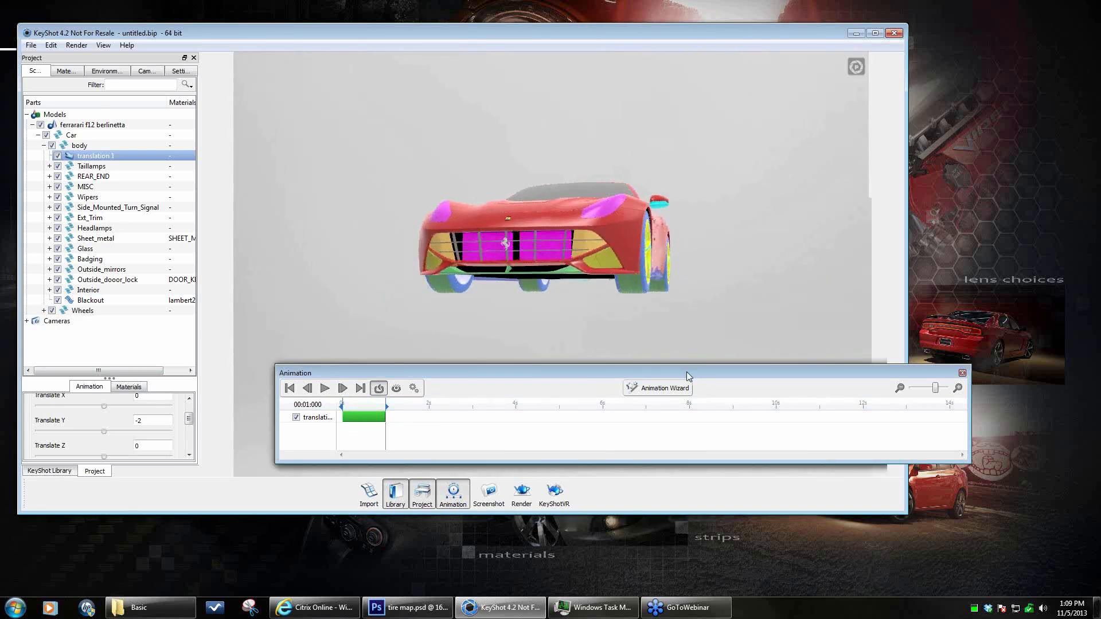
- Expand the Wheels group and add a rotation animation to the Frt_Pass_Wheel group
drag(687, 373, 706, 372)
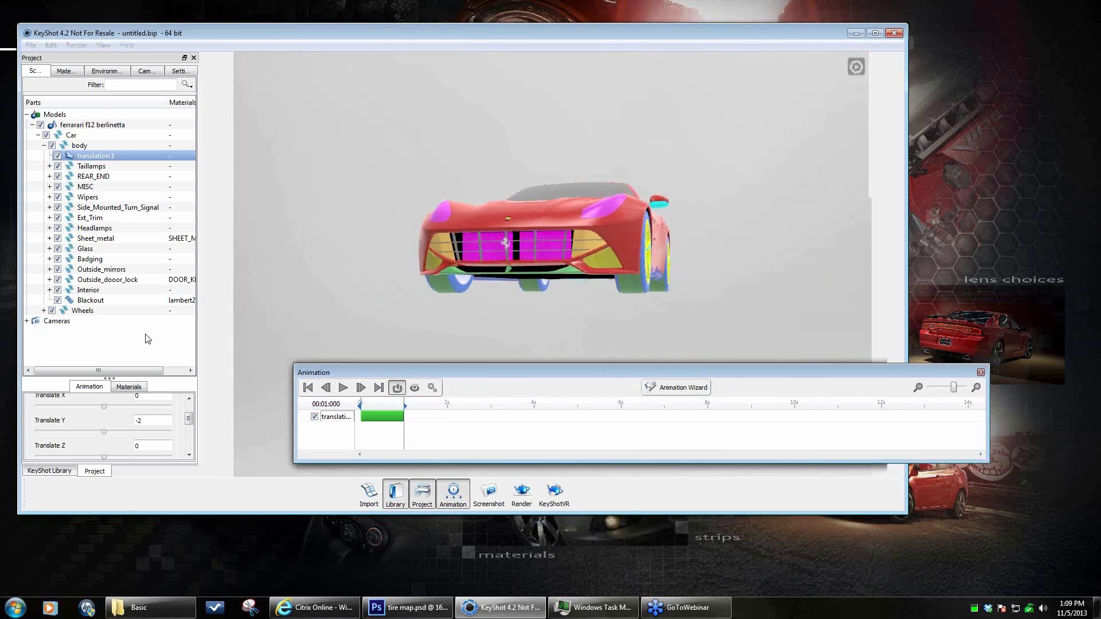
click(44, 146)
click(44, 157)
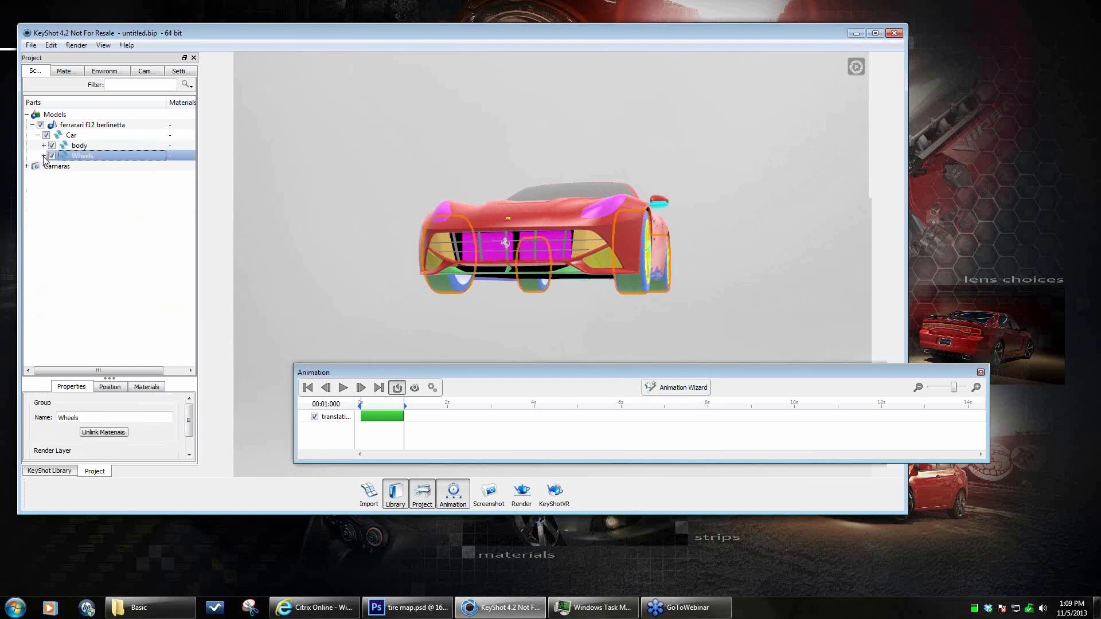
click(44, 156)
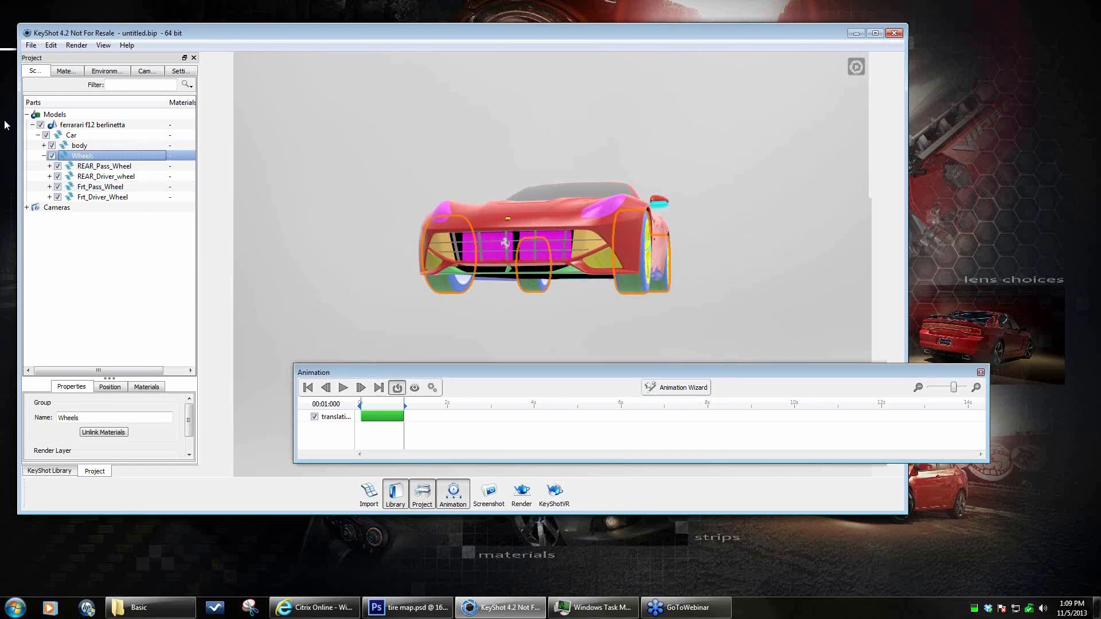
right_click(101, 189)
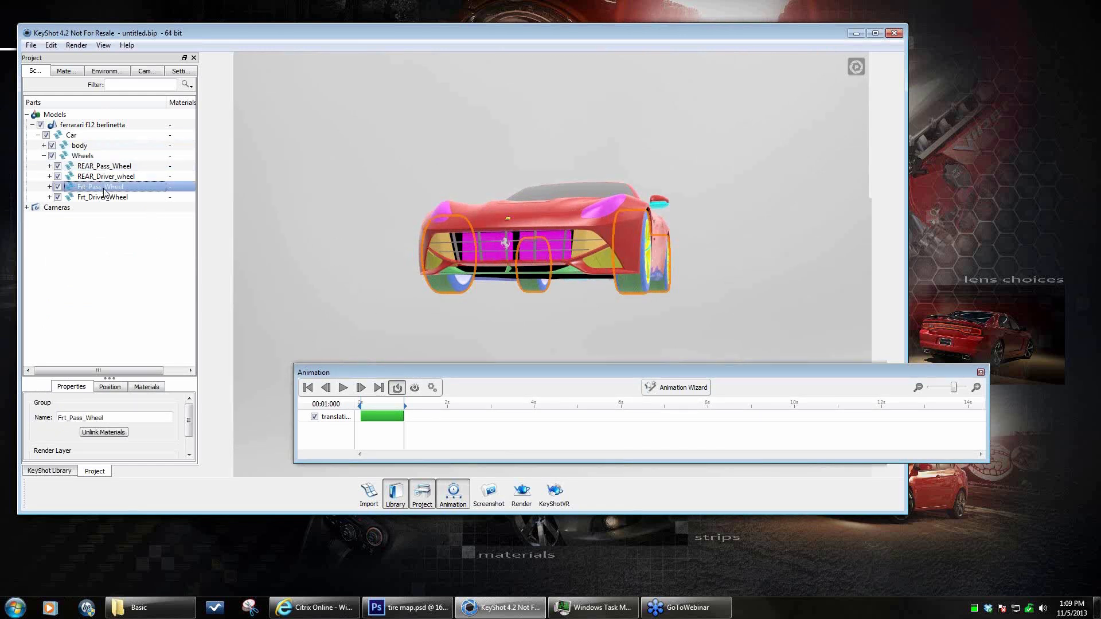
mouse_move(161, 201)
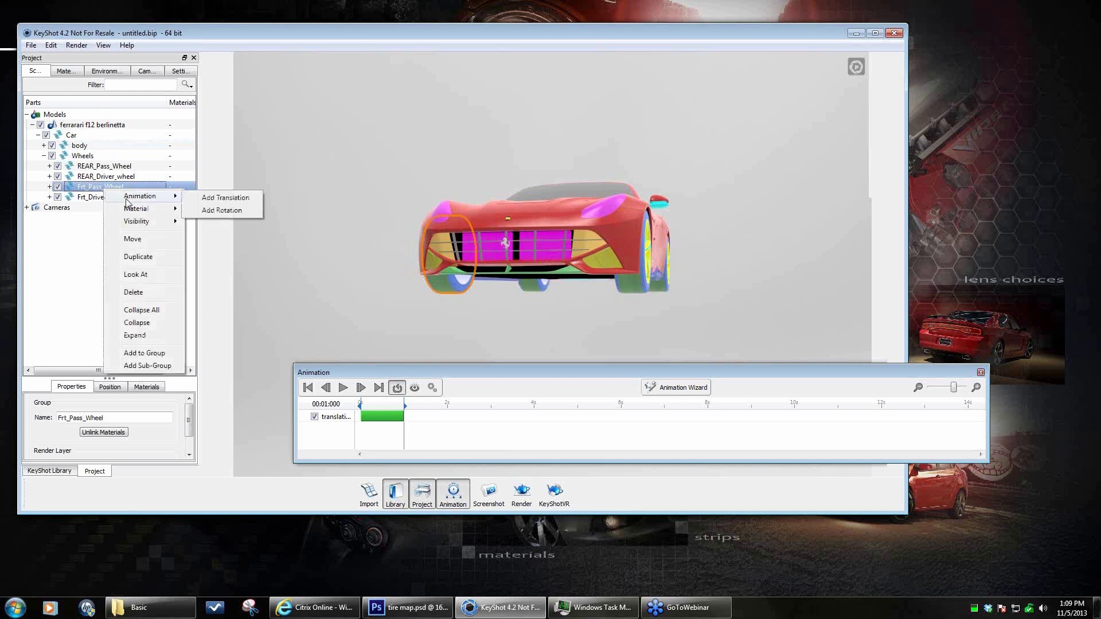
click(218, 210)
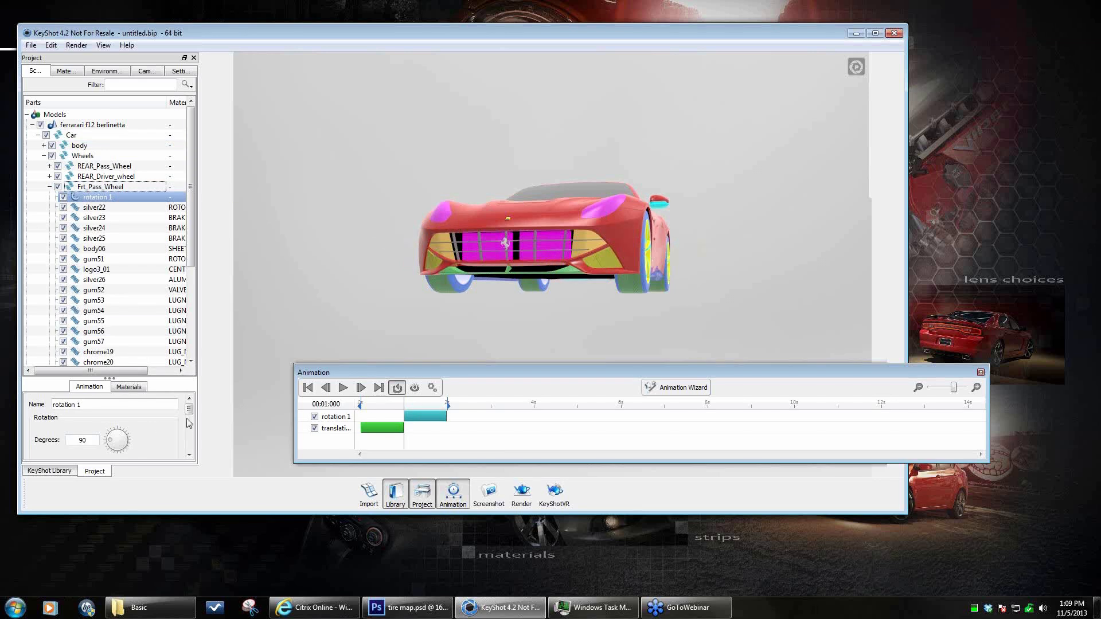
- Set the Frt_Pass_Wheel rotation to 20 degrees about the Y axis and move its clip to the timeline start, alongside the body translation
drag(191, 412, 194, 421)
click(58, 428)
drag(93, 398, 46, 398)
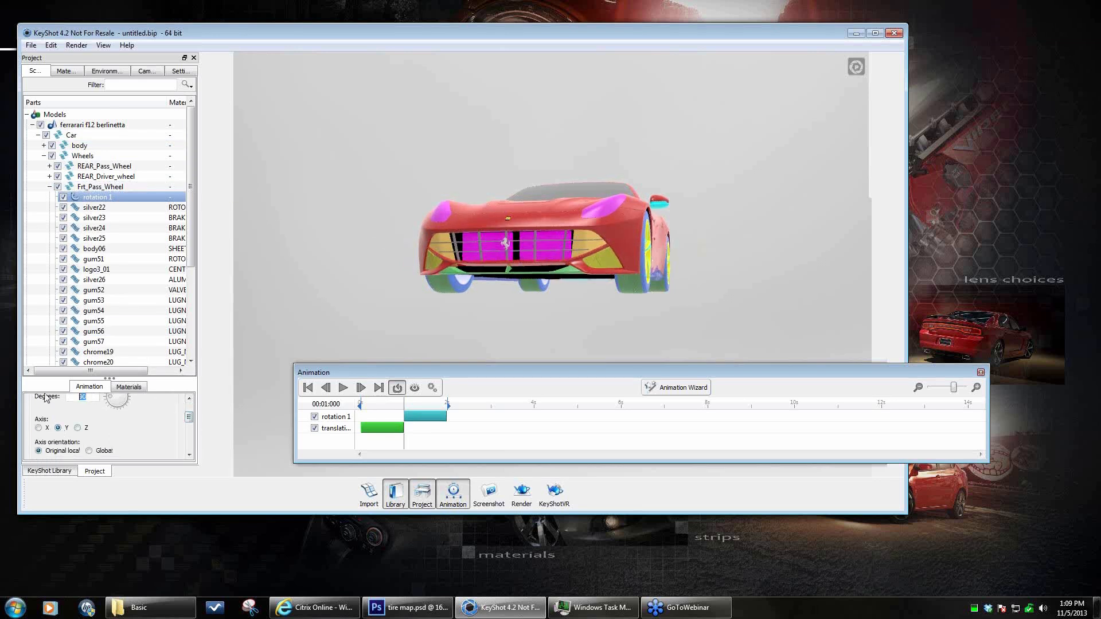
text(2)
drag(432, 417, 388, 416)
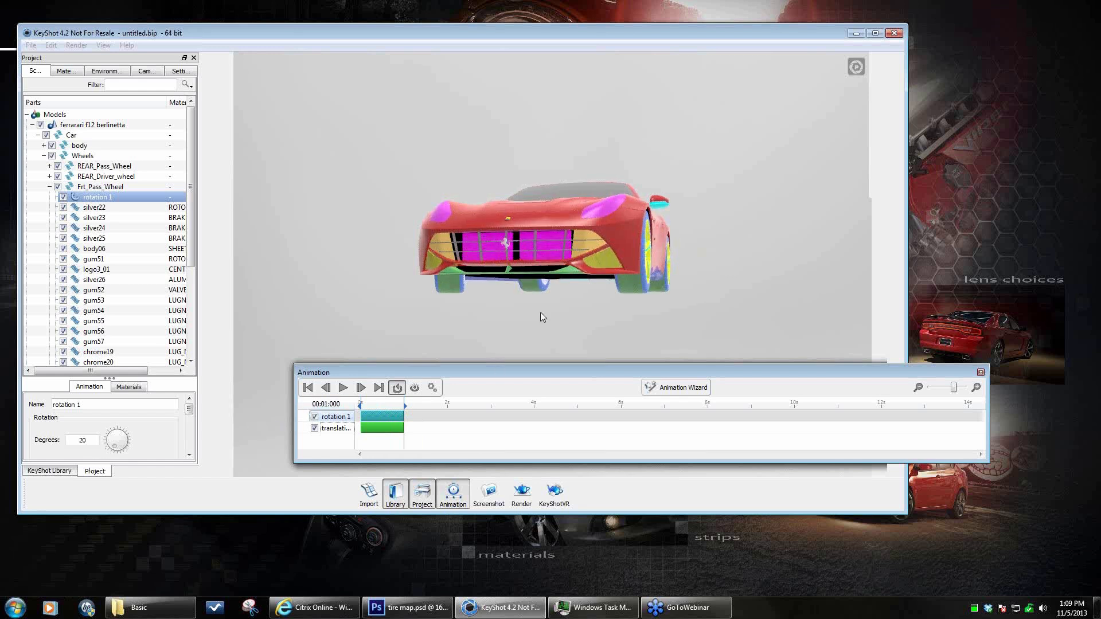
- Preview the front passenger wheel's turn along the timeline and set its rotation to -20 degrees
drag(526, 322, 690, 328)
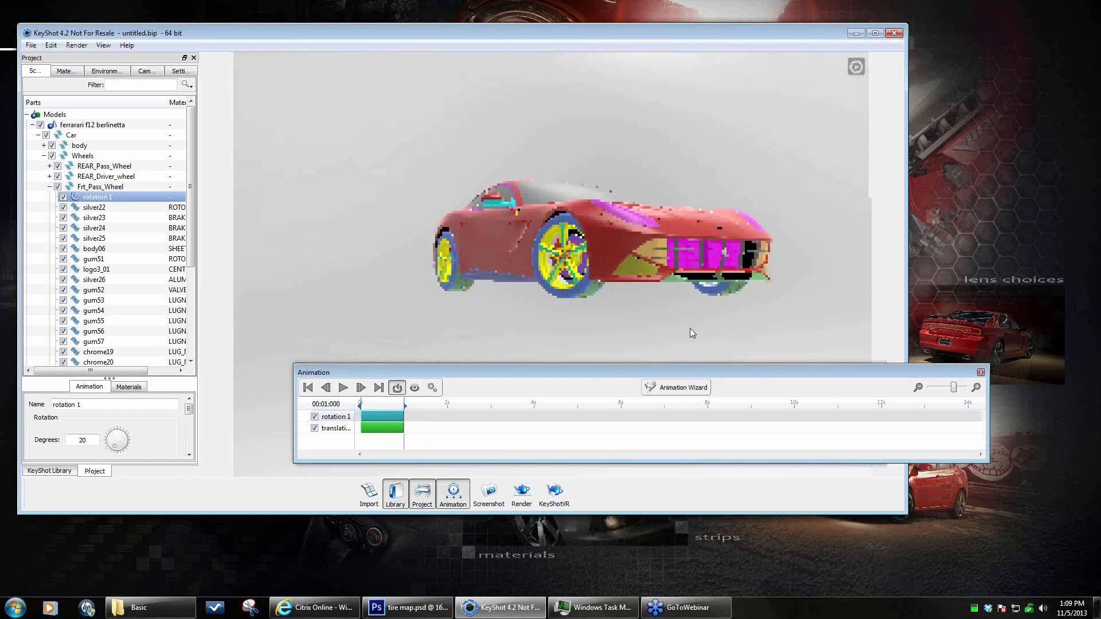
click(376, 405)
drag(377, 404, 304, 411)
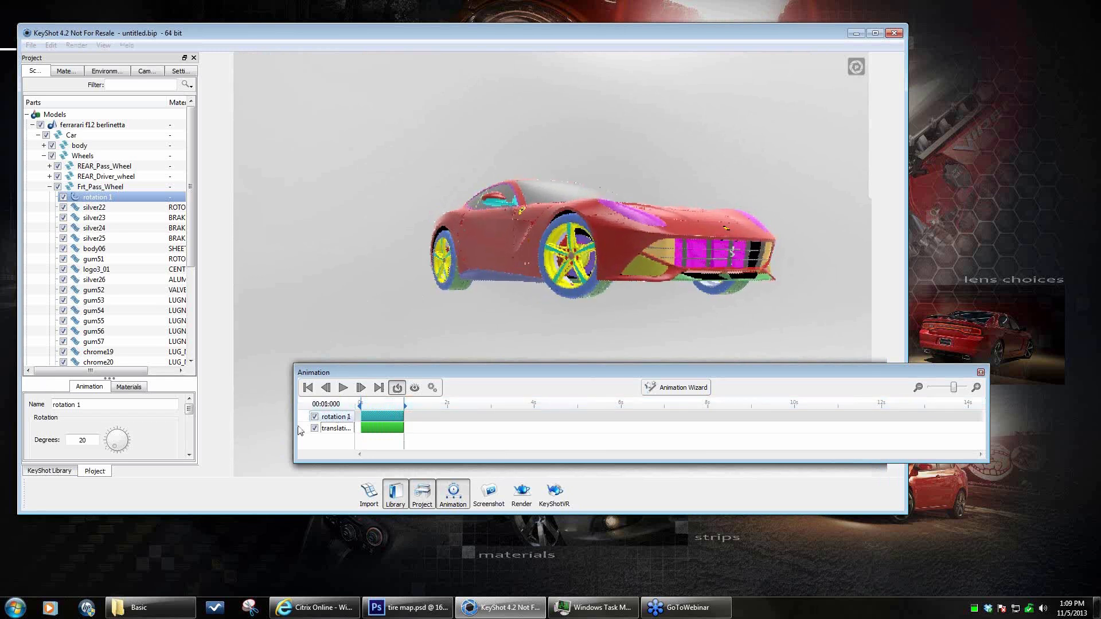
click(80, 440)
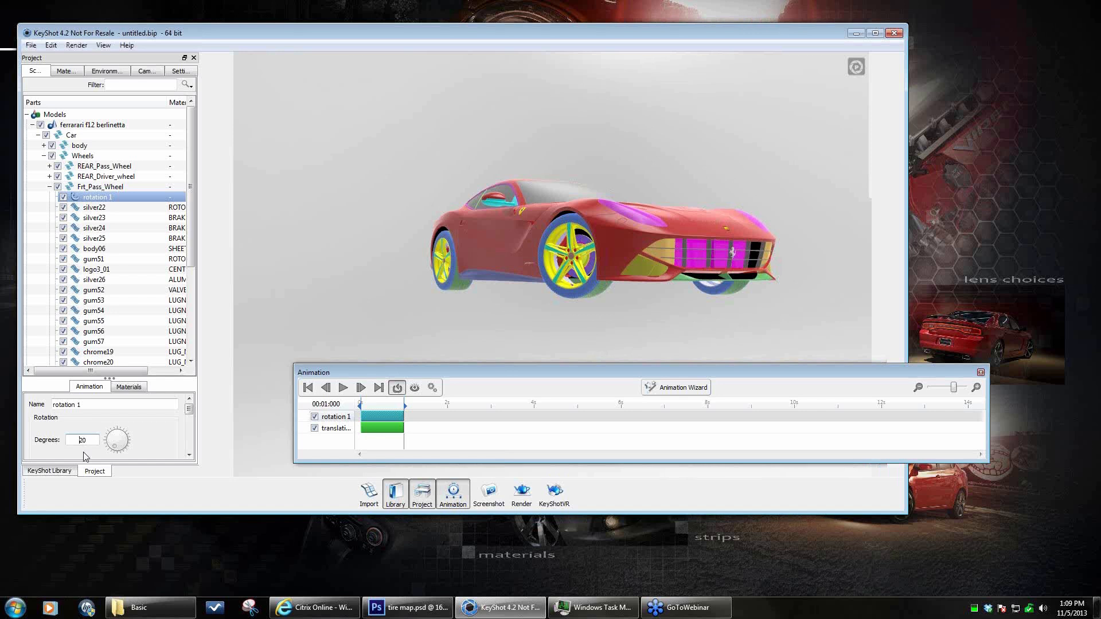
key(Return)
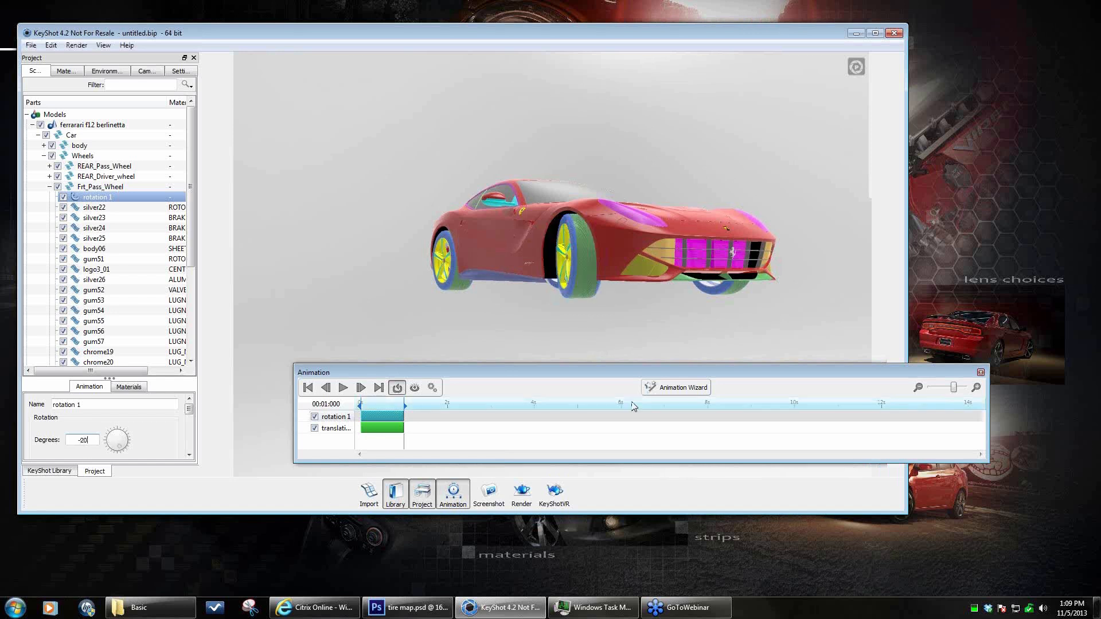
drag(632, 322, 586, 330)
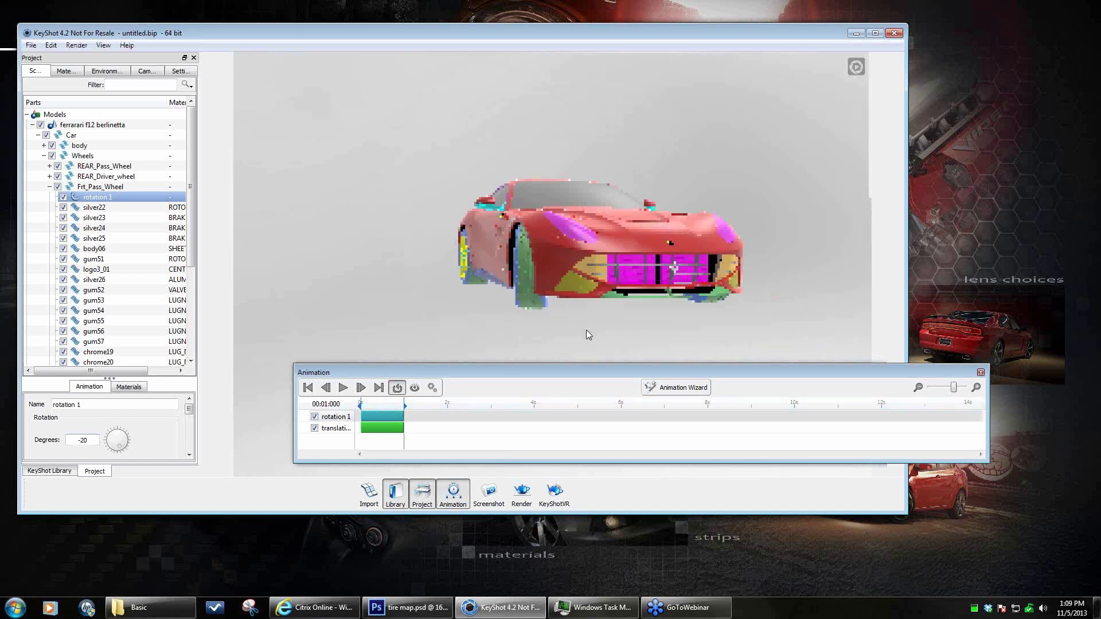
- Copy the rotation animation from the Frt_Pass_Wheel group and paste it onto the Frt_Driver_Wheel group
right_click(109, 198)
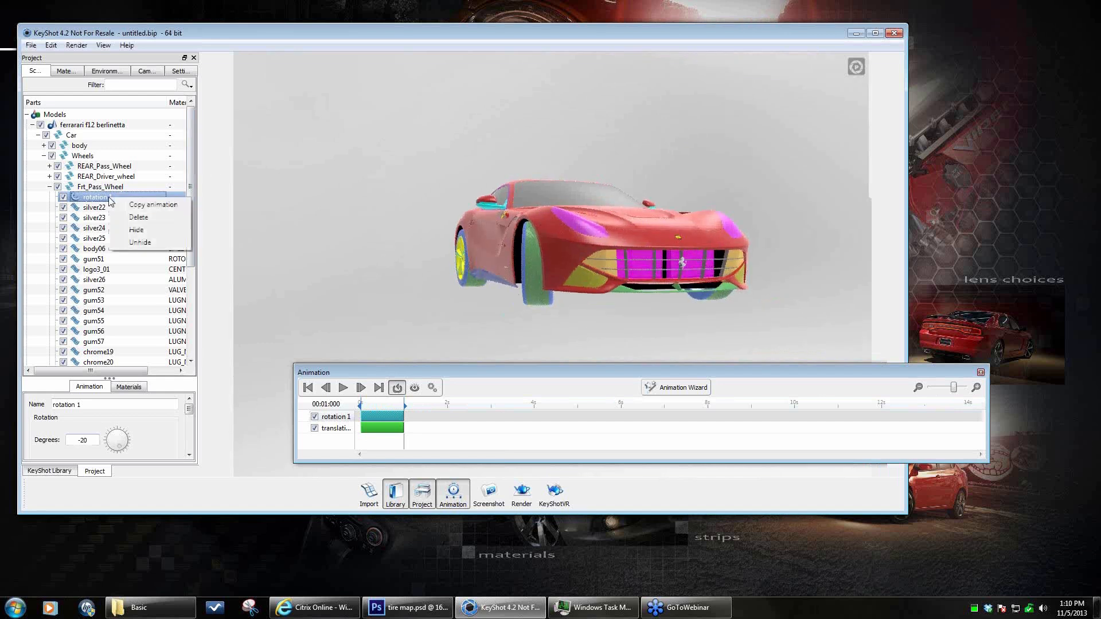
click(153, 204)
click(49, 186)
right_click(124, 197)
mouse_move(135, 216)
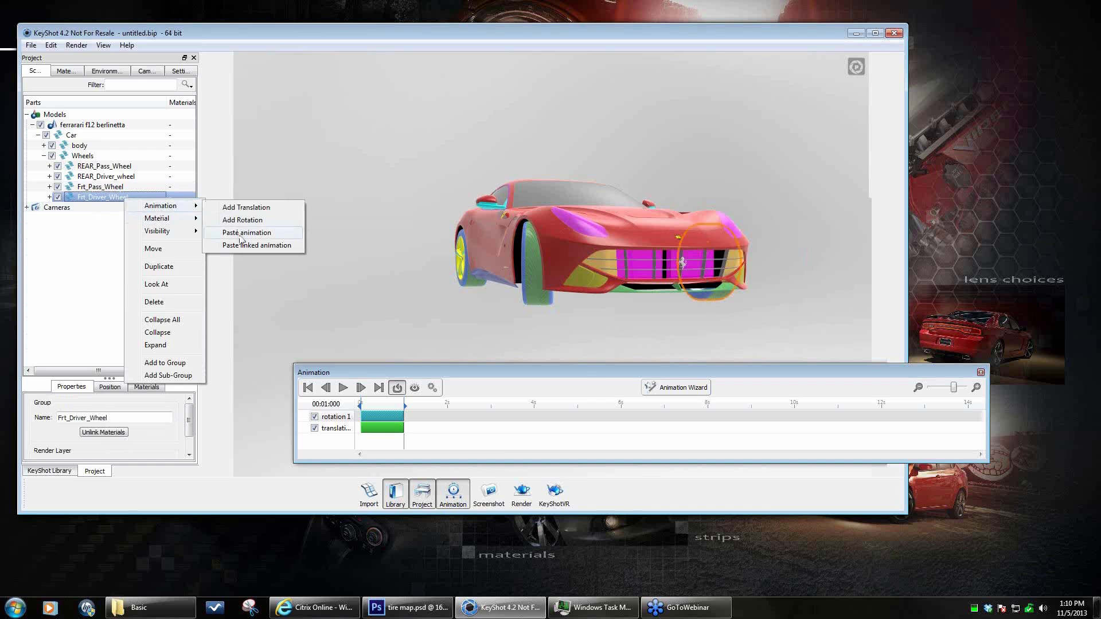
key(Return)
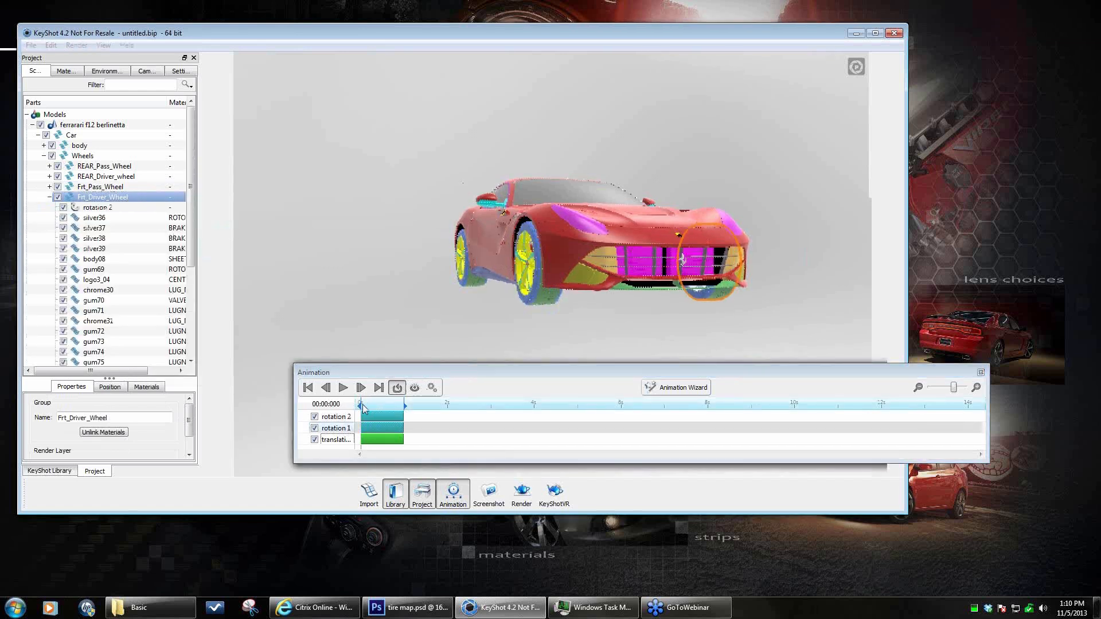
- Preview the front driver wheel's rotation along the timeline from the driver's side of the car
drag(761, 293, 553, 266)
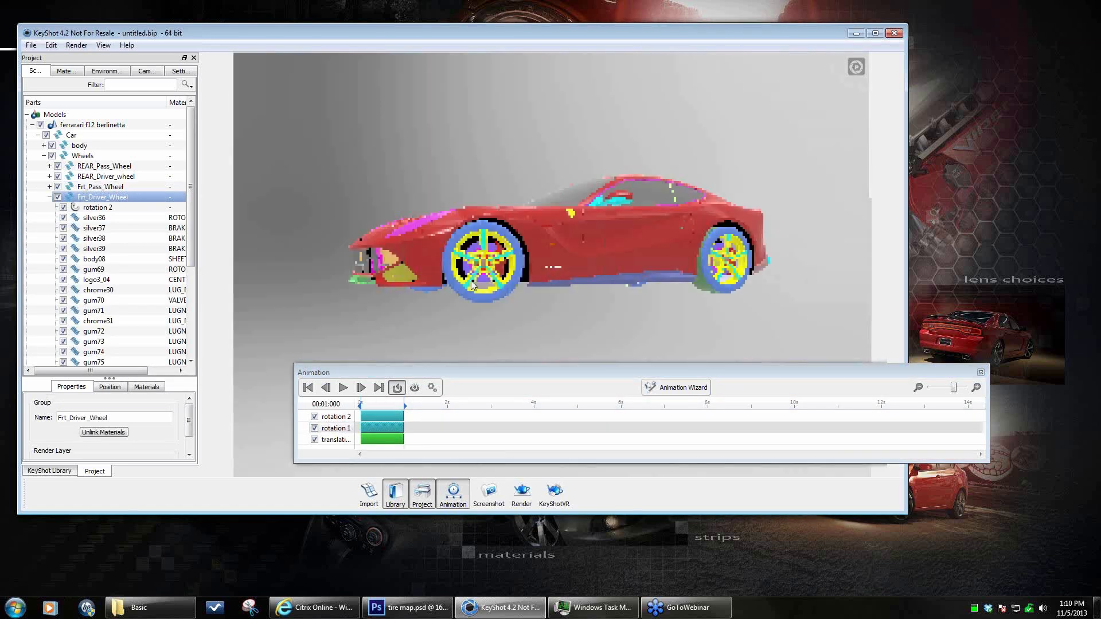
drag(396, 405, 438, 415)
drag(723, 372, 723, 347)
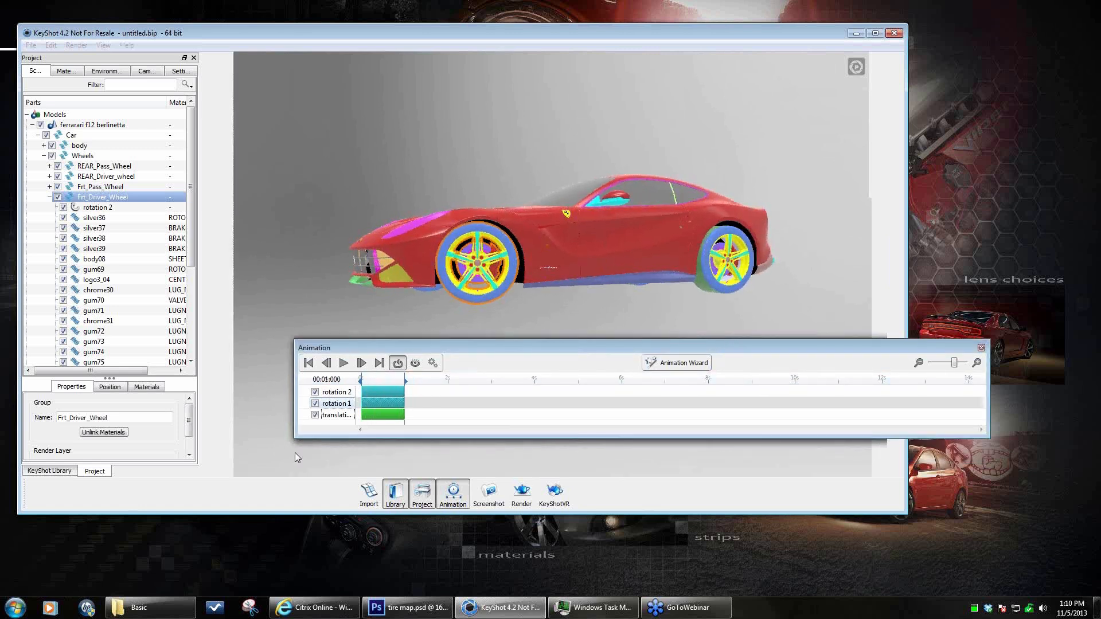
- Shorten both rotation clips and the translation clip to 0.033 seconds at the start of the timeline
click(395, 394)
click(394, 404)
click(394, 415)
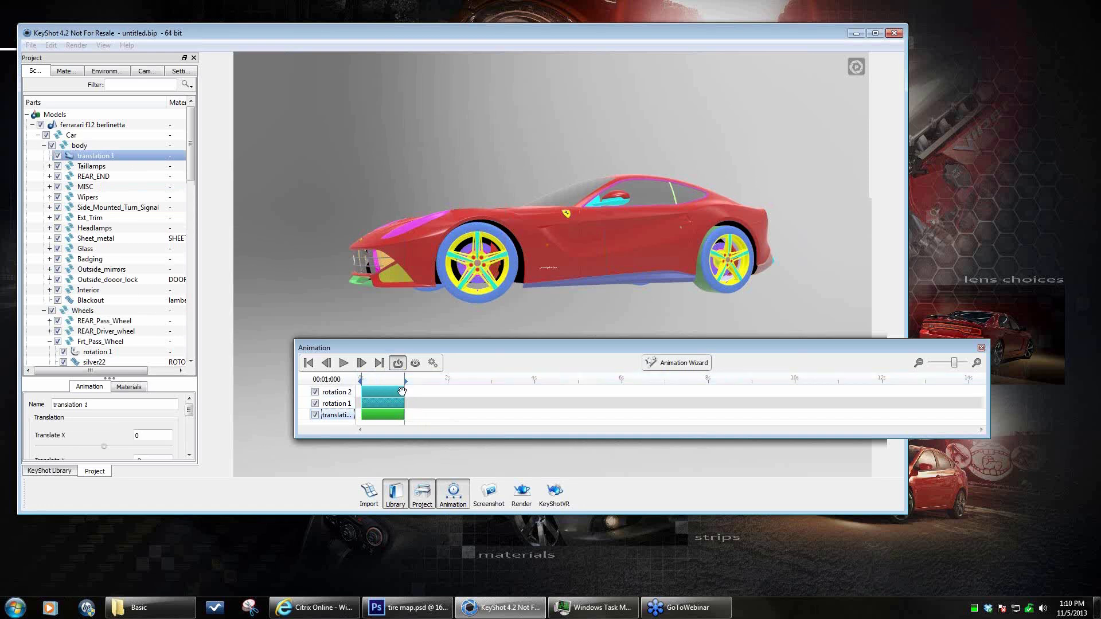
drag(405, 394, 363, 417)
click(403, 417)
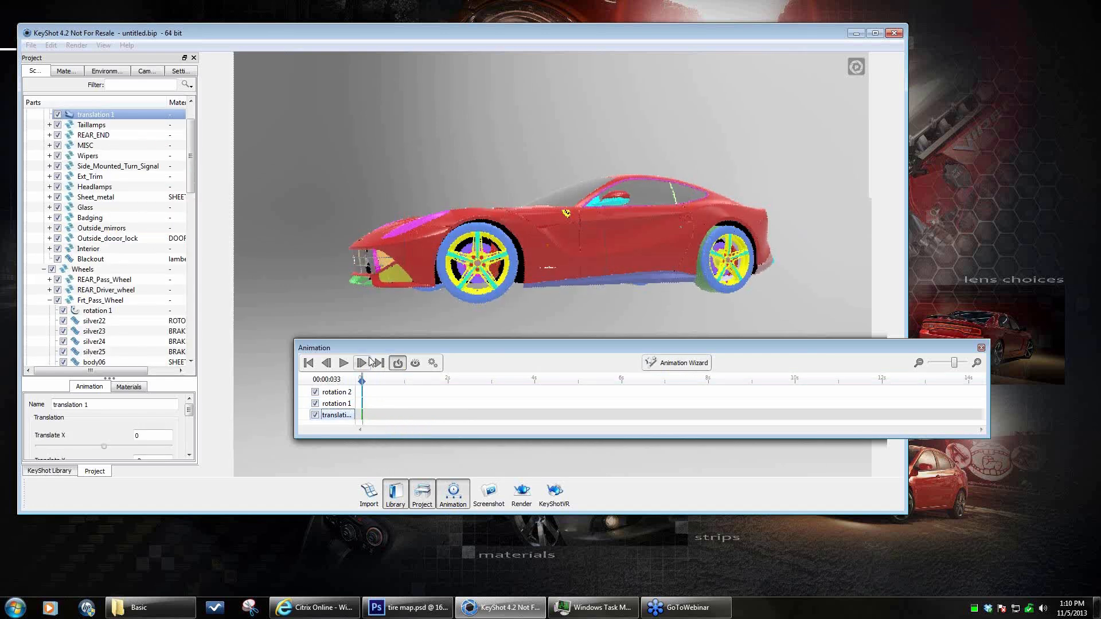
- Turn the car to a front three-quarter view of the driver's side and close the animation timeline
drag(438, 202, 697, 258)
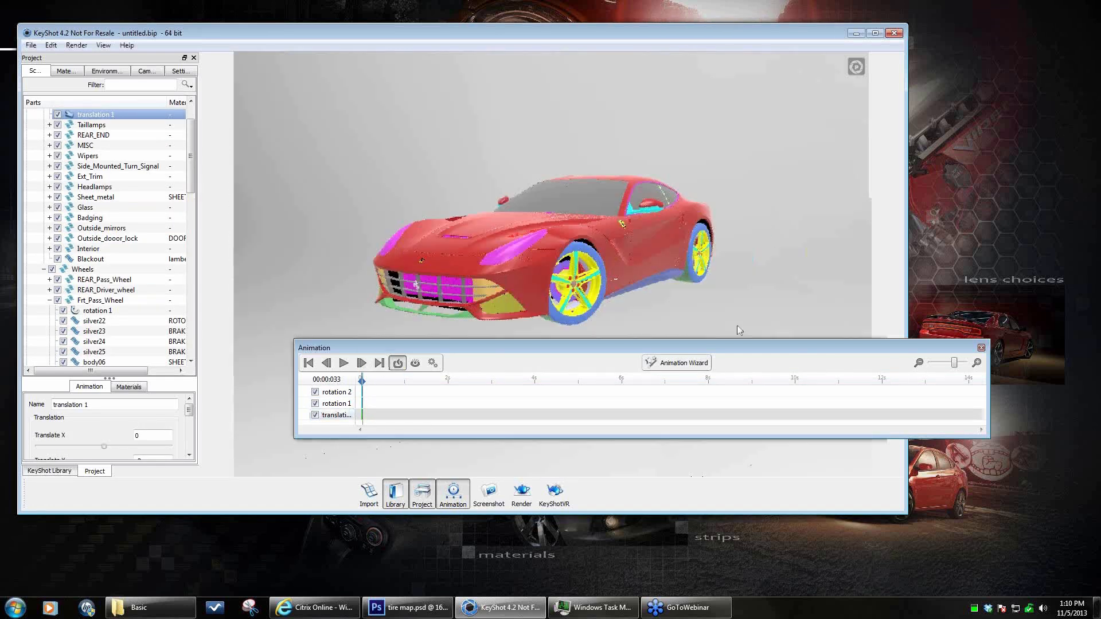
click(840, 348)
drag(839, 349, 726, 346)
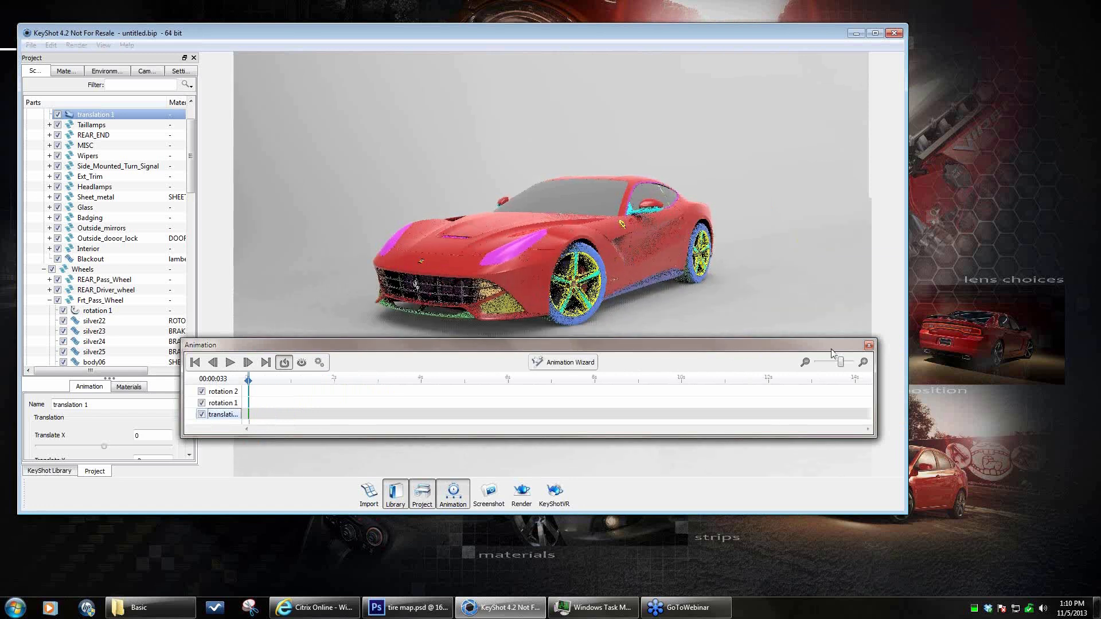
click(869, 345)
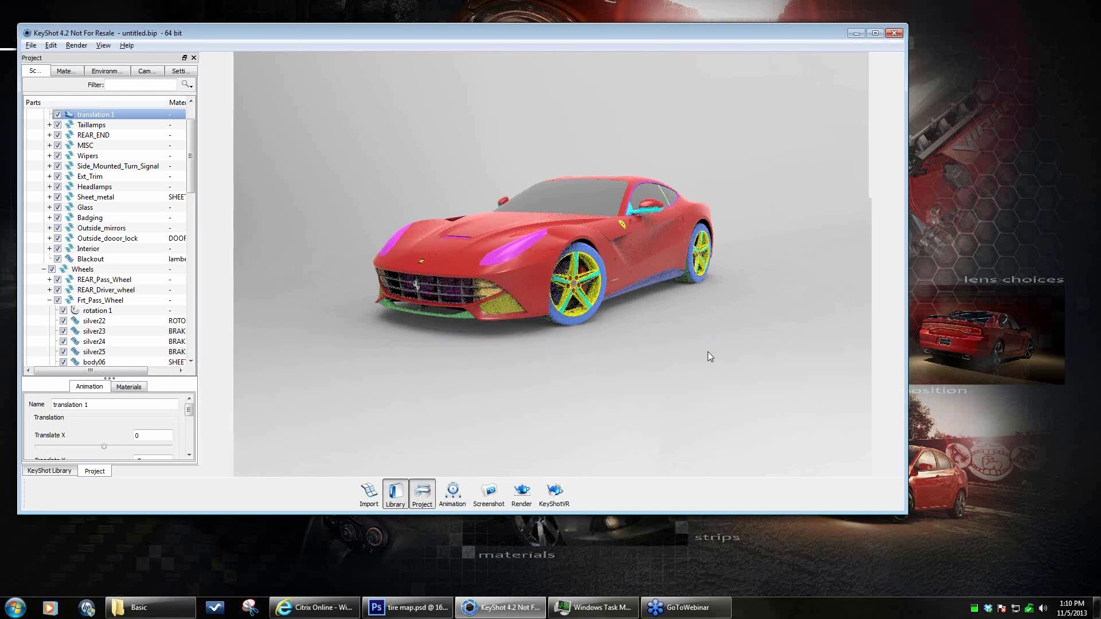
- Set the Free Camera's perspective to 60
drag(708, 353, 717, 335)
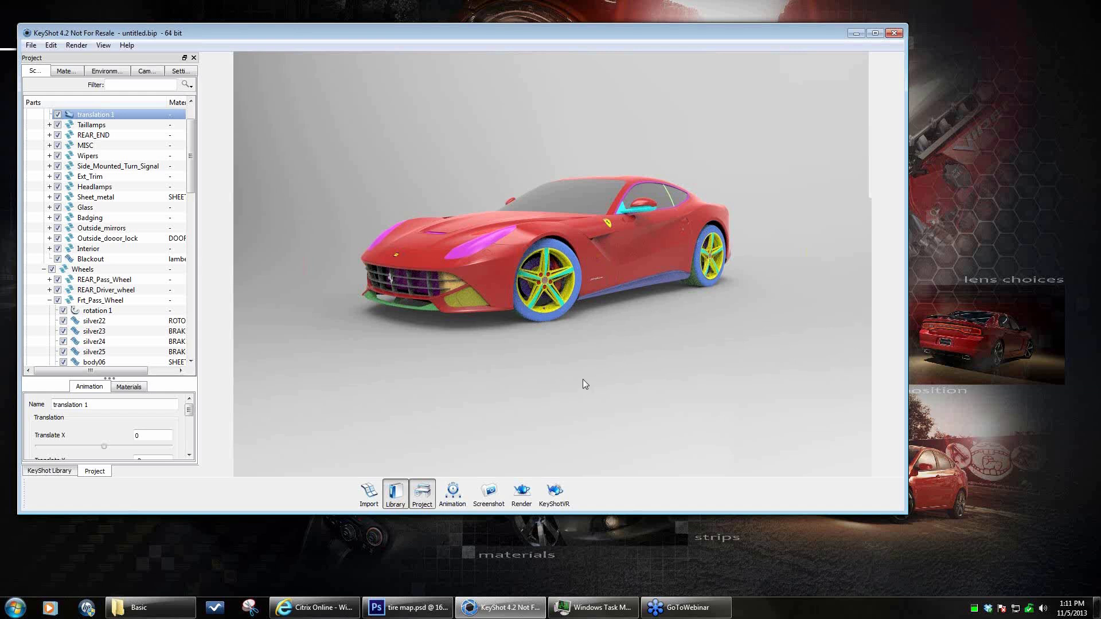
drag(580, 367, 624, 373)
click(144, 71)
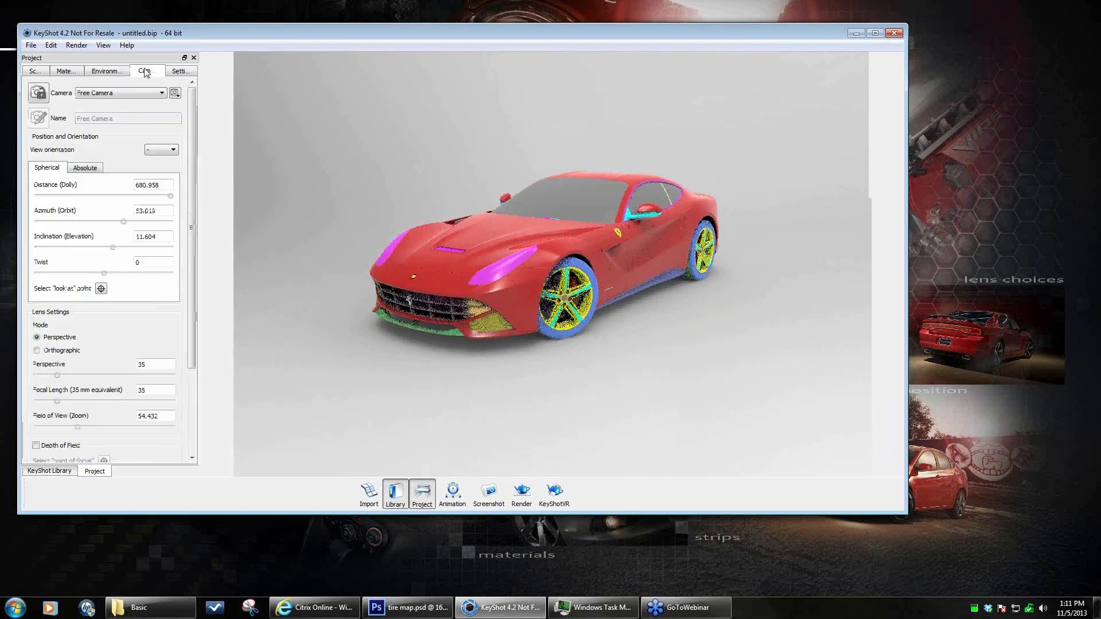
double_click(160, 366)
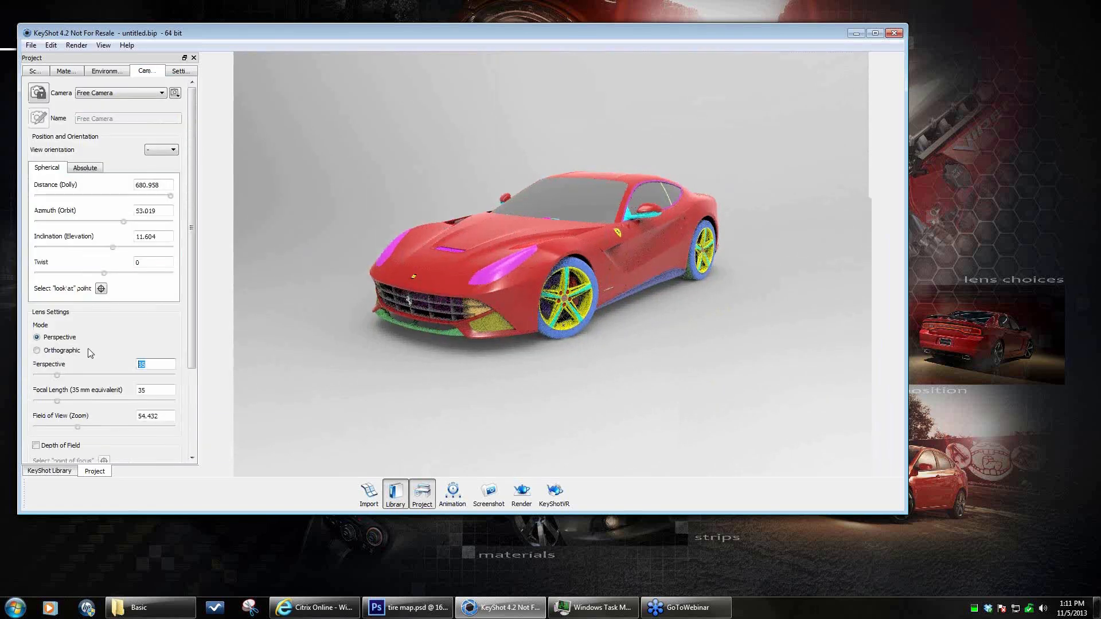
text(60)
key(Return)
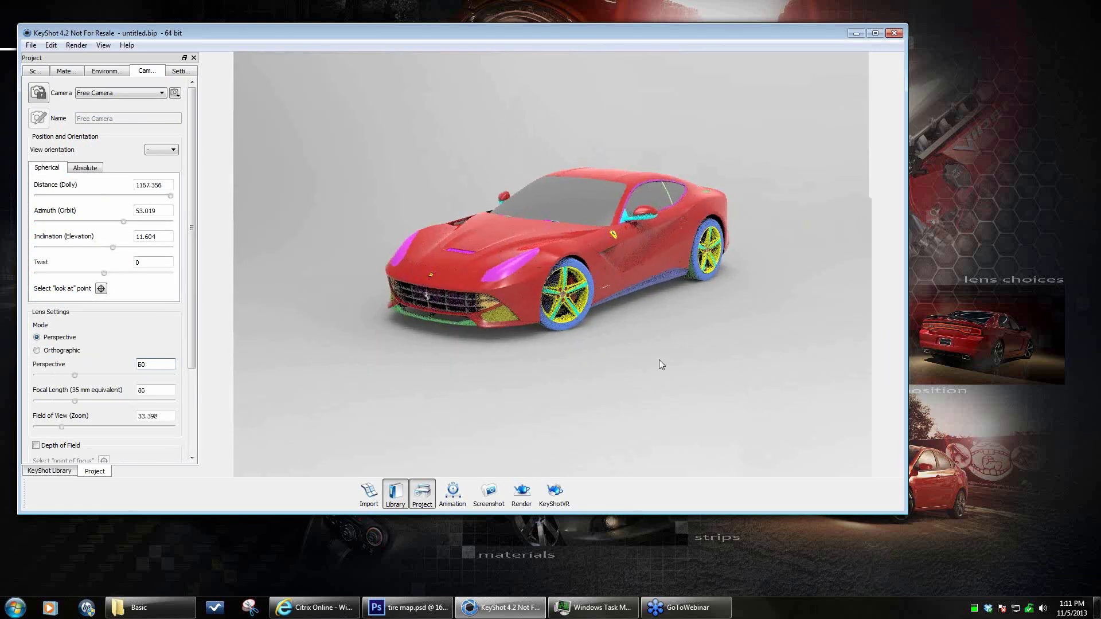
- Lower the lighting environment's brightness to 0.44 and raise its contrast to 1.218
drag(660, 360, 499, 346)
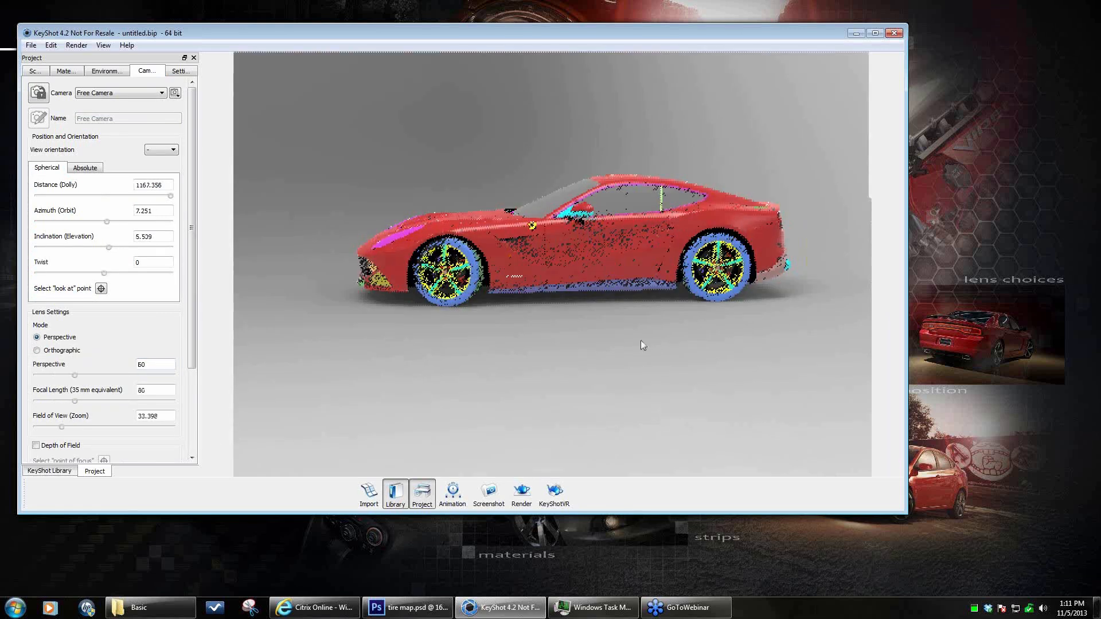
drag(627, 353, 460, 369)
drag(683, 338, 482, 296)
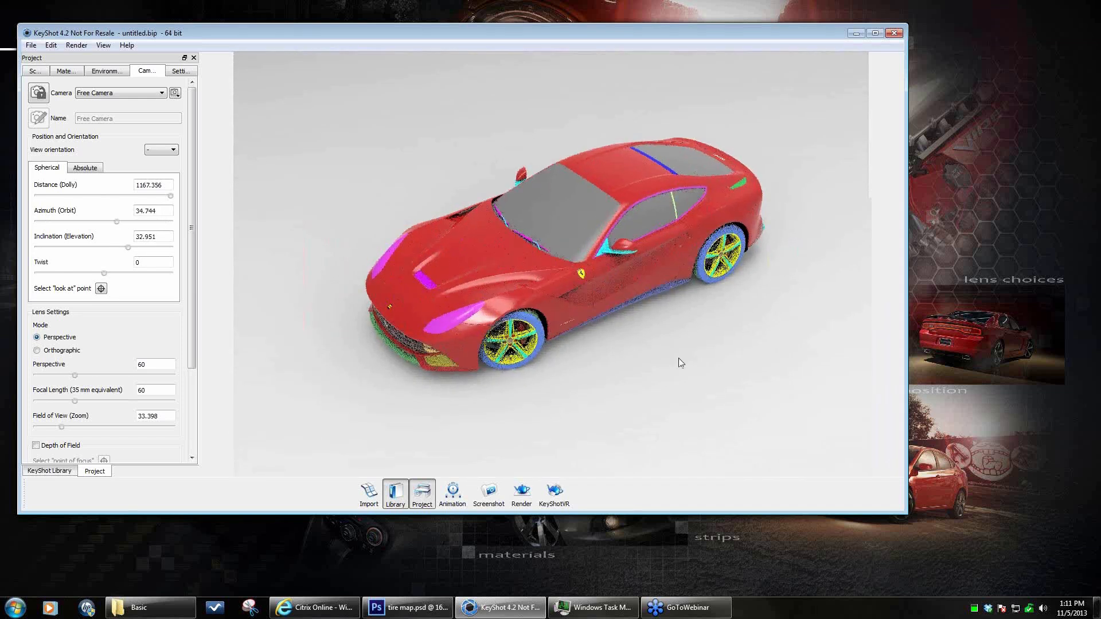
drag(633, 361, 600, 268)
drag(675, 345, 616, 336)
click(106, 70)
drag(67, 209, 48, 210)
drag(104, 183, 119, 183)
- Examine the car's body, wheels and ground shadow under the current lighting from above, the side, the rear and close front three-quarter views
drag(676, 367, 617, 366)
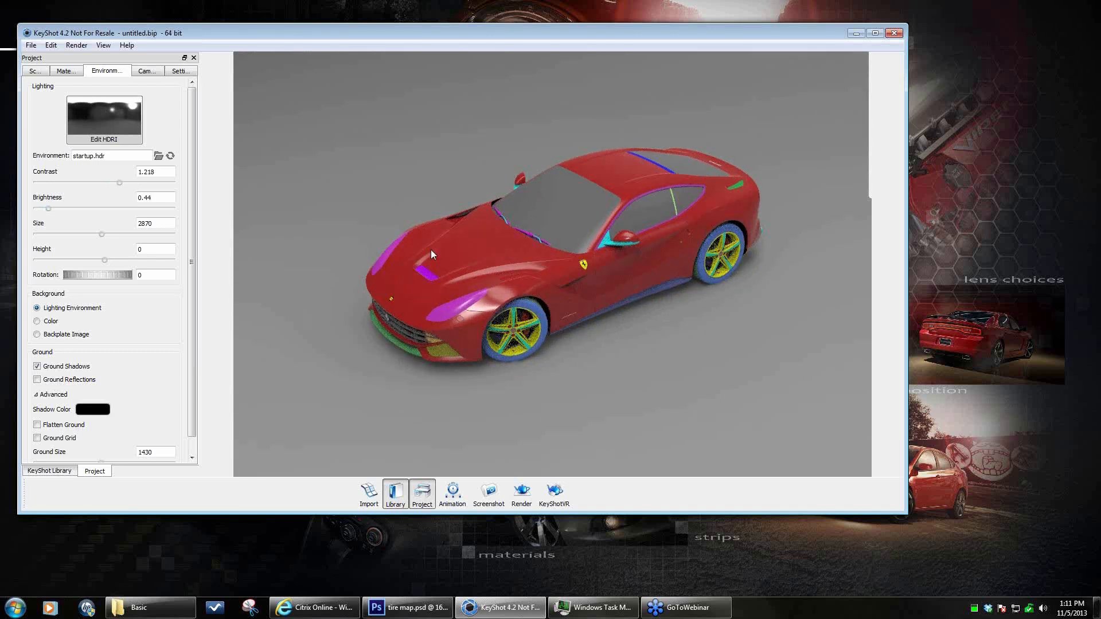
drag(570, 357, 555, 237)
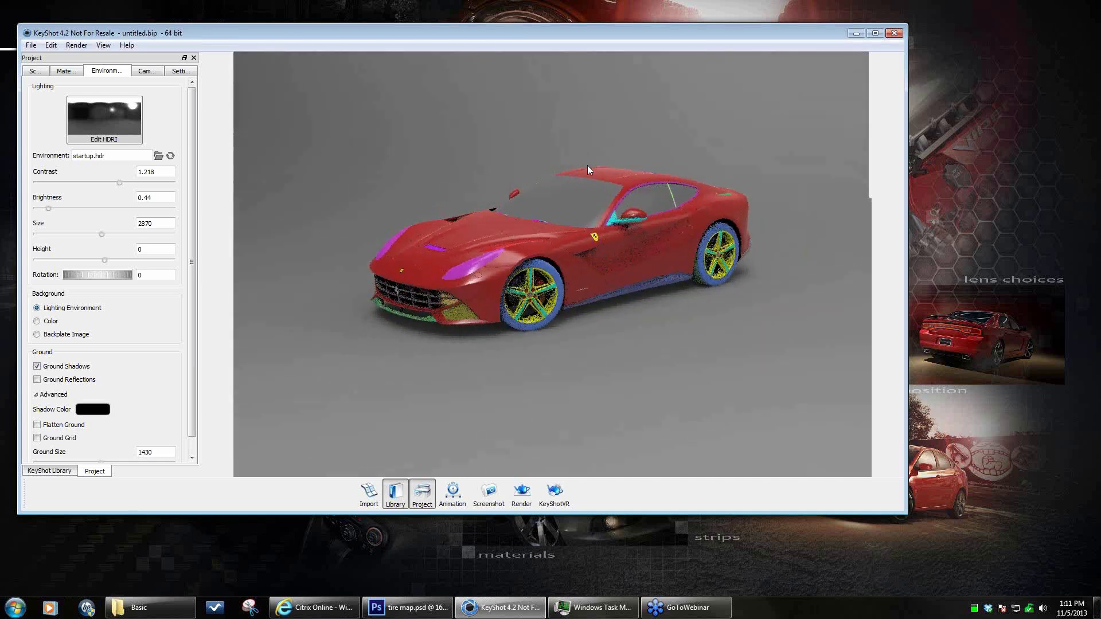
drag(677, 329, 503, 228)
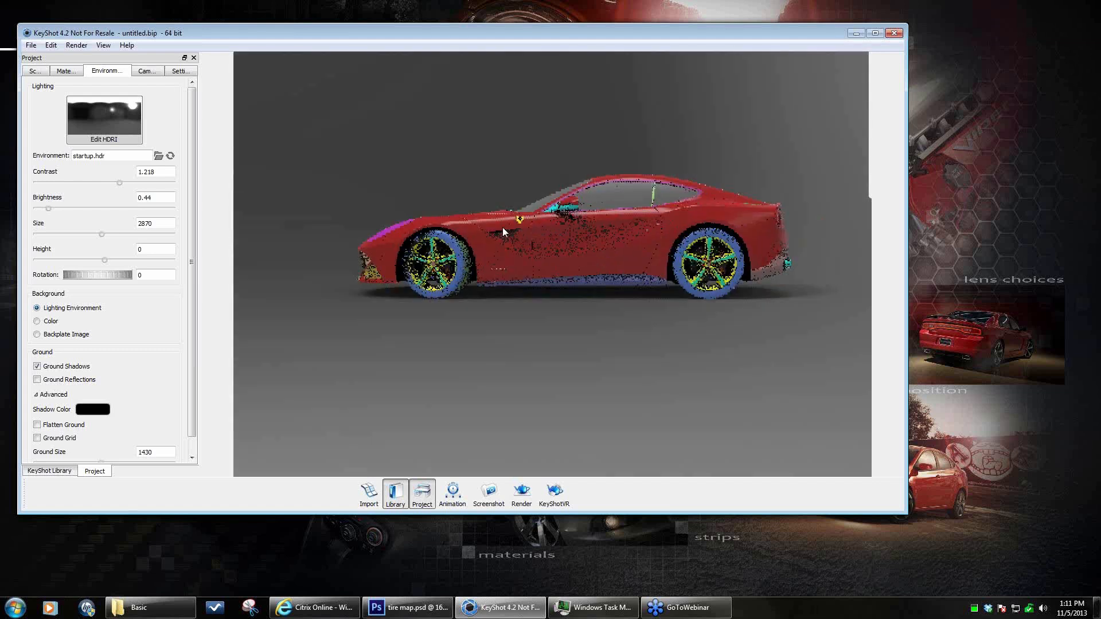
drag(663, 348, 469, 413)
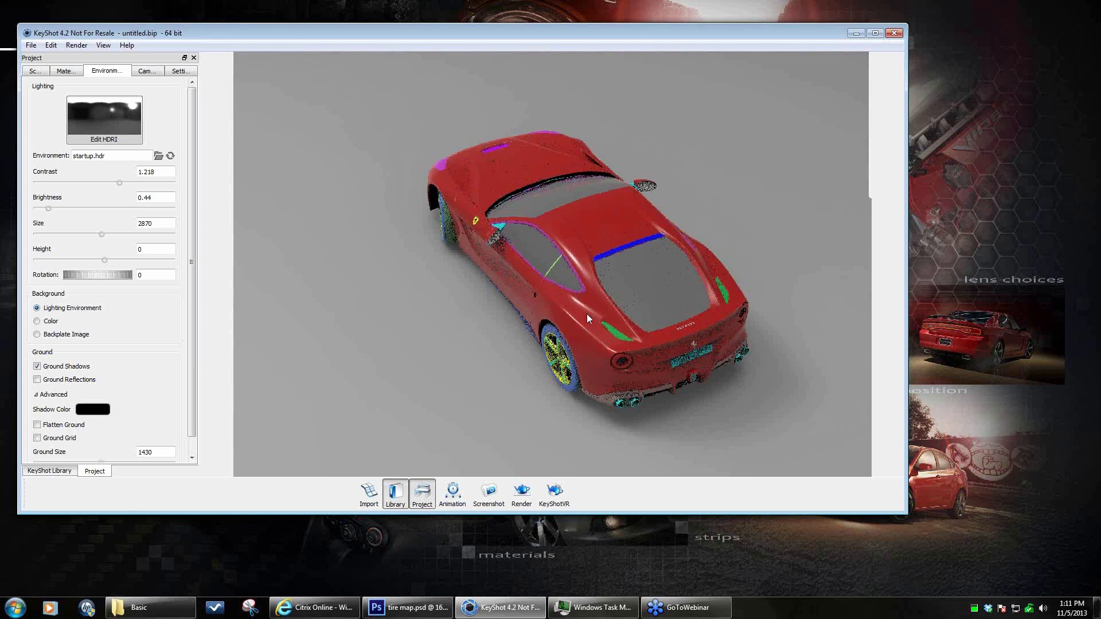
drag(391, 353, 740, 333)
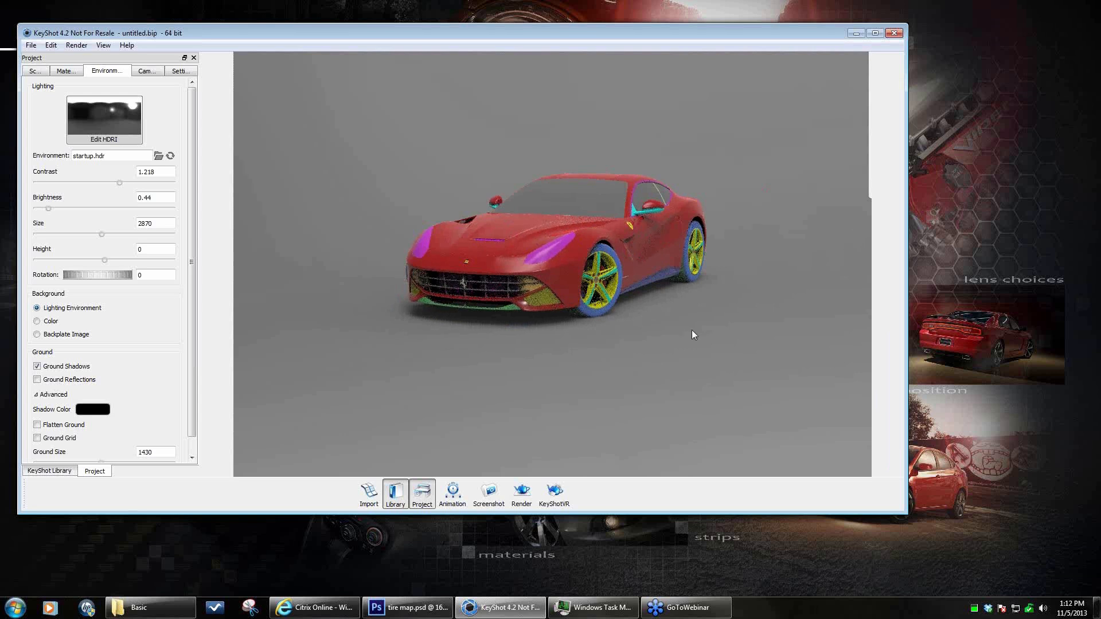
drag(697, 335, 629, 363)
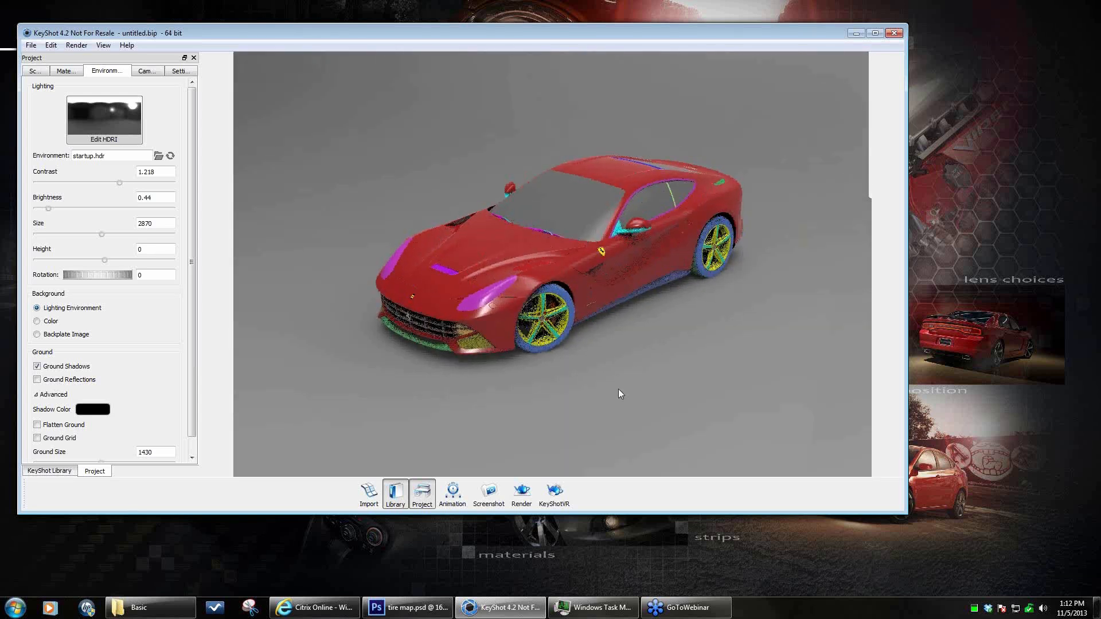
drag(648, 367, 666, 328)
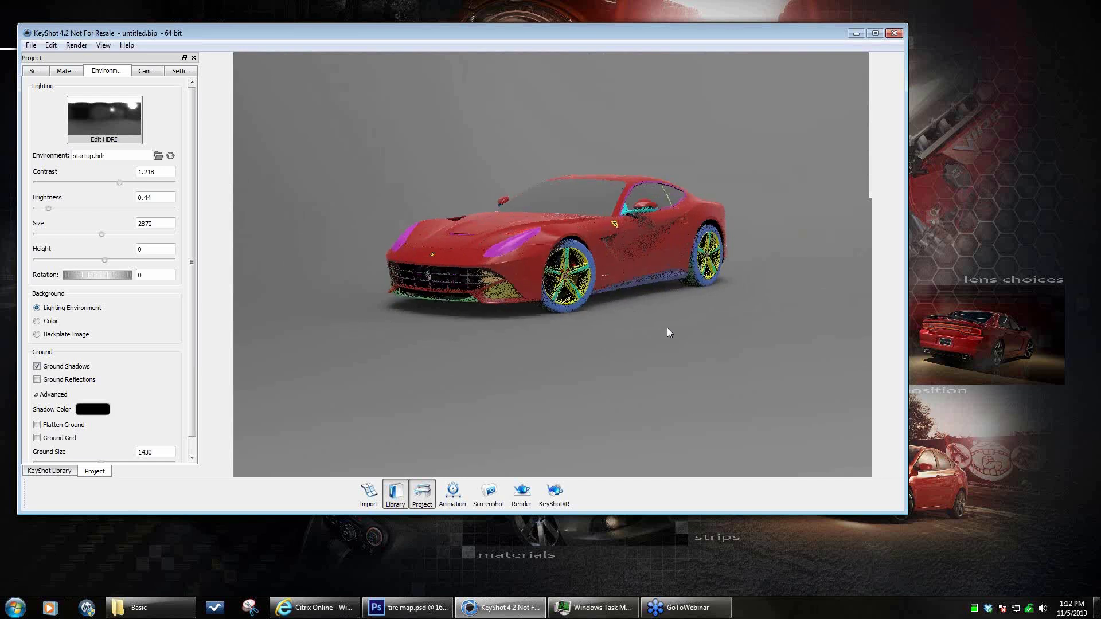
scroll(659, 340, up, 4)
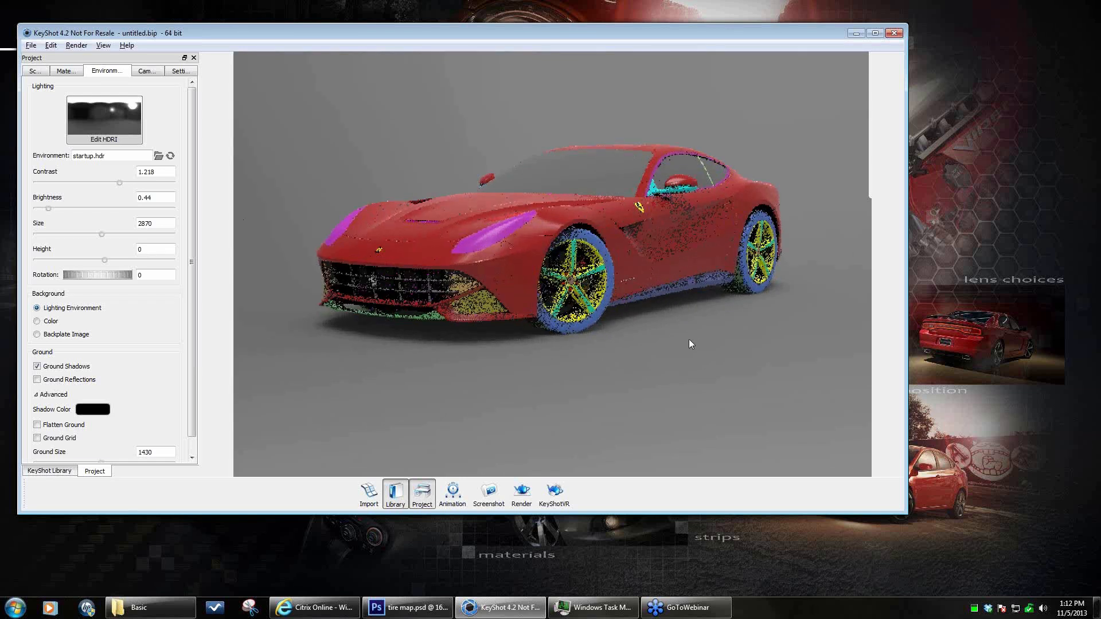
drag(690, 339, 699, 311)
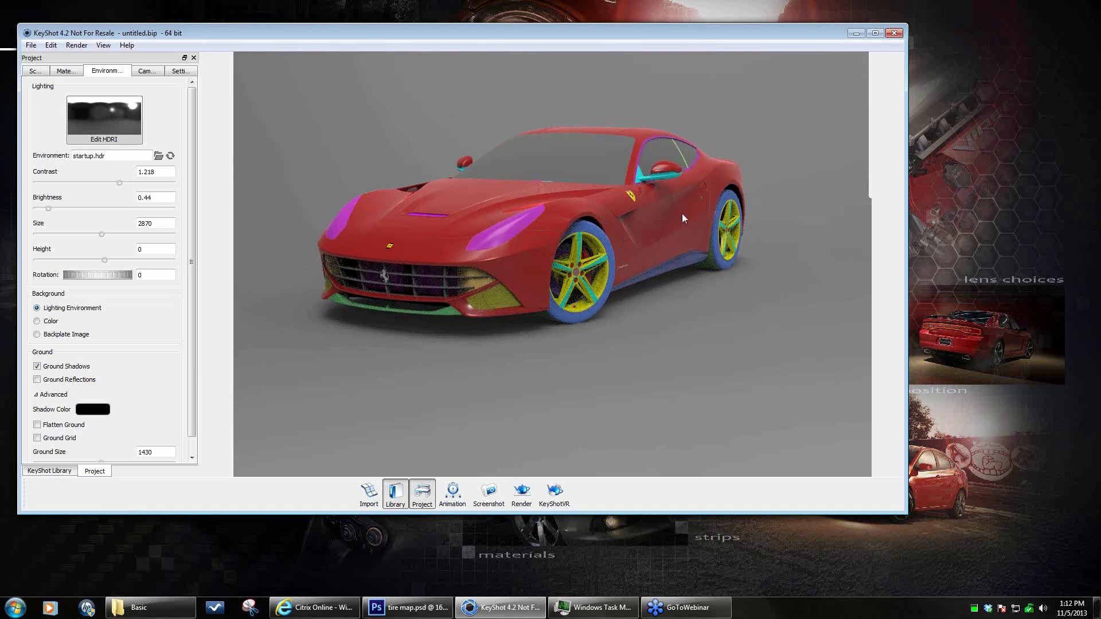
mouse_move(682, 212)
mouse_down()
mouse_move(698, 210)
mouse_move(684, 204)
mouse_up()
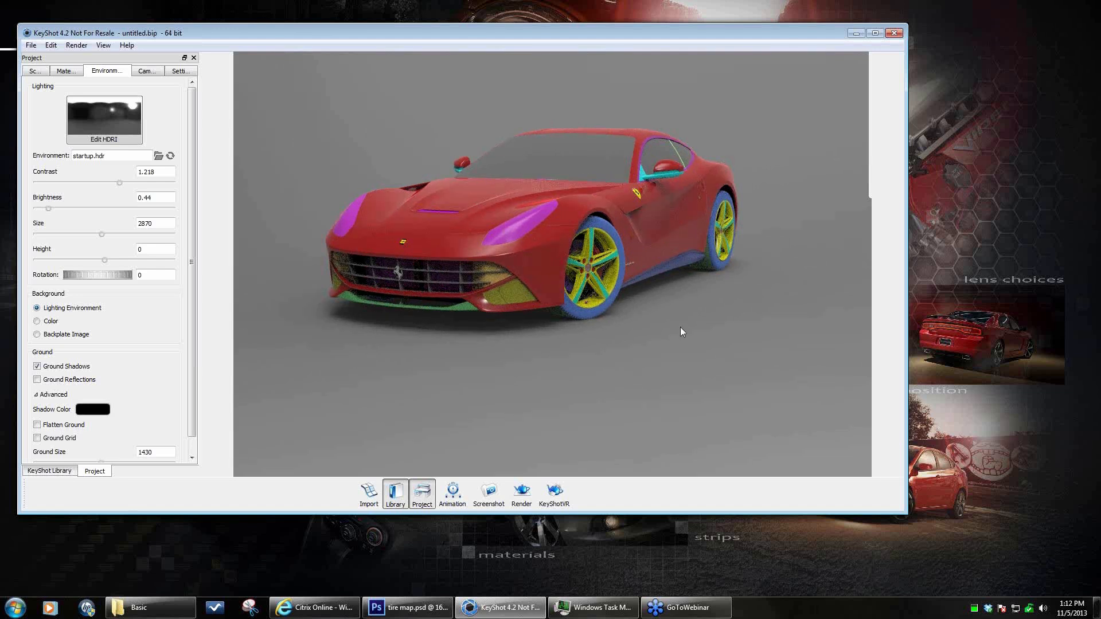
drag(682, 327, 699, 326)
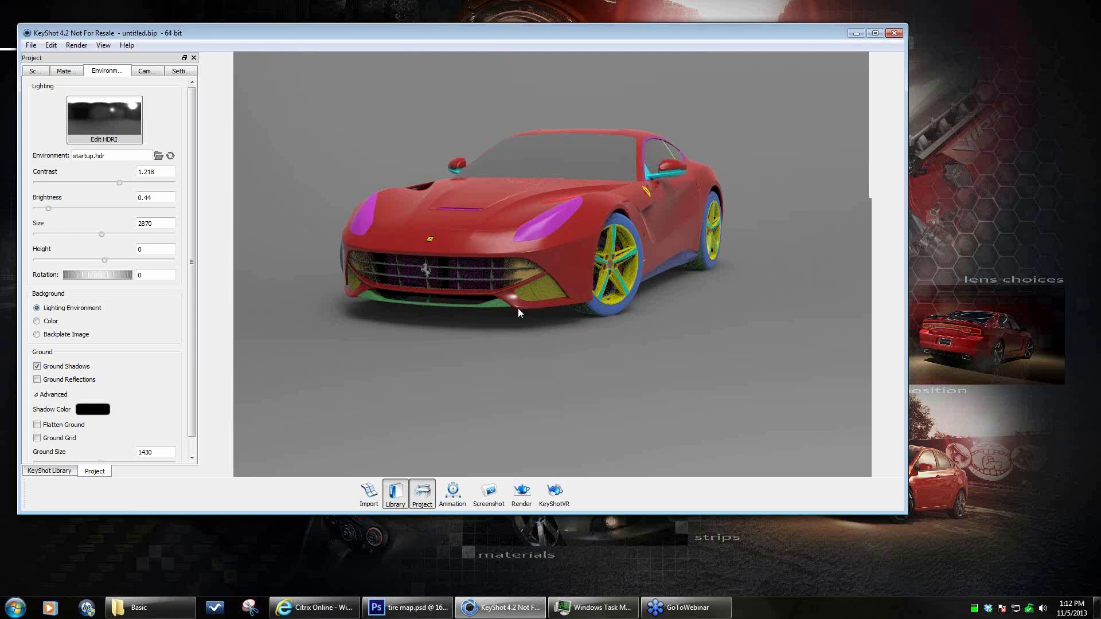
drag(700, 346, 642, 335)
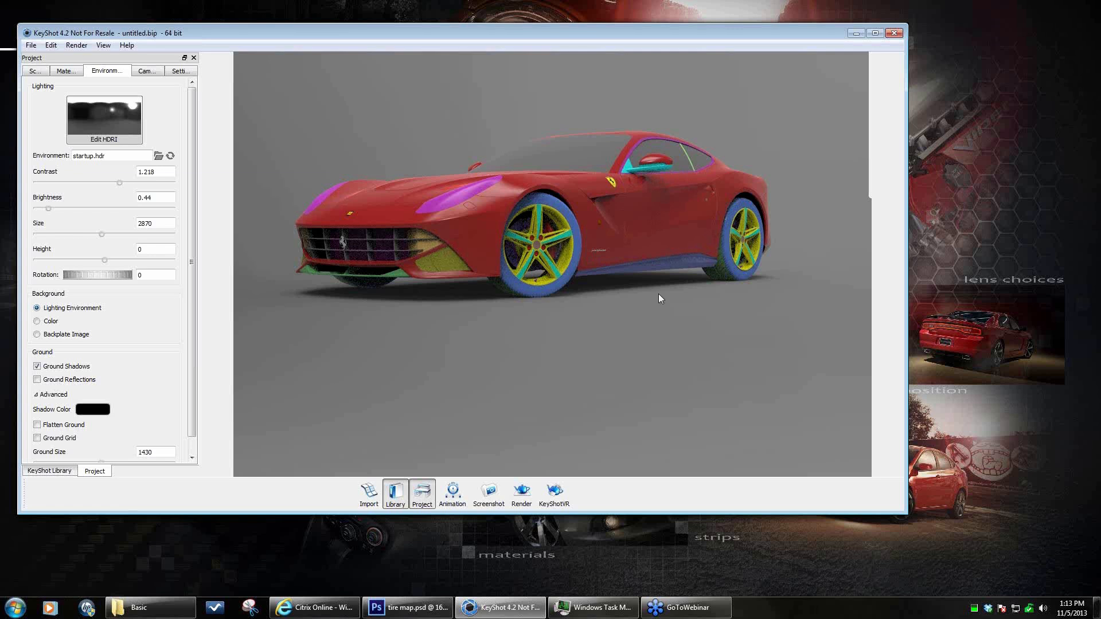
- Orbit the camera to a slightly raised front three-quarter view of the driver's side, azimuth 59.973 and inclination 9.42
drag(669, 302, 693, 315)
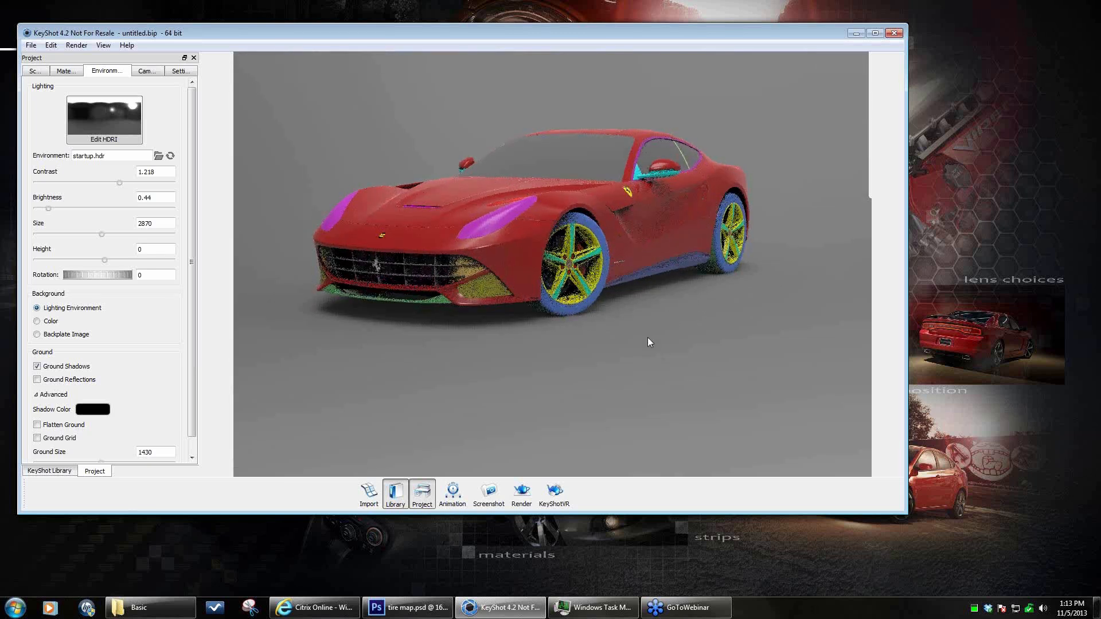
drag(659, 336, 686, 329)
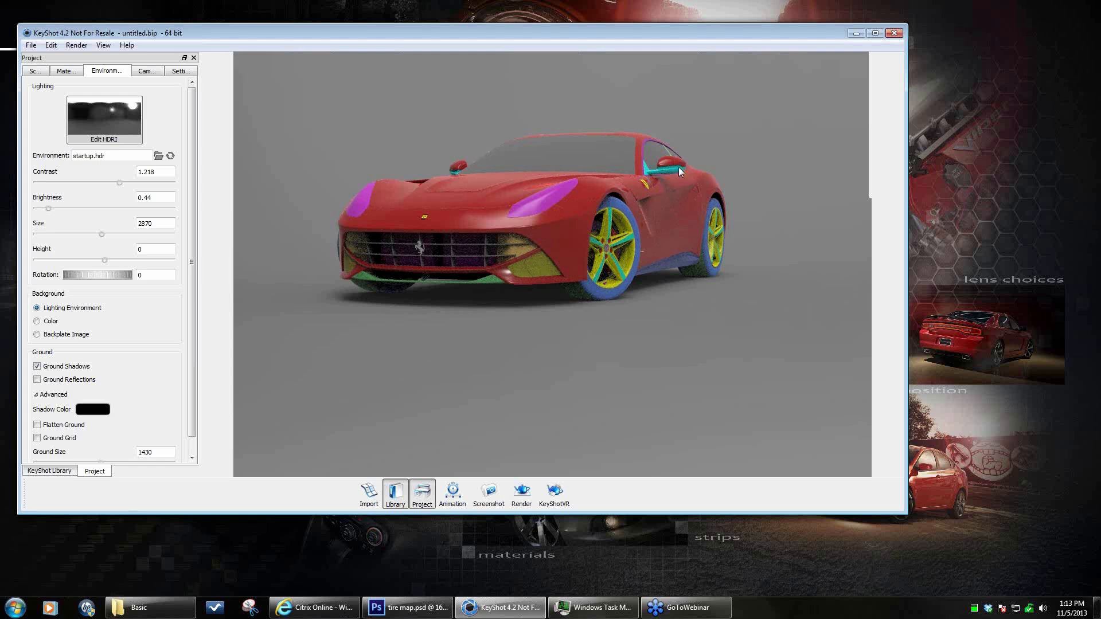
drag(688, 325, 667, 340)
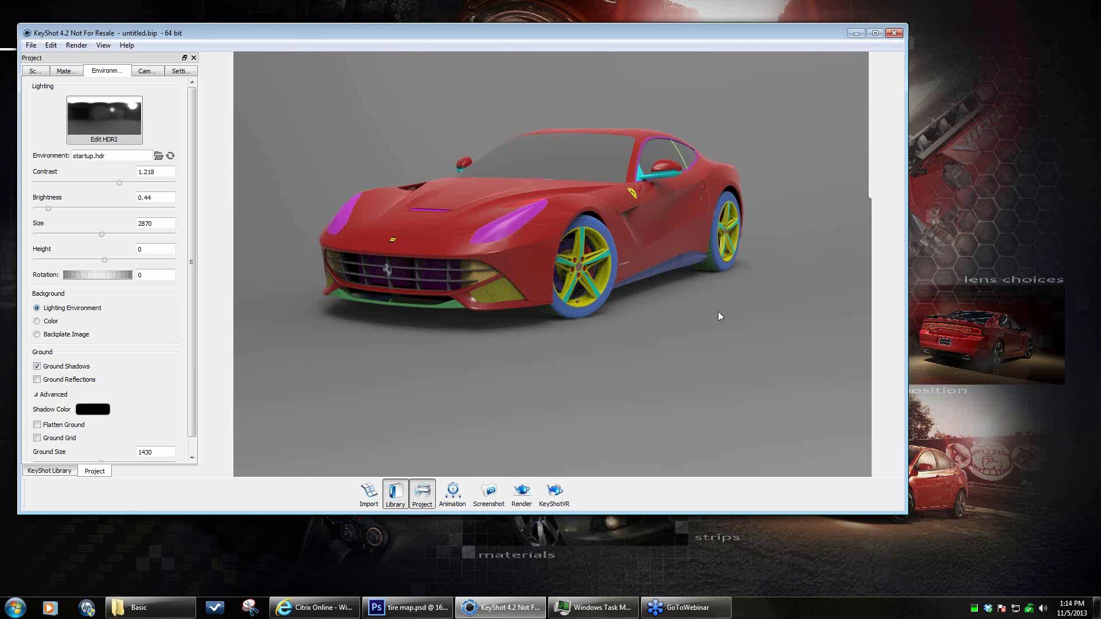
drag(718, 313, 715, 317)
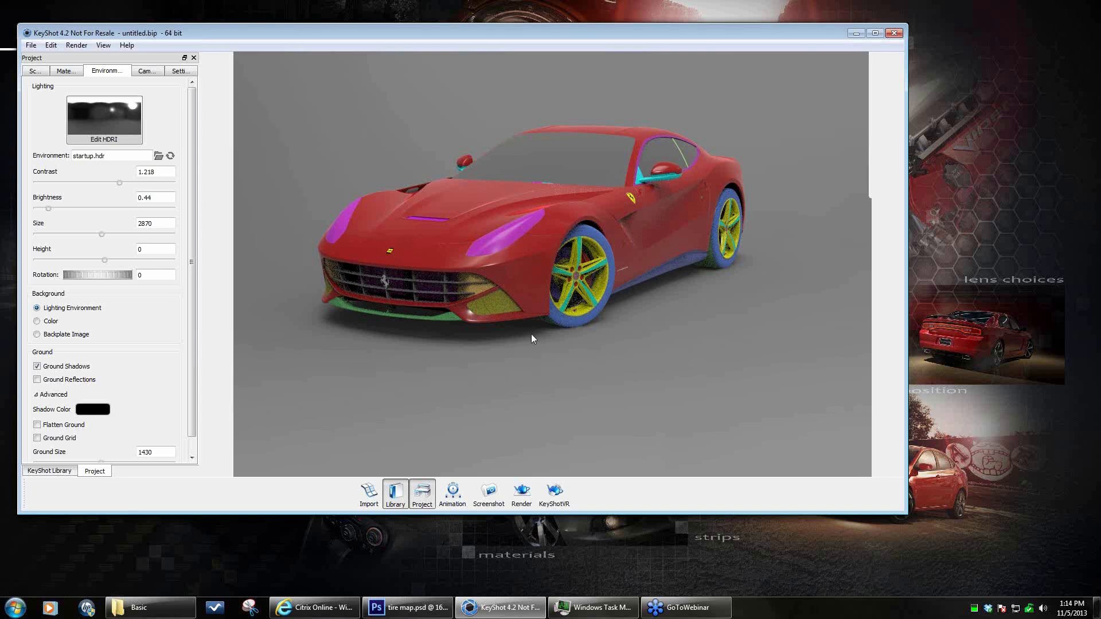
- Set the Free Camera's perspective to 46.73 after trying wider lens settings
click(148, 73)
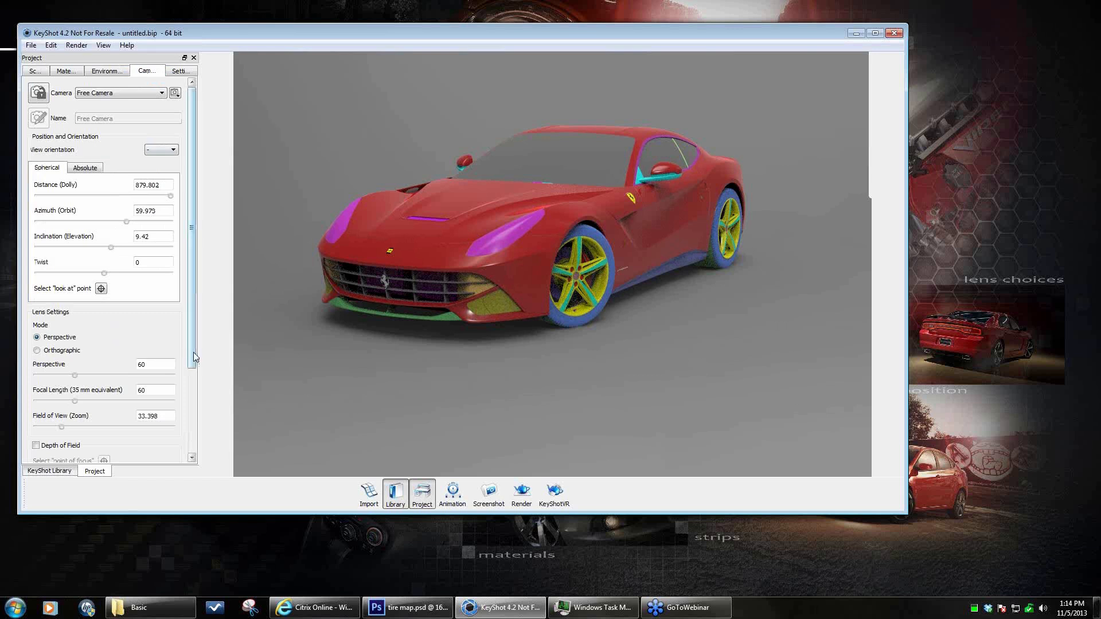
scroll(194, 352, down, 1)
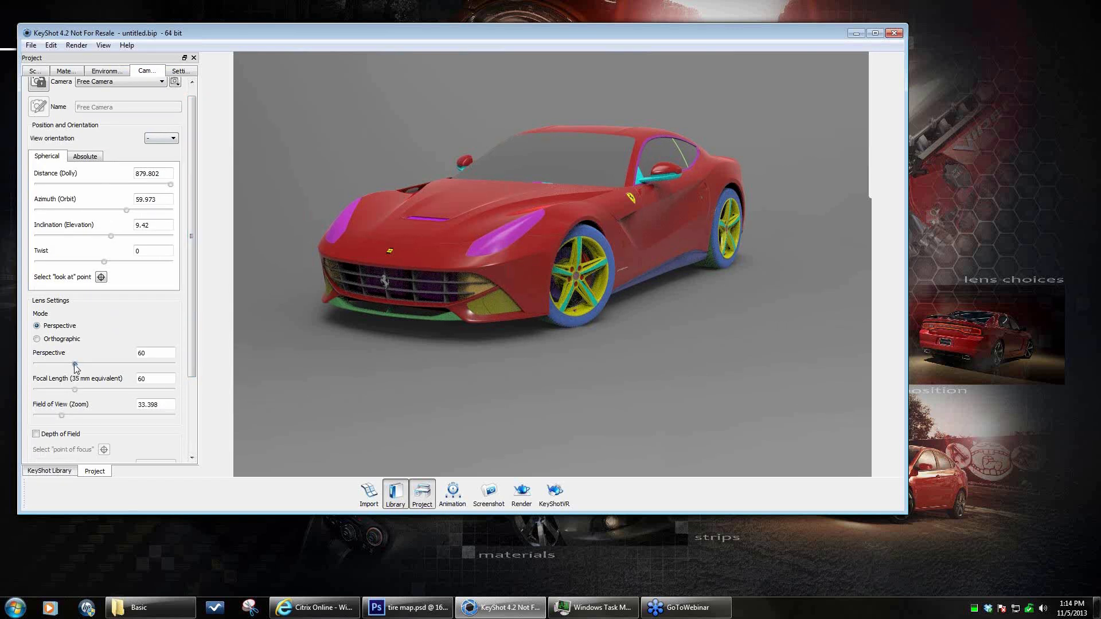
drag(75, 365, 65, 366)
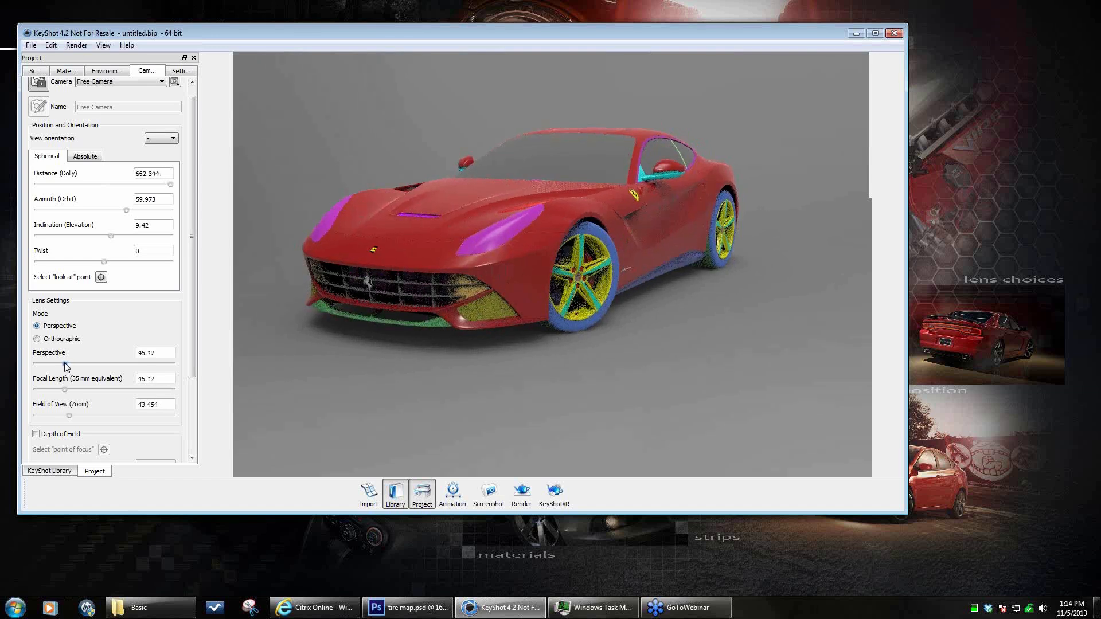
drag(65, 365, 55, 365)
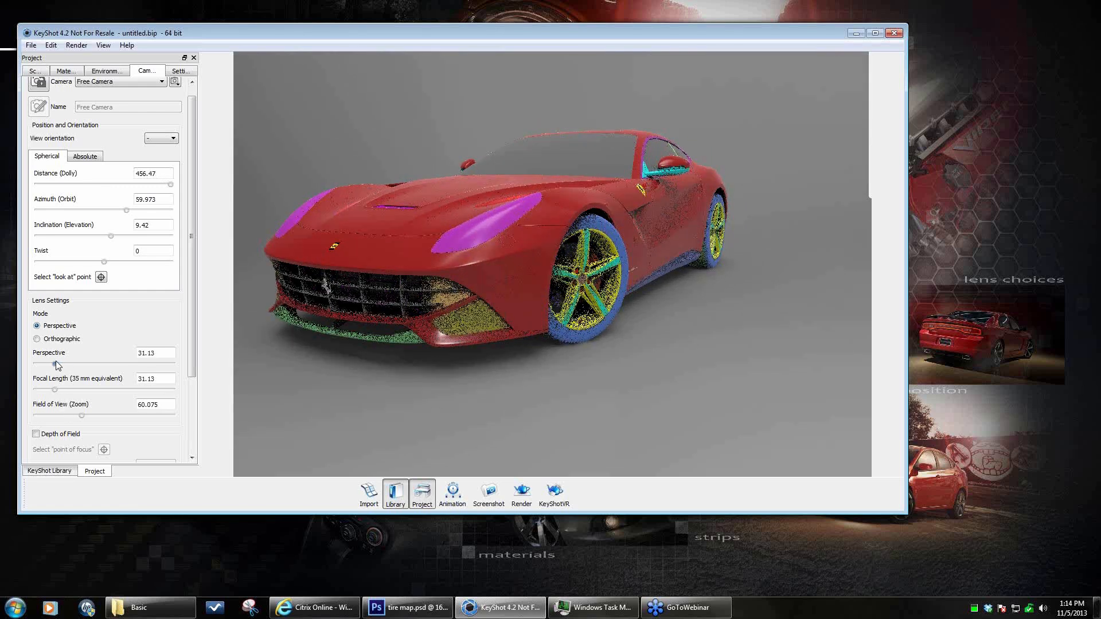
mouse_move(57, 365)
mouse_down()
mouse_move(141, 366)
mouse_move(67, 374)
mouse_up()
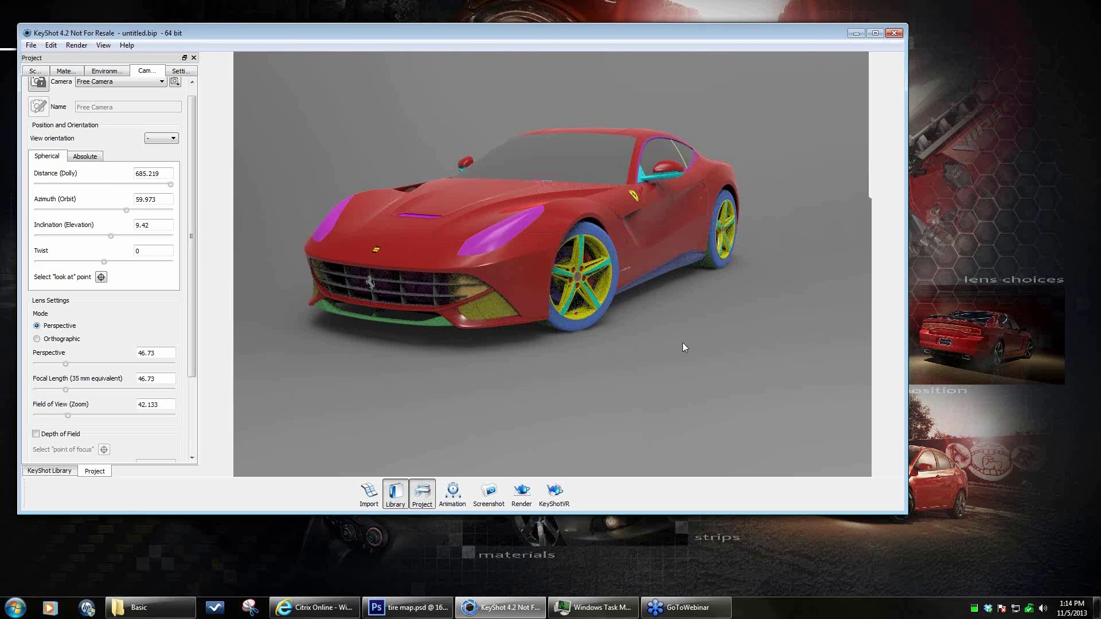
- Tilt the camera to a twist of 4 and fine-tune its orbit to azimuth 59.846 and inclination 9.419
drag(682, 343, 680, 342)
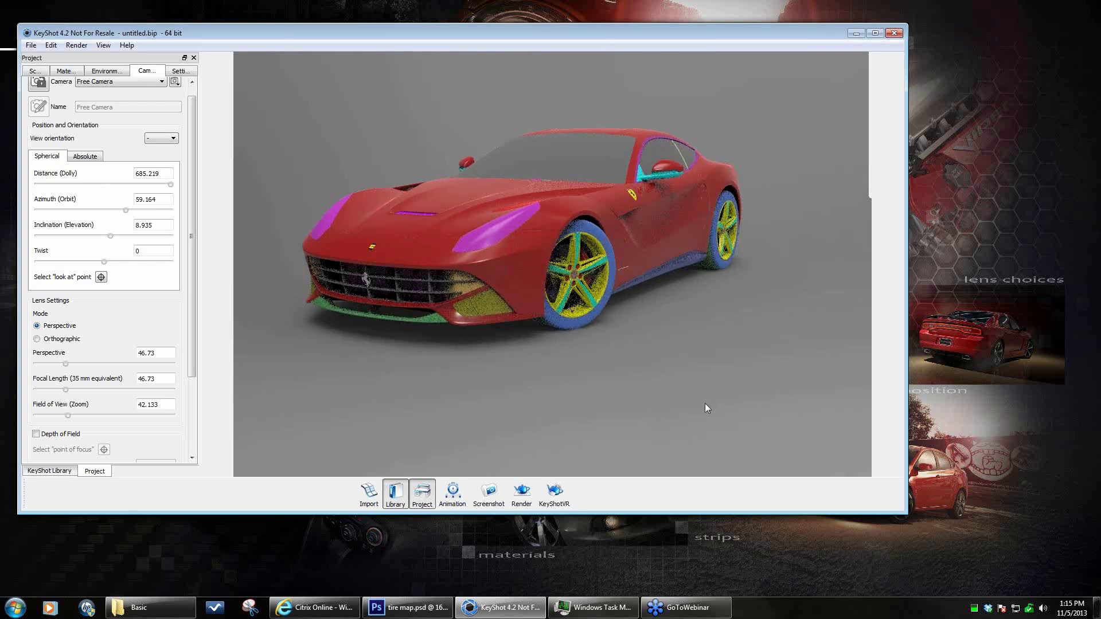
alt+shift+scroll(719, 342, up, 3)
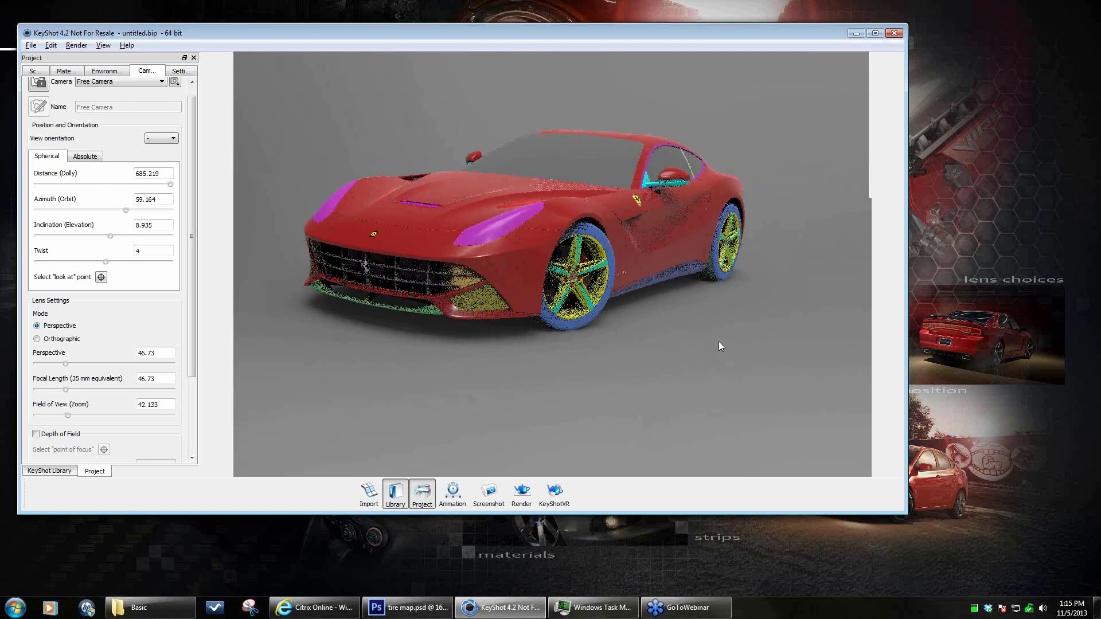
drag(718, 342, 725, 345)
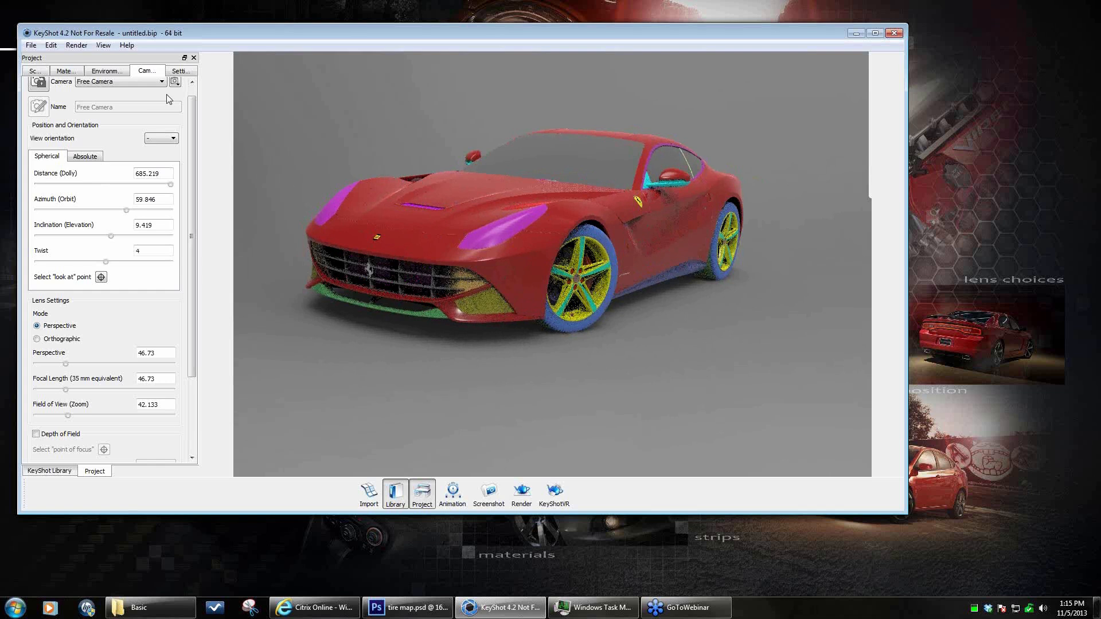
- Save the current view as a new camera named "frt 3/4"
scroll(191, 129, up, 1)
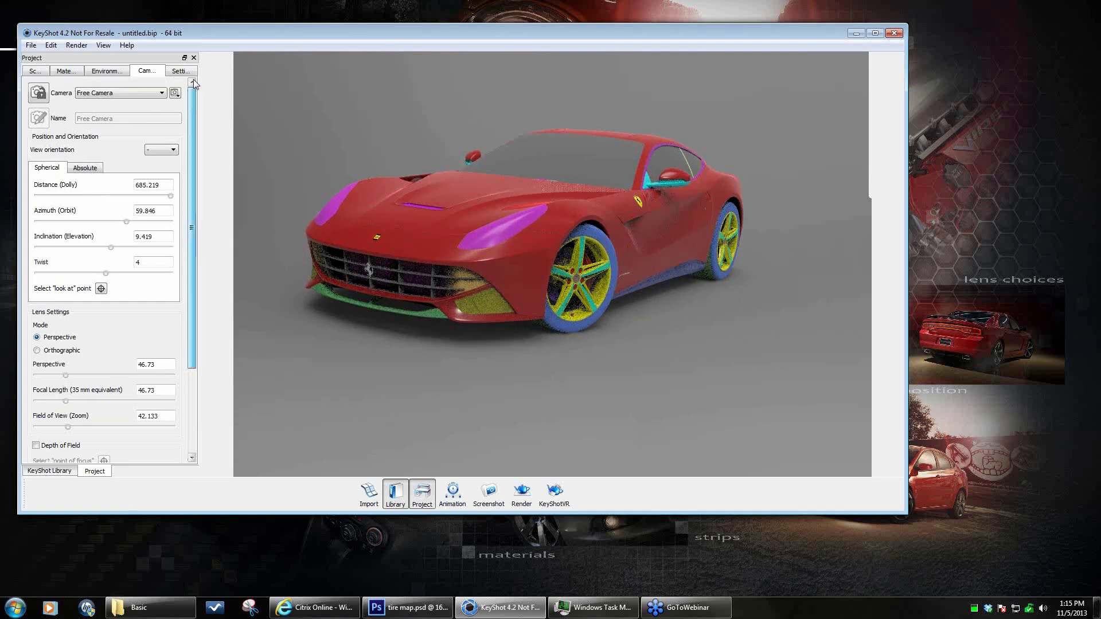
click(175, 93)
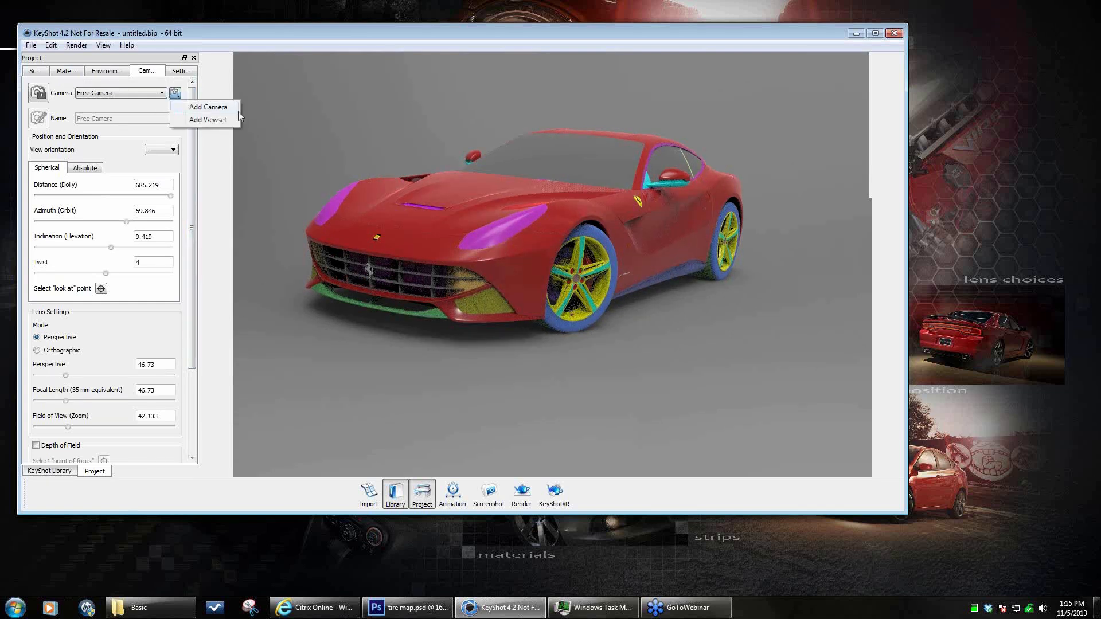
click(210, 108)
triple_click(138, 121)
text(f)
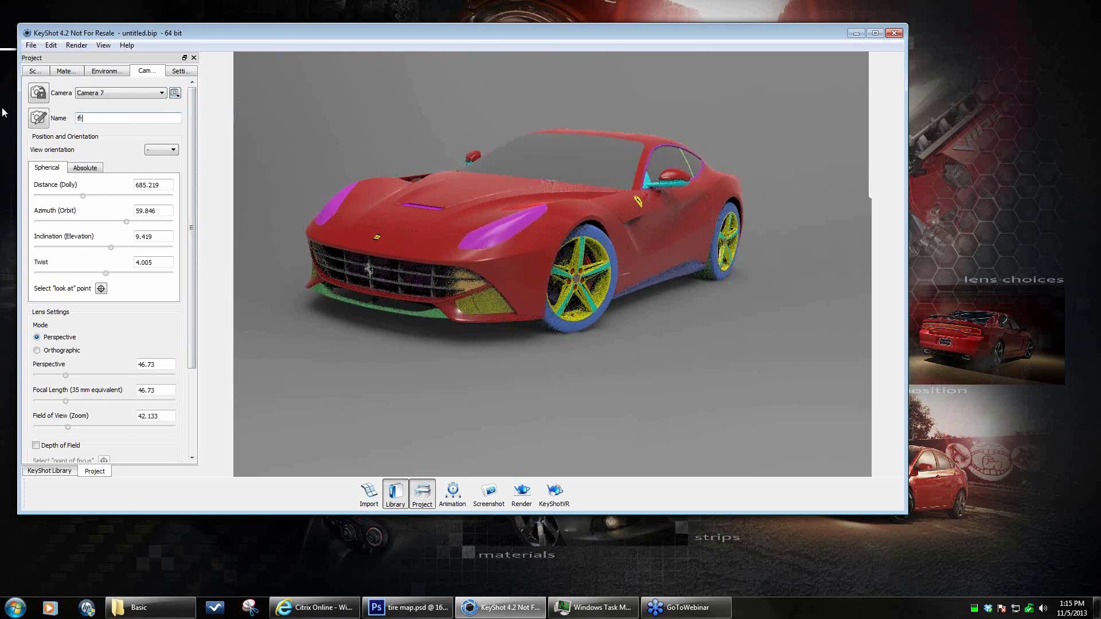
text(rt 3/4)
key(Return)
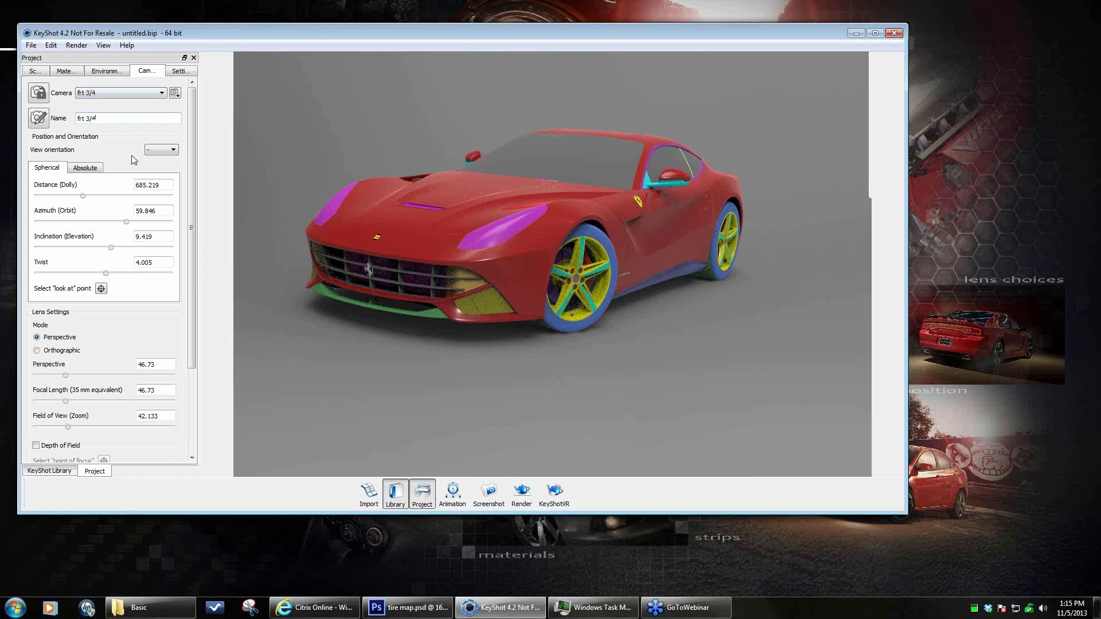
- Review the front driver wheel's rotation 2 settings in the animation timeline and close the timeline
click(461, 494)
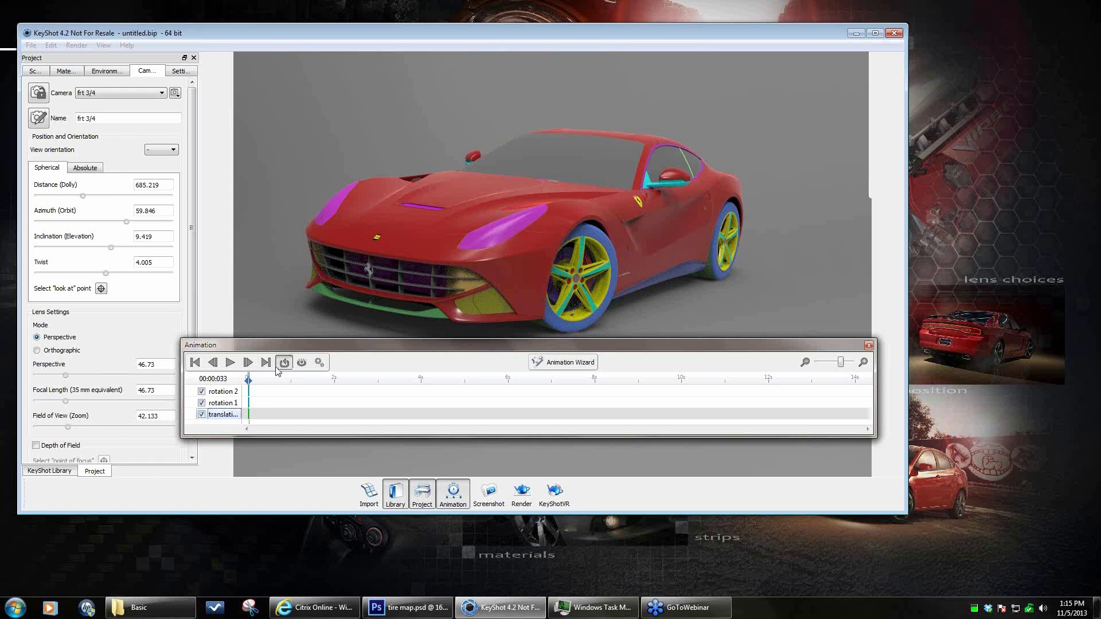
click(227, 392)
double_click(228, 393)
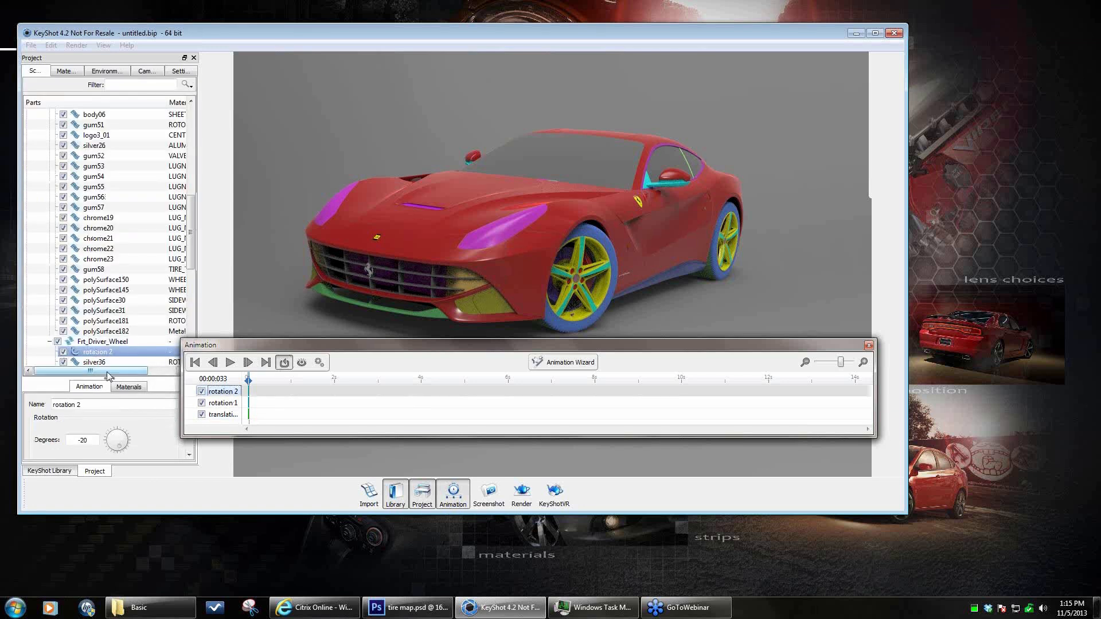
scroll(111, 422, down, 1)
scroll(112, 425, up, 1)
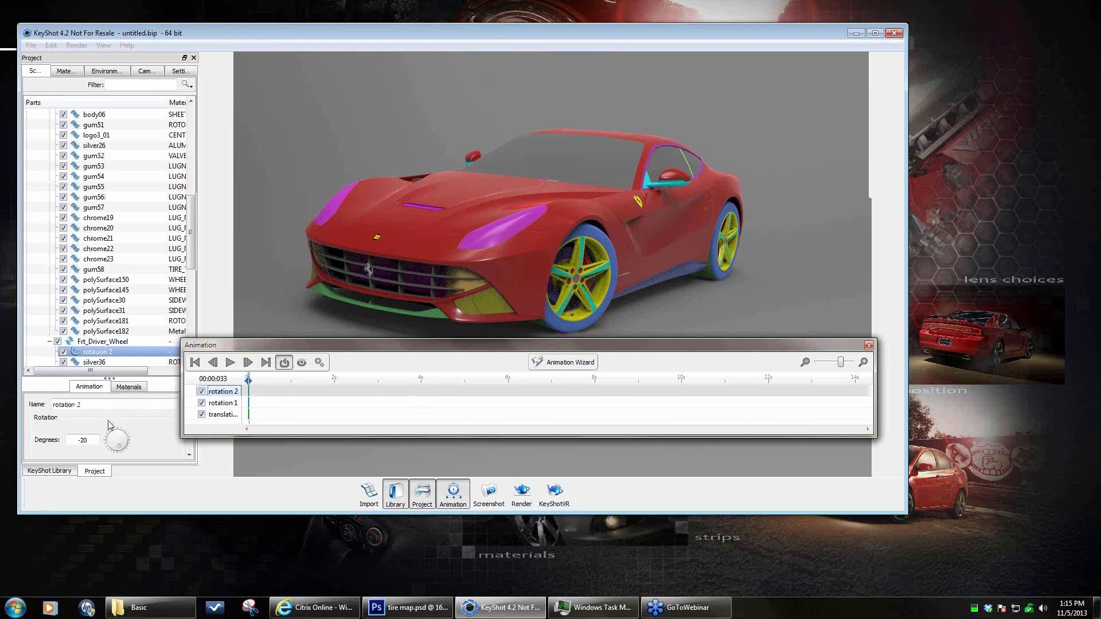
drag(269, 346, 323, 339)
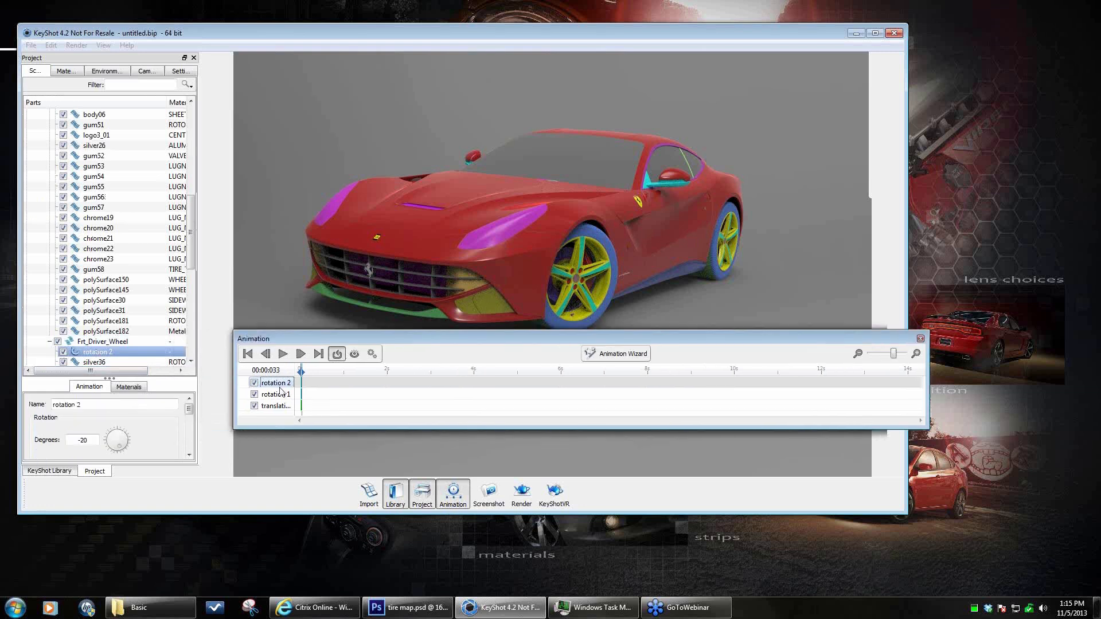
drag(362, 431, 358, 528)
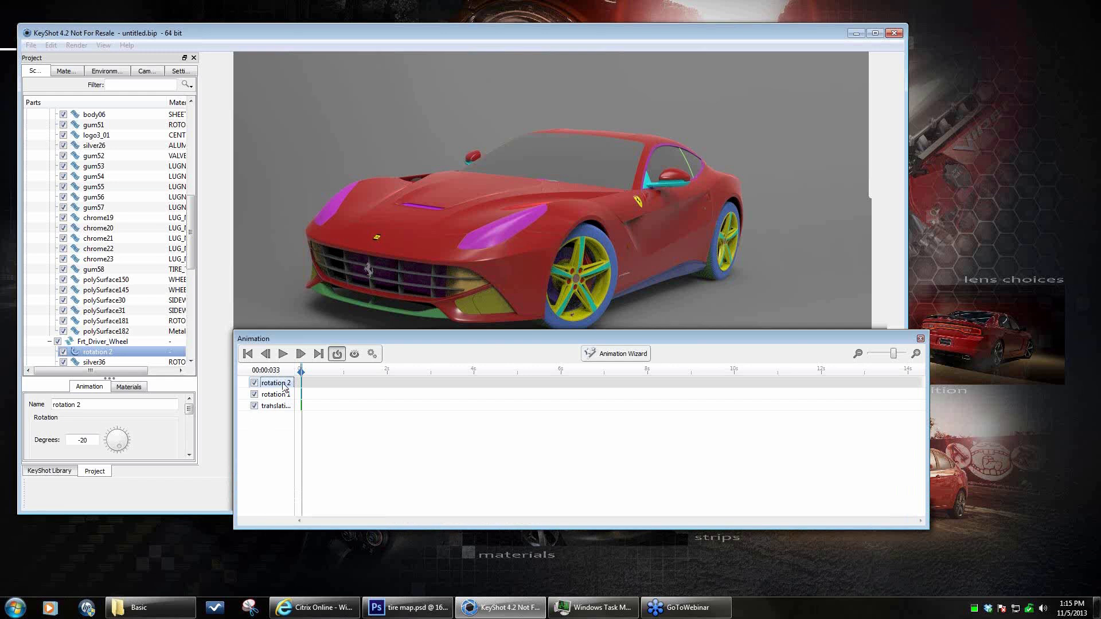
drag(850, 334, 723, 323)
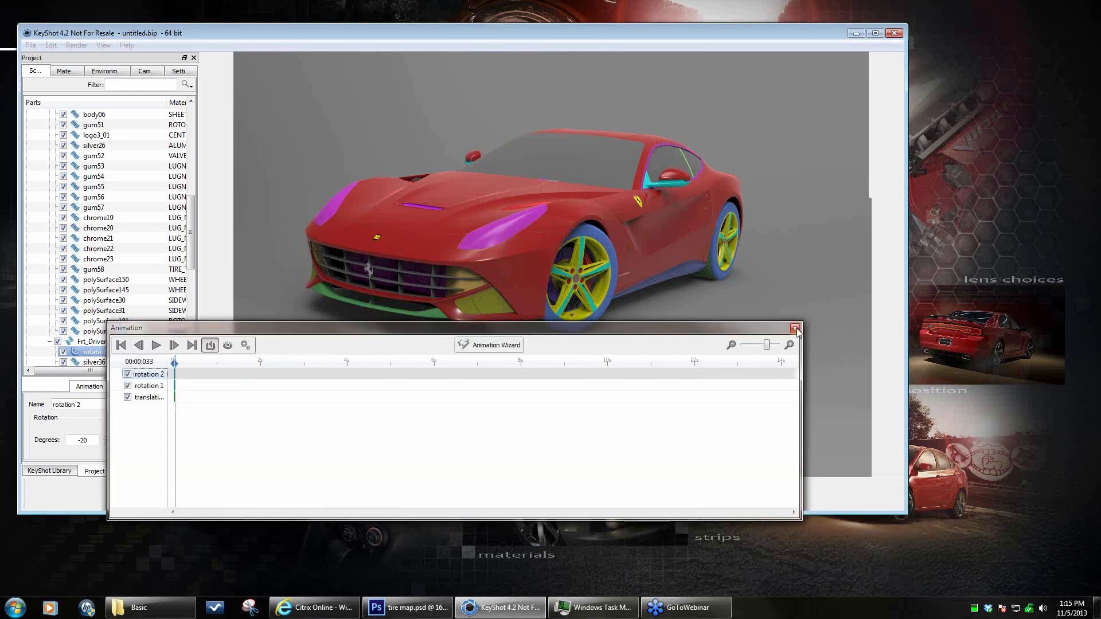
click(795, 329)
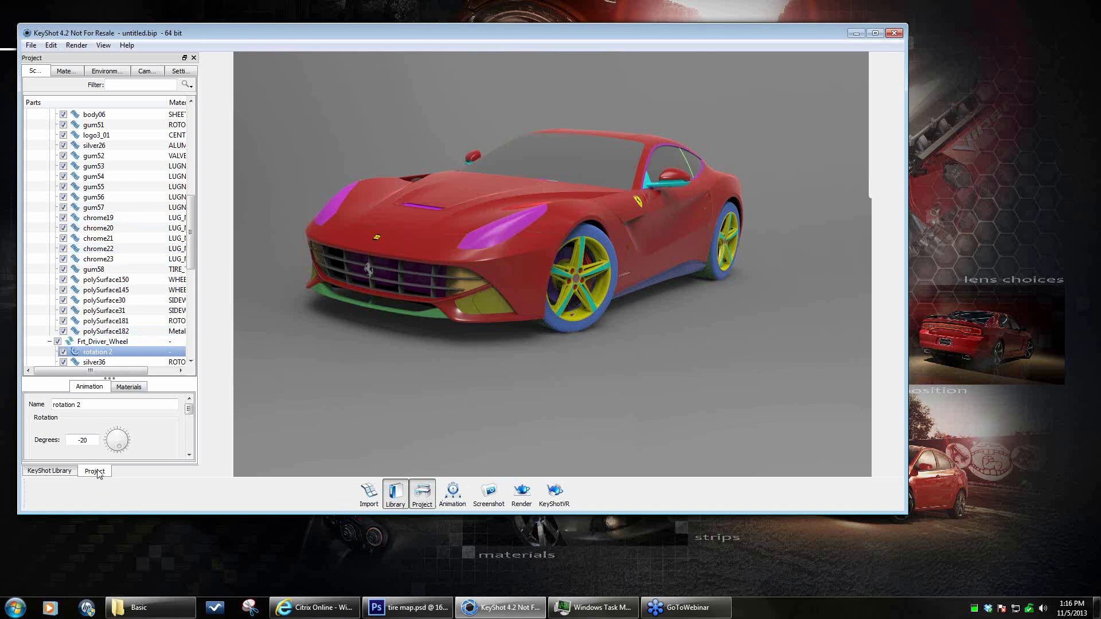
- Browse the material library to the Basic set of rough hard plastics
click(49, 471)
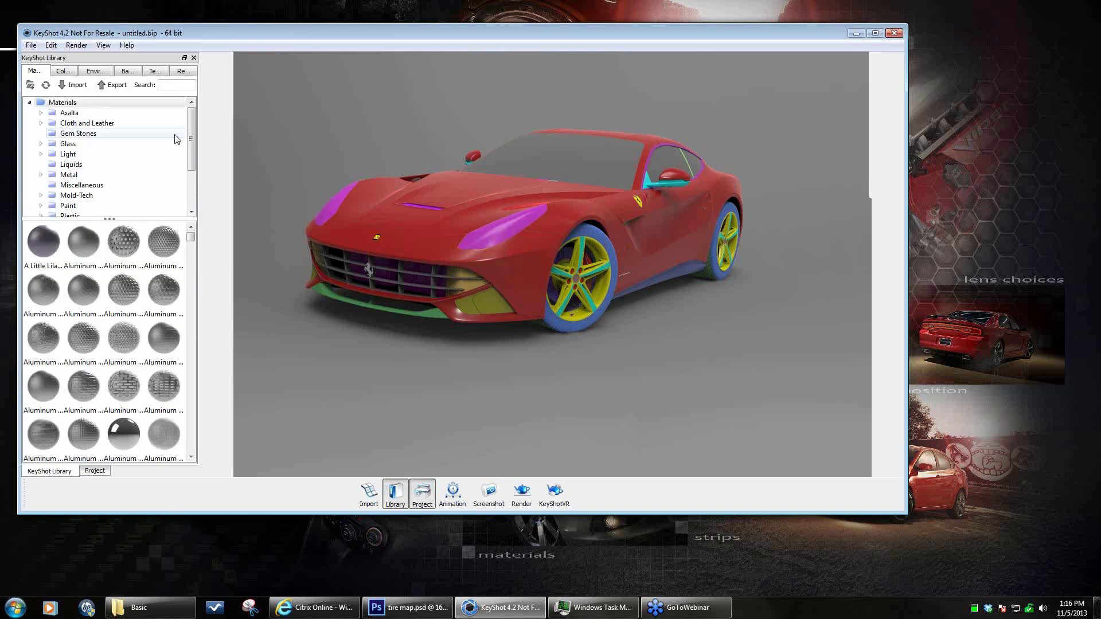
drag(192, 127, 191, 156)
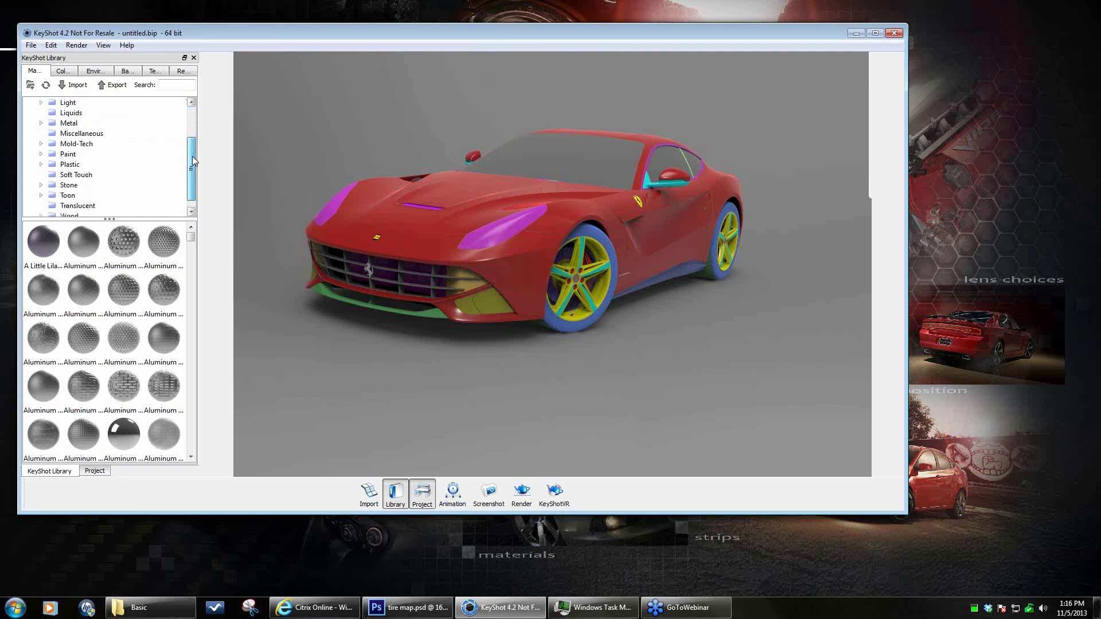
click(40, 164)
scroll(63, 185, down, 1)
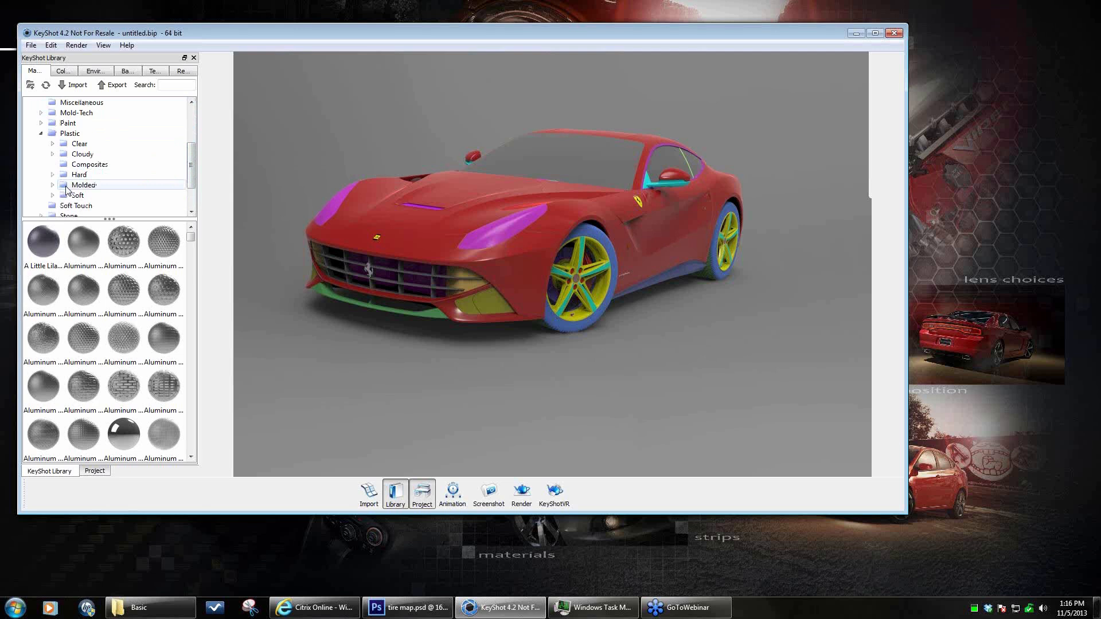
click(52, 175)
click(64, 186)
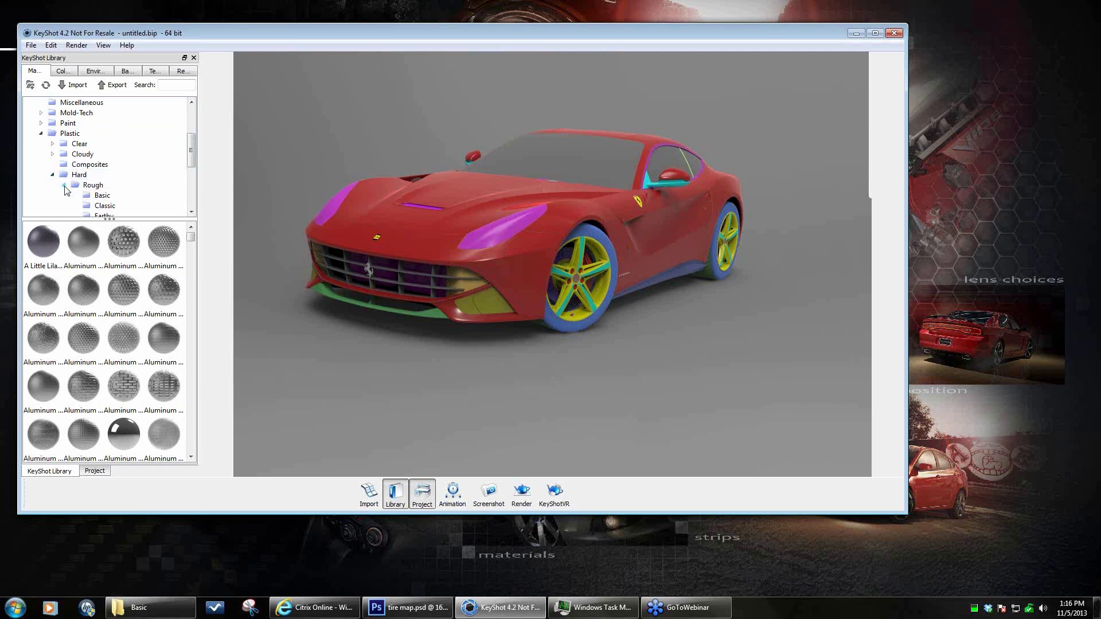
click(102, 196)
- Apply the black rough hard plastic to the front lip, corner intakes, grille and side skirt
drag(37, 243, 263, 312)
drag(37, 248, 466, 283)
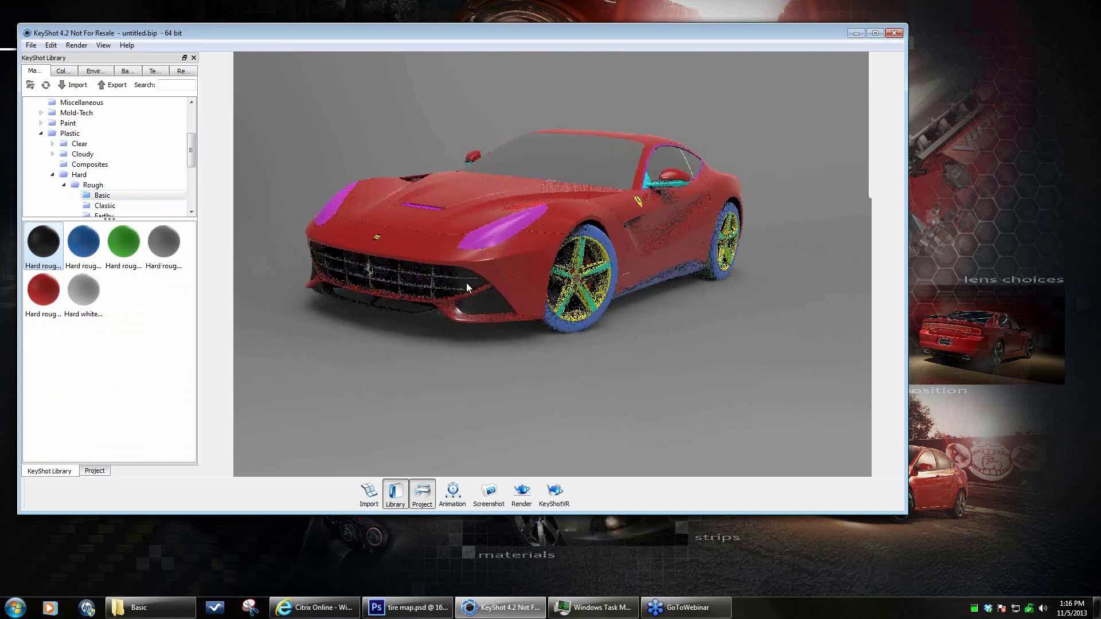
drag(43, 247, 422, 285)
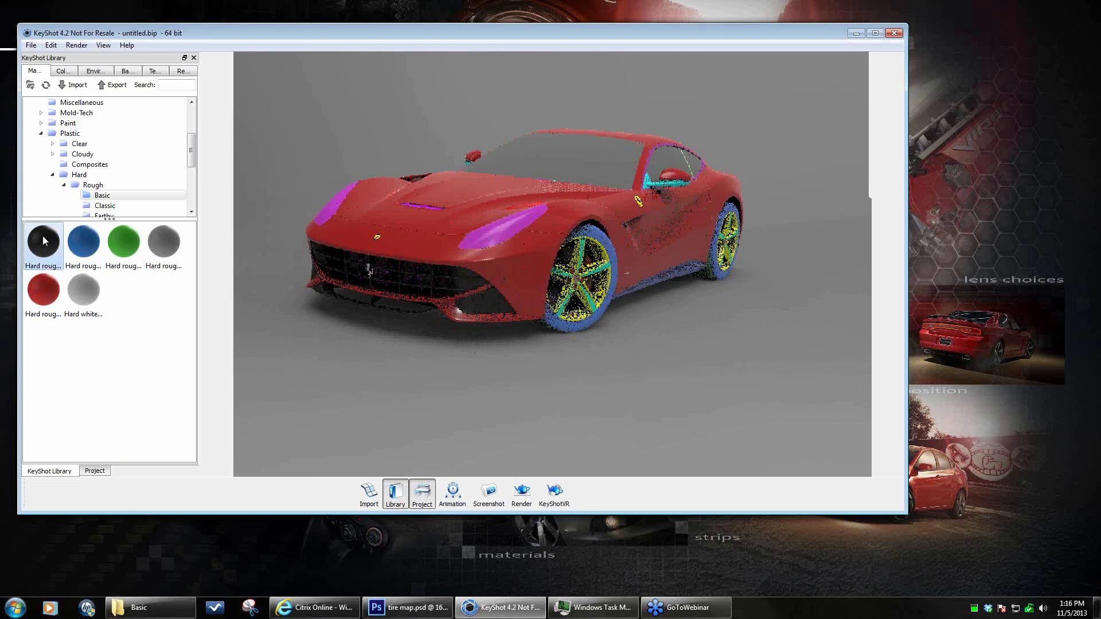
drag(43, 235, 418, 280)
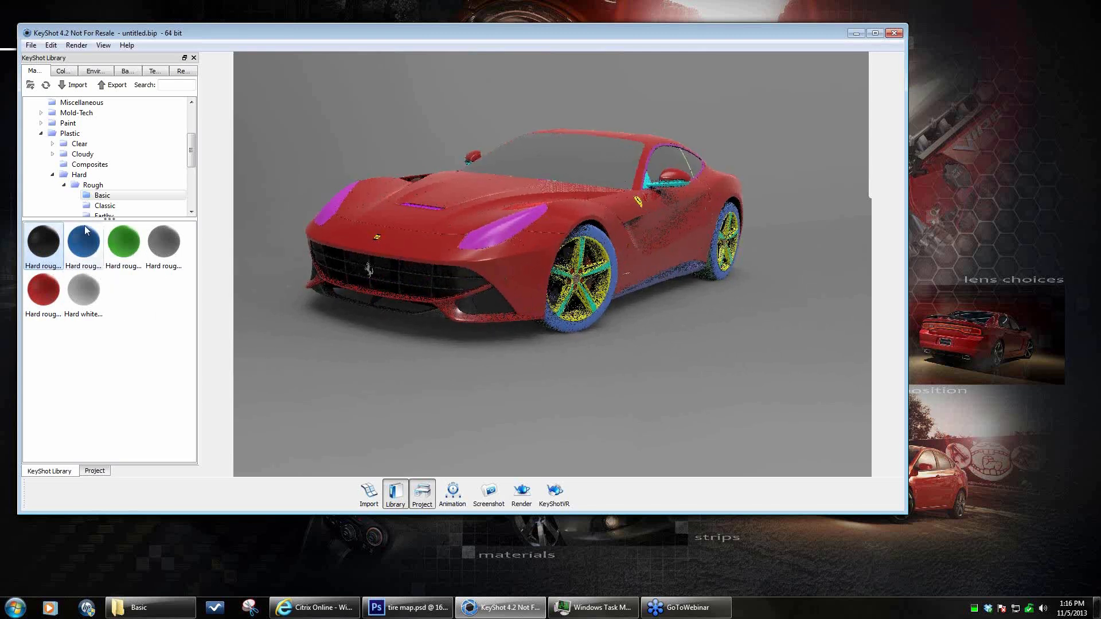
drag(47, 240, 686, 269)
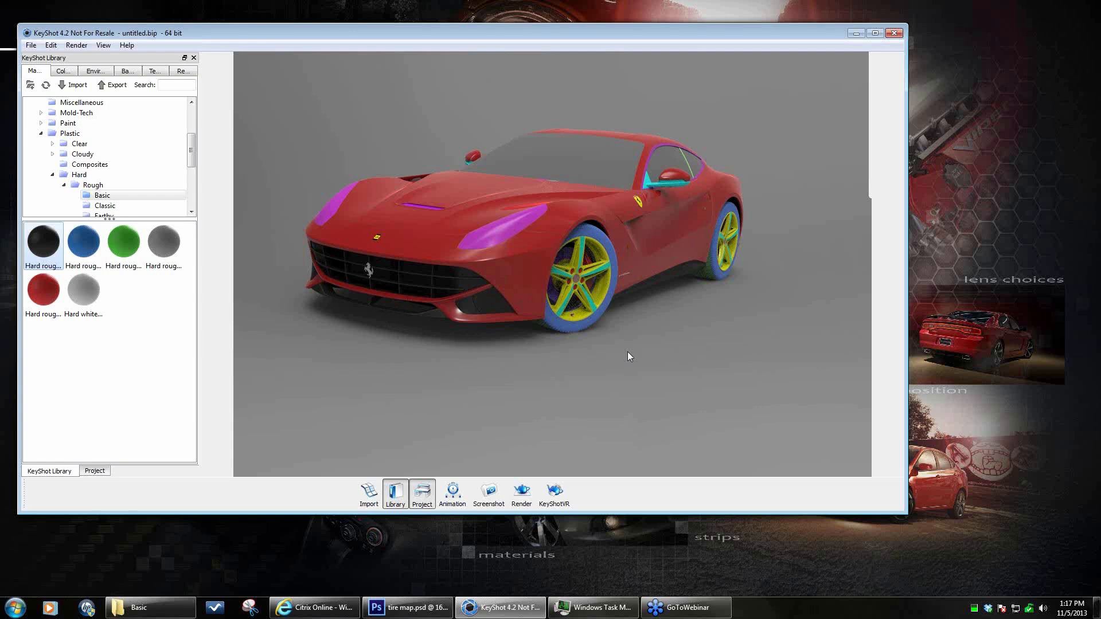
- Turn the car to its rear and apply the black rough hard plastic to the diffuser
drag(717, 342, 479, 349)
drag(735, 360, 505, 344)
drag(49, 247, 625, 269)
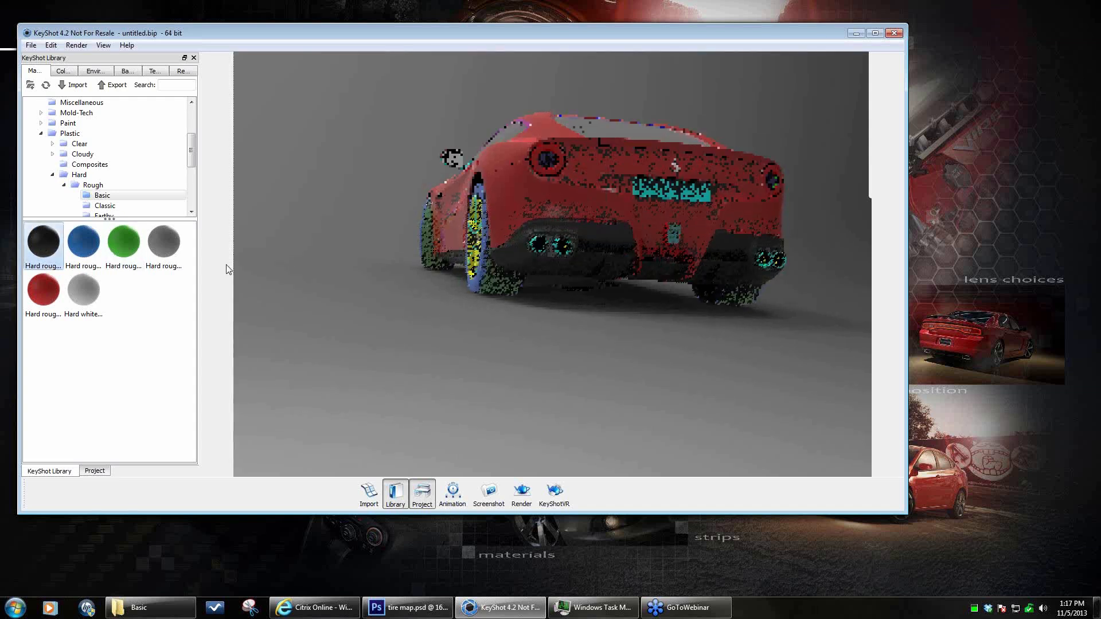
- Apply the black rough hard plastic to the trim around the side windows, undoing its misplacement on the glass
drag(472, 327, 700, 386)
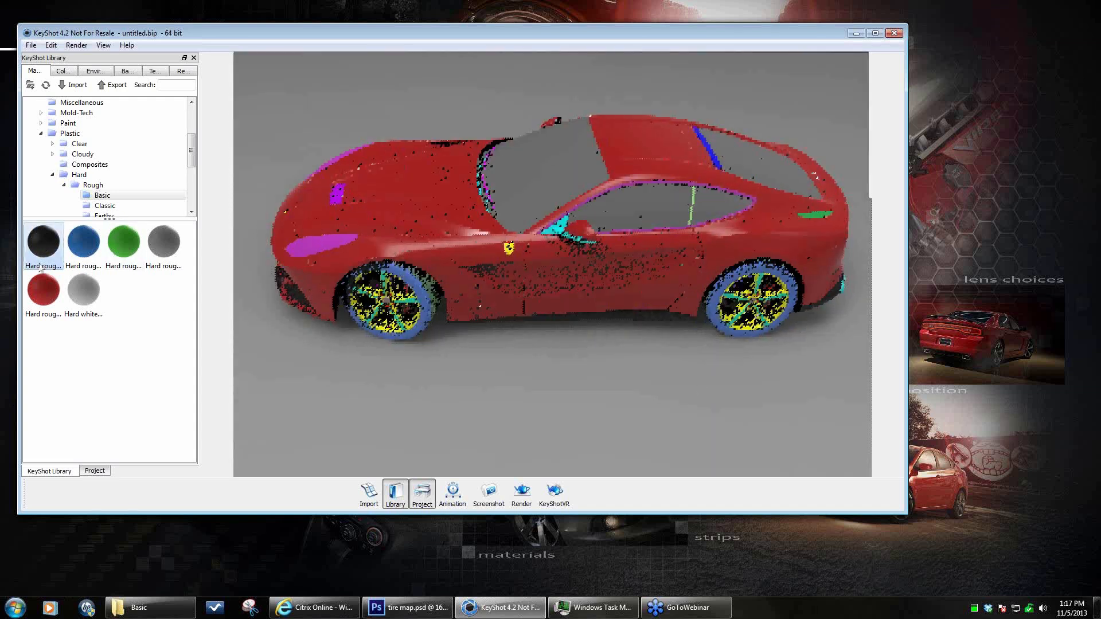
drag(41, 269, 618, 229)
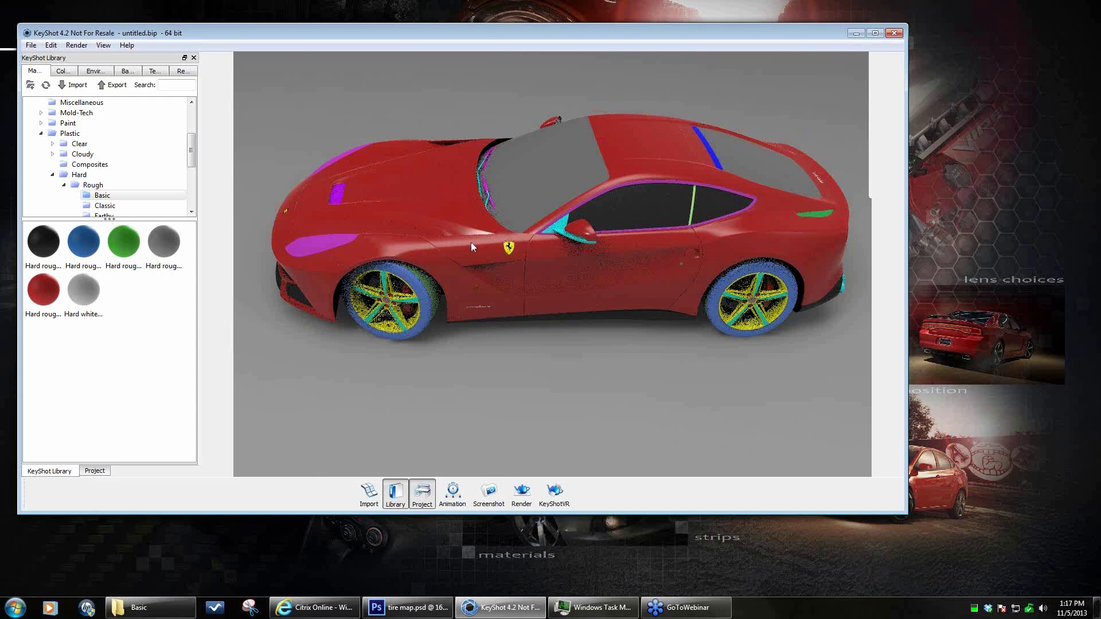
key(ctrl+z)
drag(43, 242, 719, 218)
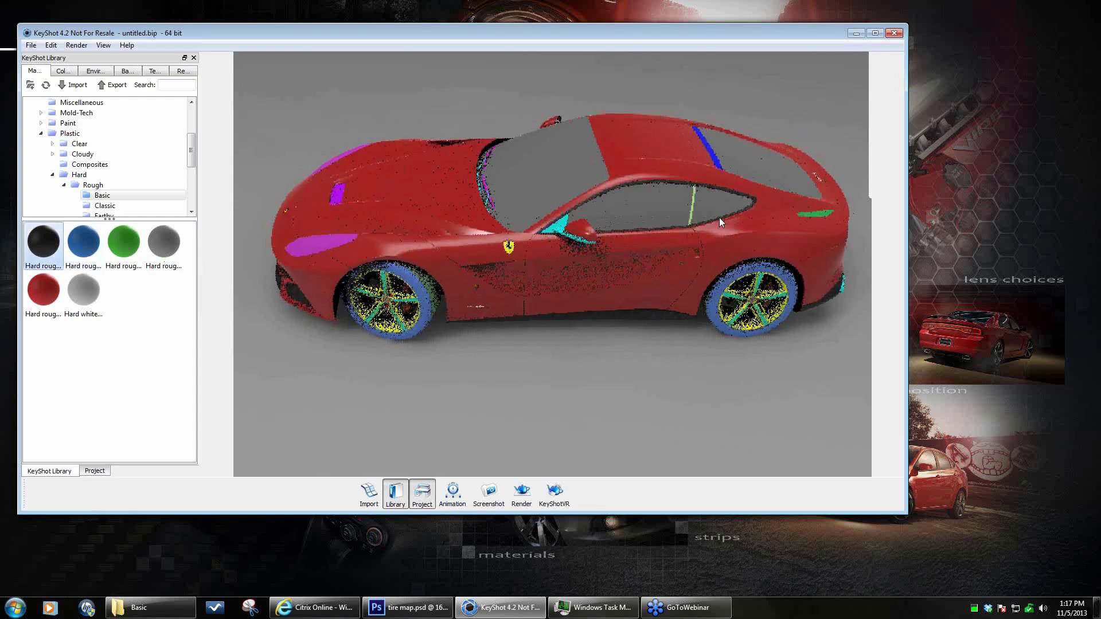
- Apply the black rough hard plastic to the hood vents and to the strip above the rear window
drag(43, 242, 336, 193)
drag(697, 390, 293, 381)
drag(41, 245, 551, 204)
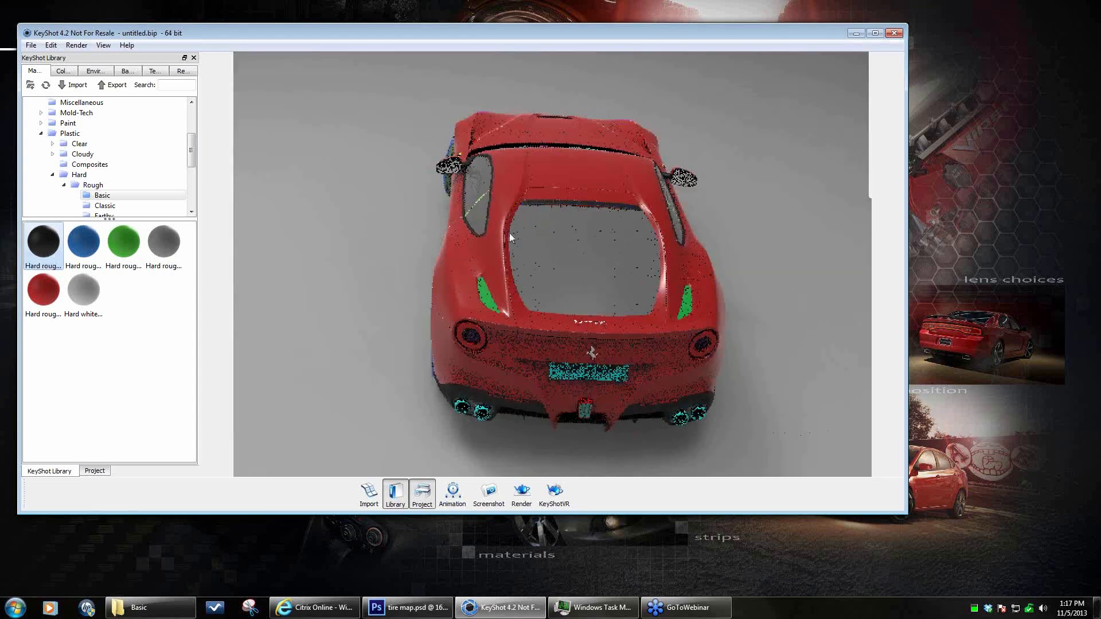
- Return to a front three-quarter view and apply the Rubber material from the Miscellaneous library set to the tires
drag(337, 367, 719, 360)
drag(566, 425, 602, 375)
click(41, 134)
click(86, 123)
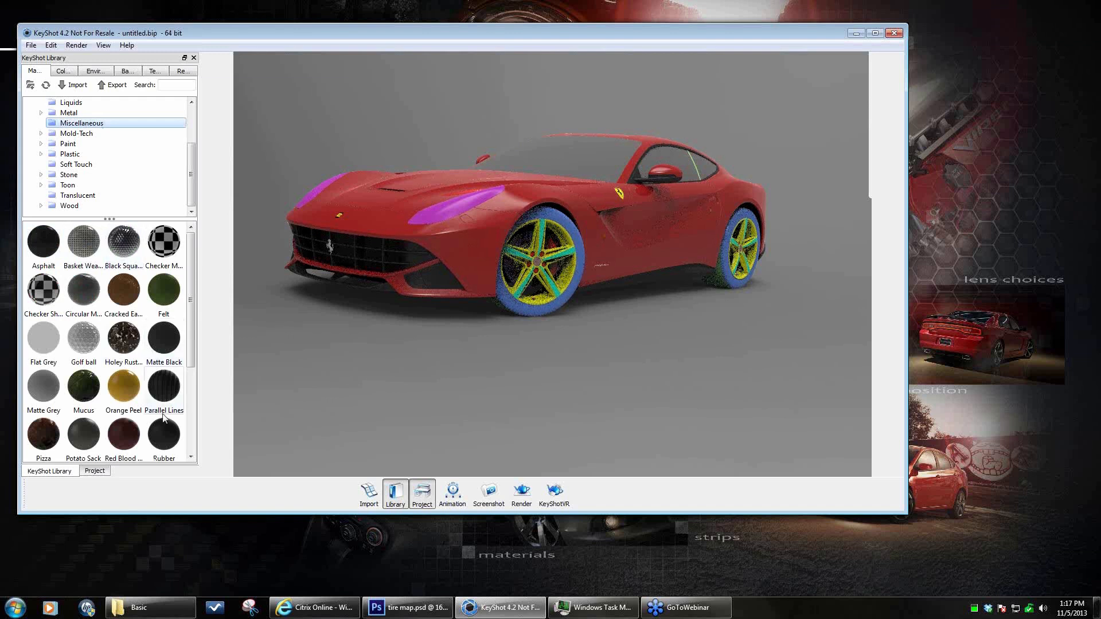
scroll(141, 316, down, 3)
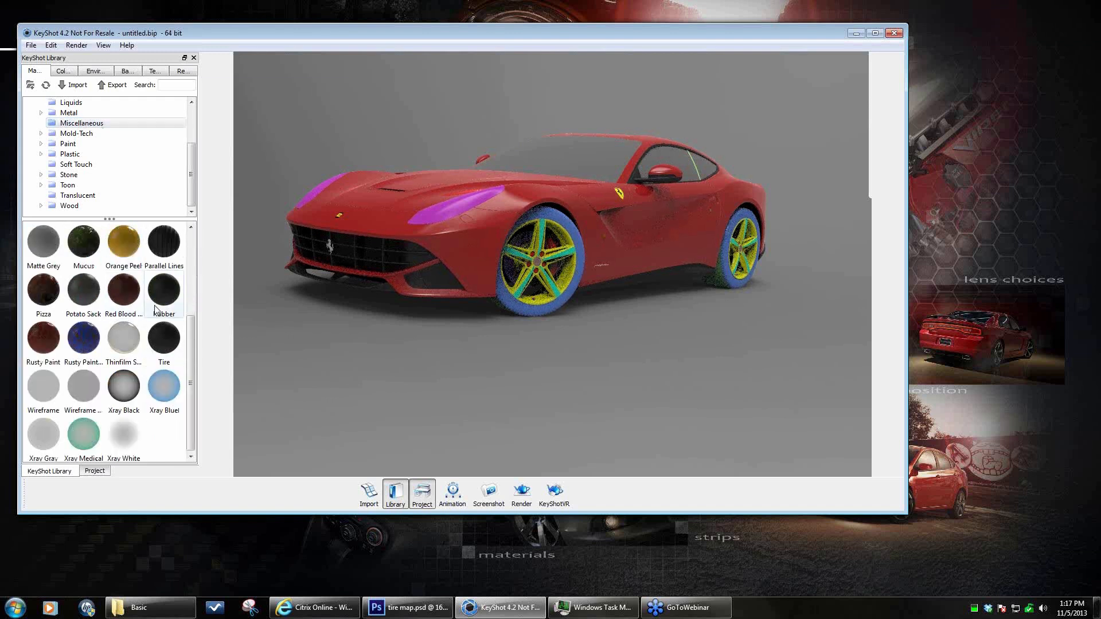
drag(155, 309, 505, 310)
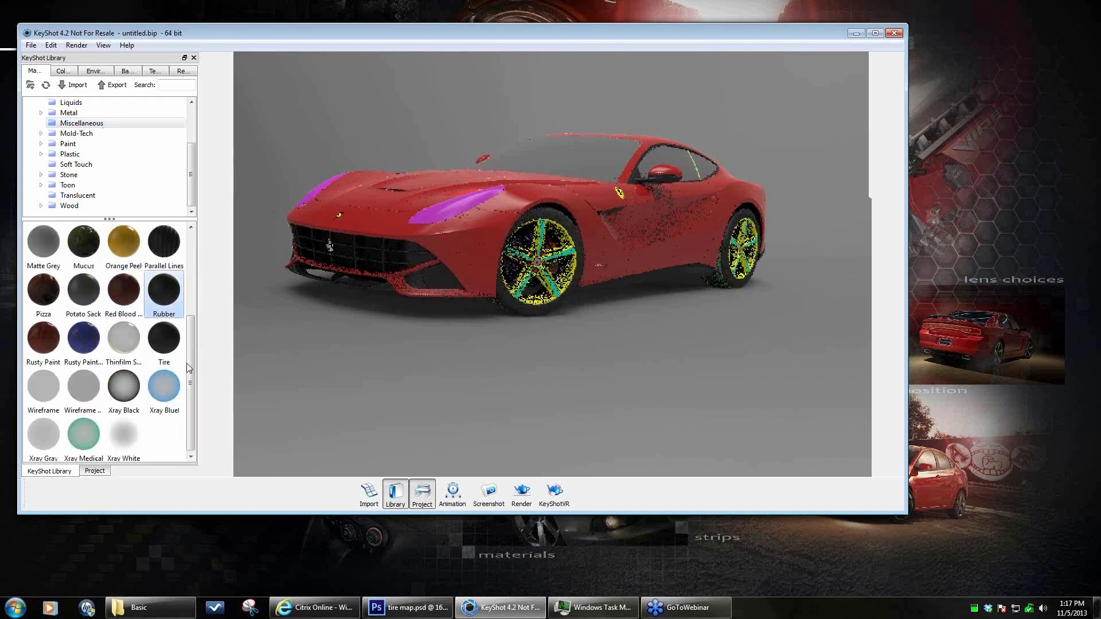
drag(173, 354, 501, 308)
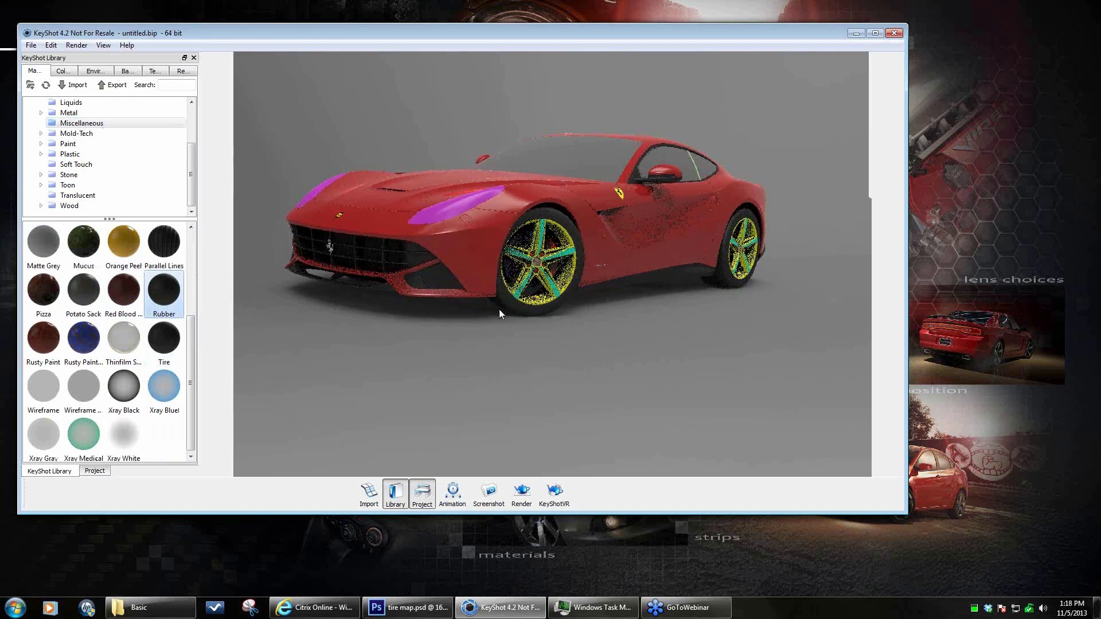
- Hide the car's body group in the scene tree, leaving only the wheels displayed
scroll(191, 156, up, 2)
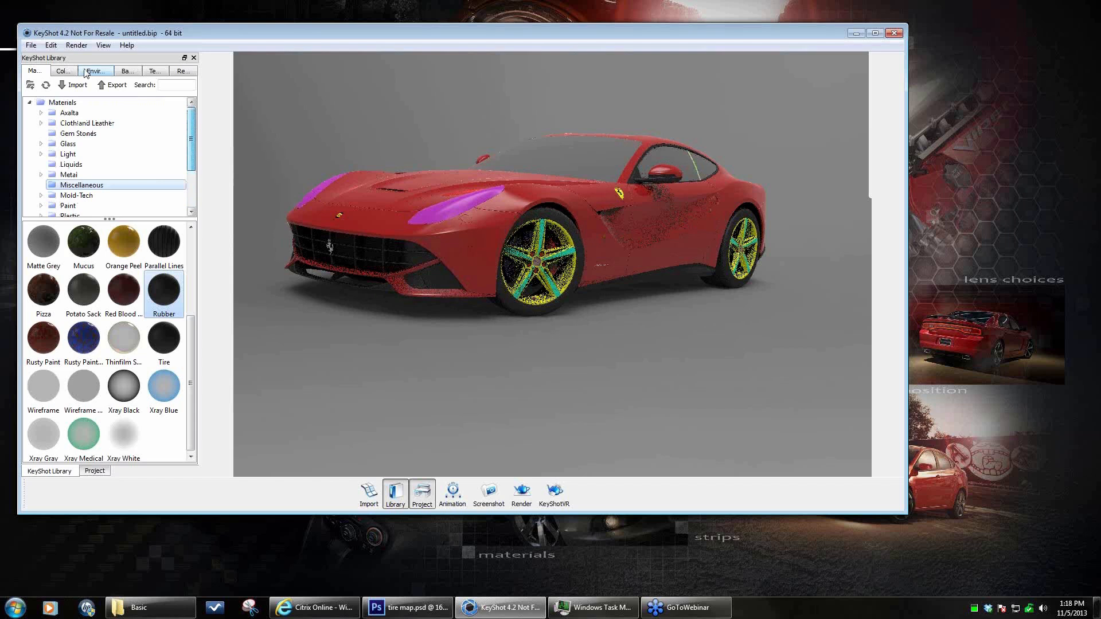
click(93, 471)
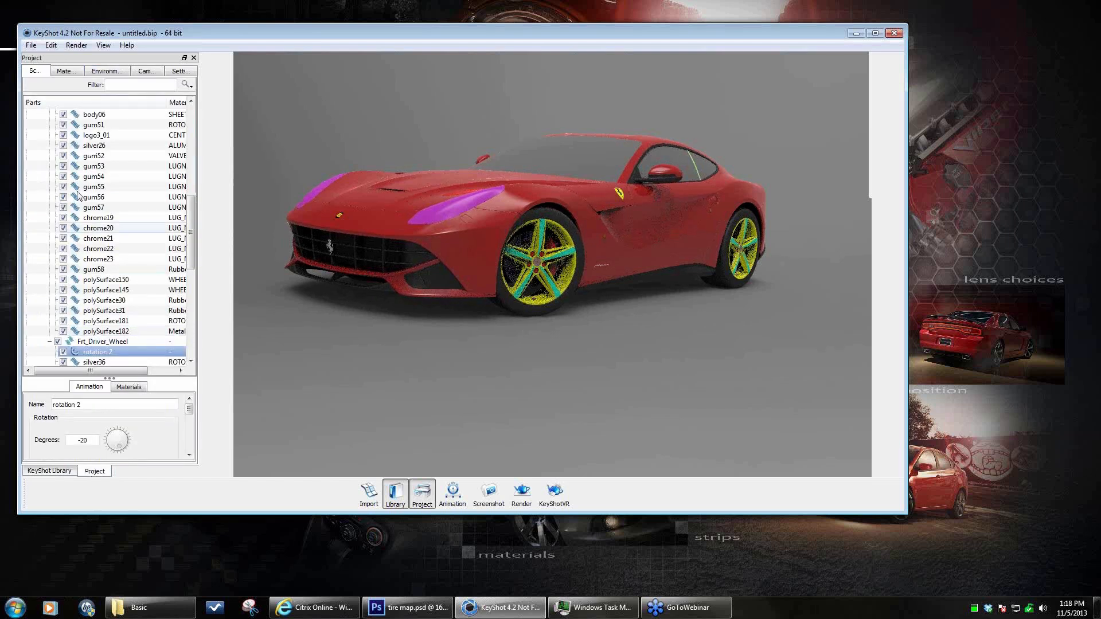
drag(192, 243, 192, 135)
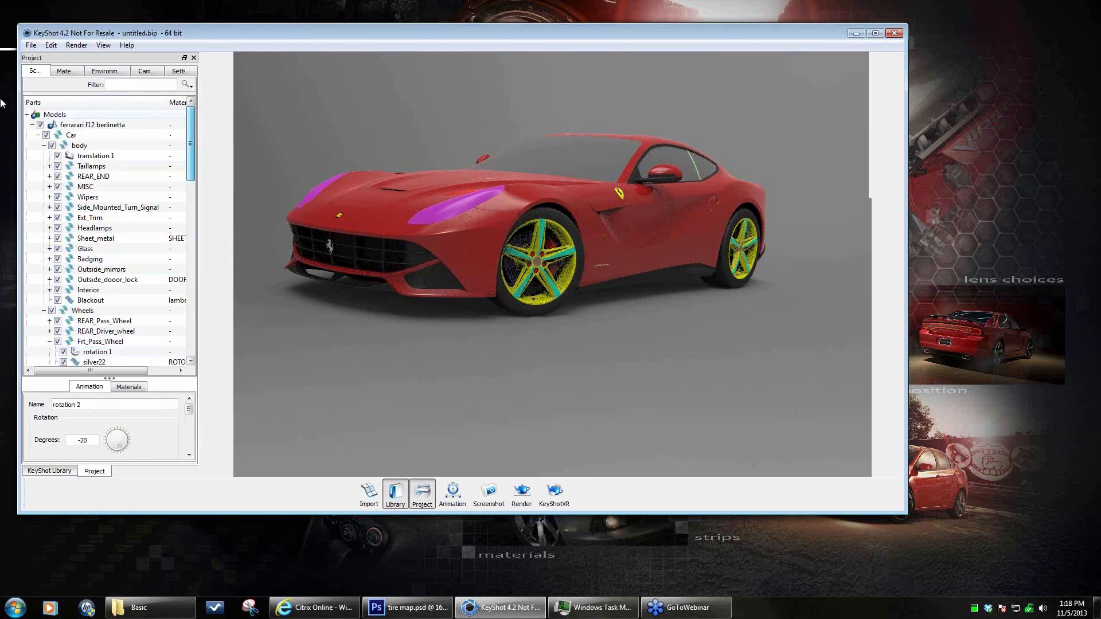
click(51, 146)
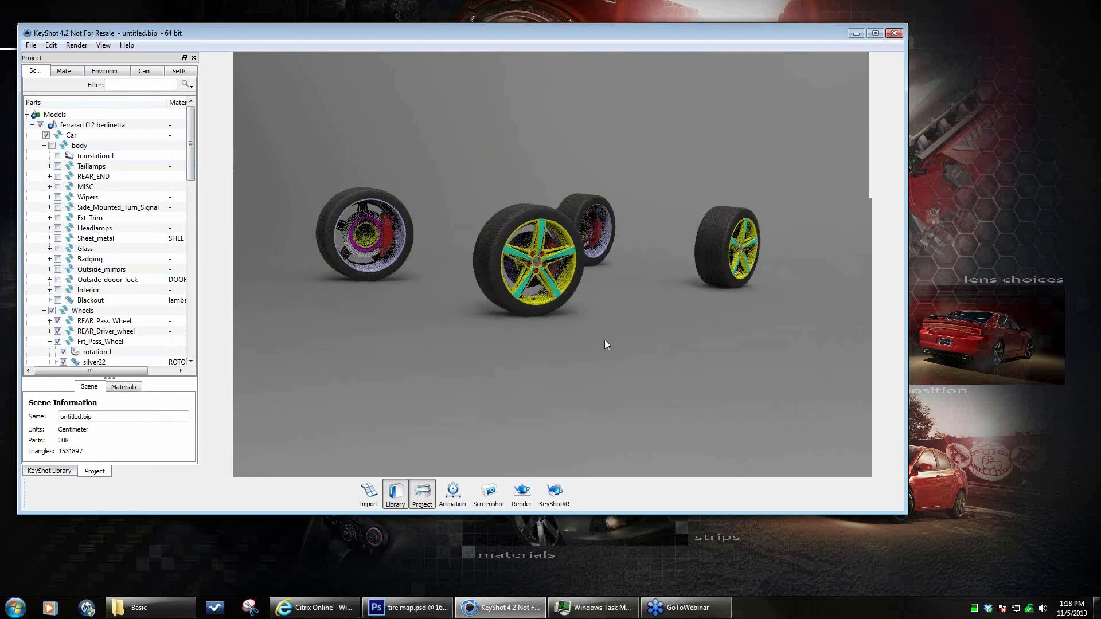
- Examine the nearest front wheel up close, including its tire tread, sidewall, spokes, lug nuts and brake
drag(635, 361, 600, 352)
scroll(690, 356, up, 4)
scroll(748, 350, up, 1)
alt+right_drag(600, 353, 739, 342)
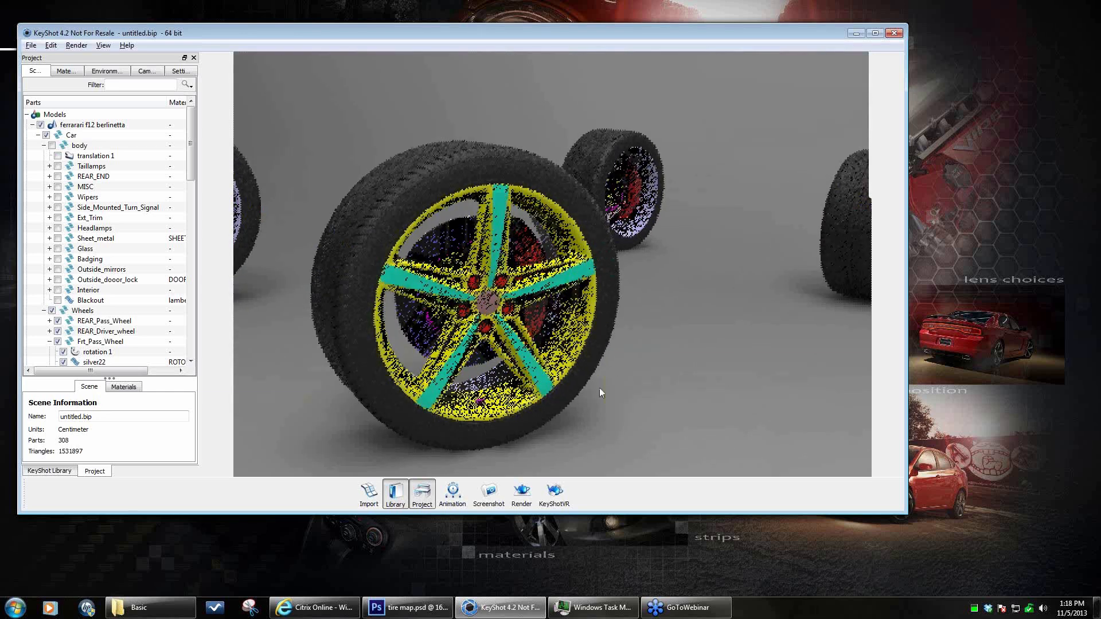
middle_drag(600, 388, 660, 350)
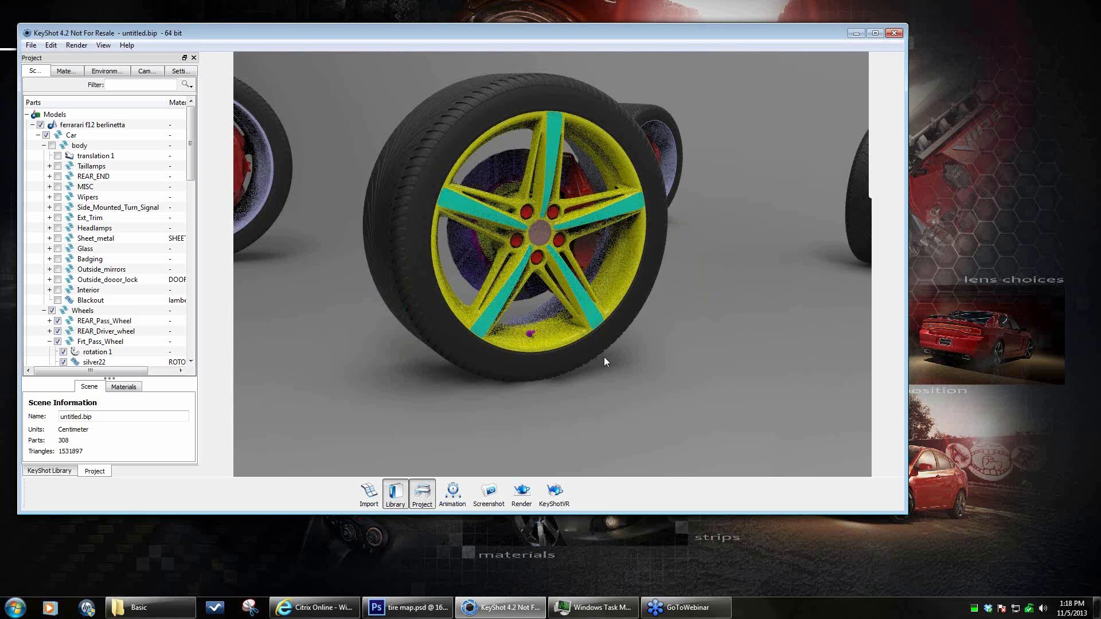
drag(620, 373, 673, 328)
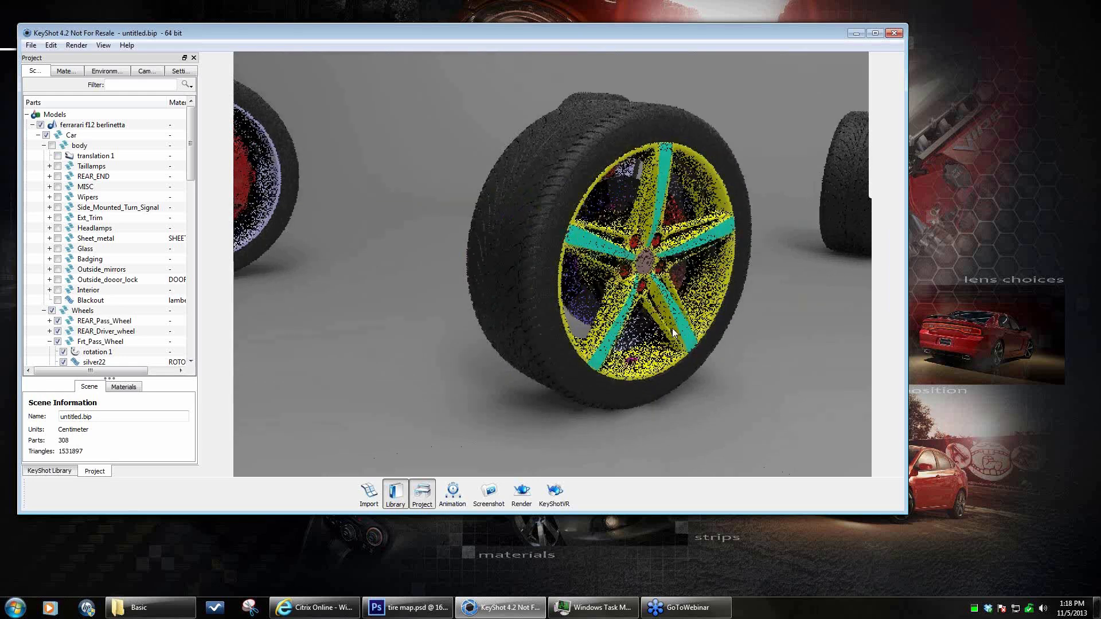
drag(813, 365, 661, 353)
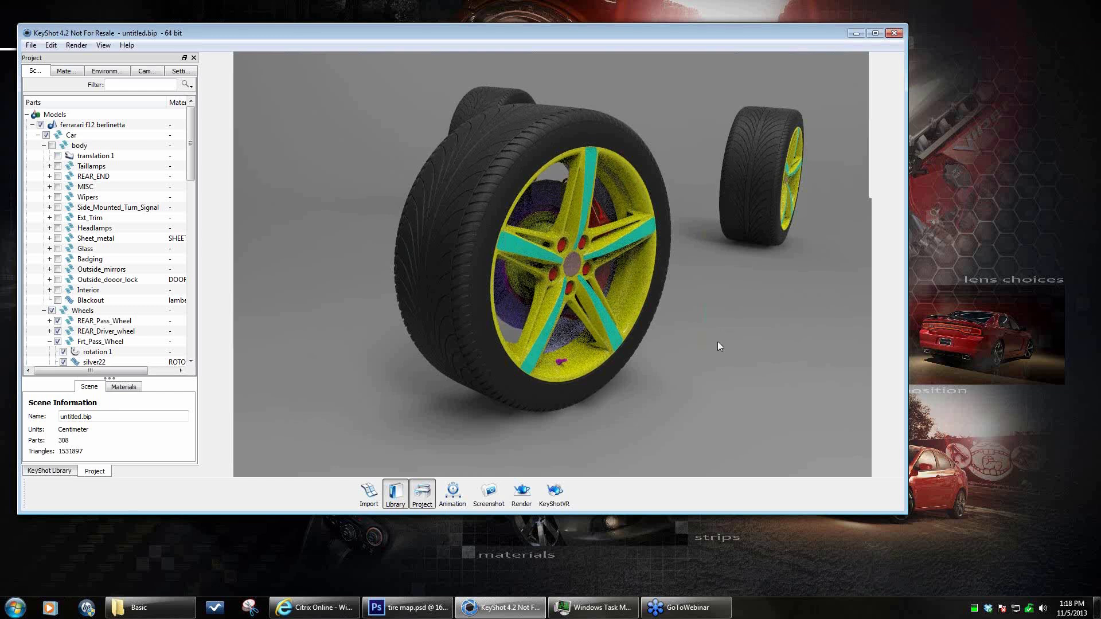
drag(720, 347, 652, 285)
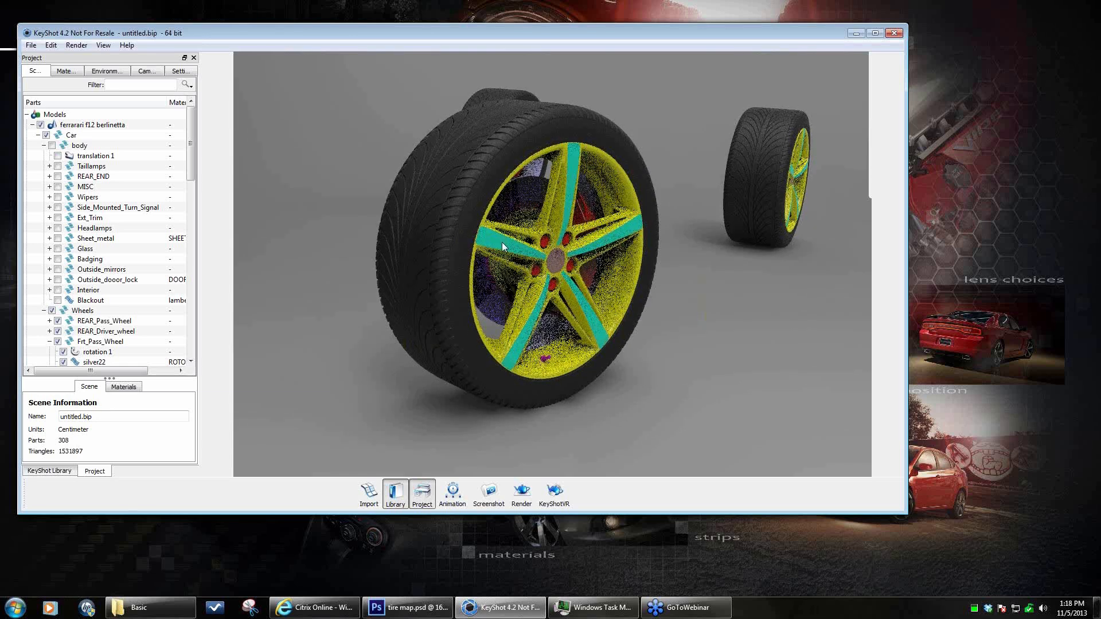
drag(721, 341, 639, 263)
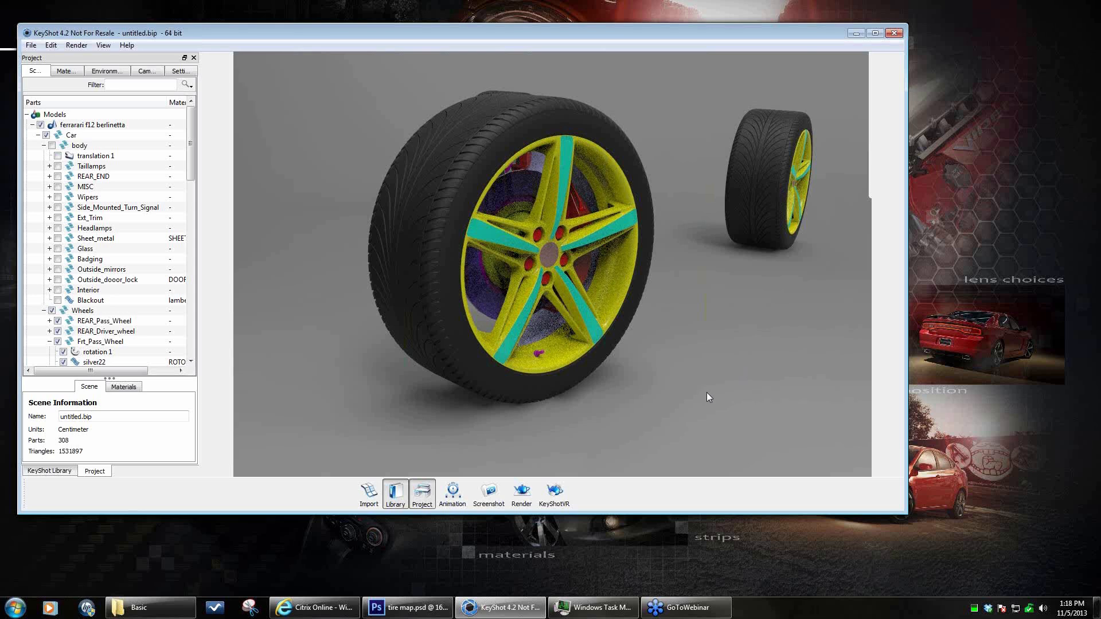
mouse_move(701, 392)
mouse_down()
mouse_move(612, 401)
mouse_move(709, 395)
mouse_up()
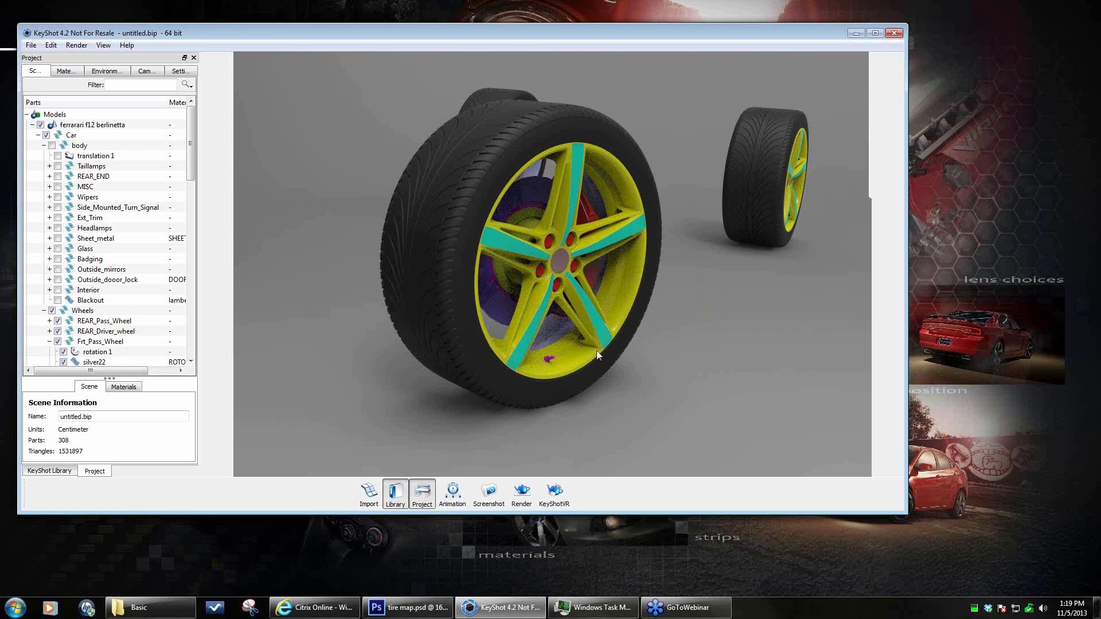
- Hide the tread and outer sidewall of the nearest front wheel's tire to expose the rim
drag(585, 421, 649, 430)
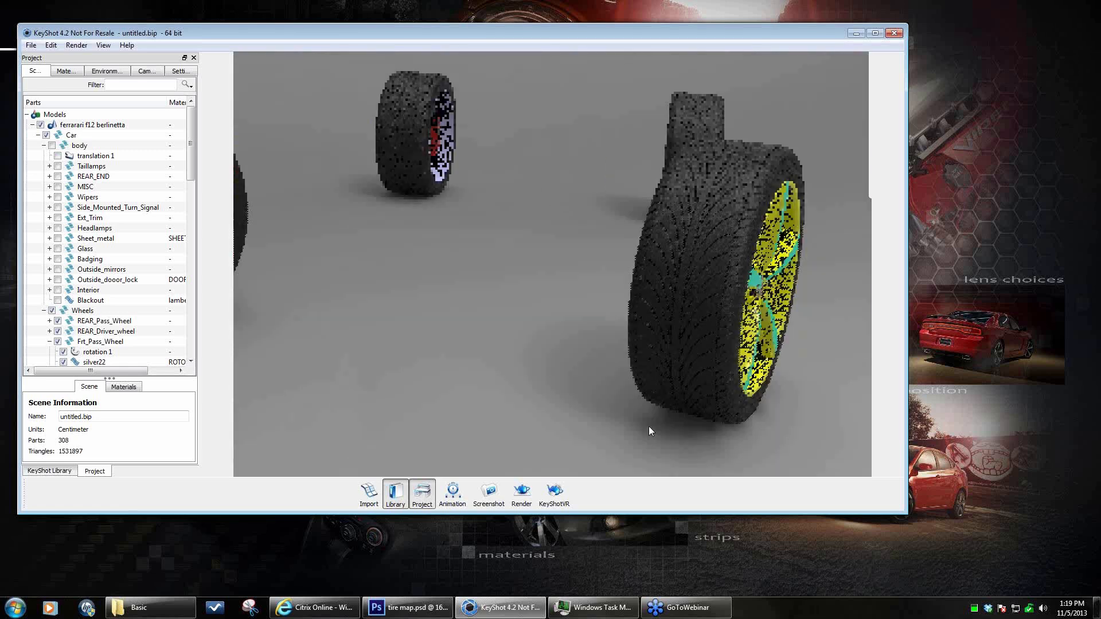
right_click(679, 328)
mouse_move(723, 361)
click(815, 363)
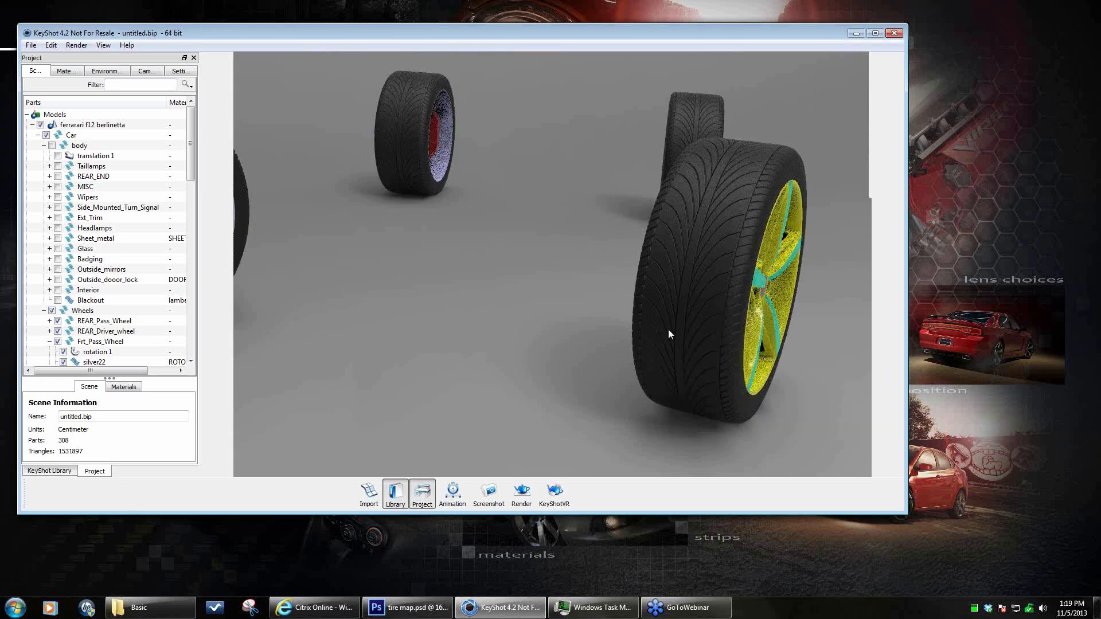
right_click(724, 384)
mouse_move(761, 422)
click(844, 417)
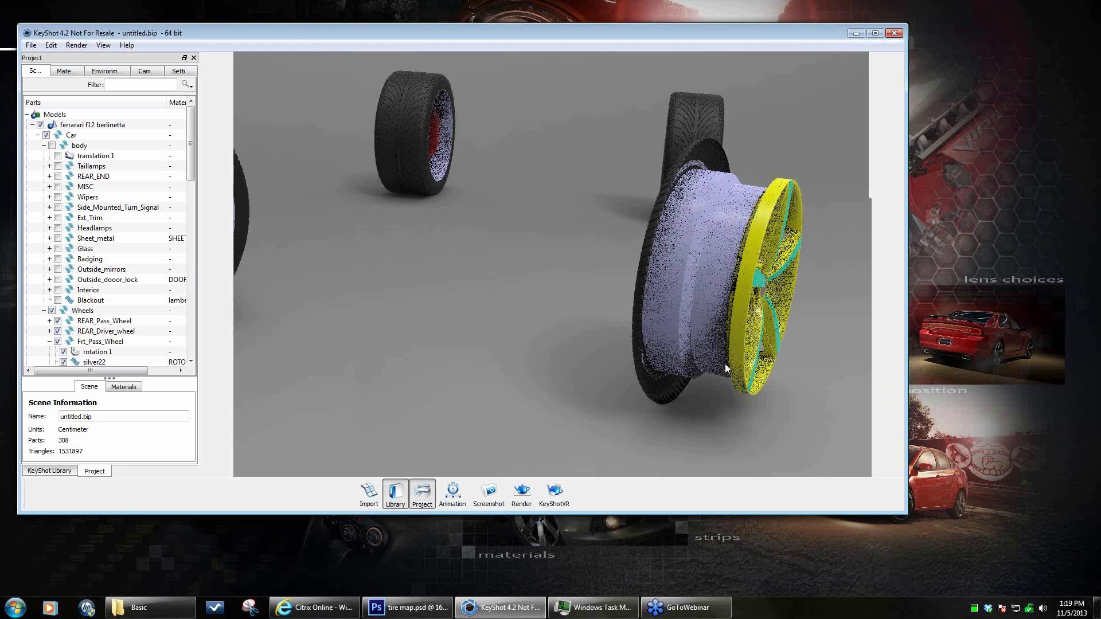
- Inspect the exposed rim from several angles and compare it with the inner sides and brakes of the other wheels
drag(803, 398, 798, 384)
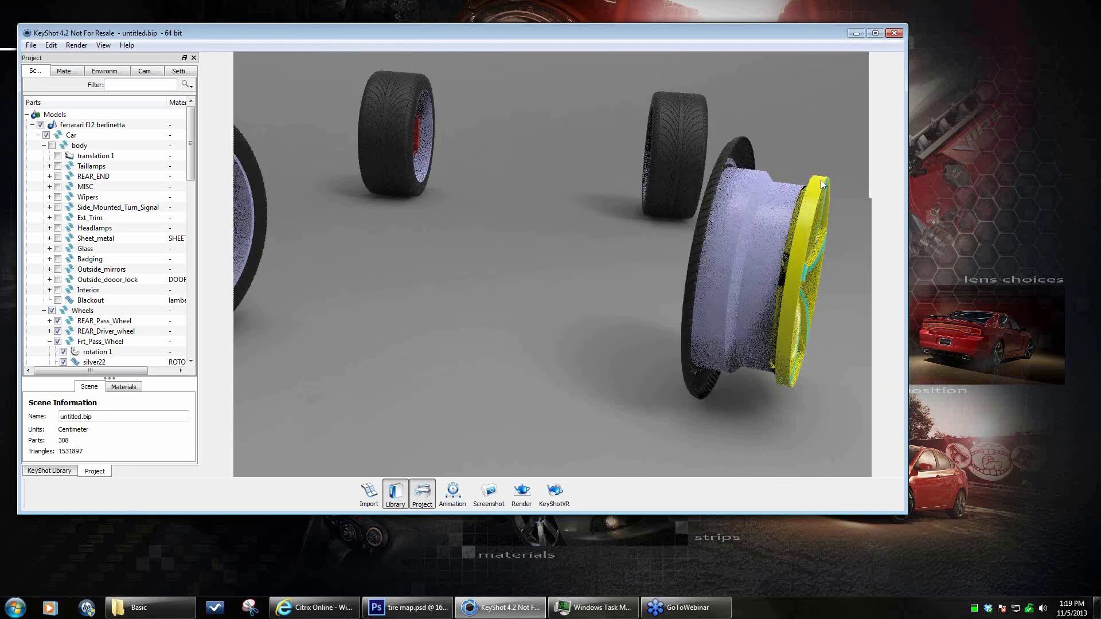
drag(604, 273, 526, 249)
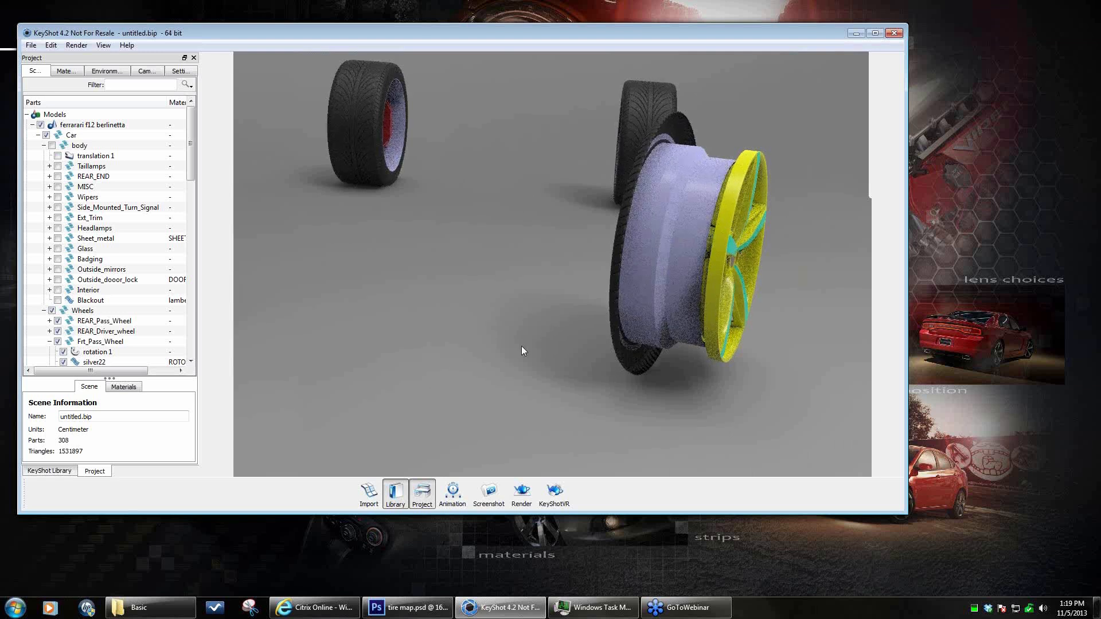
drag(508, 353, 517, 330)
right_click(519, 324)
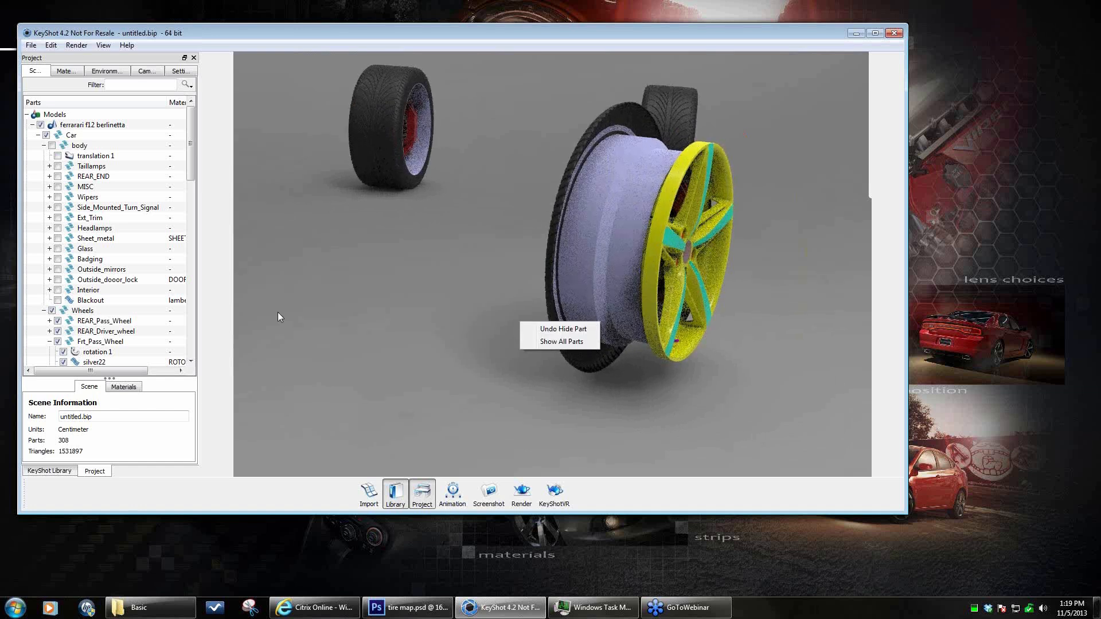
click(746, 373)
scroll(651, 392, down, 5)
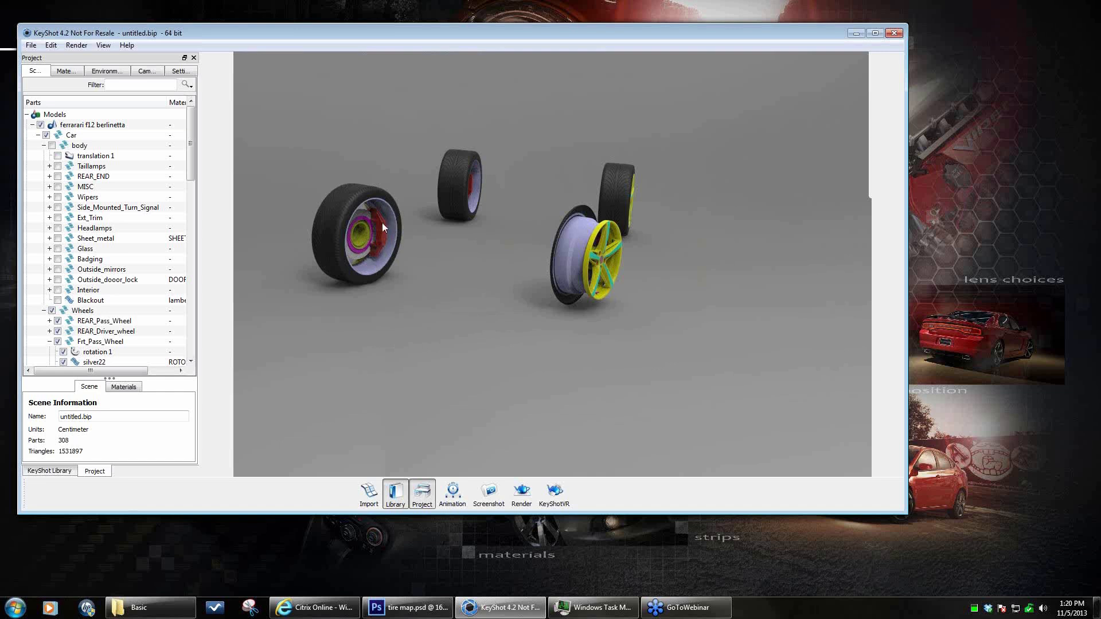
drag(444, 281, 652, 369)
drag(500, 376, 633, 346)
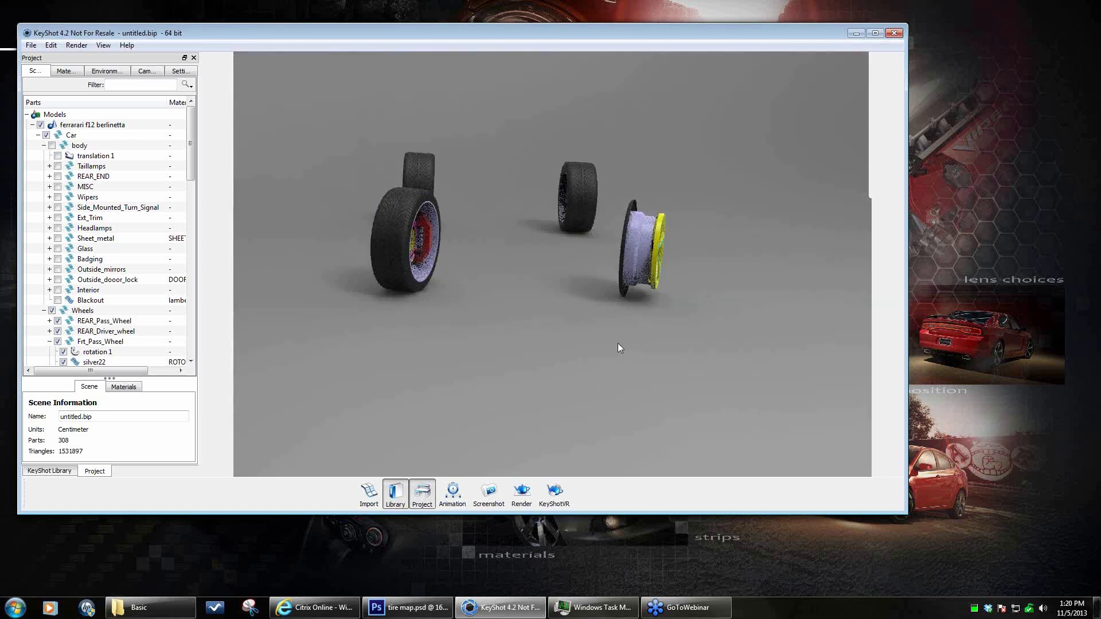
scroll(824, 330, up, 5)
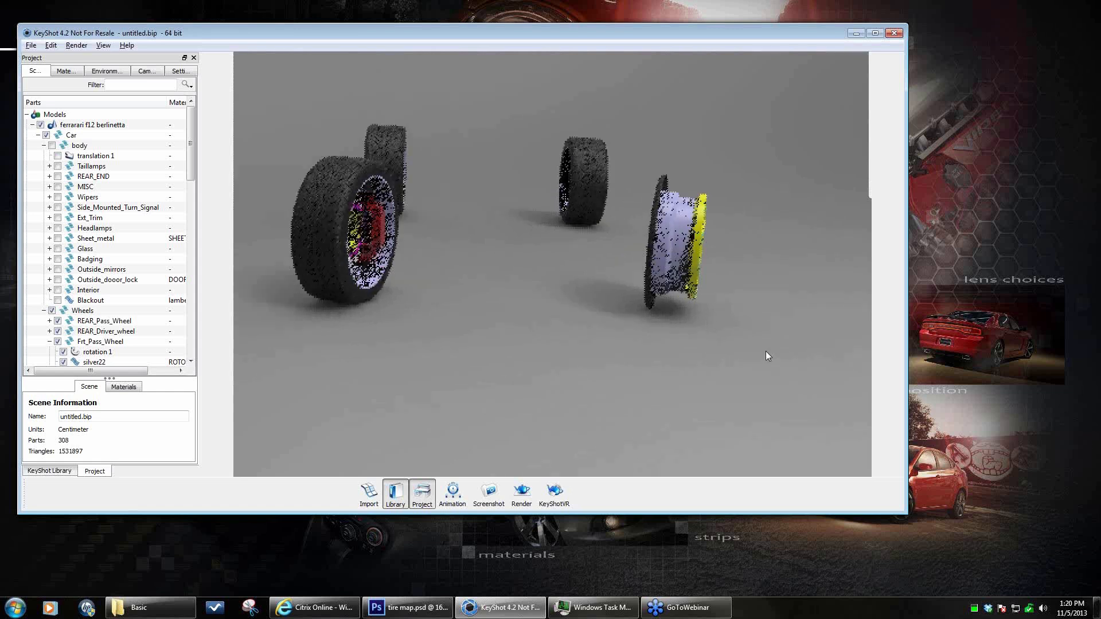
drag(738, 351, 536, 373)
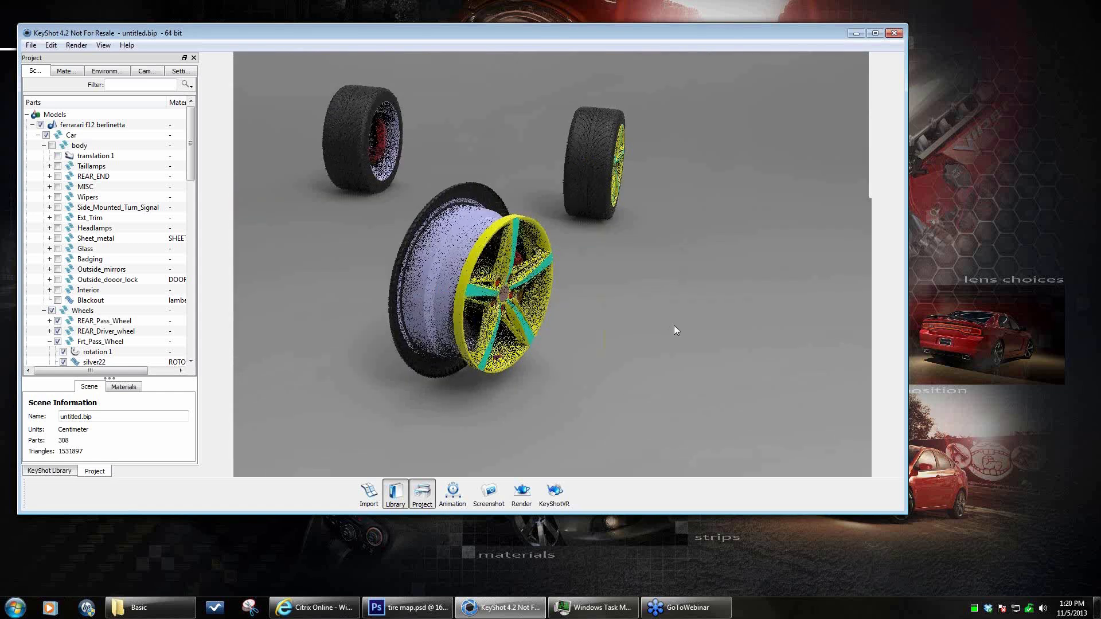
- Restore the hidden tire parts by toggling the visibility of the whole Wheels group off and on
scroll(638, 359, down, 4)
drag(191, 141, 192, 170)
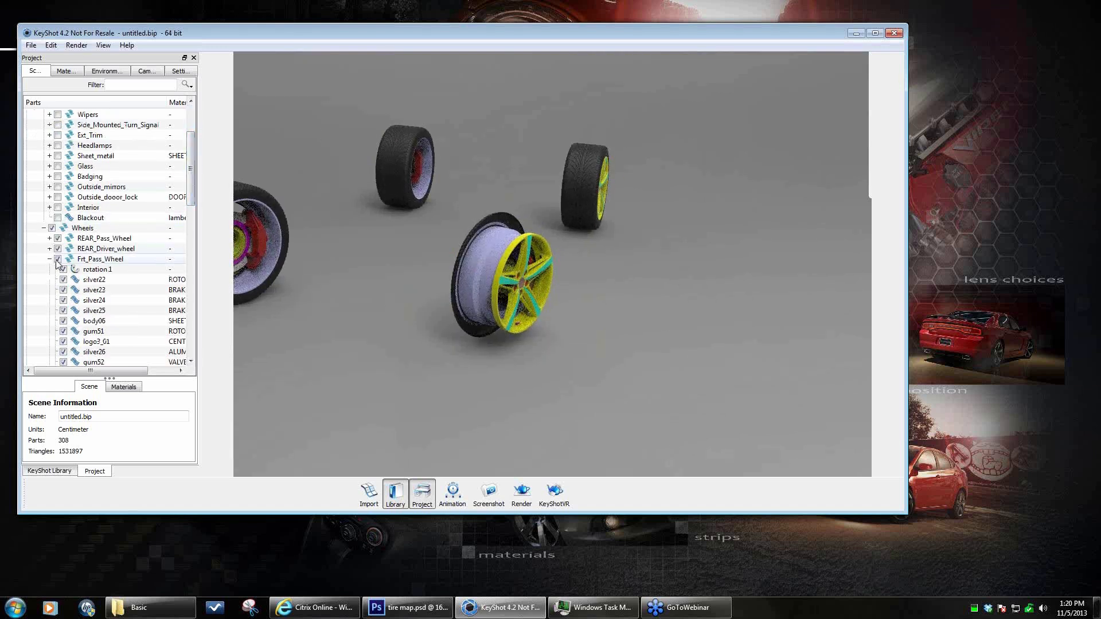
click(52, 228)
click(52, 228)
- Frame the front wheel's outer face and browse the material library to the Basic set of metallic paints
drag(630, 371, 556, 356)
scroll(590, 315, up, 3)
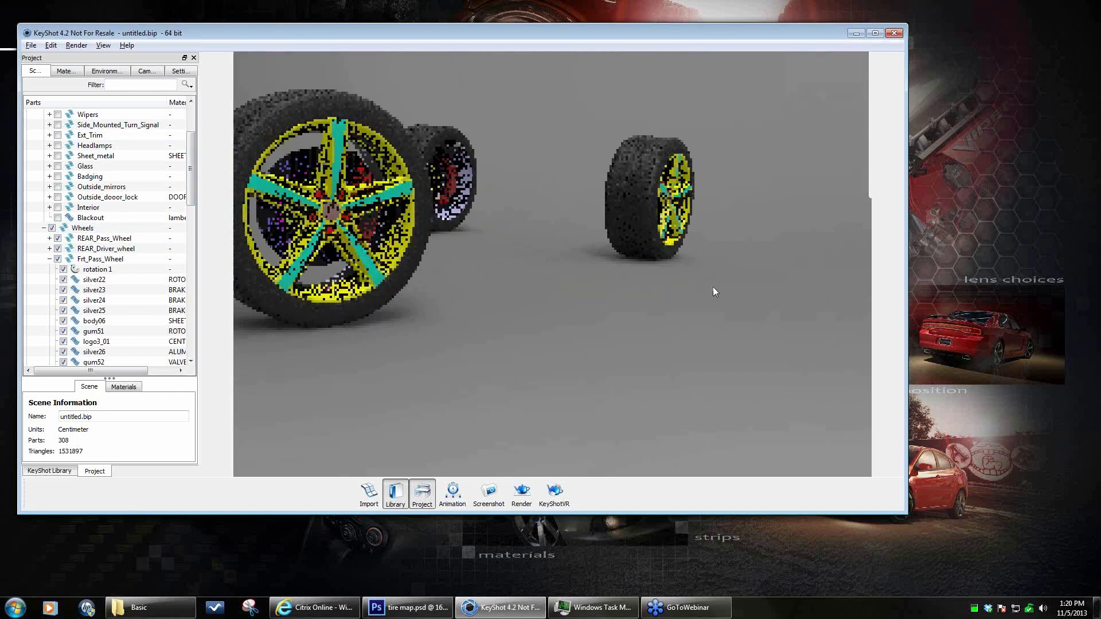
middle_drag(713, 287, 765, 302)
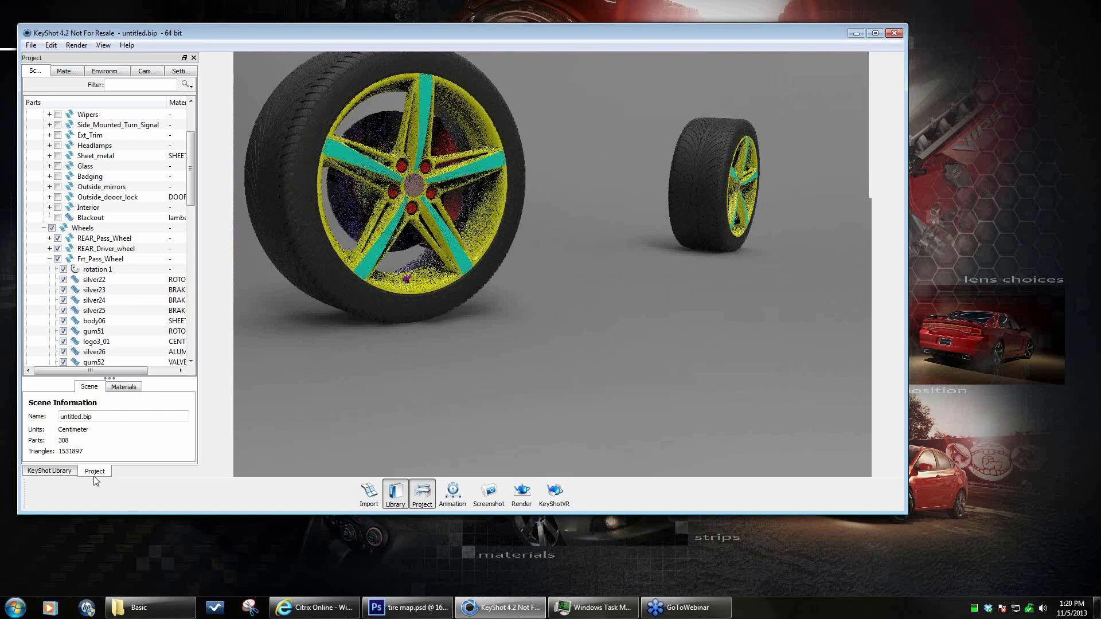
click(50, 471)
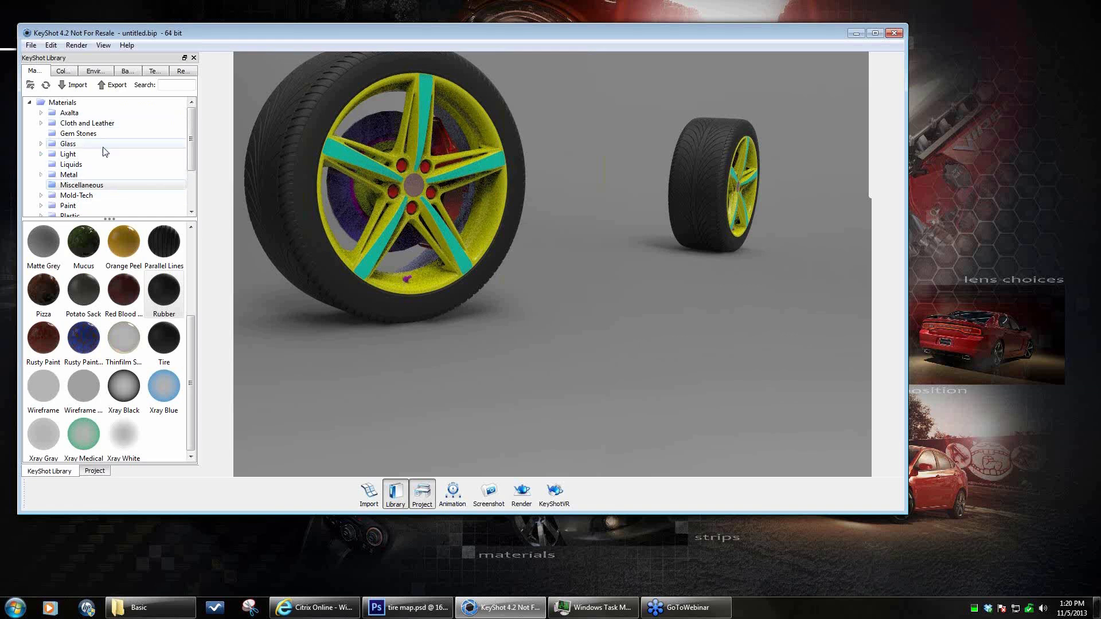
scroll(109, 172, down, 1)
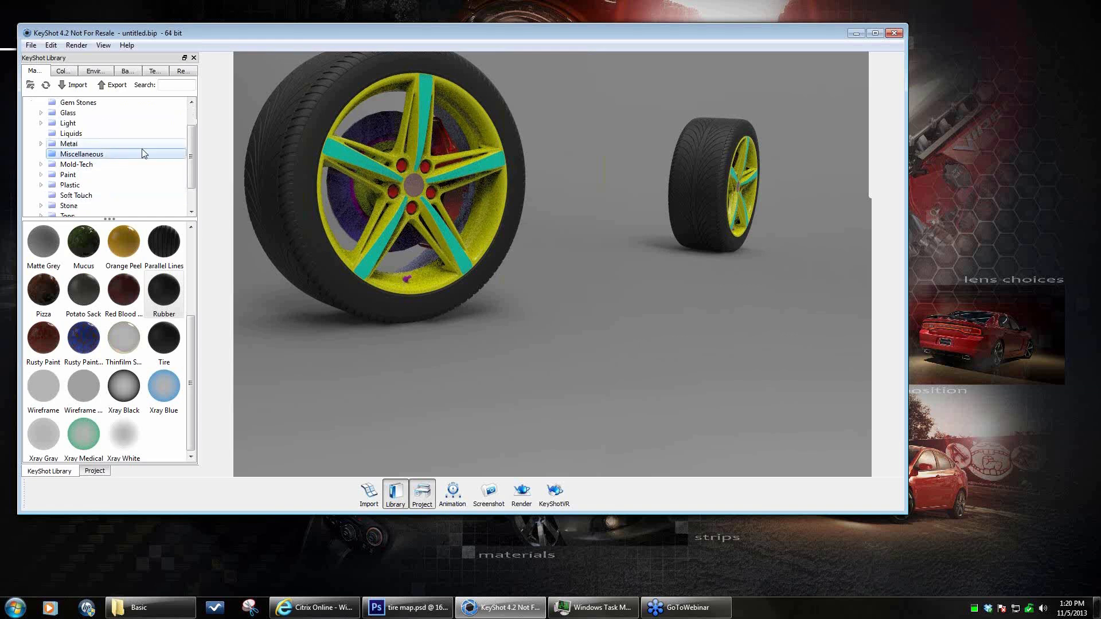
click(40, 174)
drag(191, 151, 191, 169)
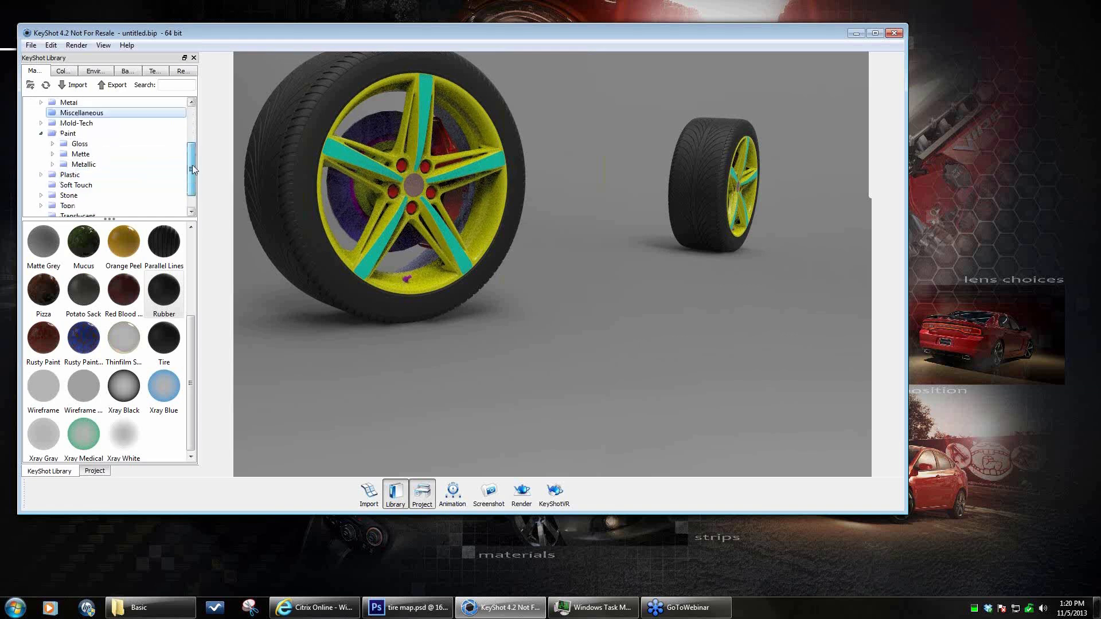
click(52, 164)
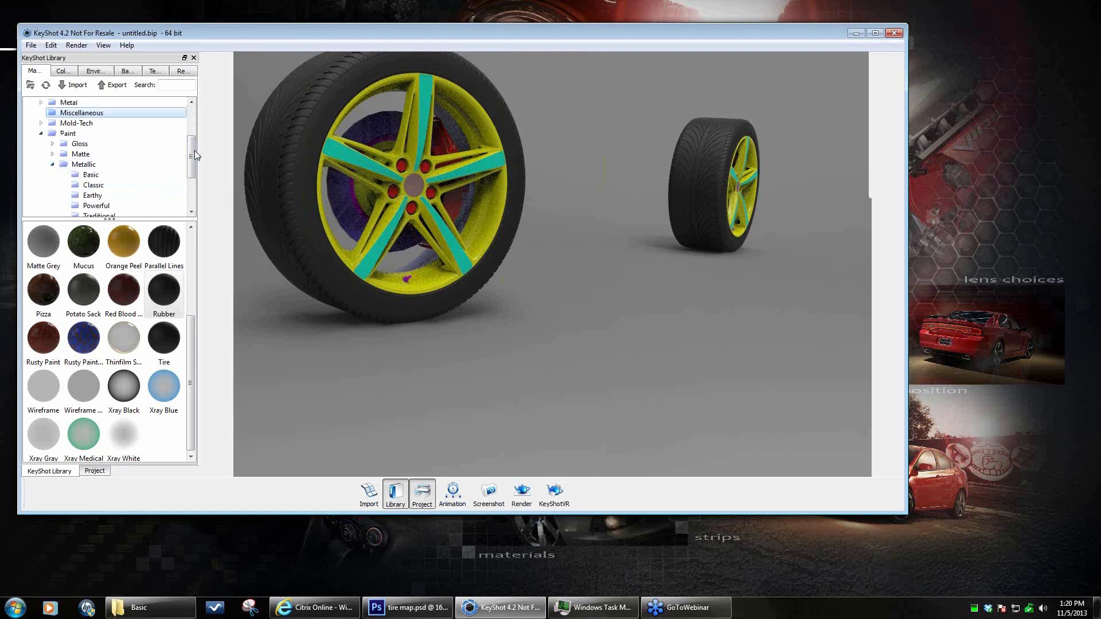
scroll(198, 143, down, 1)
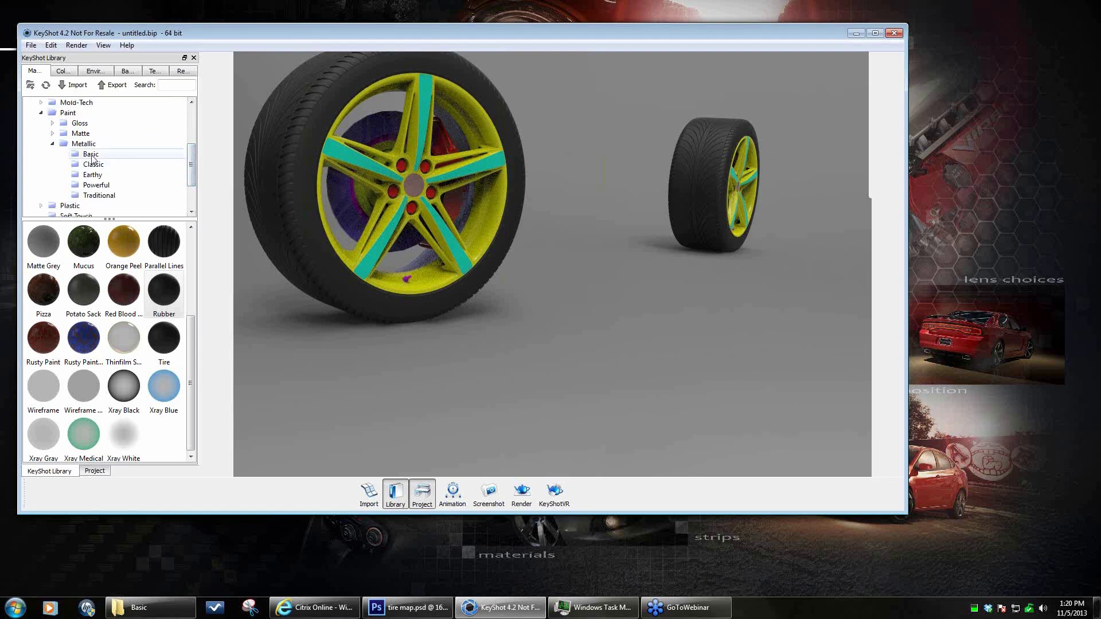
click(91, 156)
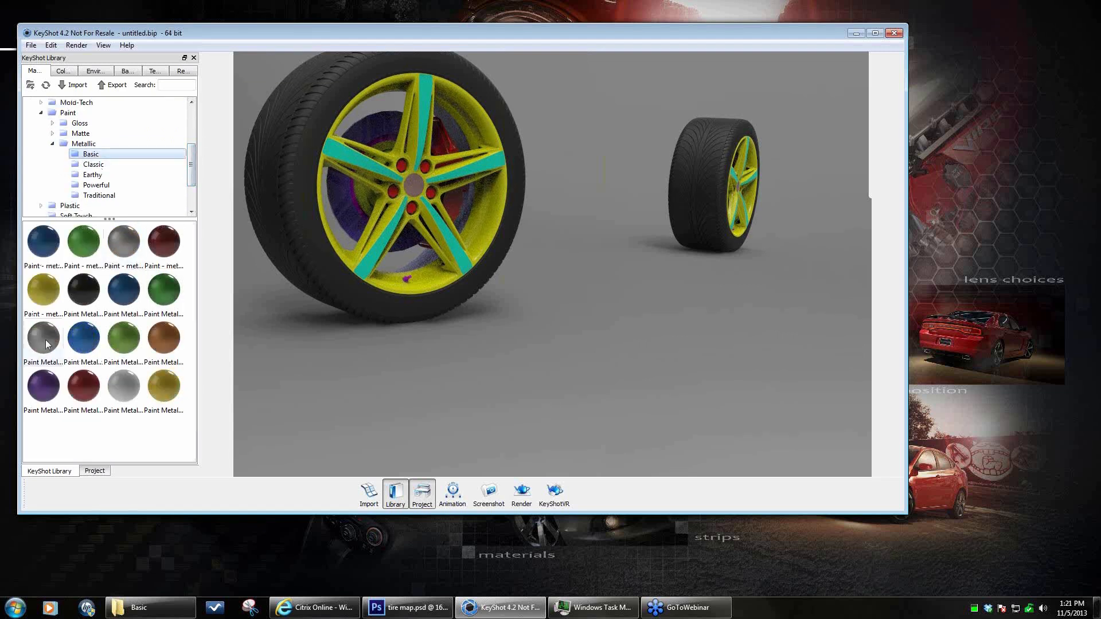
- Apply the basic grey metallic paint to the yellow rim and the teal spoke faces of the wheels
drag(46, 340, 520, 197)
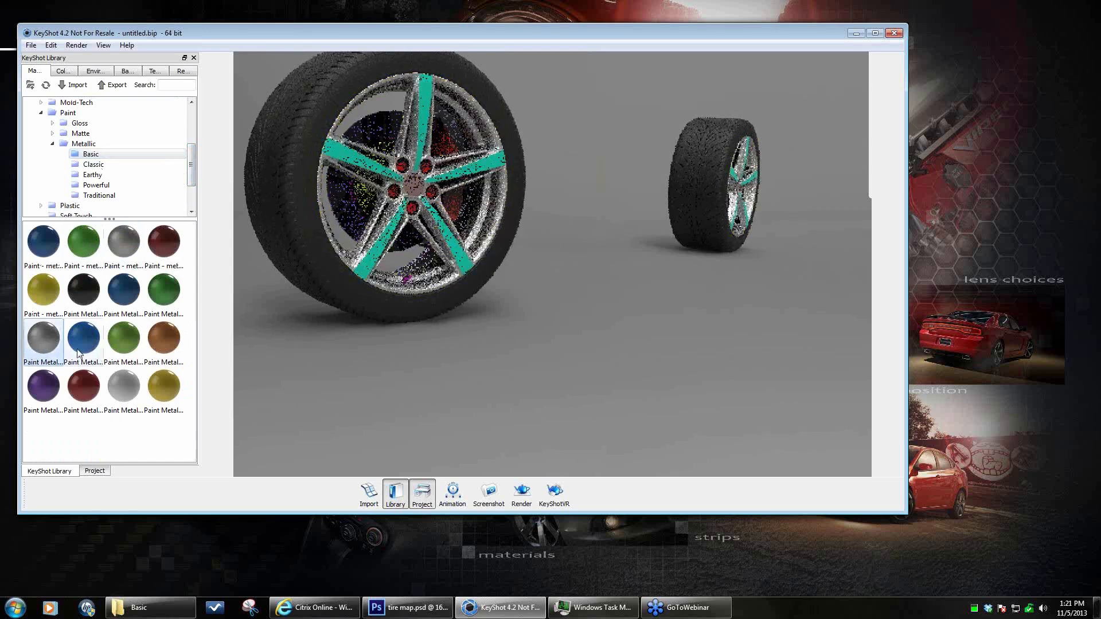
drag(43, 337, 455, 244)
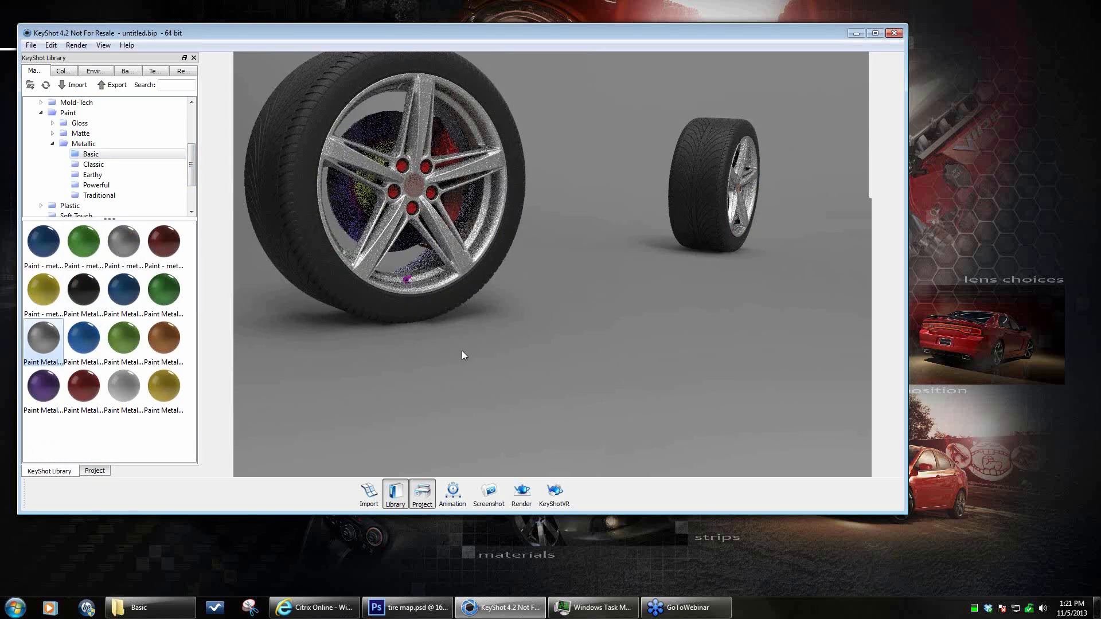
- Copy the tire's black rubber material onto the lilac inner barrel of the wheels
drag(462, 356, 717, 331)
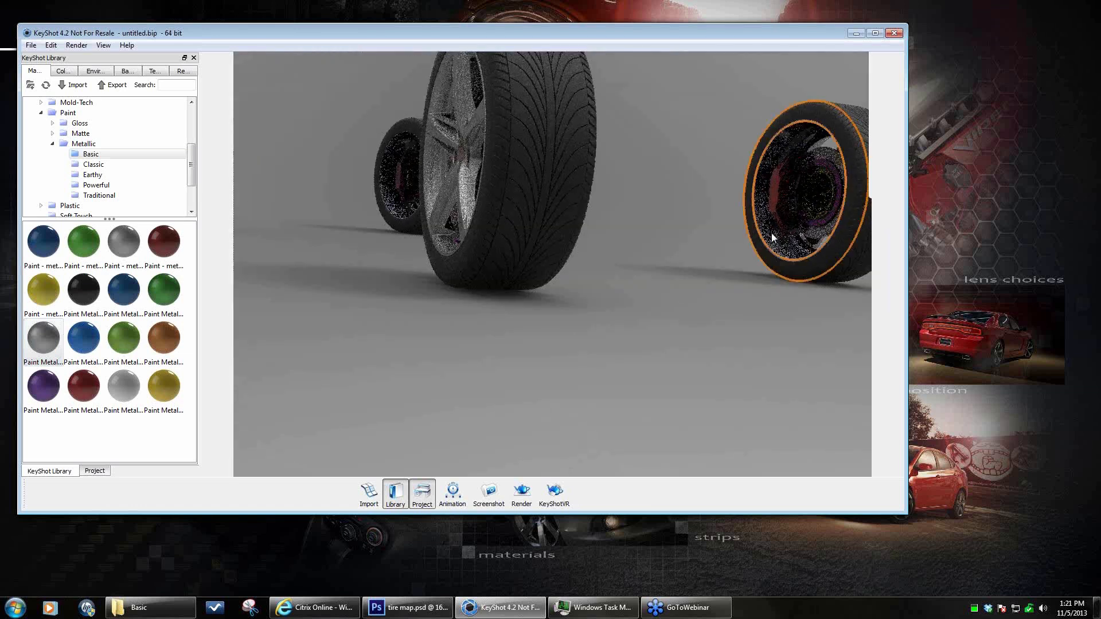
drag(762, 339, 565, 366)
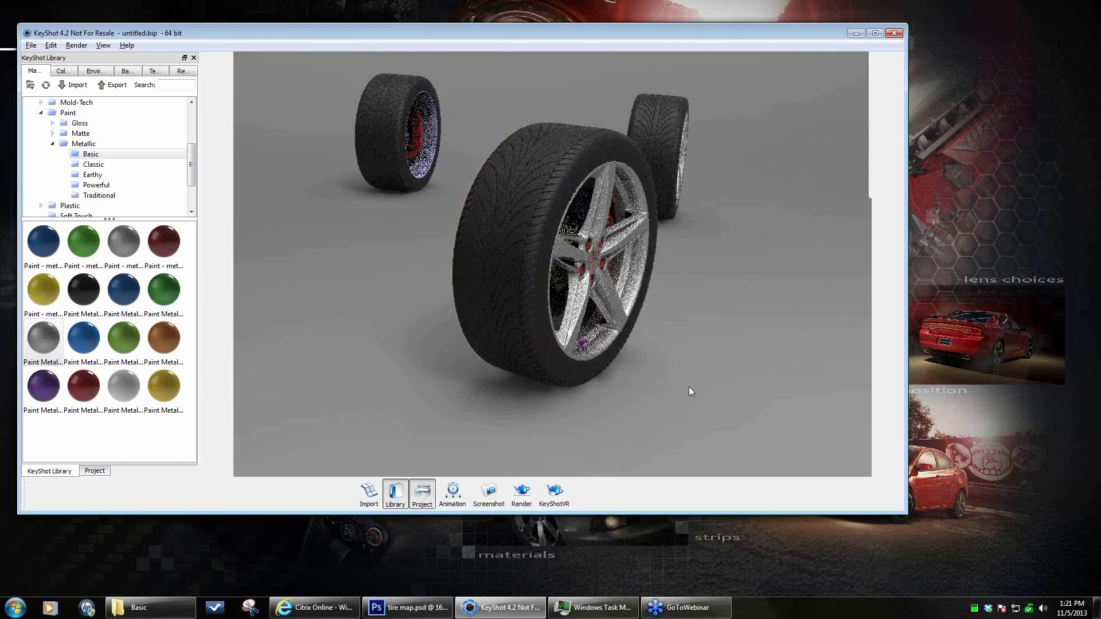
drag(689, 387, 630, 386)
drag(678, 357, 614, 377)
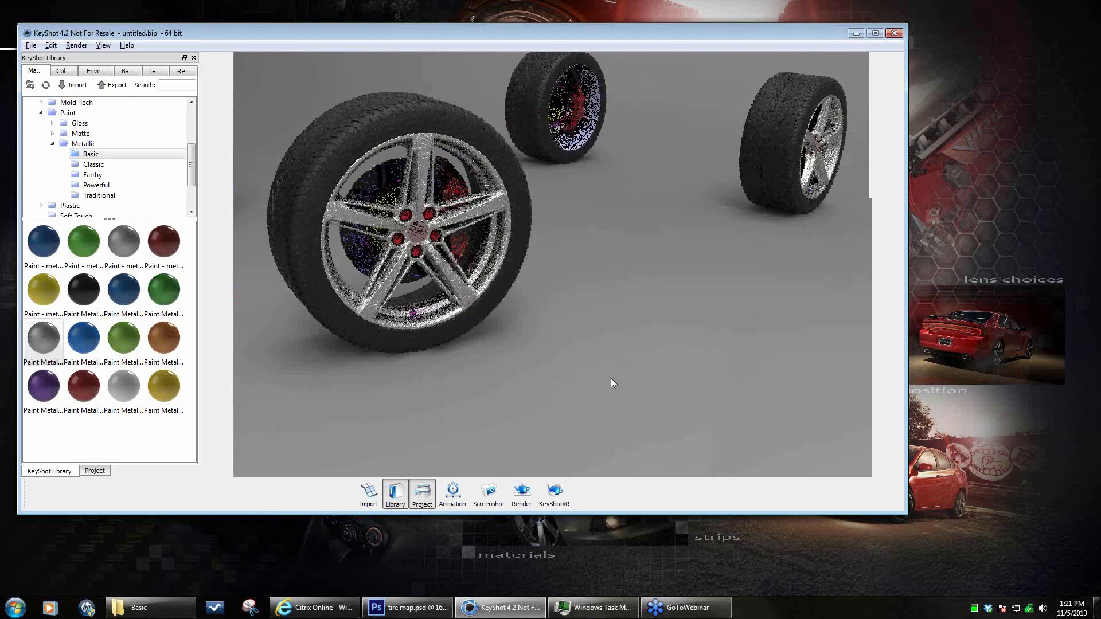
drag(502, 383, 672, 386)
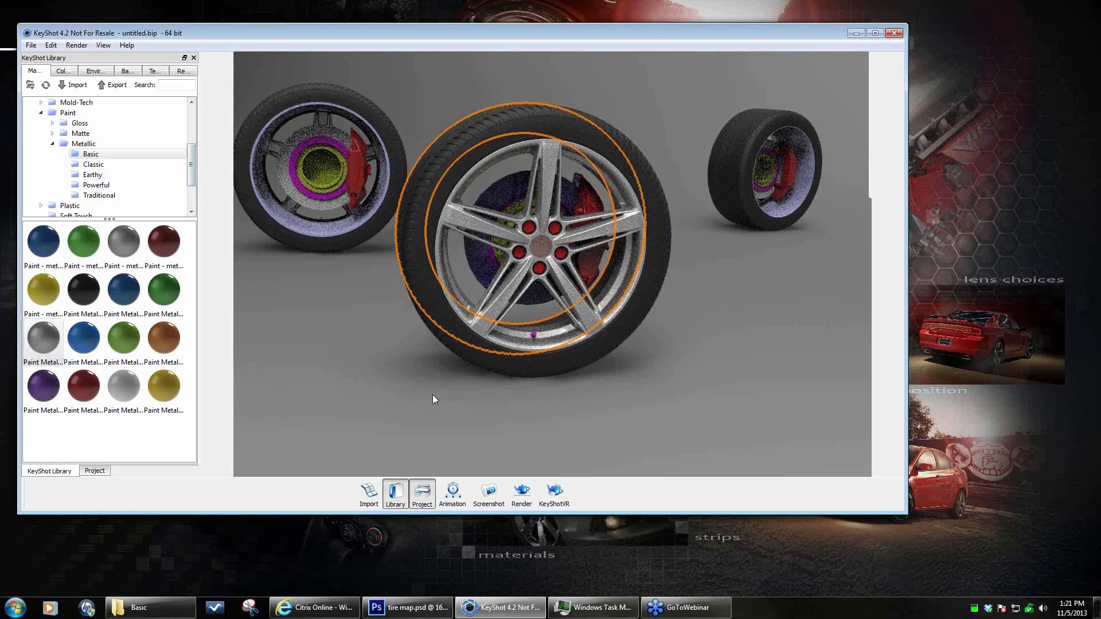
drag(433, 394, 596, 390)
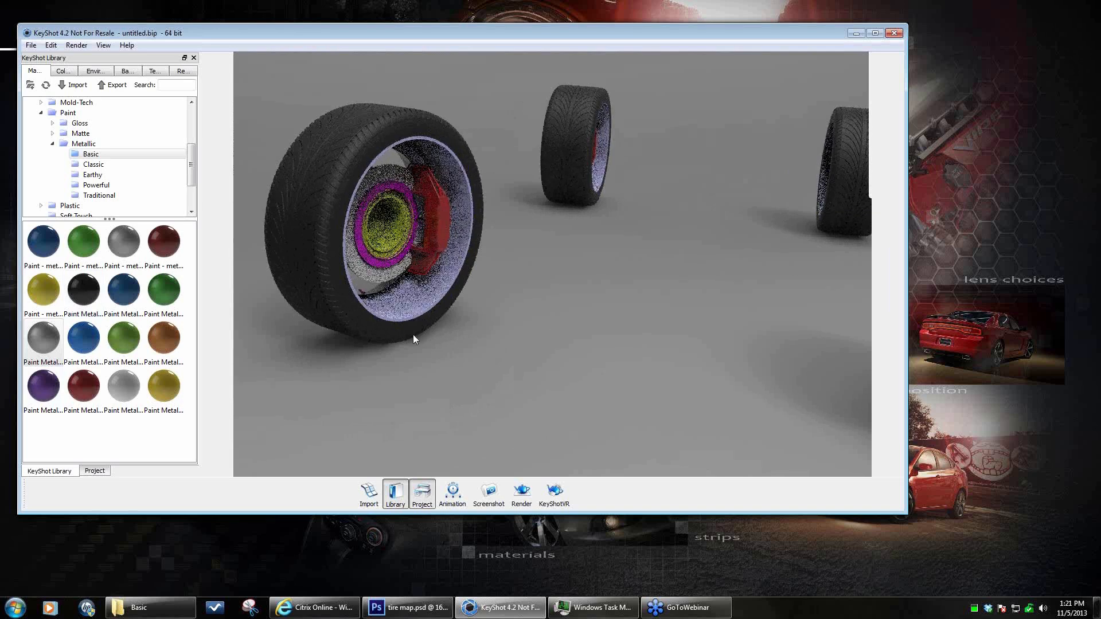
click(408, 311)
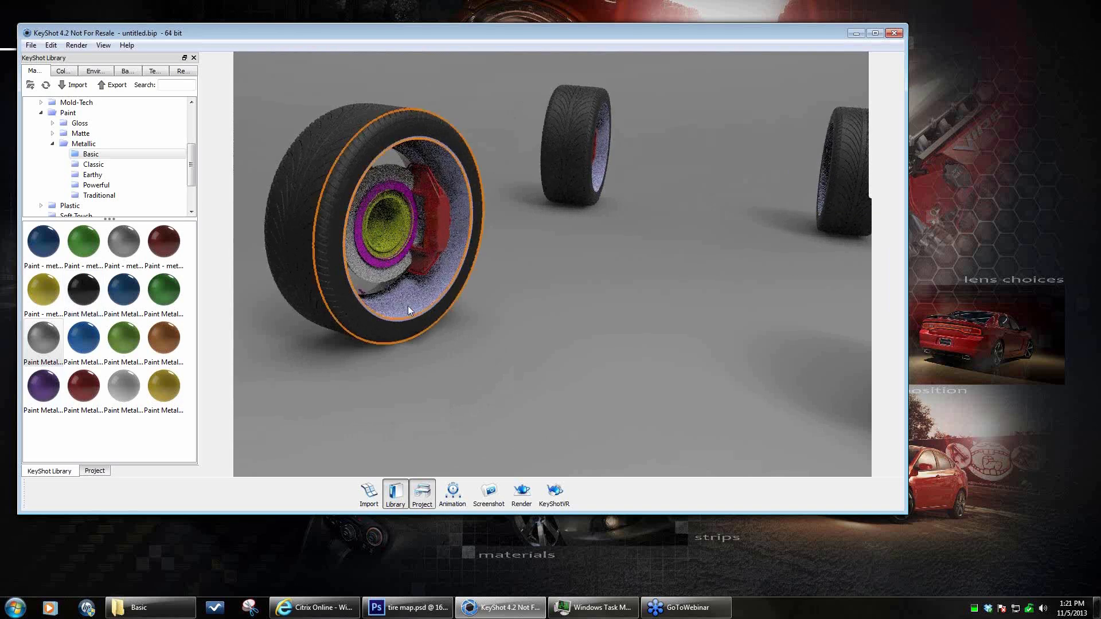
shift+right_click(408, 306)
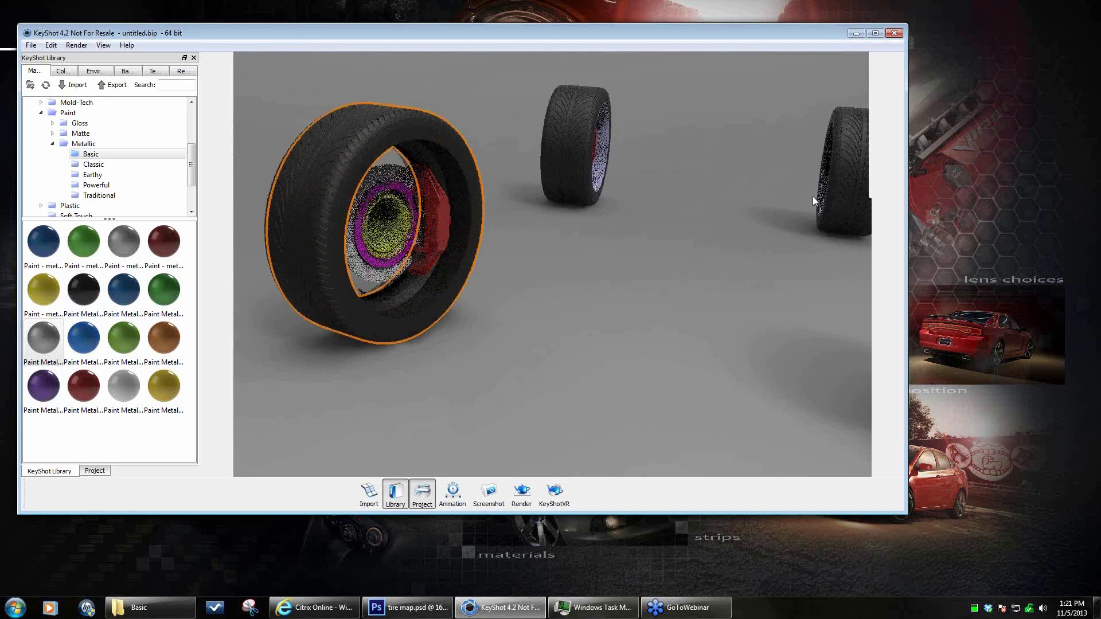
- Apply the grey metallic paint to the brake rotor parts and the red metallic paint to the brake caliper
drag(715, 343, 526, 374)
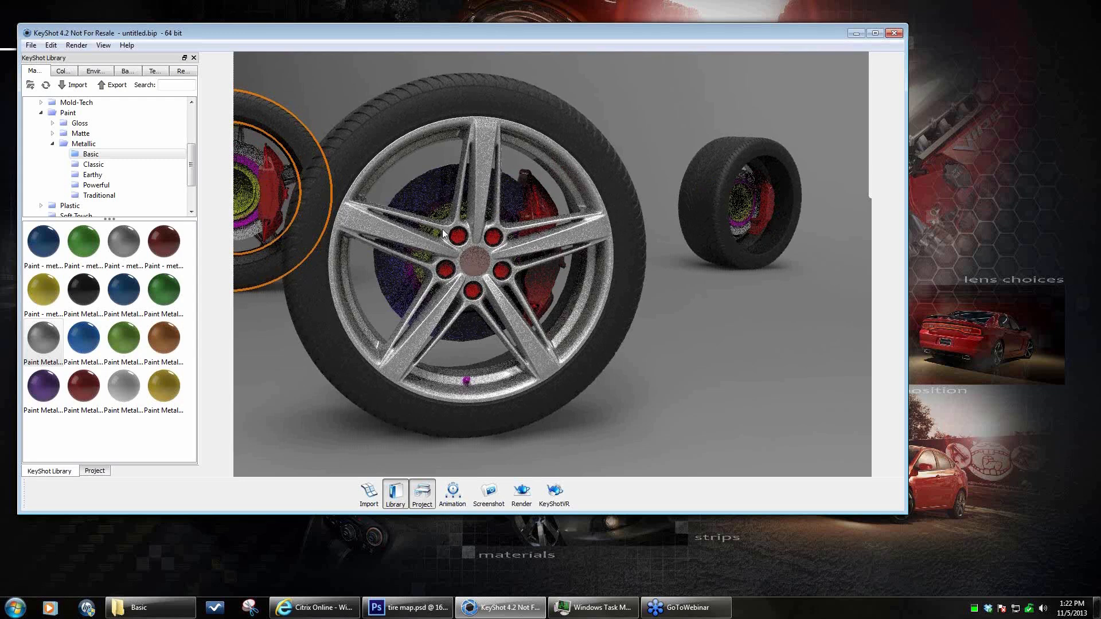
mouse_move(40, 336)
mouse_down()
mouse_move(263, 263)
mouse_move(428, 189)
mouse_up()
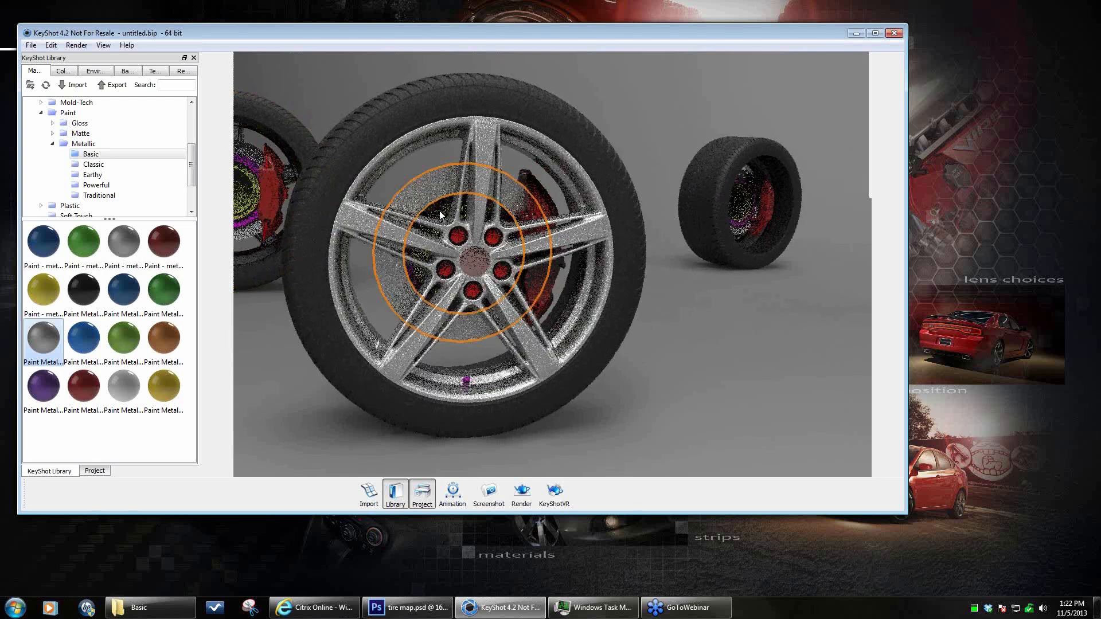
shift+right_click(440, 211)
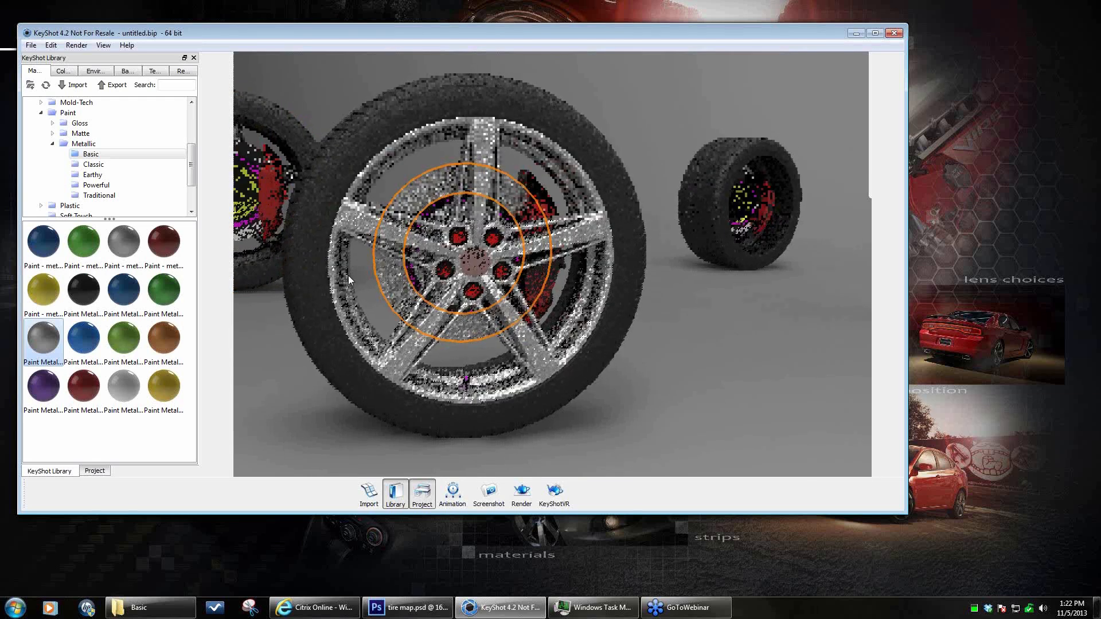
drag(84, 400, 438, 213)
drag(29, 369, 437, 206)
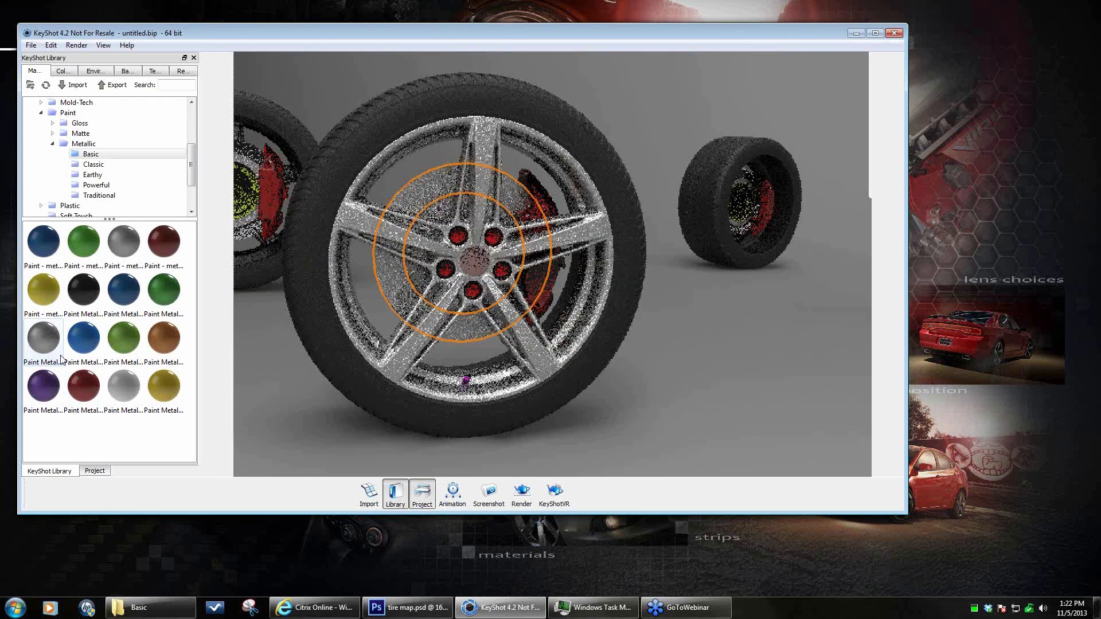
drag(84, 386, 537, 280)
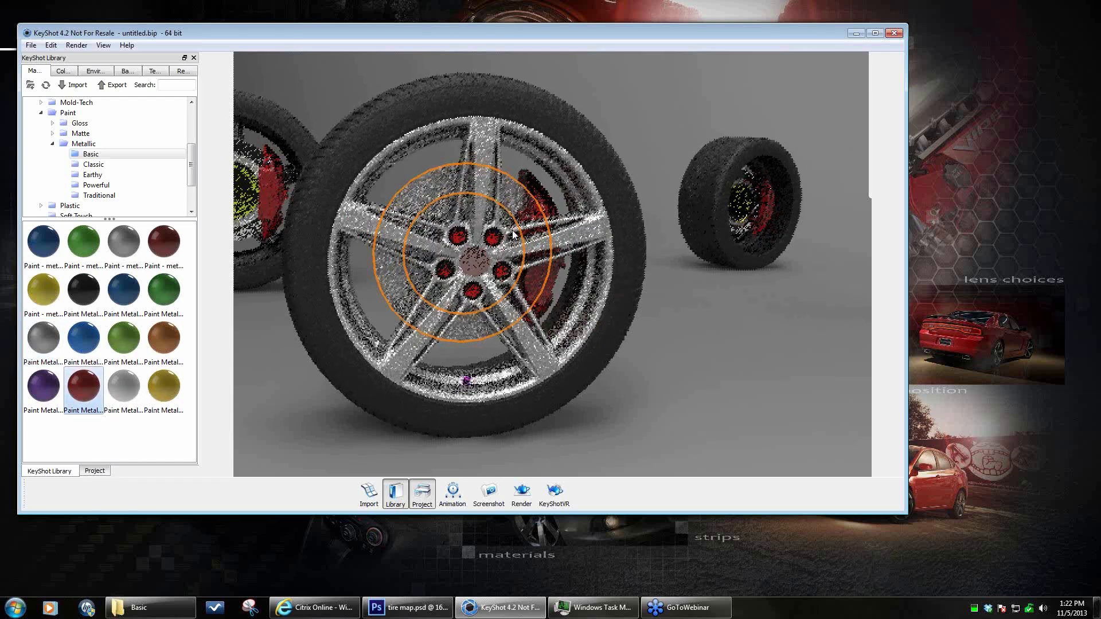
- Darken the first grey rotor material, setting its base color to 16% value and its metal color to 26% value
double_click(423, 204)
click(170, 161)
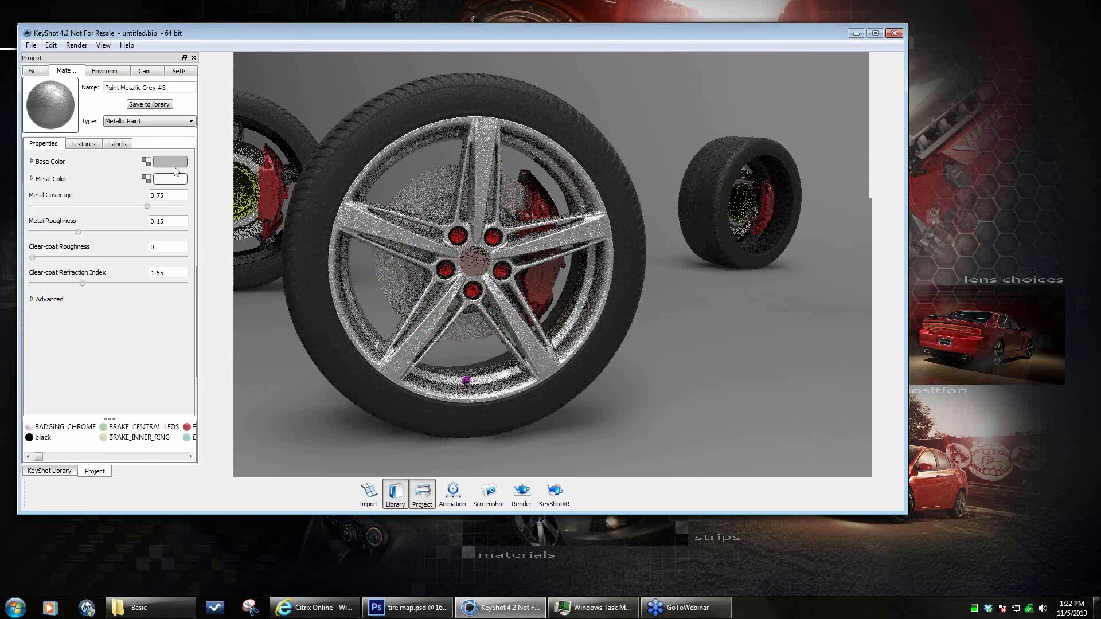
drag(469, 305, 424, 305)
drag(482, 135, 745, 111)
click(169, 179)
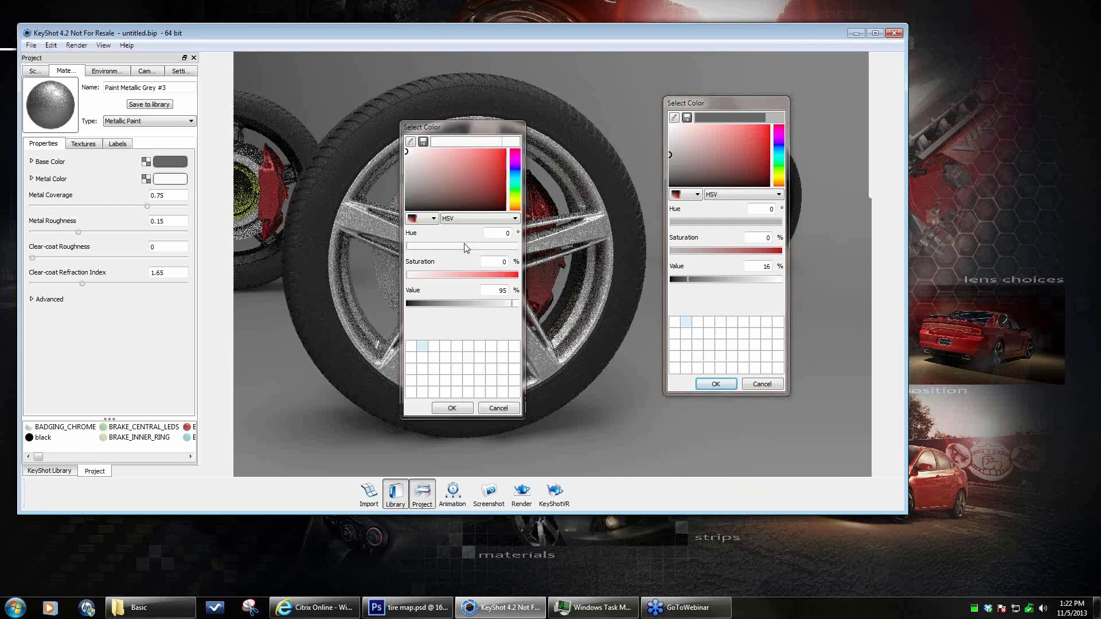
drag(492, 304, 436, 314)
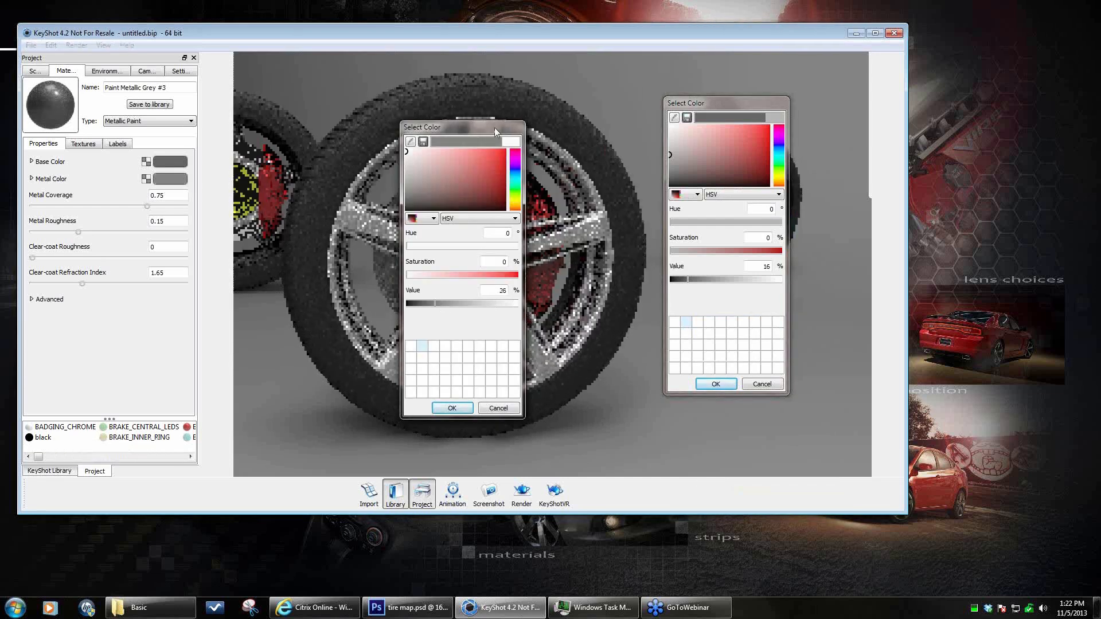
drag(494, 127, 243, 275)
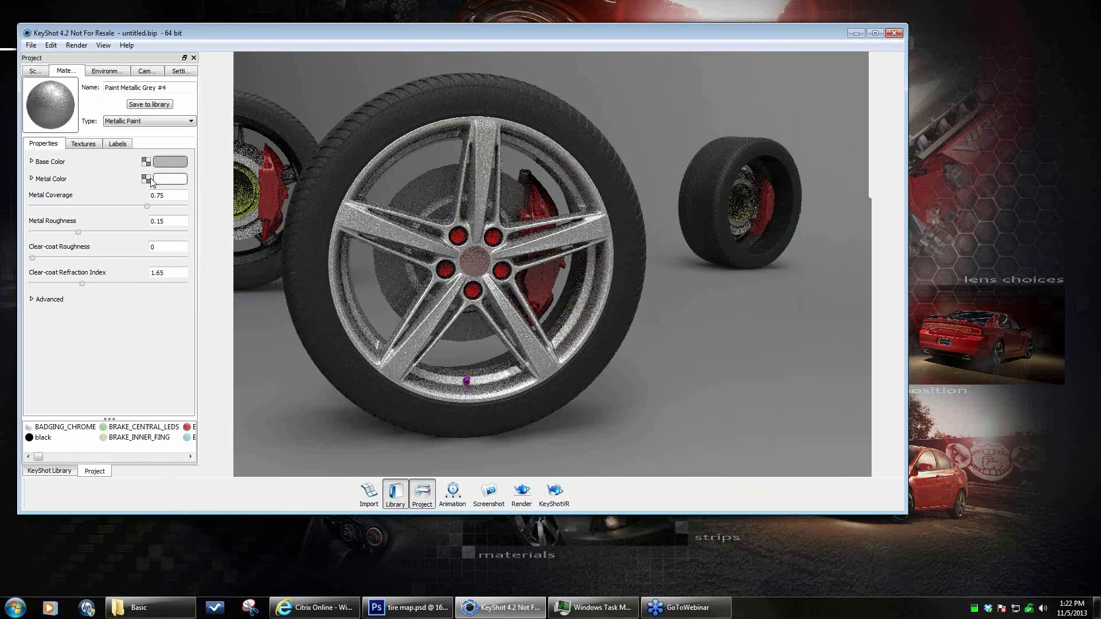
- Darken the second grey rotor material, Paint Metallic Grey #4, setting its base and metal colors to about 15% value
click(167, 162)
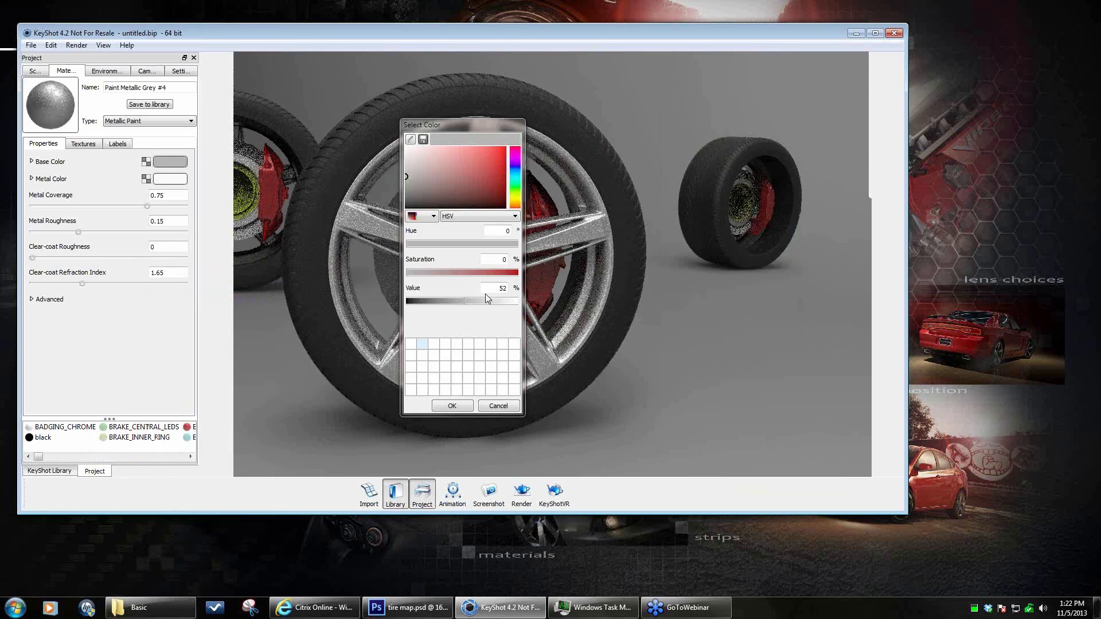
drag(463, 302, 423, 302)
click(176, 183)
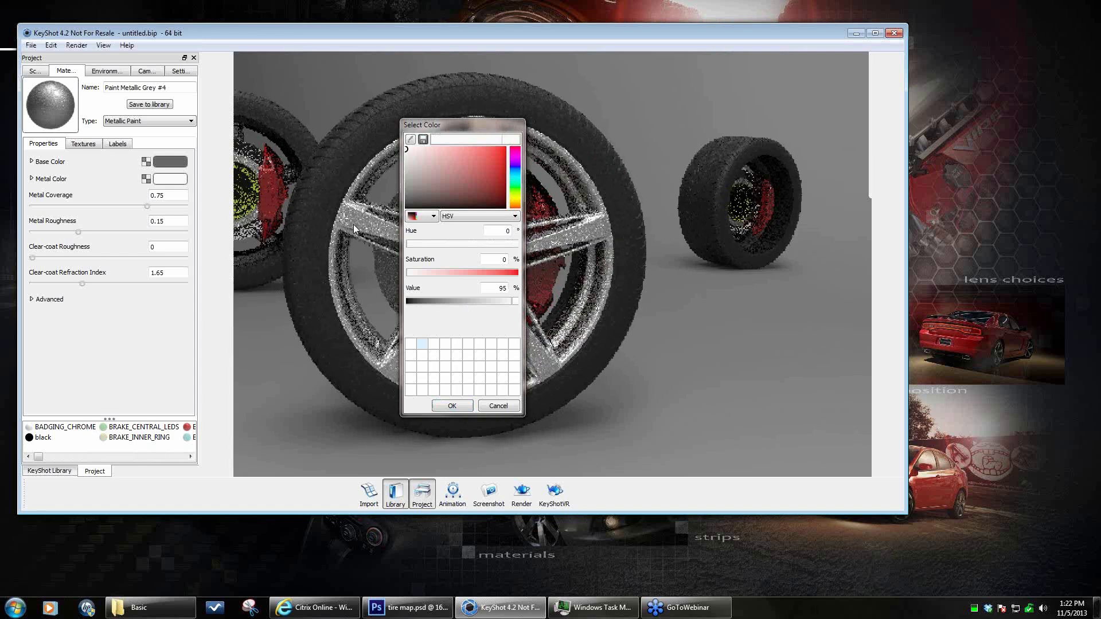
drag(513, 301, 423, 301)
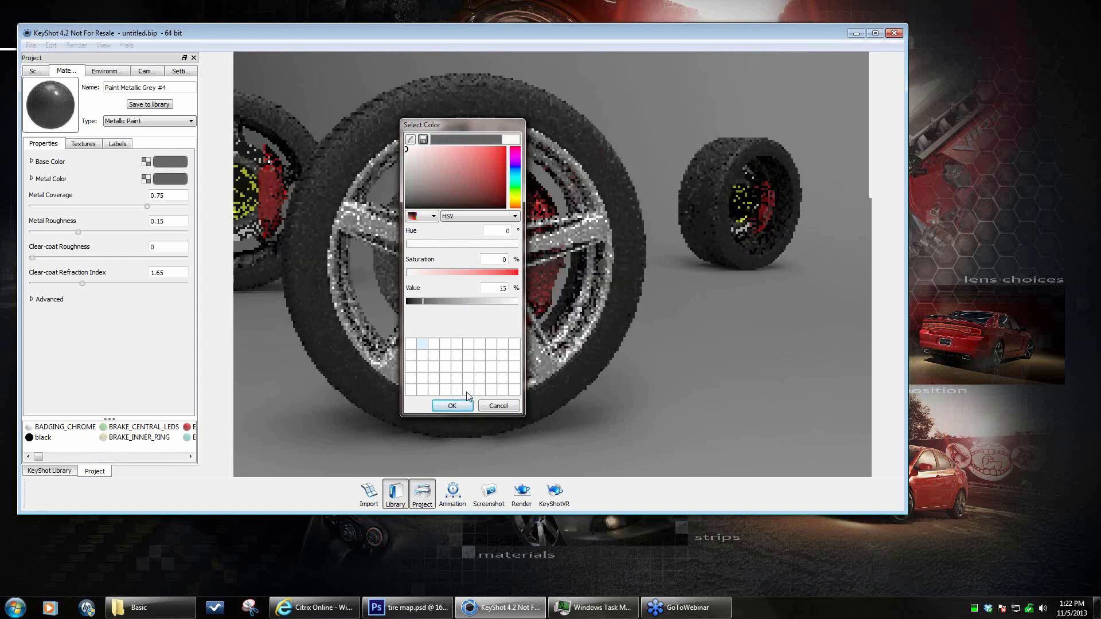
click(457, 405)
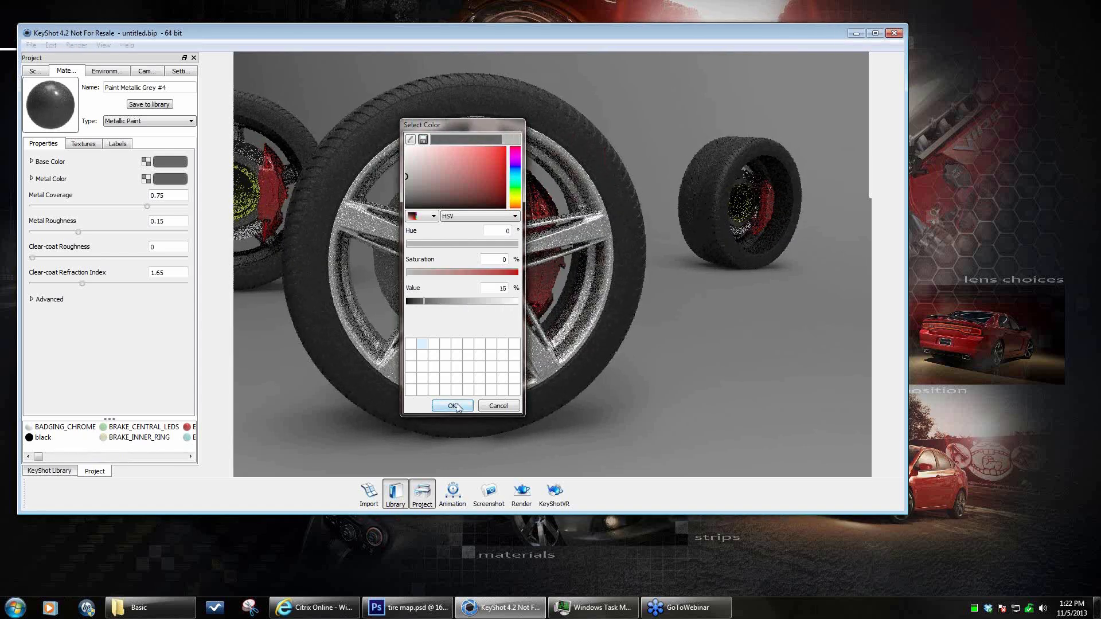
- Apply the Rubber material from the Miscellaneous library to the valve stem on the front wheel's rim
drag(644, 328, 642, 401)
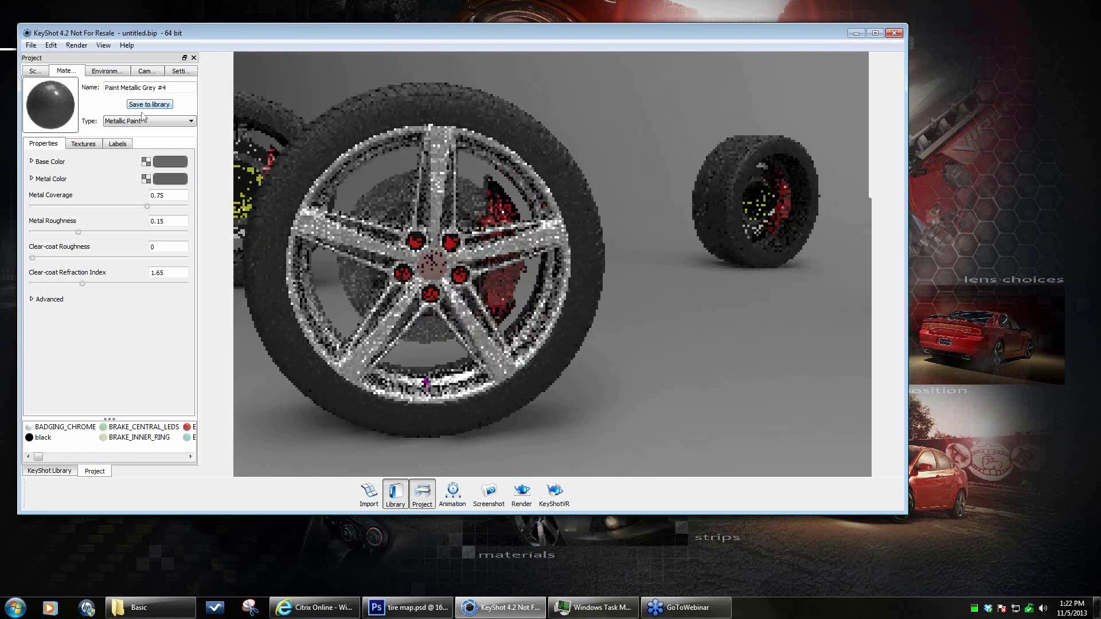
click(69, 472)
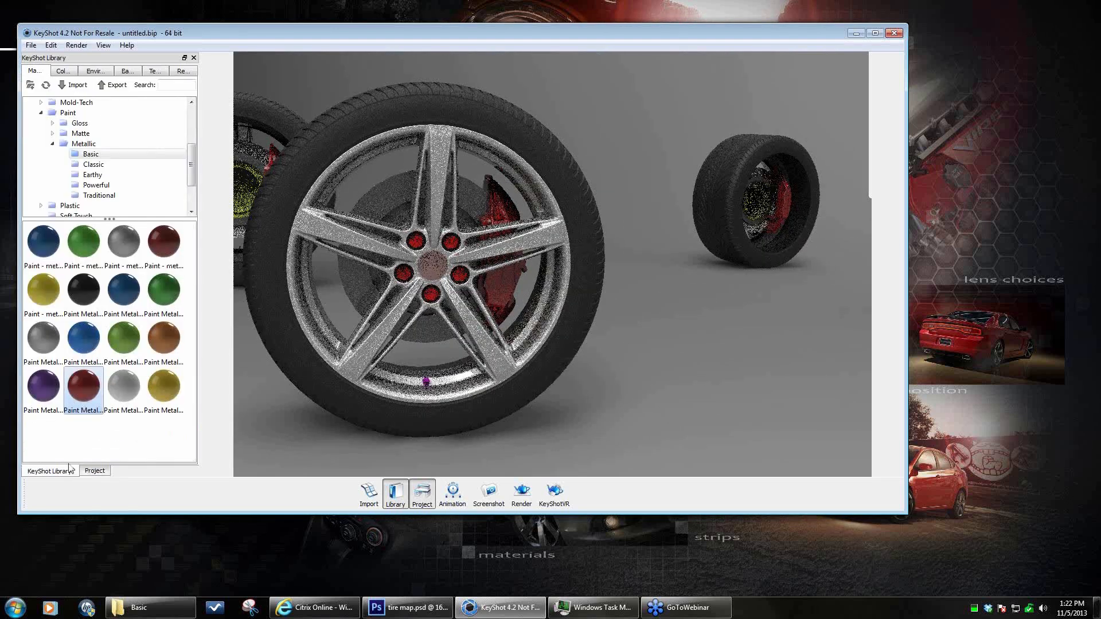
click(42, 113)
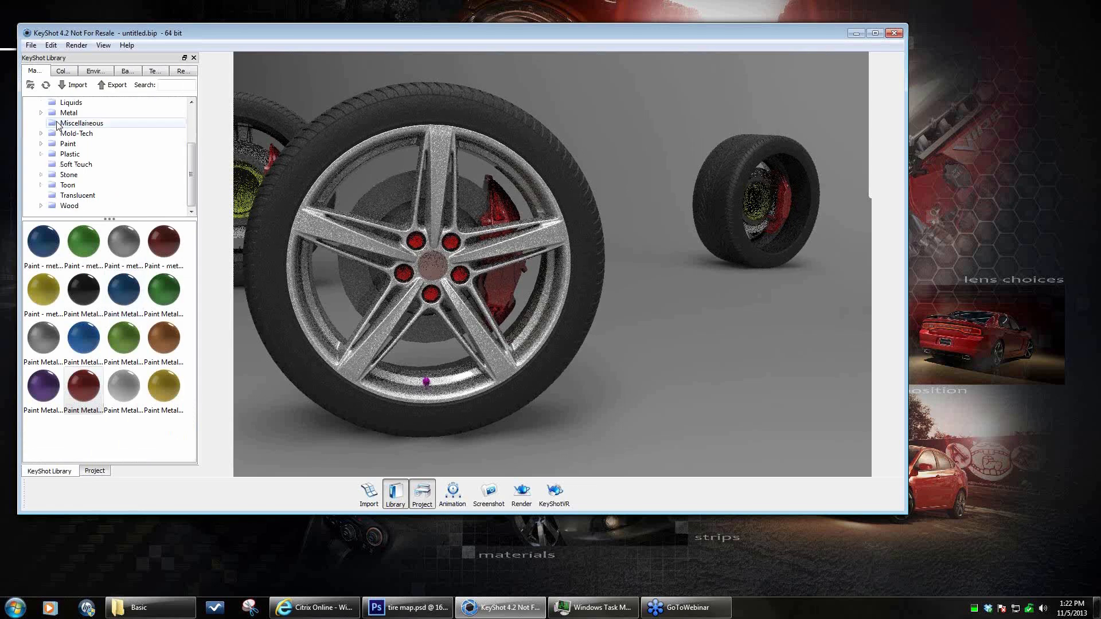
click(86, 124)
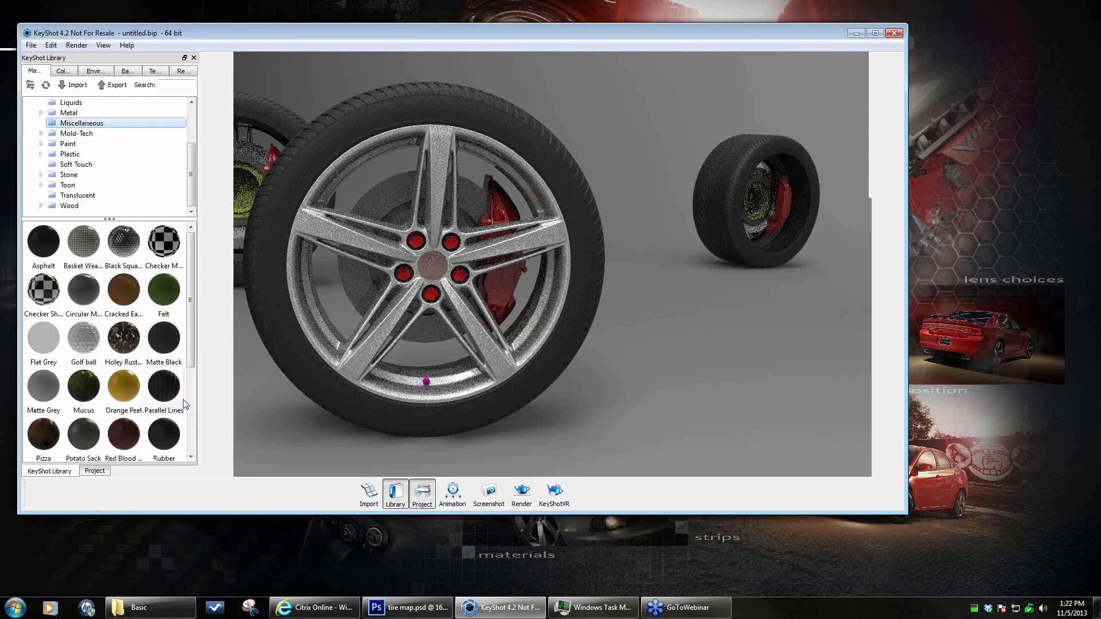
drag(165, 433, 427, 389)
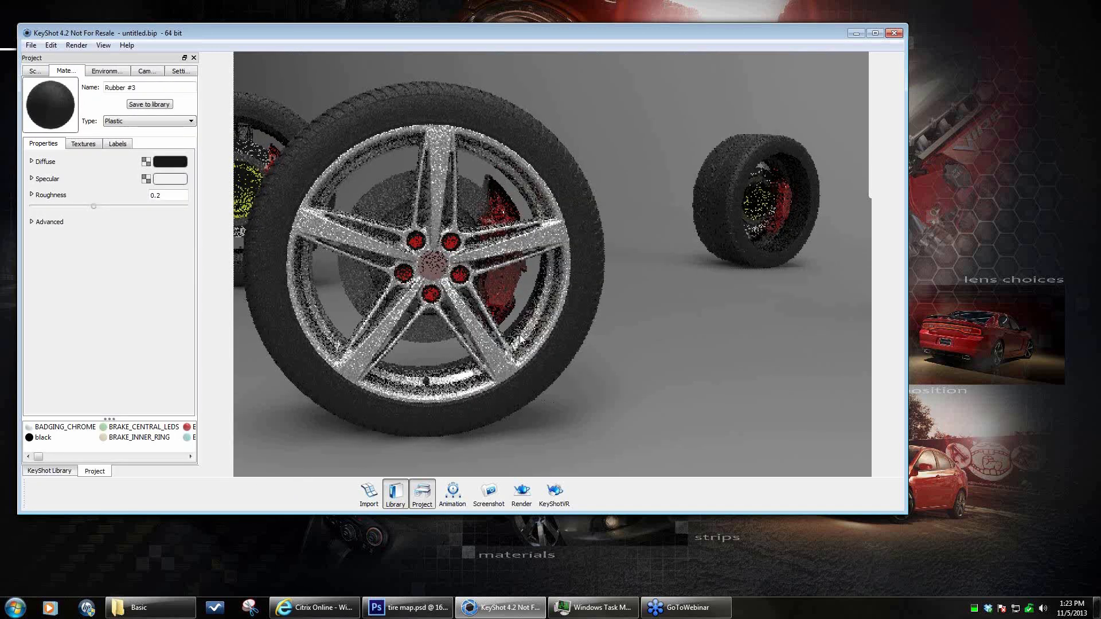
- Replace the yellow material on the brake hubs at the wheels' inner sides with silver-grey metallic
key(ctrl+z)
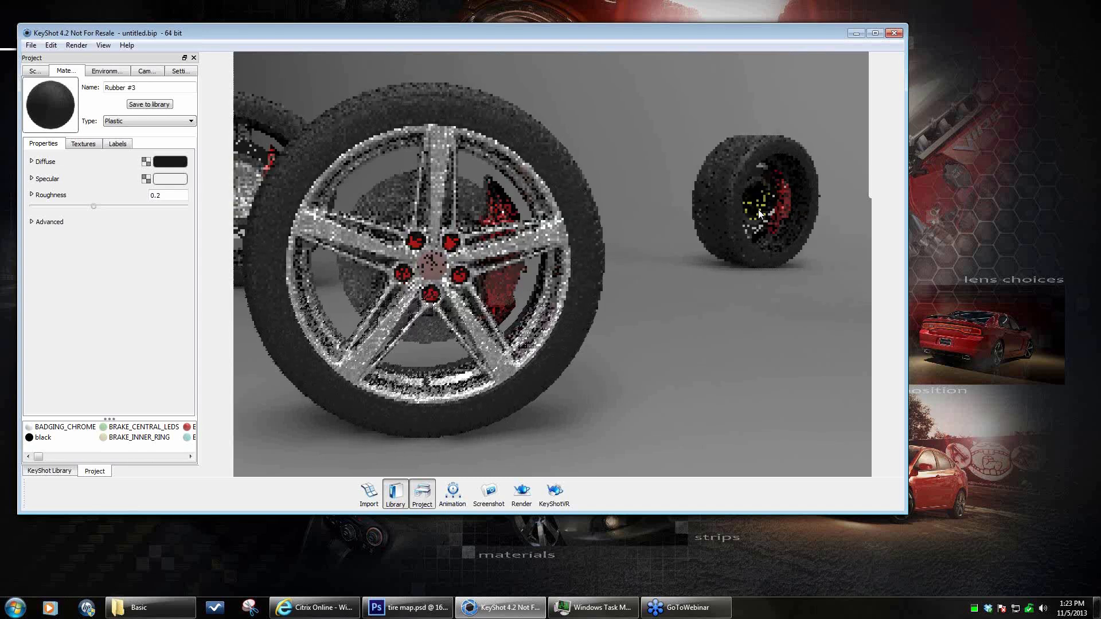
drag(724, 382, 815, 305)
drag(743, 273, 574, 342)
scroll(435, 323, up, 5)
scroll(464, 313, up, 5)
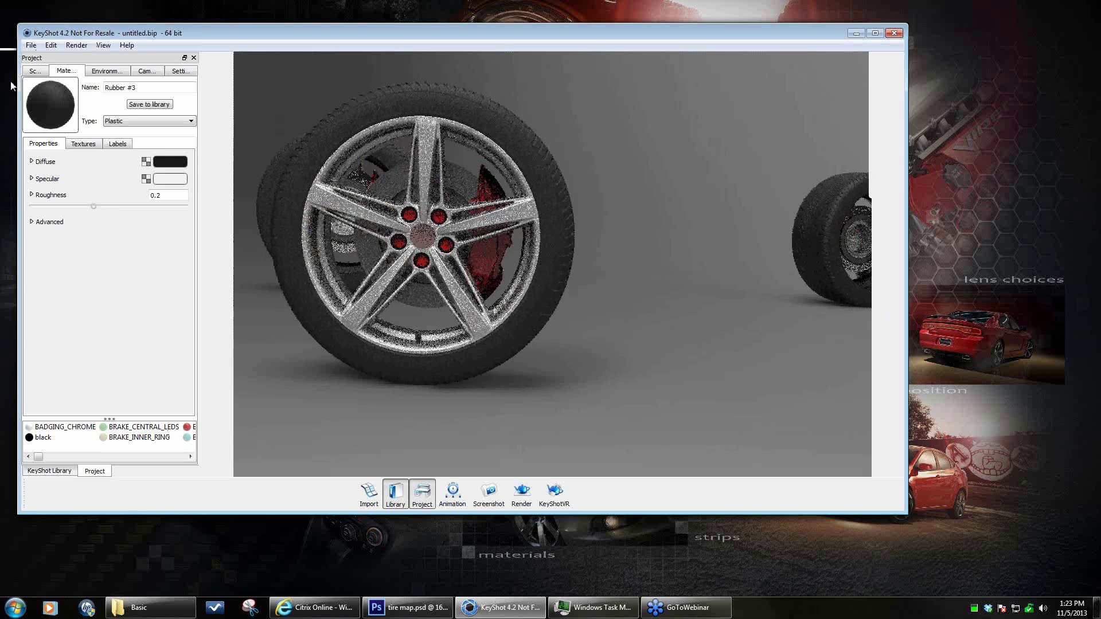
- Apply the bright chrome from the Basic chrome metals to the wheel's lug nuts and center cap
click(35, 71)
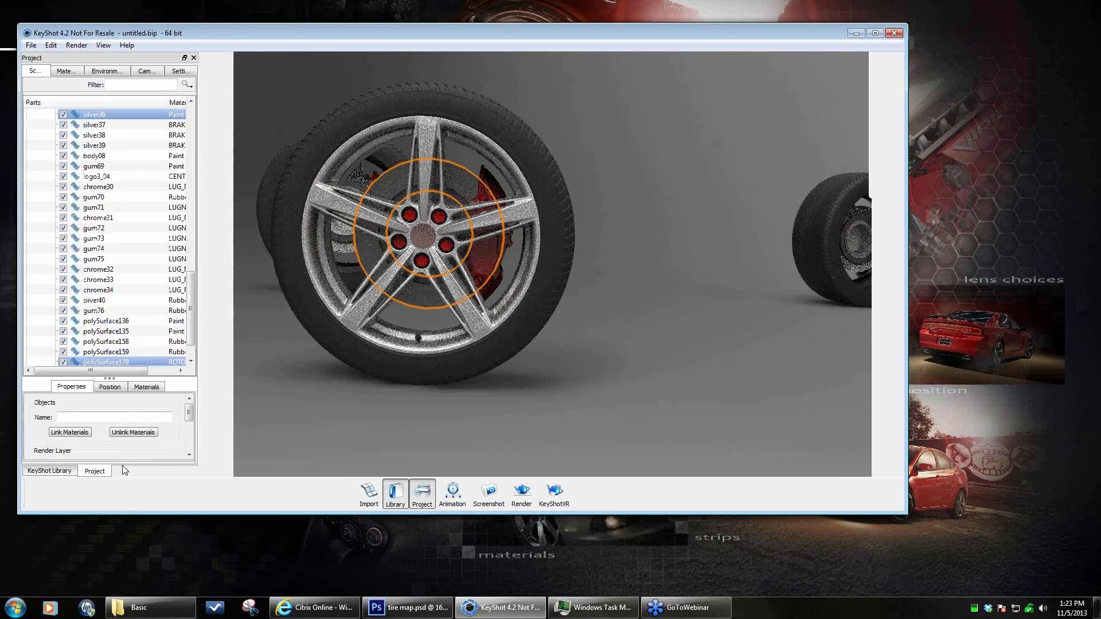
click(50, 470)
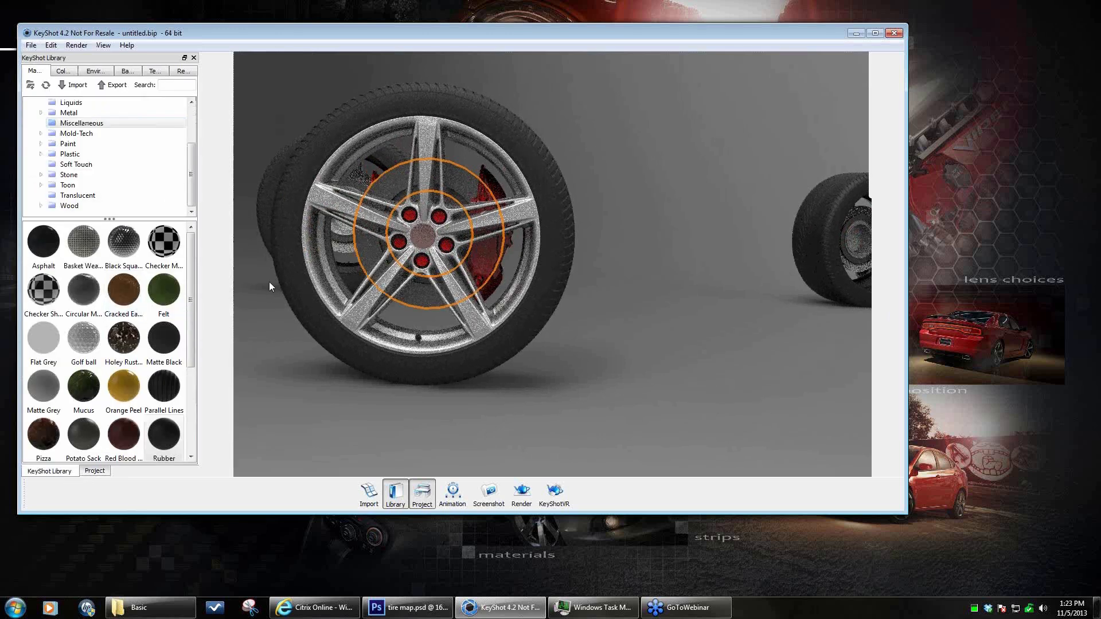
click(41, 112)
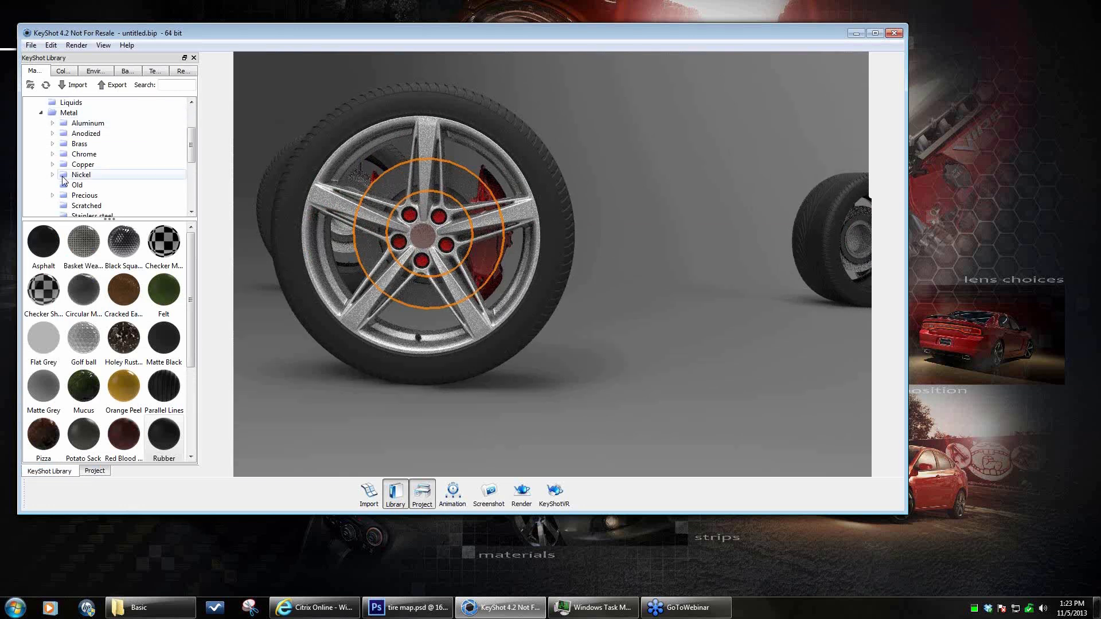
click(52, 154)
click(89, 164)
drag(84, 241, 422, 267)
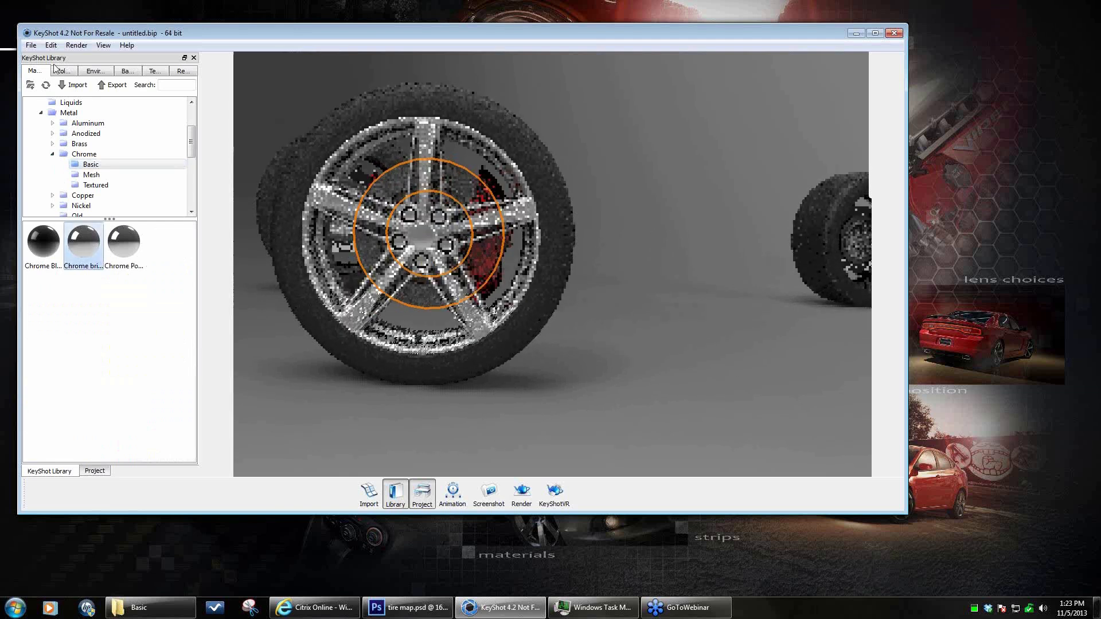
- Show all hidden parts so the complete car surrounds the wheels again
right_click(675, 310)
mouse_move(723, 329)
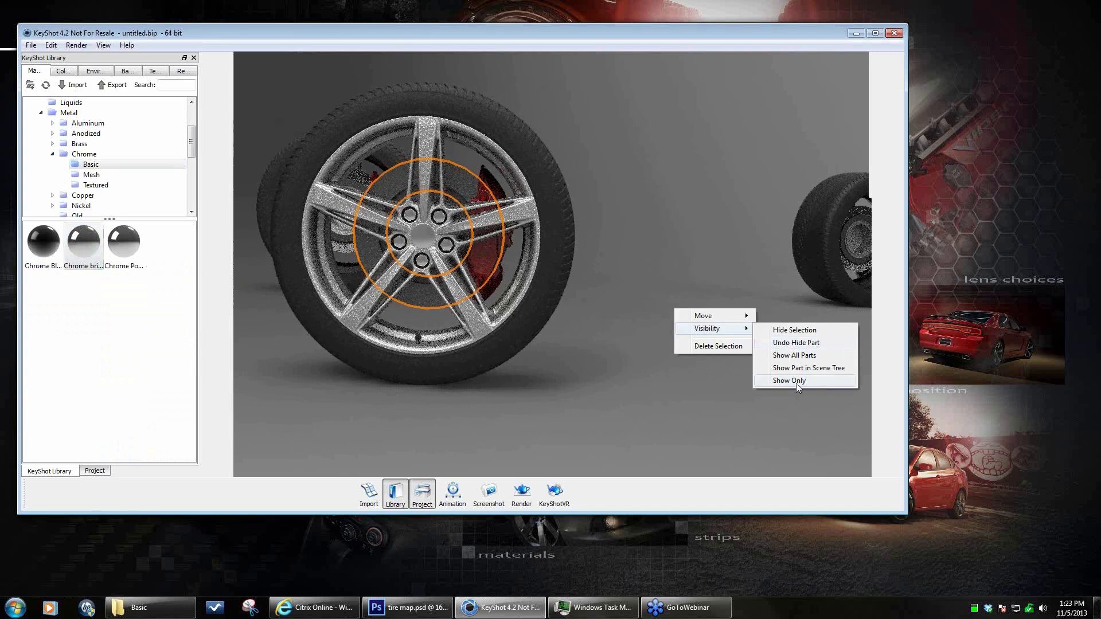
click(779, 355)
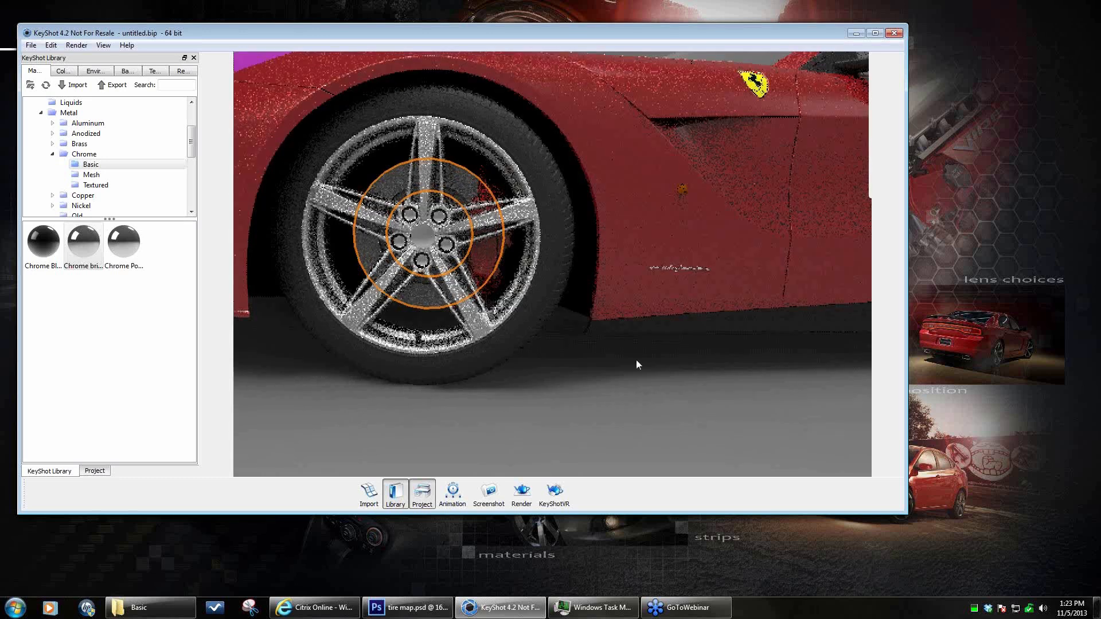
- Apply the metallic red paint from the Basic metallic paints to the car body and open it for editing
scroll(719, 405, down, 5)
drag(577, 349, 623, 348)
drag(723, 329, 602, 329)
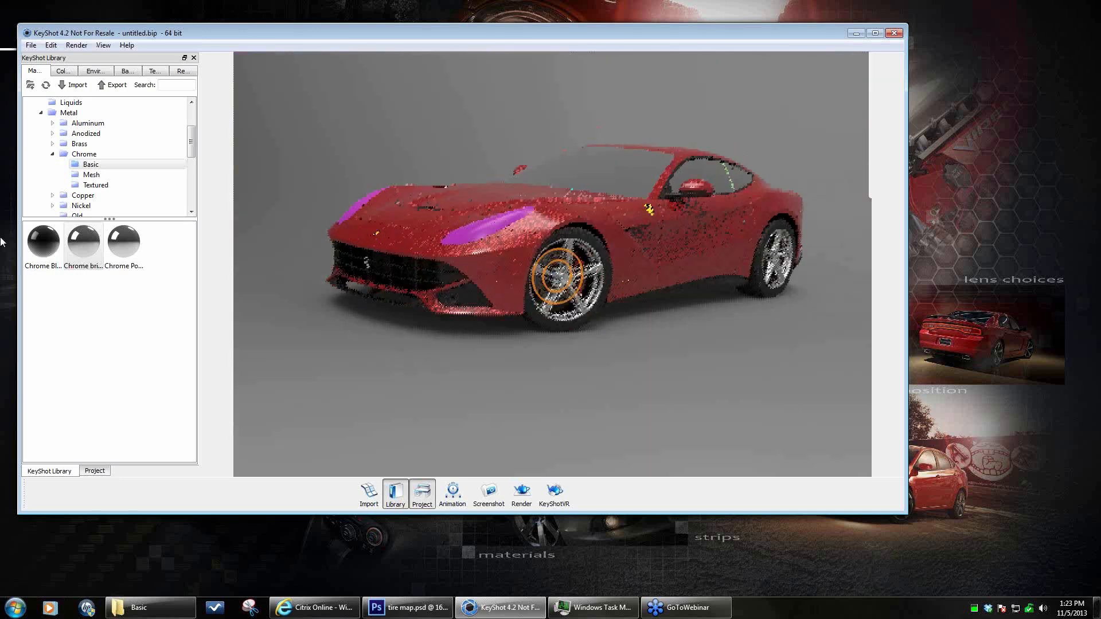
click(52, 155)
click(41, 113)
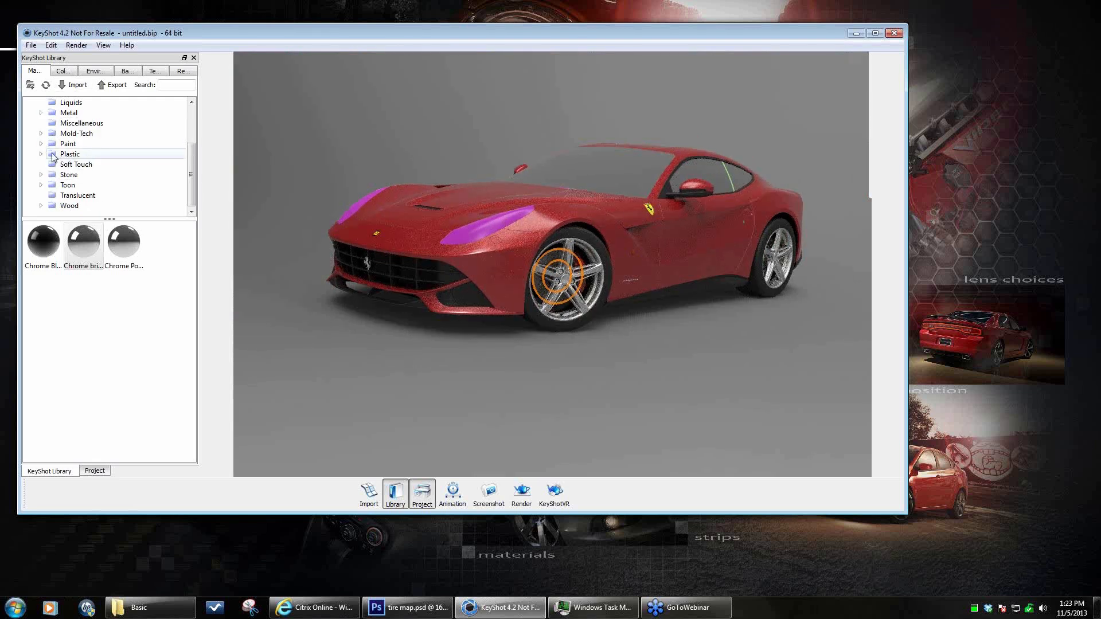
click(41, 144)
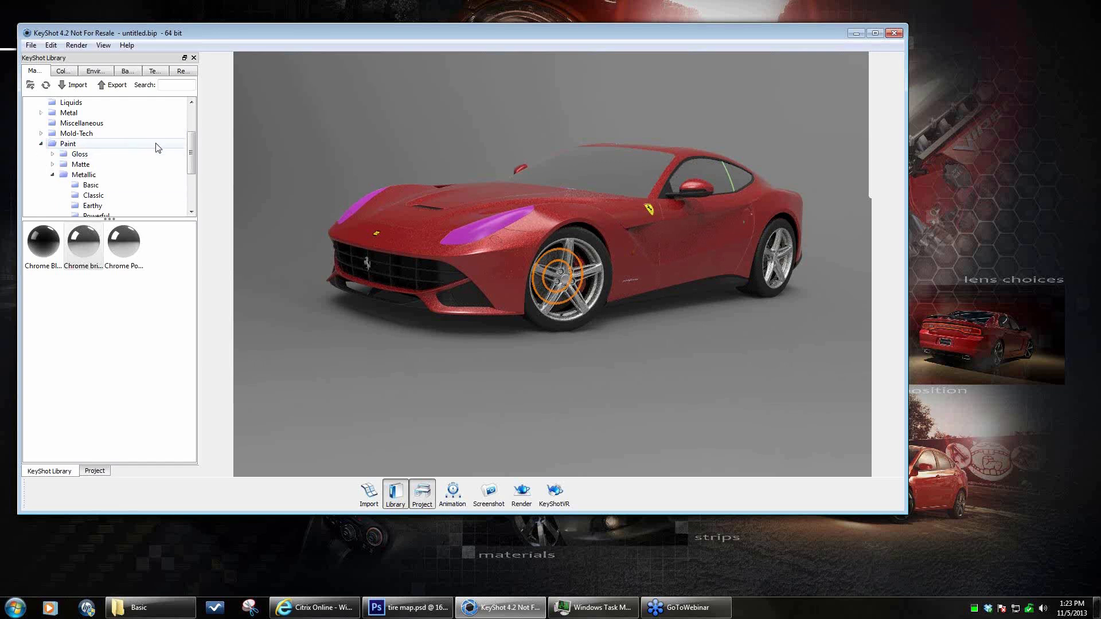
drag(192, 154, 192, 163)
click(90, 165)
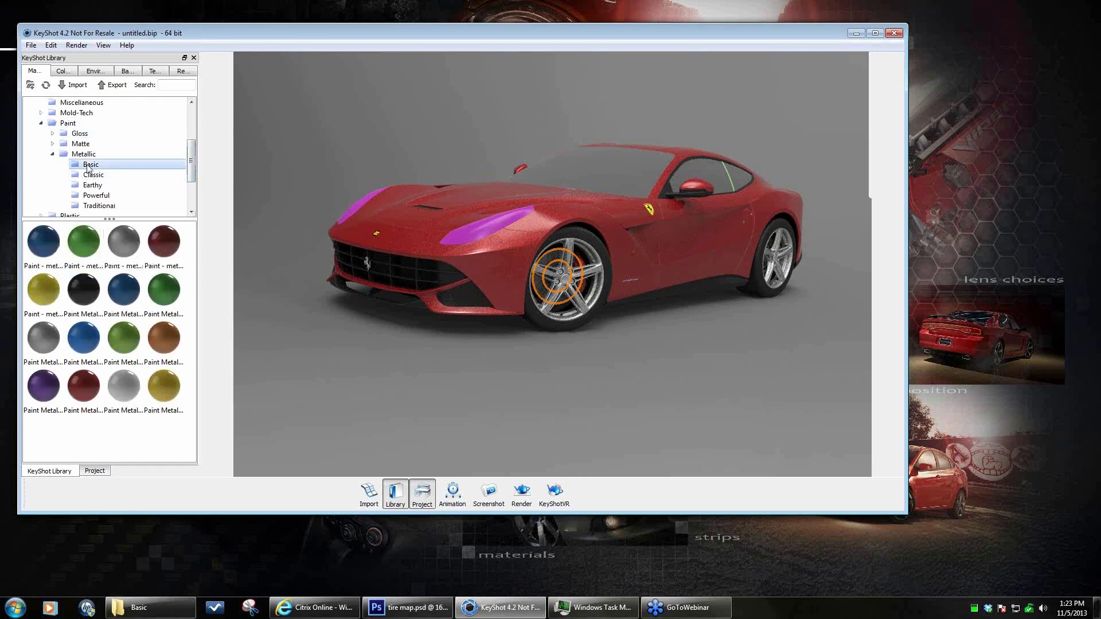
mouse_move(166, 237)
mouse_down()
mouse_move(189, 248)
mouse_move(559, 211)
mouse_up()
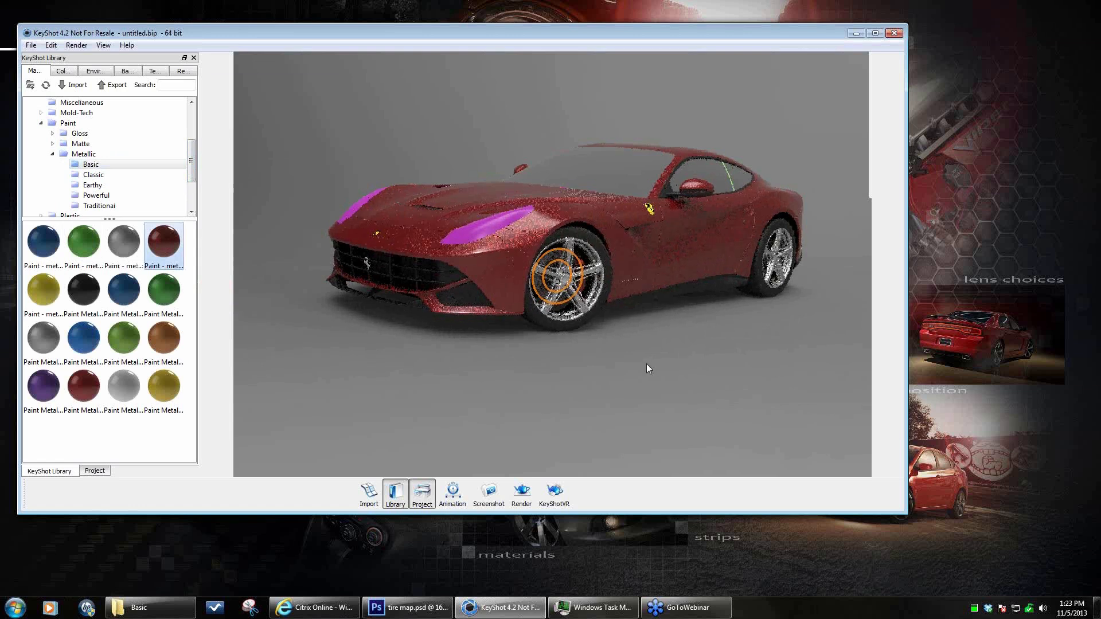
double_click(572, 217)
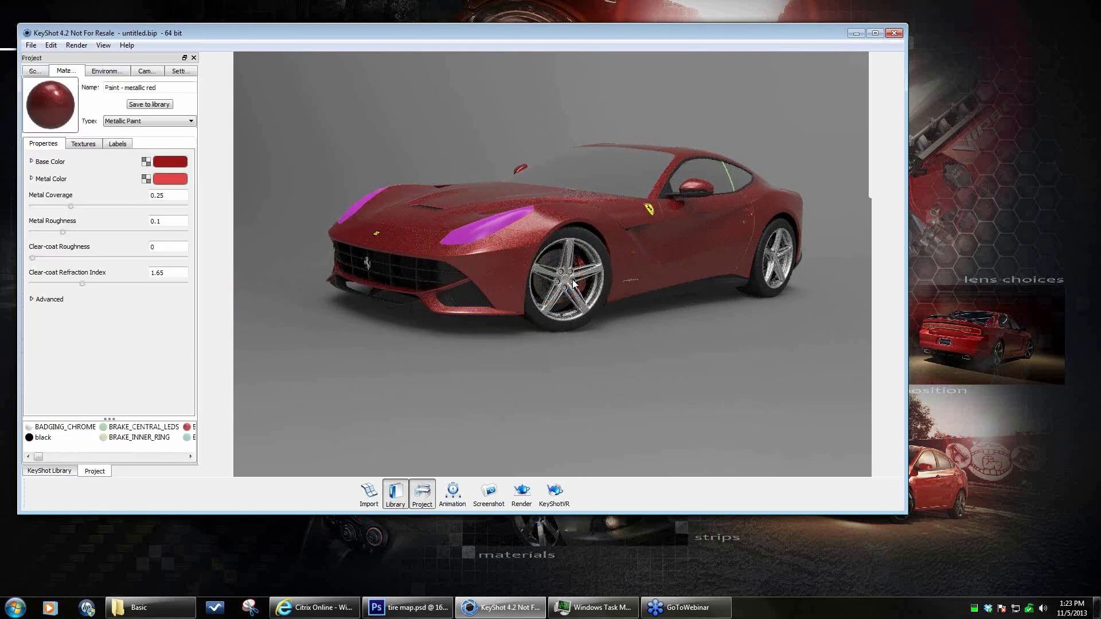
- Expand the paint's advanced settings and examine its metal flakes up close around the headlight and front fender
click(32, 300)
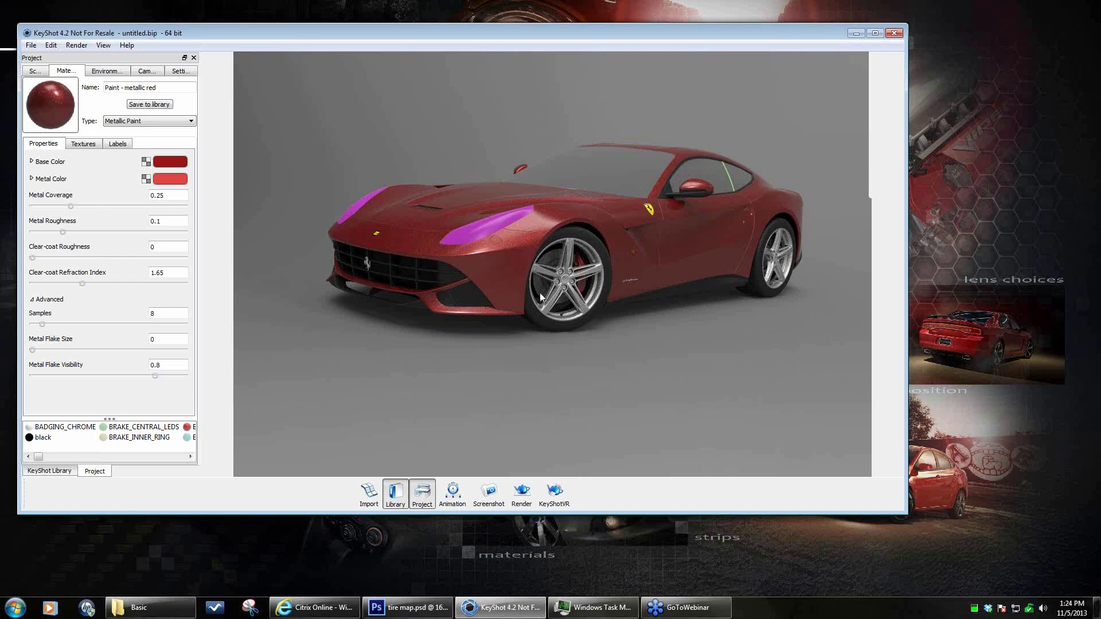
drag(584, 383, 528, 384)
alt+right_drag(528, 383, 742, 391)
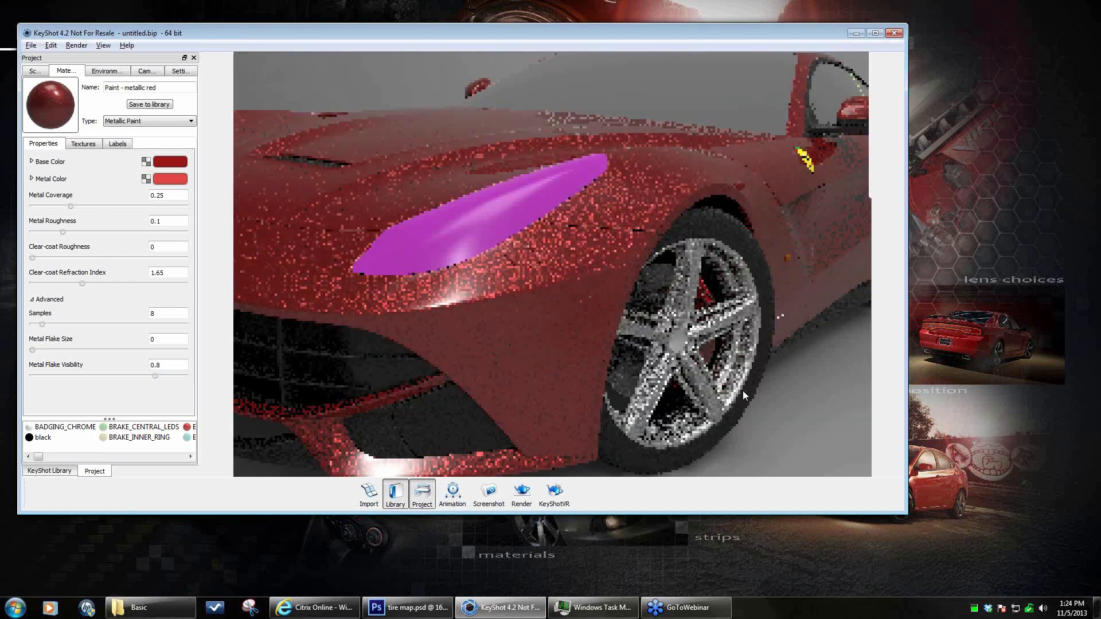
drag(697, 407, 761, 389)
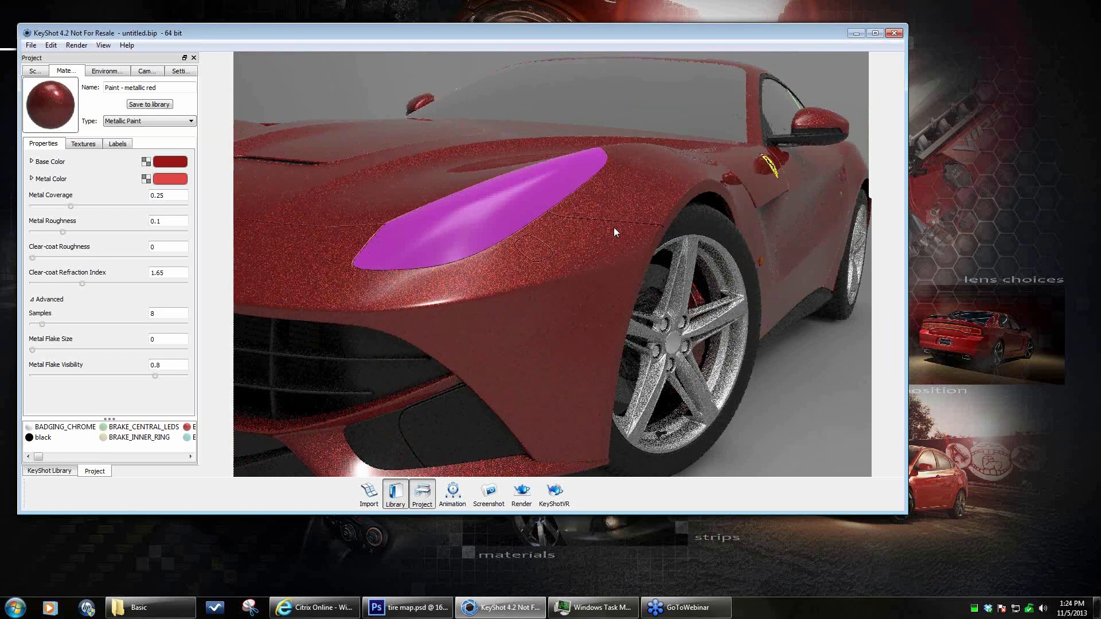
drag(779, 336, 668, 356)
alt+right_drag(669, 356, 704, 334)
scroll(704, 330, up, 2)
mouse_move(656, 387)
mouse_down()
mouse_move(648, 381)
mouse_move(653, 390)
mouse_up()
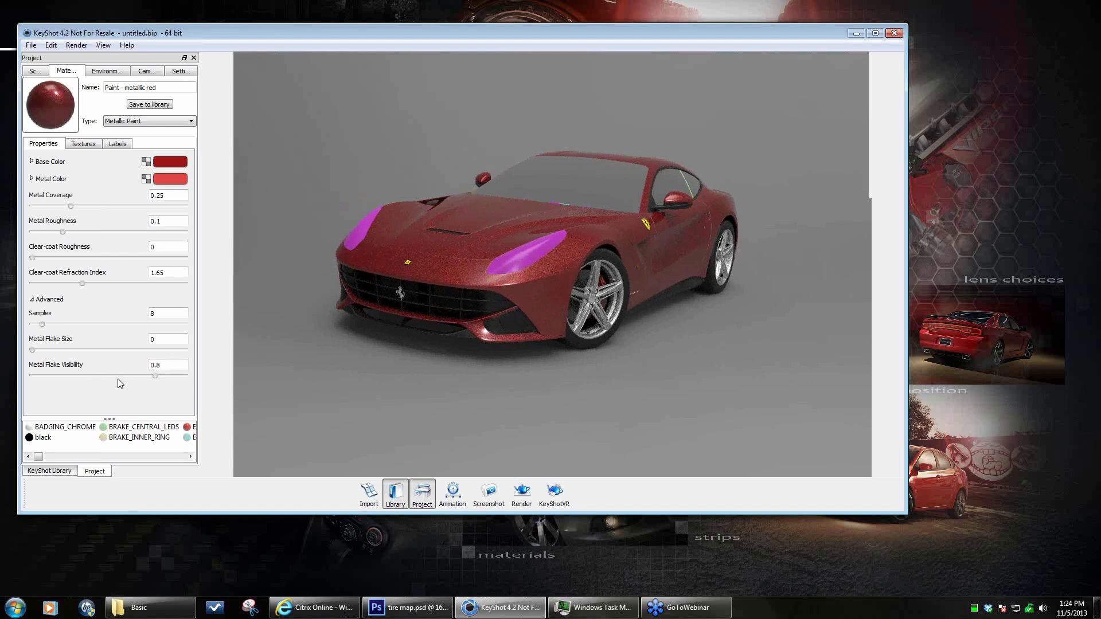
- Set the body paint's flake visibility to 0, metal roughness to 0.14, metal coverage to 0.285 and metal color to HSV 359, 100, 54
drag(156, 376, 32, 376)
drag(65, 232, 74, 206)
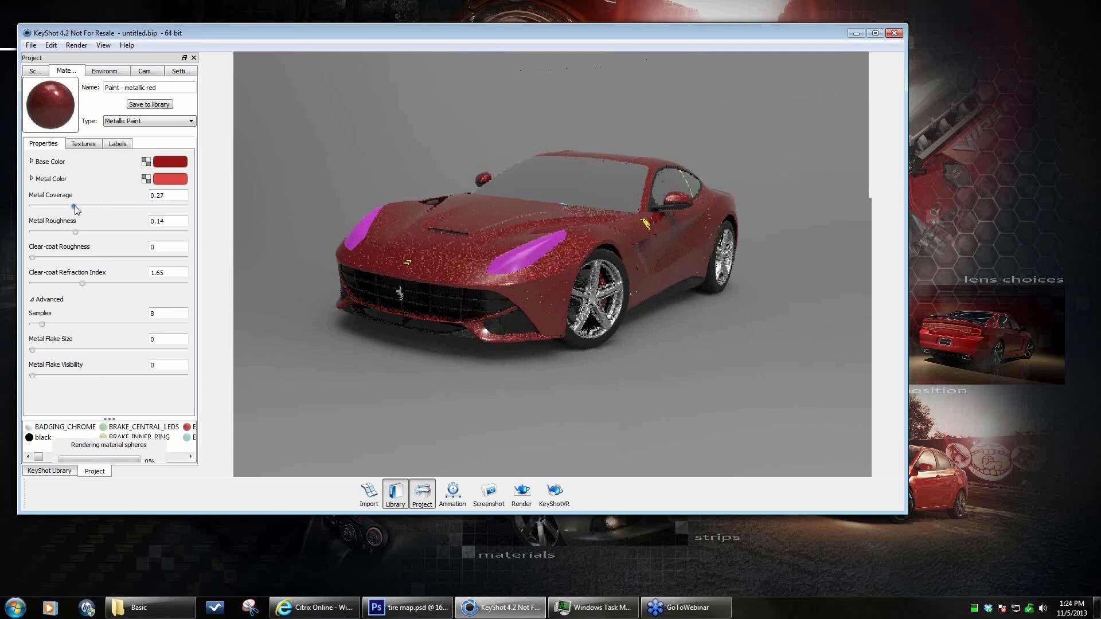
click(169, 178)
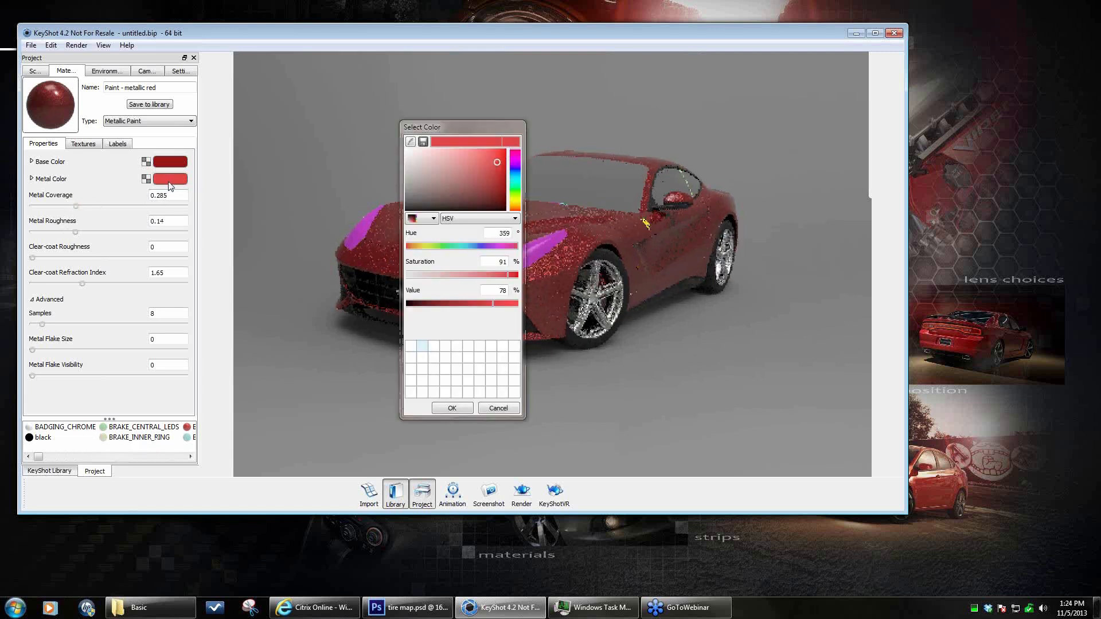
drag(499, 163, 506, 177)
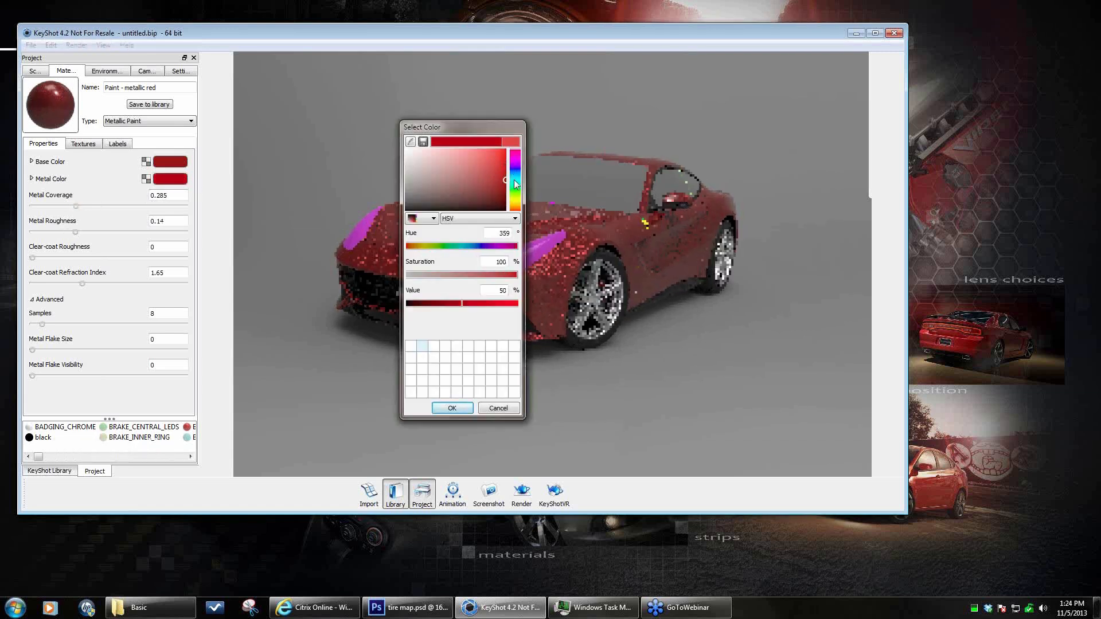
mouse_move(483, 128)
mouse_down()
mouse_move(464, 136)
mouse_move(795, 191)
mouse_move(813, 153)
mouse_up()
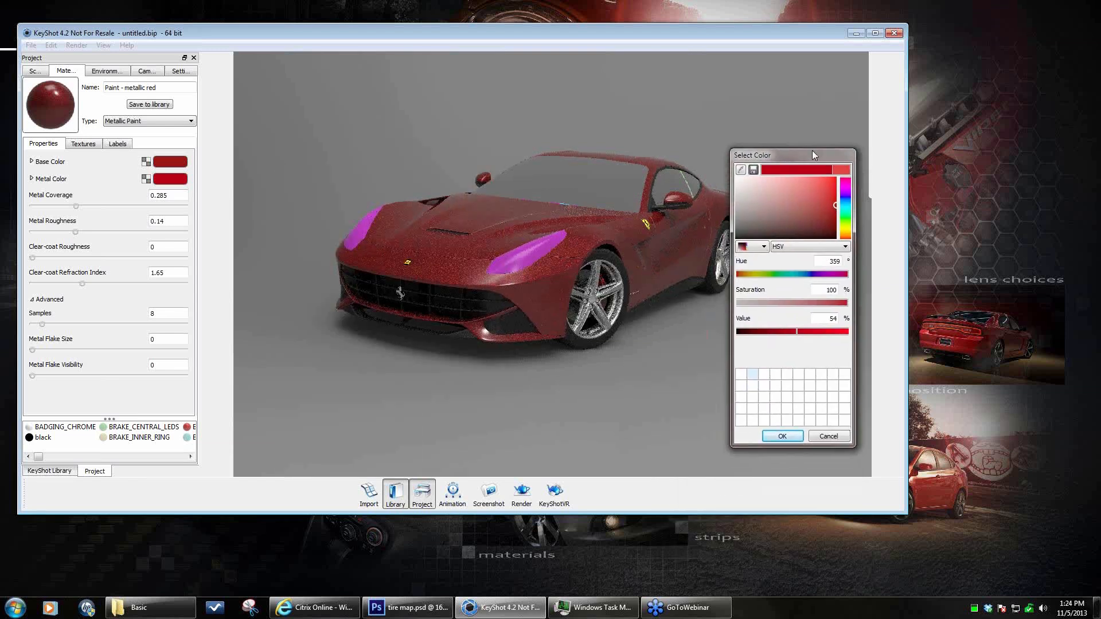
click(783, 437)
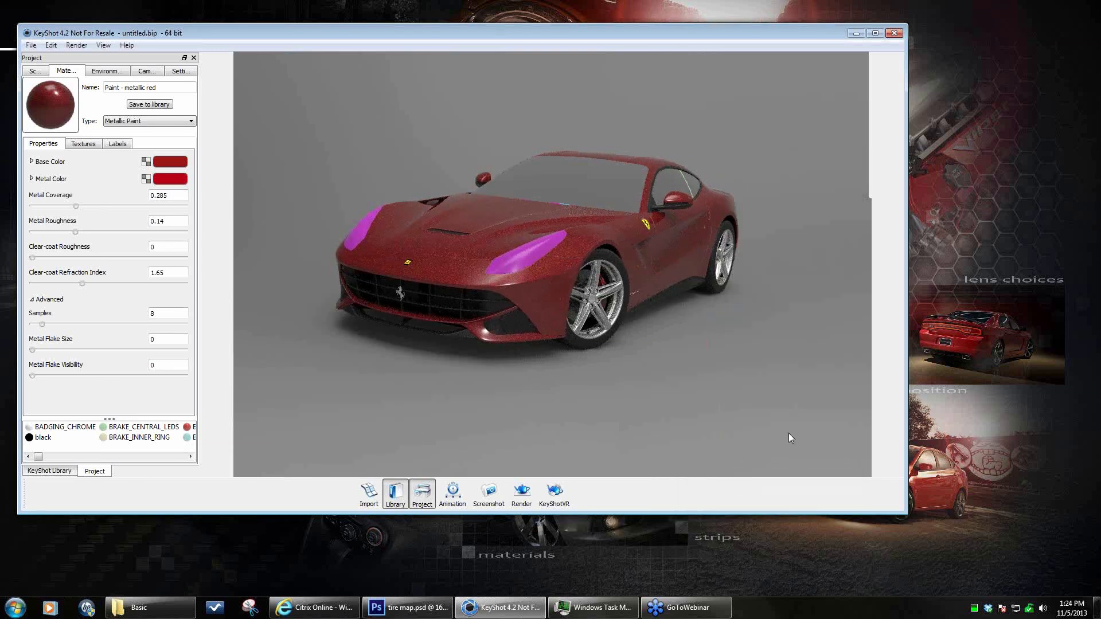
- Set the body paint's clear-coat refraction index to 1.786 and darken its metal color to a value of about 39%
mouse_move(82, 284)
mouse_down()
mouse_move(111, 283)
mouse_move(94, 283)
mouse_up()
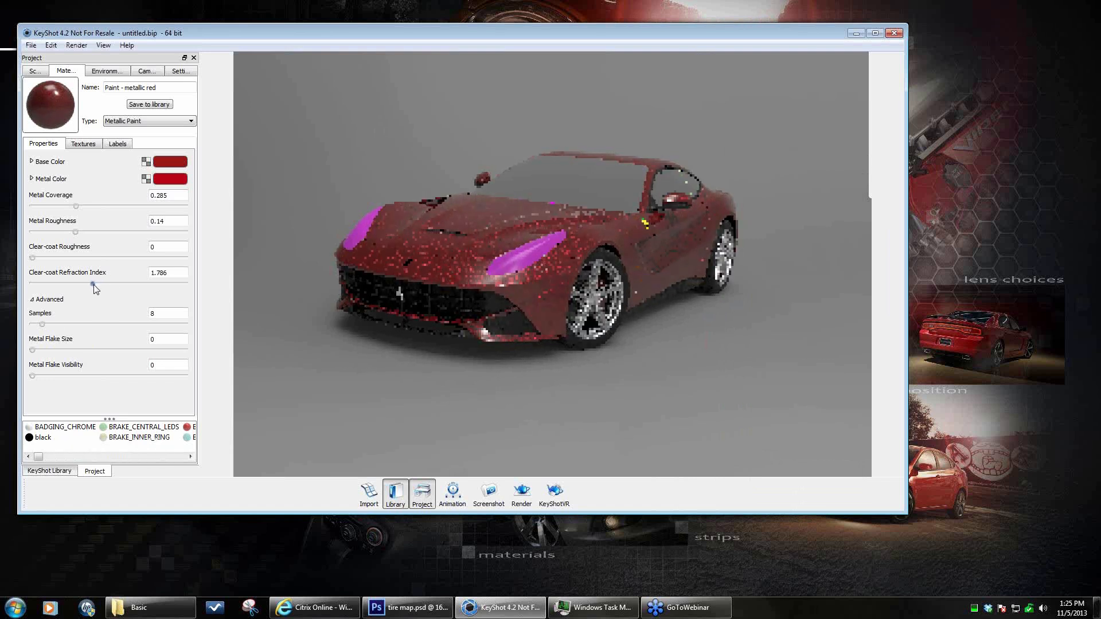
click(167, 180)
drag(468, 304, 446, 306)
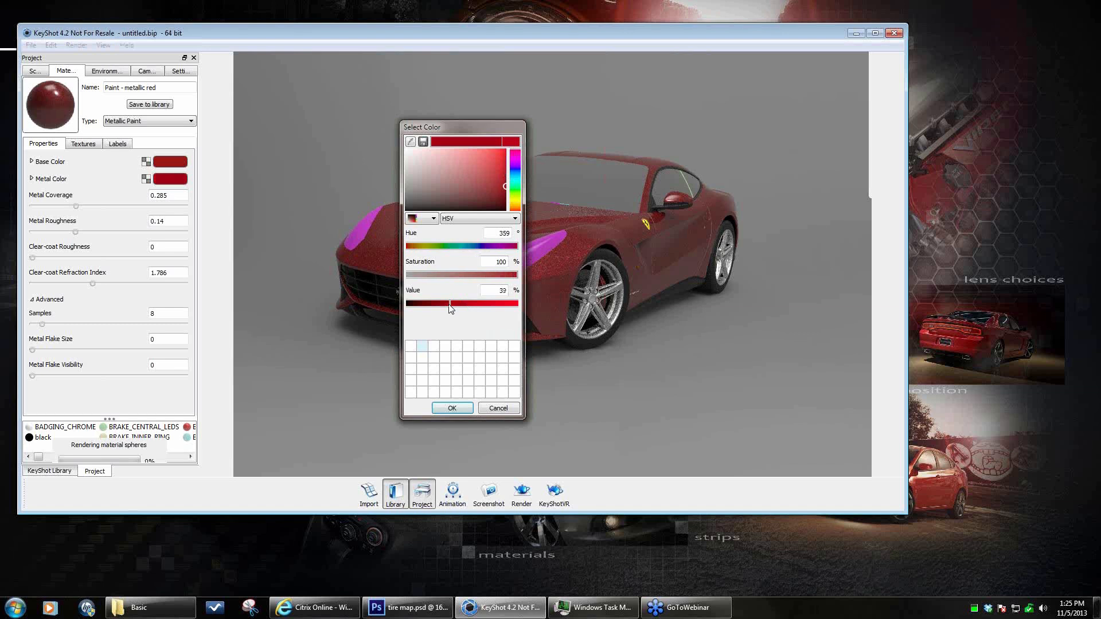
click(456, 408)
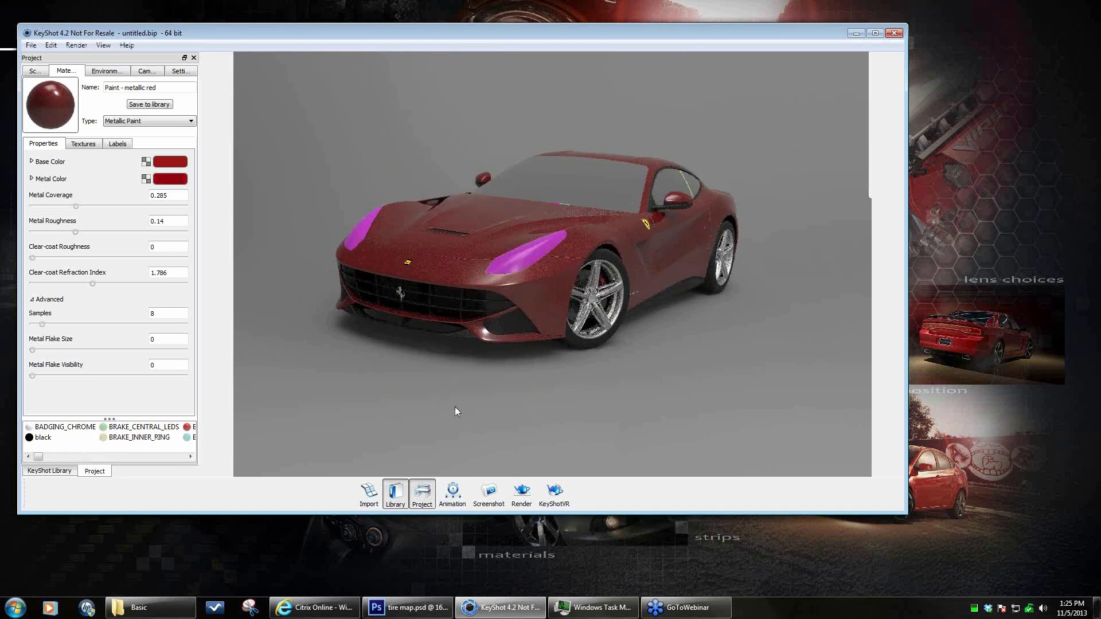
drag(741, 350, 683, 373)
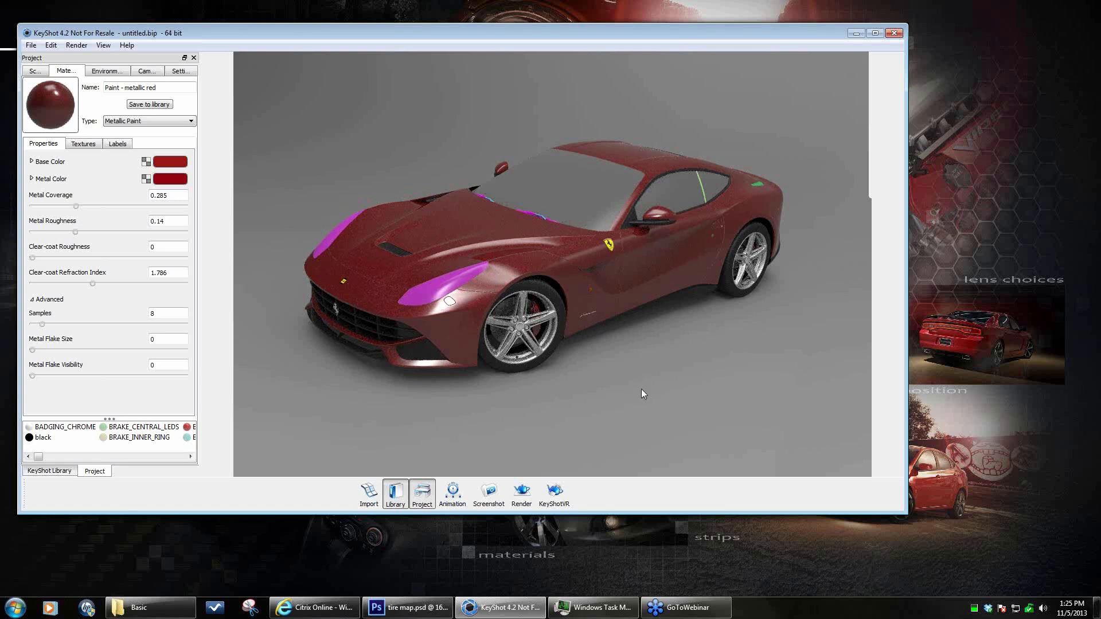
mouse_move(646, 388)
mouse_down()
mouse_move(779, 367)
mouse_move(651, 383)
mouse_up()
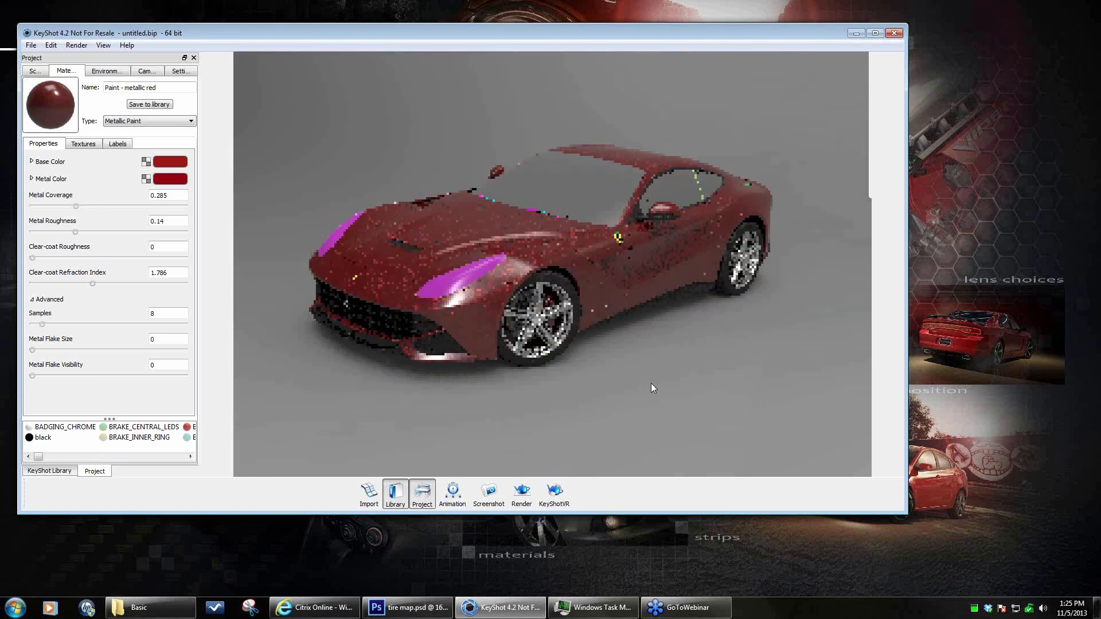
- Try the gloss red paint from the Basic gloss paints on the car body with a refraction index of 1.51
click(189, 121)
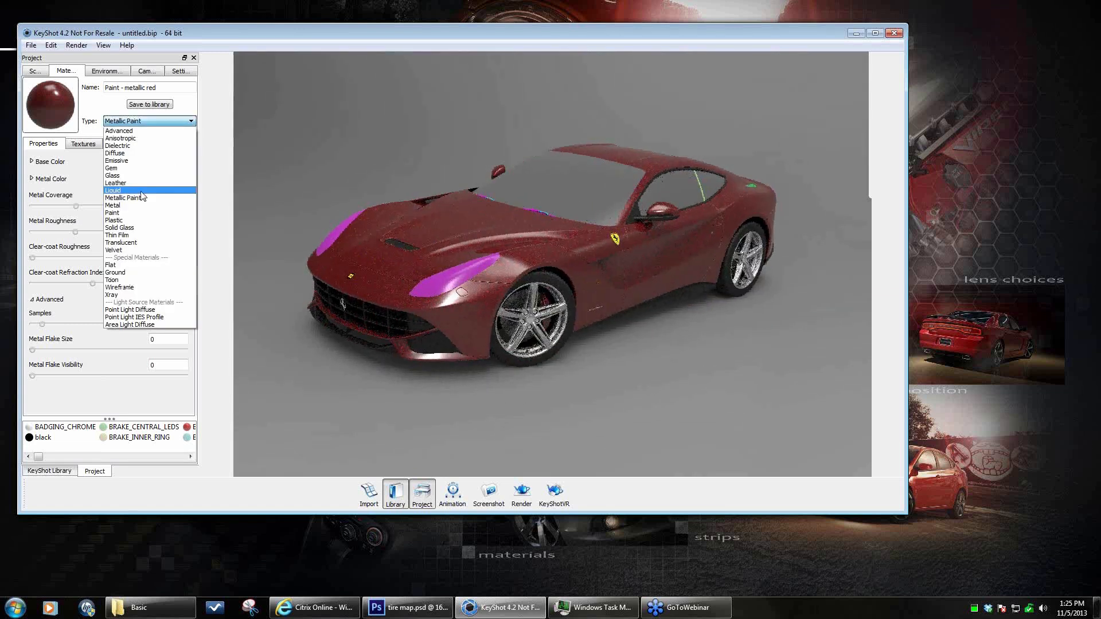
click(325, 140)
click(58, 471)
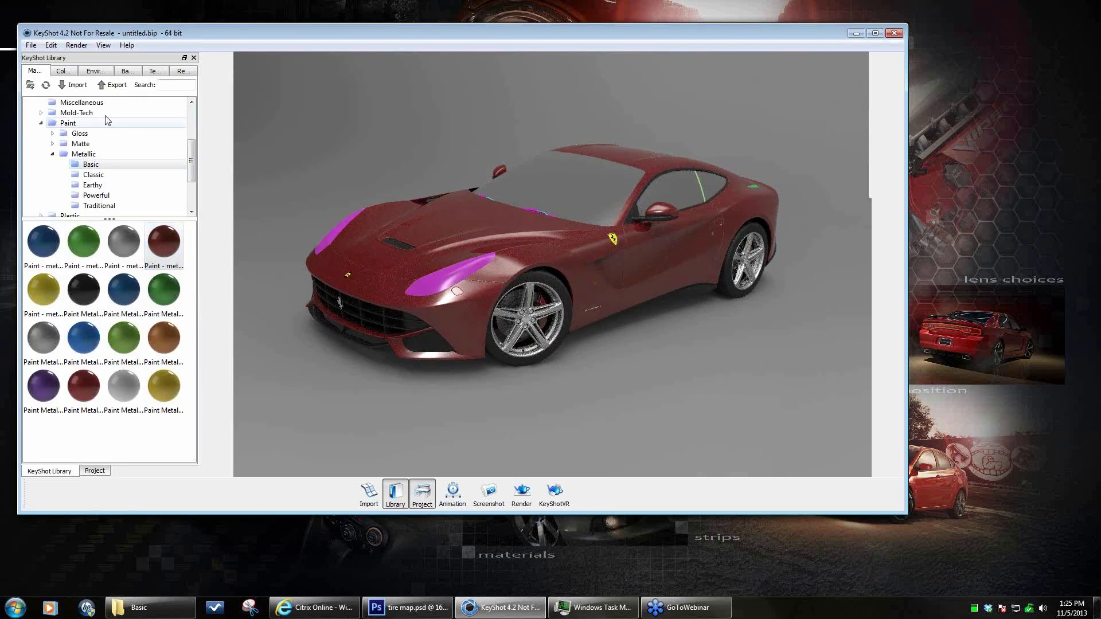
click(52, 133)
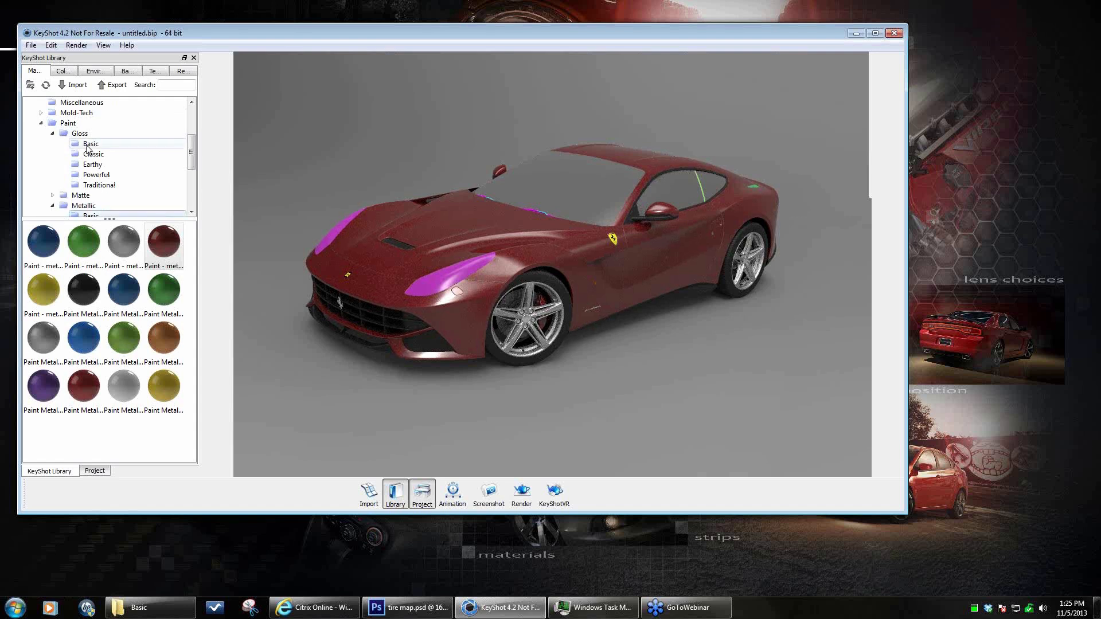
click(91, 144)
mouse_move(36, 293)
mouse_down()
mouse_move(549, 263)
mouse_move(546, 253)
mouse_up()
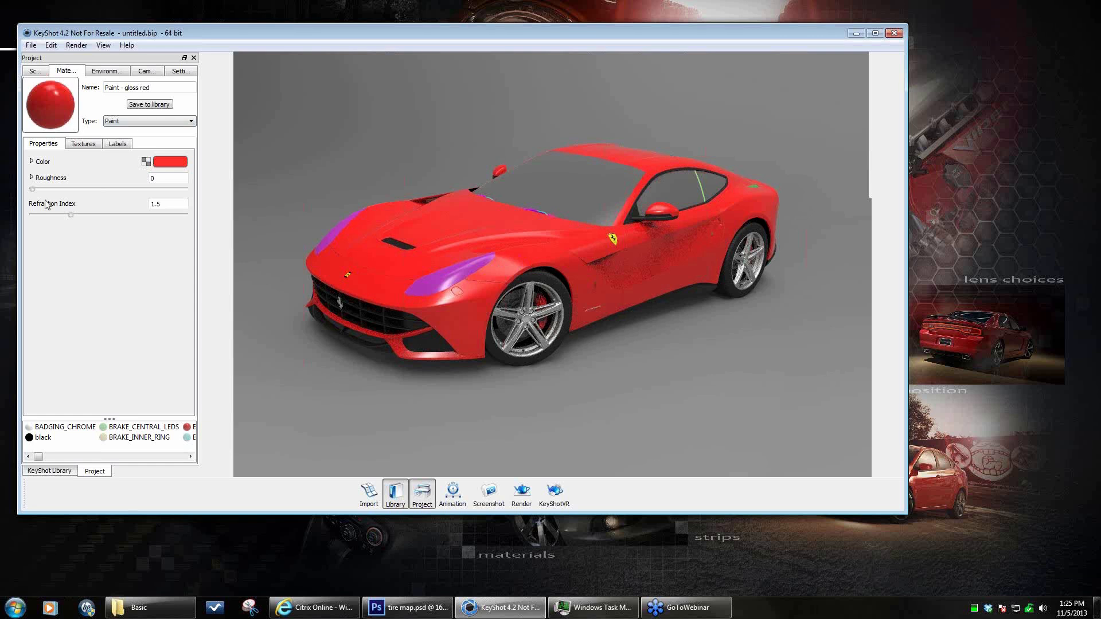
mouse_move(73, 216)
mouse_down()
mouse_move(88, 220)
mouse_move(71, 216)
mouse_up()
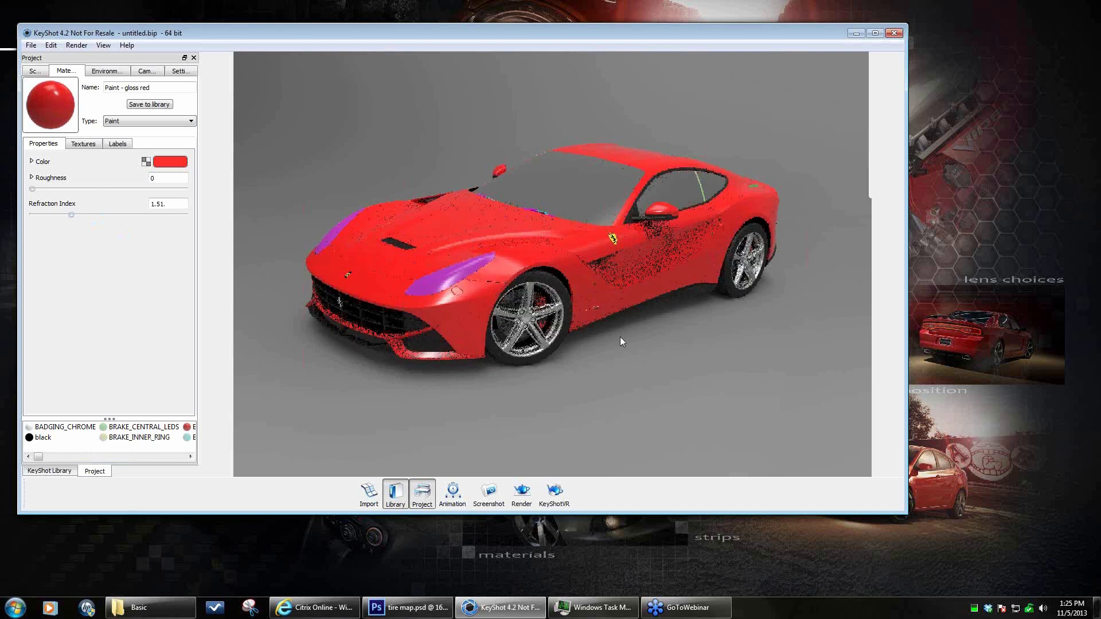
- Replace the gloss paint on the car body with the metallic red from the Basic metallic paints
click(49, 470)
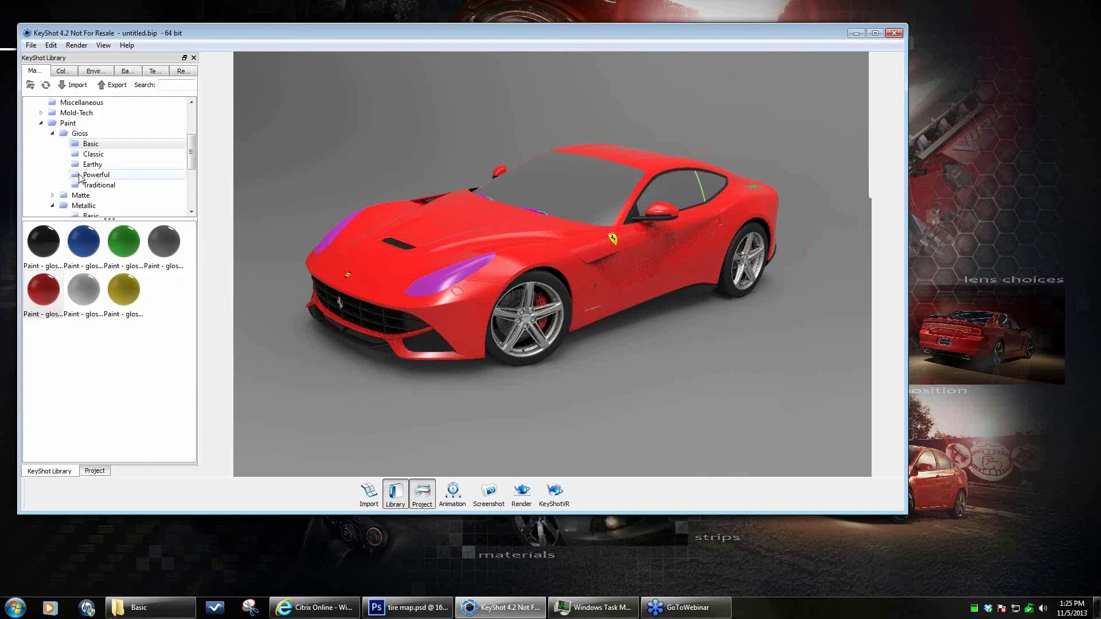
click(53, 133)
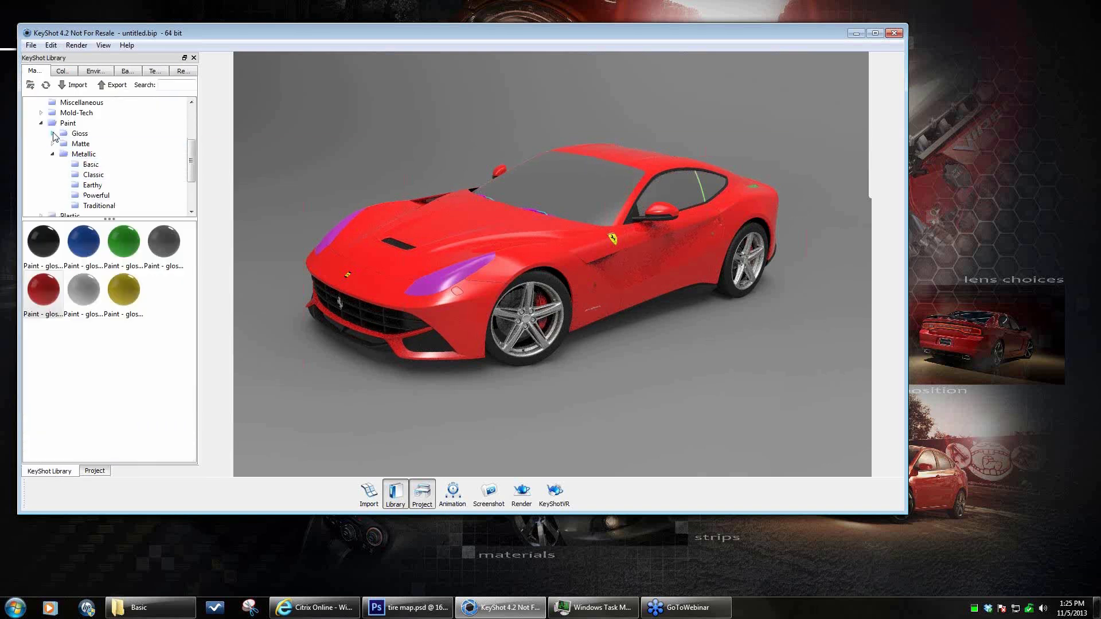
click(90, 164)
drag(162, 240, 533, 253)
double_click(539, 256)
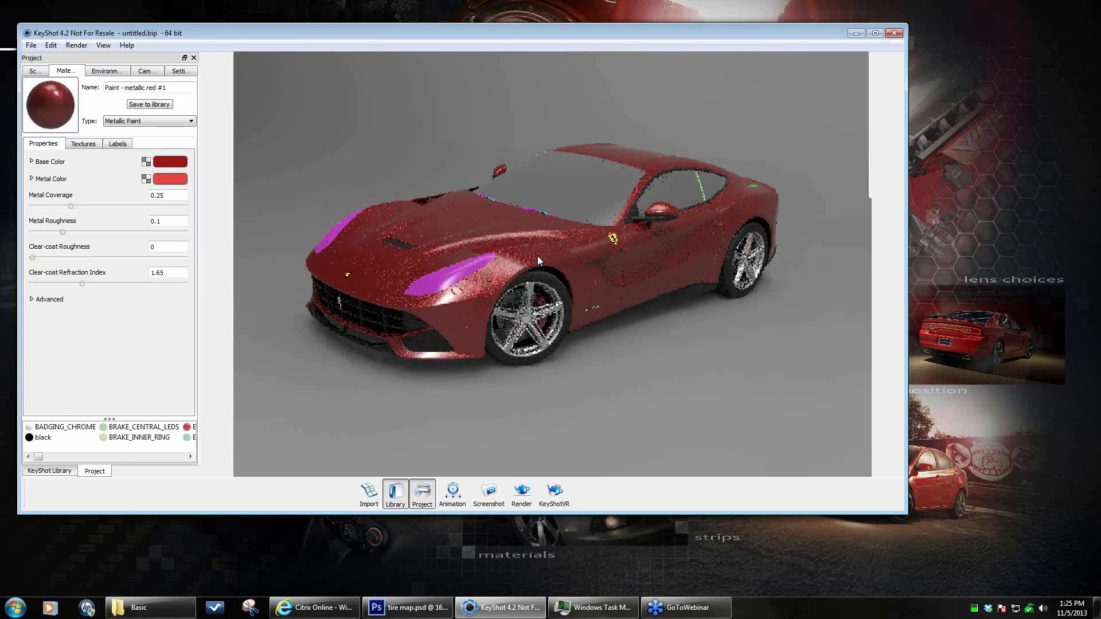
- Apply the colorless glass from the Basic clear glass materials to the windshield
drag(611, 366, 742, 381)
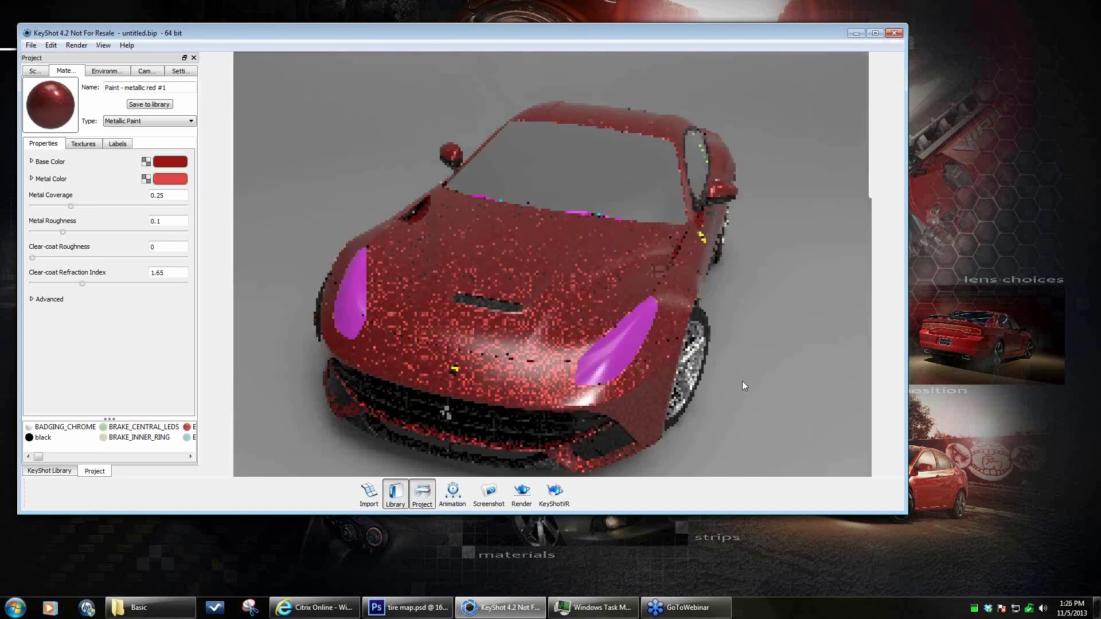
click(41, 92)
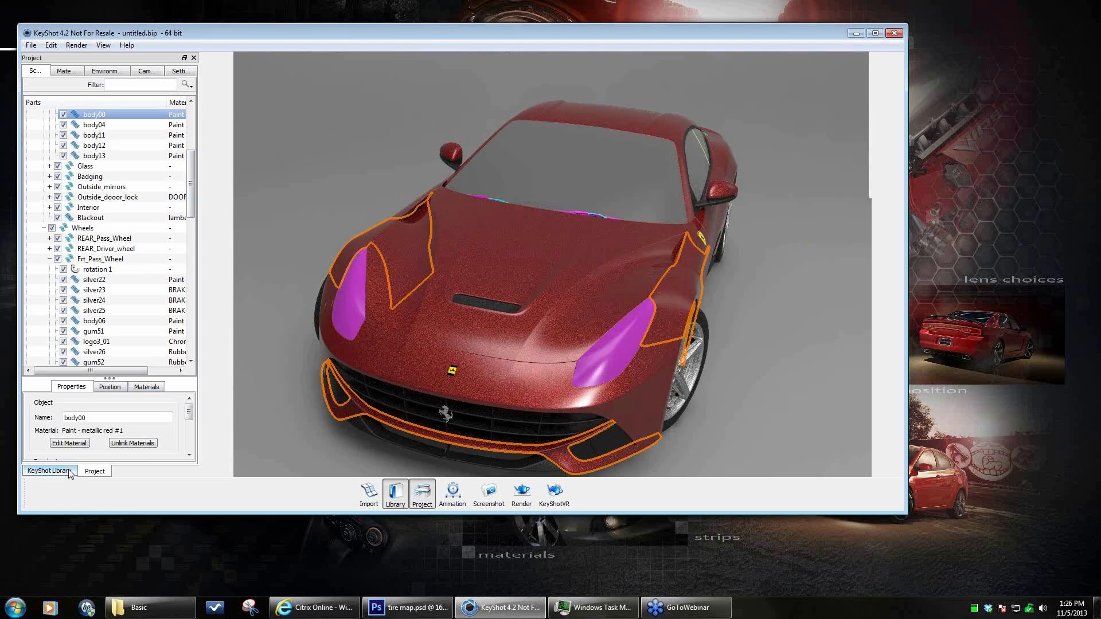
click(49, 471)
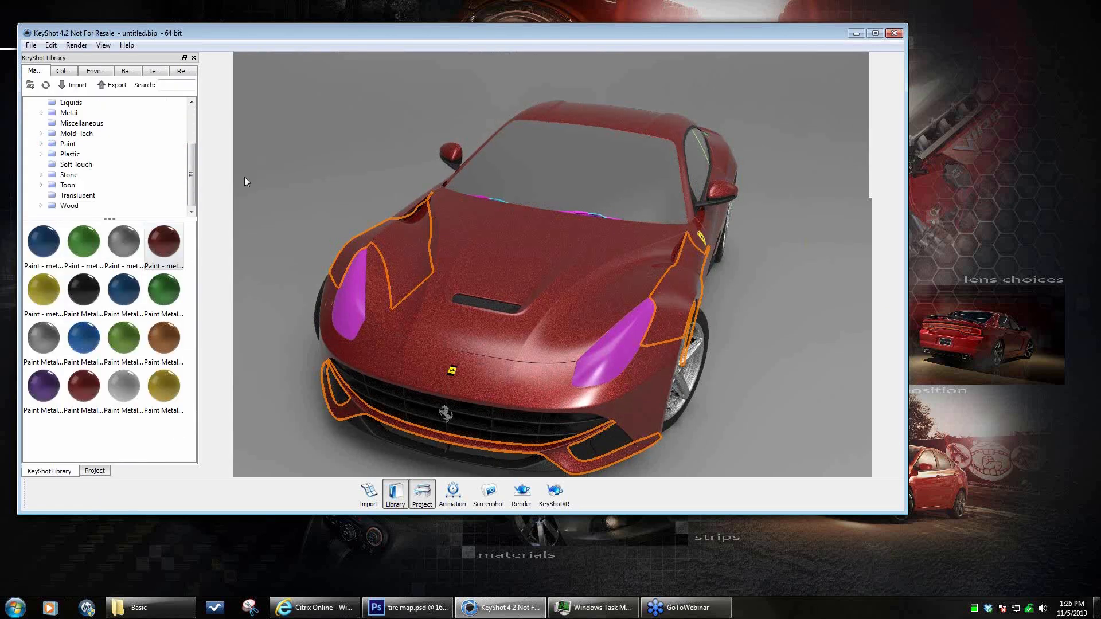
scroll(189, 172, up, 3)
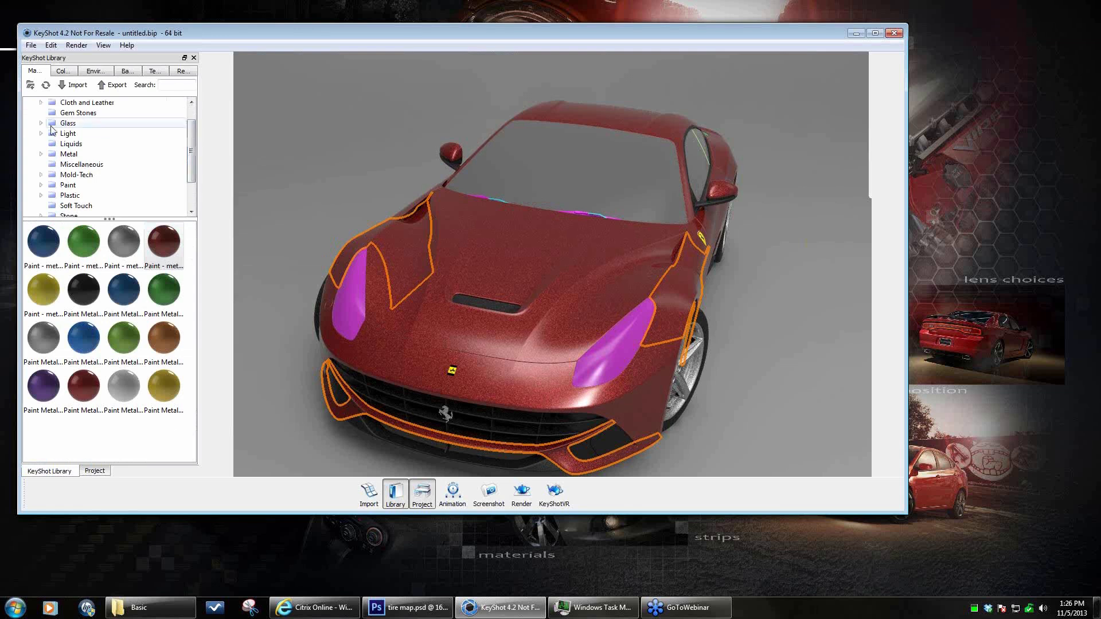
click(43, 123)
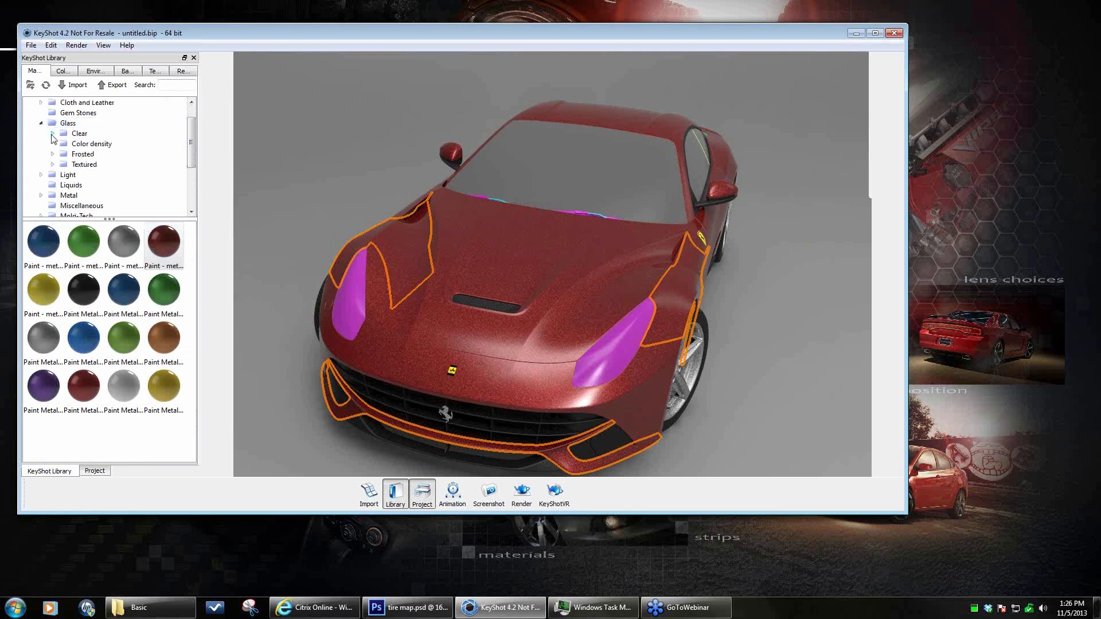
click(53, 133)
click(90, 144)
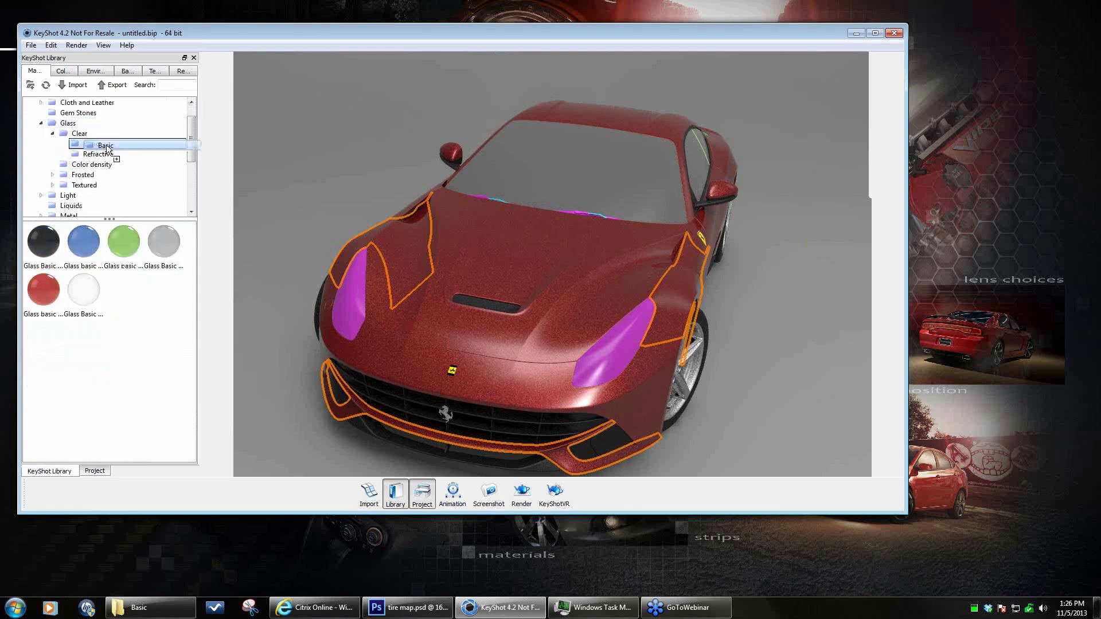
drag(83, 302, 620, 174)
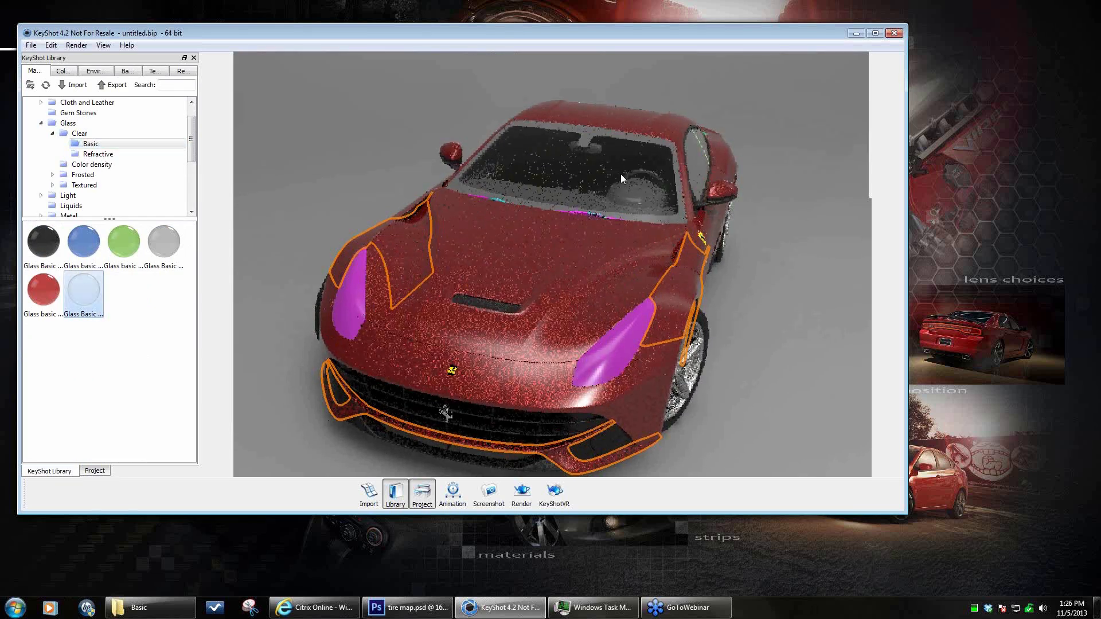
- Tint the windshield glass pale cyan with hue 178°, saturation 11% and value 89%
double_click(621, 174)
click(174, 163)
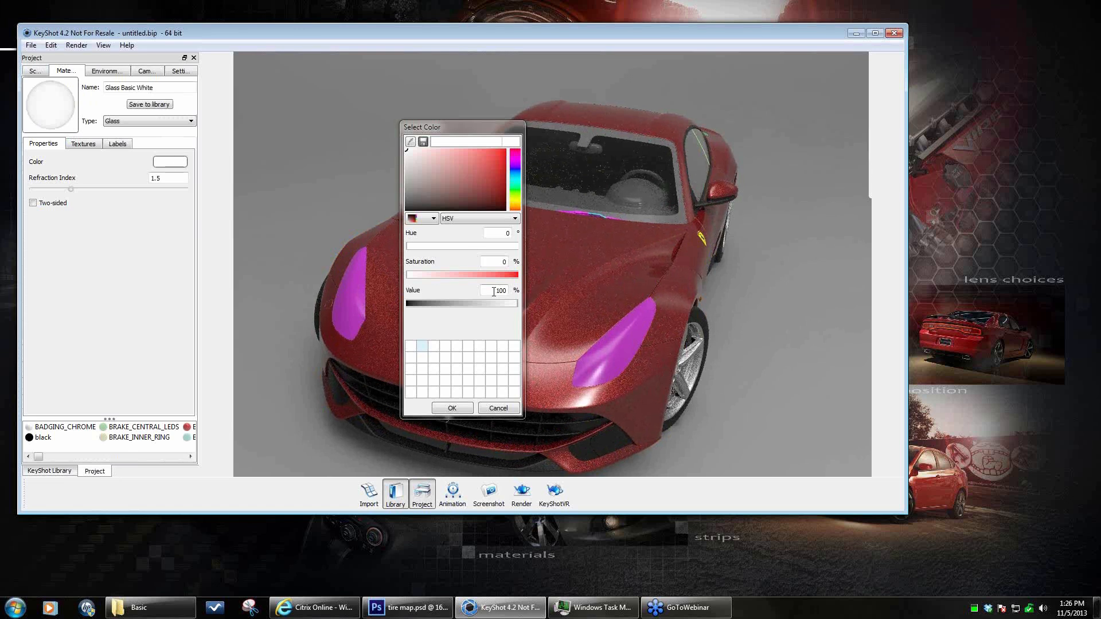
drag(494, 292, 517, 300)
text(90)
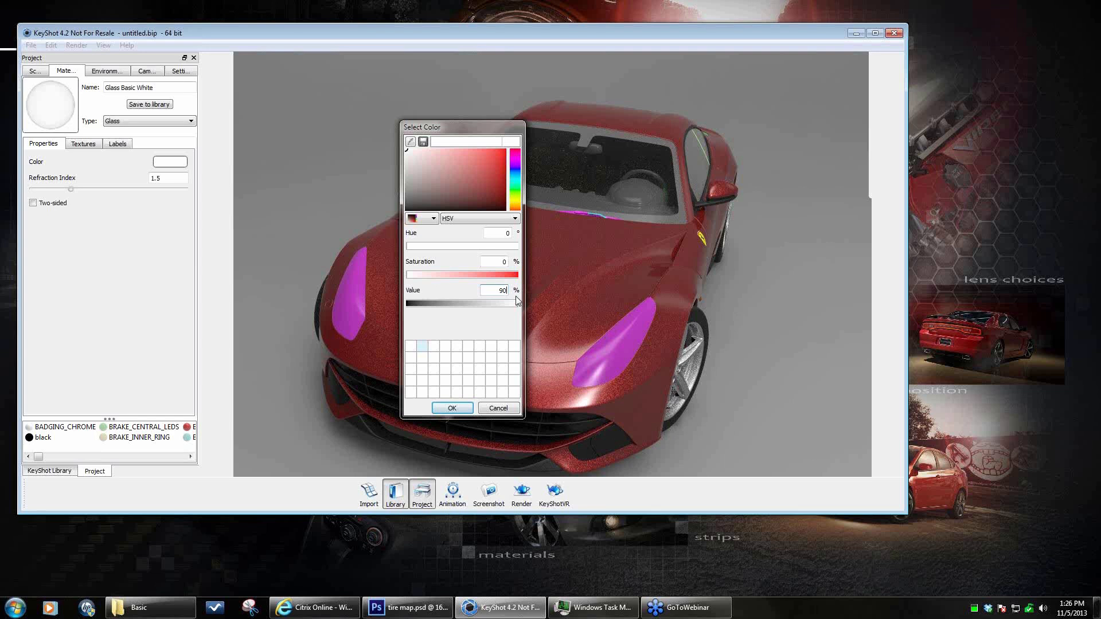
click(514, 180)
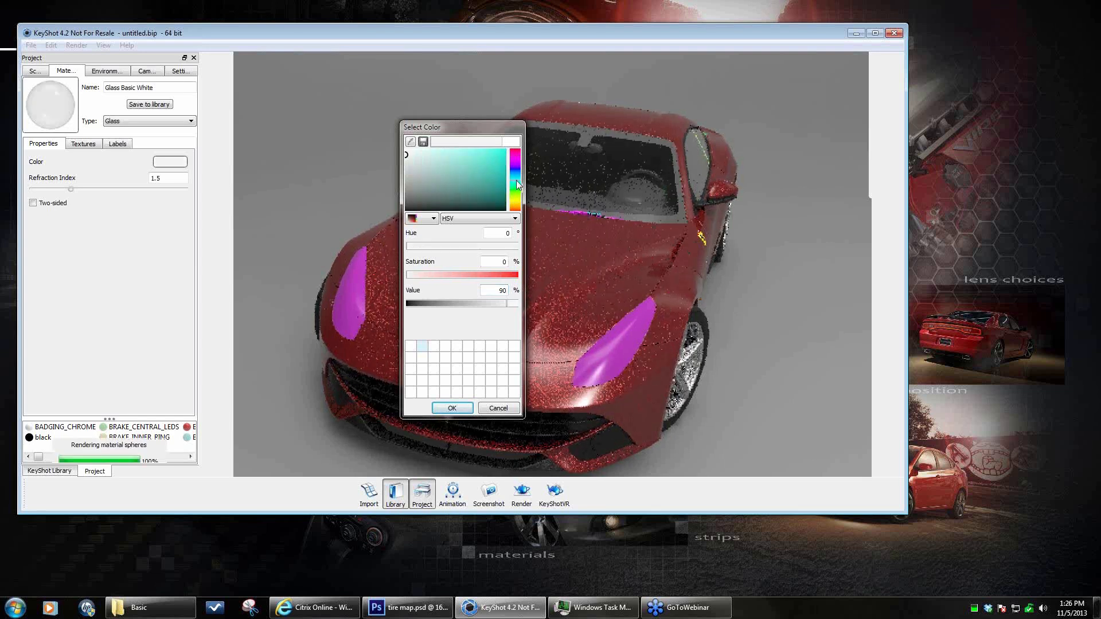
click(415, 158)
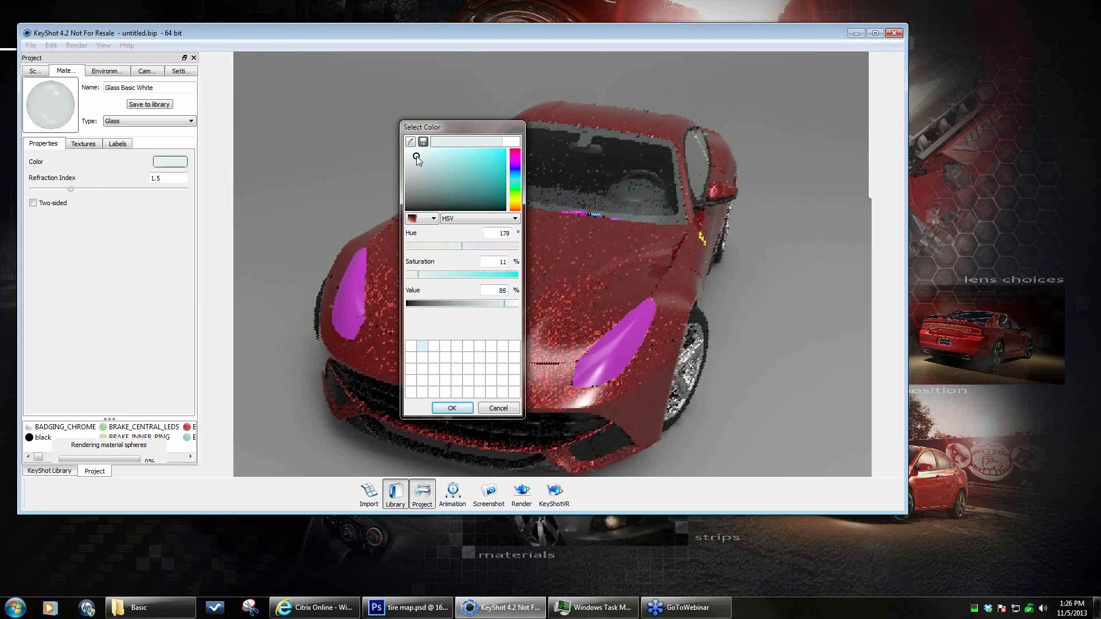
click(452, 408)
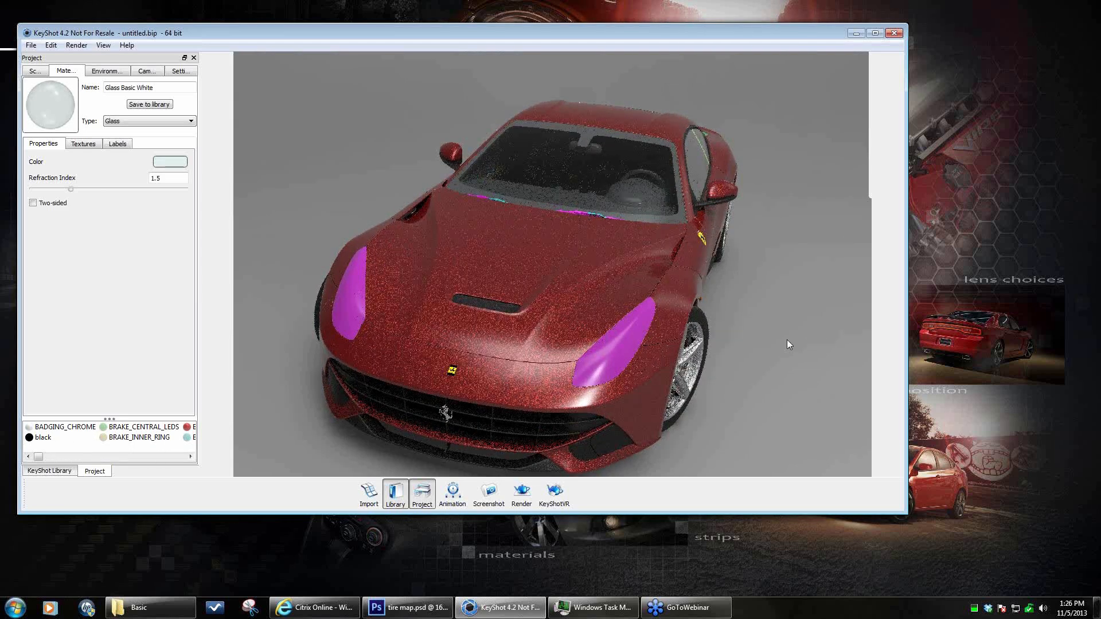
- Darken the tinted windshield glass color to a value of about 29%
drag(787, 340, 598, 174)
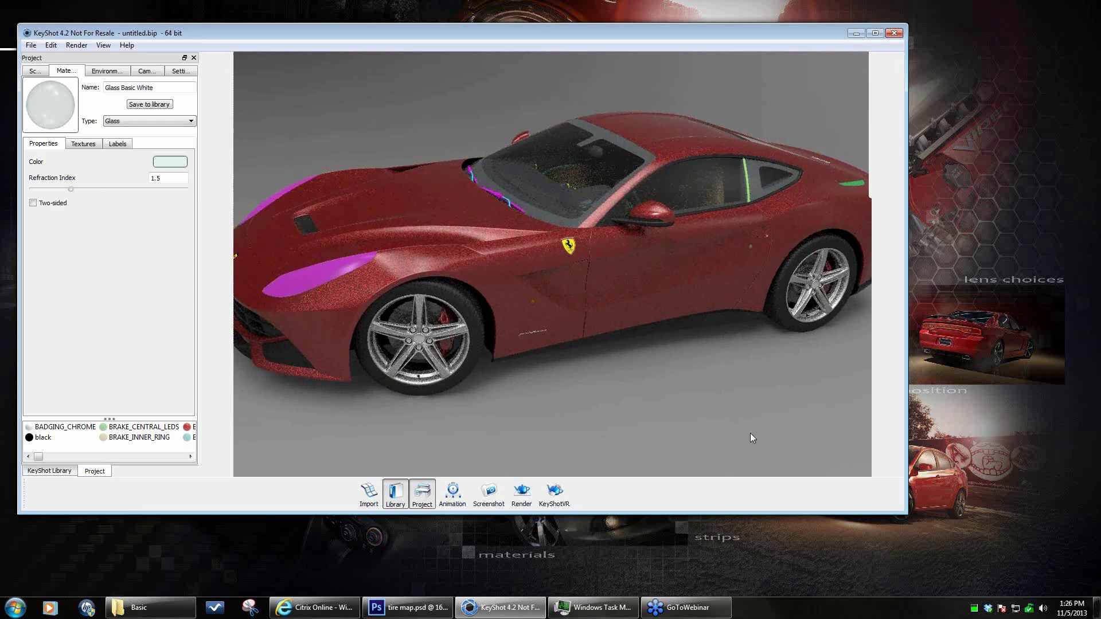
drag(677, 415, 762, 169)
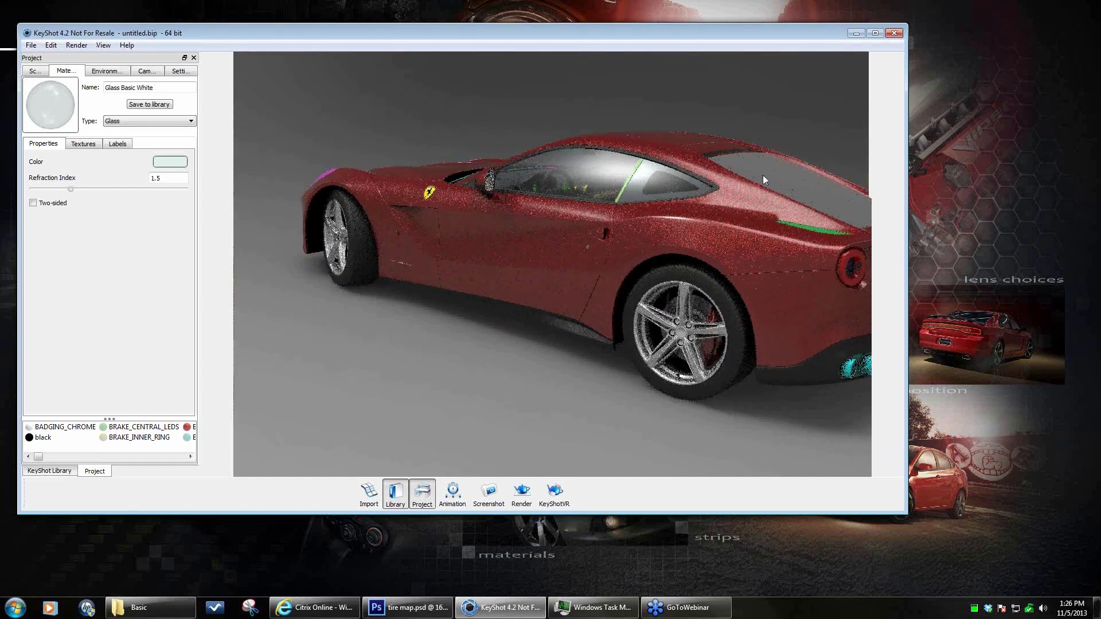
drag(763, 326, 487, 170)
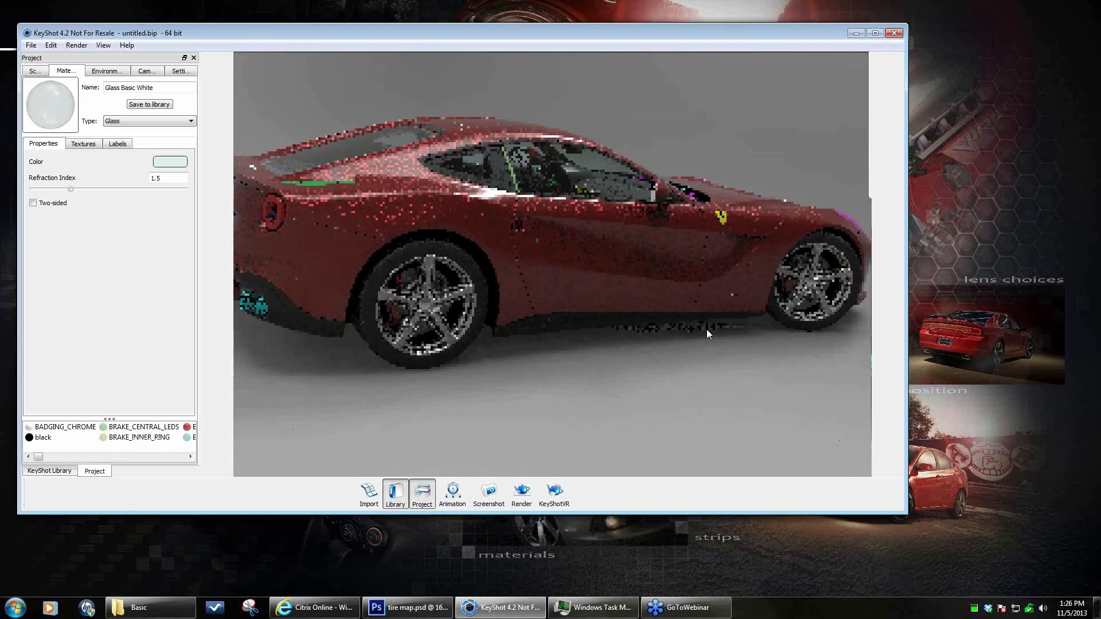
drag(620, 368, 473, 280)
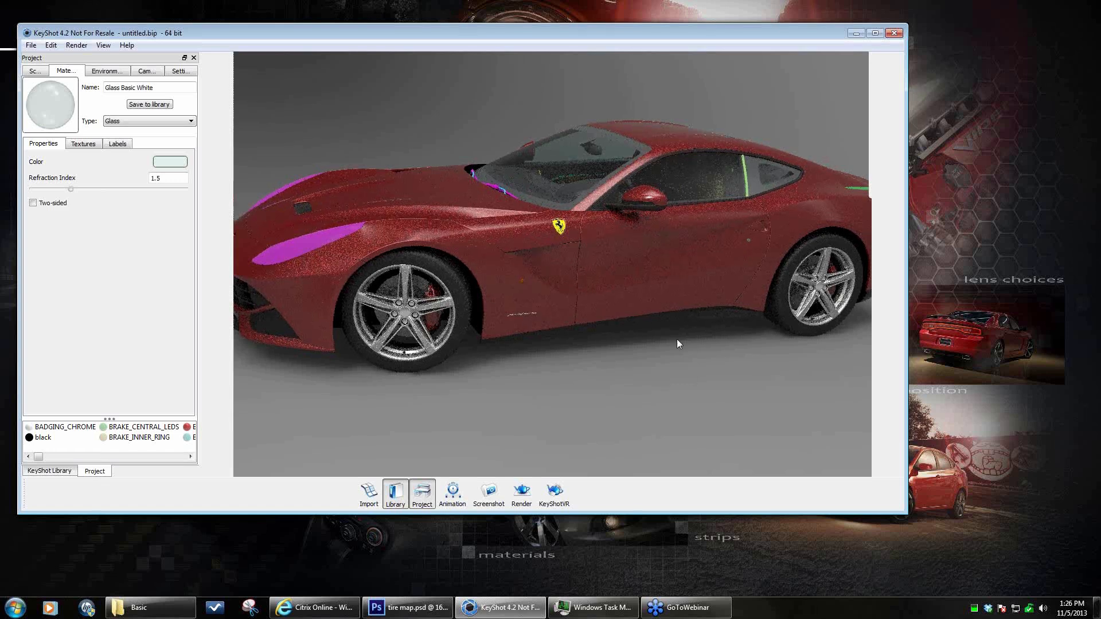
drag(646, 383, 671, 384)
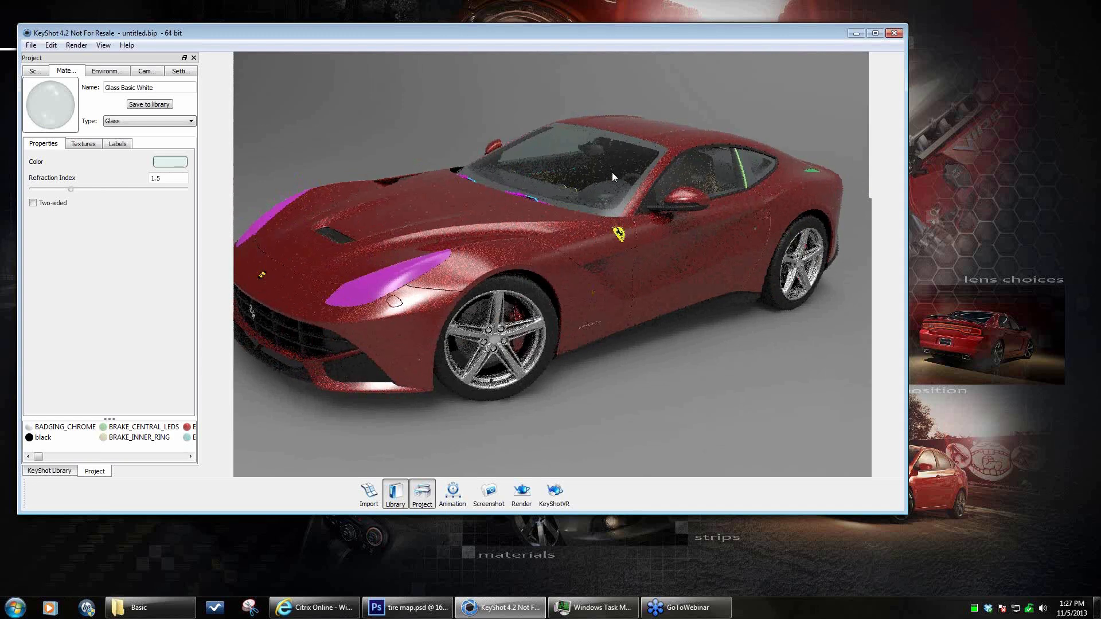
click(171, 163)
drag(507, 304, 441, 310)
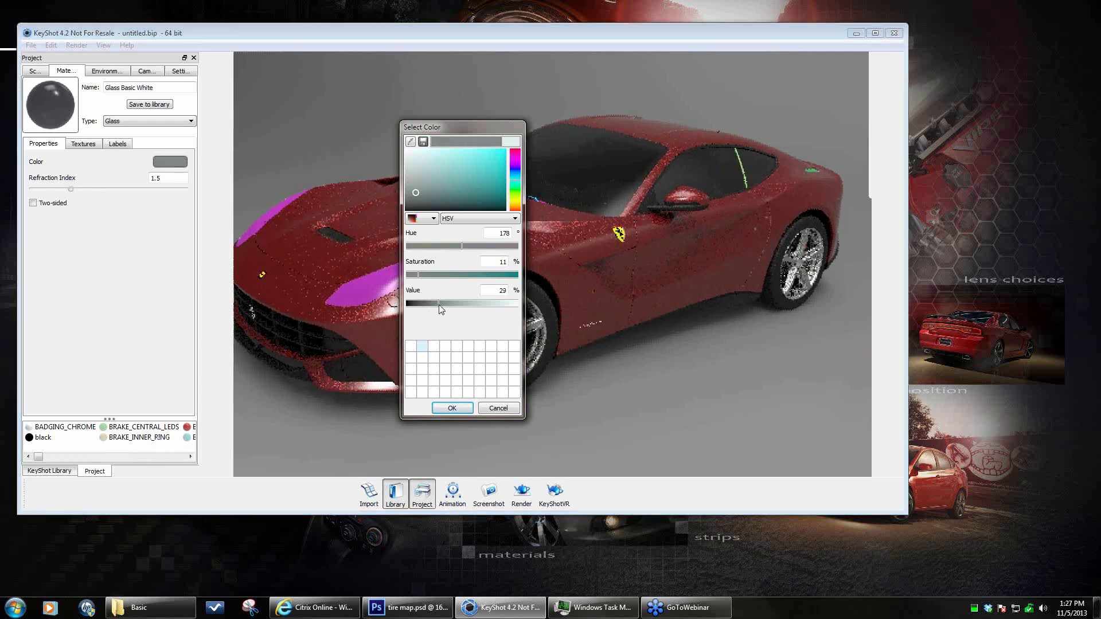
click(453, 408)
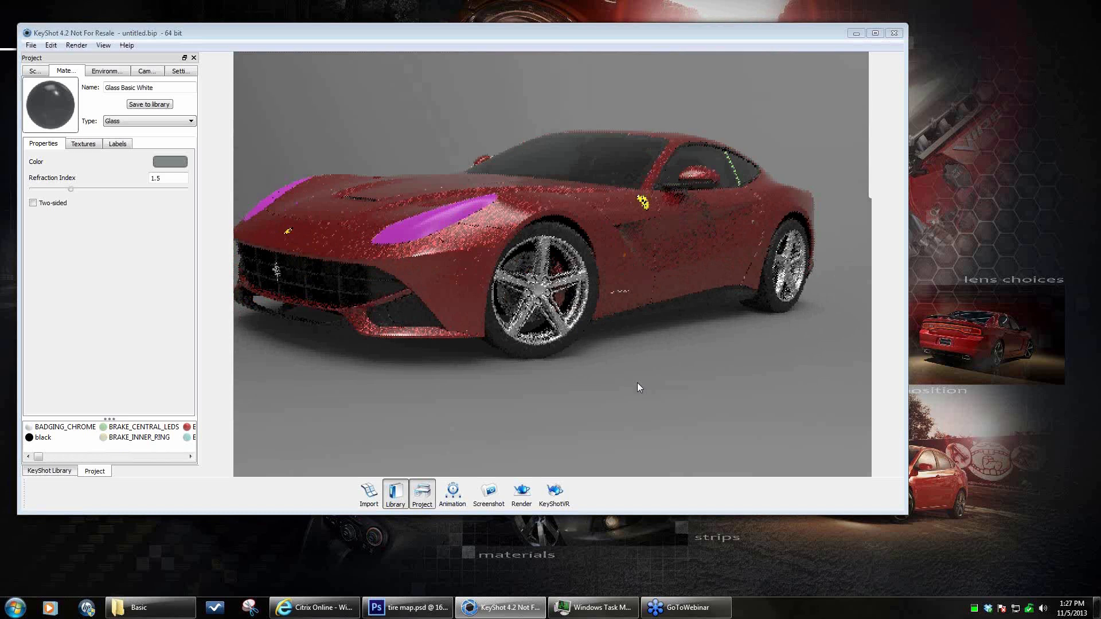
- Apply the black hard rough plastic from the Basic plastics to the green trim strip between the side windows
drag(638, 383, 640, 391)
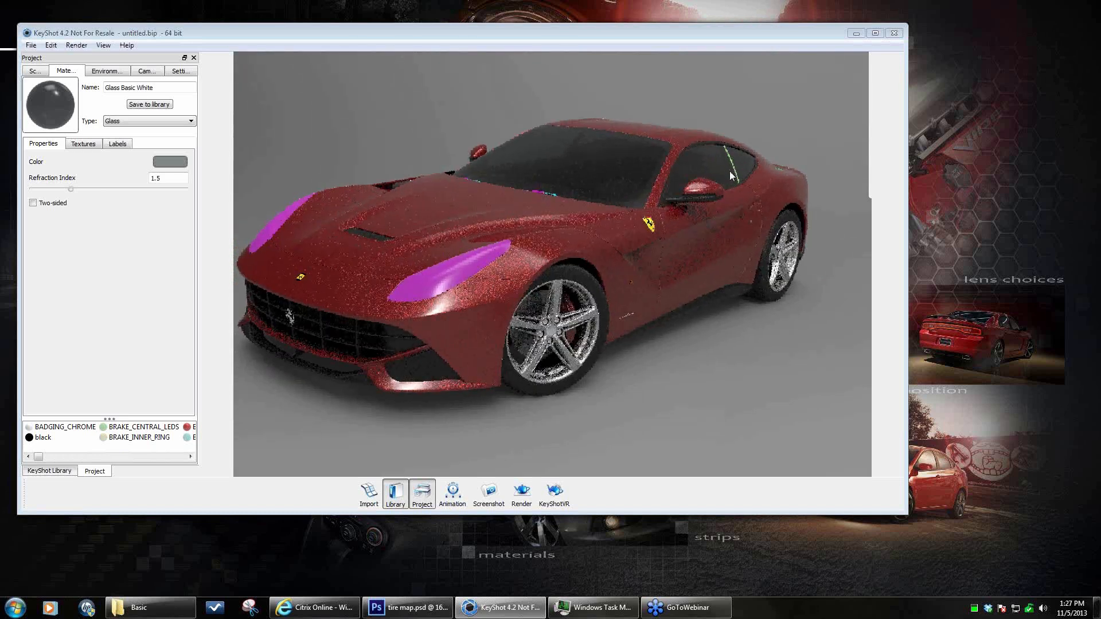
drag(766, 412, 464, 407)
drag(668, 407, 632, 388)
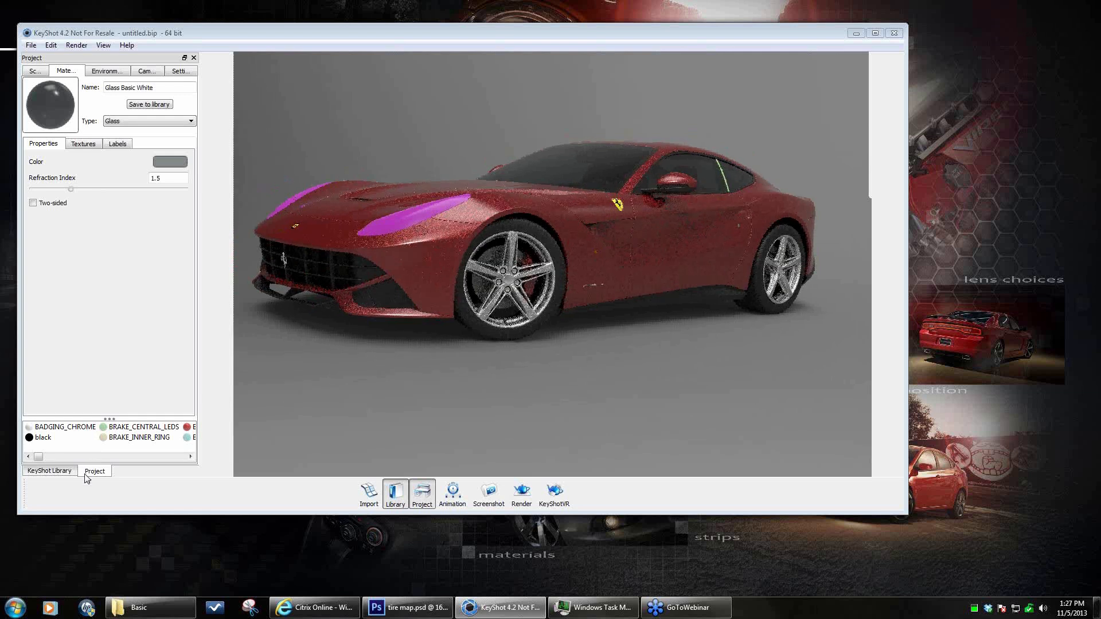
click(58, 471)
scroll(89, 156, up, 1)
scroll(81, 177, down, 1)
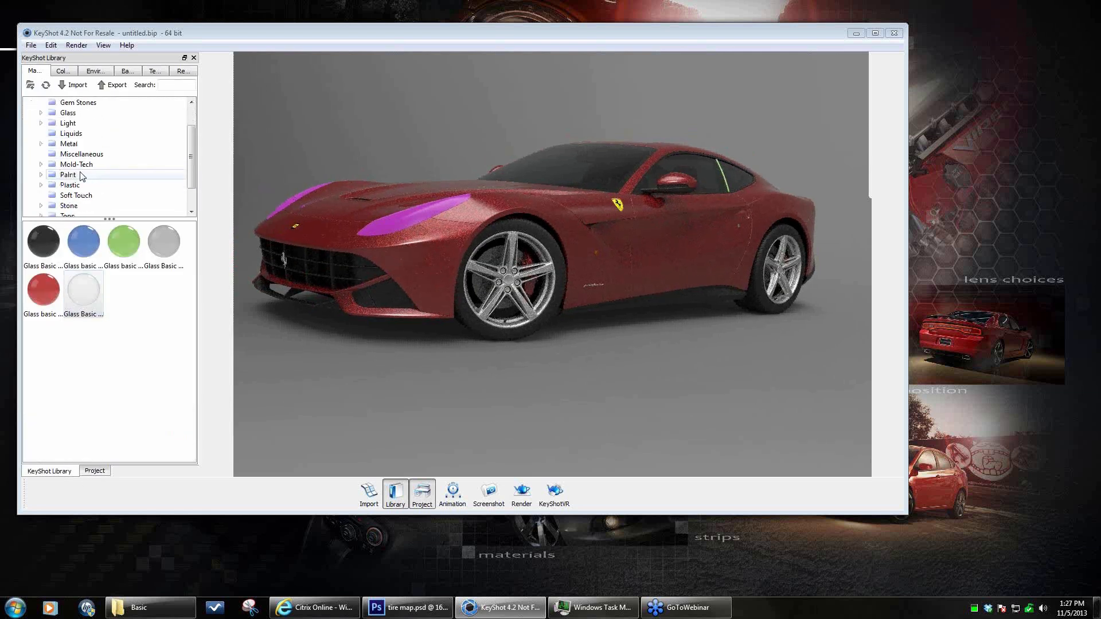
scroll(82, 176, down, 1)
click(42, 154)
click(93, 206)
scroll(98, 201, down, 1)
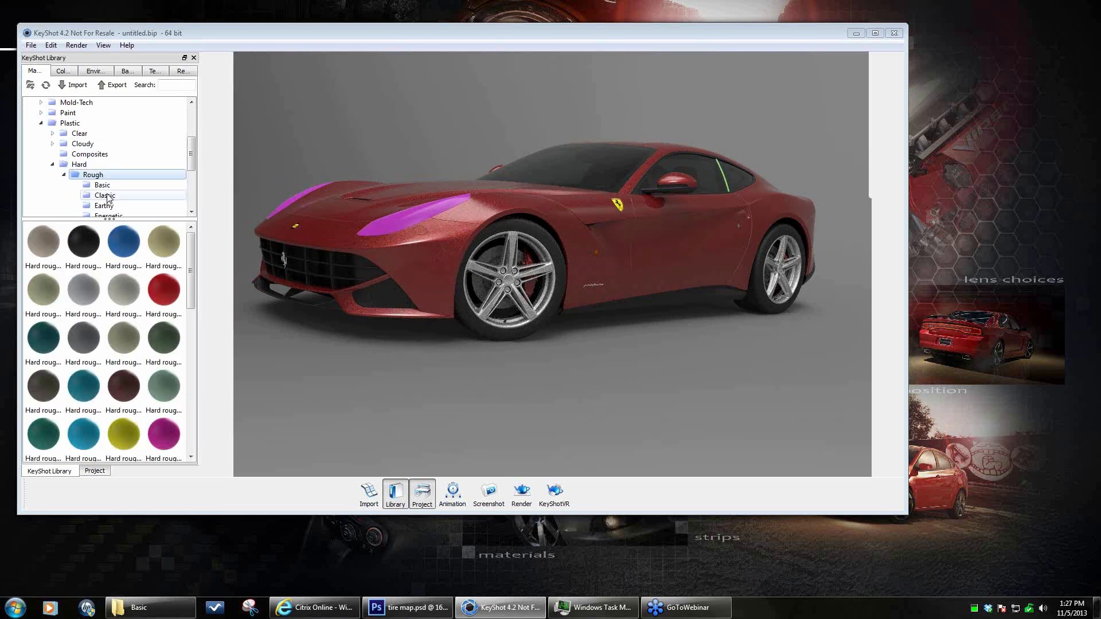
click(103, 187)
drag(43, 241, 728, 188)
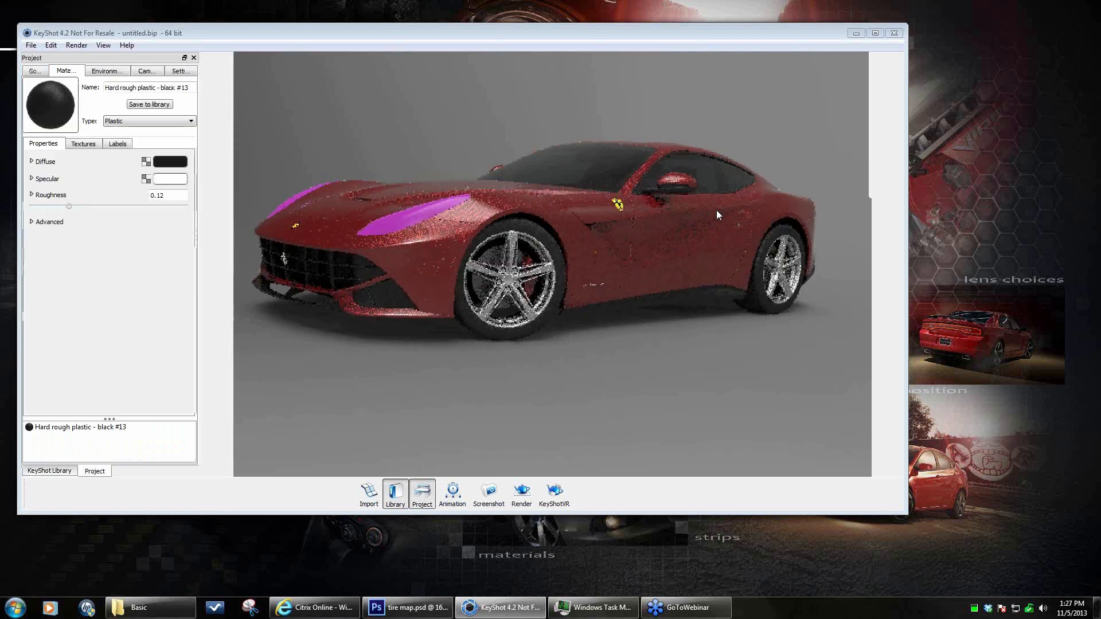
- Apply the basic black hard rough plastic to the cyan and magenta wiper parts below the windshield
drag(644, 370, 416, 313)
scroll(416, 313, up, 5)
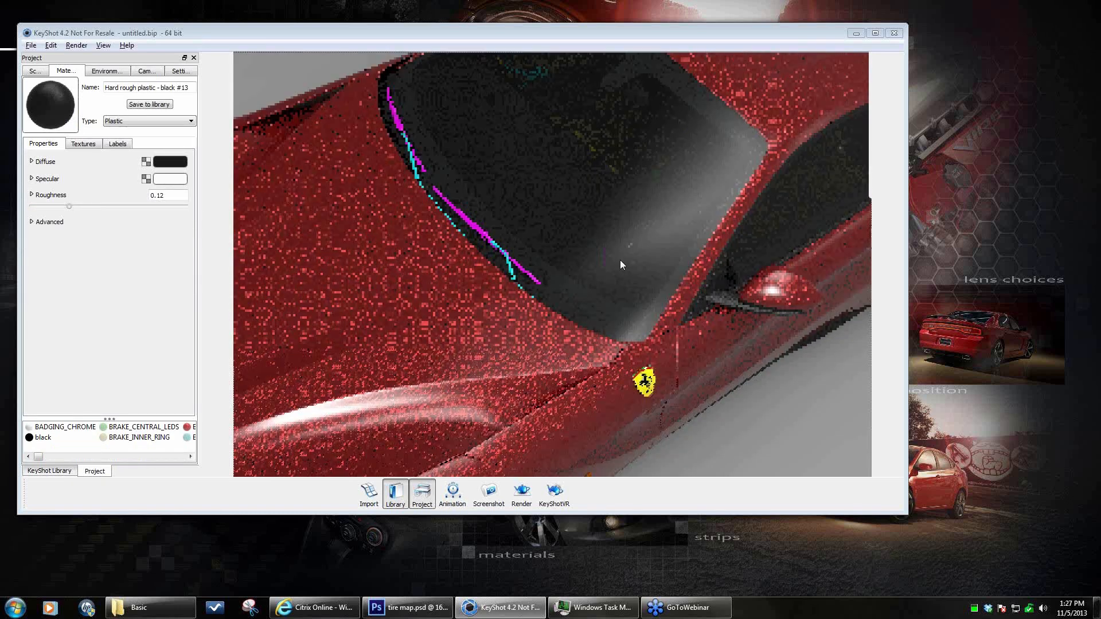
scroll(621, 260, up, 3)
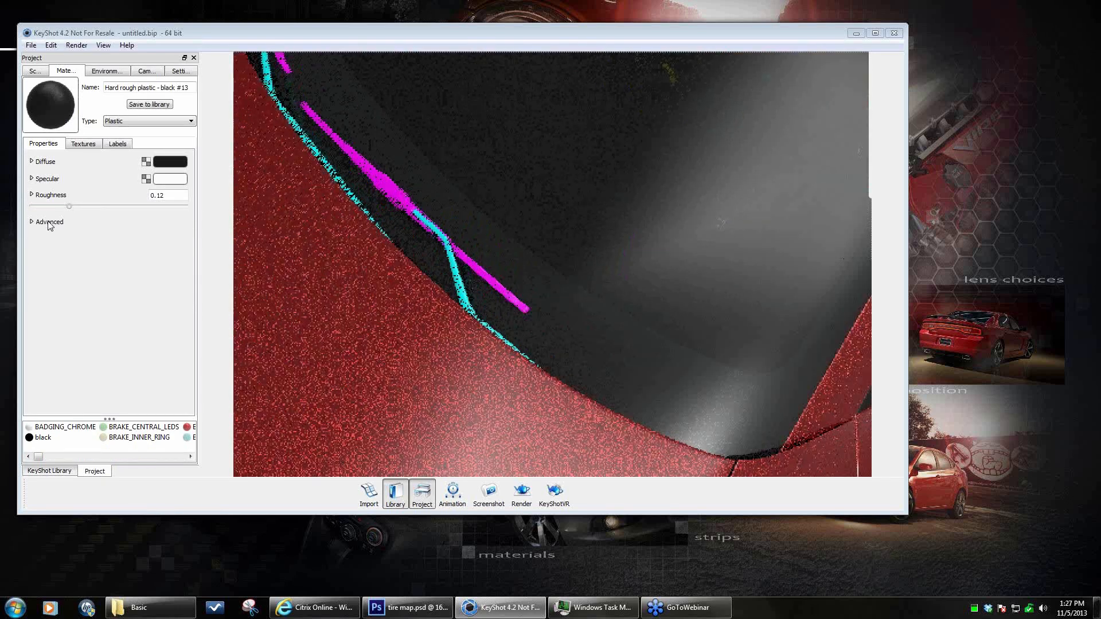
click(101, 471)
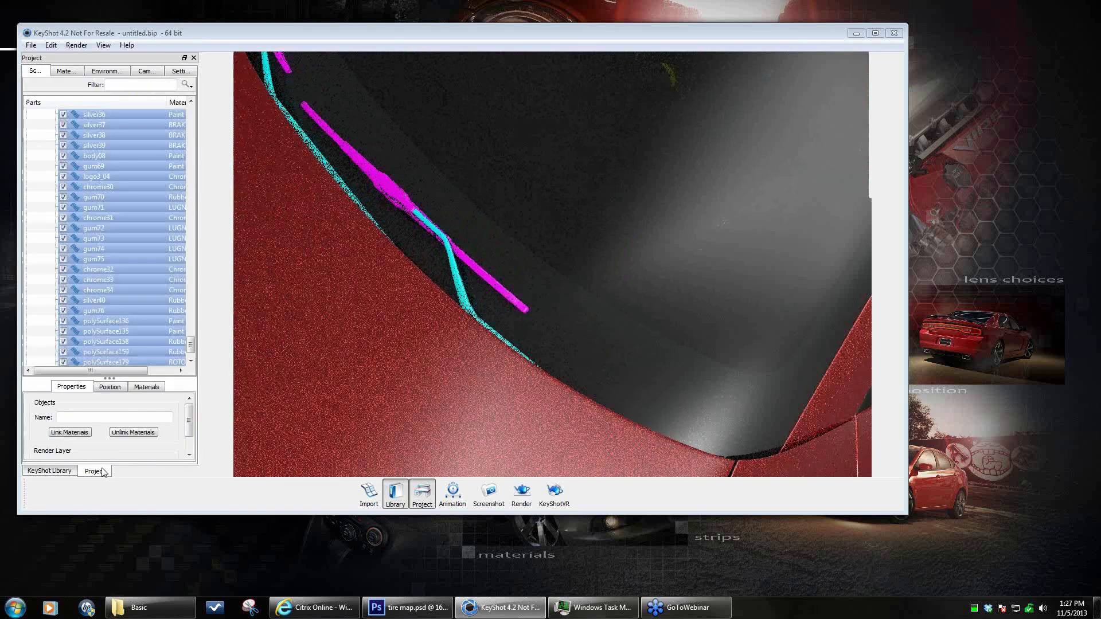
click(49, 471)
drag(46, 241, 462, 297)
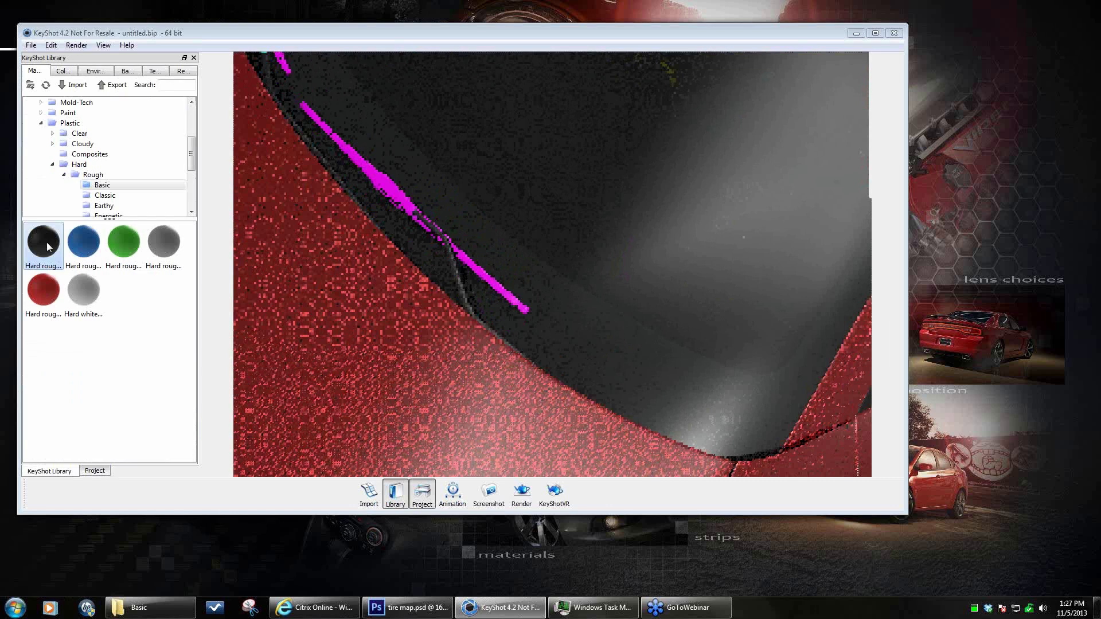
drag(46, 243, 498, 285)
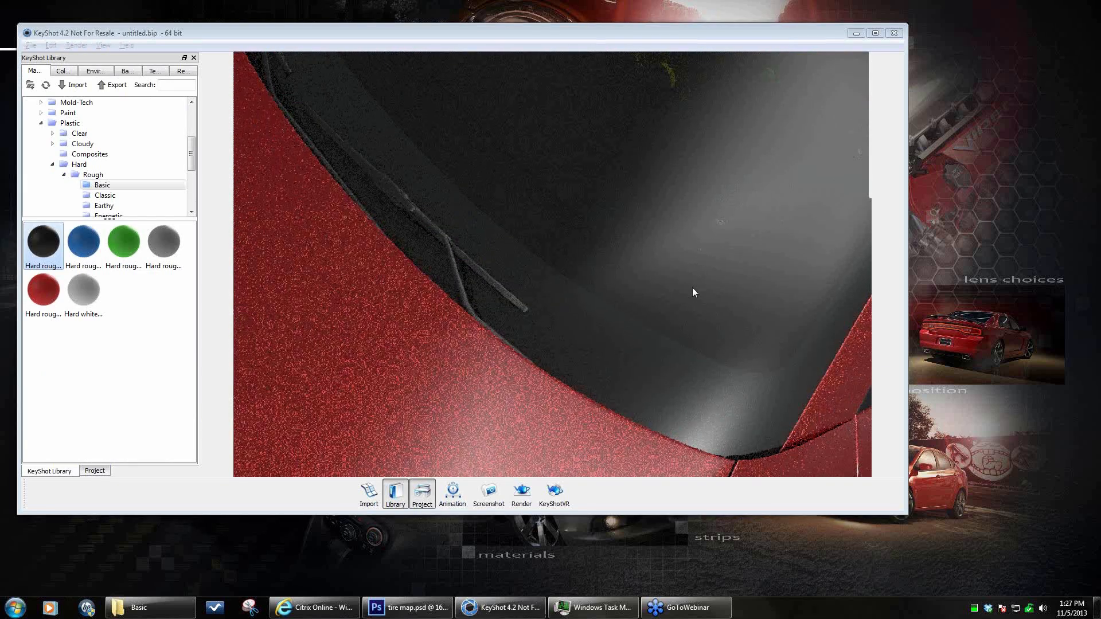
- Apply the colorless glass from the Basic clear glass materials to the magenta headlight covers
scroll(693, 287, down, 10)
drag(621, 323, 604, 270)
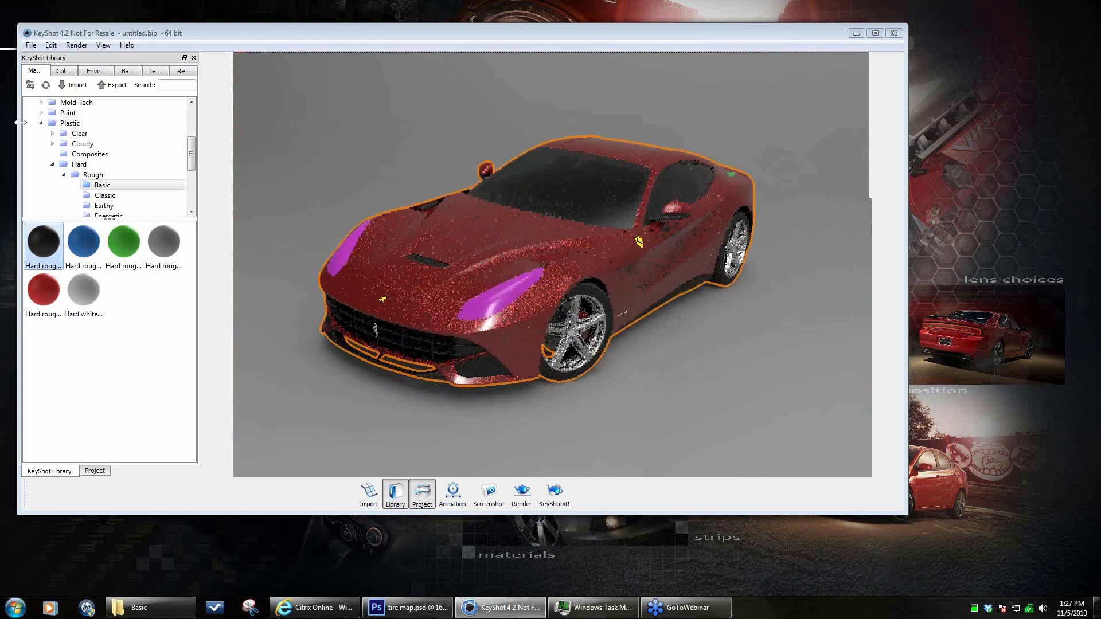
click(41, 122)
drag(195, 169, 193, 146)
click(41, 123)
click(89, 144)
drag(86, 292, 484, 309)
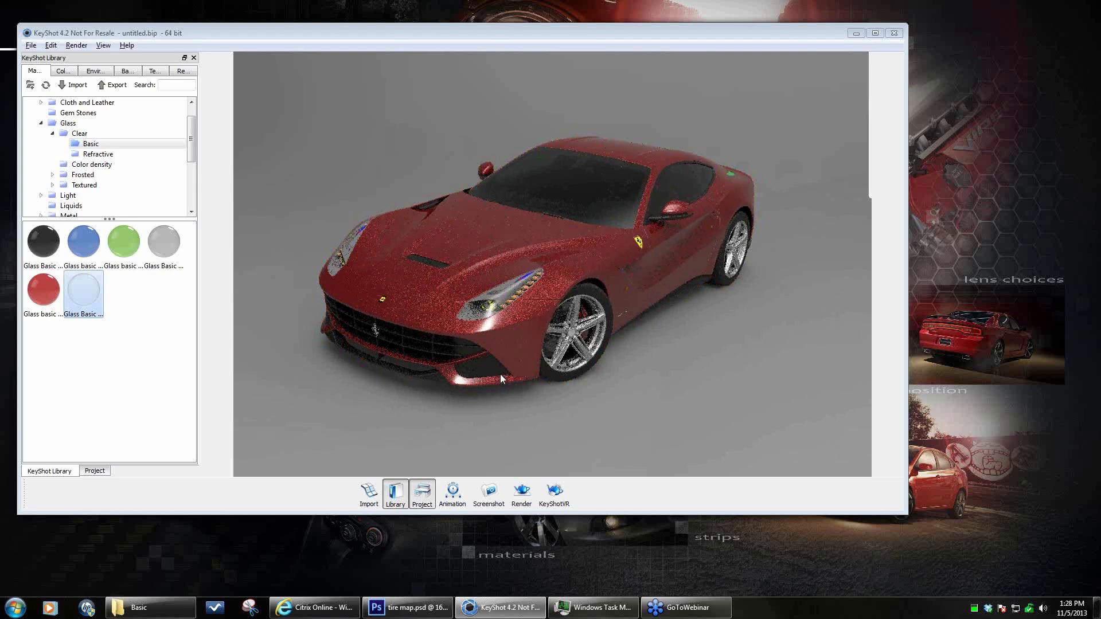
- Hide the glass headlight cover to expose the lamp parts inside the housing
scroll(461, 307, up, 8)
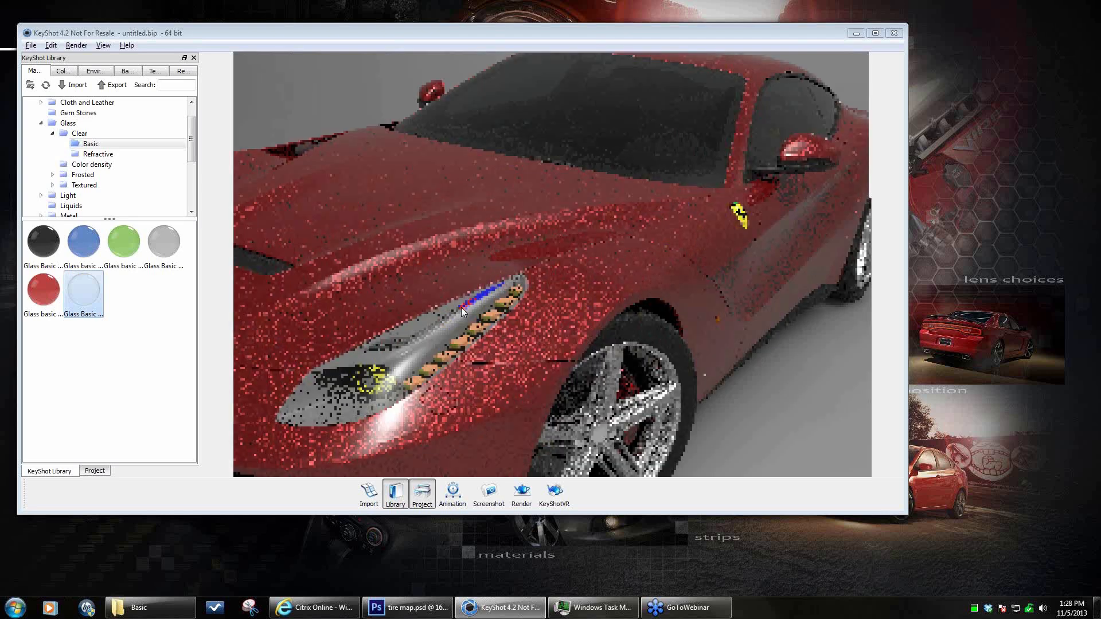
scroll(461, 307, up, 3)
scroll(691, 276, up, 3)
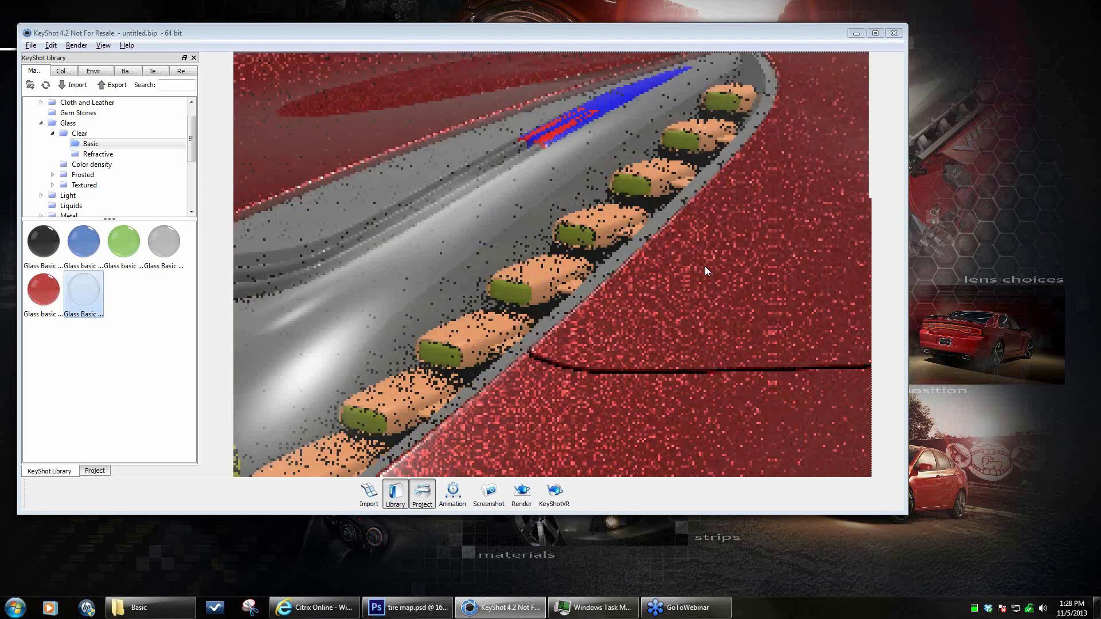
scroll(632, 284, down, 2)
scroll(621, 295, down, 3)
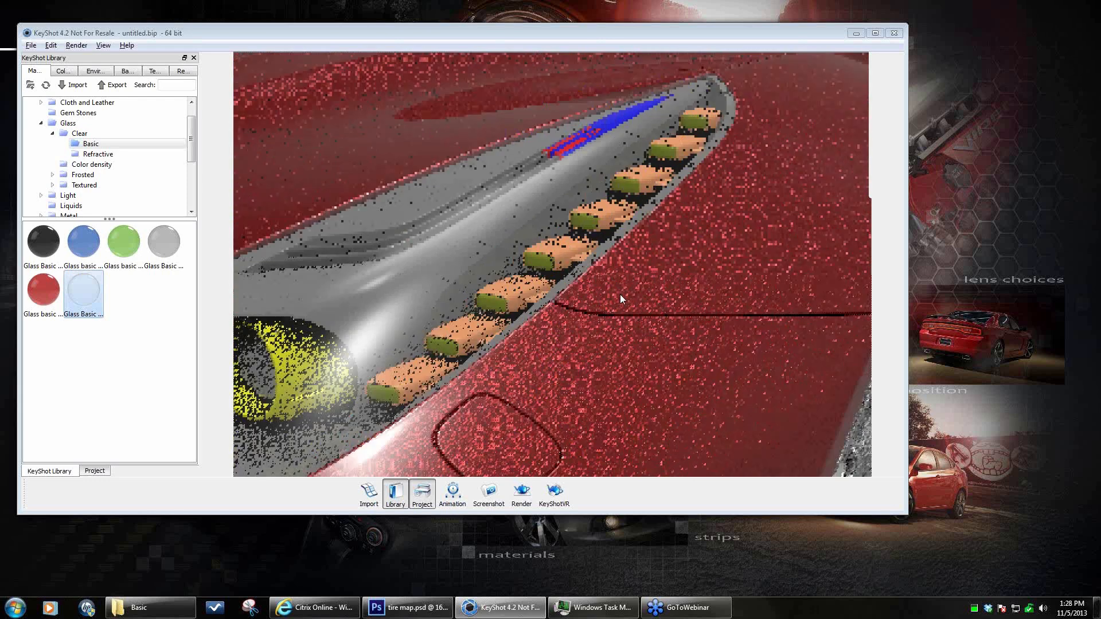
drag(620, 295, 604, 271)
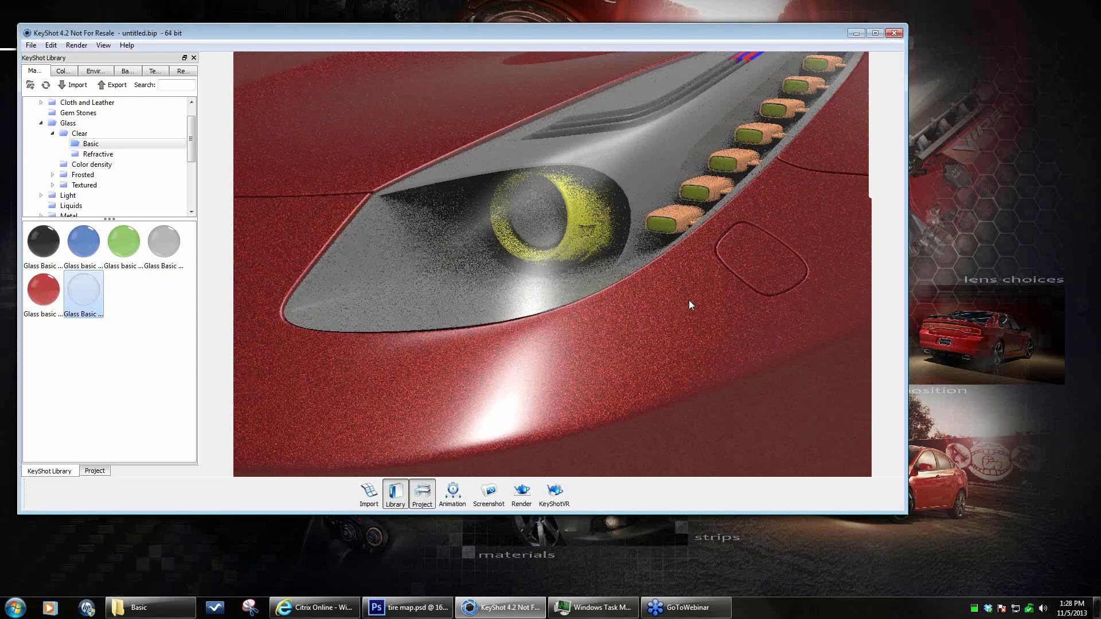
drag(689, 302, 682, 305)
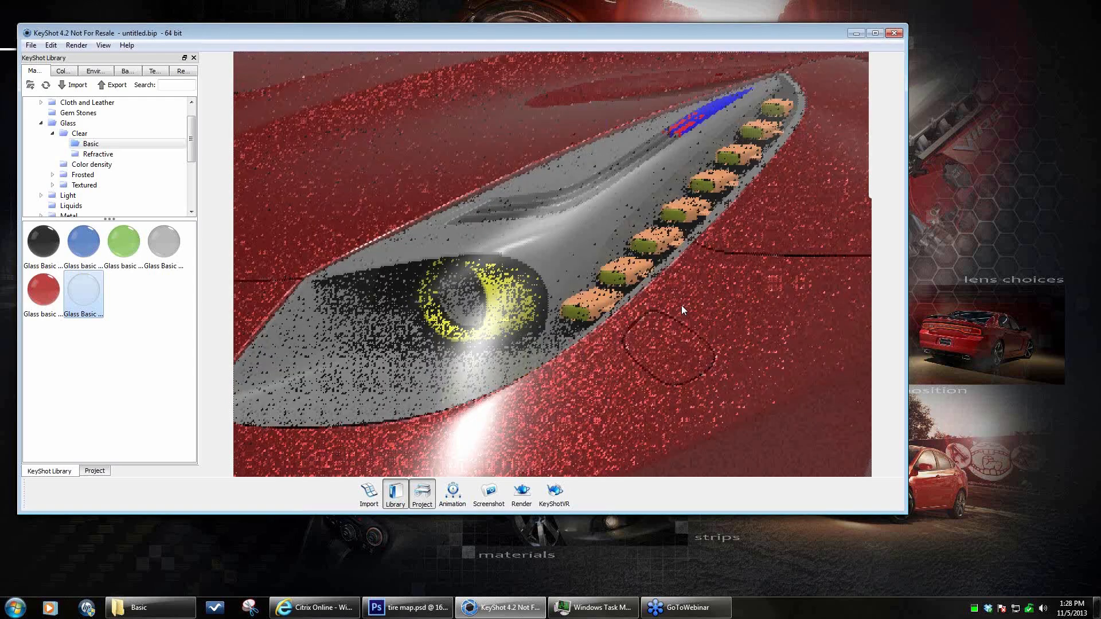
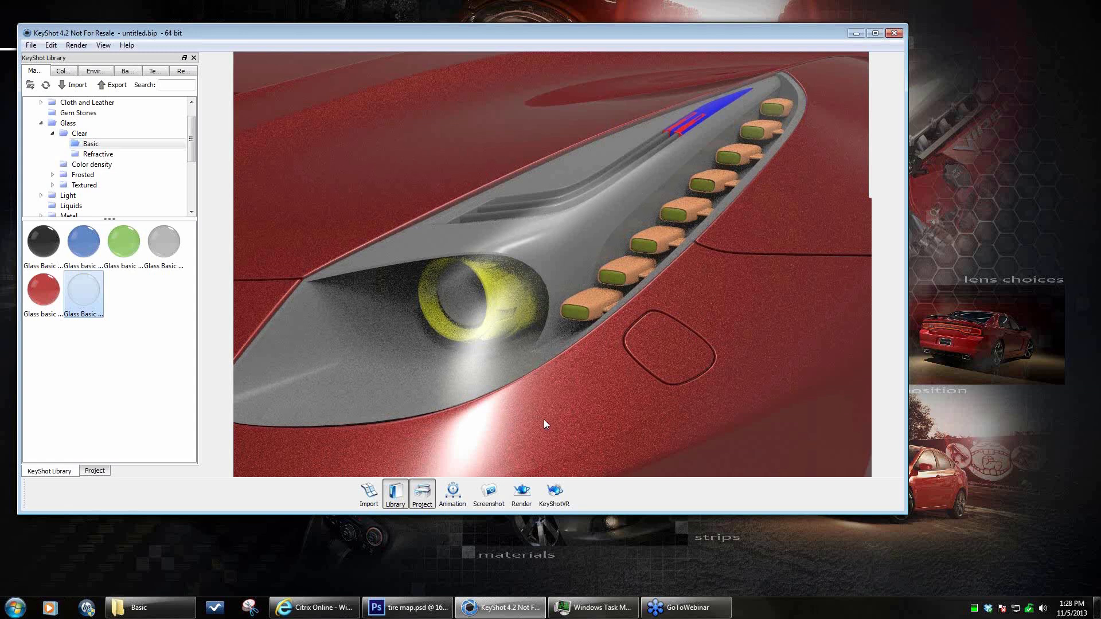
right_click(539, 236)
mouse_move(617, 262)
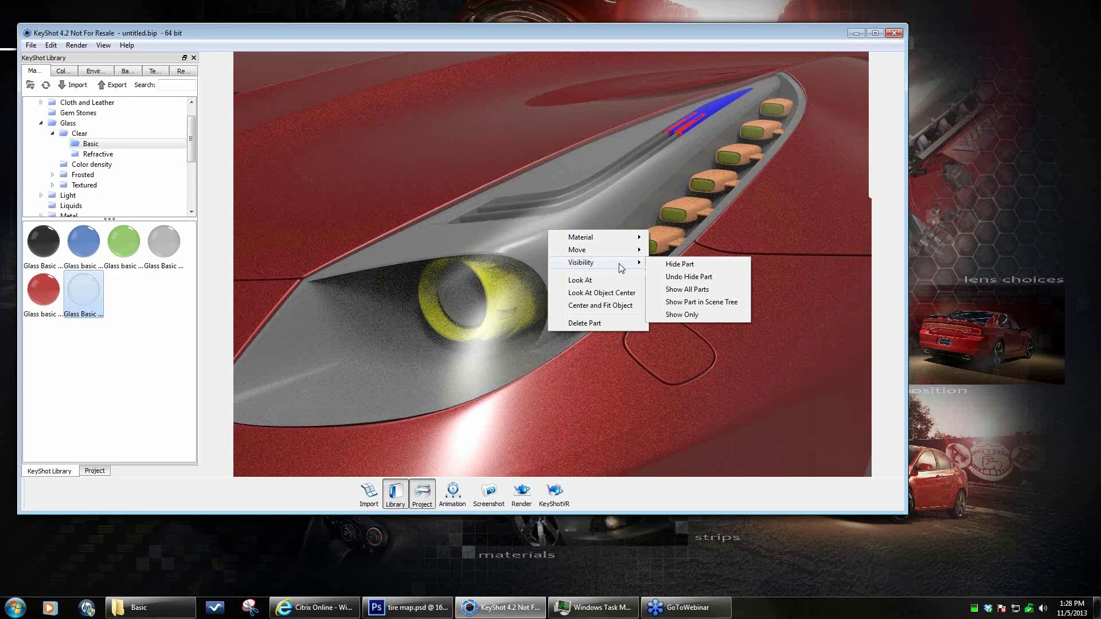
click(688, 265)
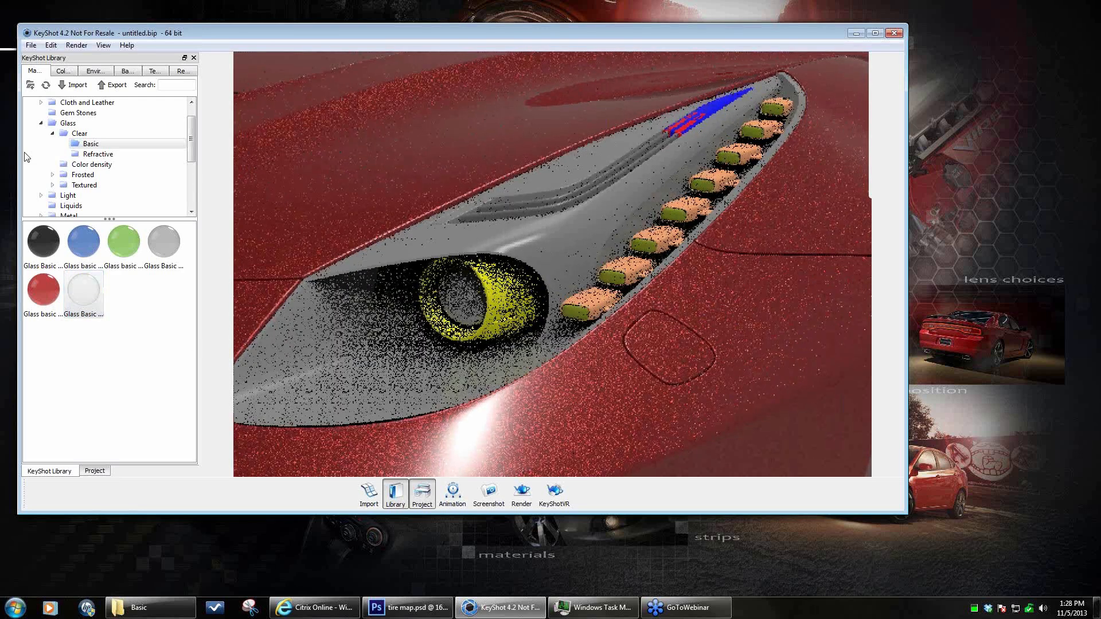
- Find the Rough category of the Hard plastics in the material library
drag(191, 140, 194, 167)
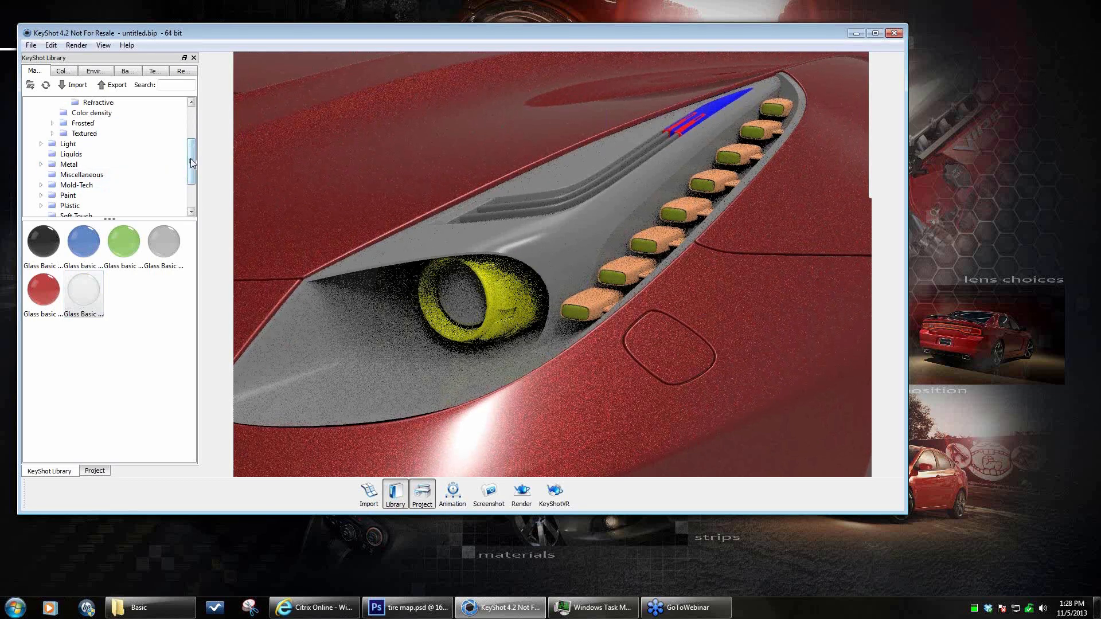
mouse_move(190, 163)
mouse_down()
mouse_move(192, 135)
mouse_move(196, 173)
mouse_up()
double_click(54, 186)
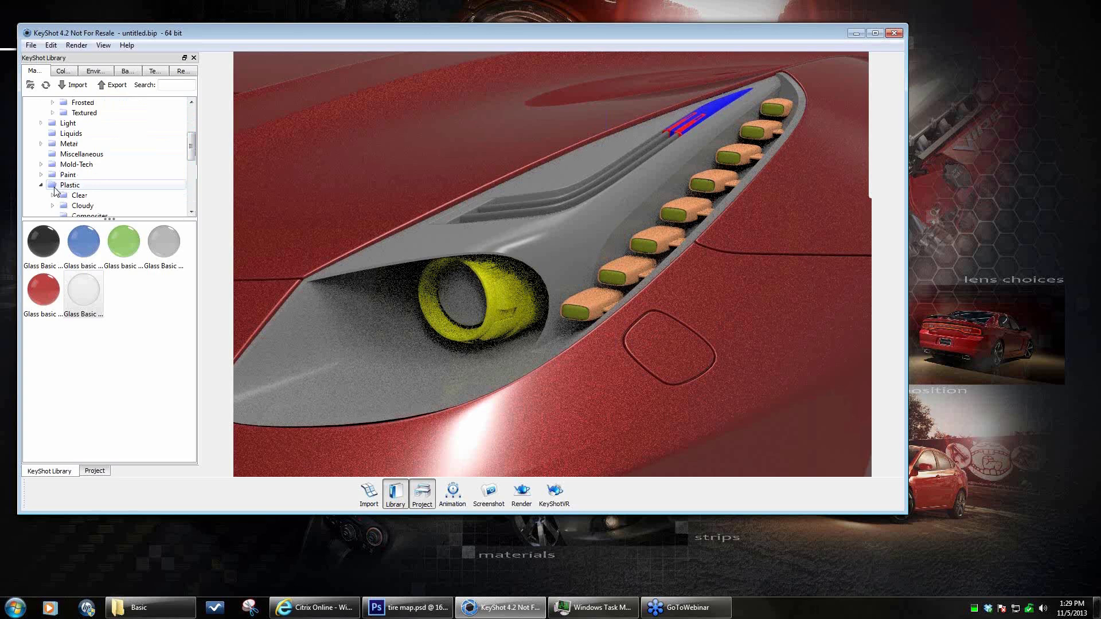
scroll(69, 191, down, 2)
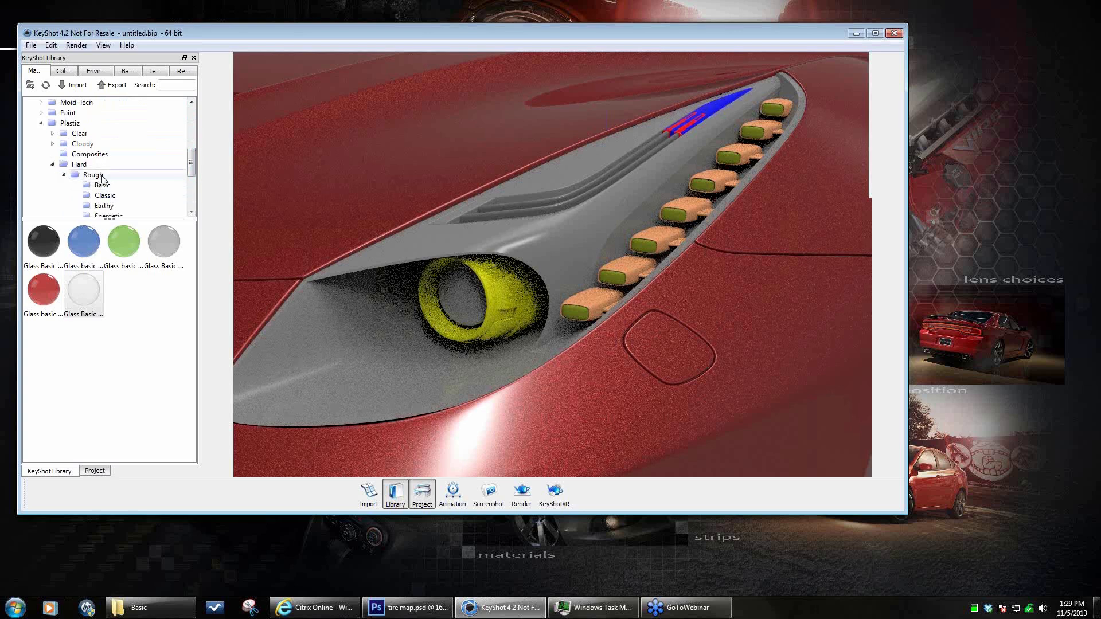
- Apply the black basic rough hard plastic to the headlight housing and to the orange LED holders
click(102, 184)
drag(53, 260, 565, 248)
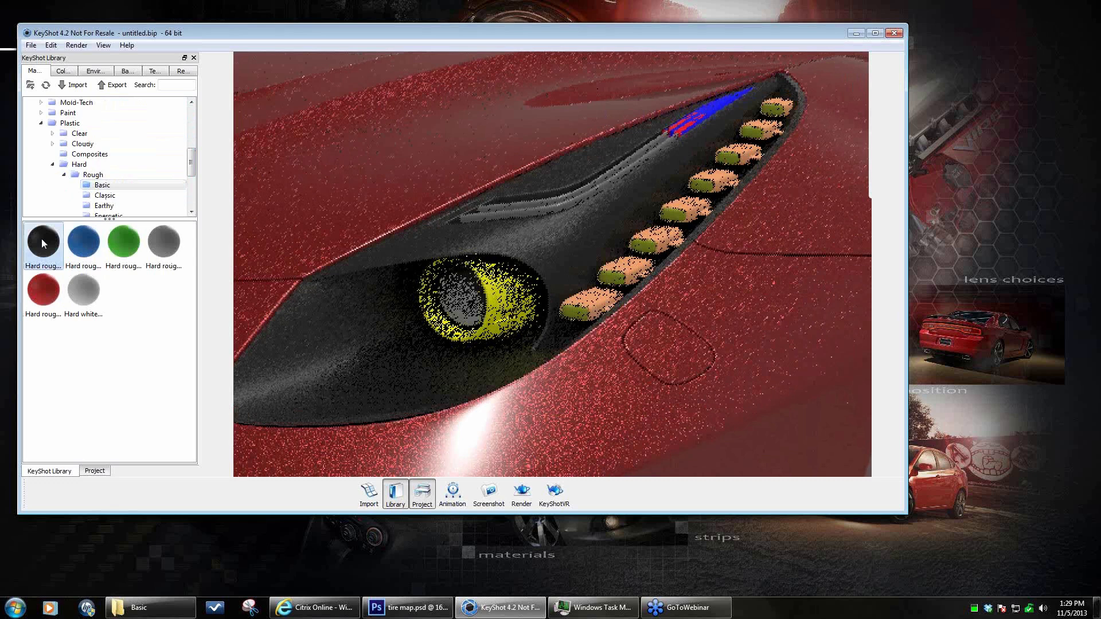
drag(42, 239, 630, 264)
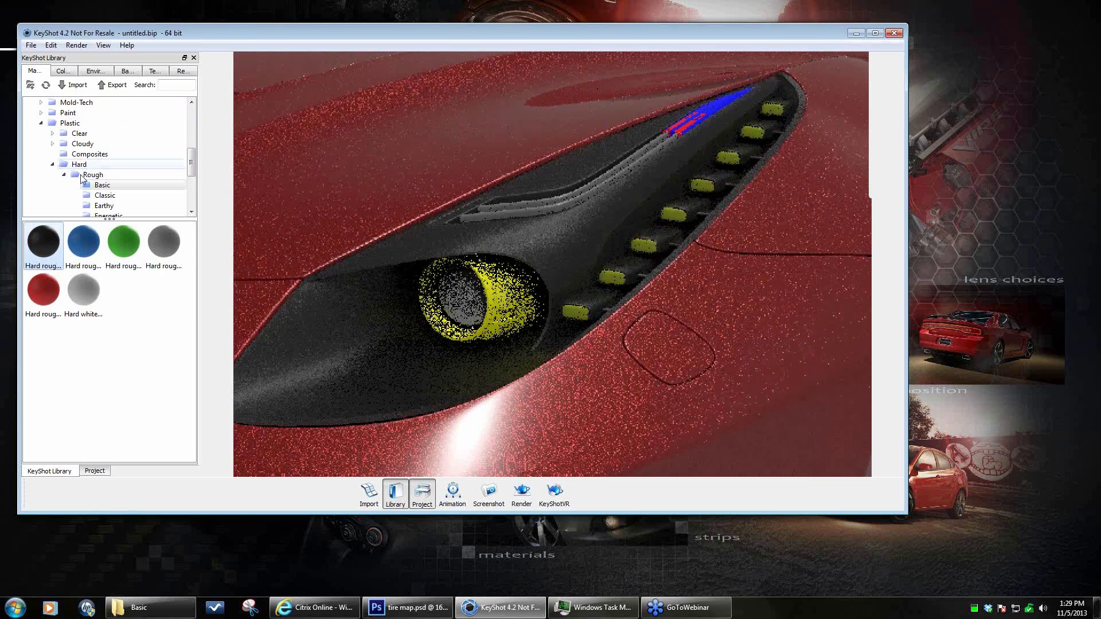
- Apply basic metallic paints to the headlight parts: gray on the yellow lamp barrel and black on the coloured piece at the housing's tip
drag(192, 166, 193, 193)
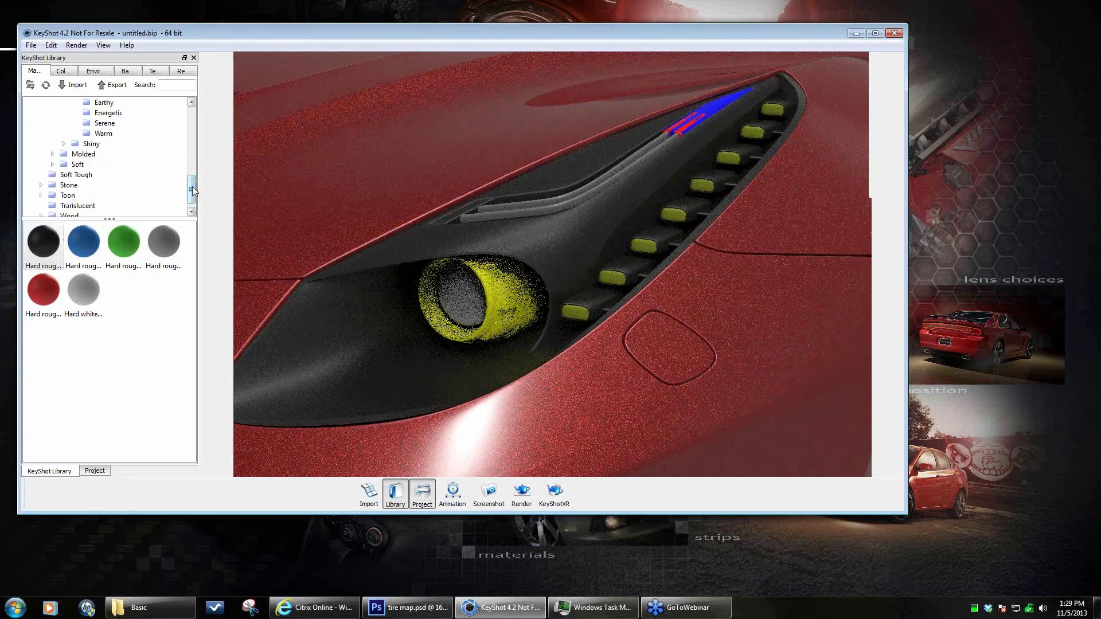
drag(191, 187, 203, 151)
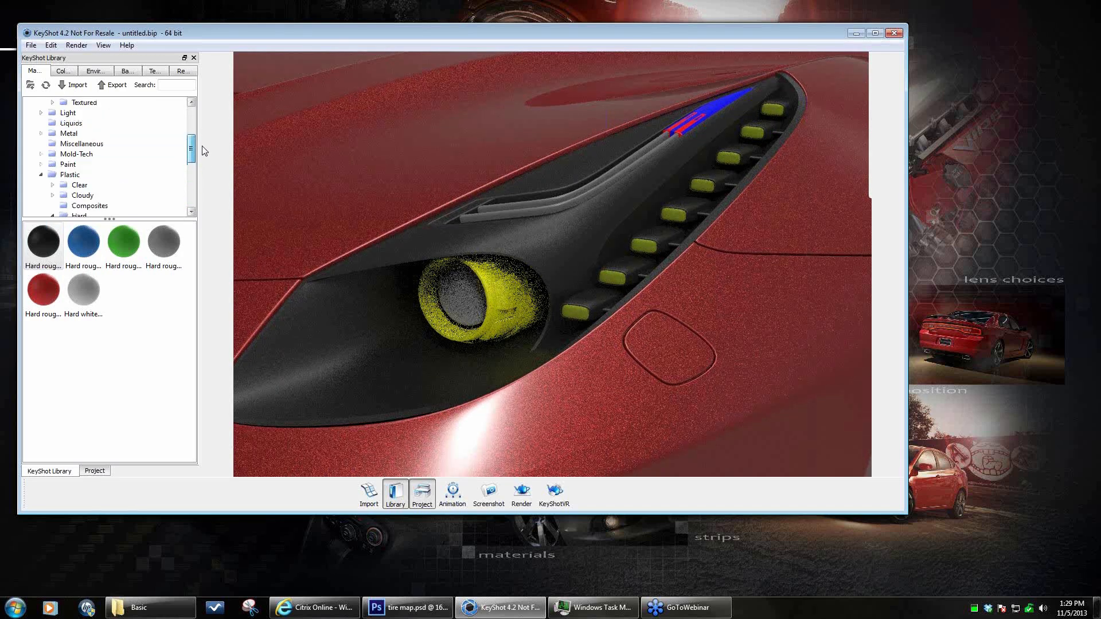
click(41, 164)
scroll(61, 171, down, 1)
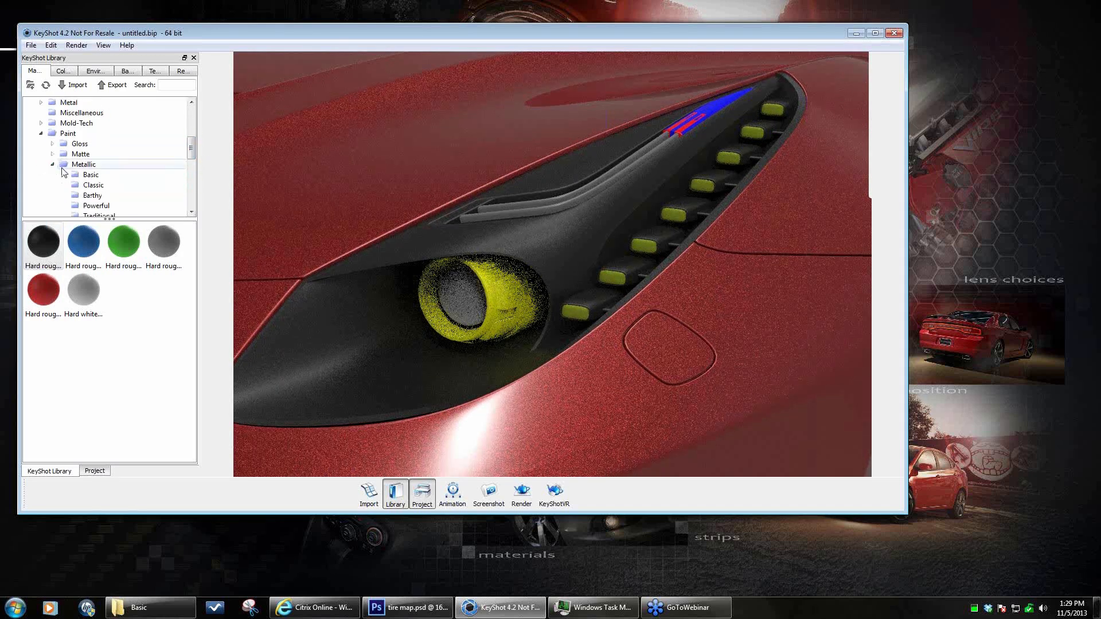
click(86, 175)
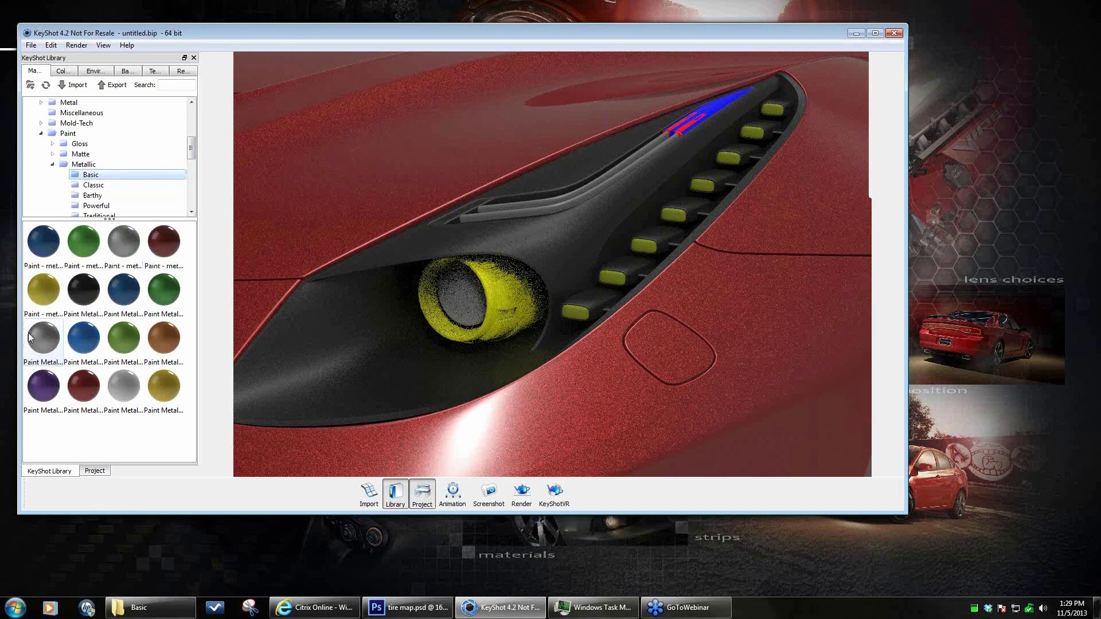
drag(30, 337, 507, 290)
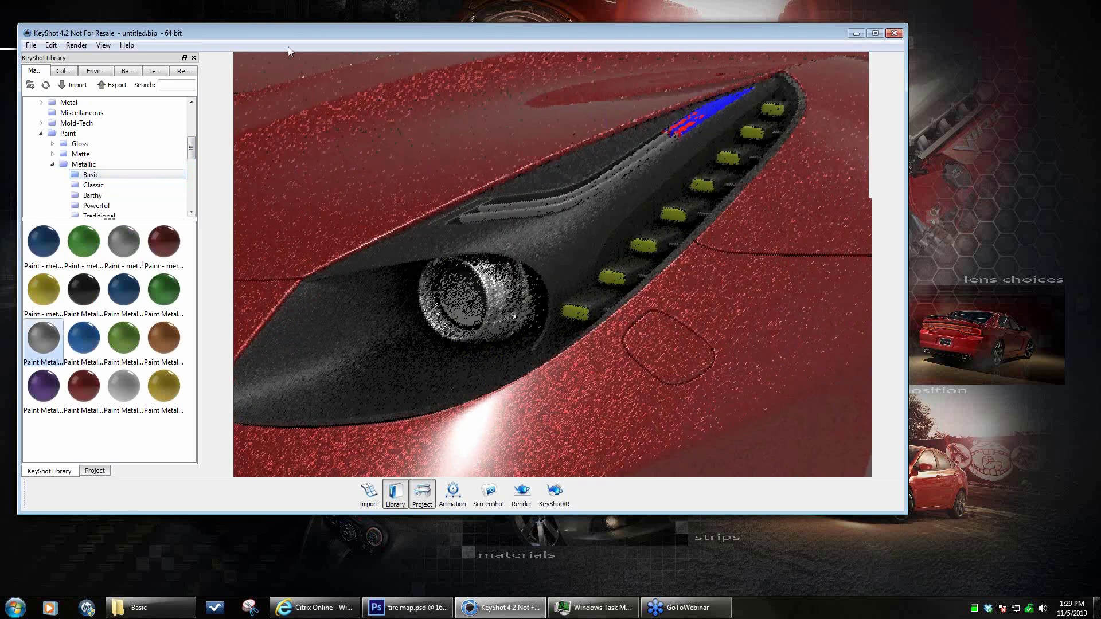
drag(154, 289, 628, 166)
drag(83, 290, 680, 128)
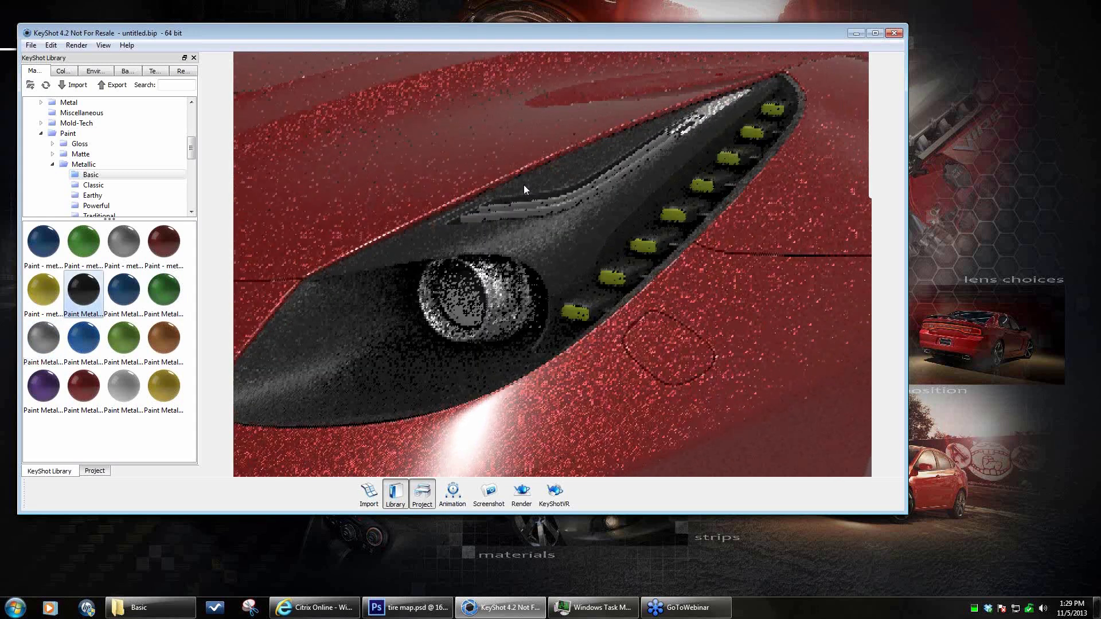
- Apply the colourless basic clear glass to the curved strip inside the headlight housing
drag(191, 154, 192, 121)
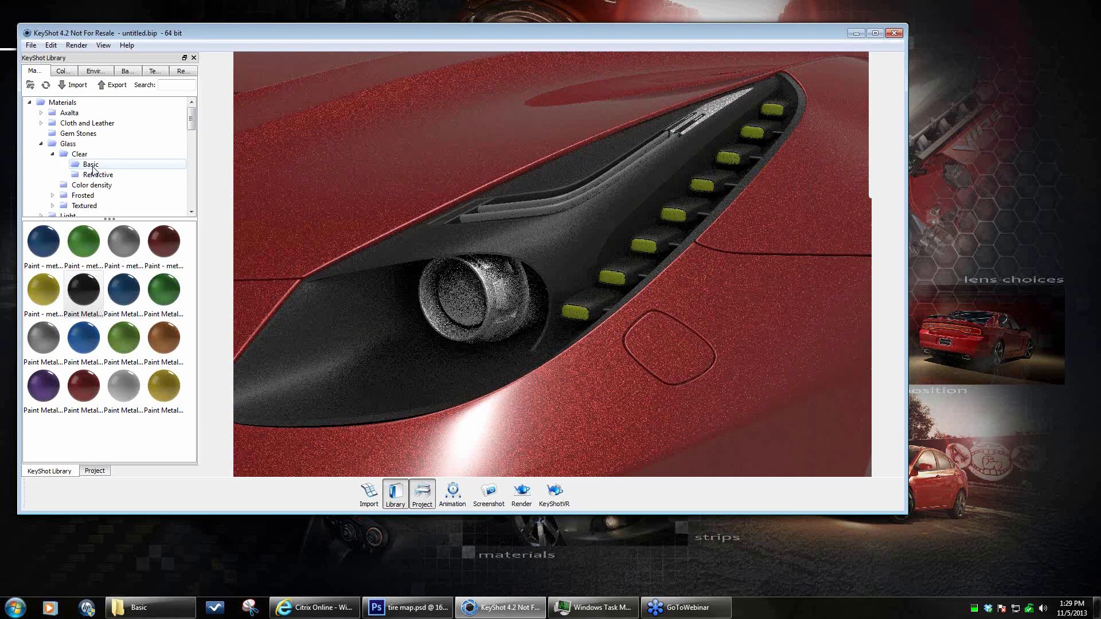
click(93, 166)
drag(88, 295, 513, 209)
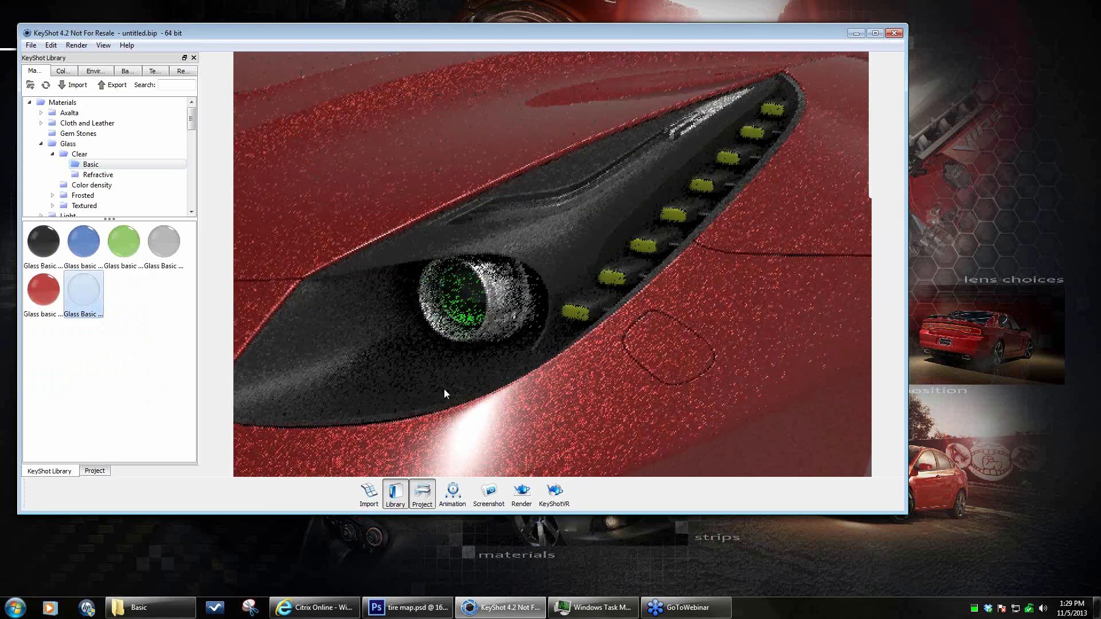
- Apply the gray gem stone material to the part in the middle of the lamp and hide the part there
drag(444, 389, 573, 362)
scroll(572, 363, up, 4)
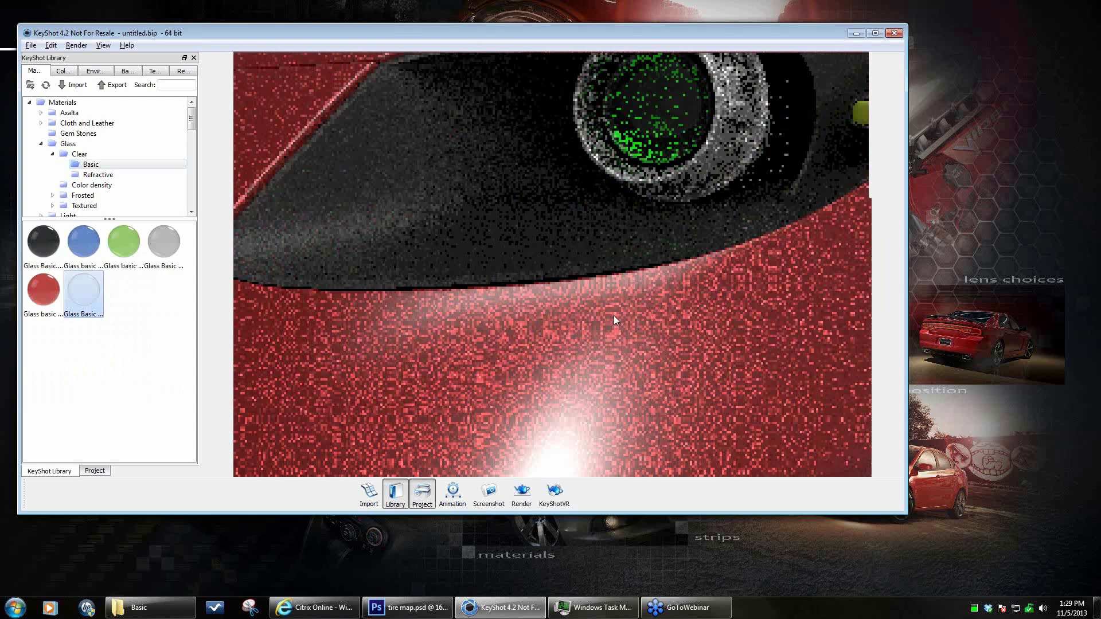
drag(613, 316, 586, 351)
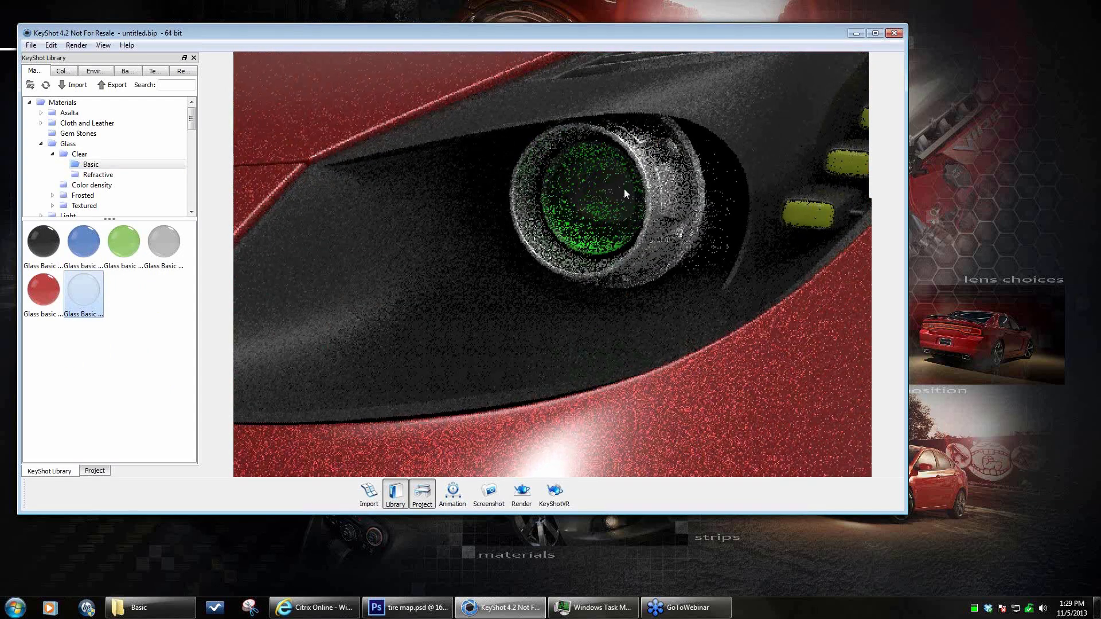
click(80, 134)
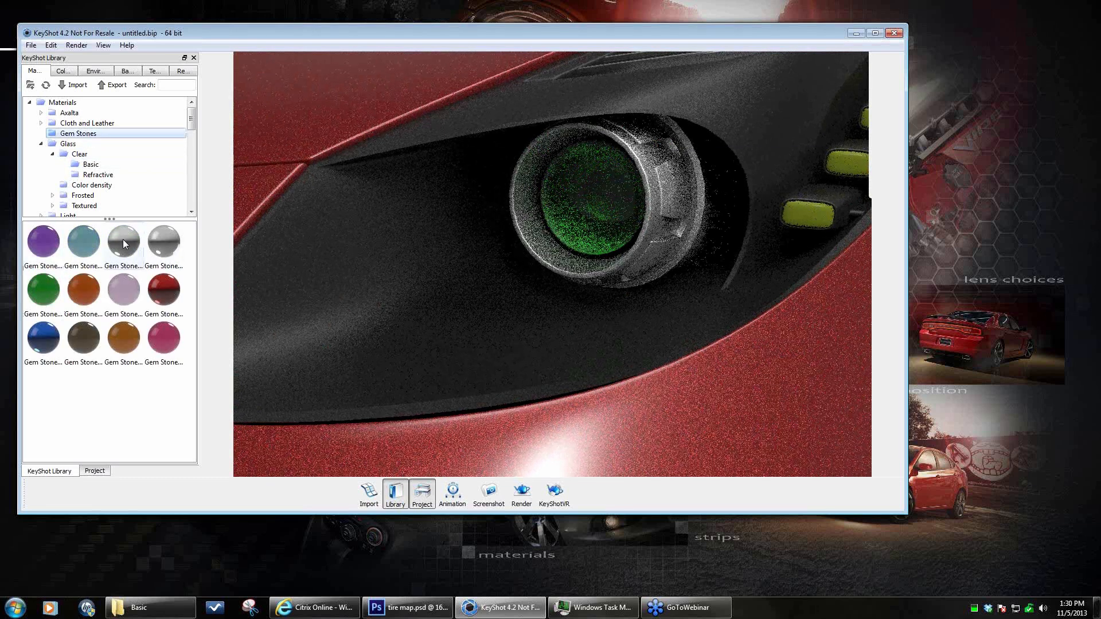
drag(123, 239, 597, 202)
right_click(596, 203)
mouse_move(631, 238)
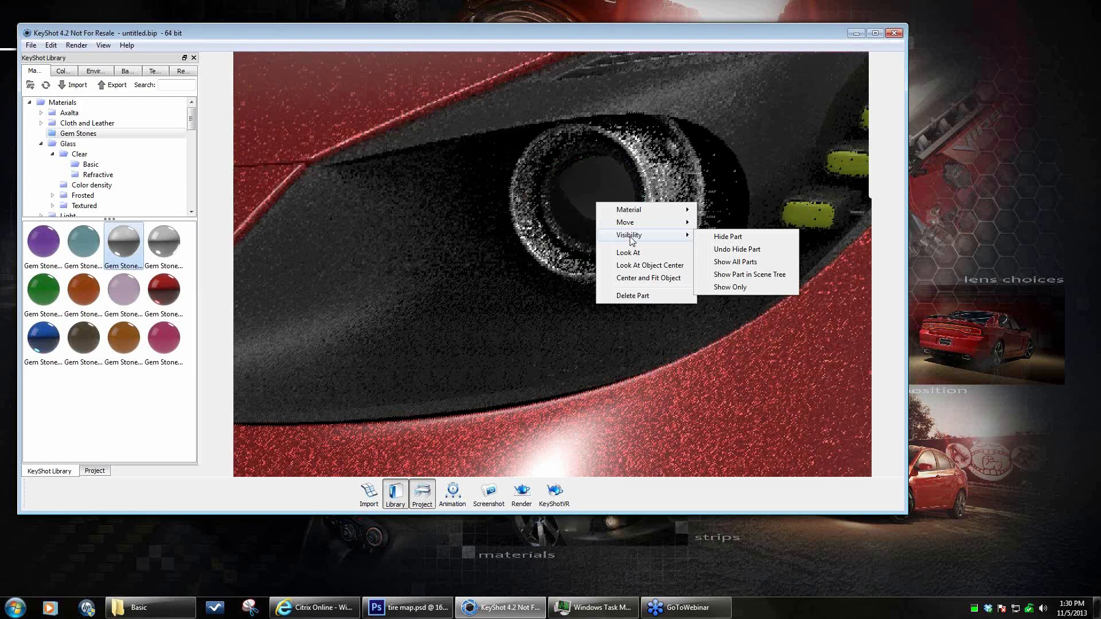
click(733, 237)
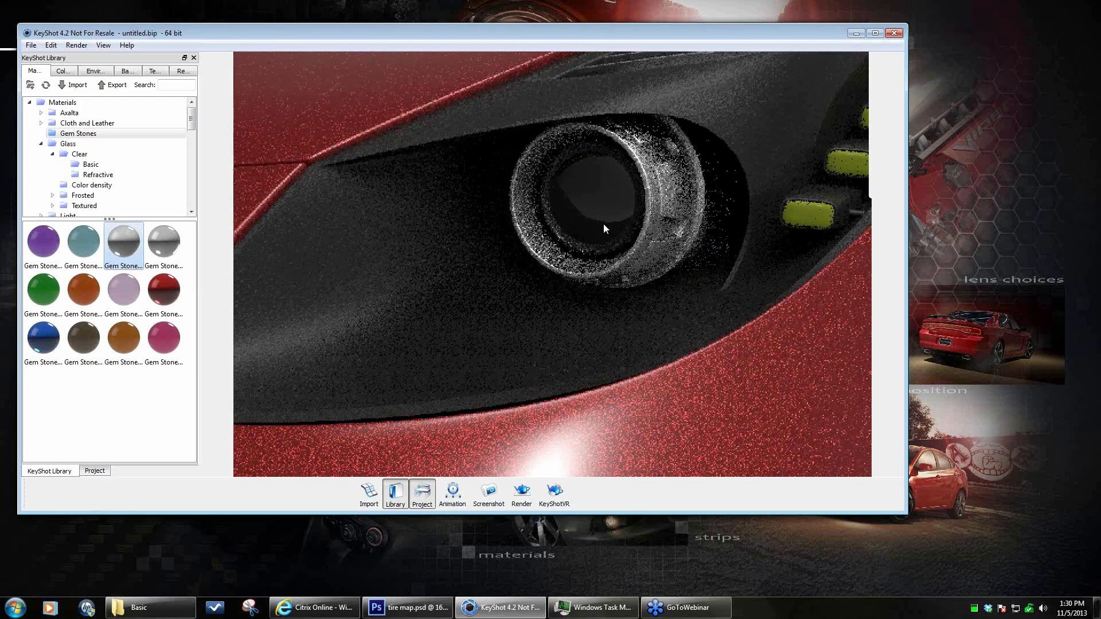
- Apply the bright basic chrome material to the green reflector inside the lamp
click(191, 140)
mouse_move(192, 148)
mouse_down()
mouse_move(199, 175)
mouse_move(198, 129)
mouse_move(214, 206)
mouse_move(205, 152)
mouse_up()
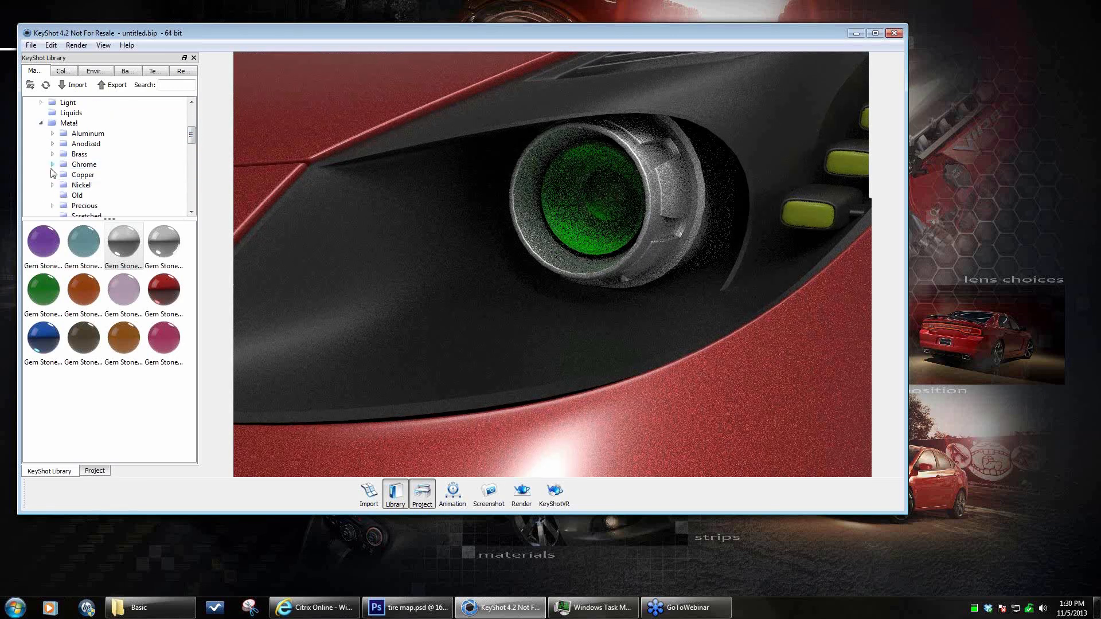
click(52, 168)
click(90, 174)
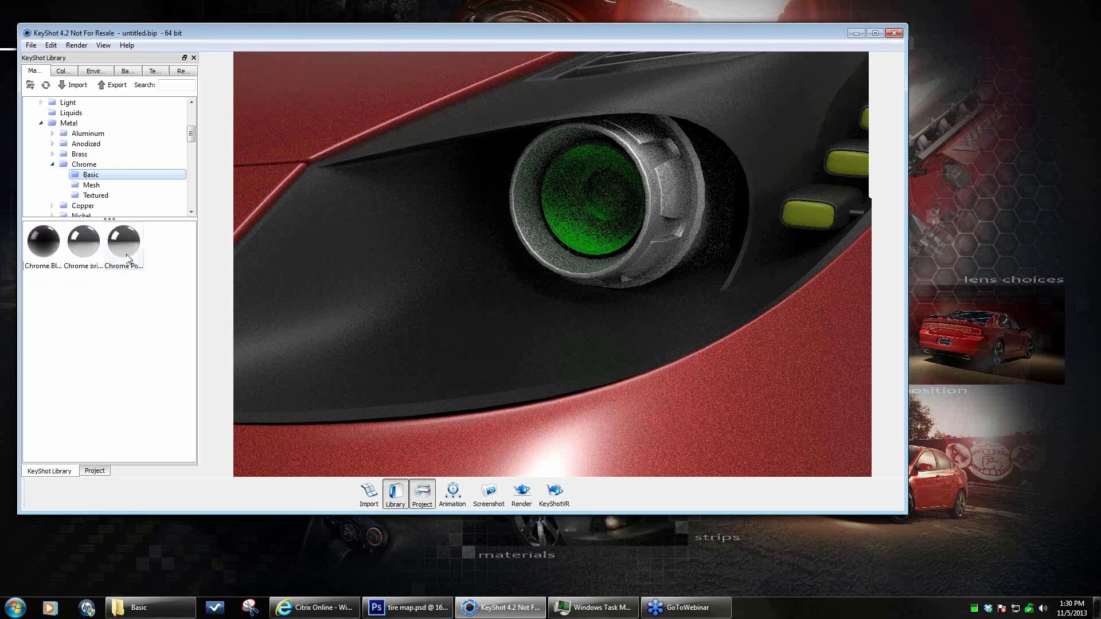
click(126, 253)
drag(84, 244, 594, 231)
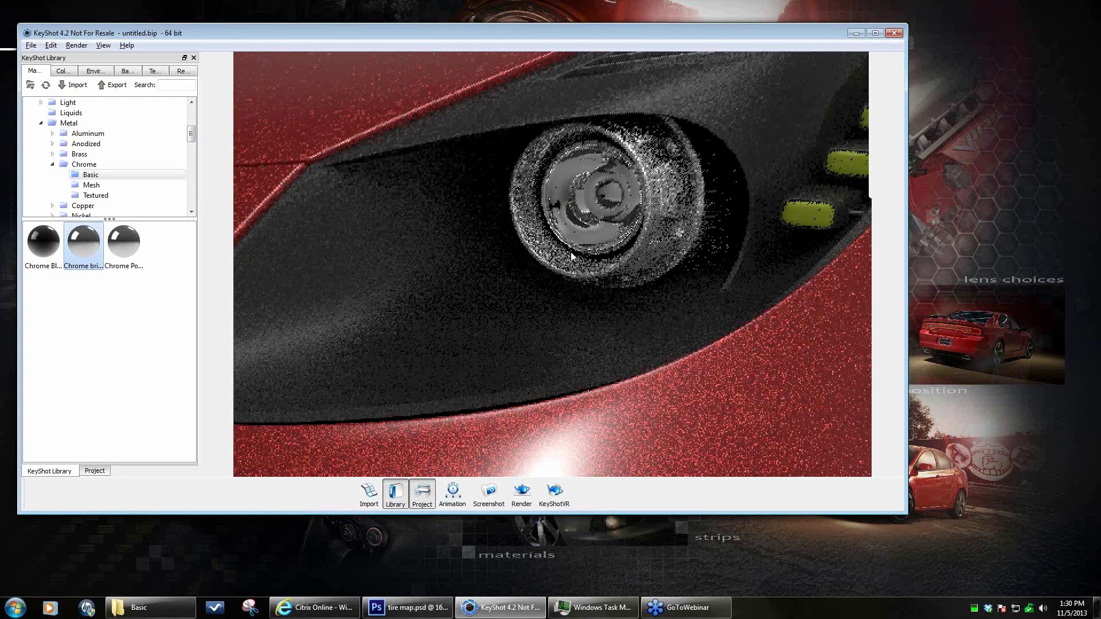
- Edit the HEADLIGHT_BULB material on the small bulb inside the lamp and change its type to Emissive
drag(570, 252, 541, 264)
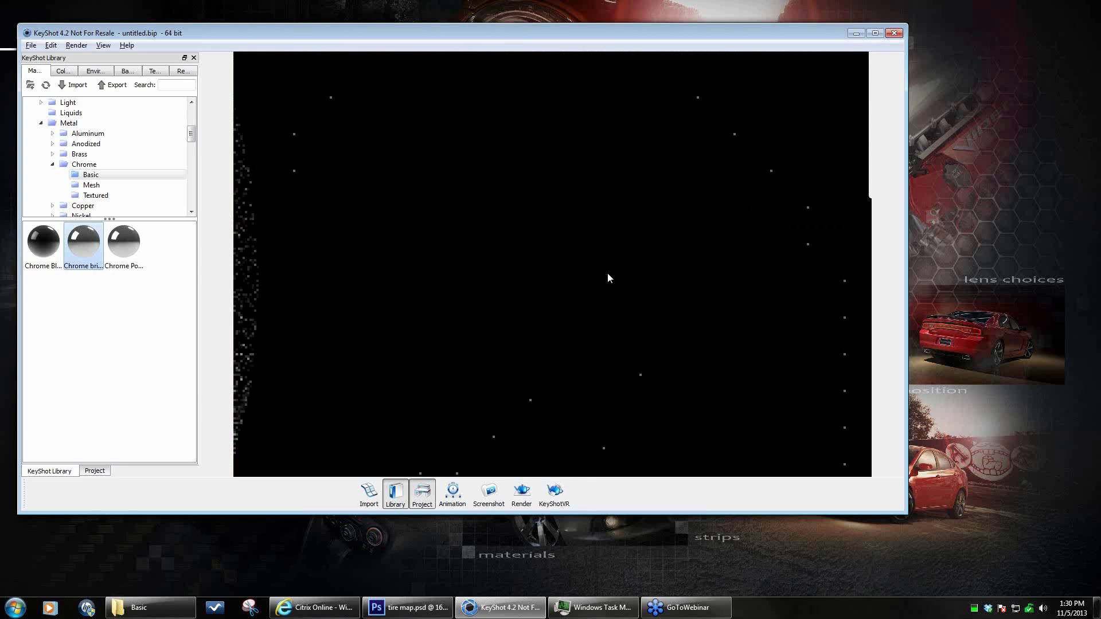
scroll(608, 273, down, 5)
scroll(556, 281, up, 3)
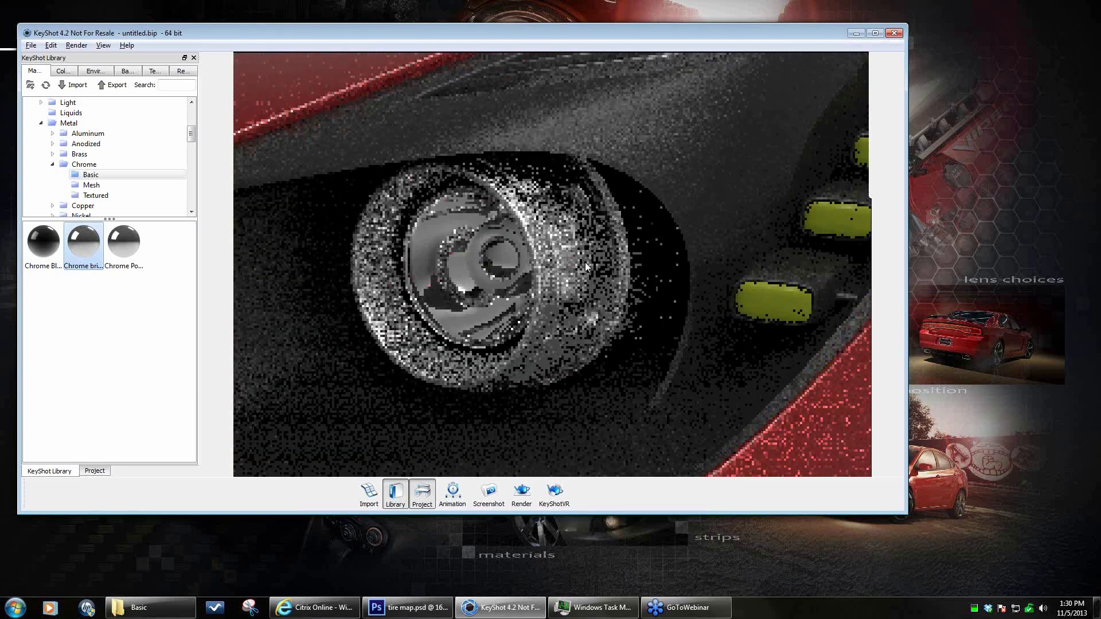
scroll(488, 286, up, 3)
scroll(488, 285, up, 2)
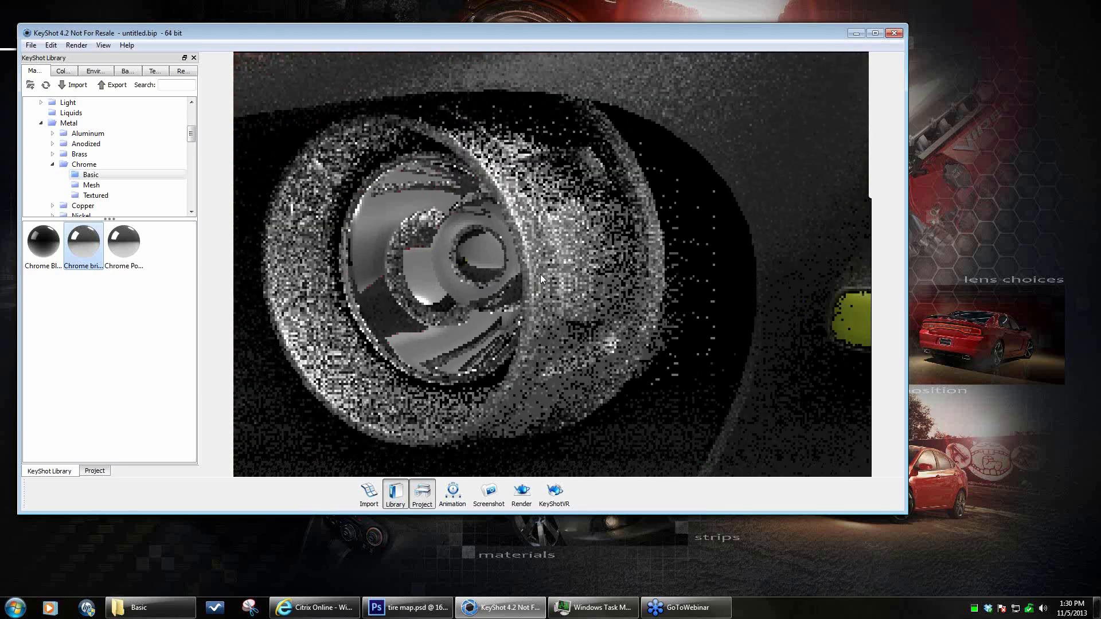
drag(414, 283, 461, 265)
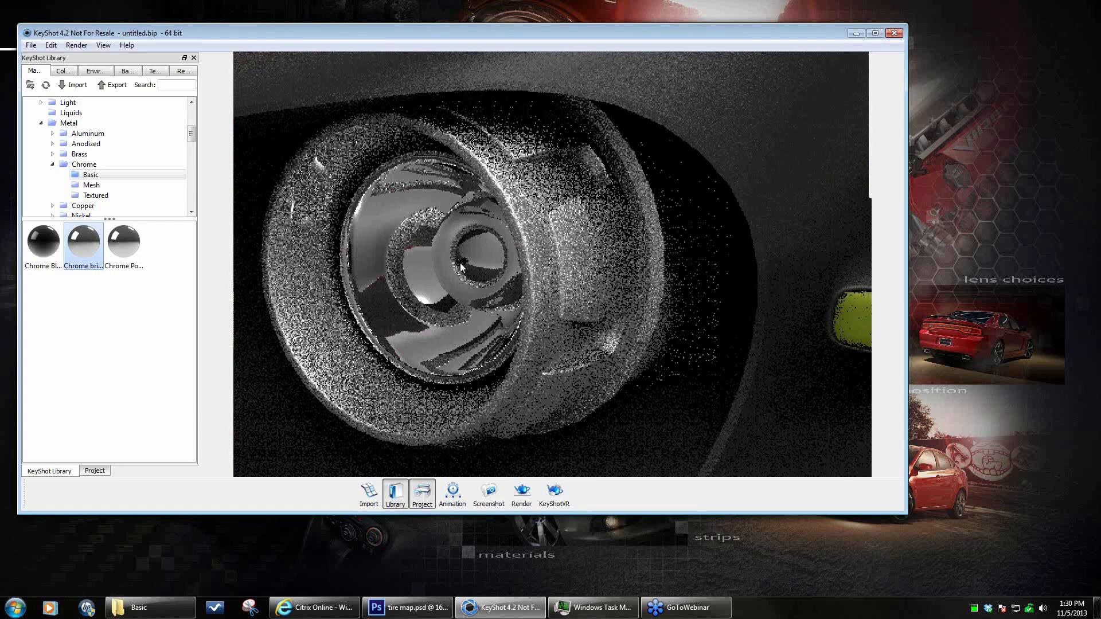
click(95, 472)
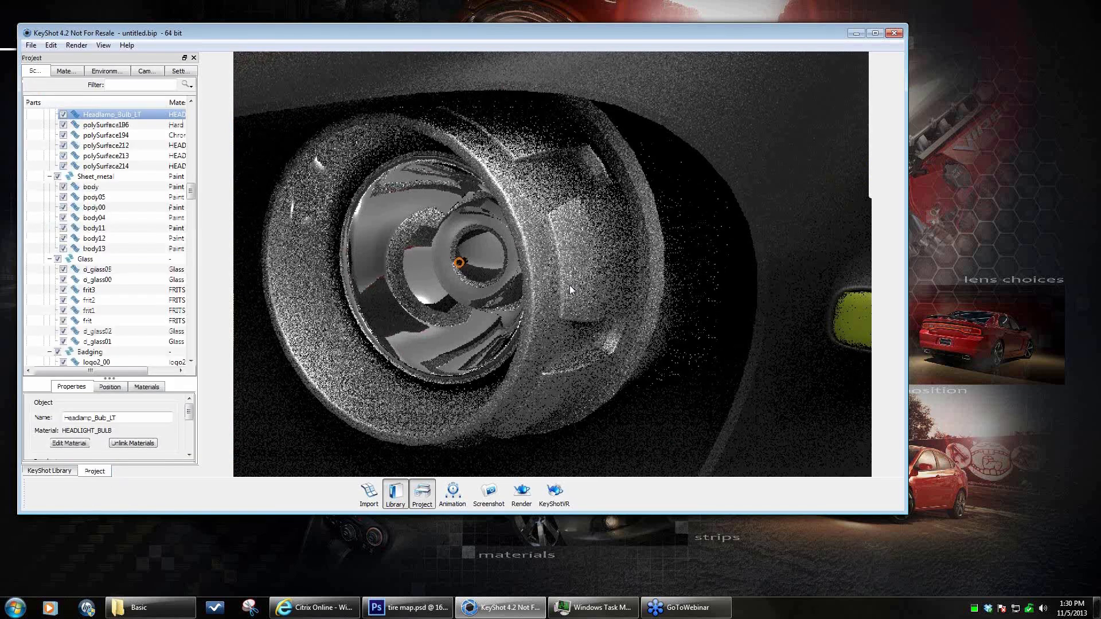
double_click(464, 270)
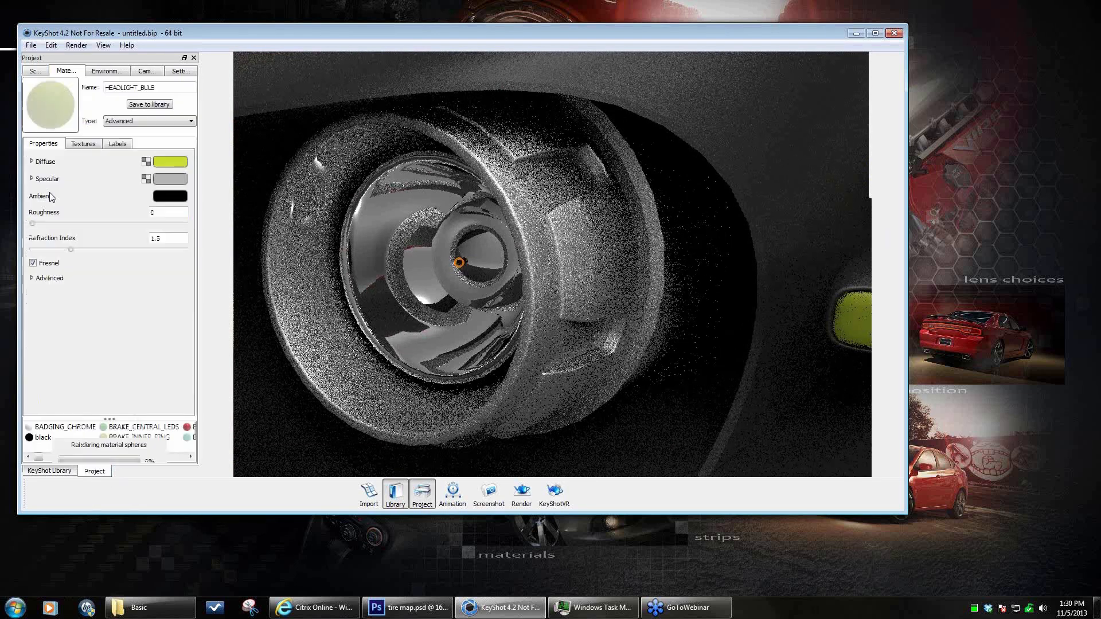
click(114, 121)
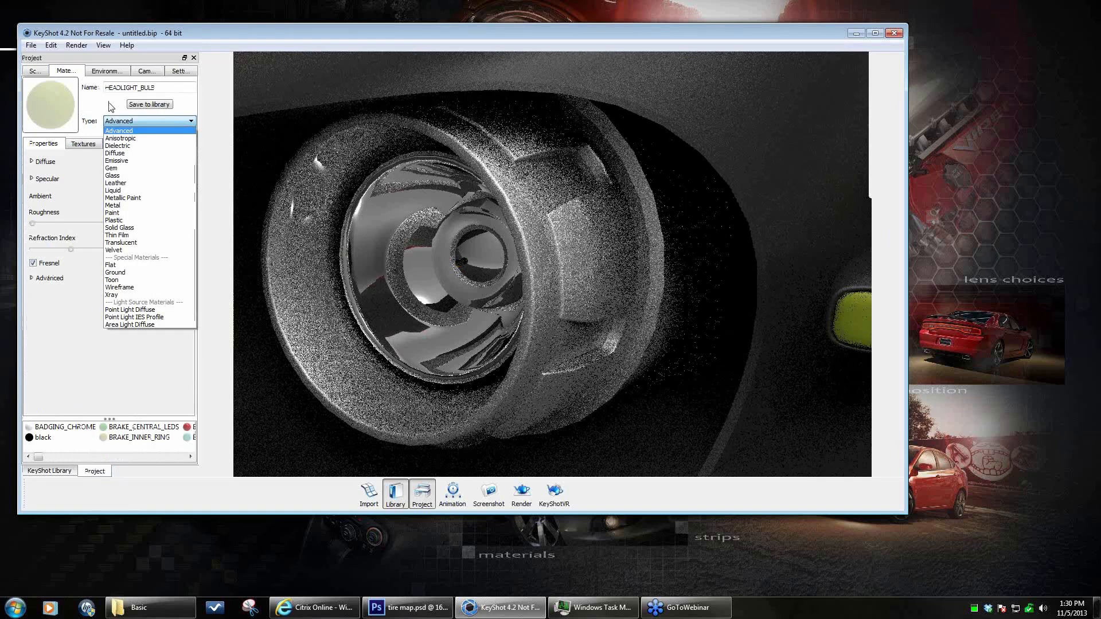
click(109, 102)
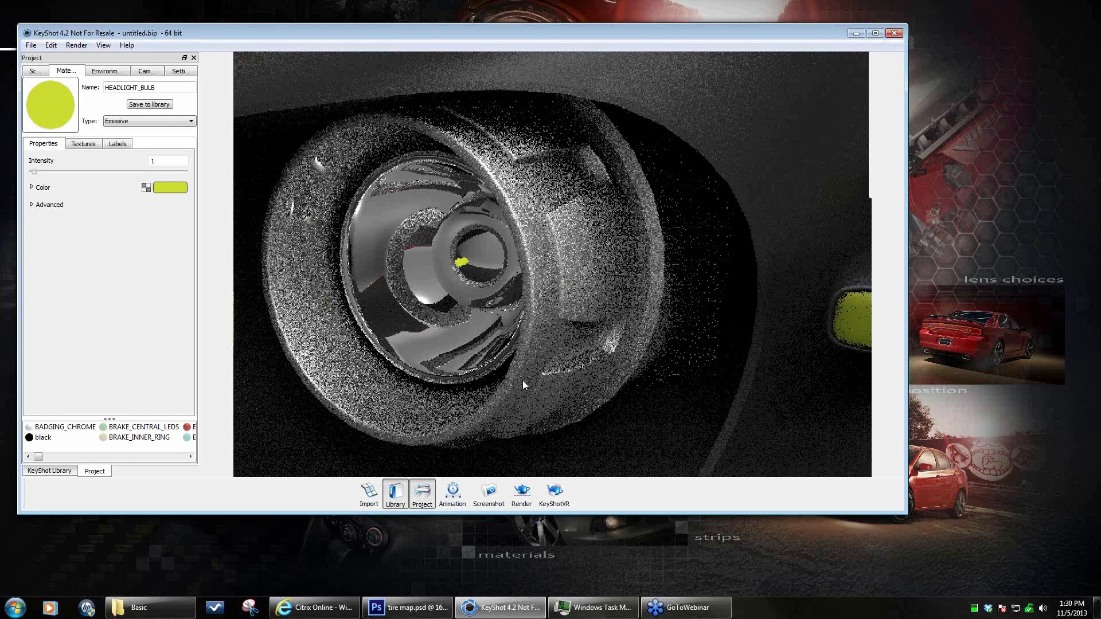
- Set the emissive intensity of the HEADLIGHT_BULB material to 300
alt+right_drag(584, 314, 588, 338)
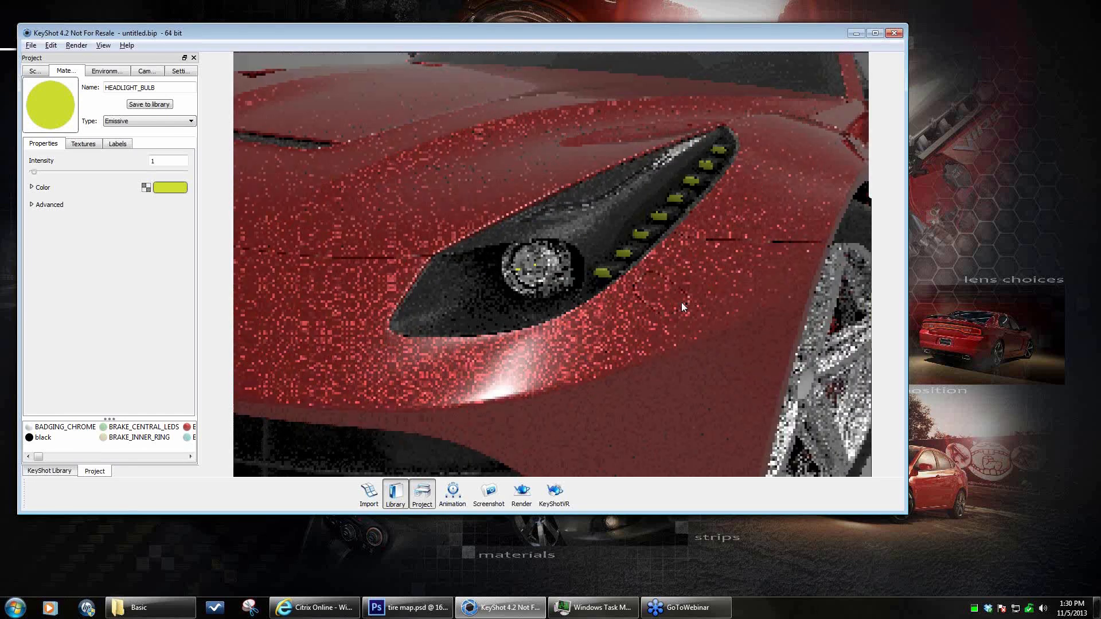
drag(681, 302, 485, 295)
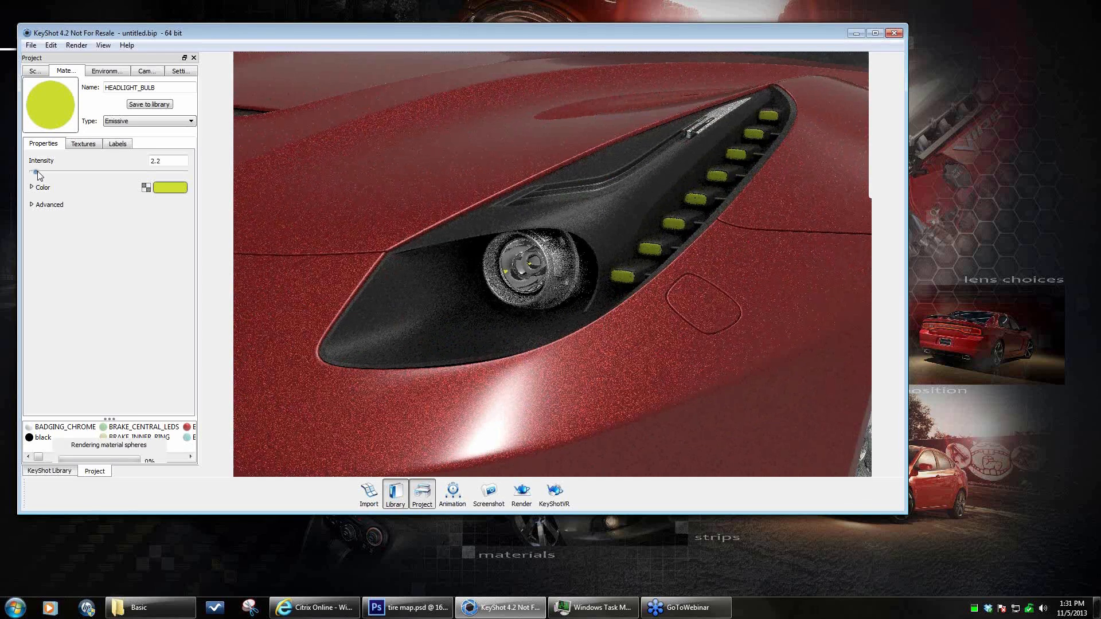
drag(37, 171, 205, 183)
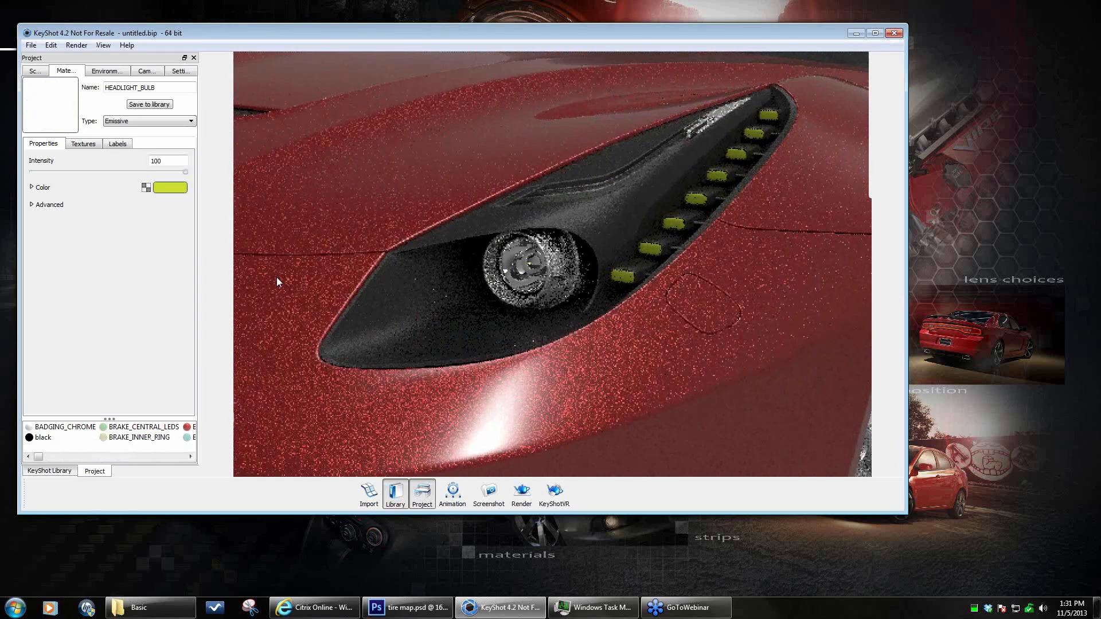
drag(172, 166, 67, 161)
text(300)
- Change the bulb's emissive color to light cyan with hue 188, saturation 48% and value 96%
click(170, 188)
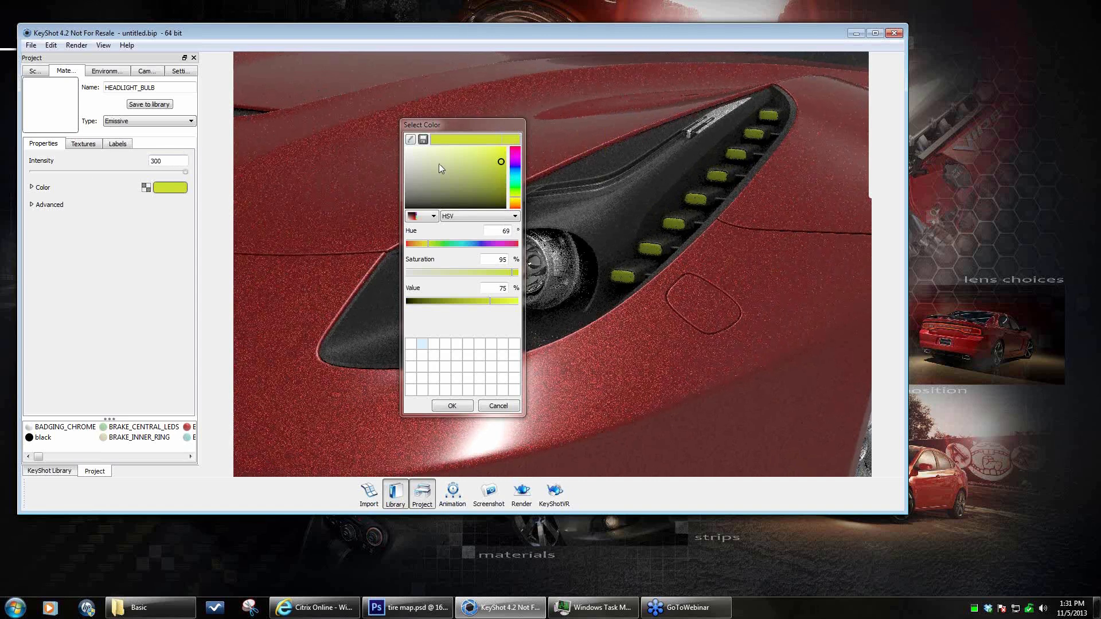
click(417, 162)
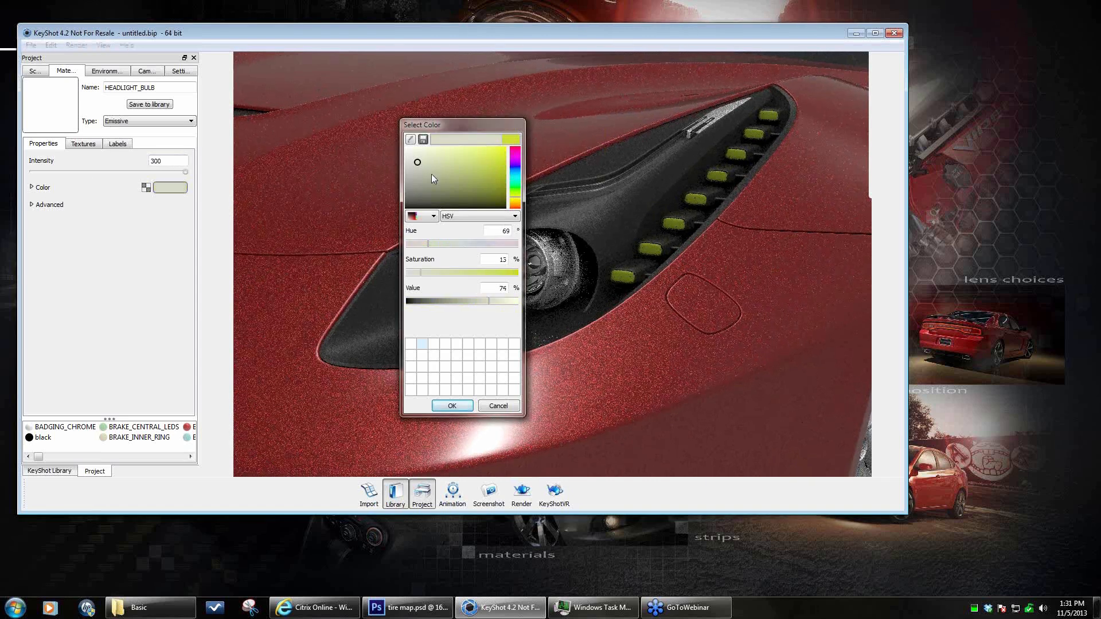
click(515, 178)
click(446, 155)
click(448, 148)
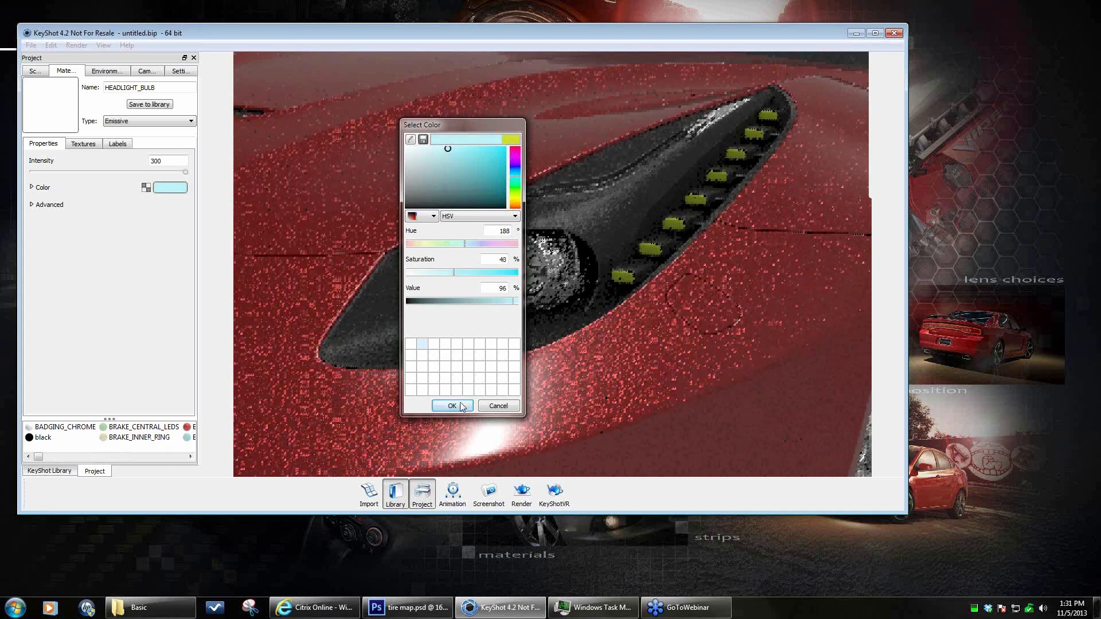
click(453, 406)
- Hide the black headlight housing part
right_click(478, 293)
mouse_move(533, 326)
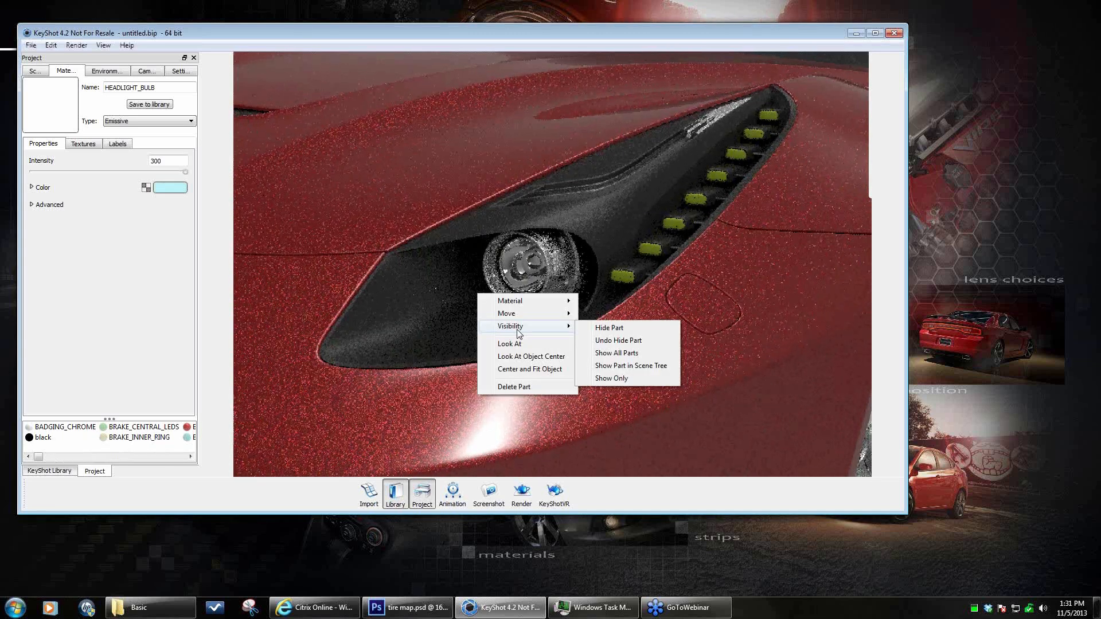
click(604, 332)
- Undo hiding the black headlight housing and hide the part at the round lamp instead
right_click(592, 327)
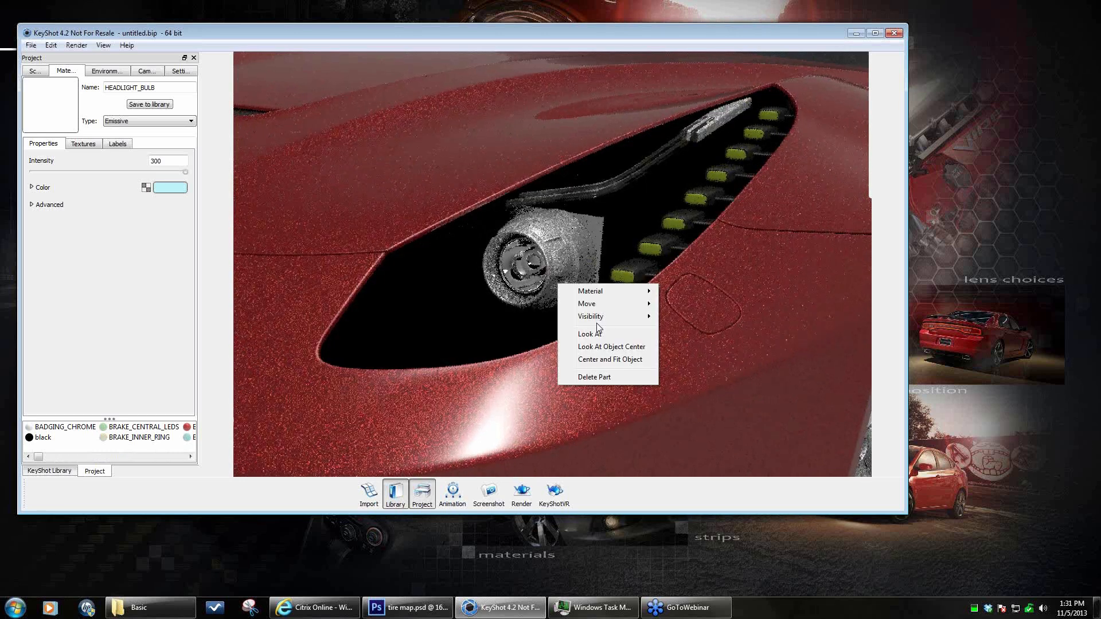
mouse_move(596, 316)
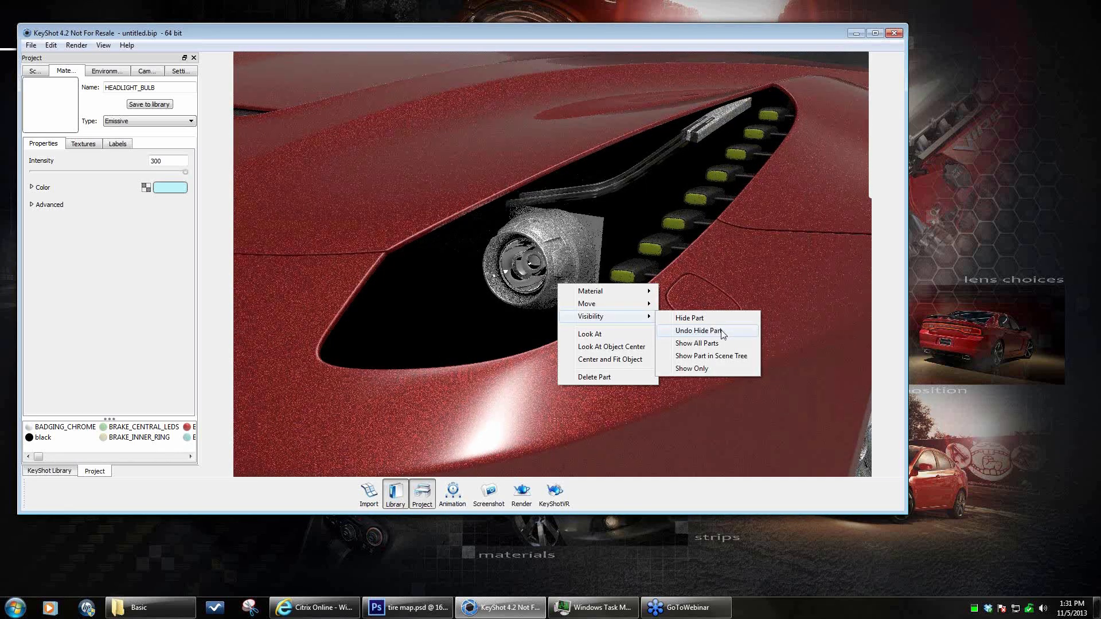
click(722, 332)
right_click(576, 286)
mouse_move(608, 319)
click(702, 318)
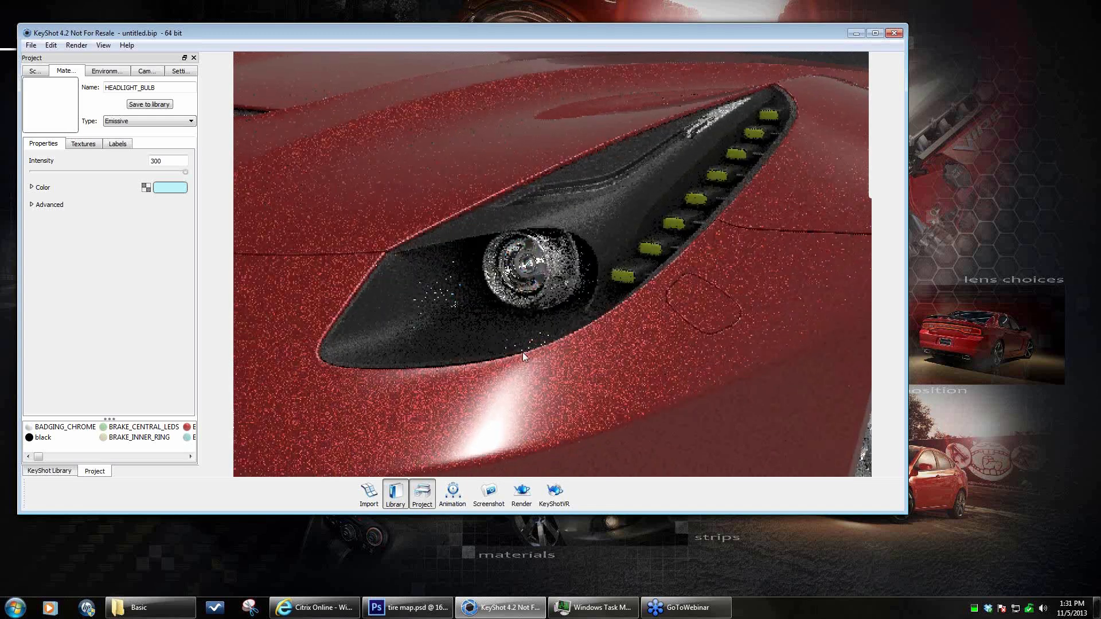
- Set the ray bounces to 16 in the render quality settings
drag(522, 353, 628, 311)
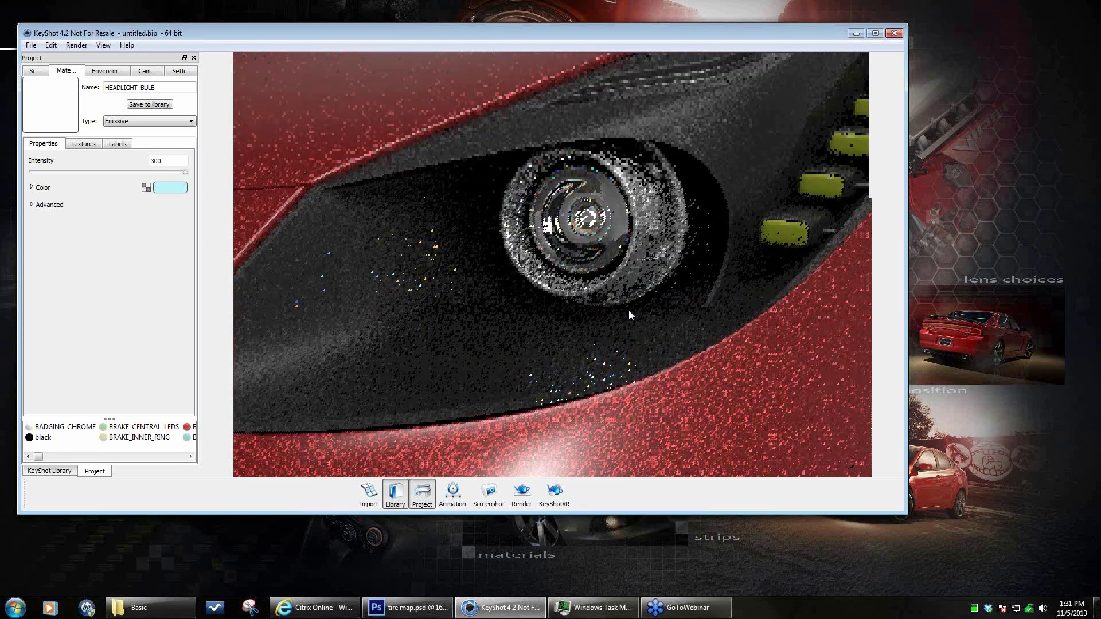
click(179, 71)
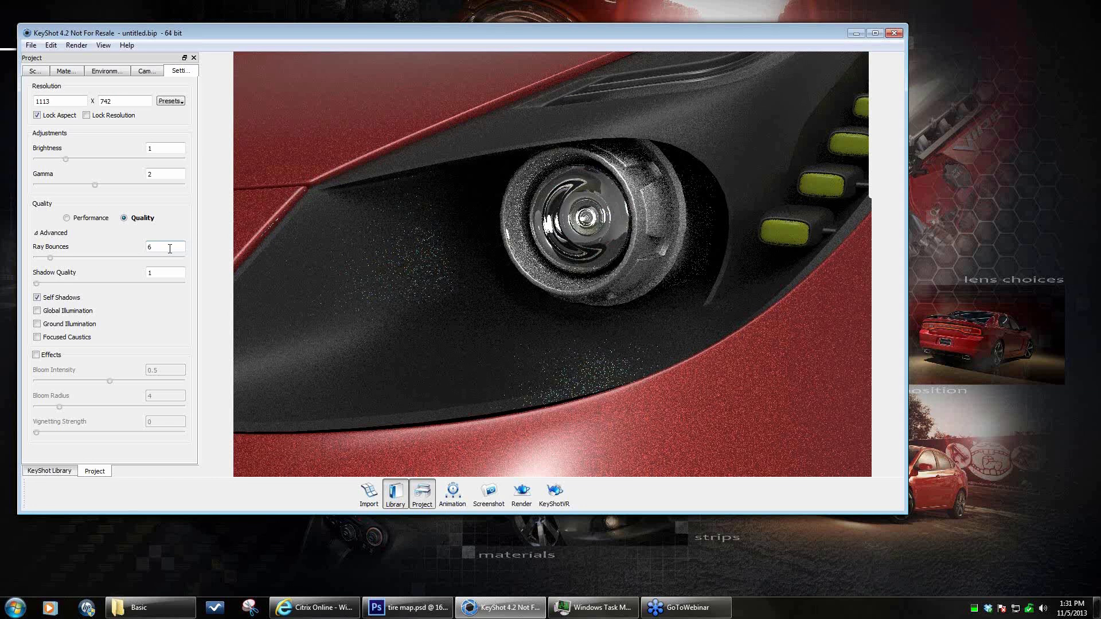
drag(170, 249, 86, 247)
text(1)
key(Return)
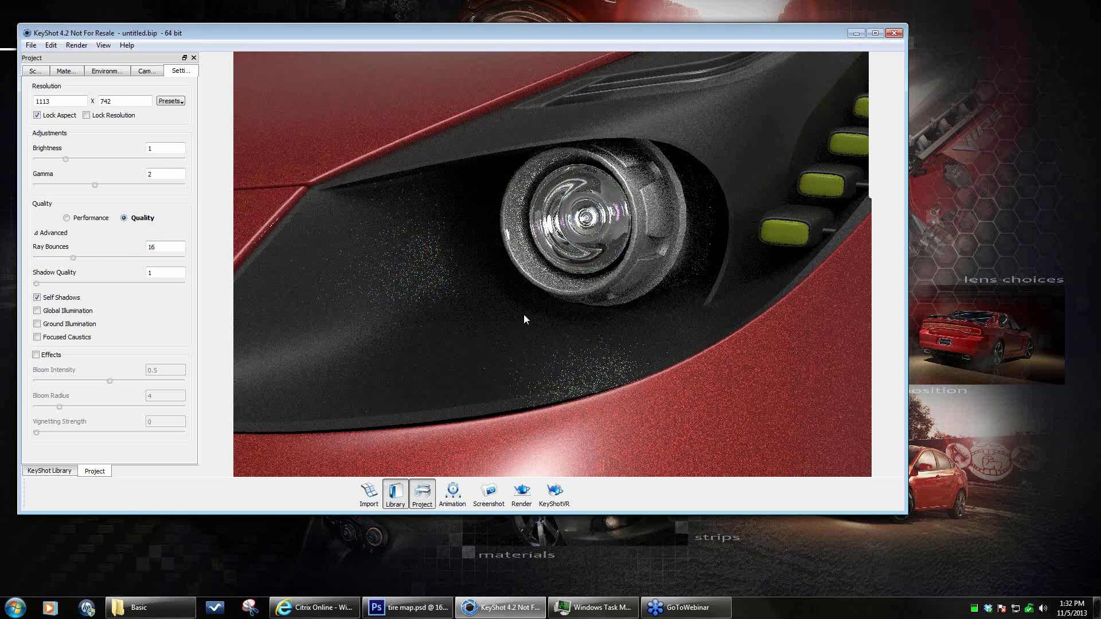
- Edit the lamp lens's Gem Stone Crystal material, setting its refraction index to 2.752 and transparency to 9.7
scroll(561, 341, up, 2)
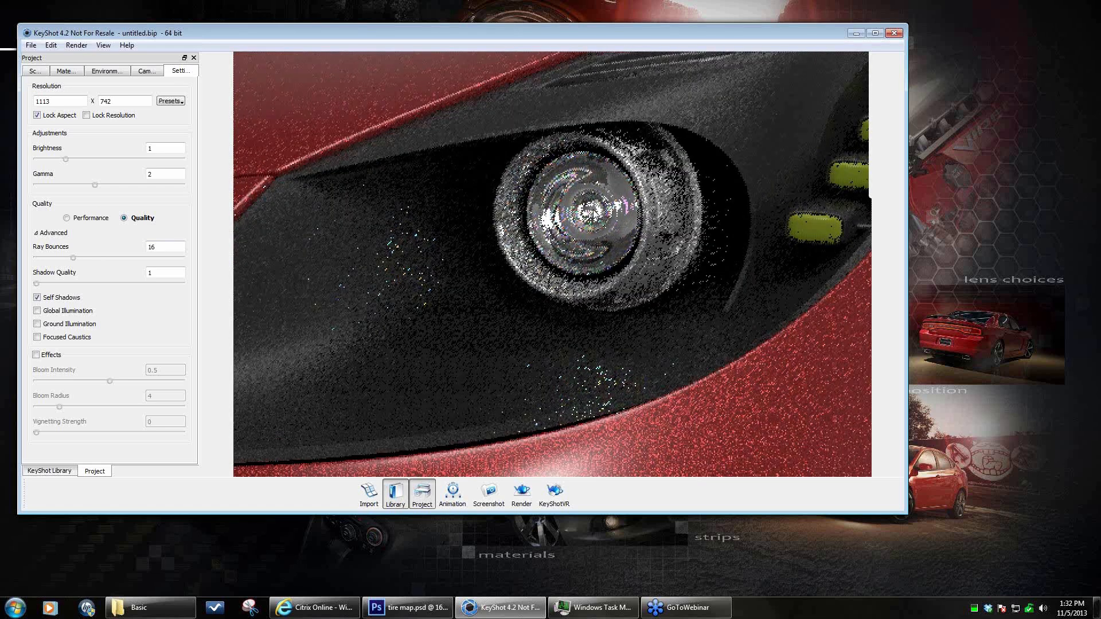
double_click(593, 212)
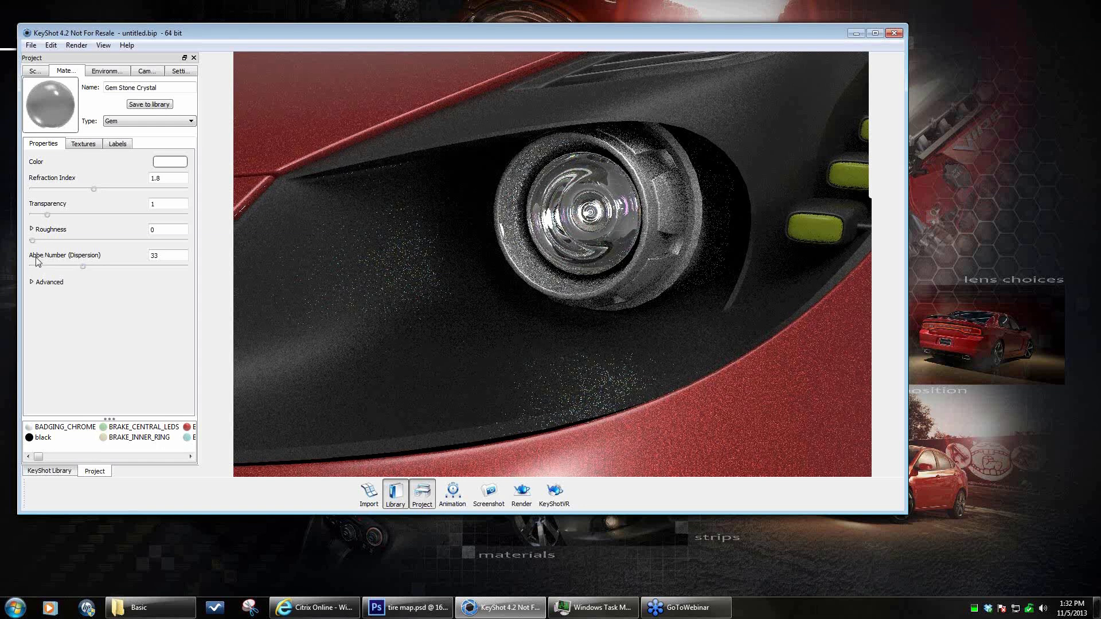
drag(94, 188, 169, 187)
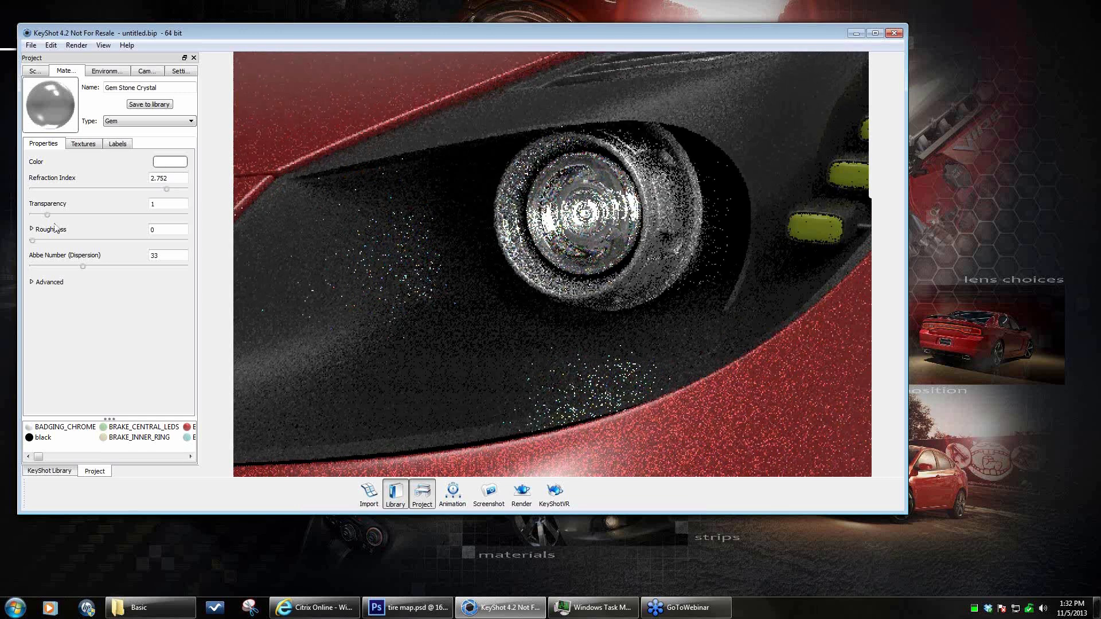
drag(47, 215, 182, 220)
- Set the lens material's roughness to 0.005, glossy samples to 33 and Abbe number to 5.6
mouse_move(32, 241)
mouse_down()
mouse_move(71, 245)
mouse_move(37, 242)
mouse_up()
click(31, 230)
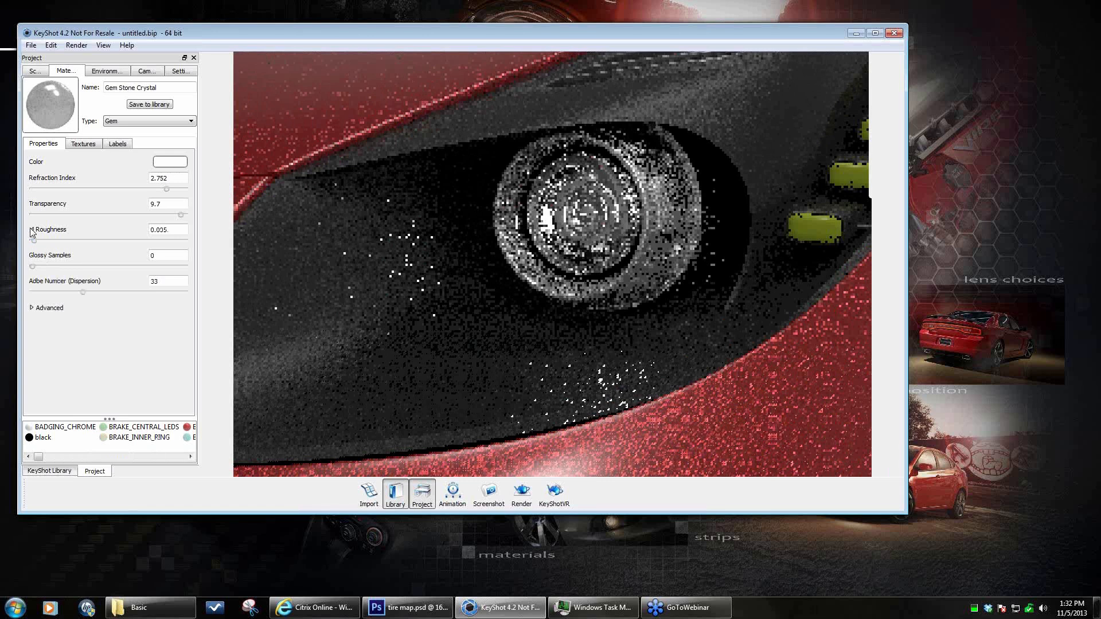
drag(35, 267, 41, 293)
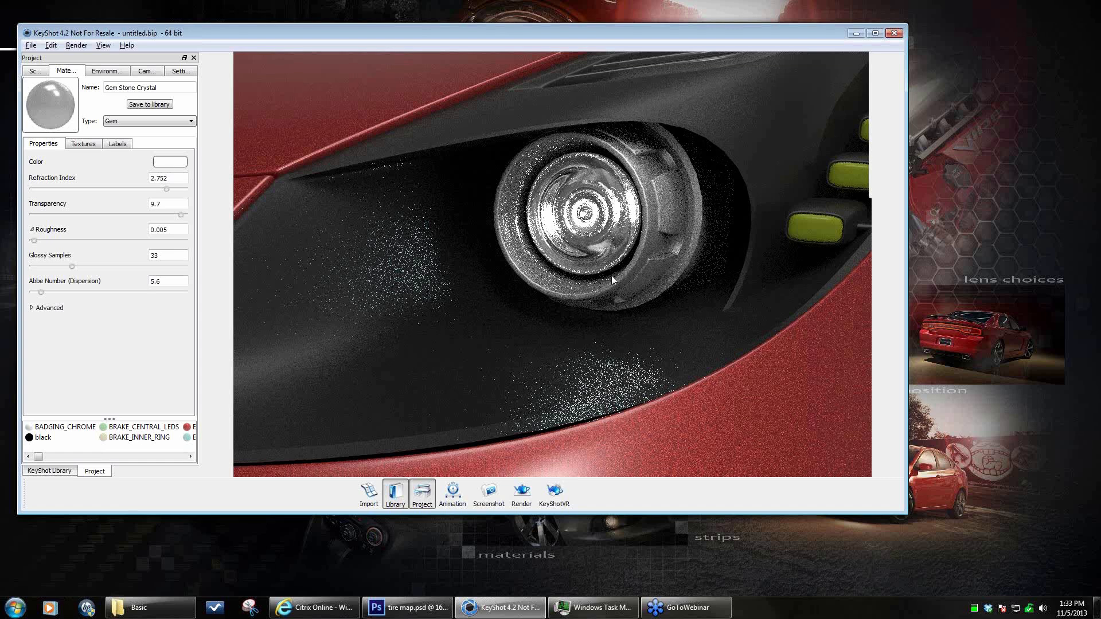
- With the whole car in view, lower the lighting environment's brightness to 0.145
drag(598, 284, 684, 271)
scroll(684, 271, down, 10)
drag(629, 331, 595, 338)
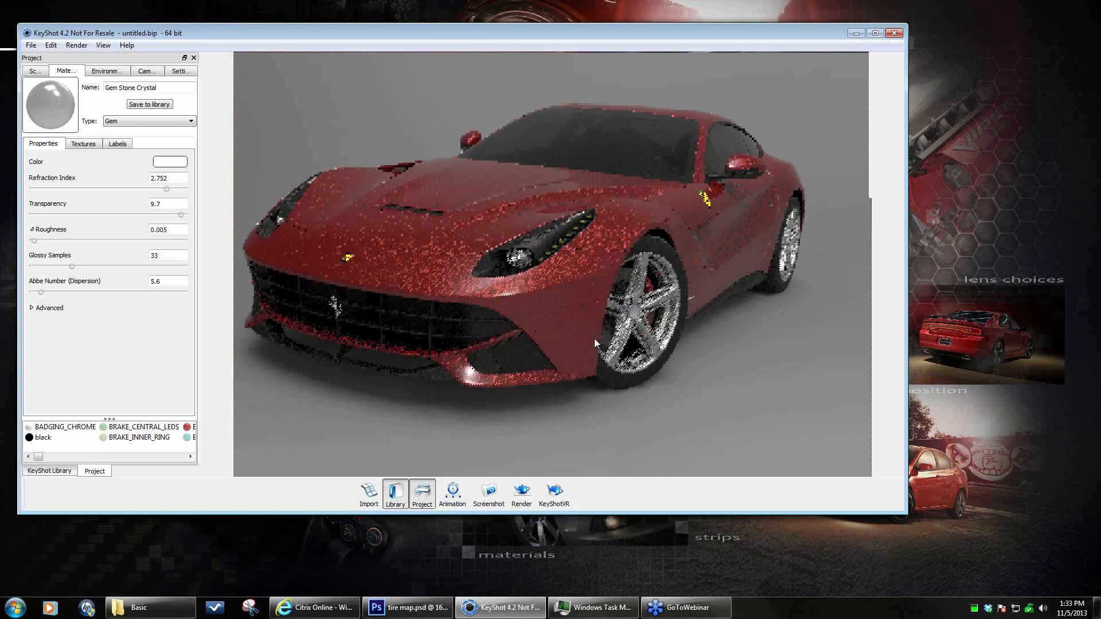
click(106, 71)
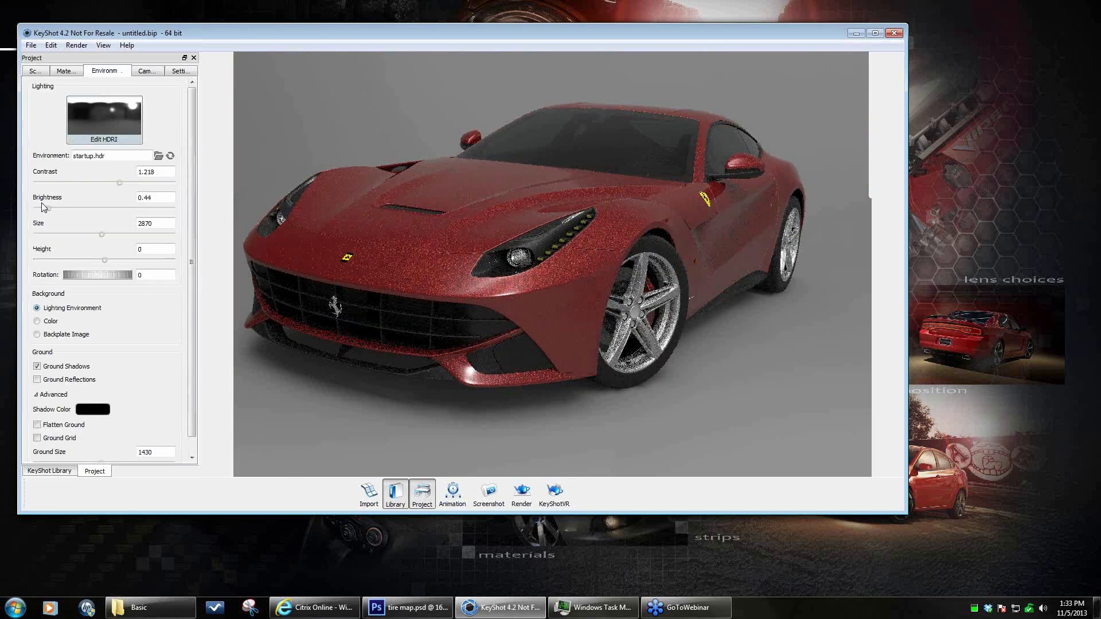
drag(46, 210, 40, 210)
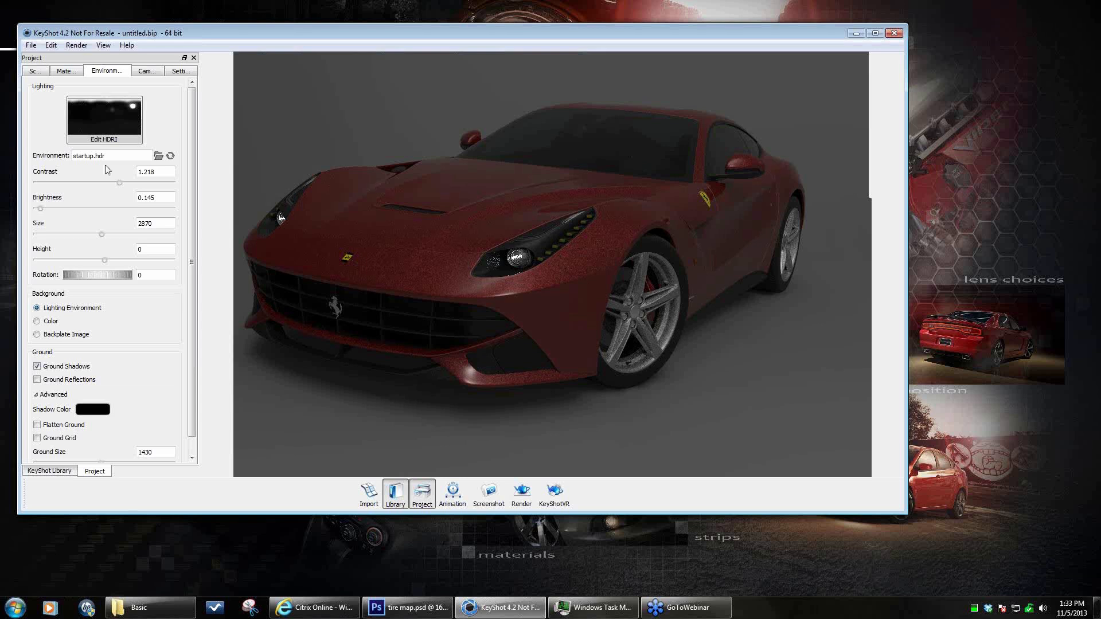
- Try the Emissive type on the headlight lens's Gem Stone Crystal material and undo the change
double_click(514, 261)
click(190, 122)
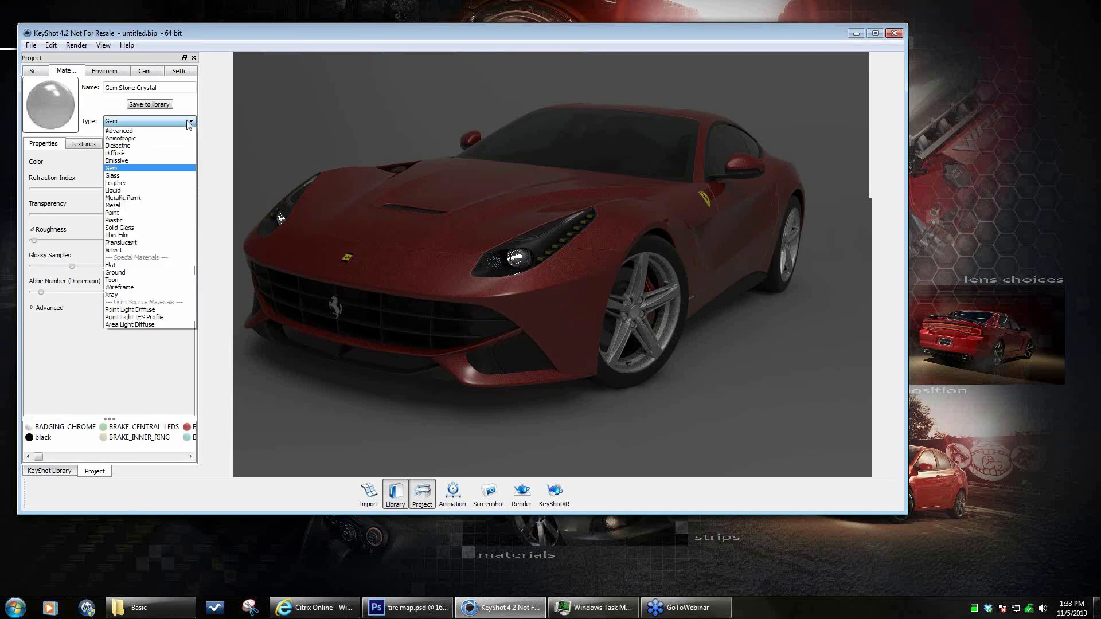
click(140, 162)
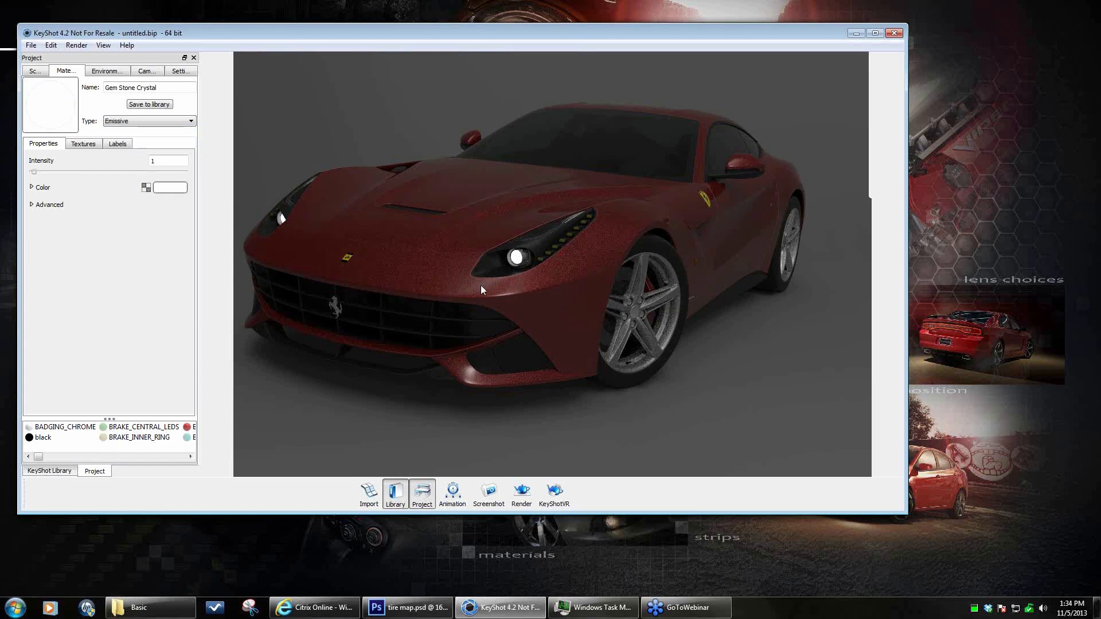
key(ctrl+z)
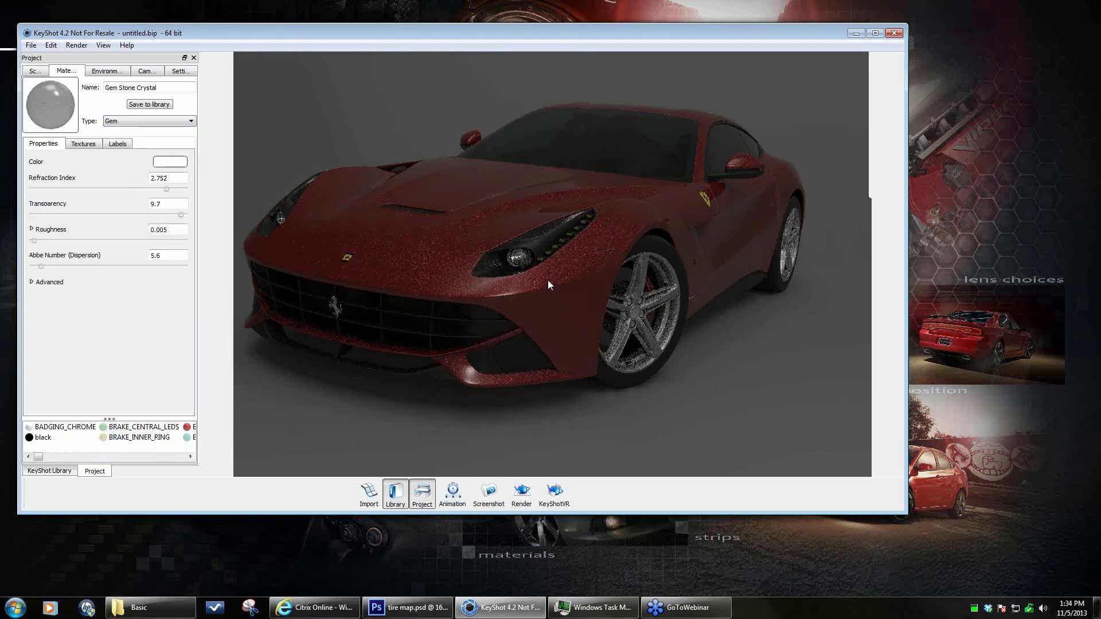
- Copy the lamp lens's Gem Stone Crystal material onto the yellow-green LED strip in the headlight
alt+right_drag(548, 283, 615, 356)
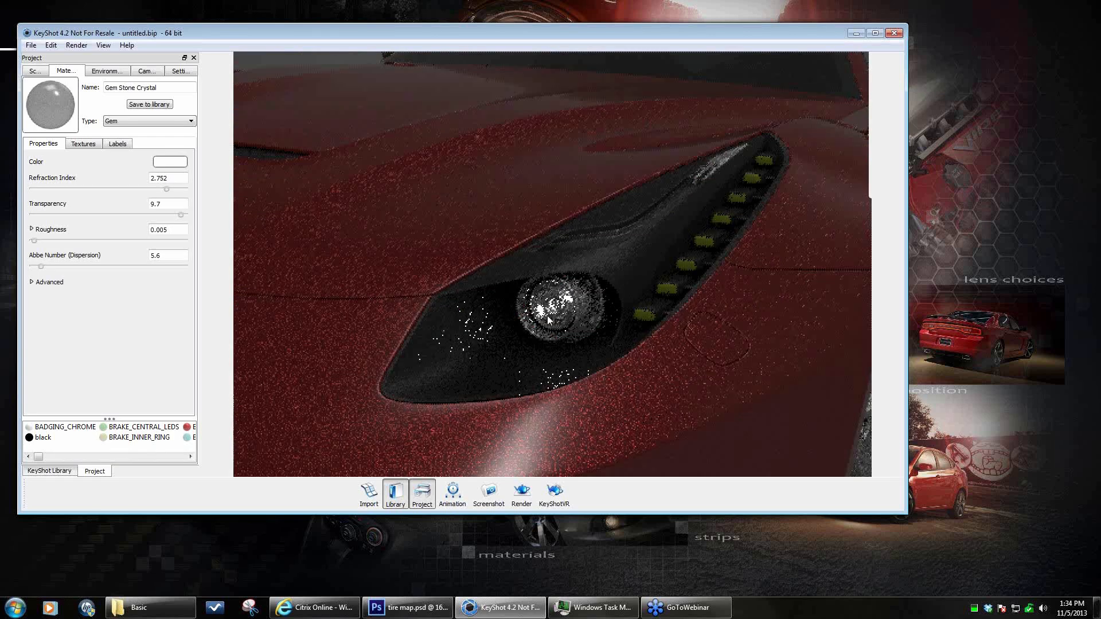
shift+right_click(645, 316)
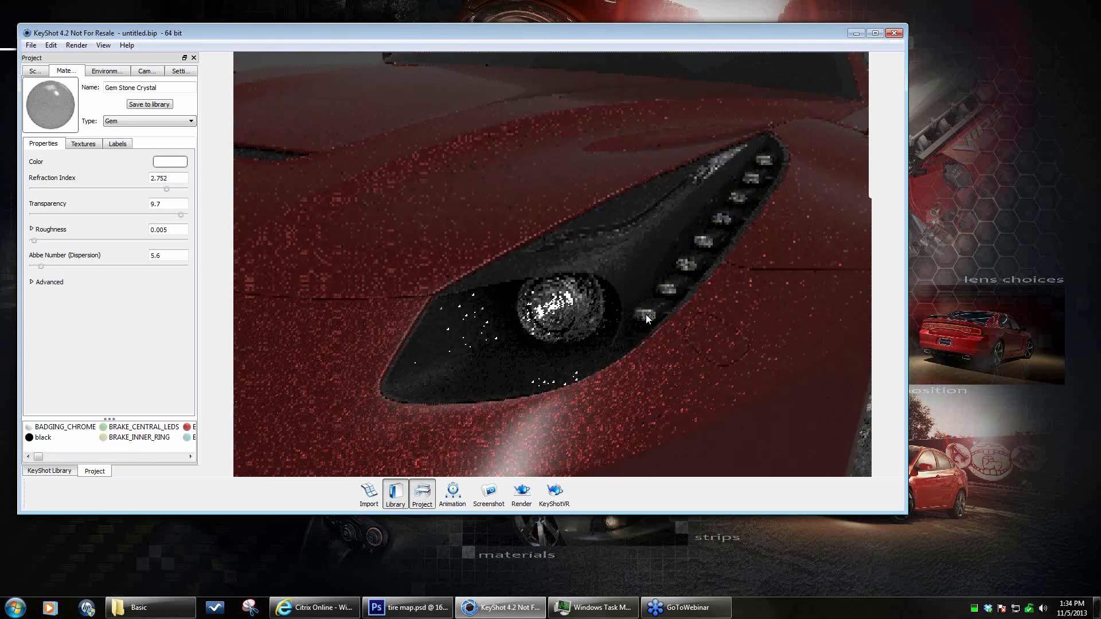
alt+right_drag(719, 306, 566, 343)
alt+drag(567, 343, 595, 304)
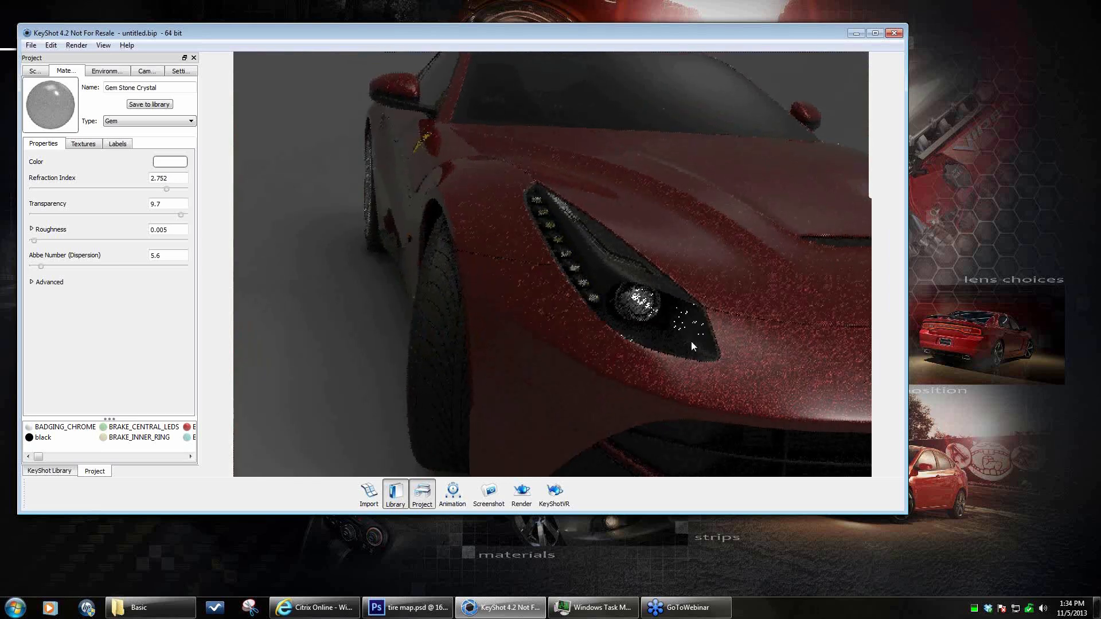
- Raise the lighting environment's brightness to 0.295 and show all hidden parts
alt+right_drag(690, 342, 601, 369)
alt+drag(601, 369, 404, 333)
scroll(405, 333, down, 5)
click(116, 70)
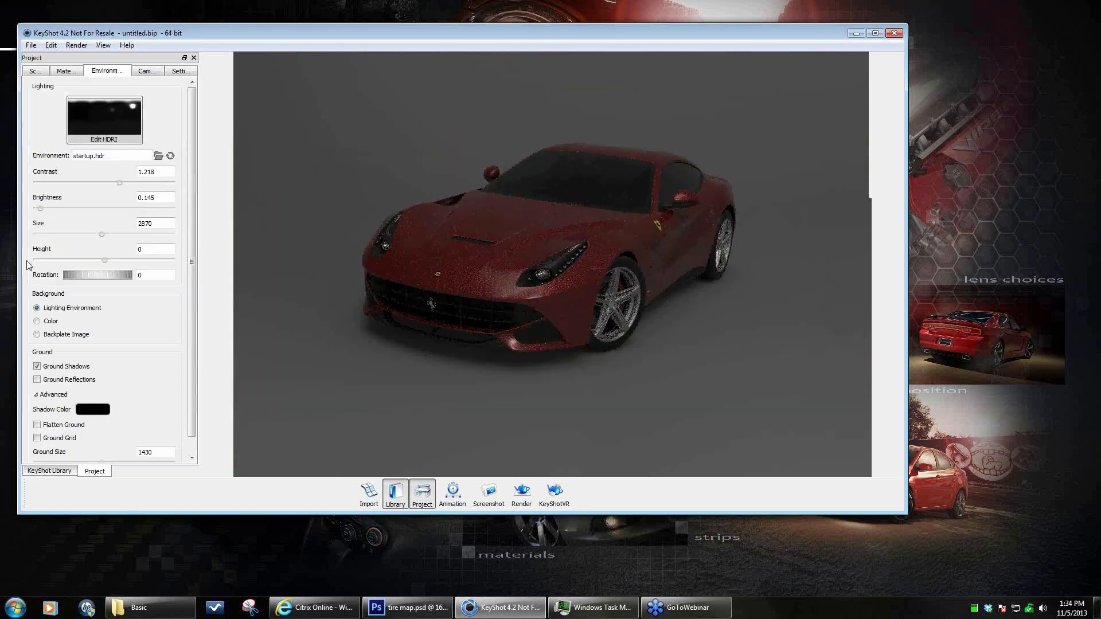
drag(45, 213, 47, 214)
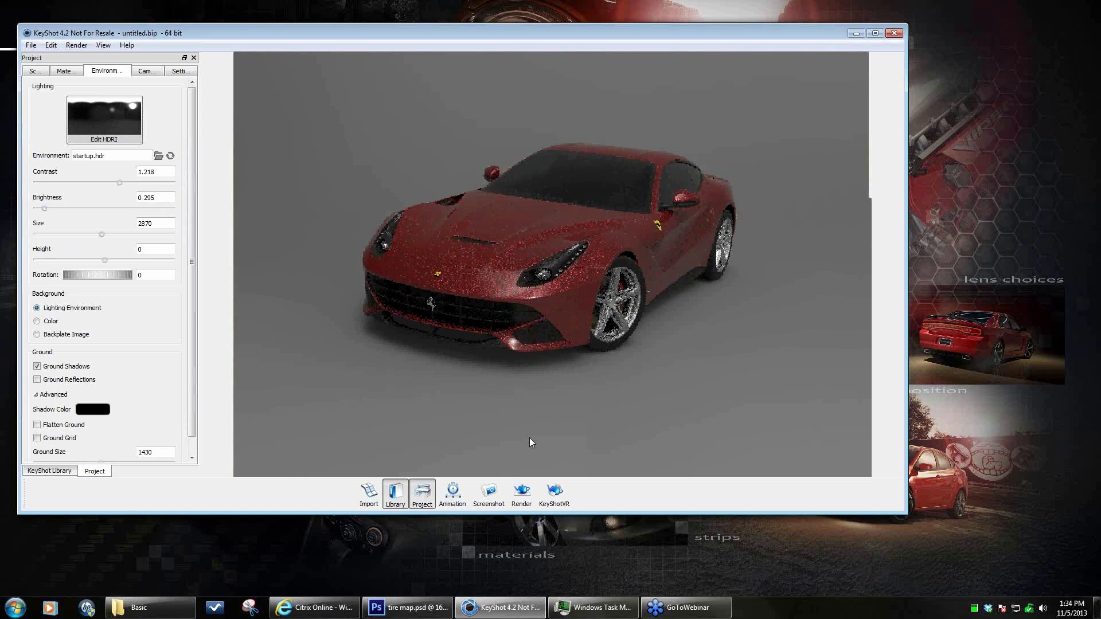
right_click(615, 406)
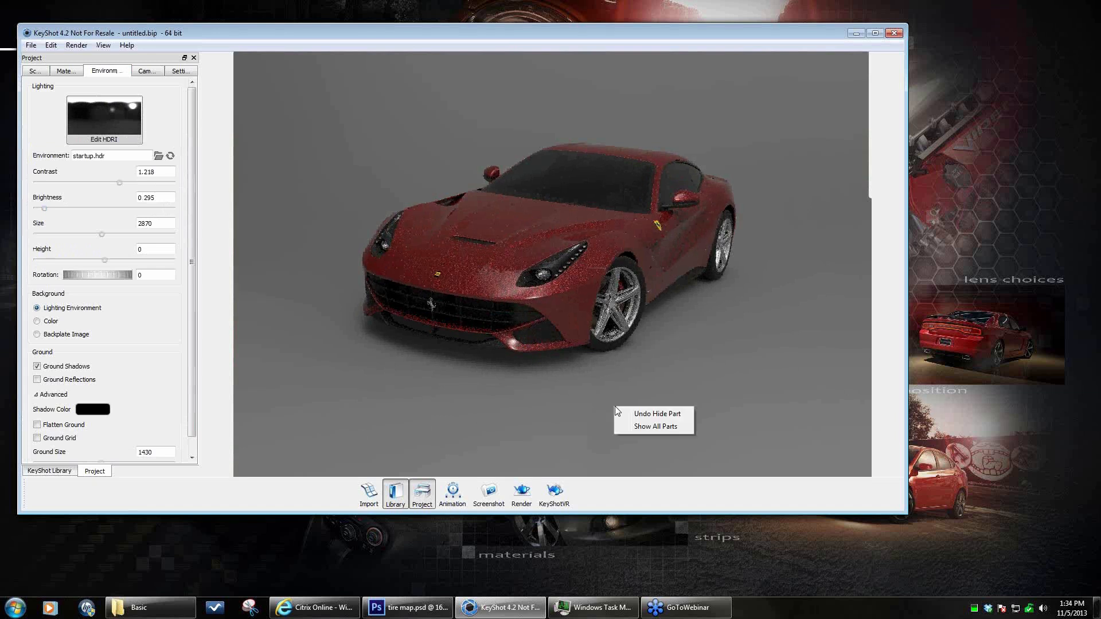
click(656, 427)
- Copy the rear window's dark material onto the two green parts beside it and the red body paint onto the cyan license plate area
drag(730, 345, 493, 377)
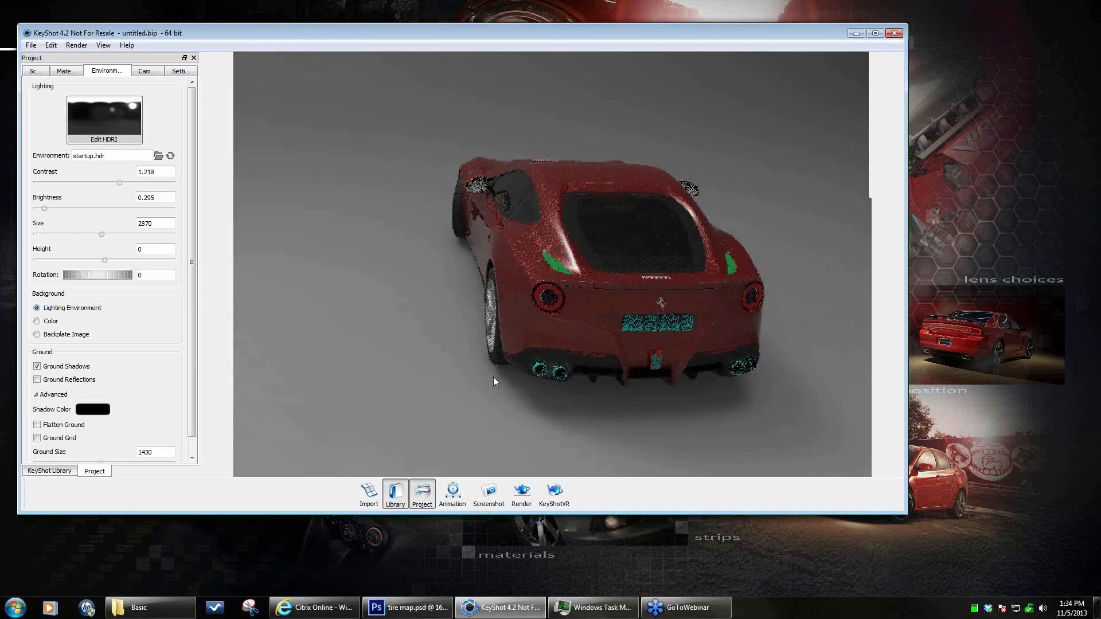
scroll(494, 381, up, 2)
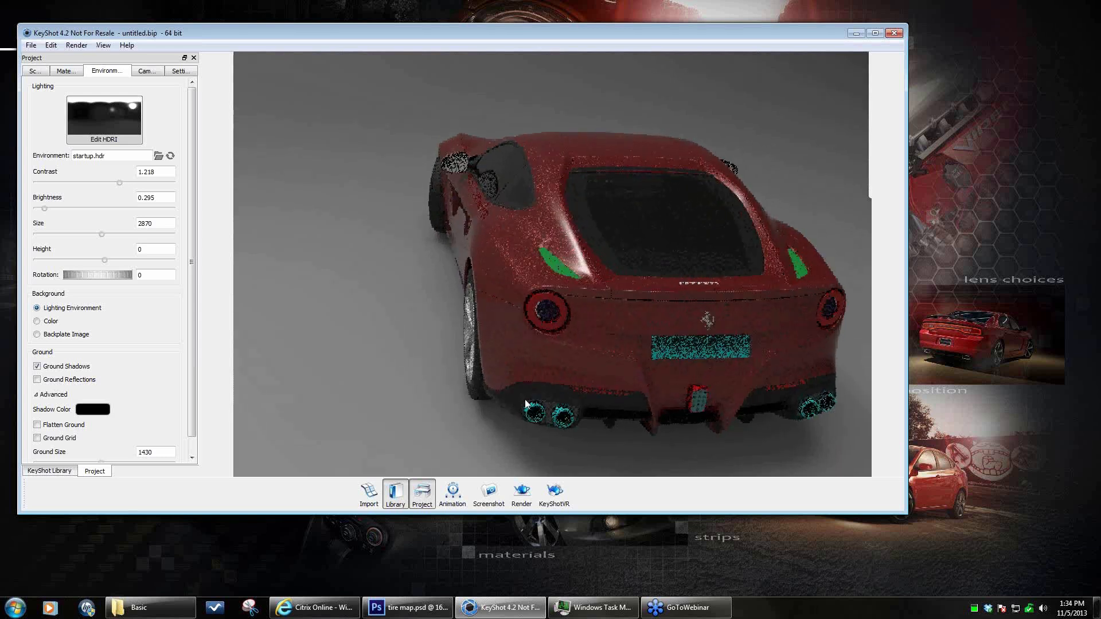
shift+click(729, 263)
shift+right_click(560, 266)
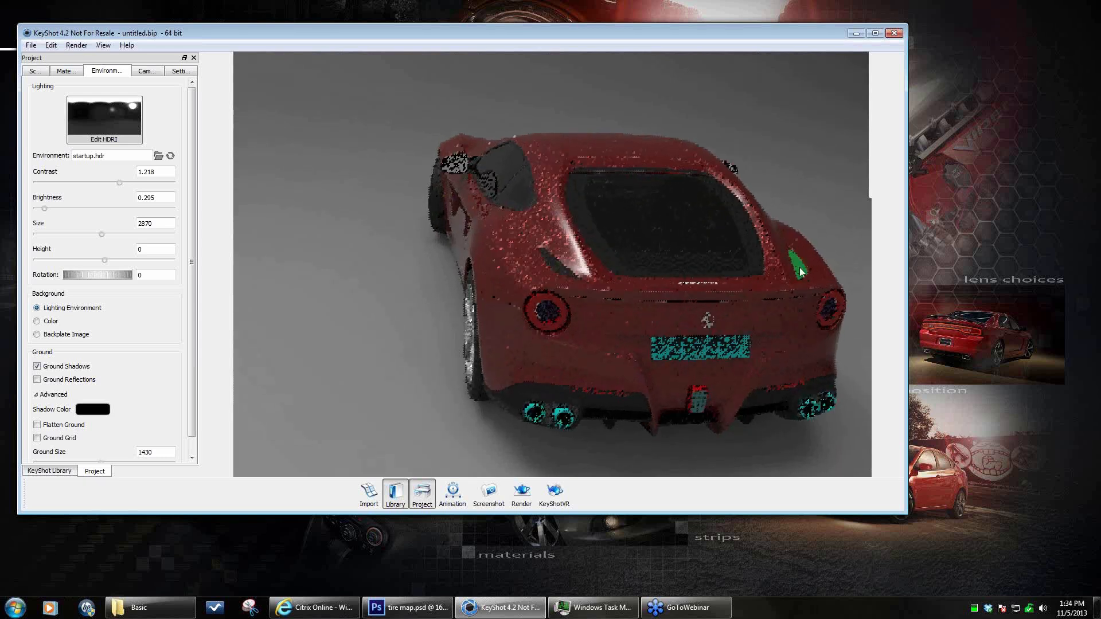
shift+right_click(800, 268)
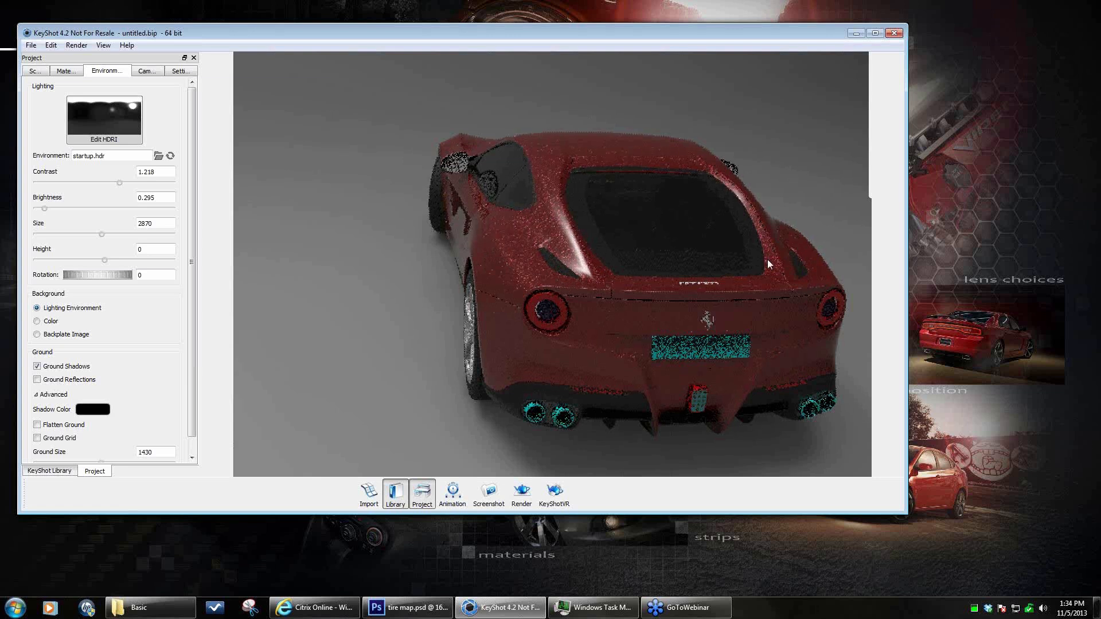
shift+click(797, 365)
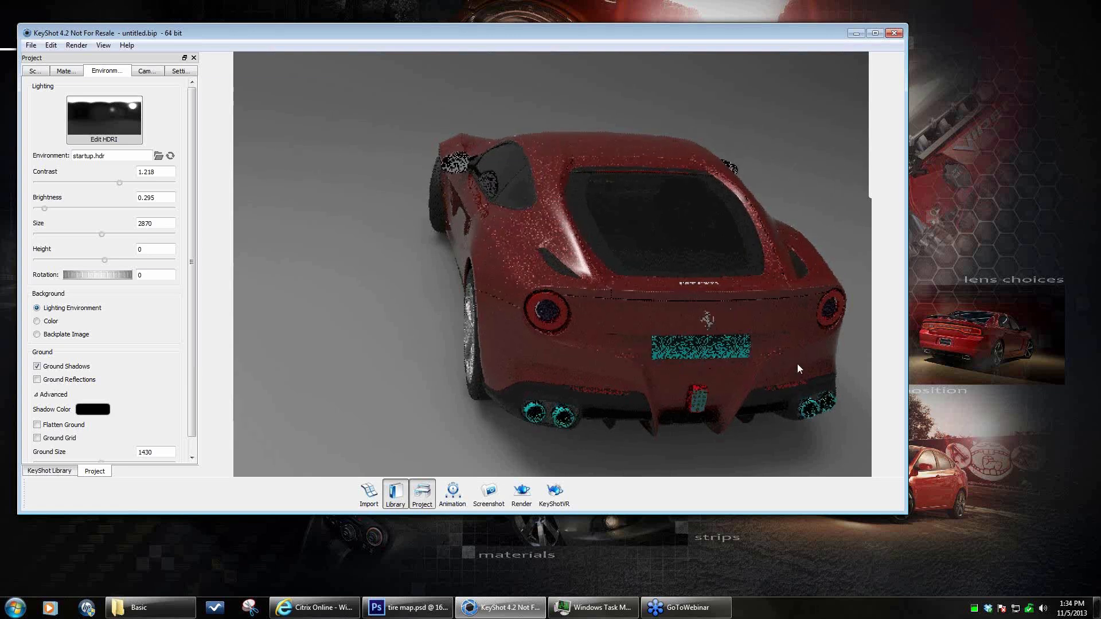
shift+right_click(721, 348)
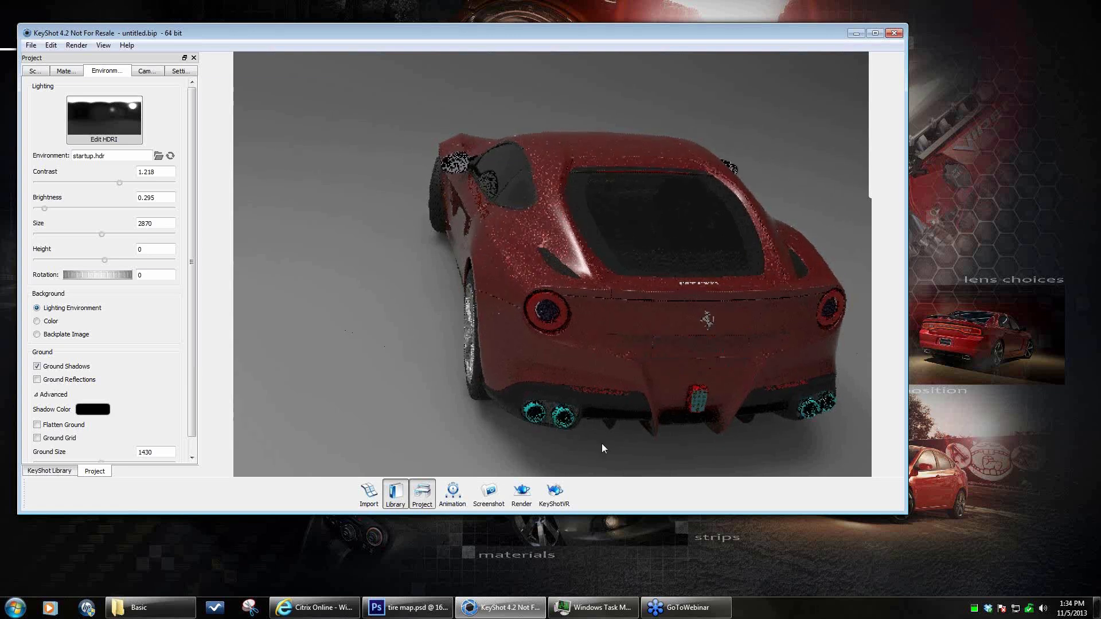
- Switch the real-time view to performance mode and examine the twin exhaust tips in the rear bumper up close
drag(623, 419, 635, 410)
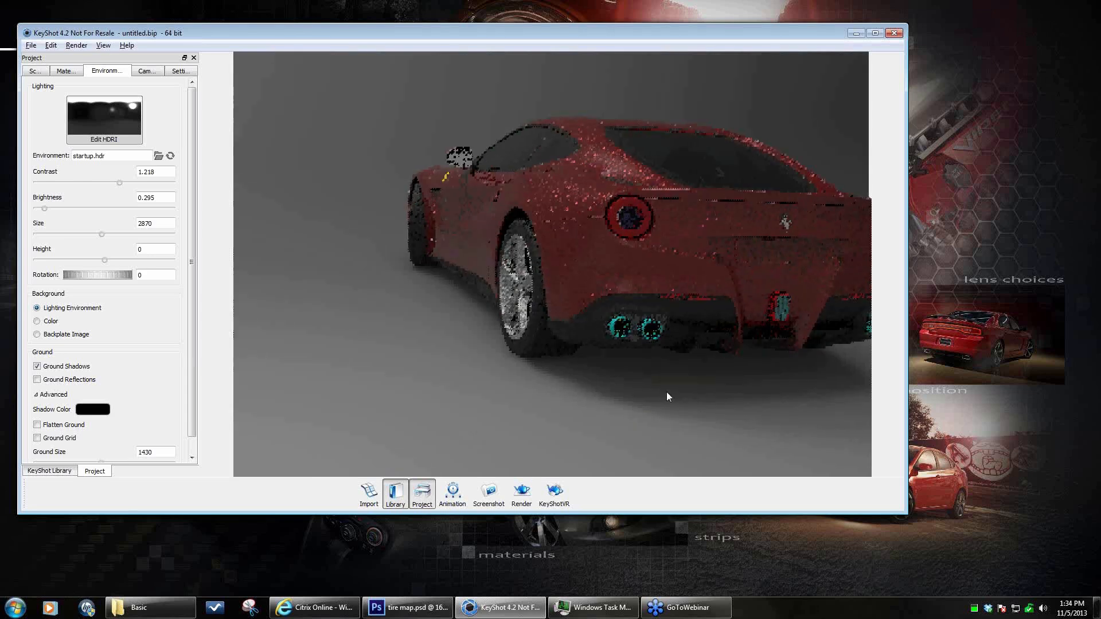
scroll(666, 393, up, 4)
drag(751, 397, 515, 405)
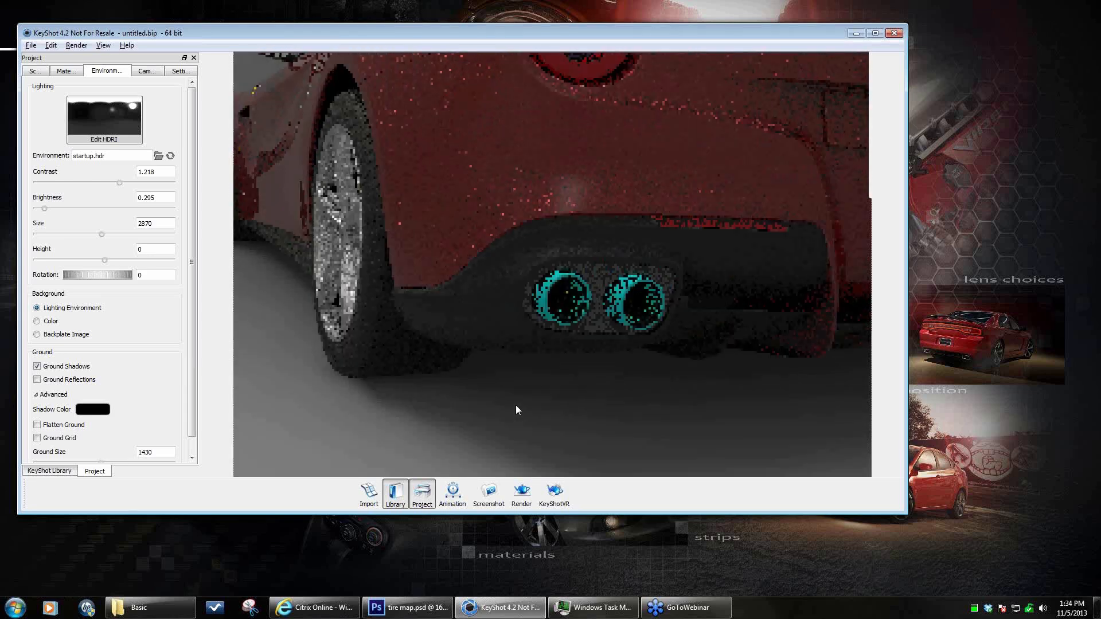
scroll(673, 384, up, 3)
middle_drag(673, 384, 644, 379)
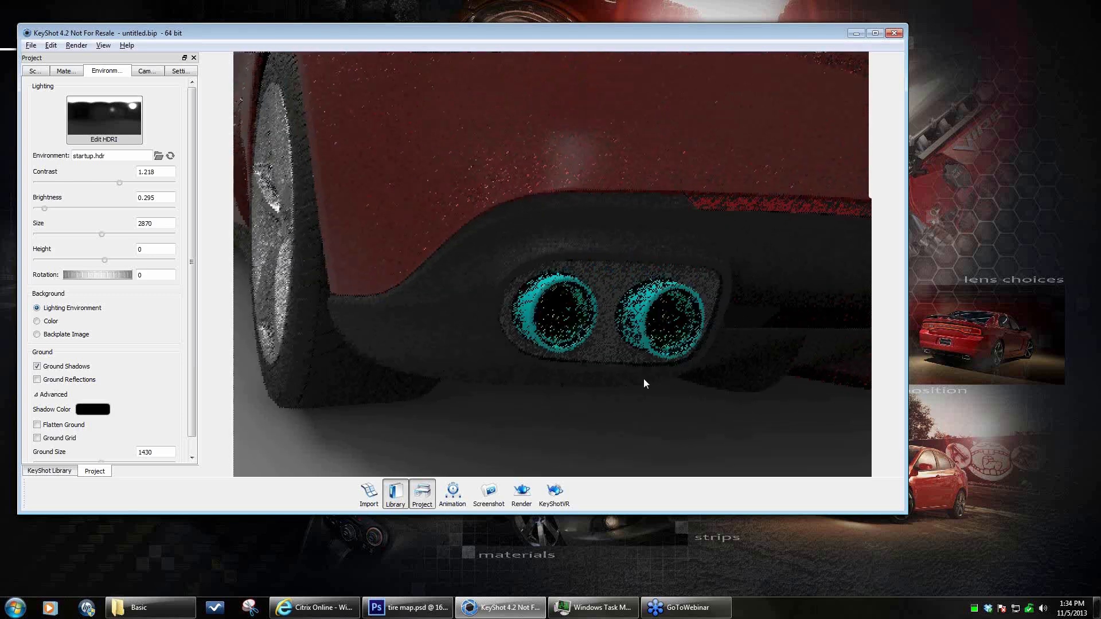
key(alt+p)
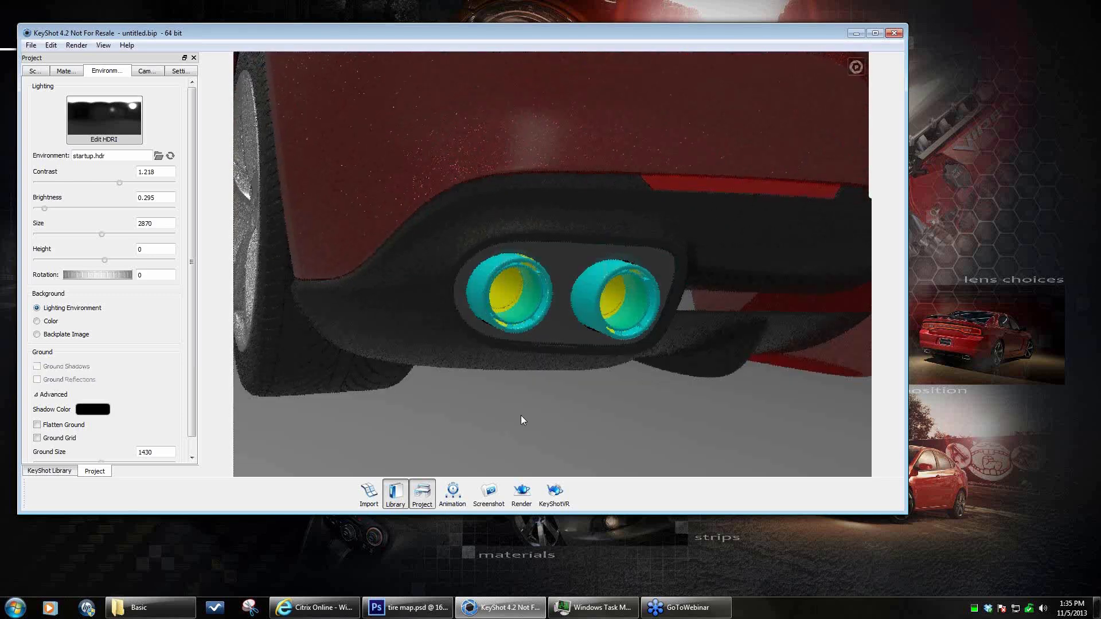
drag(521, 415, 596, 378)
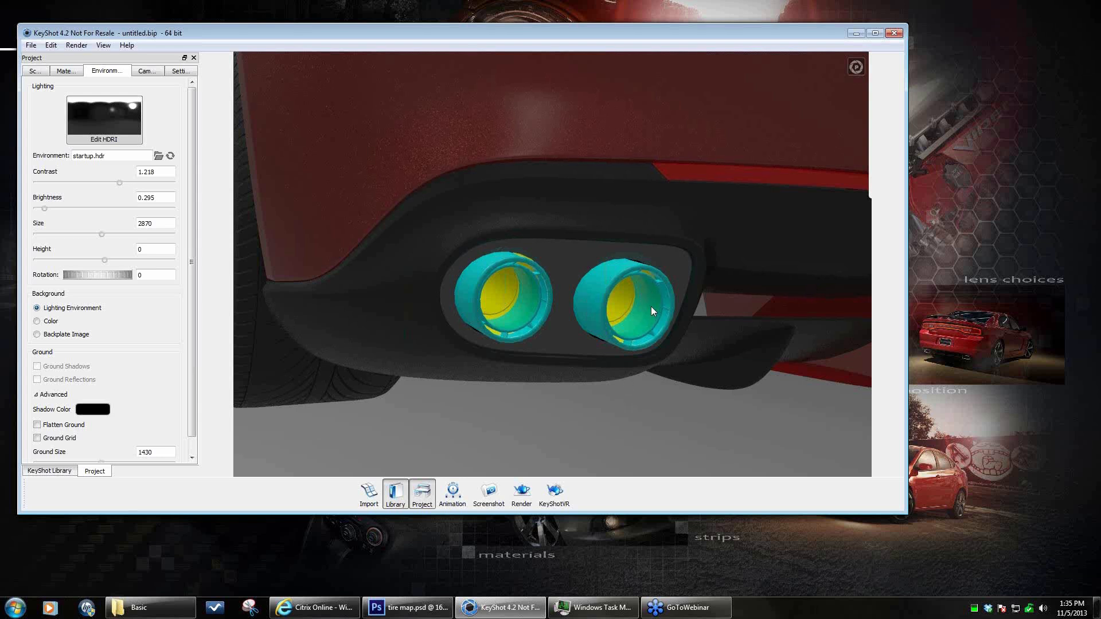
drag(618, 411, 633, 413)
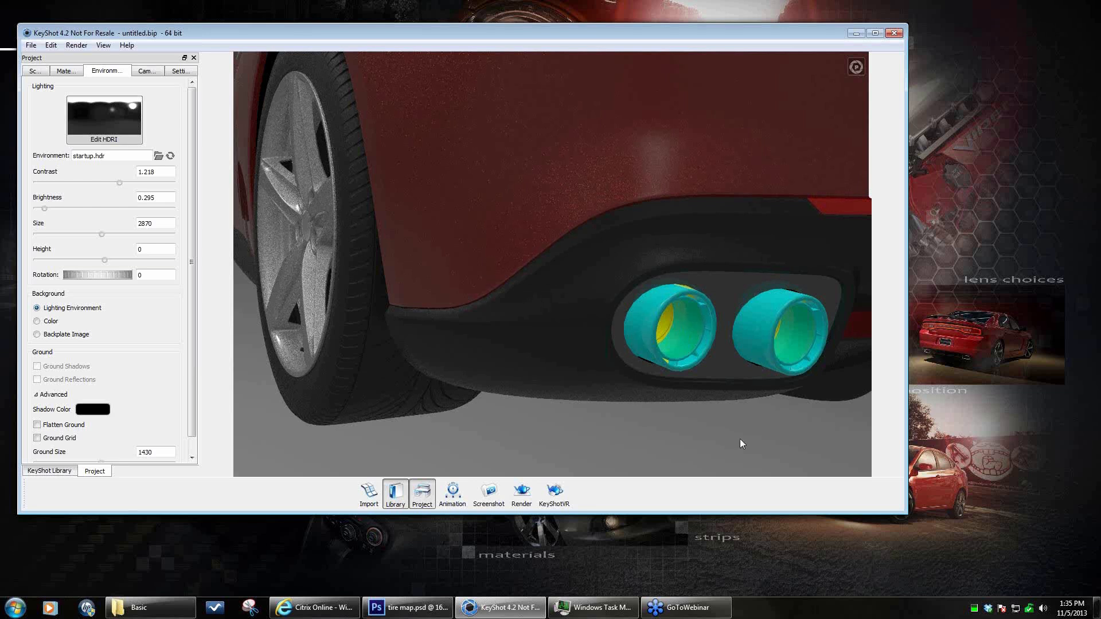
- Apply the grey paint from the library's basic metallic paints to the exhaust tips in the rear bumper
scroll(735, 439, up, 5)
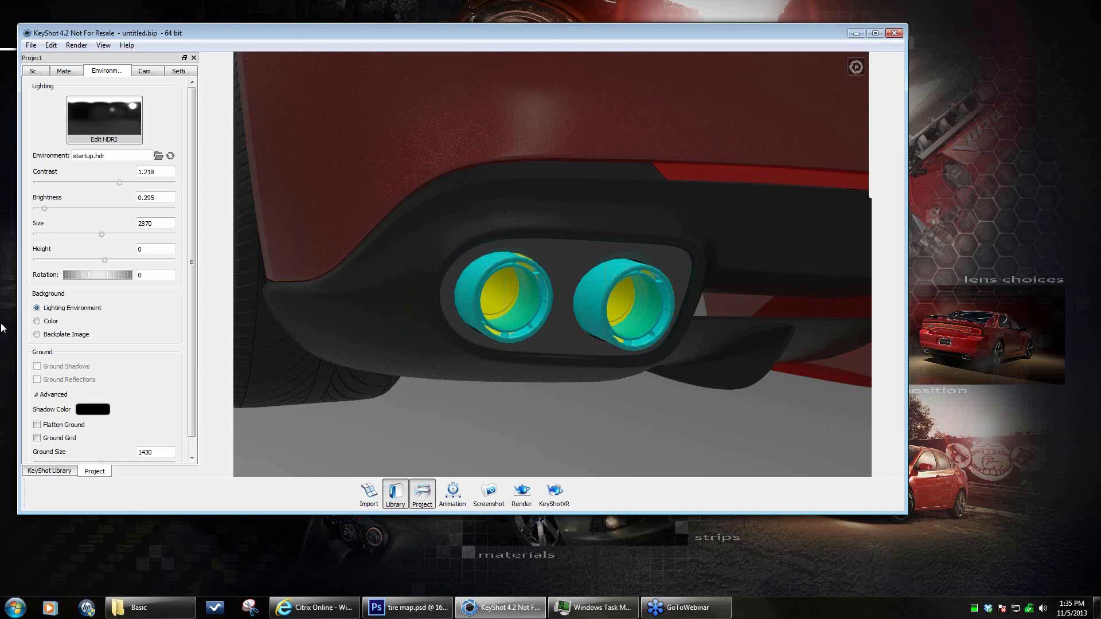
click(51, 471)
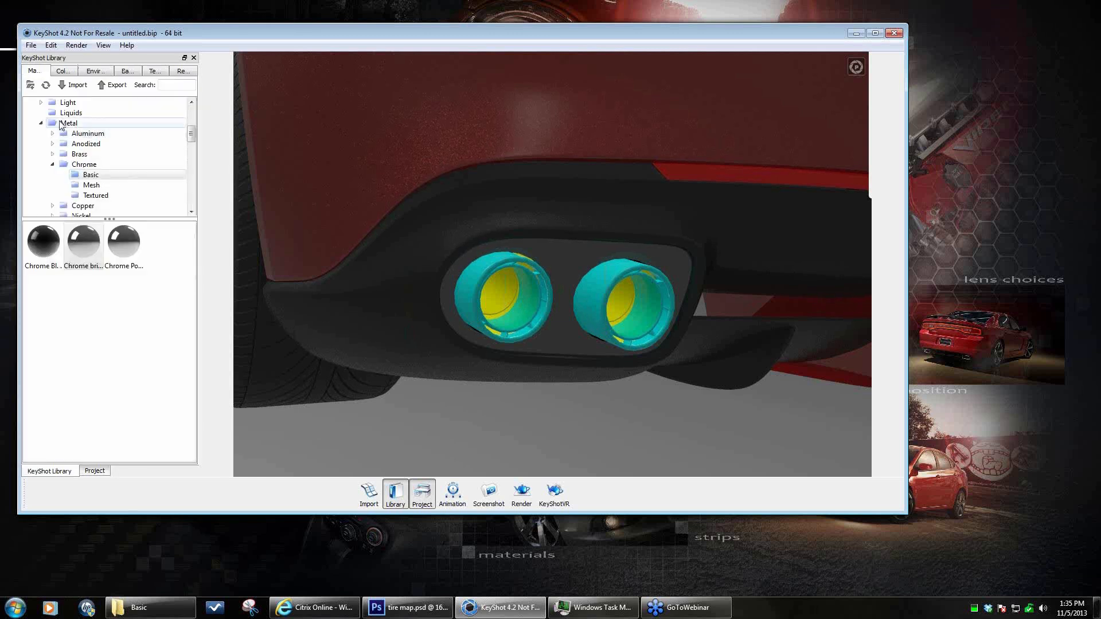
click(57, 175)
click(52, 165)
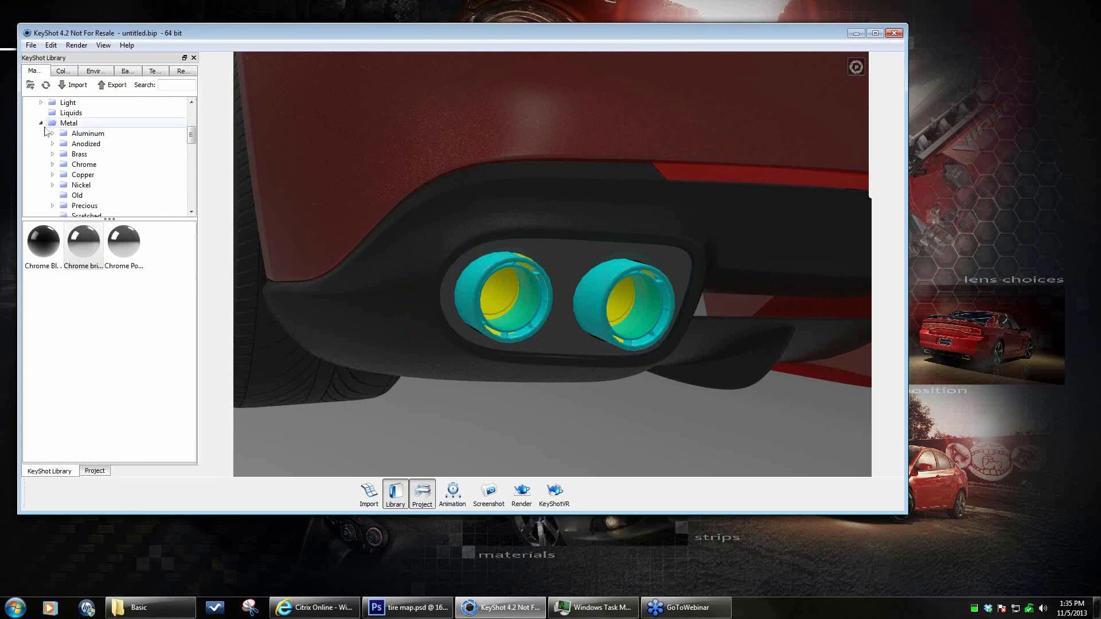
click(41, 123)
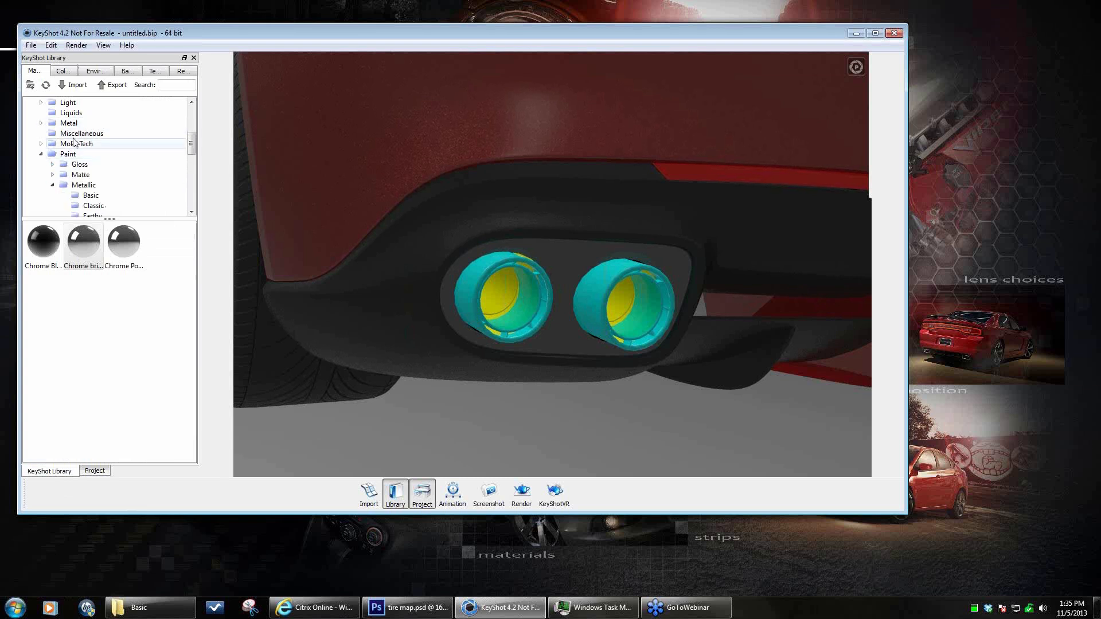
click(42, 155)
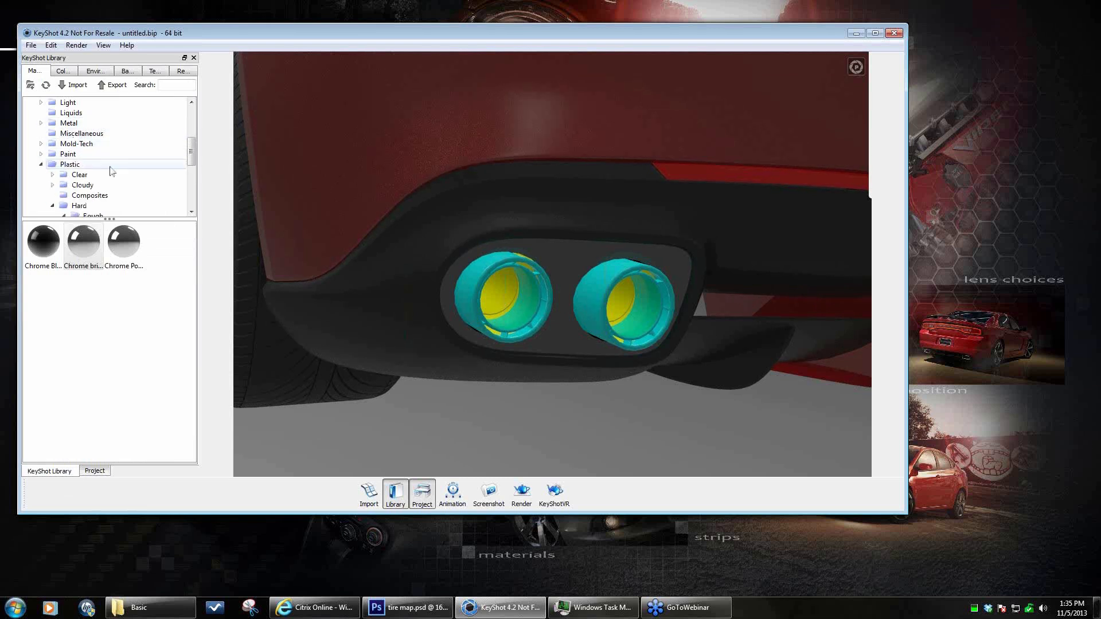
scroll(98, 167, down, 2)
scroll(99, 166, up, 1)
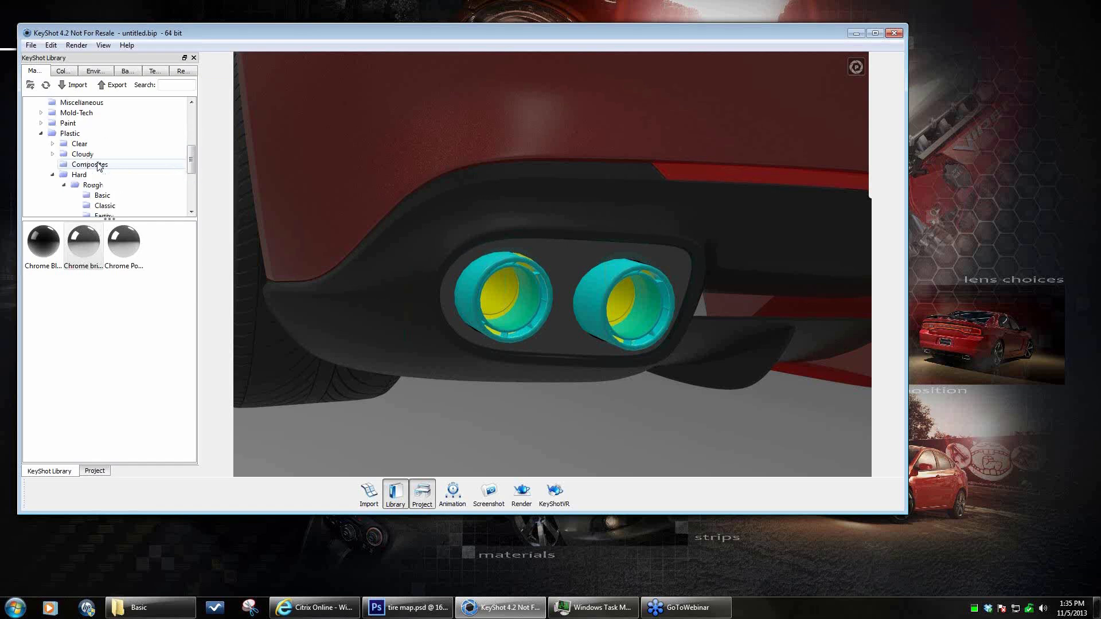
click(41, 133)
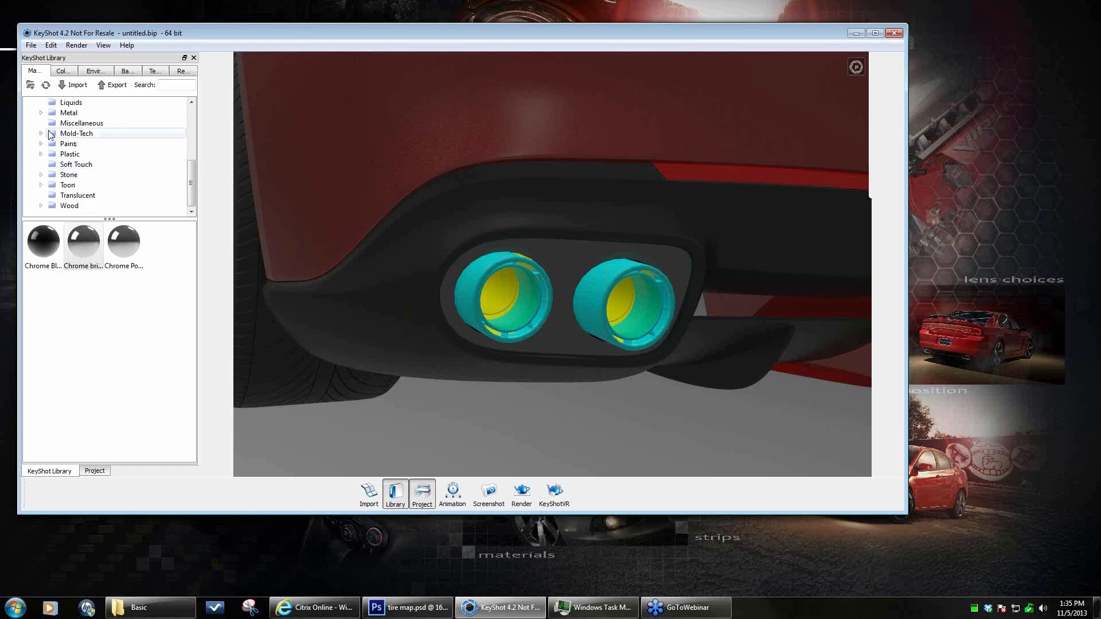
click(41, 144)
click(52, 174)
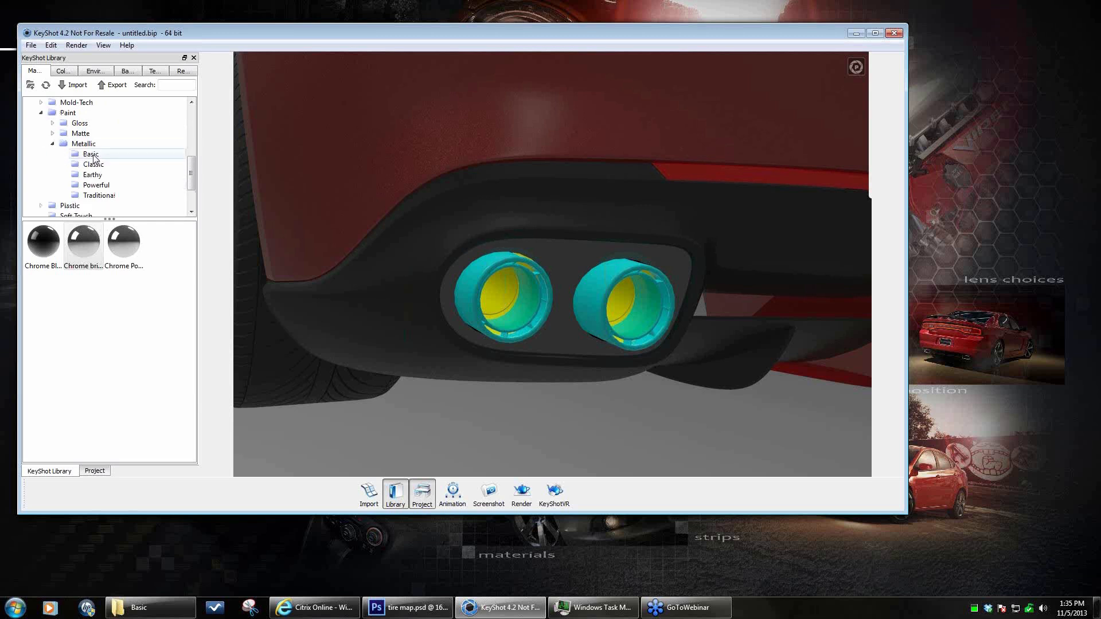
click(93, 156)
mouse_move(53, 341)
mouse_down()
mouse_move(529, 273)
mouse_move(490, 263)
mouse_up()
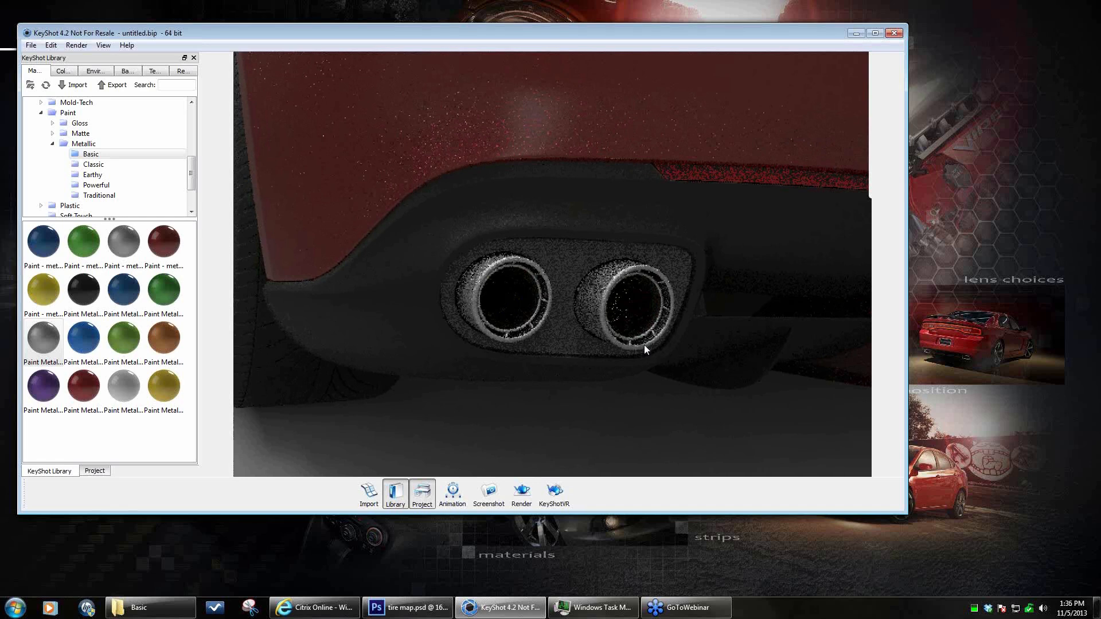
- Examine the finished exhaust tips from several rear angles and the whole car from its side
drag(641, 351, 511, 325)
scroll(574, 371, down, 4)
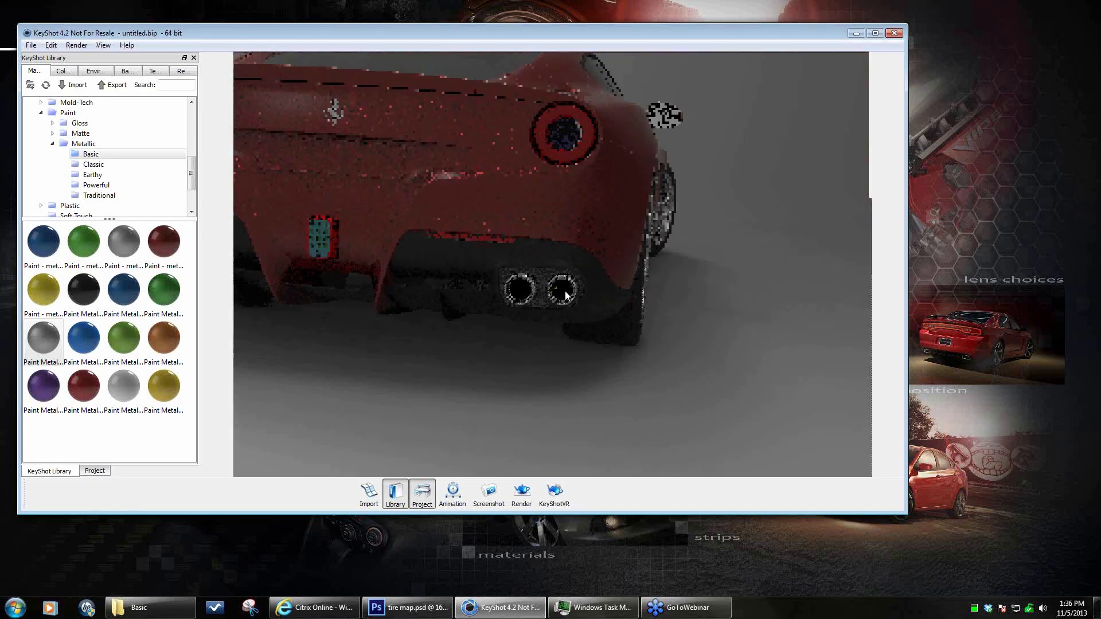
drag(559, 384, 258, 308)
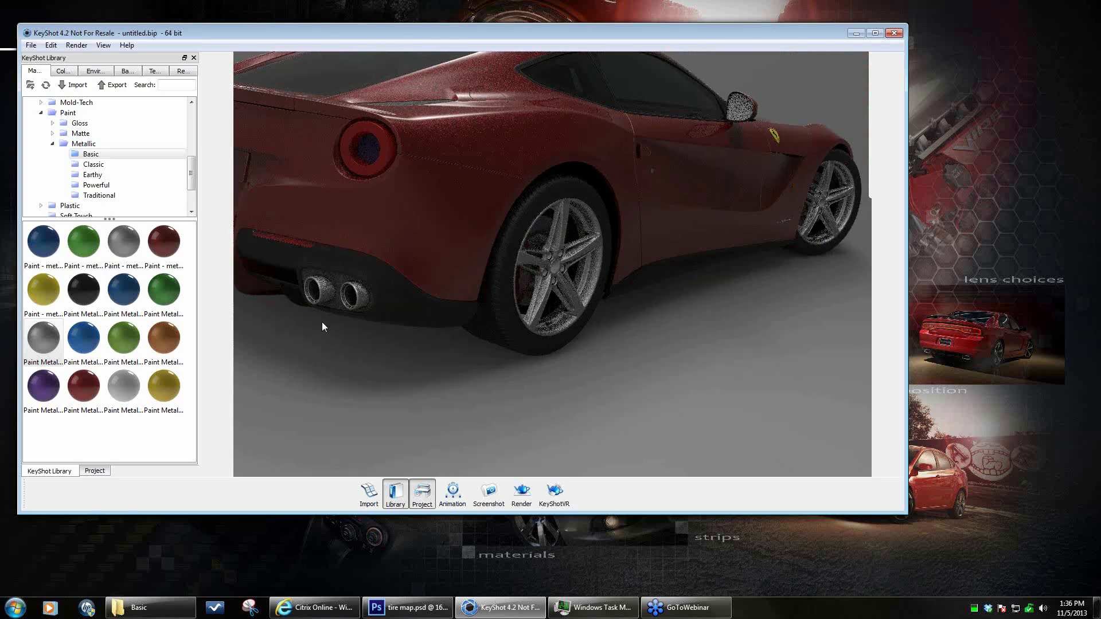
drag(381, 376, 501, 264)
right_click(541, 236)
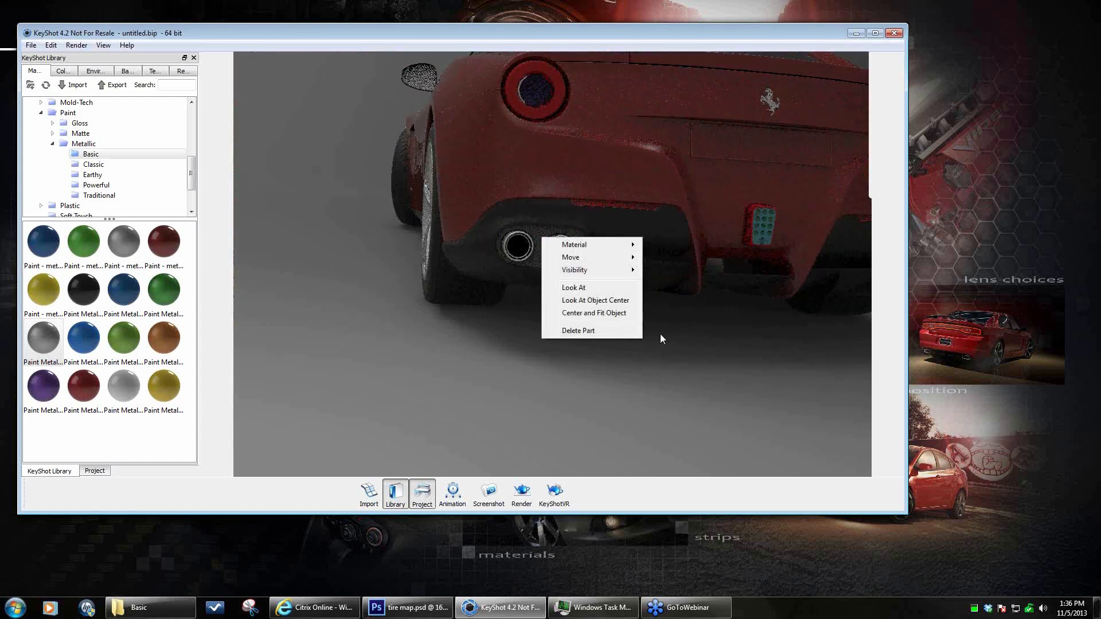
click(488, 198)
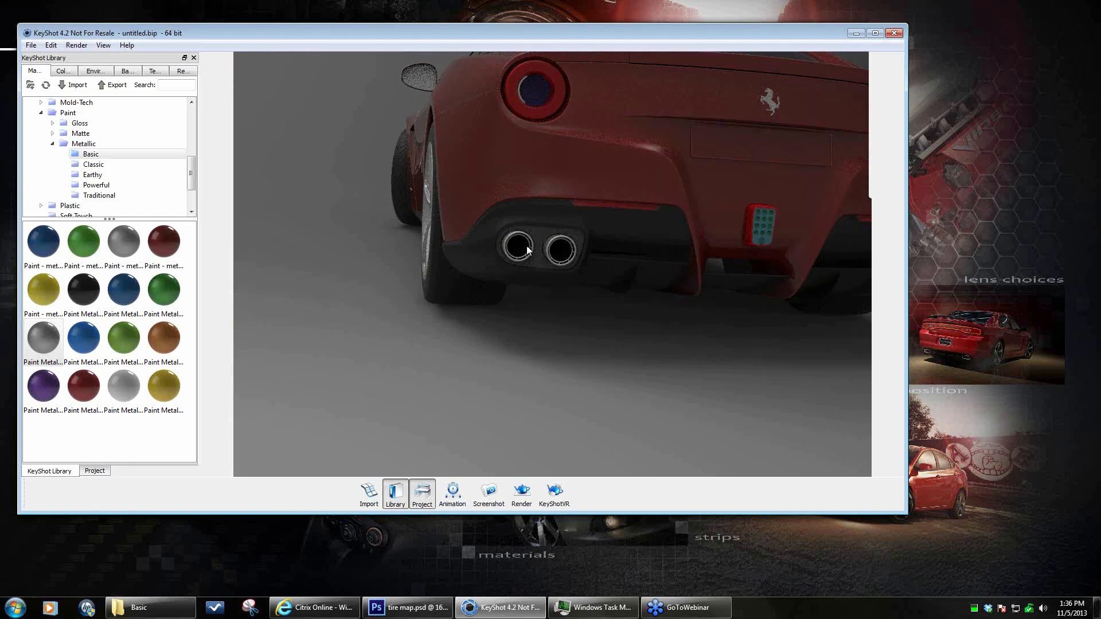
drag(622, 347, 549, 336)
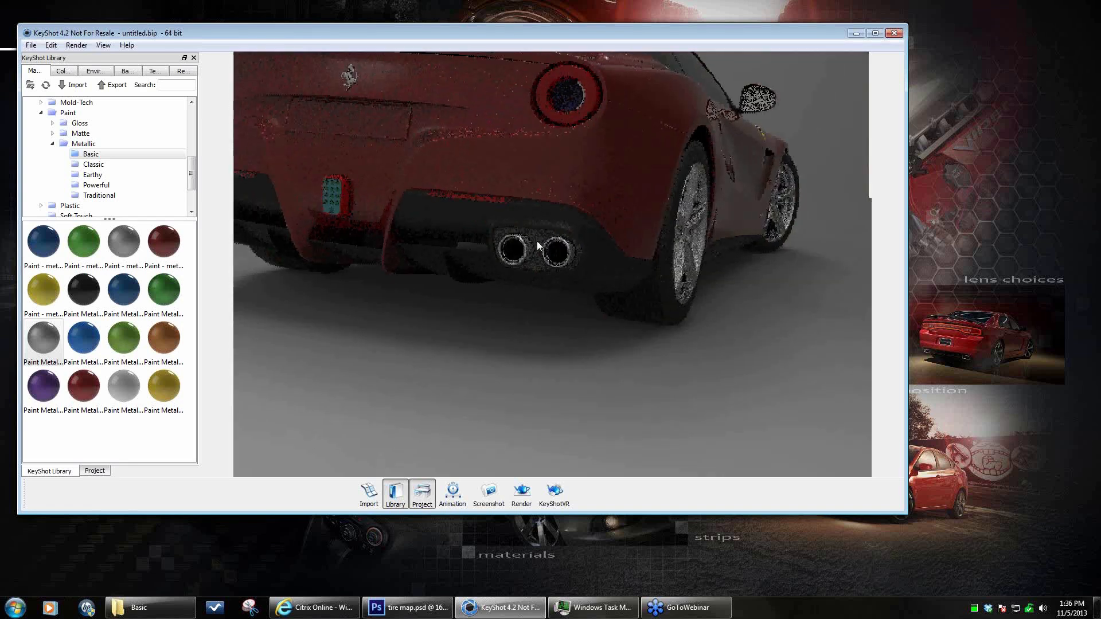
drag(728, 351, 420, 330)
scroll(572, 361, down, 5)
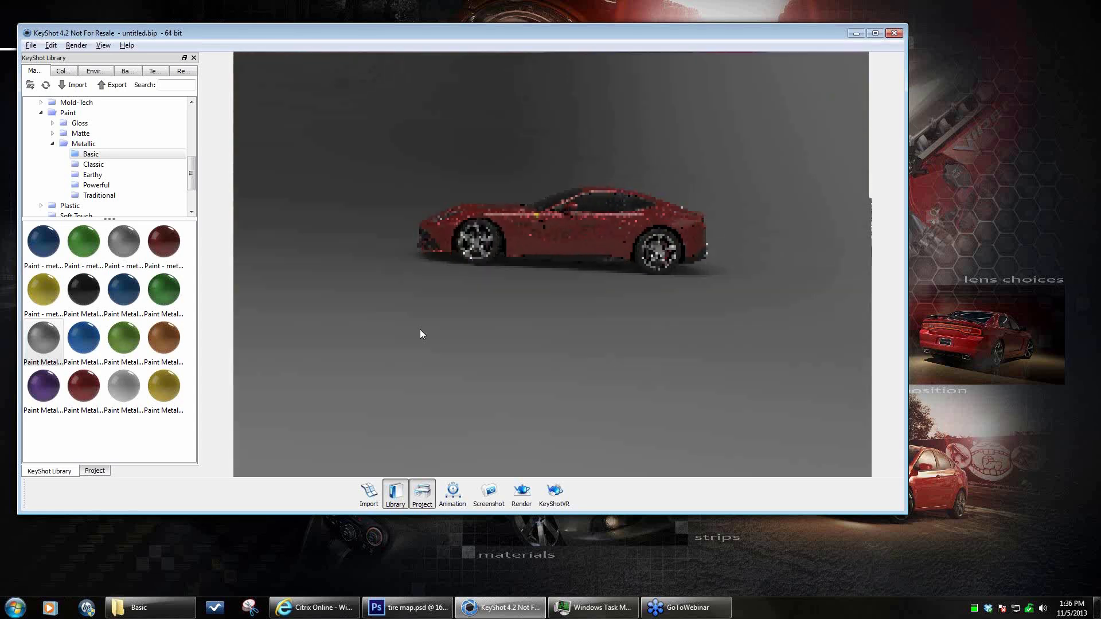
scroll(597, 305, up, 5)
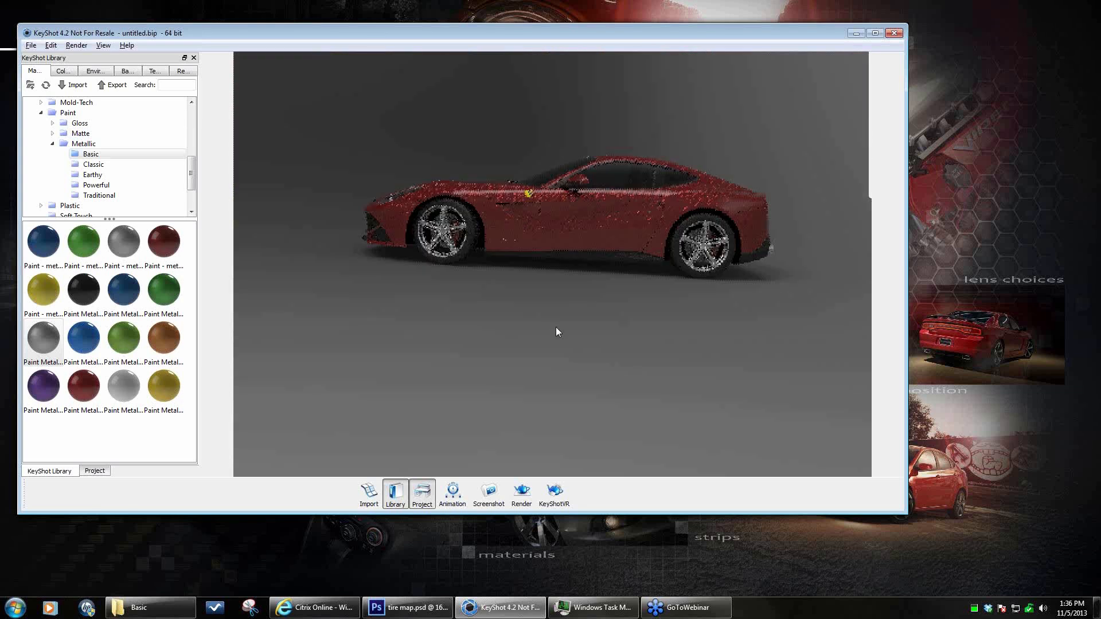
scroll(467, 335, up, 1)
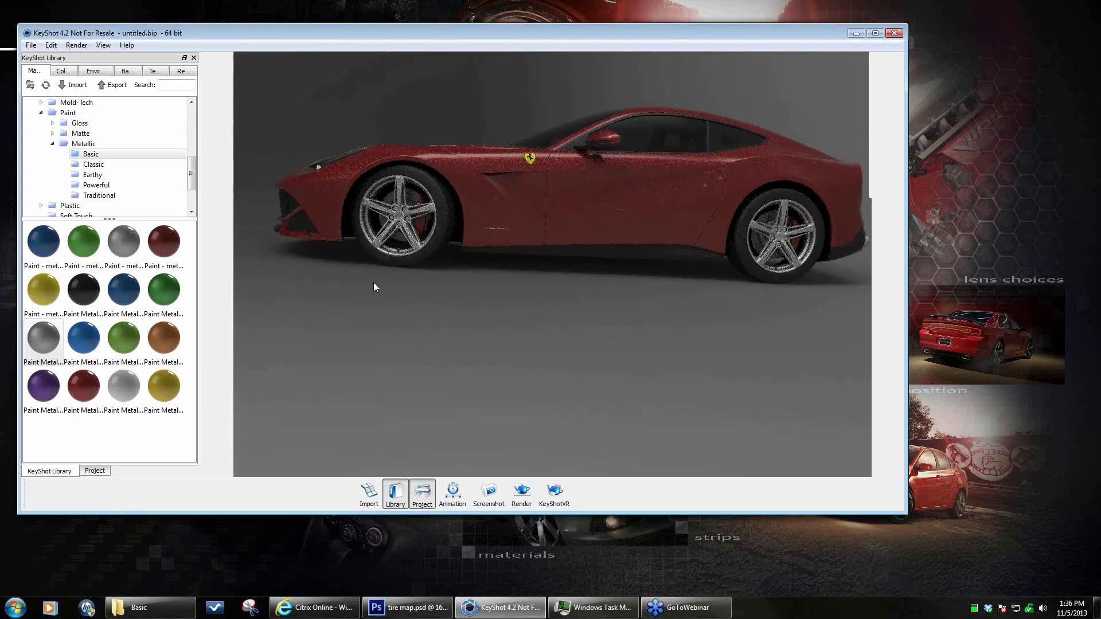
- Open the animation timeline, rewind it to the first frame and move it clear of the real-time view
click(453, 494)
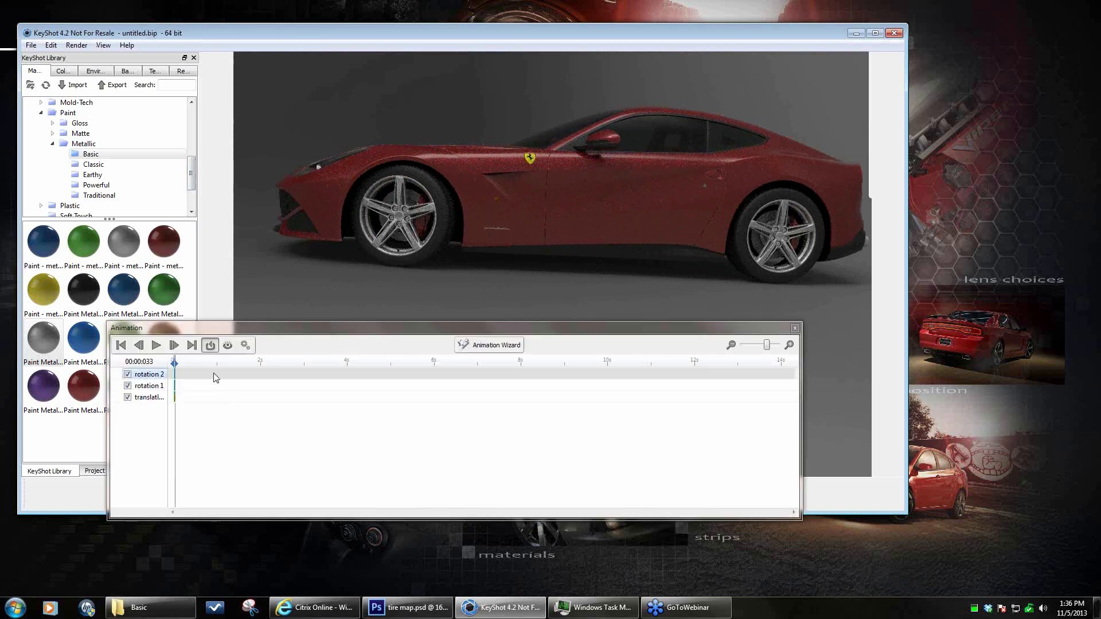
click(121, 346)
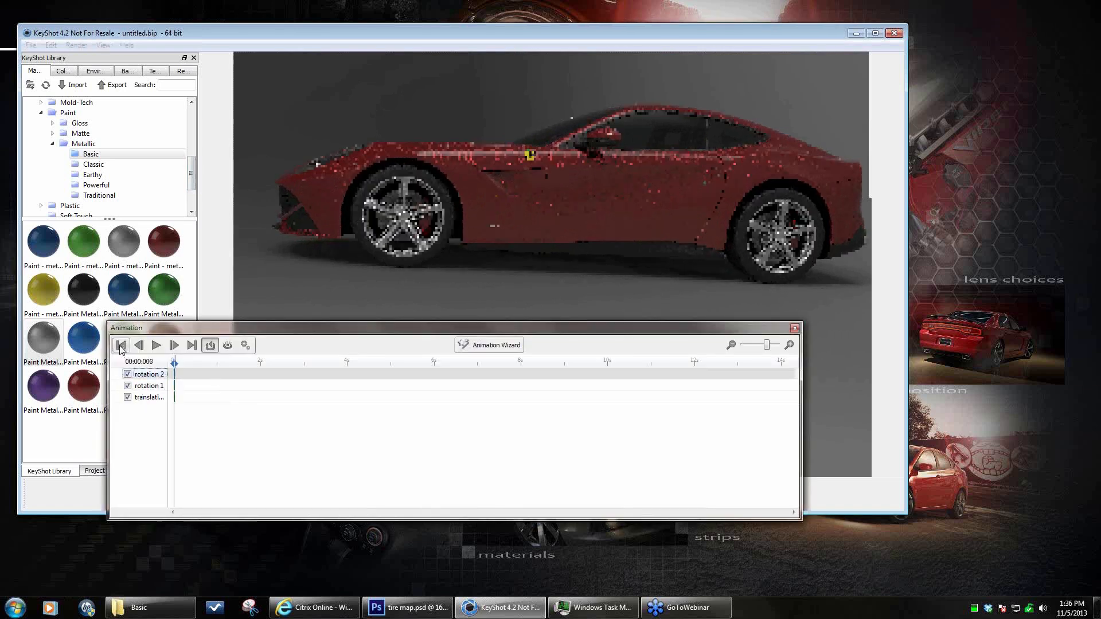
drag(536, 331, 545, 447)
drag(573, 329, 583, 519)
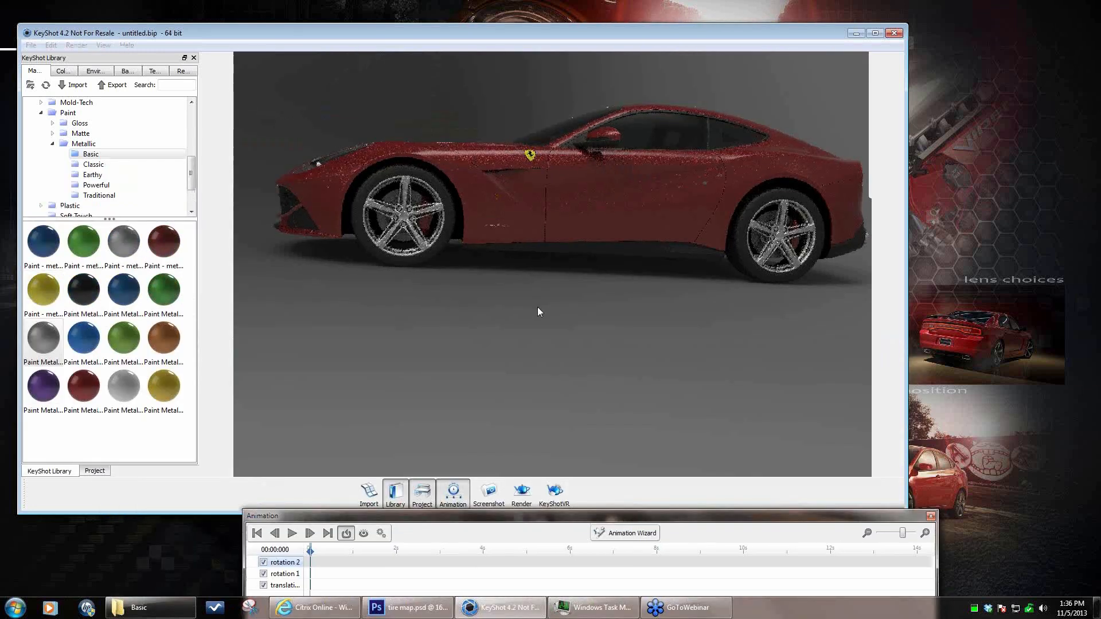
- Examine the front wheel up close and the whole car from the front three-quarter angle
scroll(587, 270, up, 5)
middle_drag(513, 317, 715, 376)
drag(632, 335, 638, 324)
scroll(614, 317, up, 2)
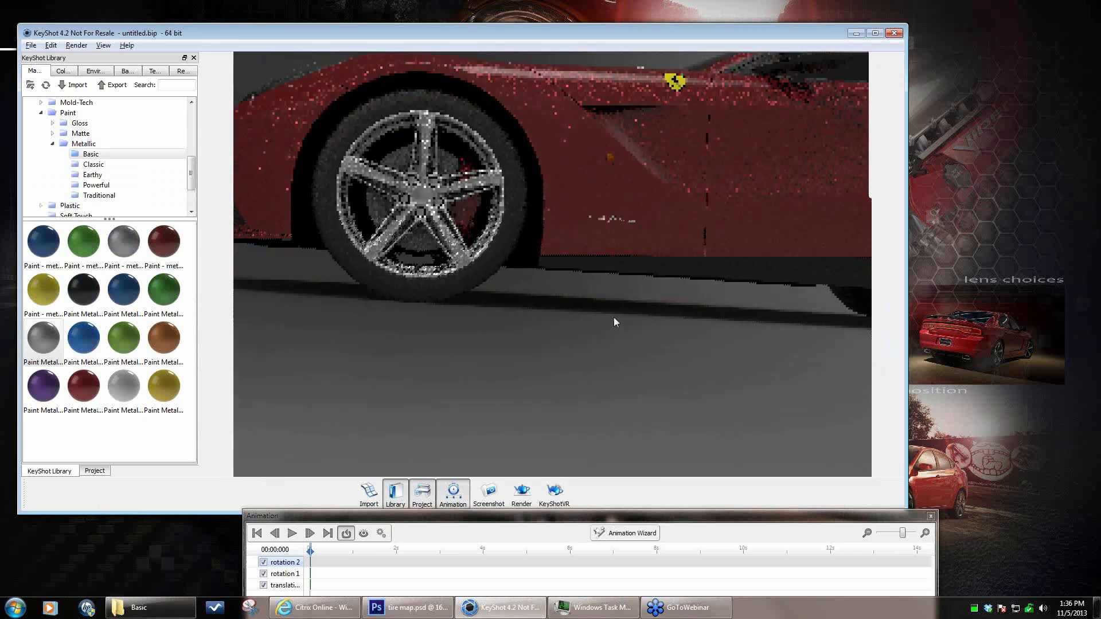
middle_drag(614, 318, 700, 359)
drag(700, 360, 669, 359)
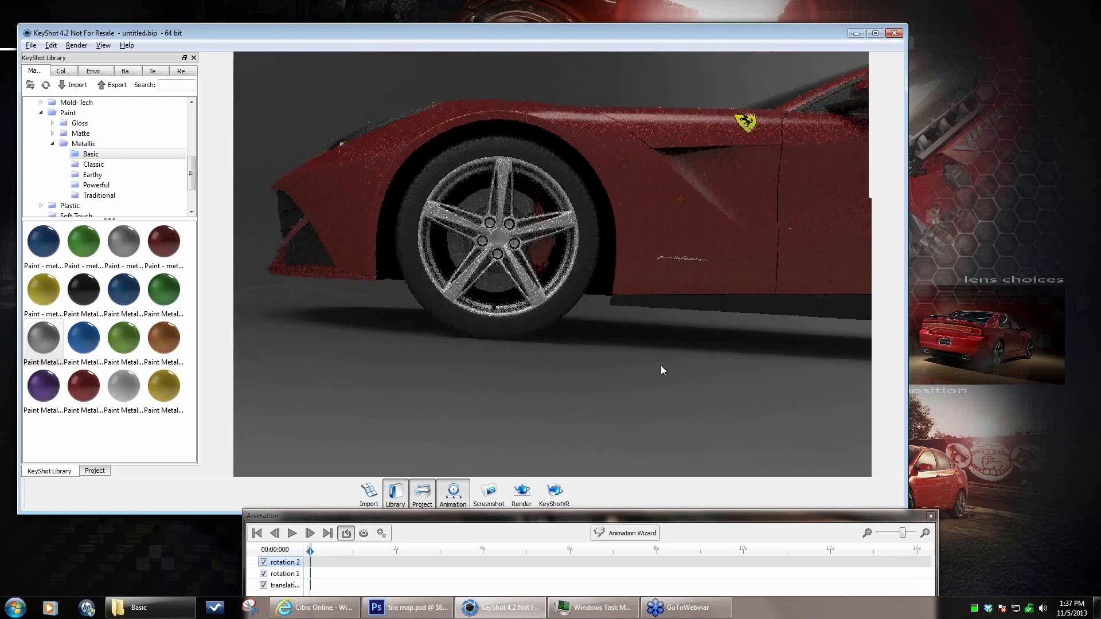
scroll(463, 362, down, 4)
drag(536, 367, 574, 351)
- Try to add a ground plane to the scene
click(51, 45)
mouse_move(55, 46)
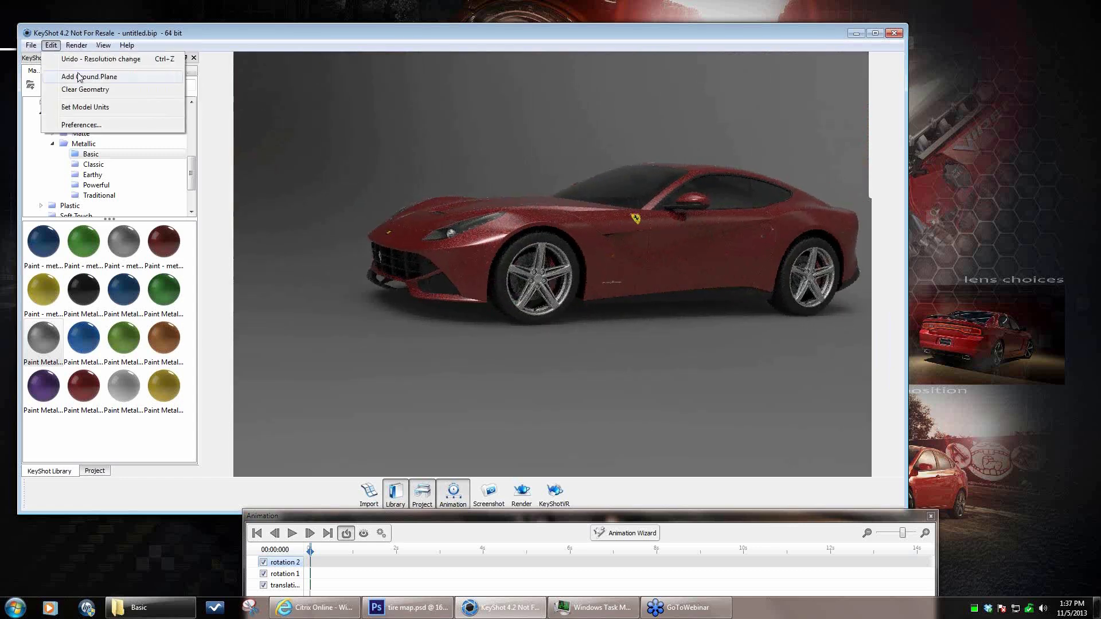
click(79, 77)
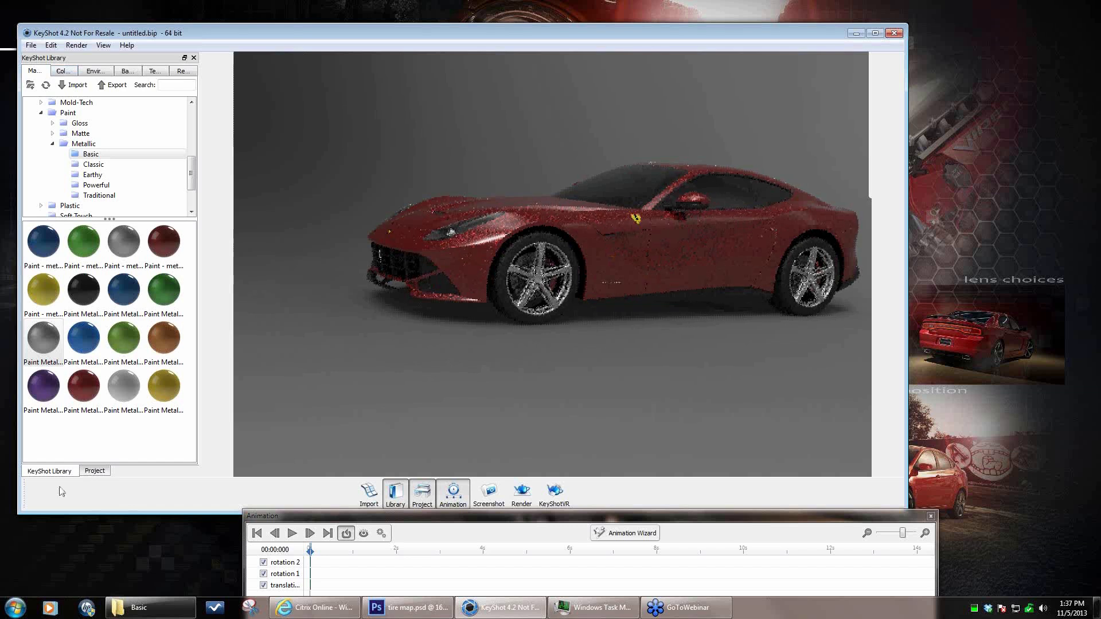
- Collapse the scene tree and expand only its top-level models to check for a ground plane
click(95, 471)
click(35, 71)
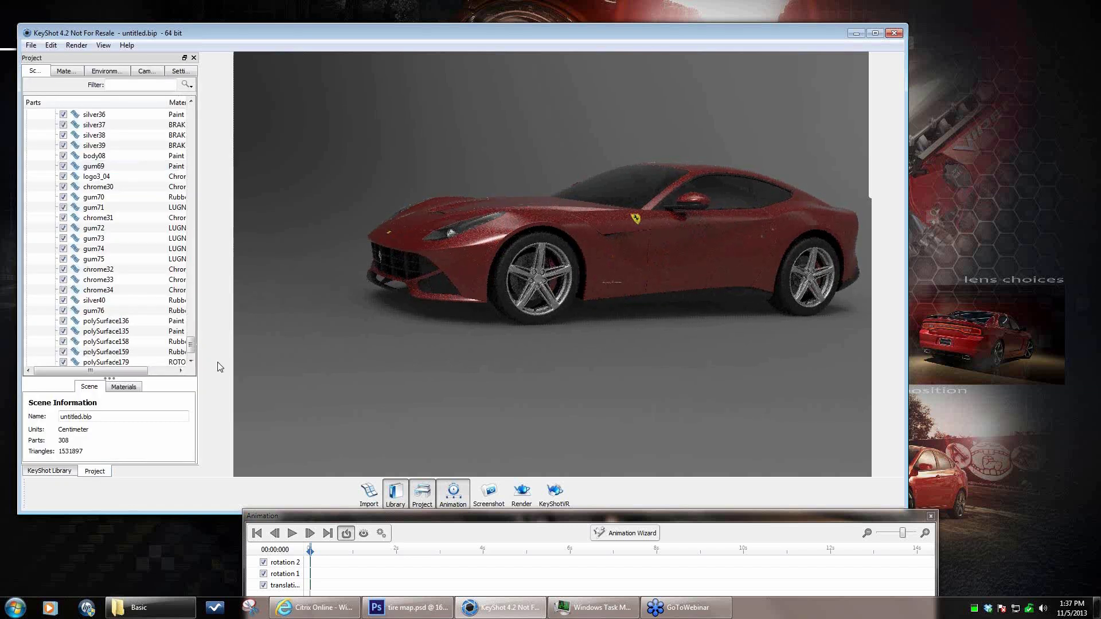
scroll(117, 292, down, 2)
click(117, 291)
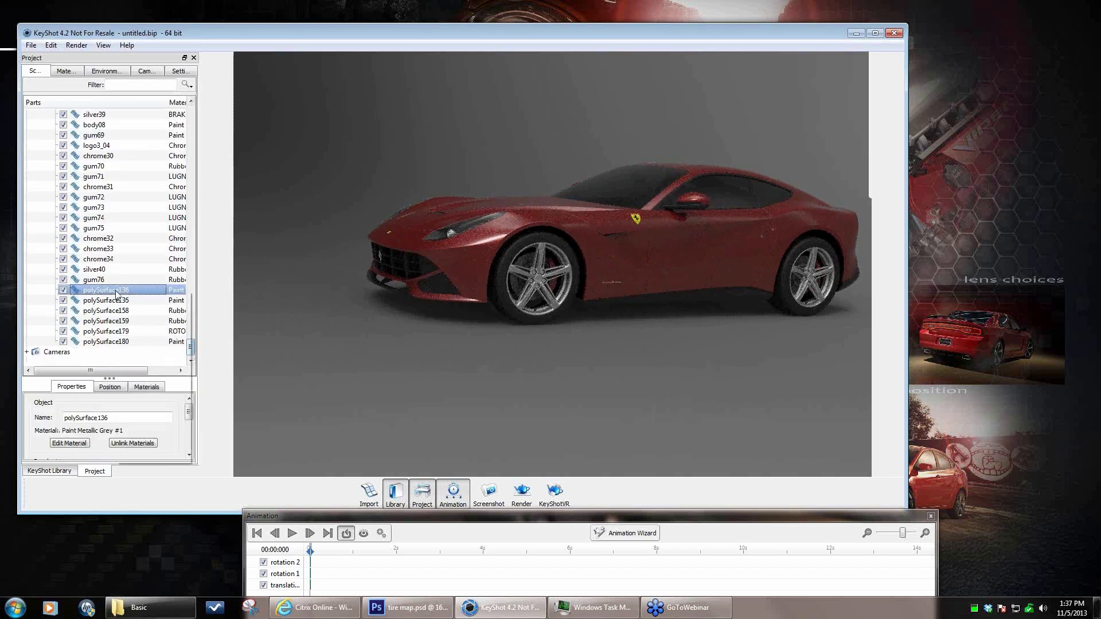
right_click(117, 291)
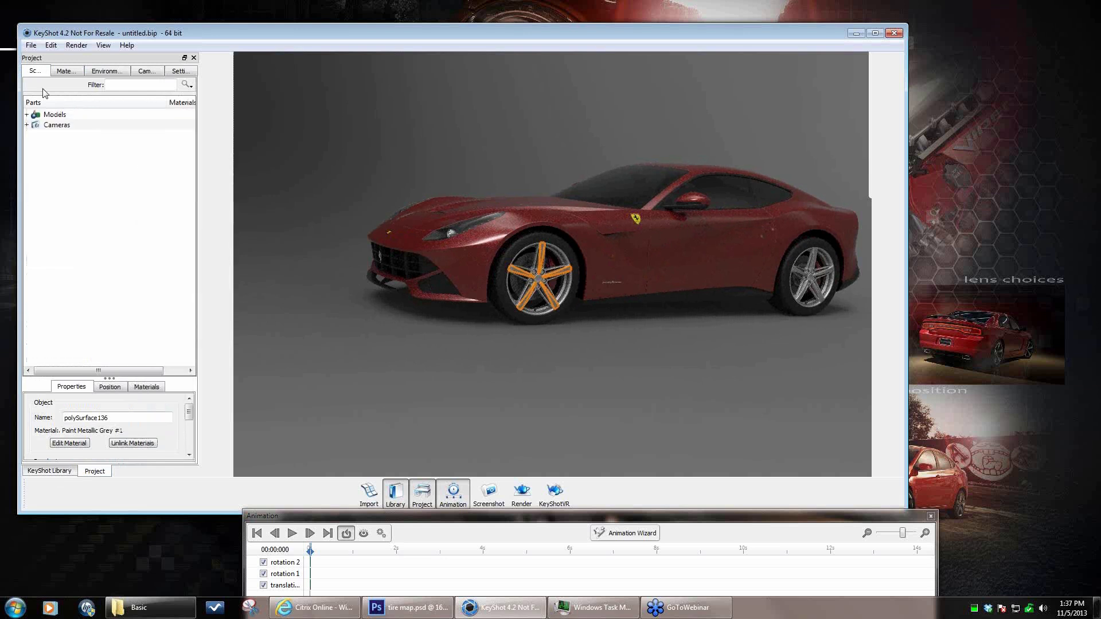
click(26, 115)
- Add a ground plane under the car and make its Ground material clip geometry below ground
click(51, 46)
mouse_move(76, 45)
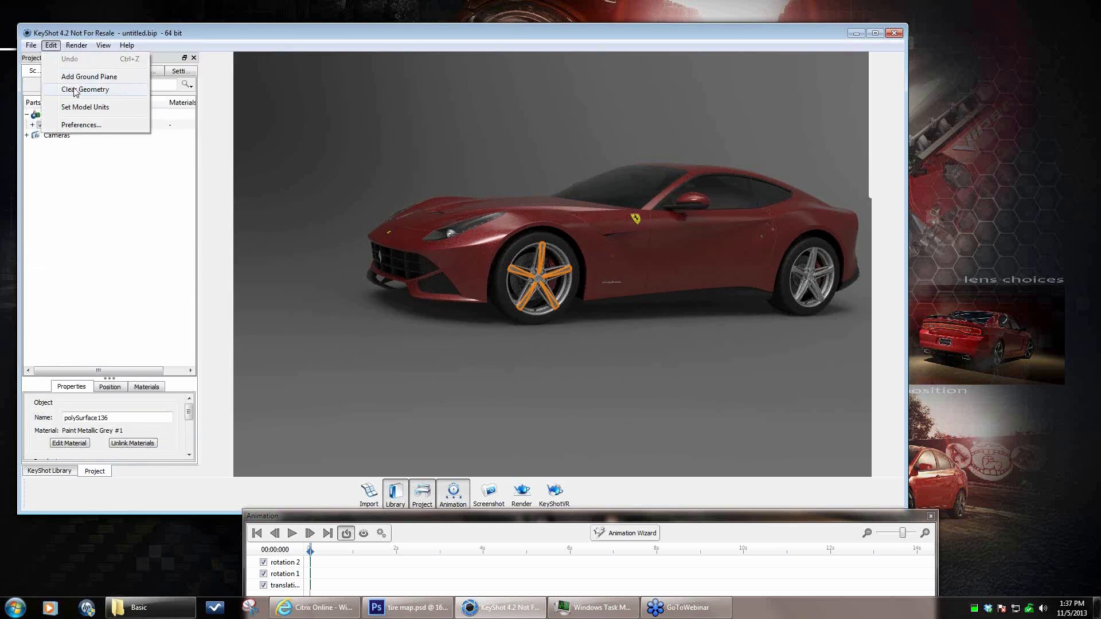
click(79, 77)
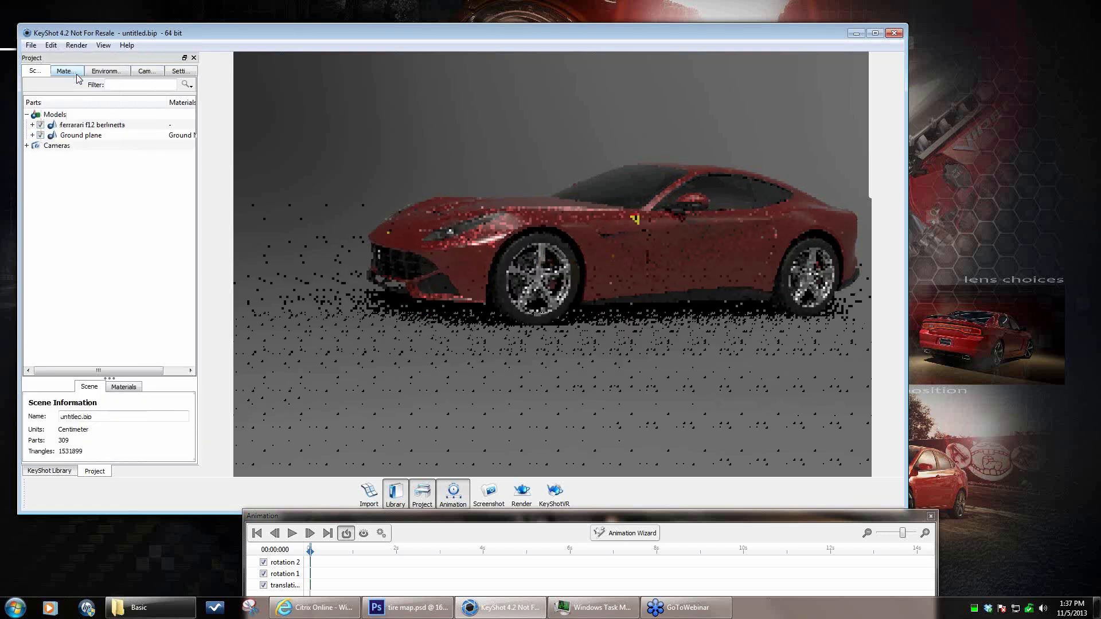
double_click(664, 345)
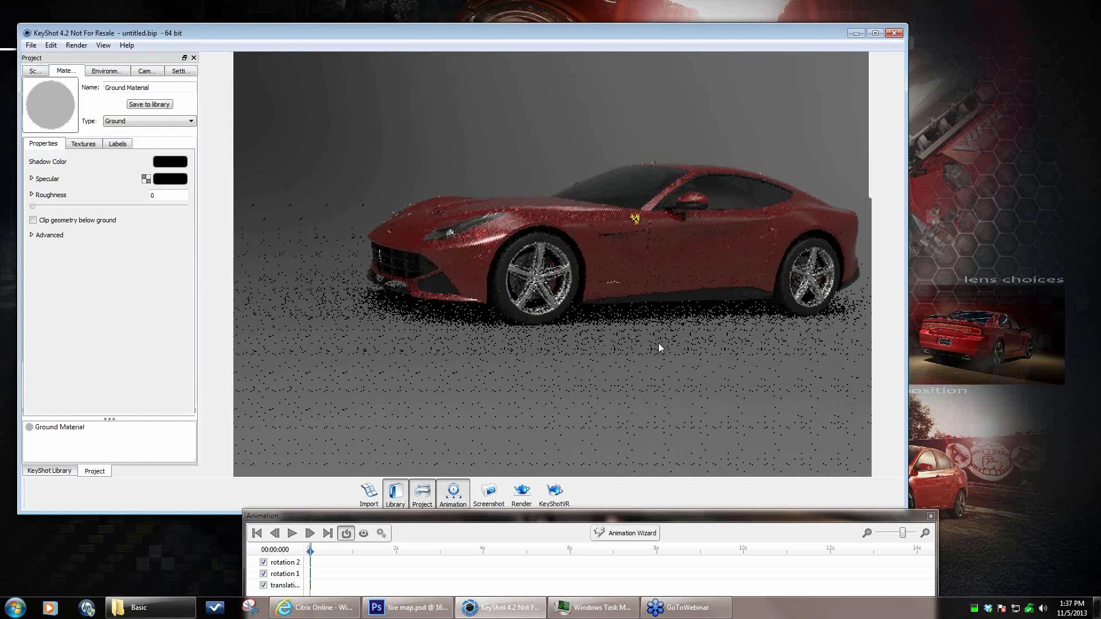
click(33, 220)
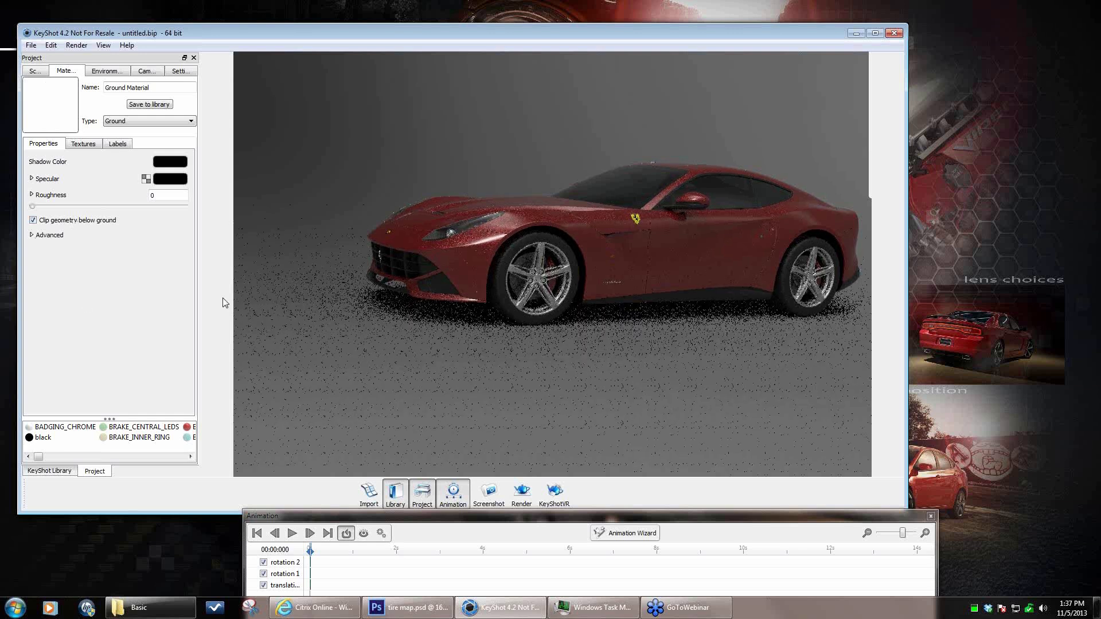
- Start moving the ground plane, viewing the car from a low side angle, and set the environment brightness to 0.925
click(35, 70)
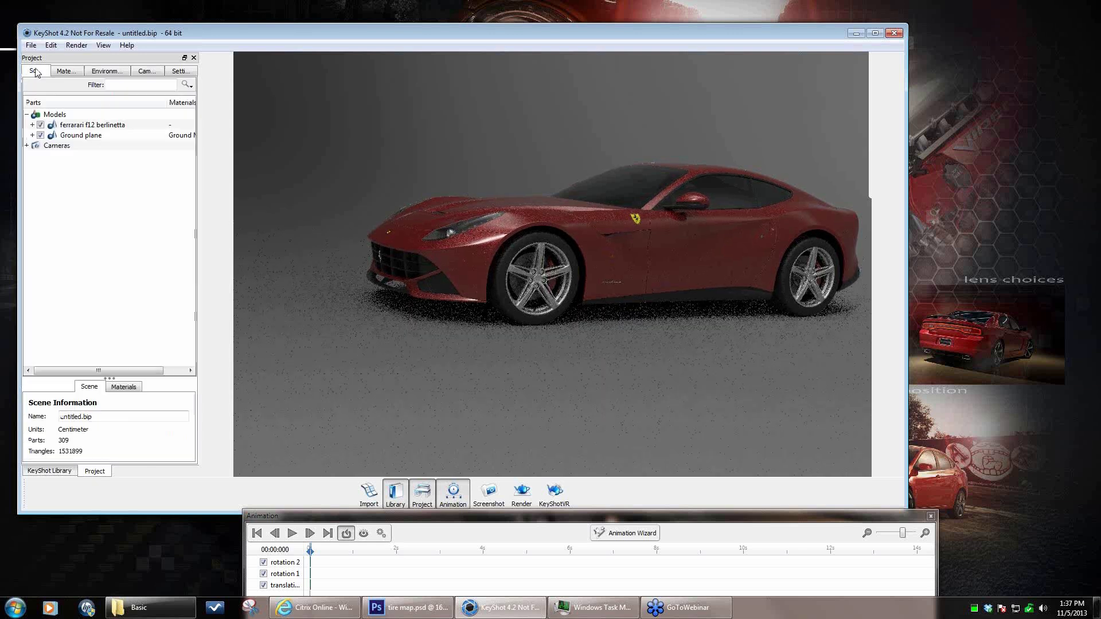
right_click(84, 137)
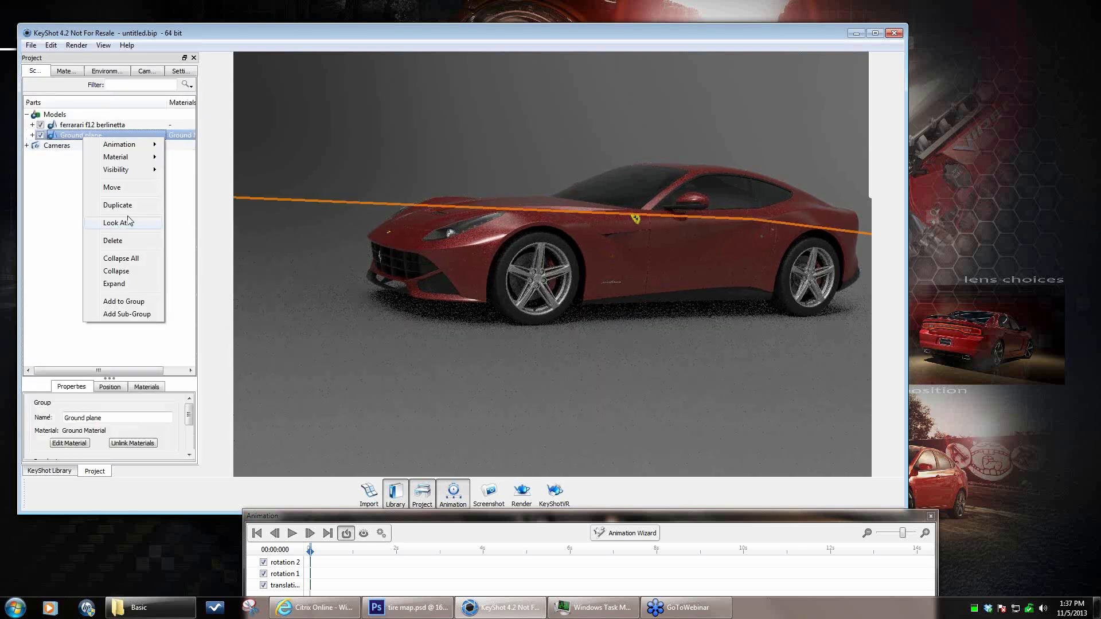
click(113, 187)
drag(687, 337, 655, 344)
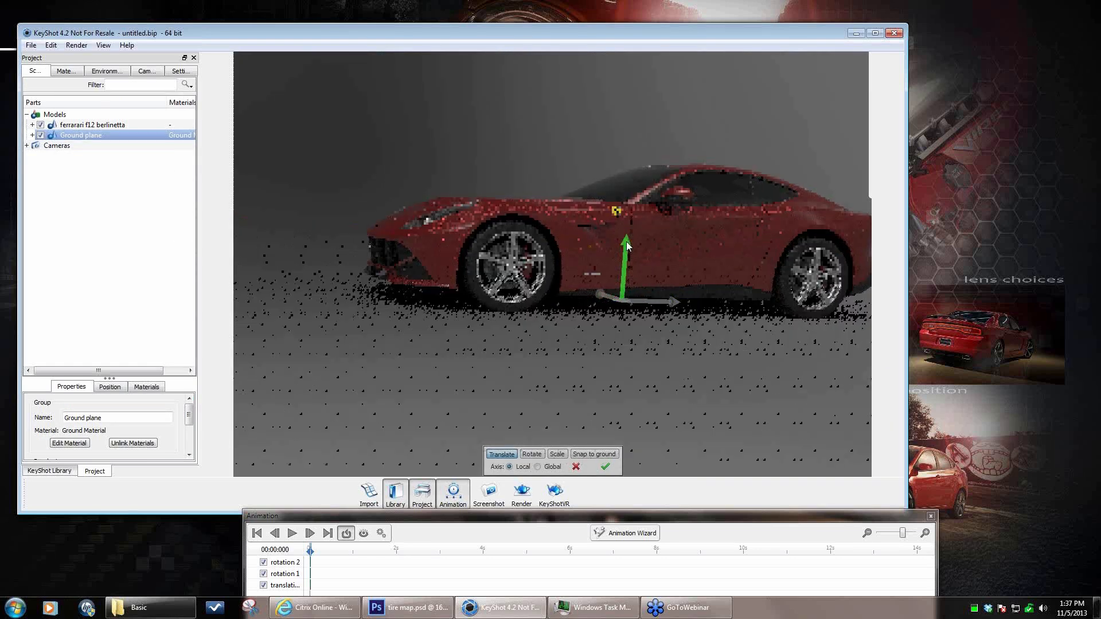
click(106, 70)
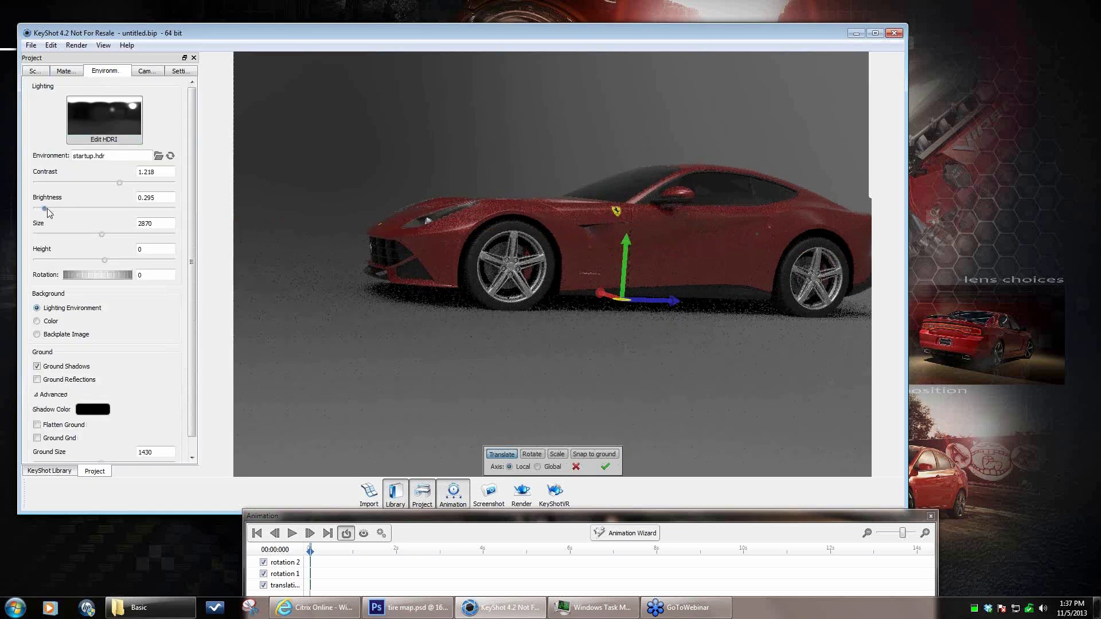
drag(47, 208, 62, 209)
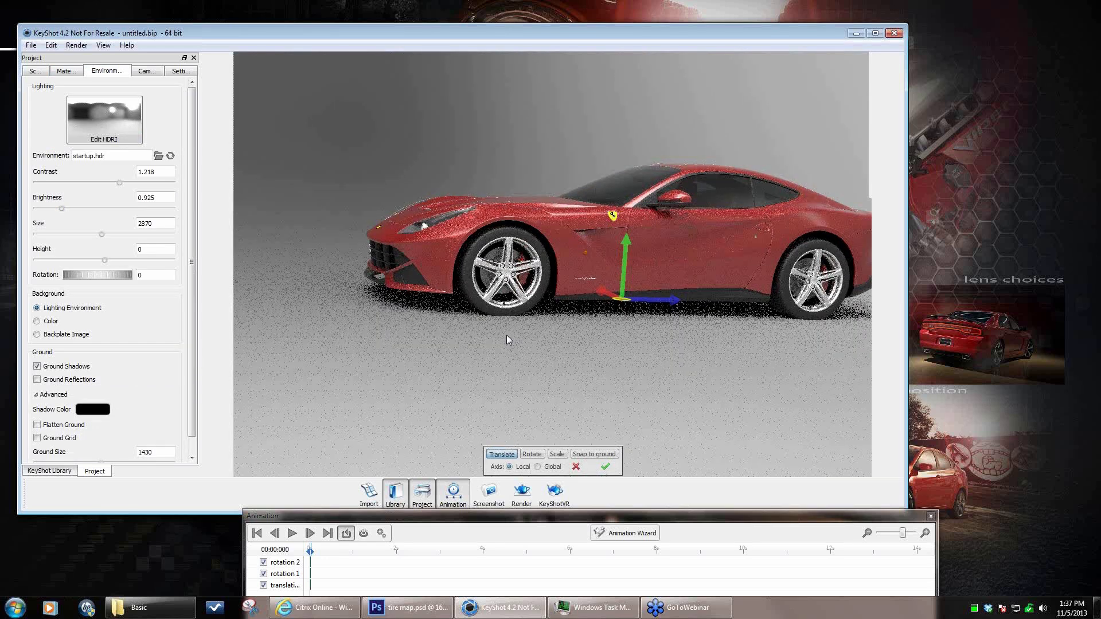
- Adjust the ground plane's height to meet the bottoms of the tires, checking it in performance mode, and apply the move
drag(627, 245, 628, 243)
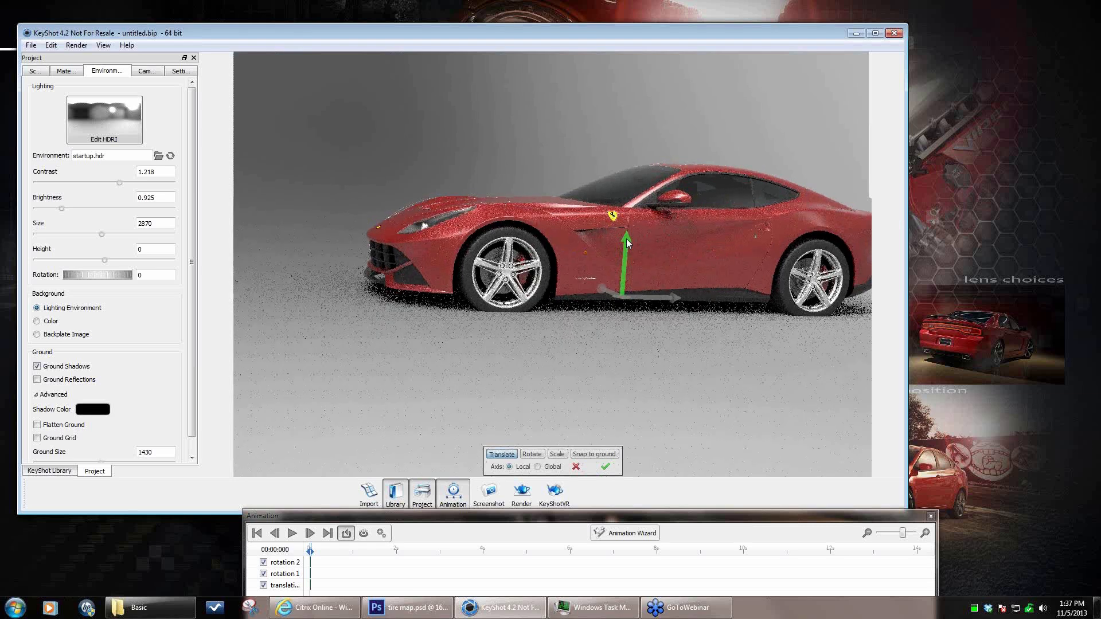
drag(627, 244, 629, 245)
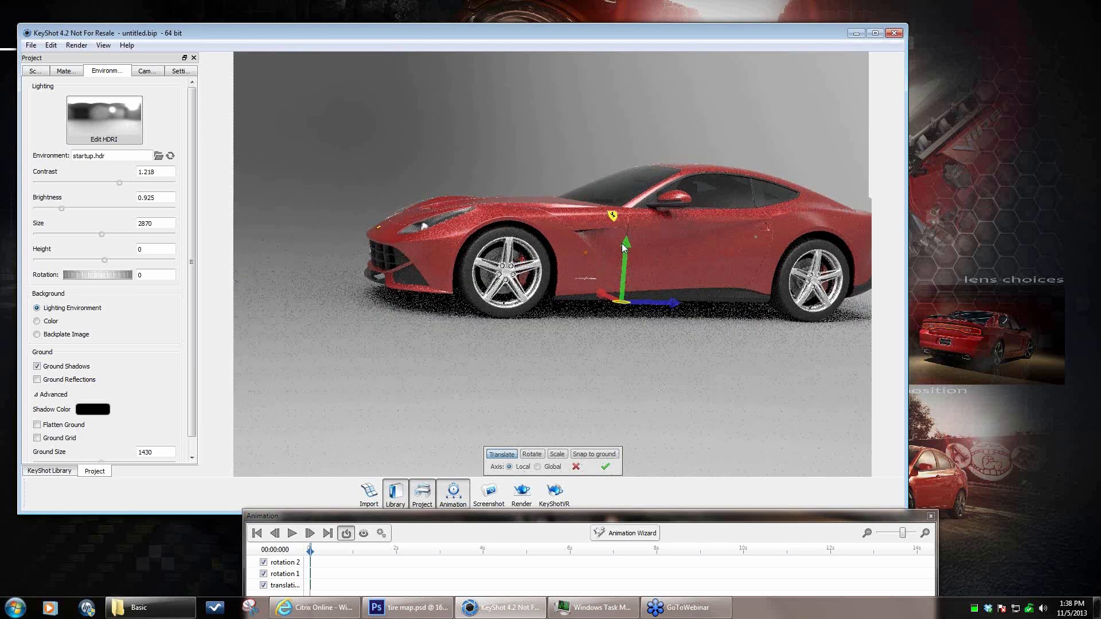
key(alt+p)
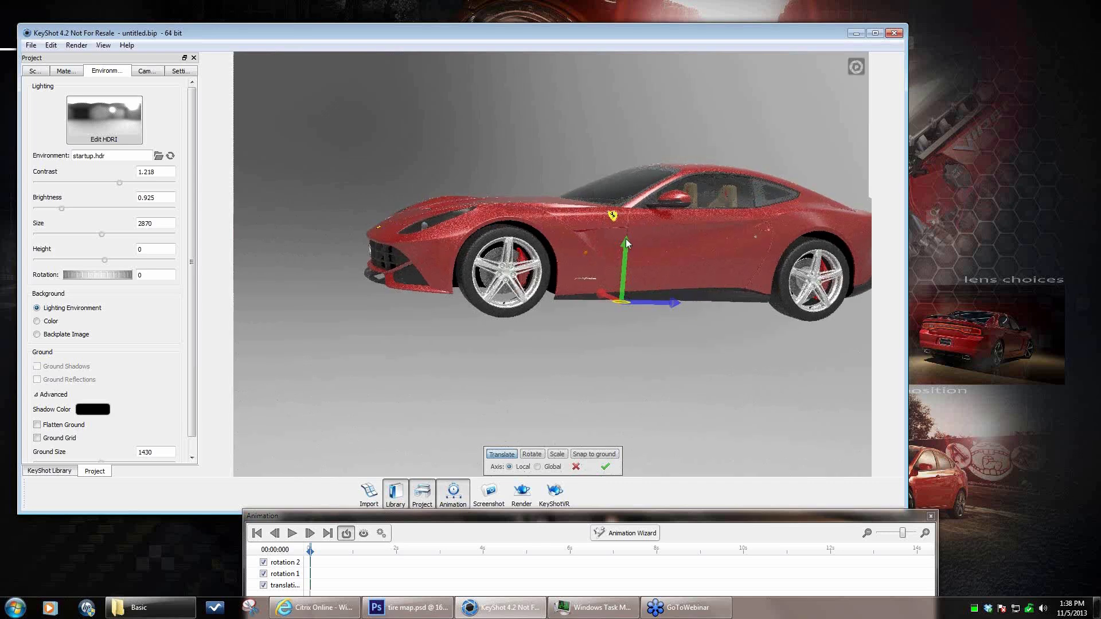
drag(626, 240, 625, 236)
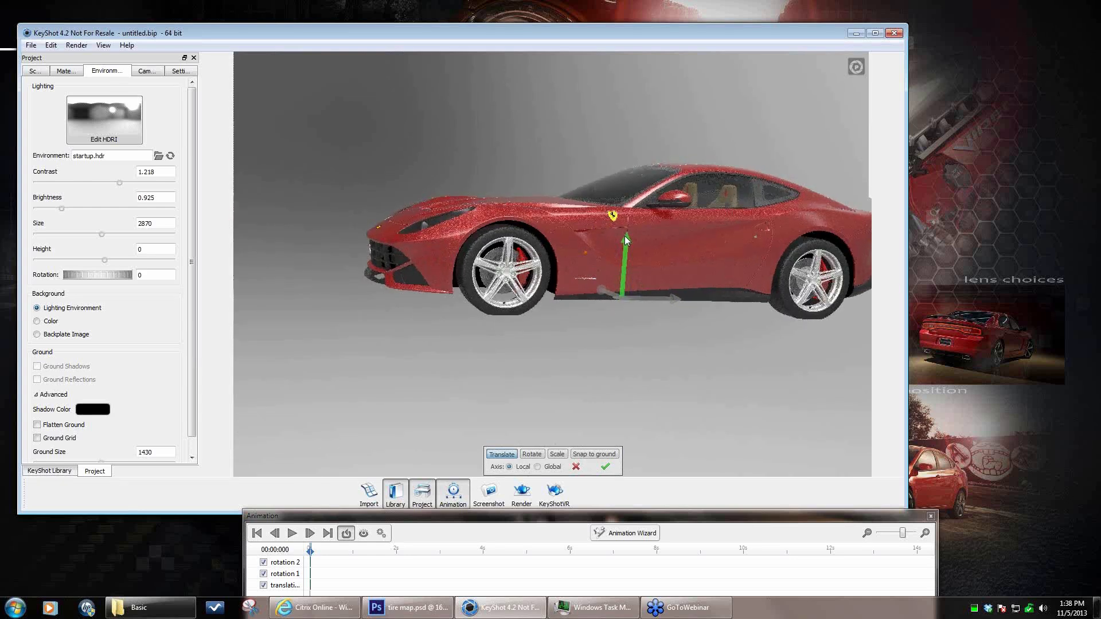
drag(625, 236, 626, 236)
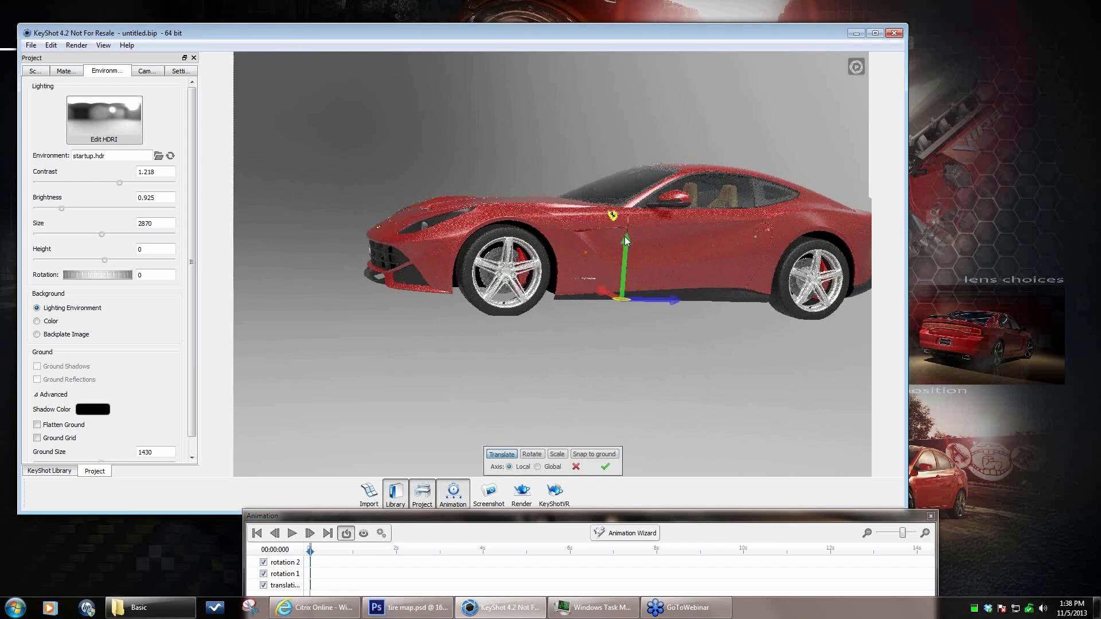
click(605, 467)
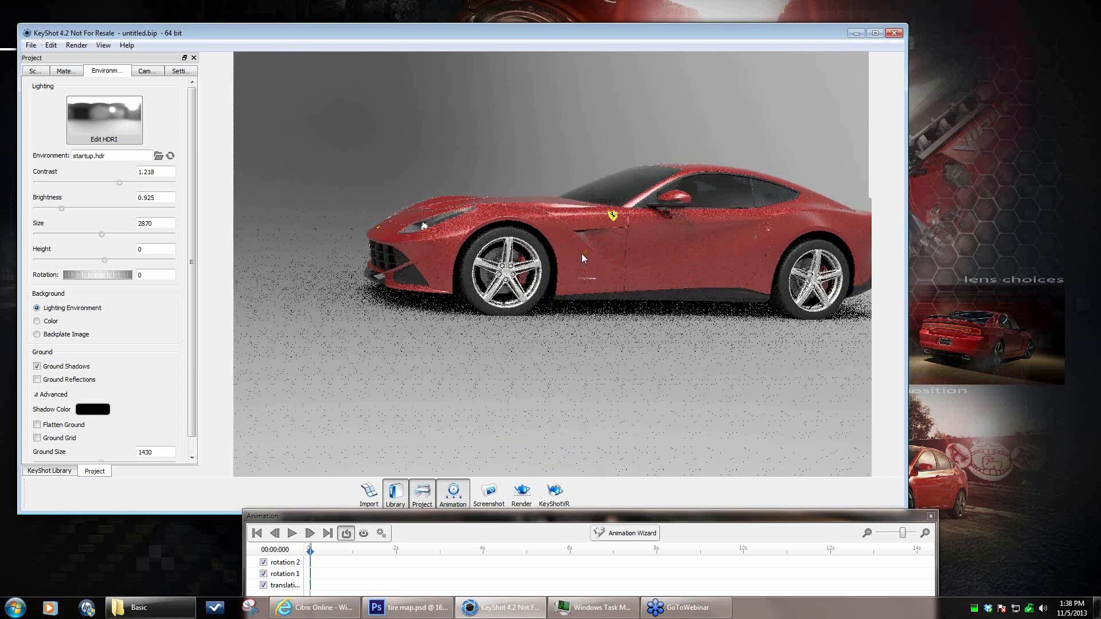
- Move the ground plane again, lowering it slightly beneath the tires, and apply the move
click(34, 70)
click(81, 135)
right_click(94, 136)
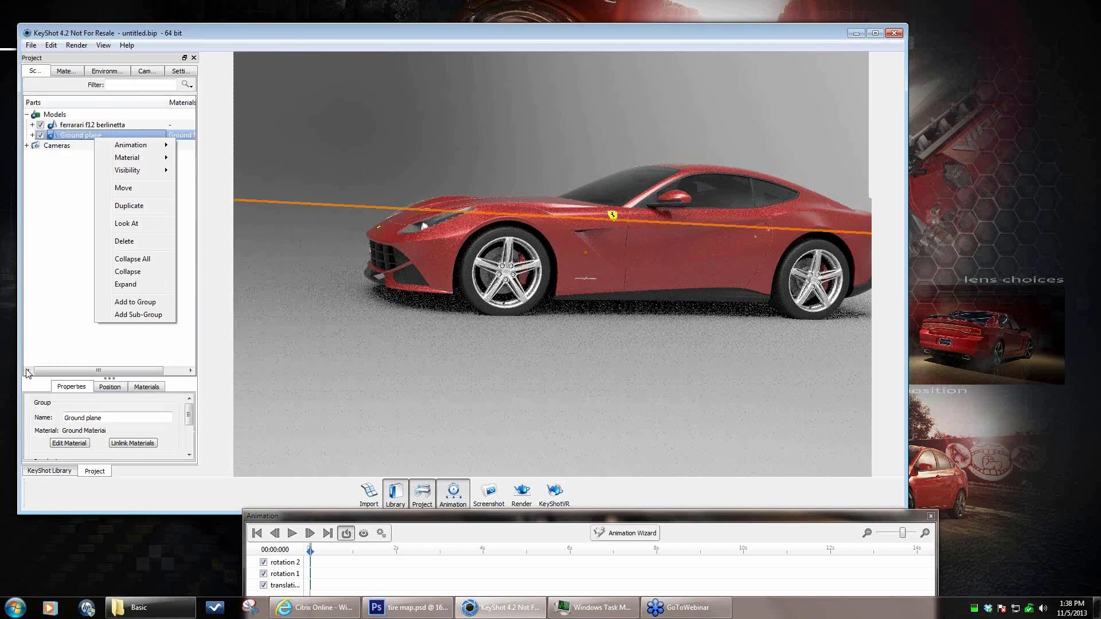
click(132, 188)
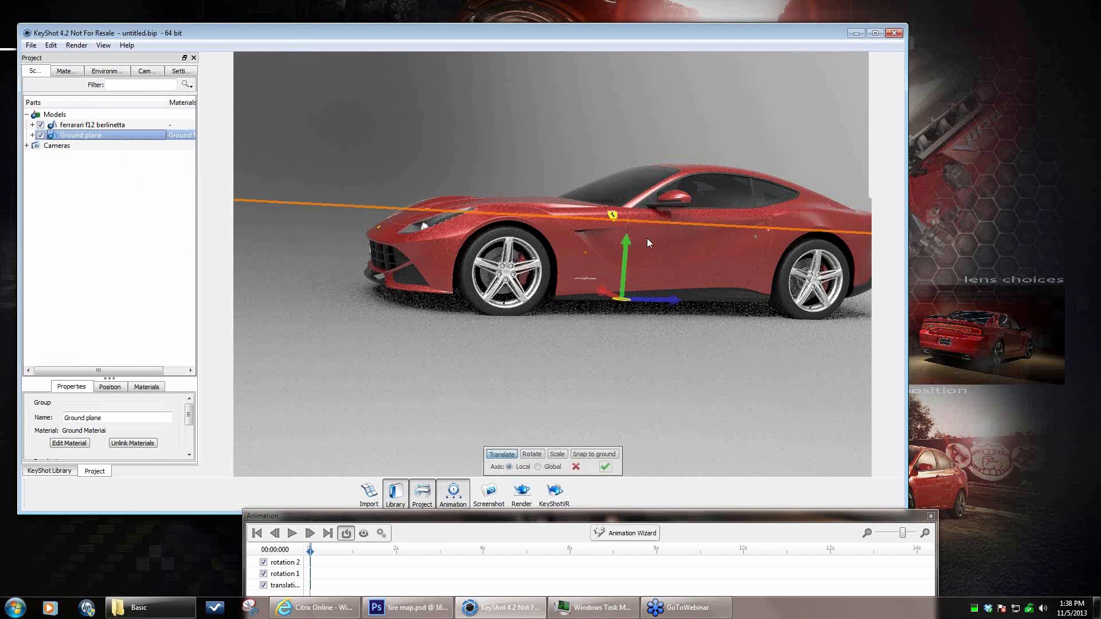
drag(627, 240, 631, 242)
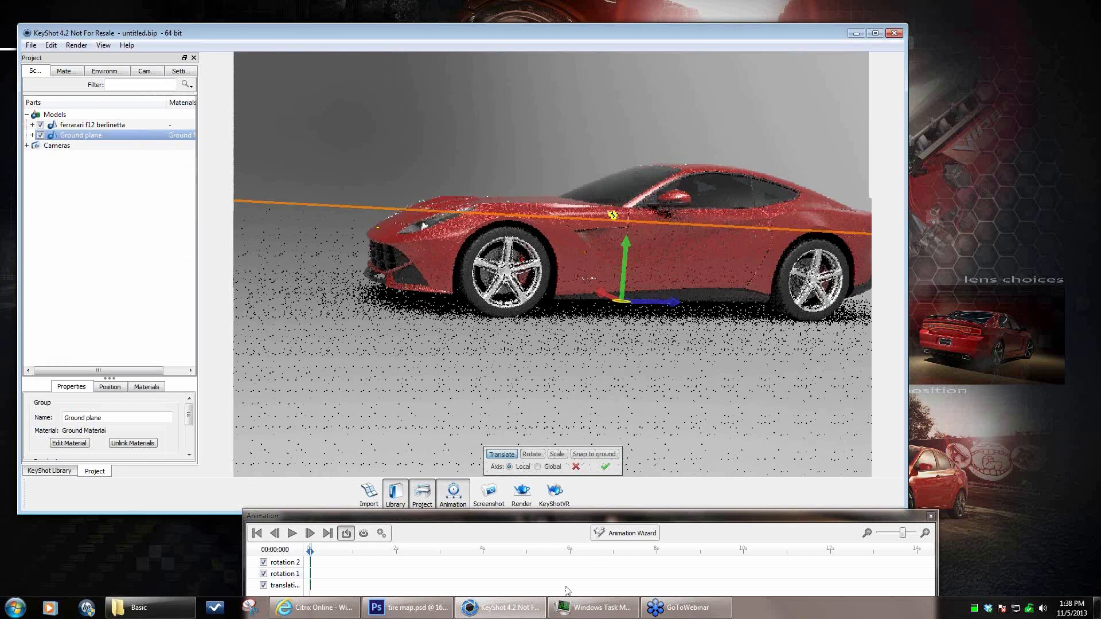
click(605, 466)
- Check the car's ground contact from several angles and restore the saved frt 3/4 camera
drag(581, 403, 670, 330)
scroll(634, 345, down, 4)
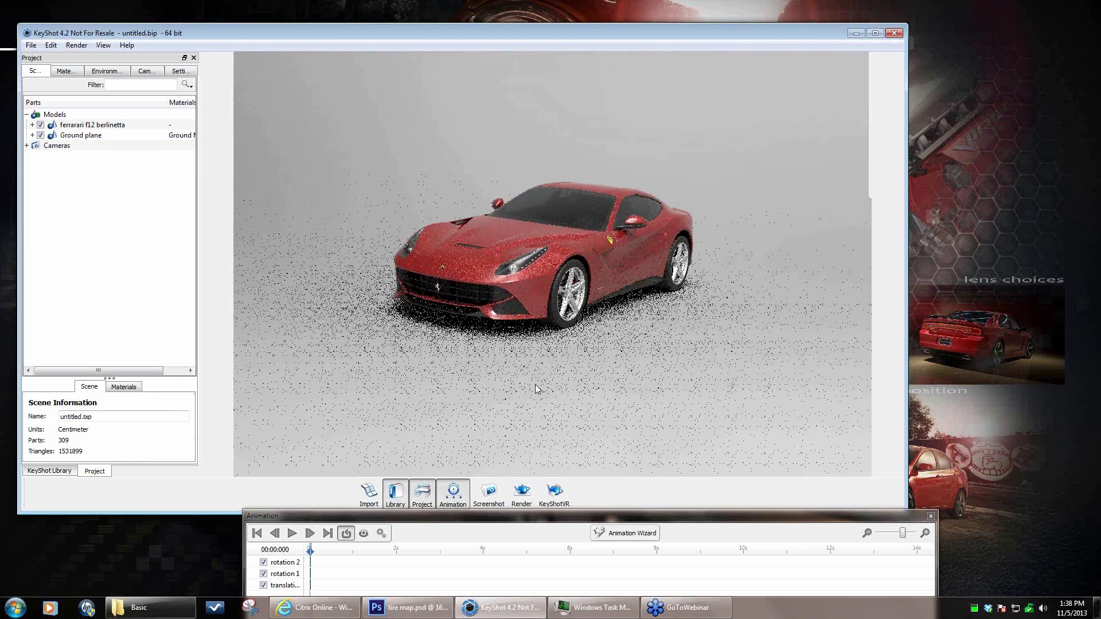
drag(602, 380, 658, 269)
drag(659, 365, 494, 322)
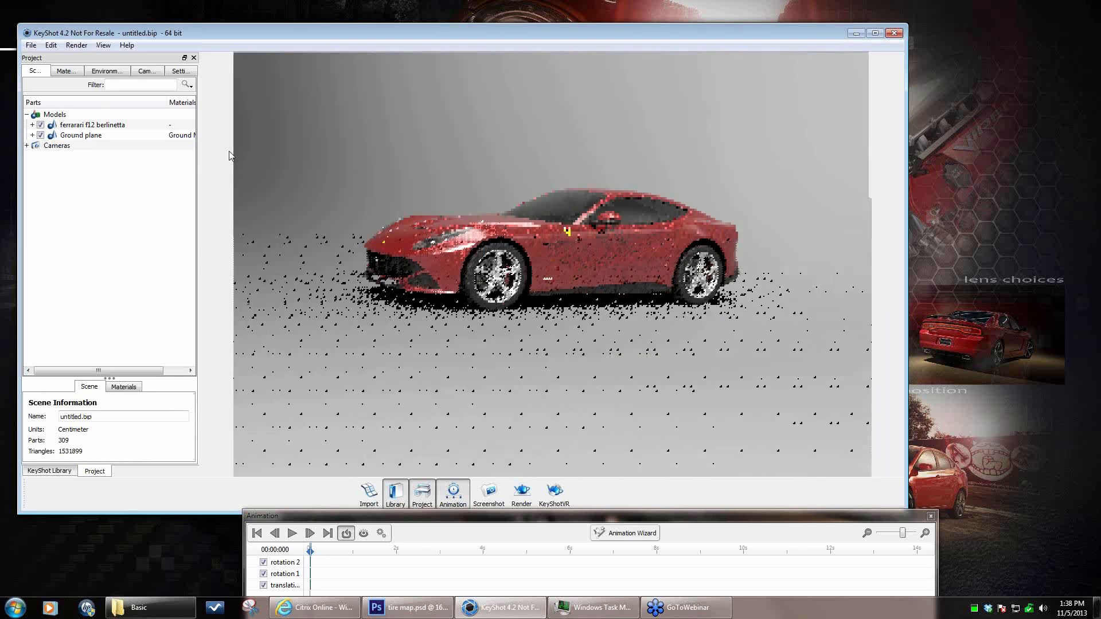
click(146, 71)
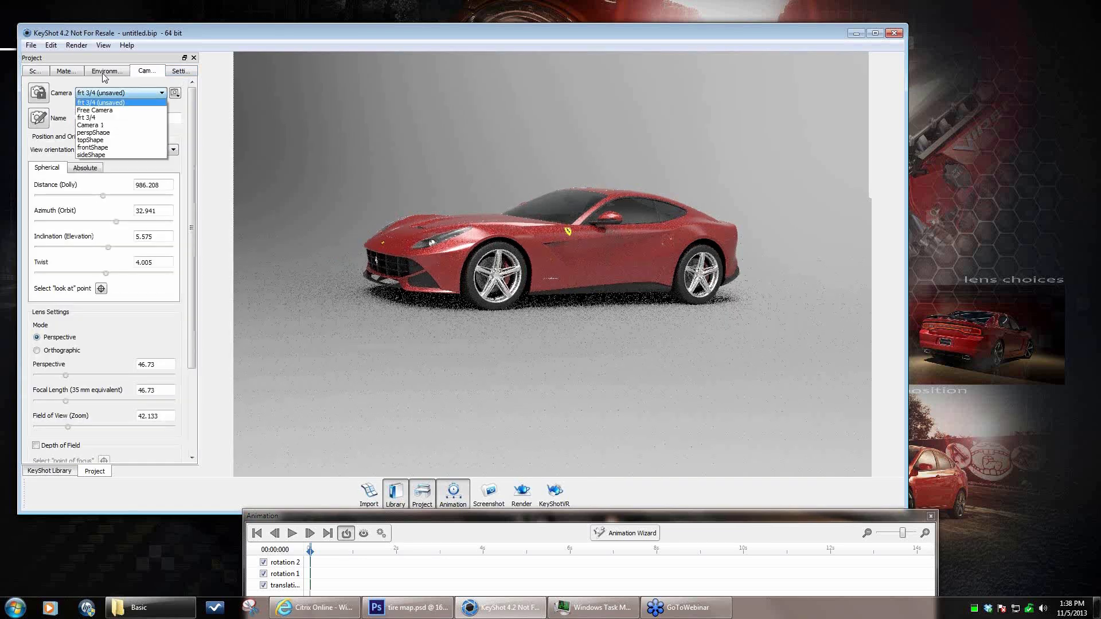
click(87, 117)
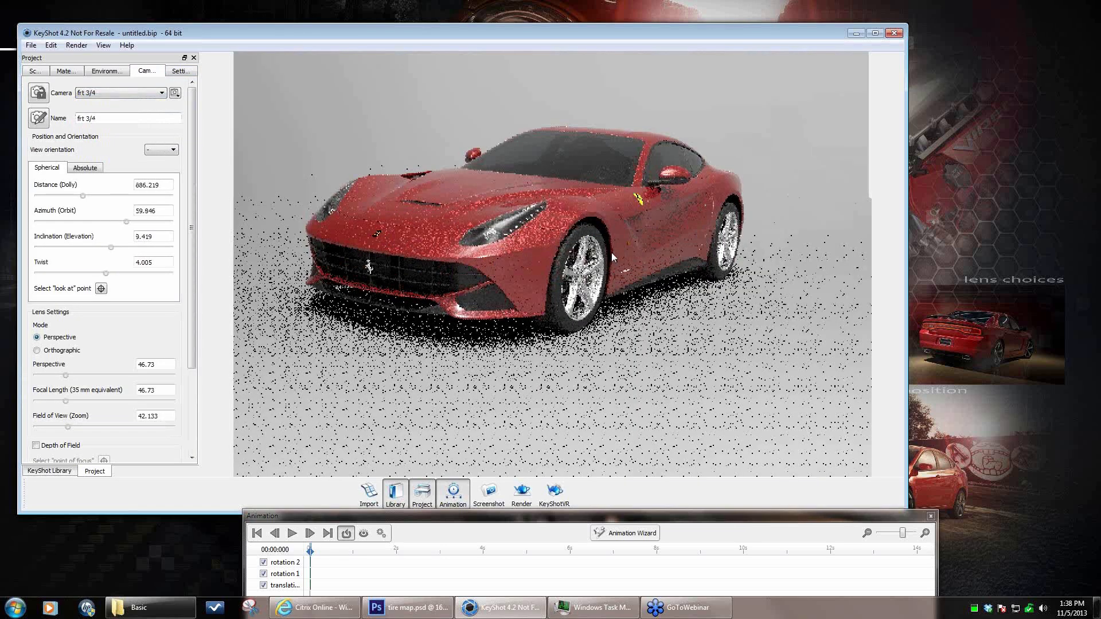
click(299, 537)
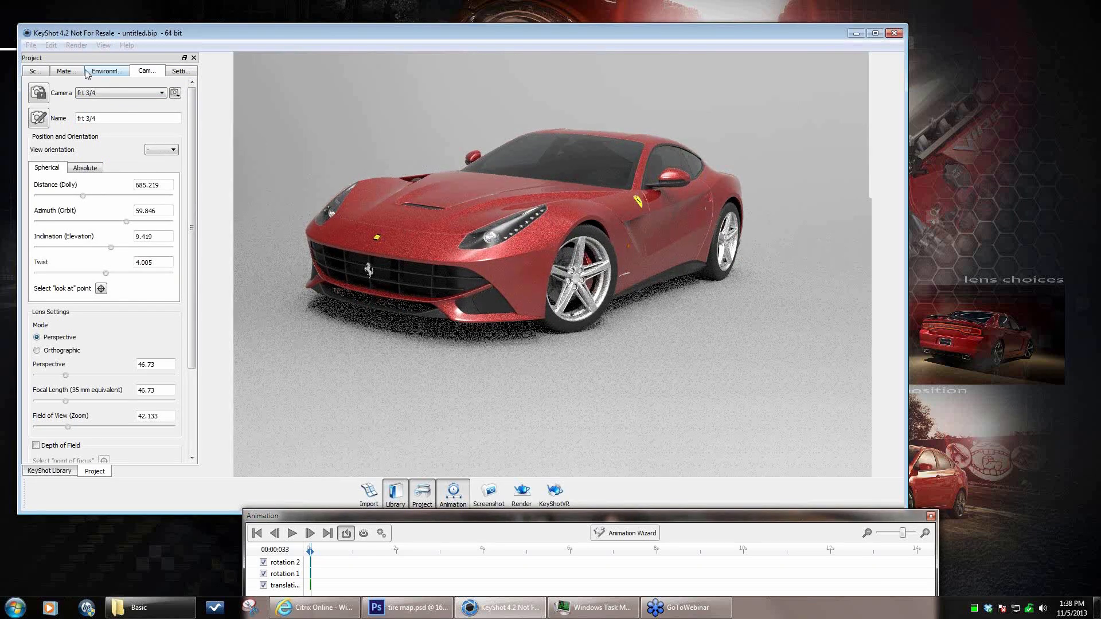
- Browse the Outdoor, Studio and Interior environments in the library and apply hdri-locations_factory_4k to the scene
click(91, 476)
click(75, 474)
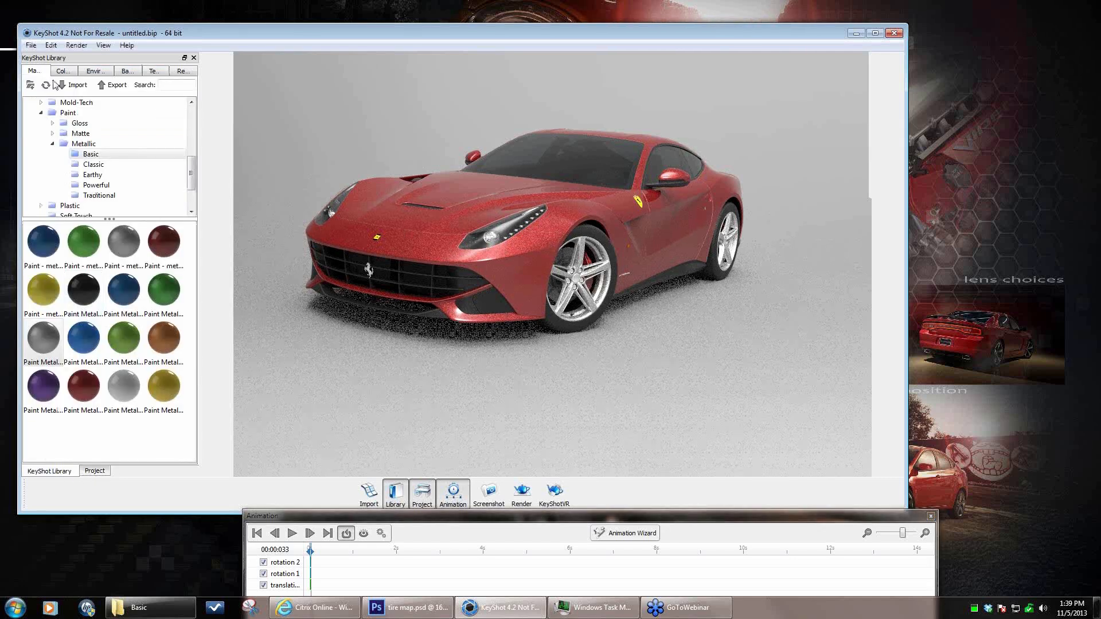
click(95, 72)
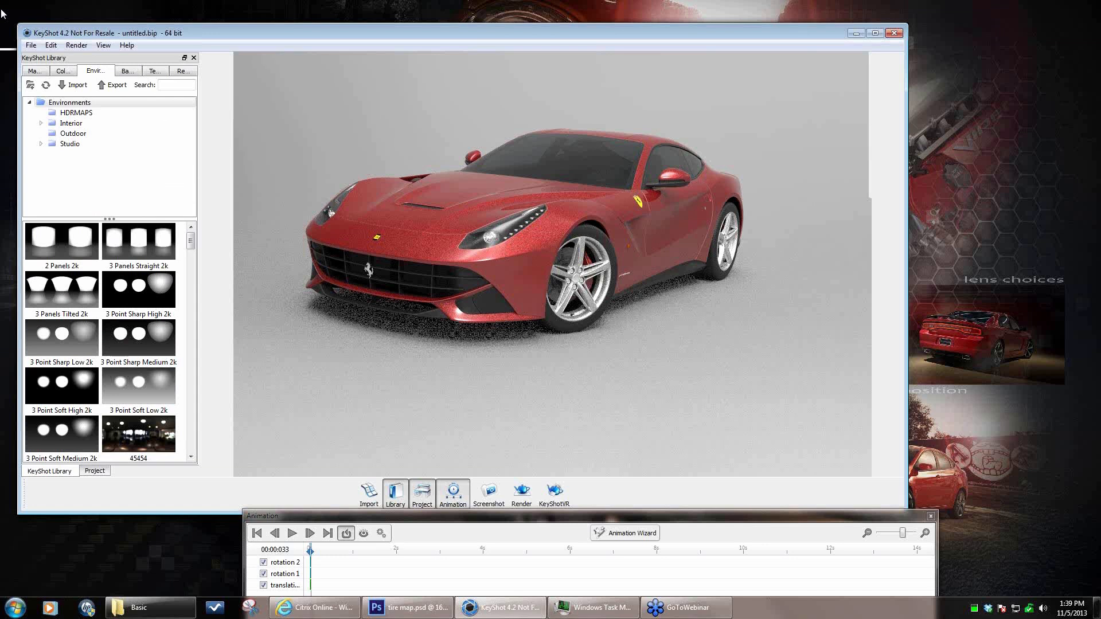
click(73, 134)
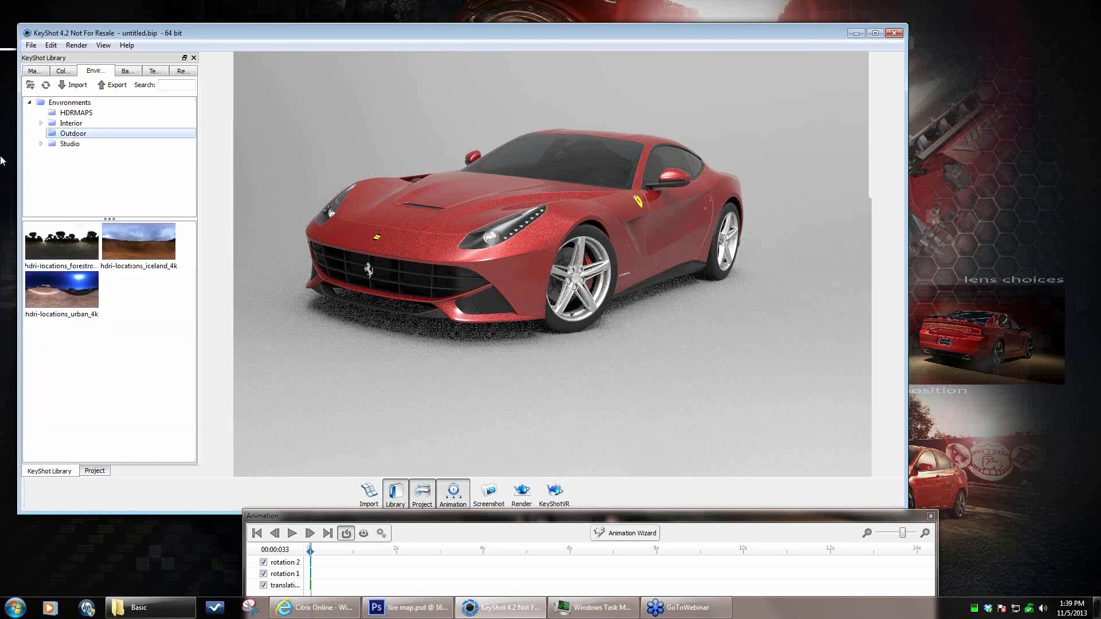
click(69, 144)
mouse_move(191, 250)
mouse_down()
mouse_move(215, 407)
mouse_move(194, 251)
mouse_up()
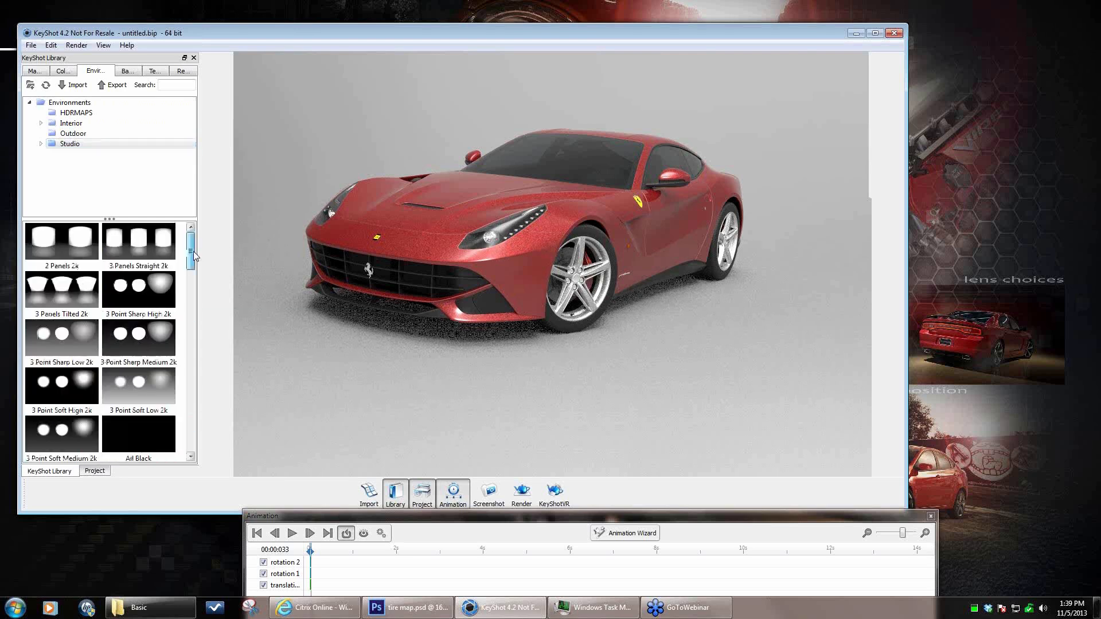
click(71, 123)
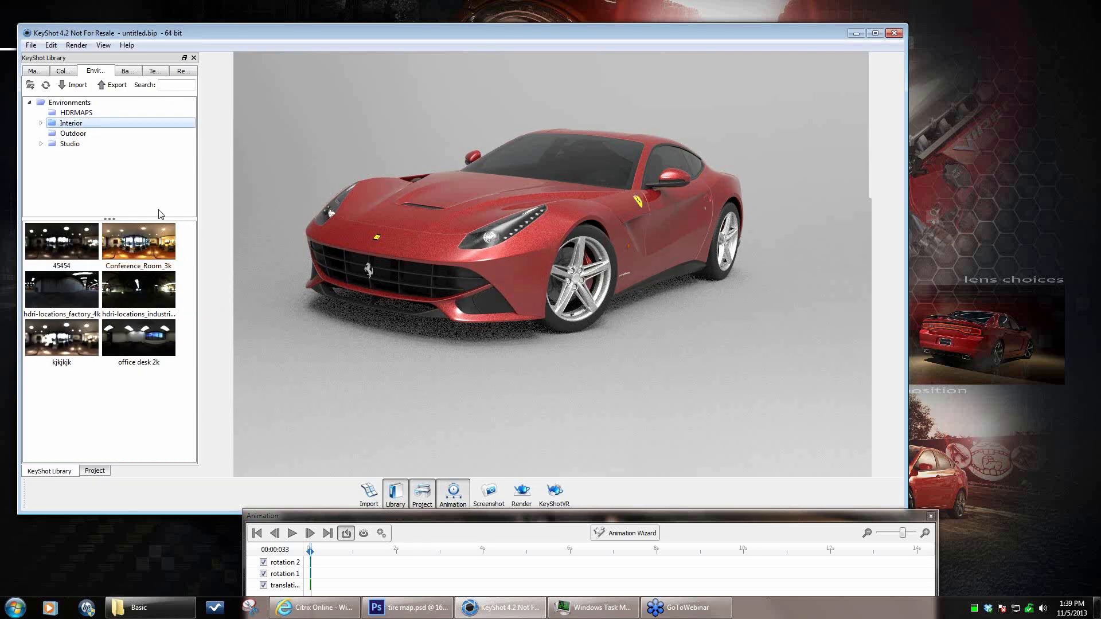
drag(70, 288, 387, 104)
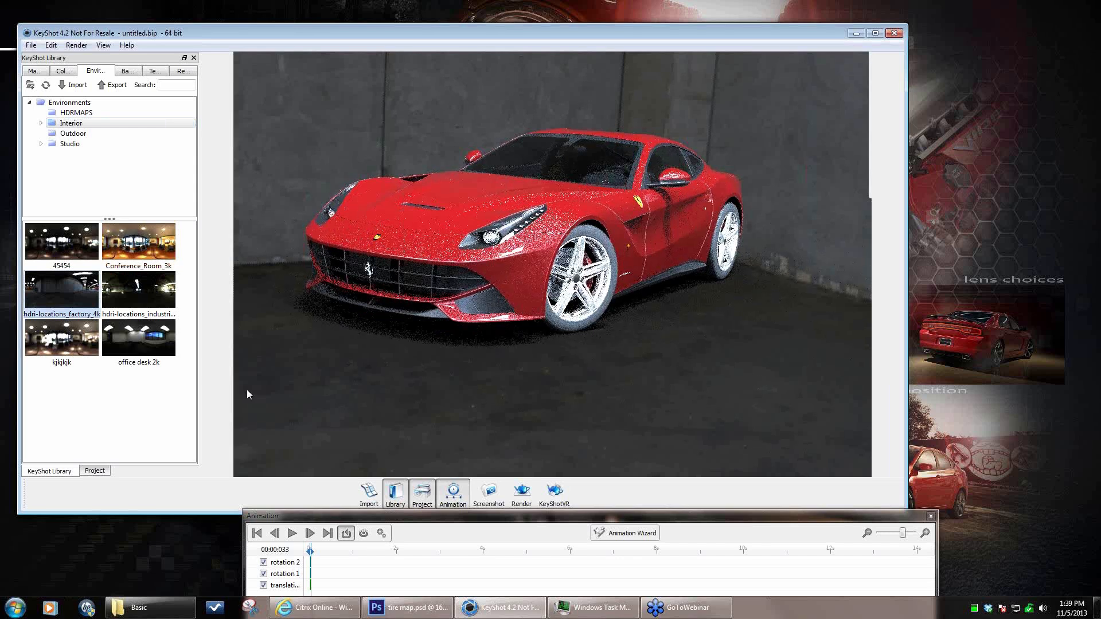
- Set the factory environment's contrast and brightness both to 1
click(95, 471)
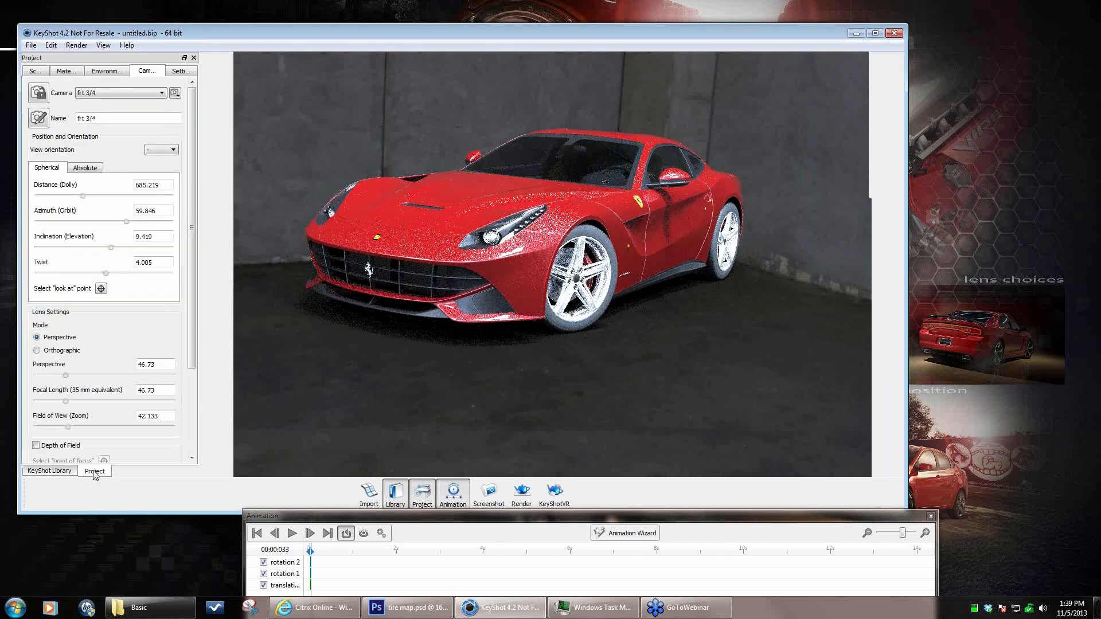
click(103, 71)
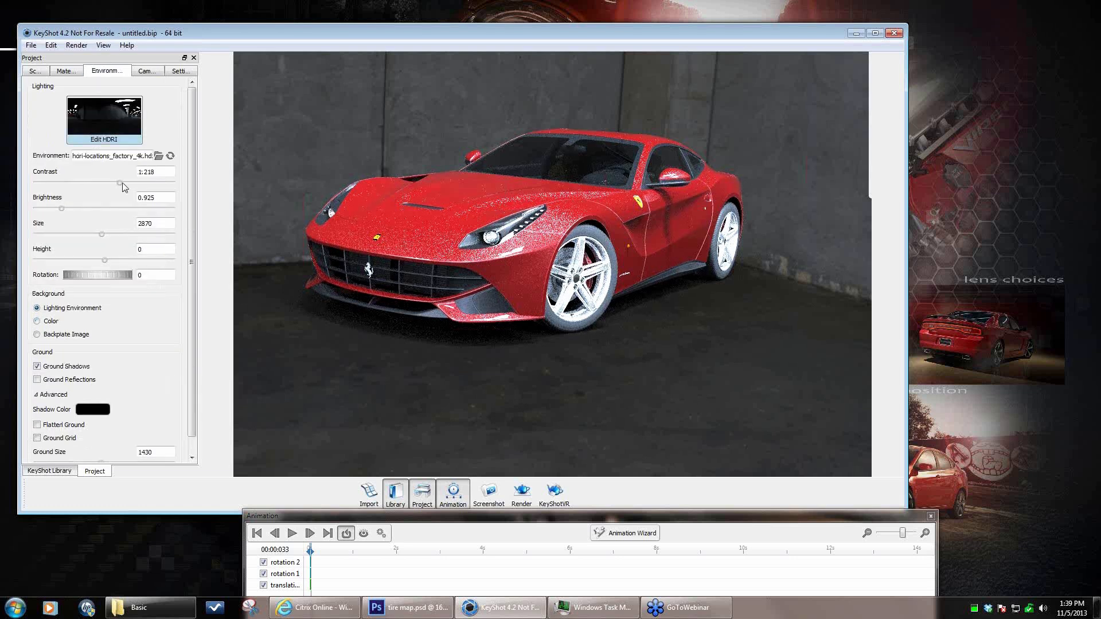
drag(165, 172, 104, 173)
text(1)
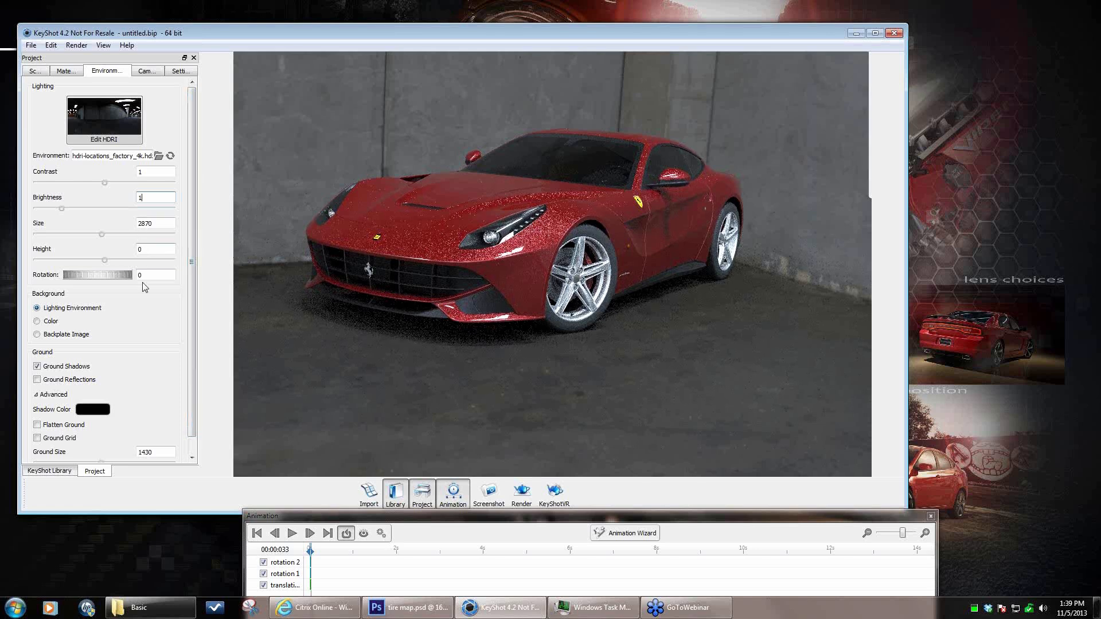
click(182, 72)
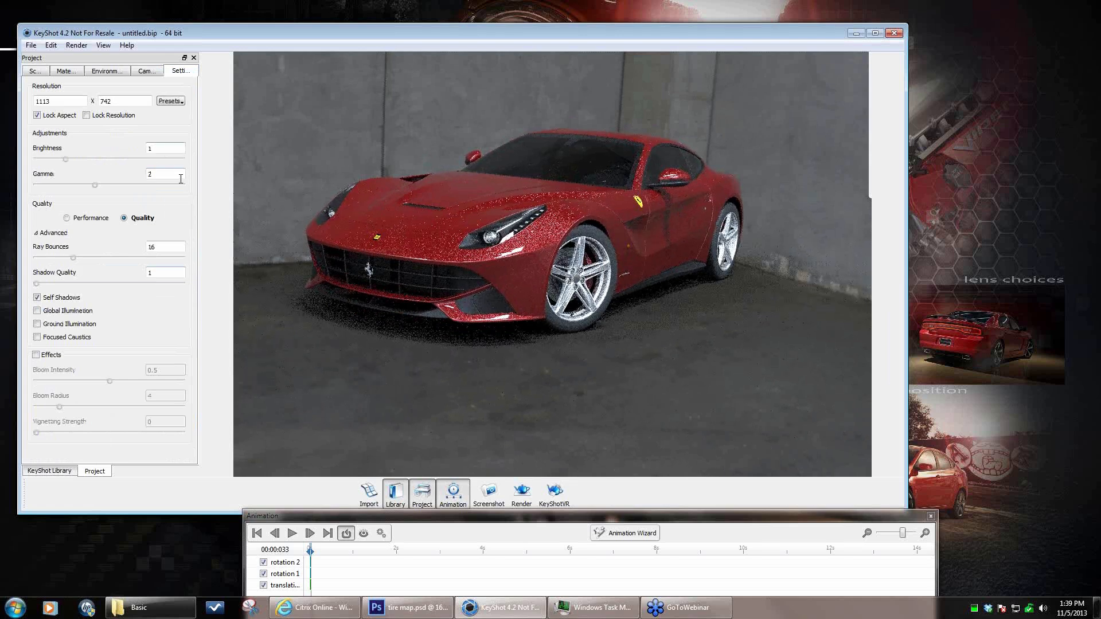
click(109, 71)
- Replace the lighting environment backdrop with a solid grey background color at 52% value
mouse_move(108, 127)
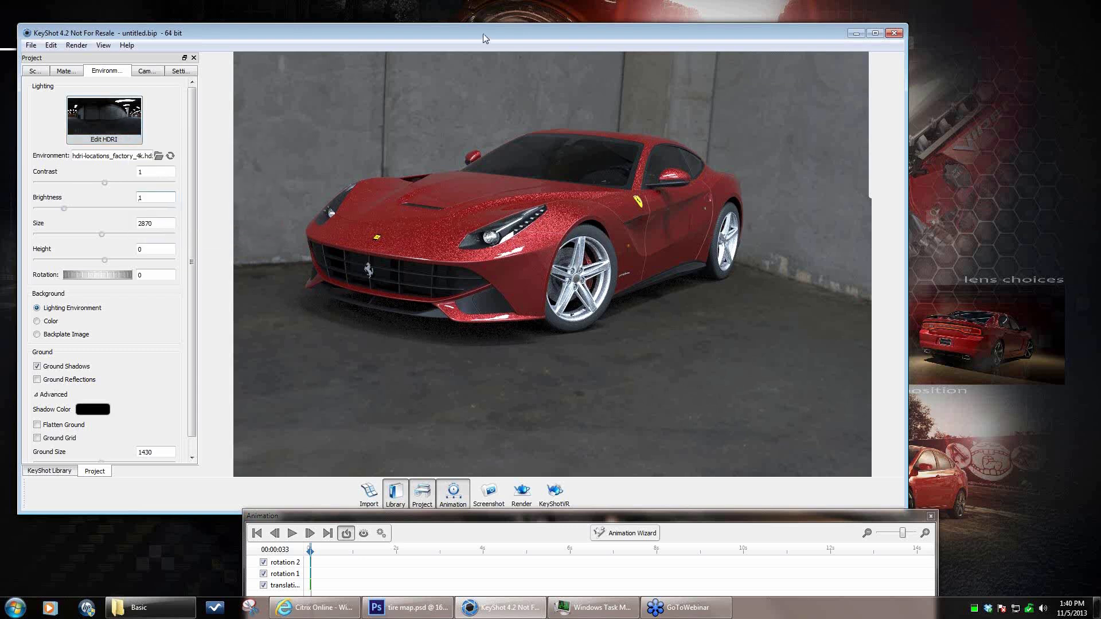
click(49, 322)
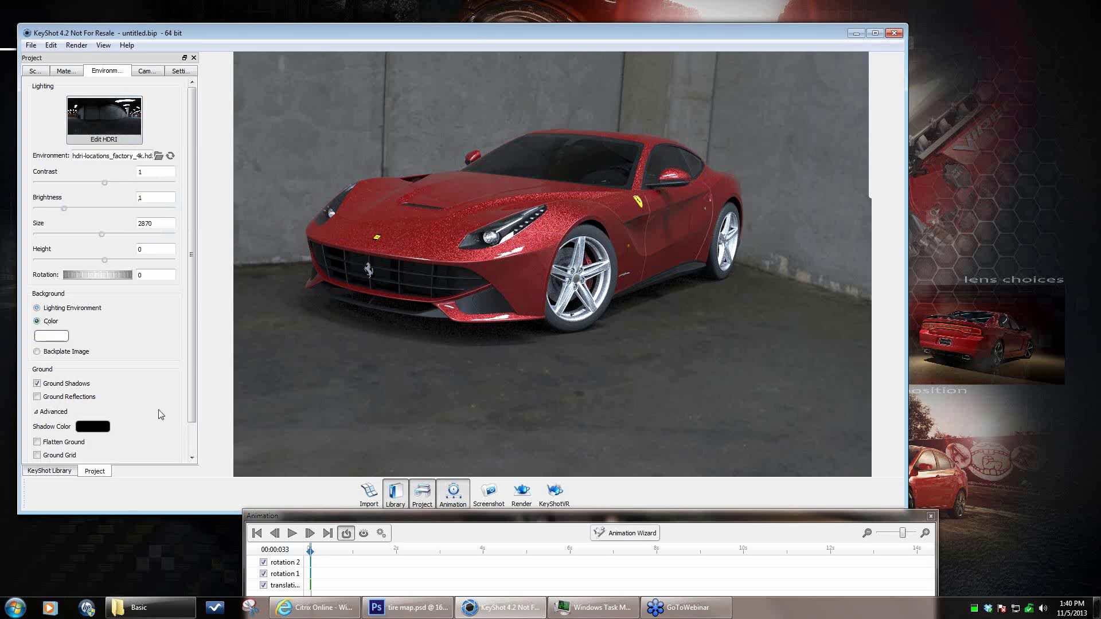
click(51, 336)
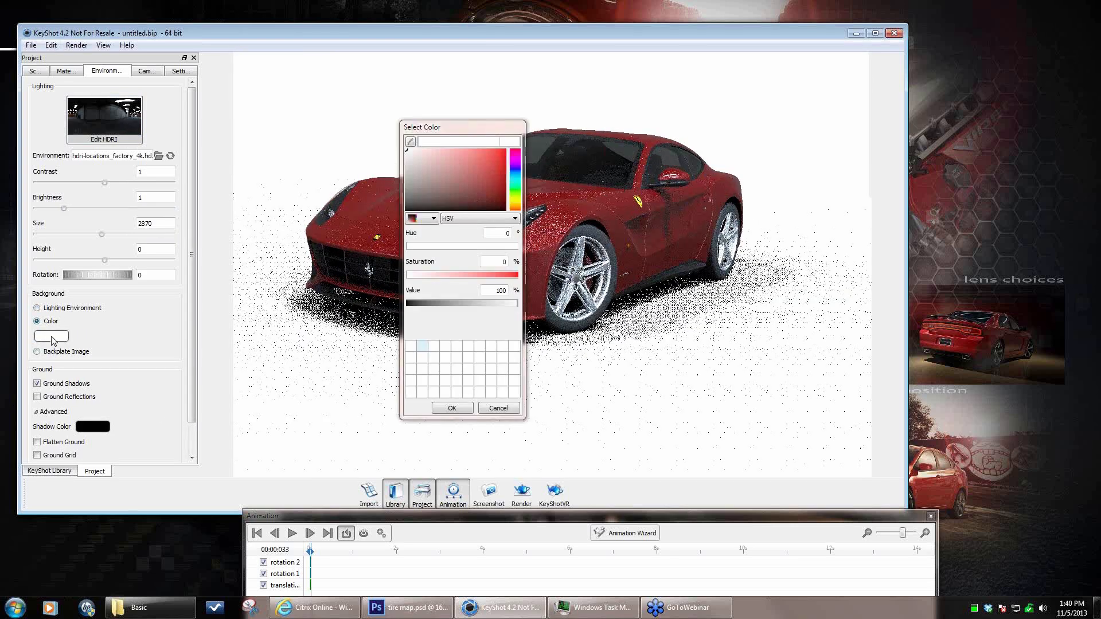
drag(515, 308, 465, 309)
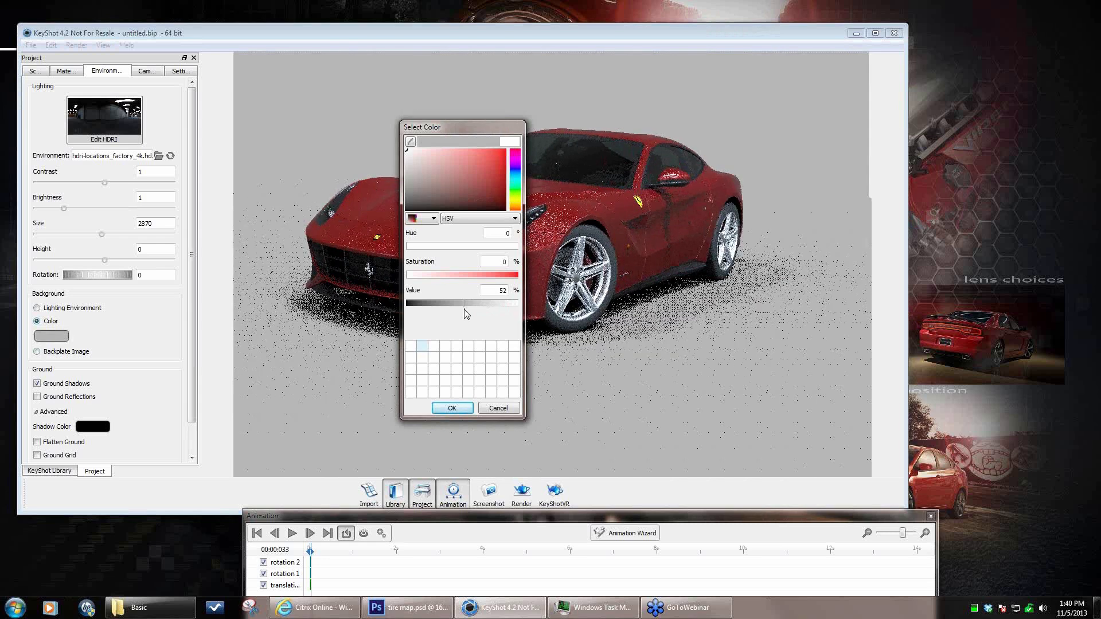
mouse_move(466, 304)
mouse_down()
mouse_move(515, 309)
mouse_move(464, 304)
mouse_up()
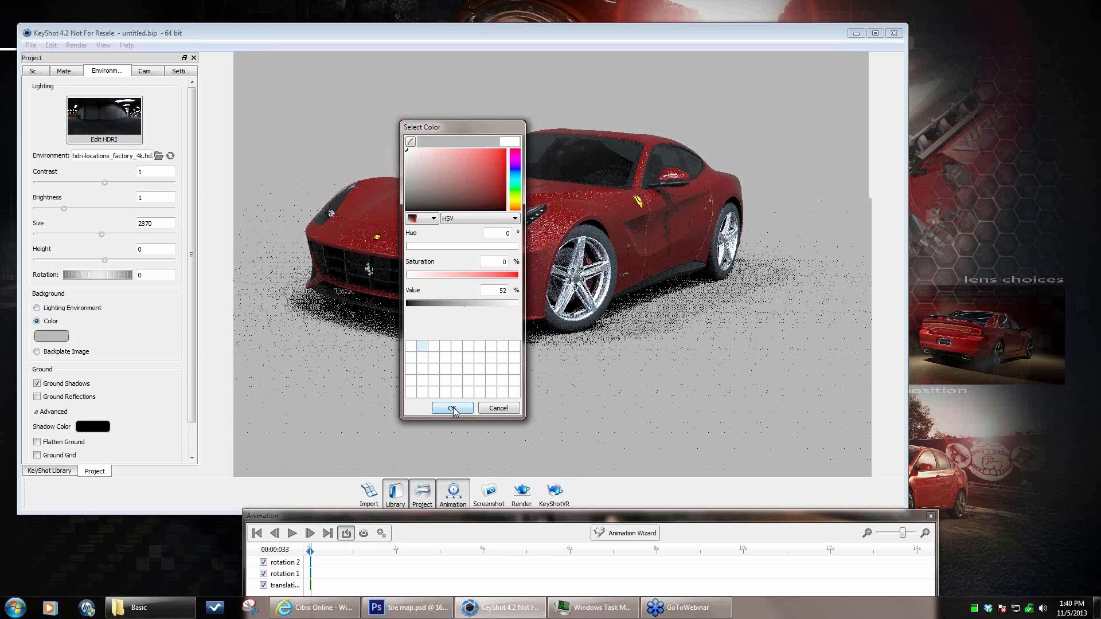
click(453, 409)
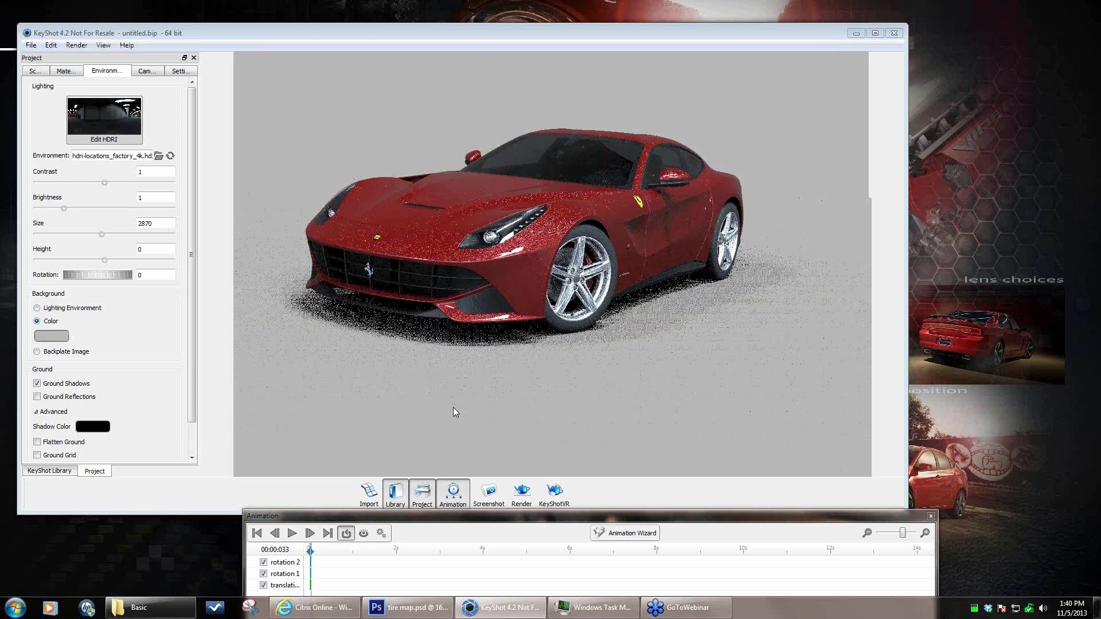
- Open the factory HDRI in the Luxion KeyShot HDR Editor and set its brightness to 0.685 and contrast to 0.992
click(119, 120)
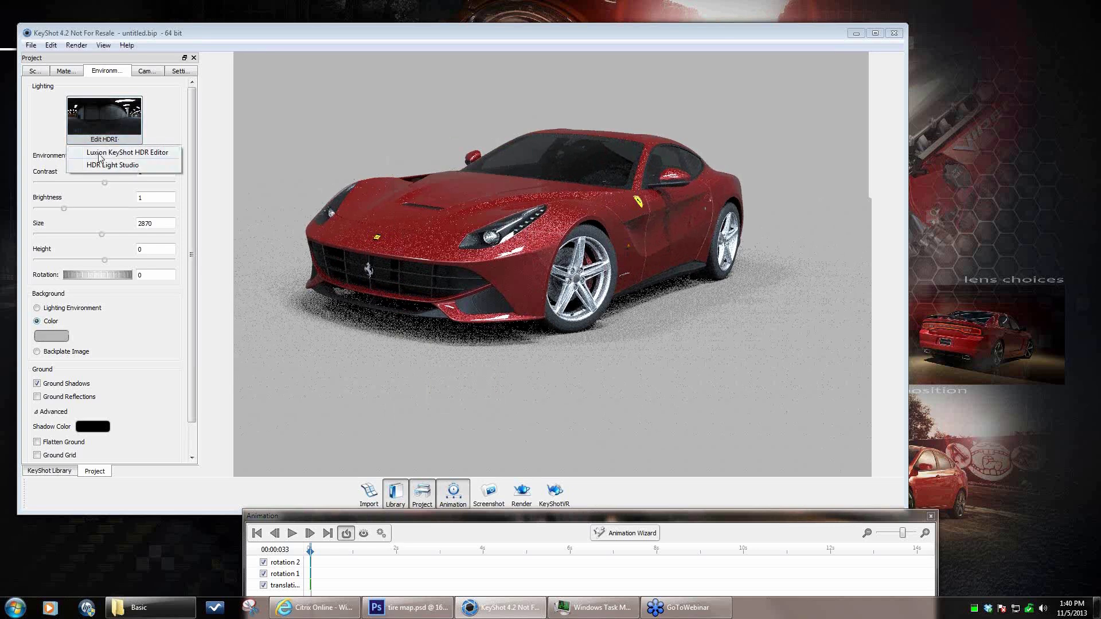
click(99, 154)
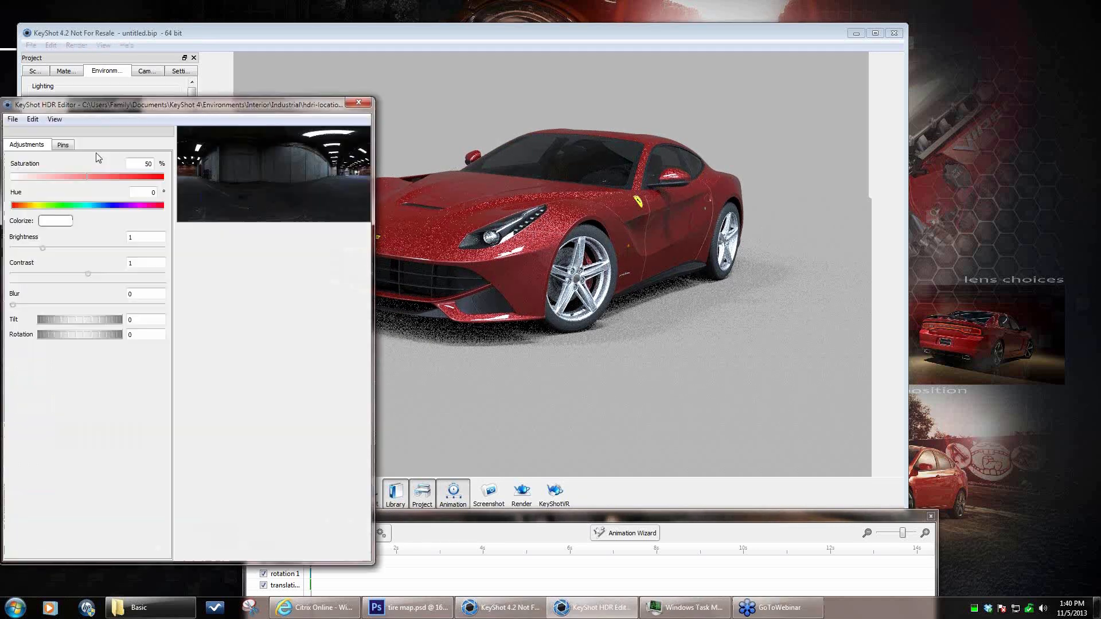
drag(500, 36, 661, 11)
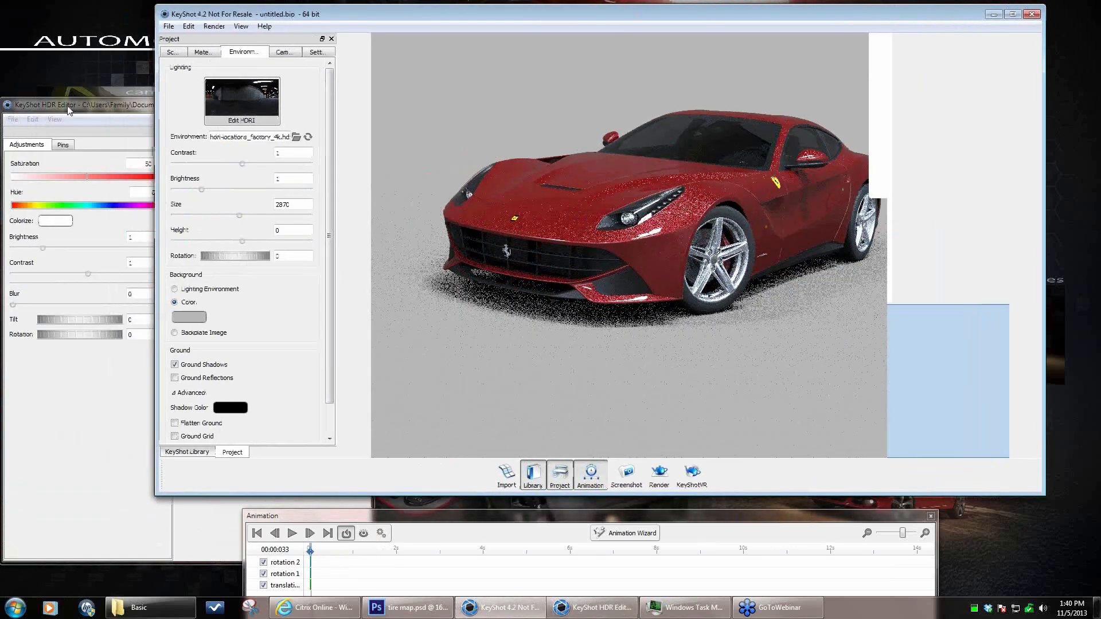
click(277, 119)
drag(282, 109, 311, 142)
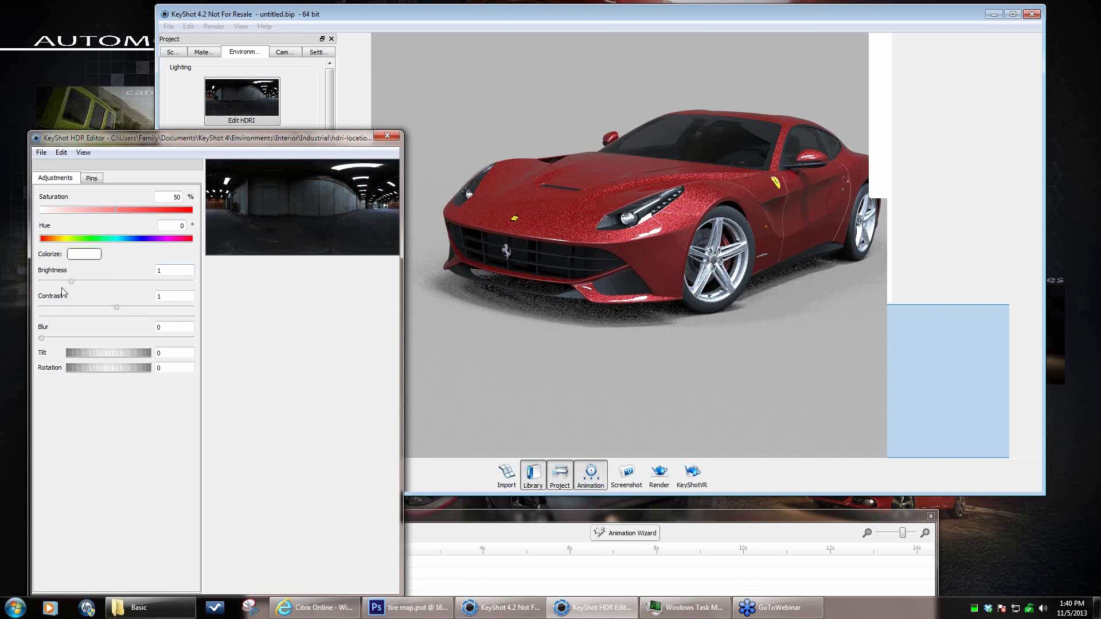
drag(71, 282, 62, 283)
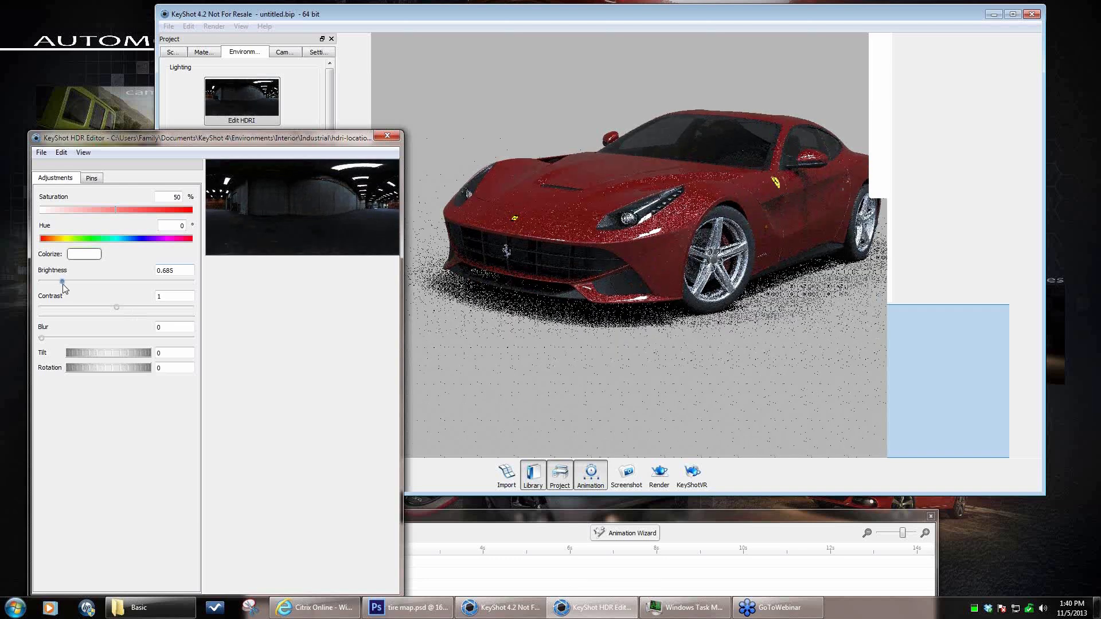
mouse_move(121, 309)
mouse_down()
mouse_move(106, 308)
mouse_move(116, 305)
mouse_up()
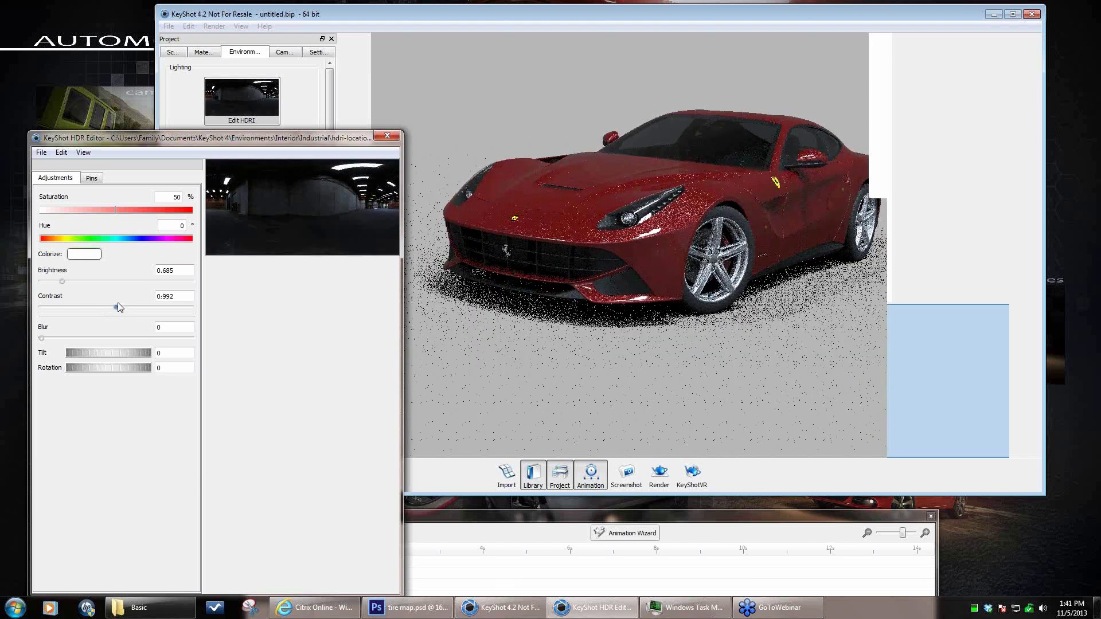
- Rotate the HDRI to 174 in the HDR Editor and set the scene environment's rotation to 236
drag(105, 369, 179, 379)
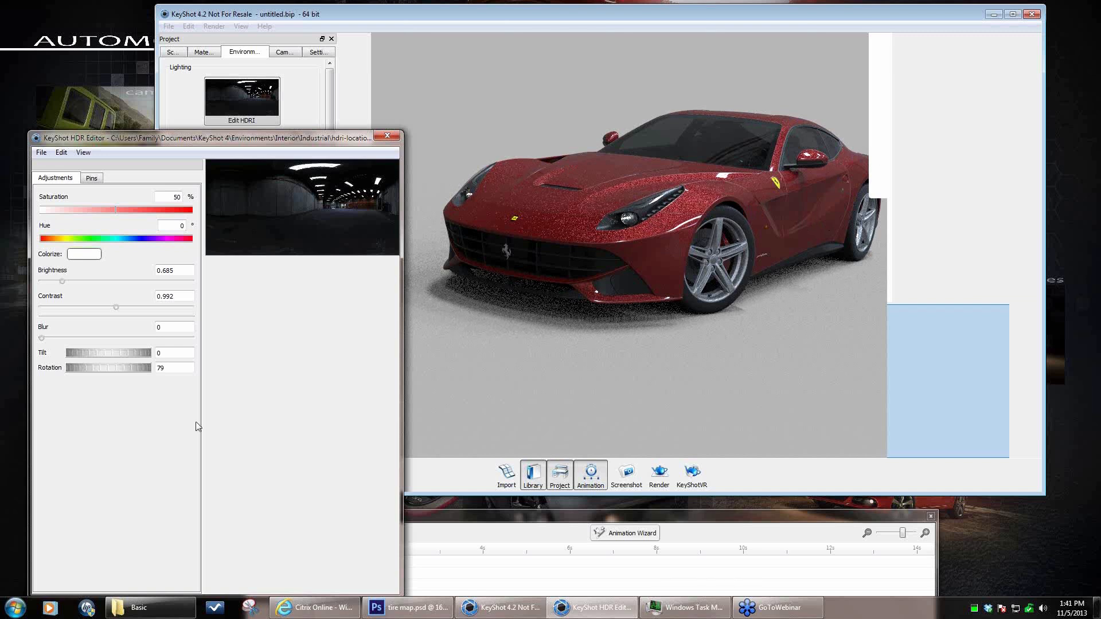
drag(94, 367, 170, 382)
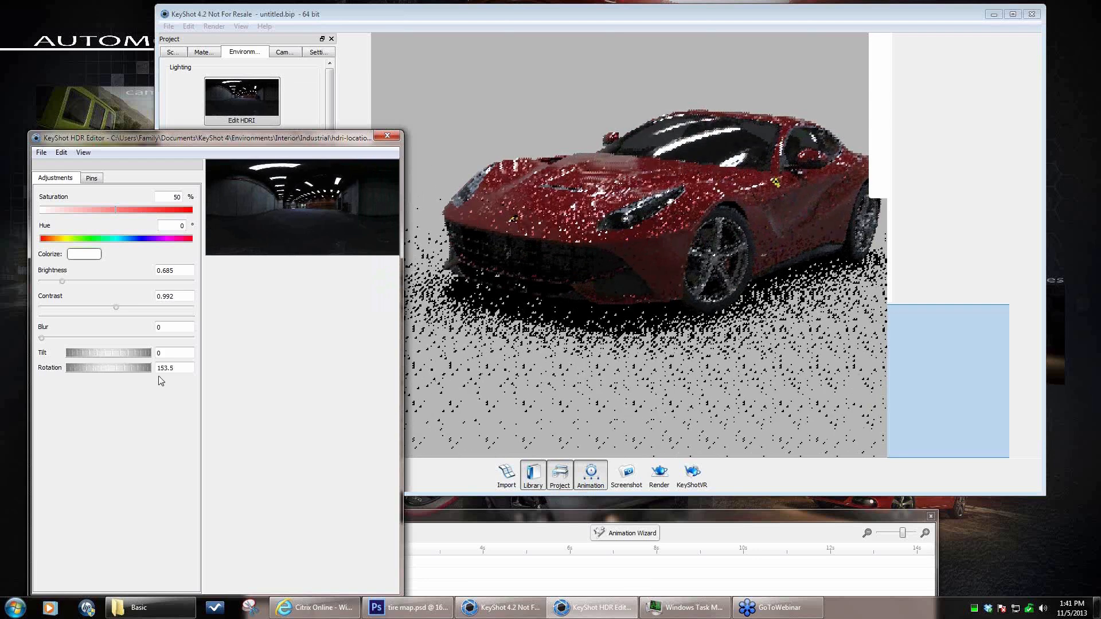
drag(108, 367, 146, 371)
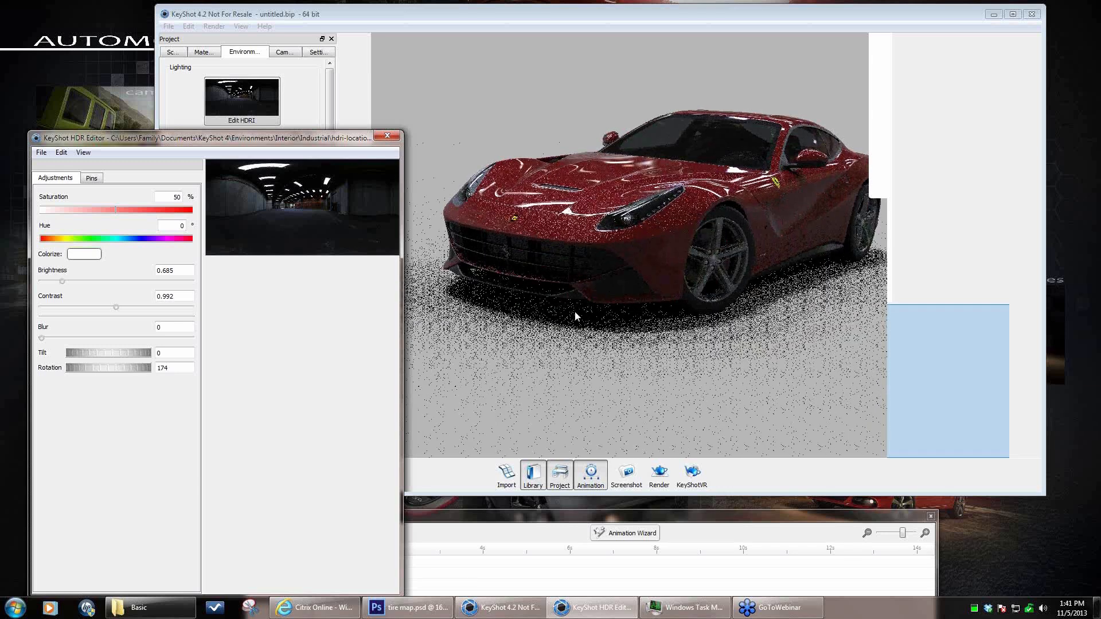
click(524, 374)
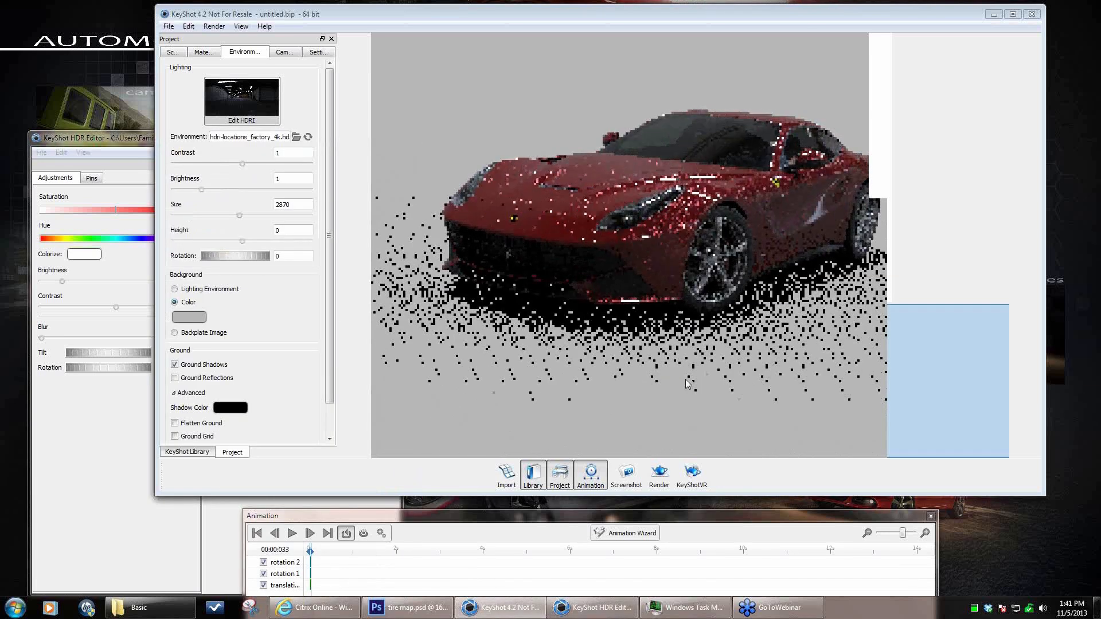
ctrl+drag(580, 379, 606, 376)
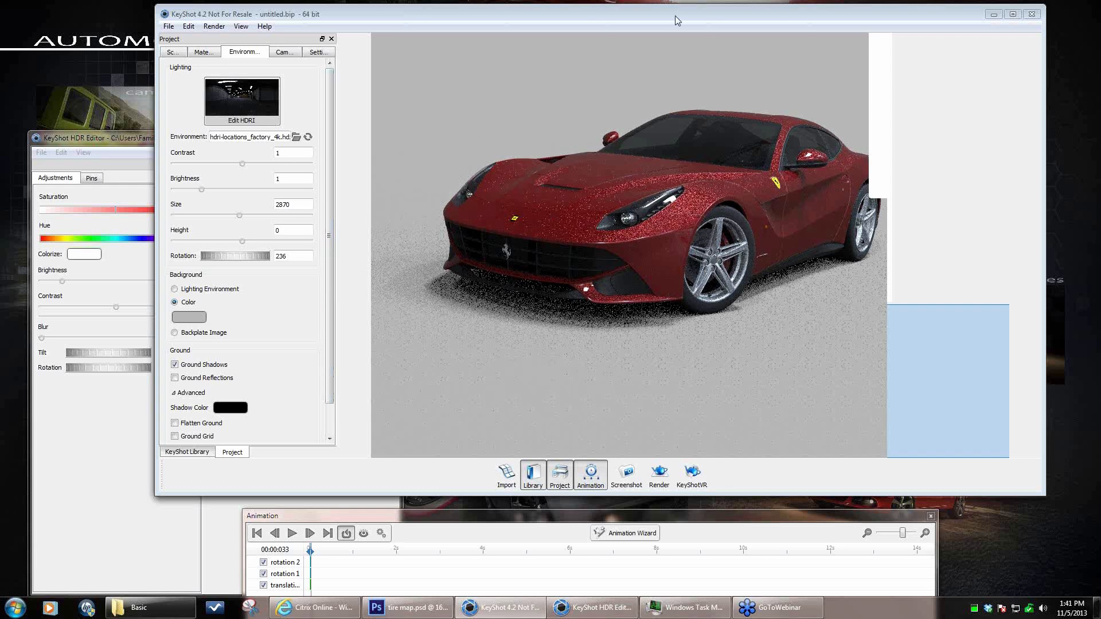
drag(676, 15, 595, 9)
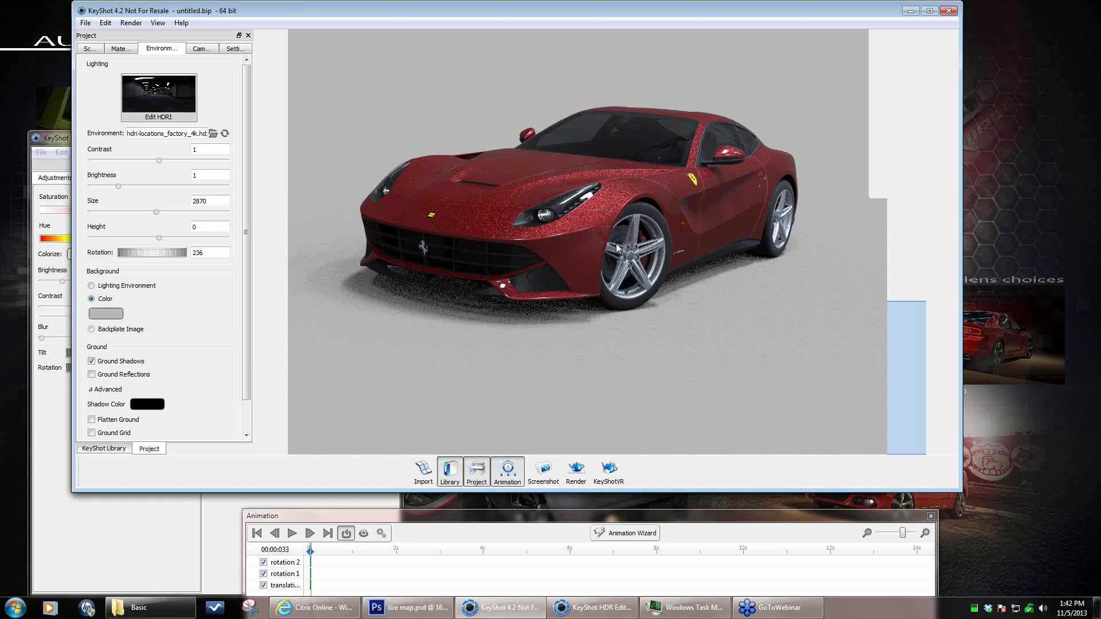
- Set the HDRI's blur to 0.588 in the HDR Editor
click(60, 142)
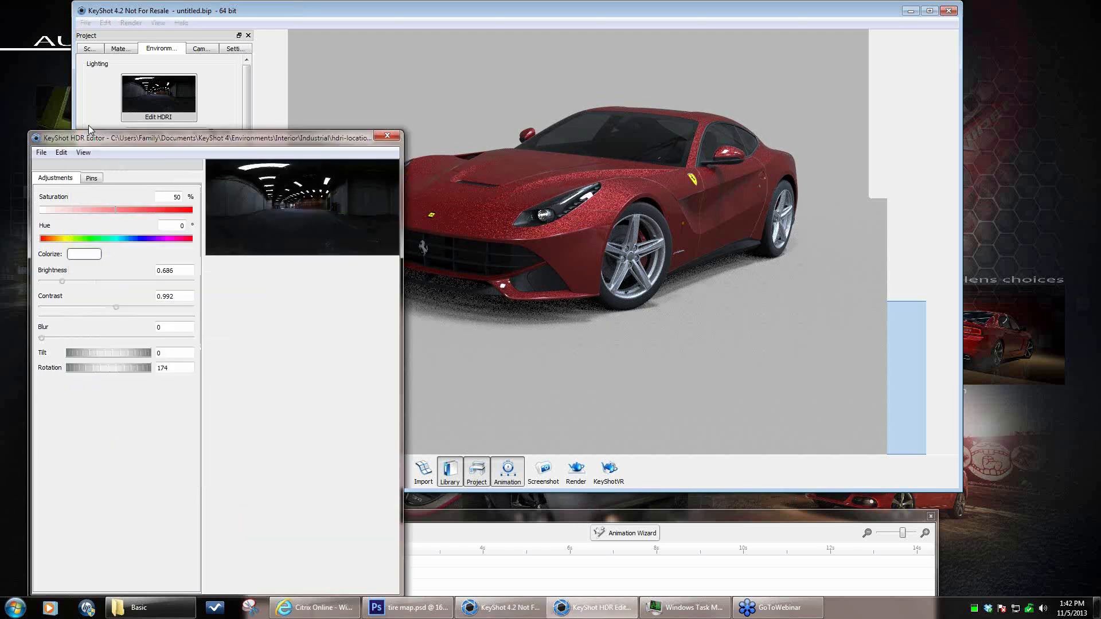
drag(133, 140, 122, 131)
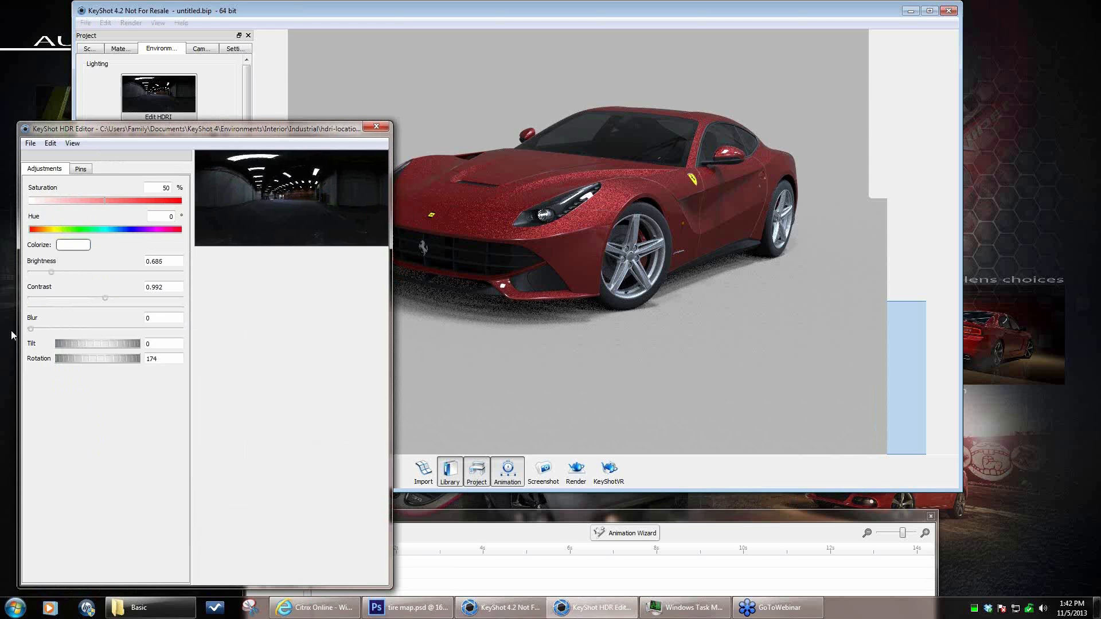
drag(31, 330, 119, 331)
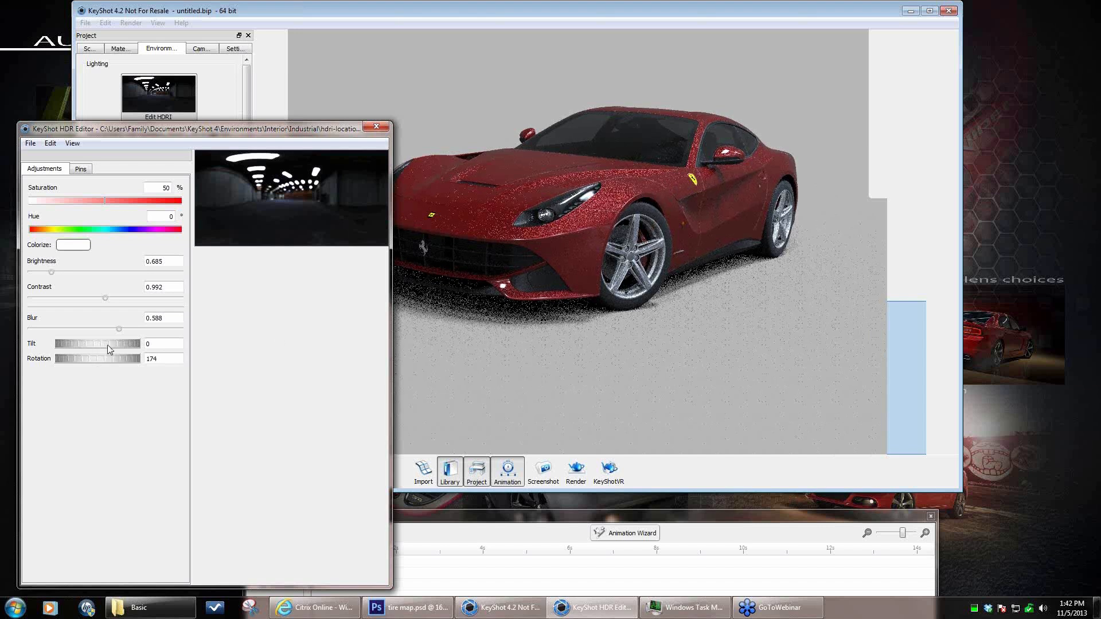
- Try different tilt angles on the HDRI and reset its tilt to 0
drag(104, 347, 86, 345)
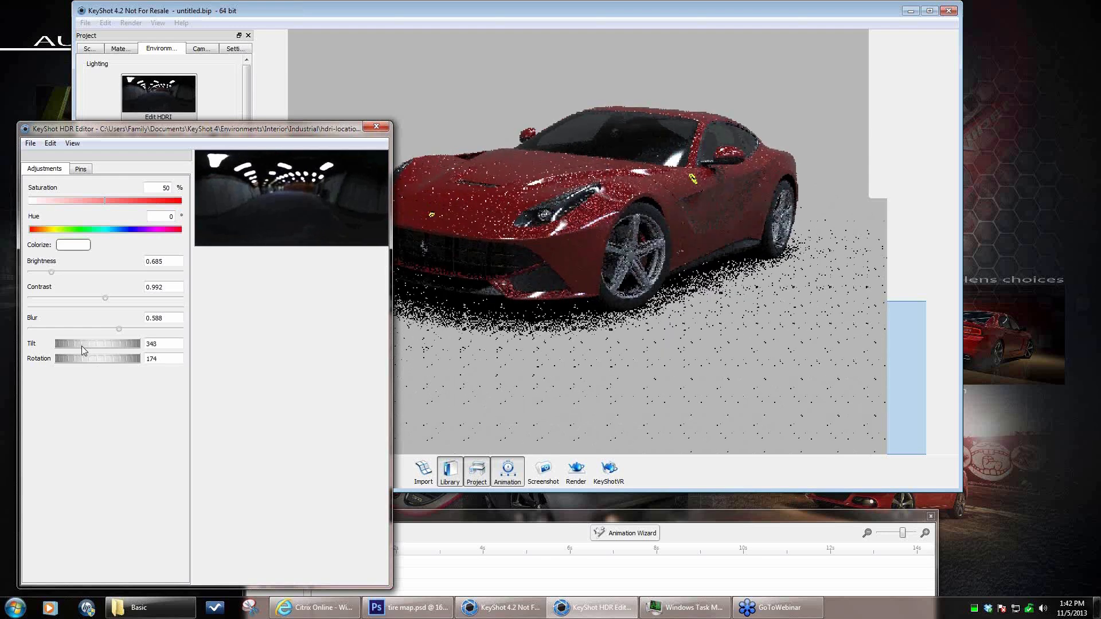
drag(85, 345, 135, 339)
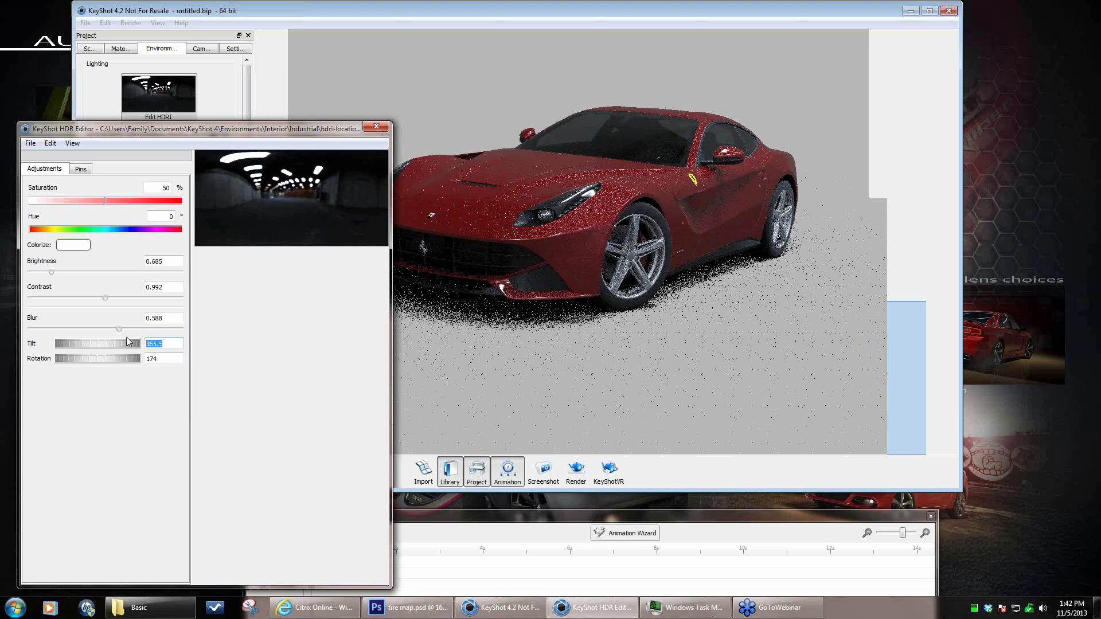
text(0)
key(Return)
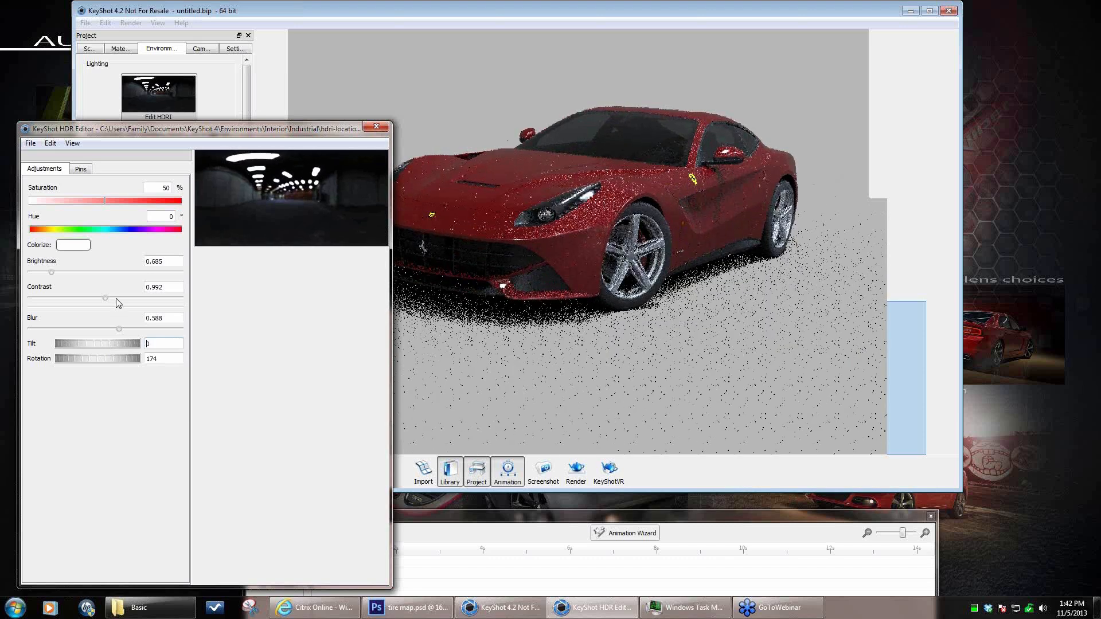
- Reduce the HDRI's saturation to 37%
mouse_move(103, 202)
mouse_down()
mouse_move(23, 205)
mouse_move(171, 220)
mouse_move(85, 219)
mouse_up()
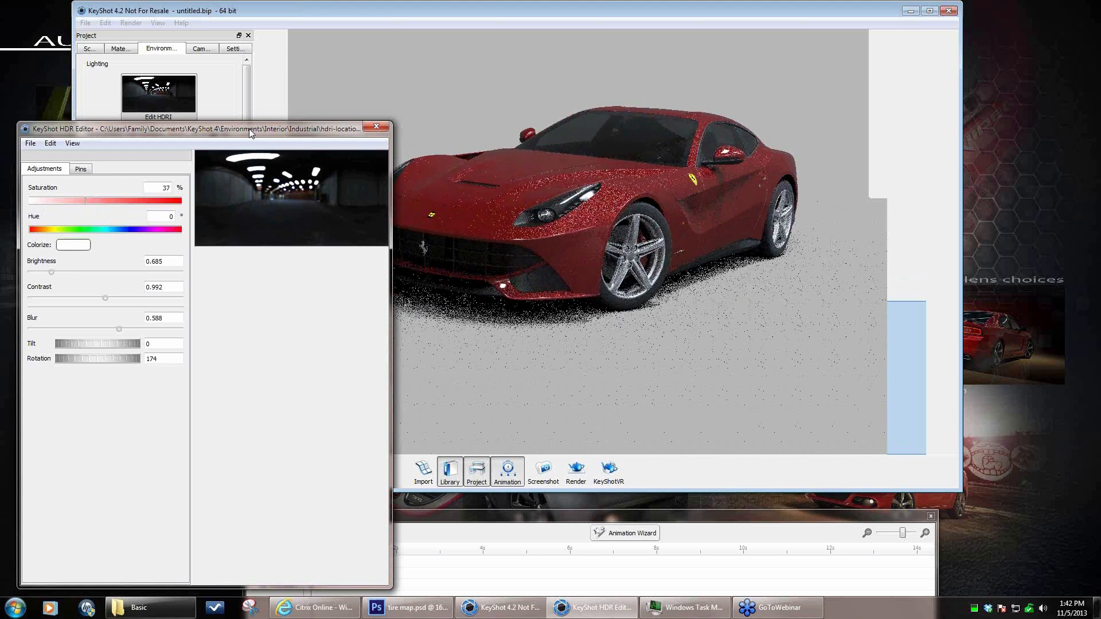
drag(250, 132, 192, 142)
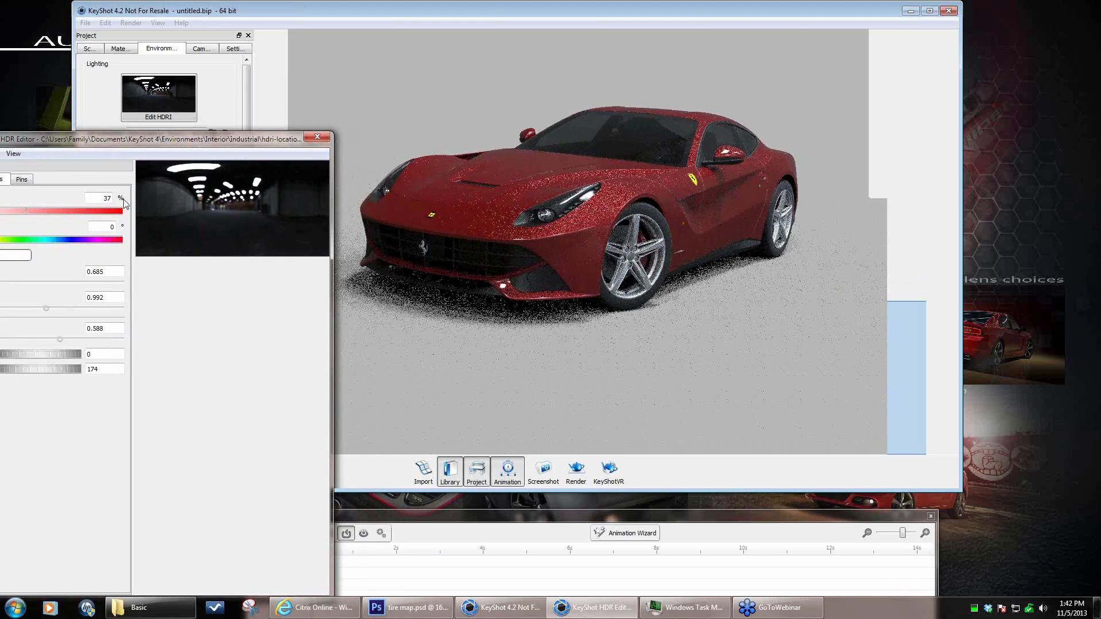
- Add a circular light pin to the HDRI
click(23, 180)
drag(147, 139, 163, 176)
click(21, 236)
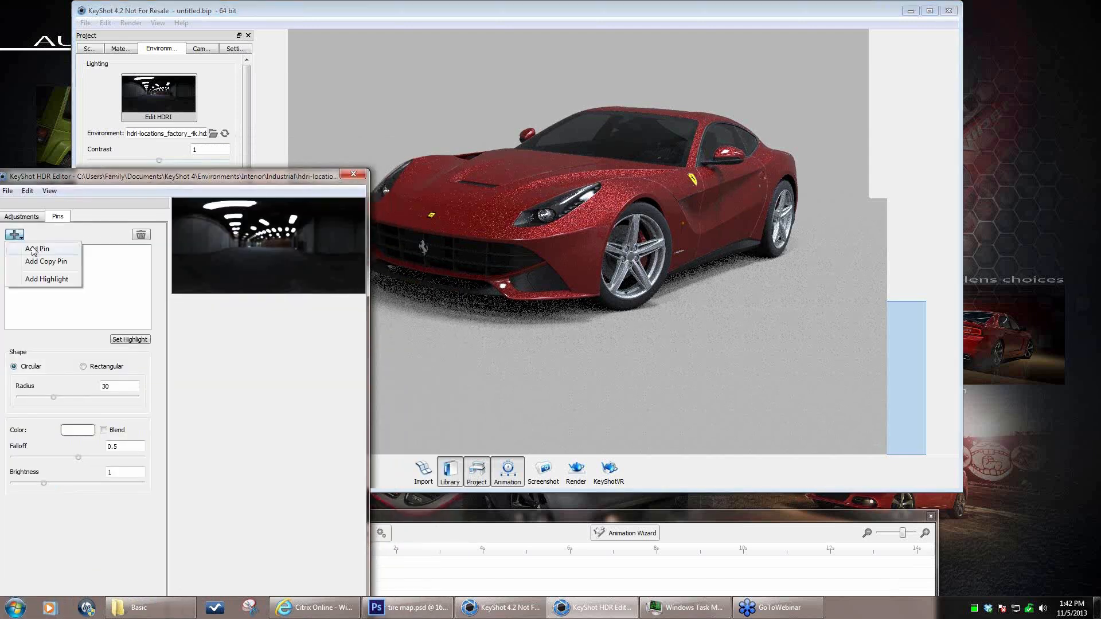
click(30, 250)
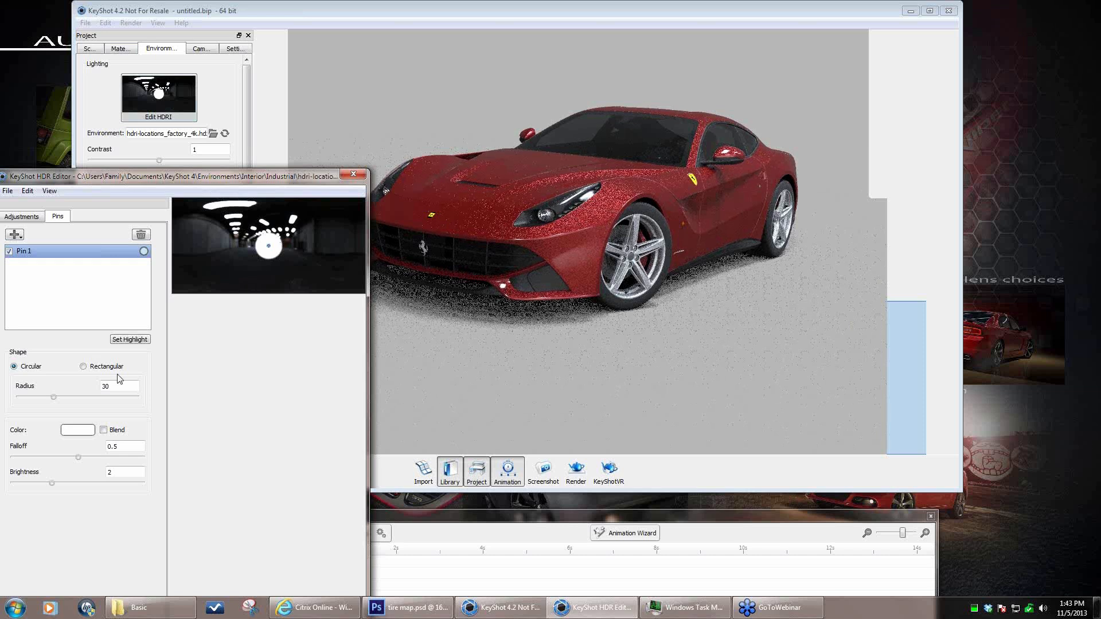
- Place the pin's highlight on the car's rear shoulder beside the side window and nudge the pin slightly higher in the HDRI
click(131, 340)
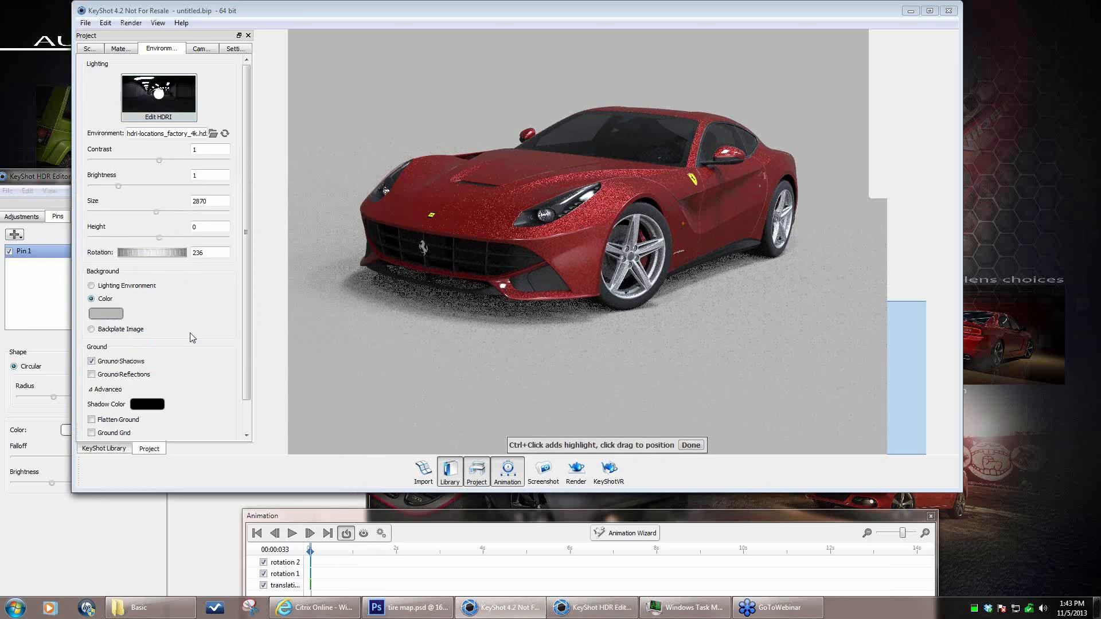
click(767, 154)
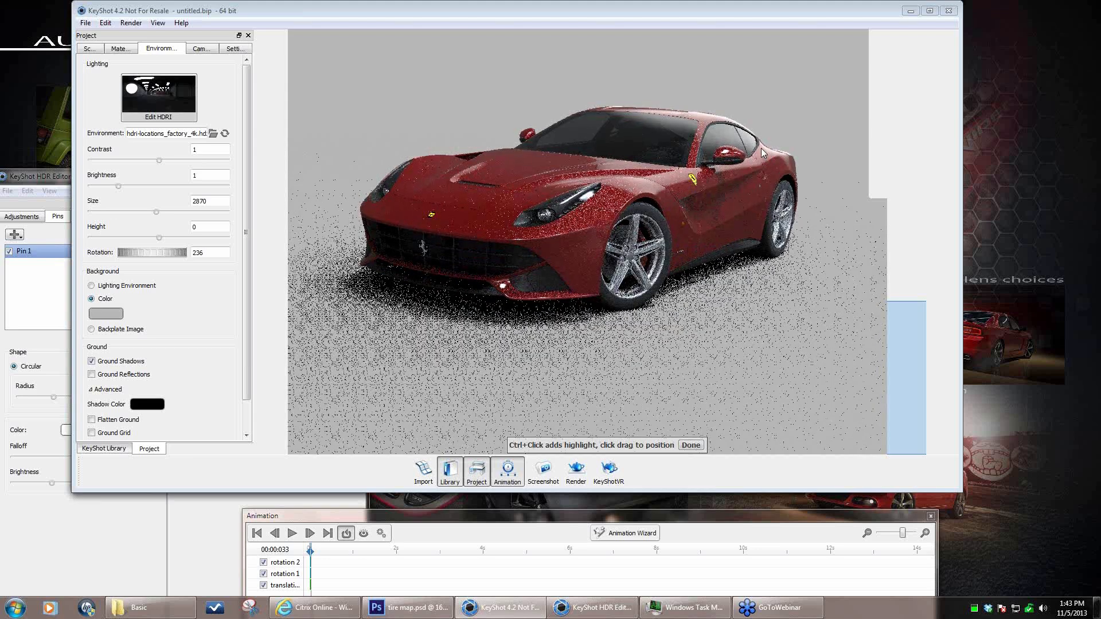
click(762, 150)
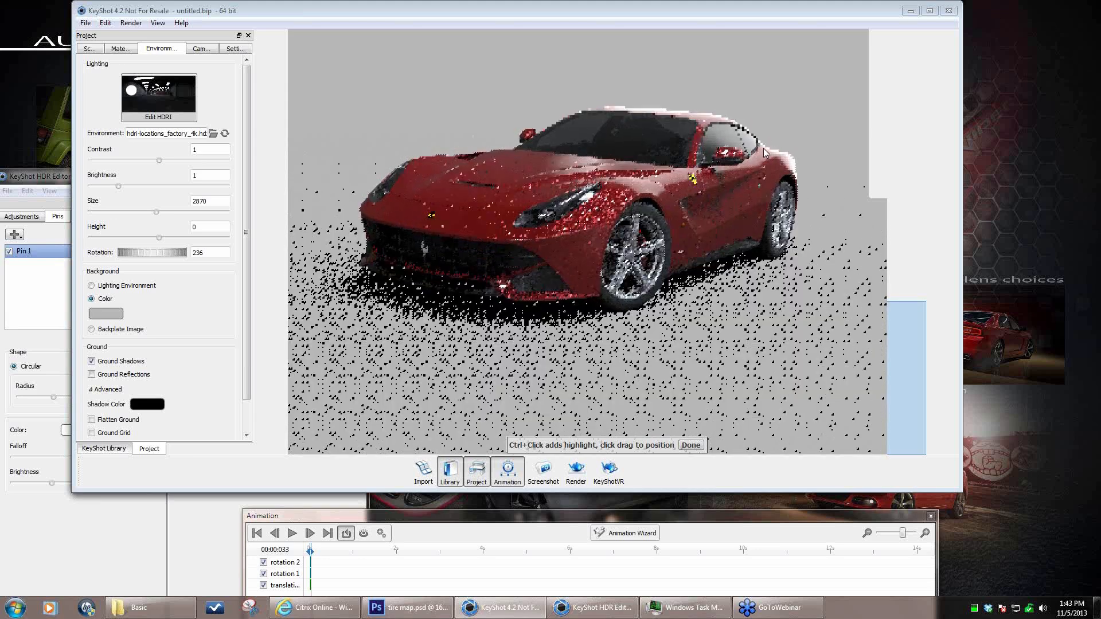
click(734, 167)
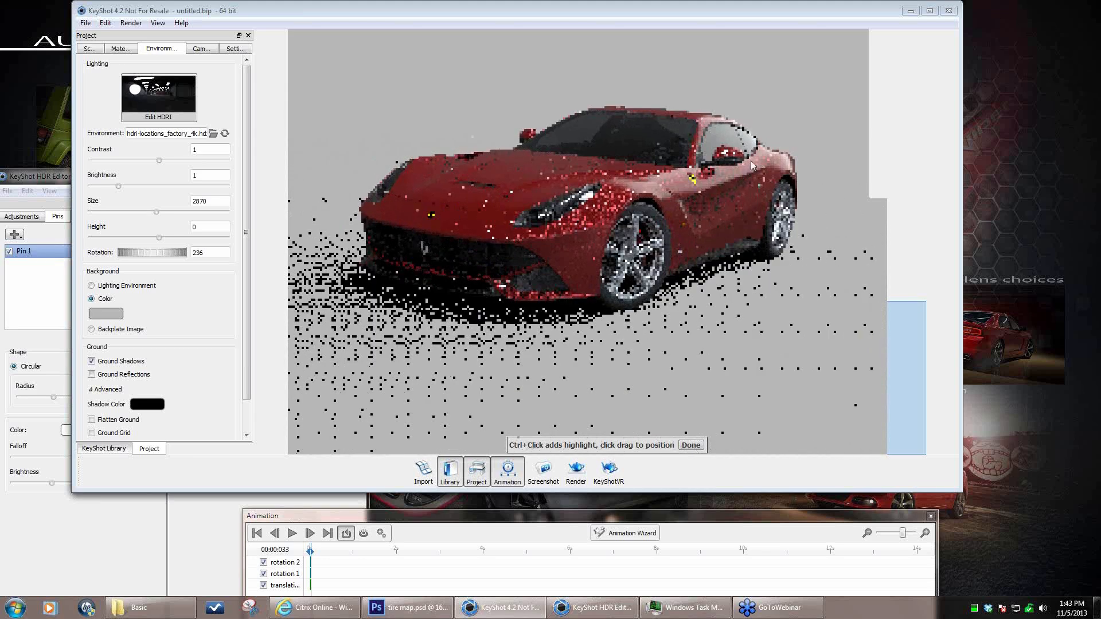
drag(758, 151, 541, 297)
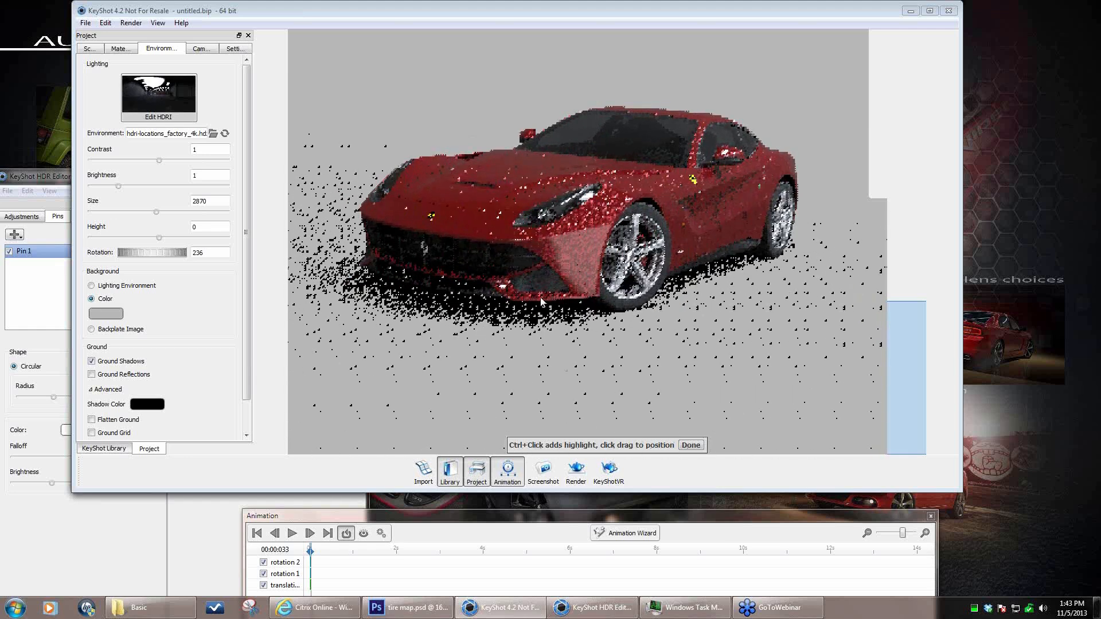
drag(621, 278, 760, 157)
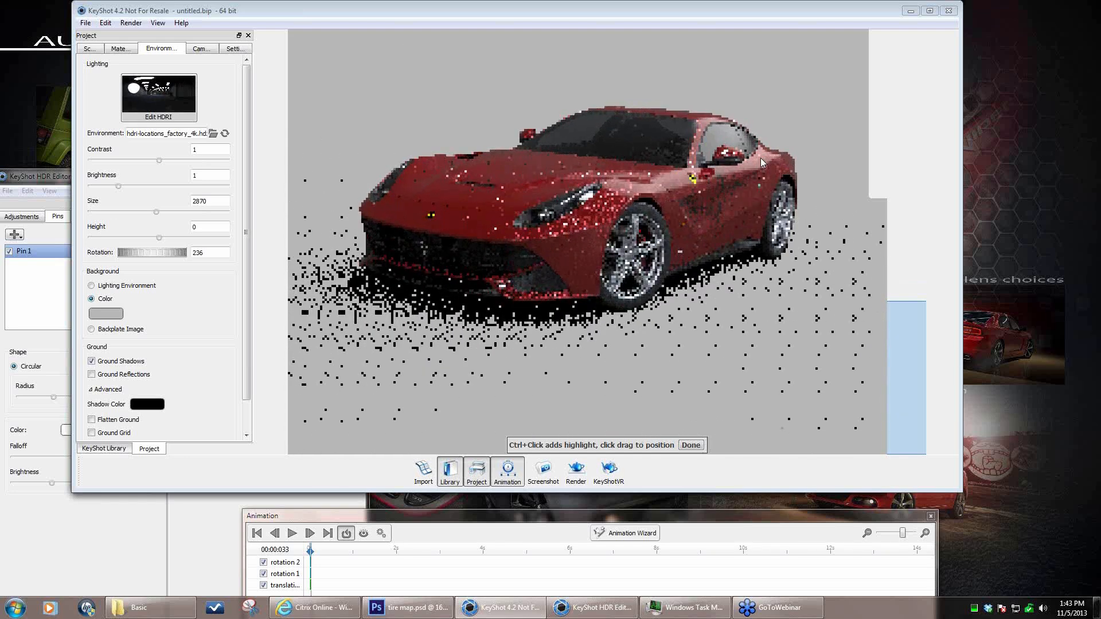
click(49, 178)
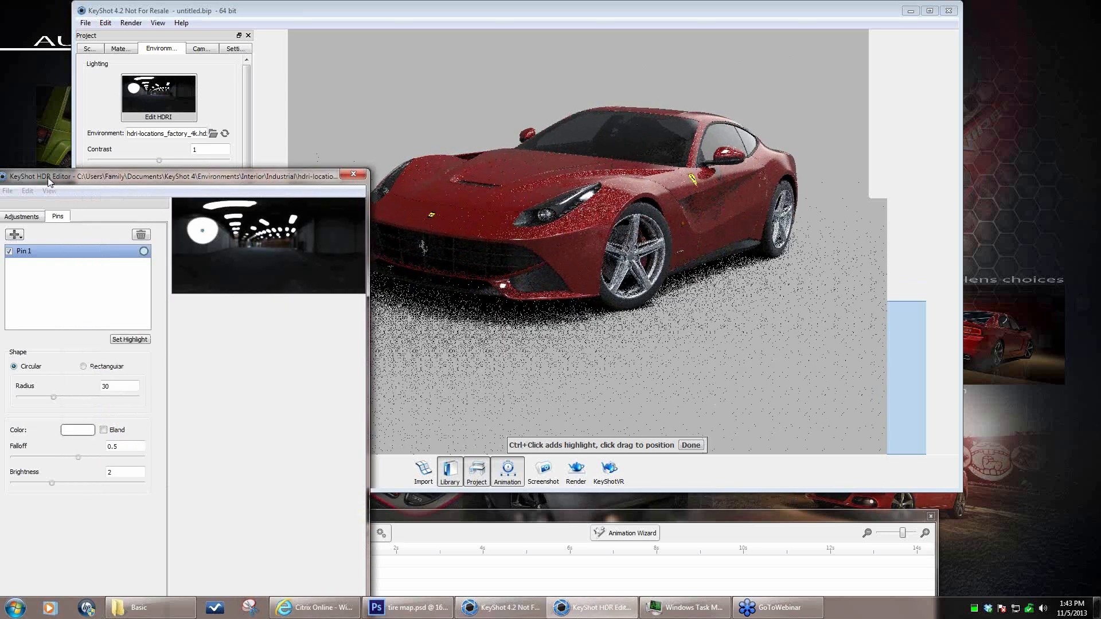
click(691, 446)
click(53, 179)
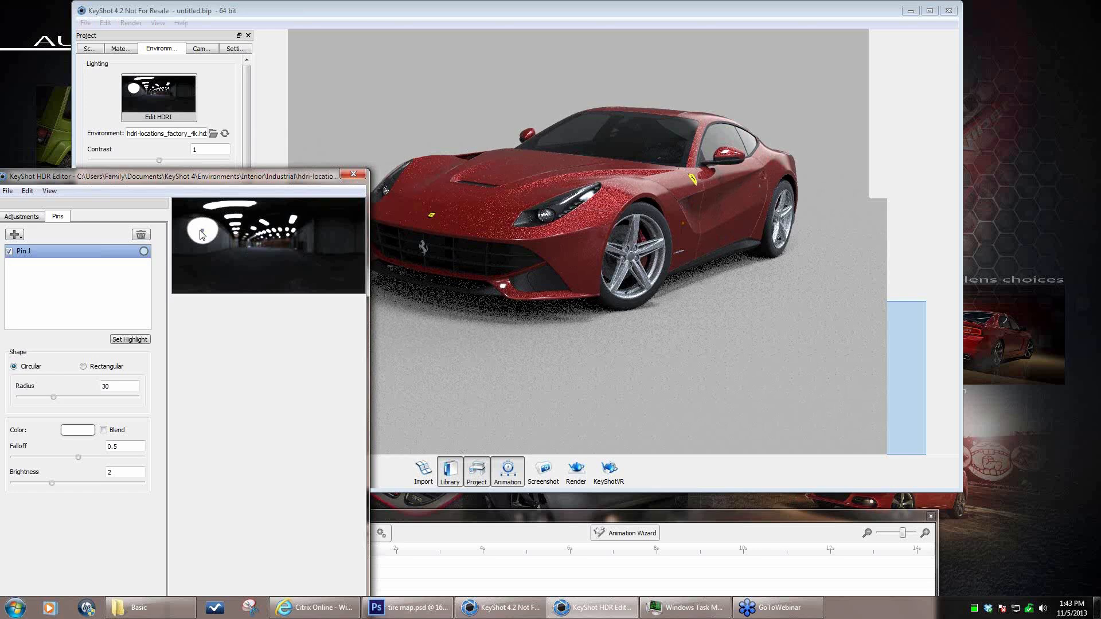
drag(203, 235, 204, 226)
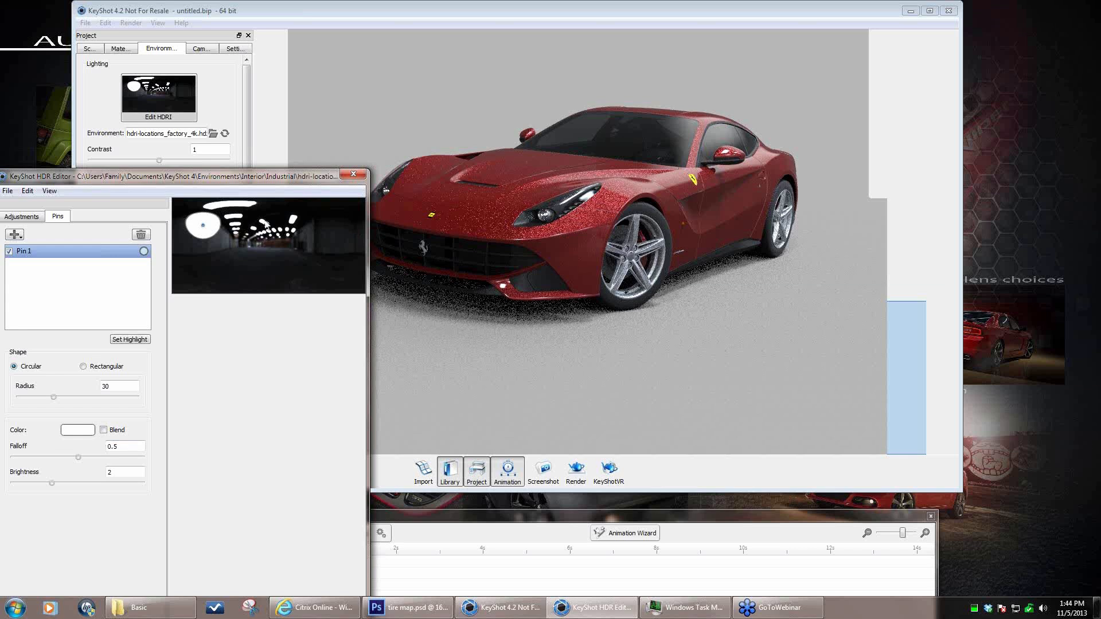
- Blend the pin with the HDRI and set its brightness to 7.379, comparing the lighting with and without blending
click(104, 429)
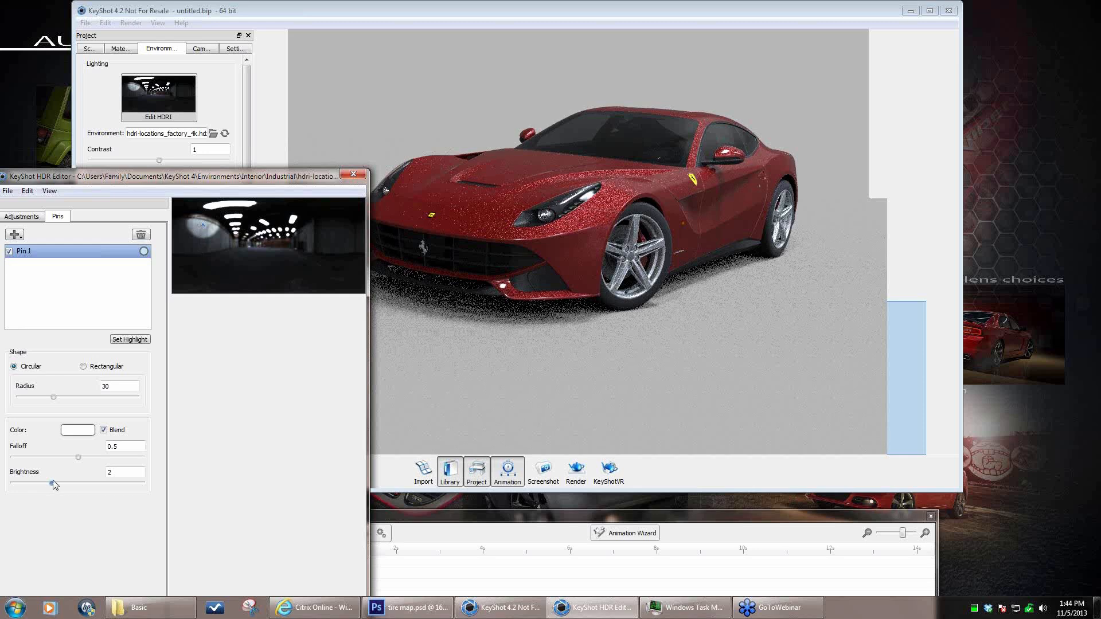
drag(53, 485, 76, 484)
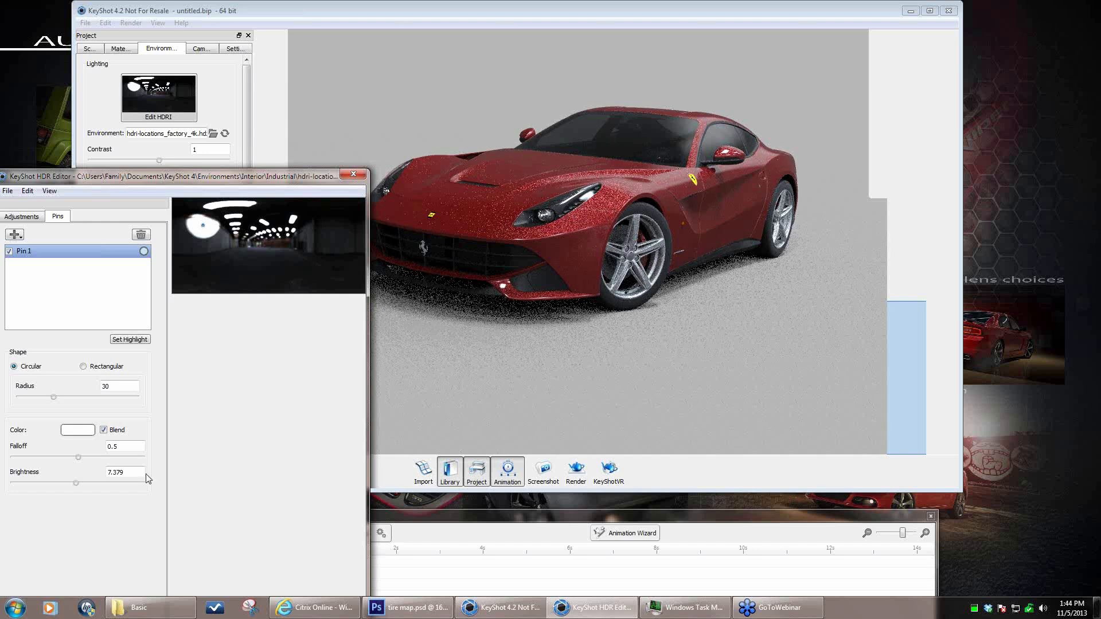
click(103, 430)
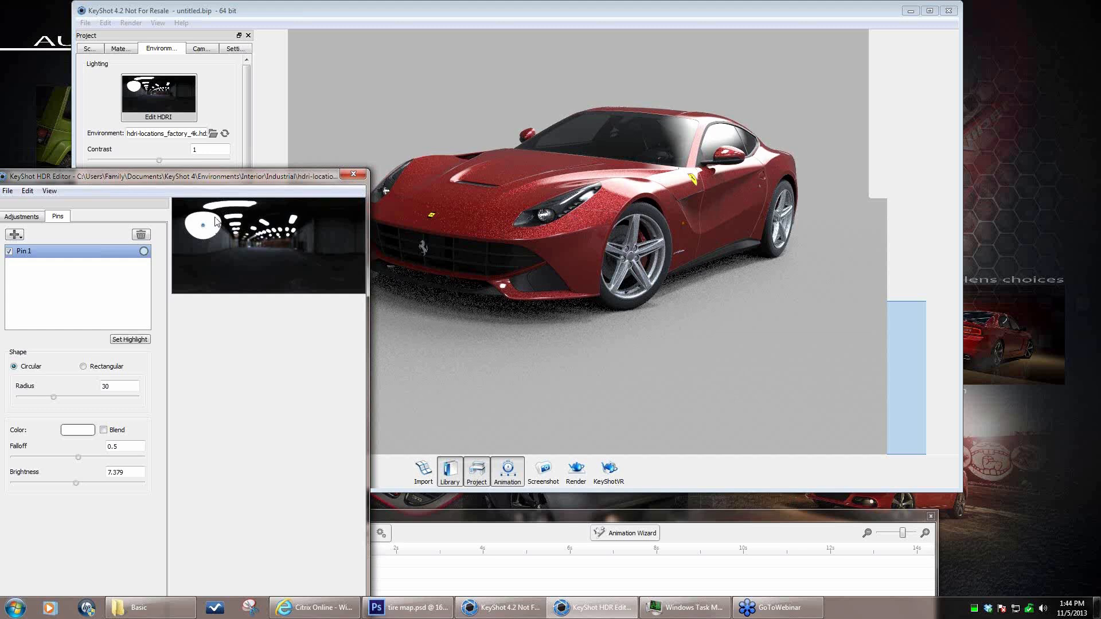
click(103, 430)
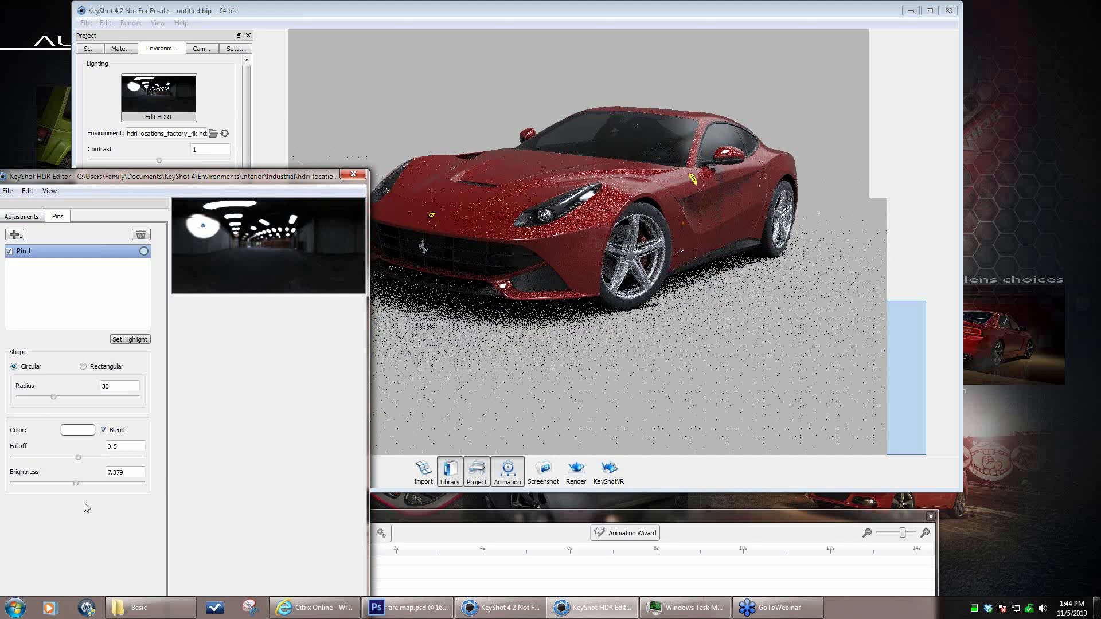
- Set the first pin's brightness to 4.243 and add a second circular pin with a radius of 5
mouse_move(76, 485)
mouse_down()
mouse_move(109, 494)
mouse_move(66, 496)
mouse_up()
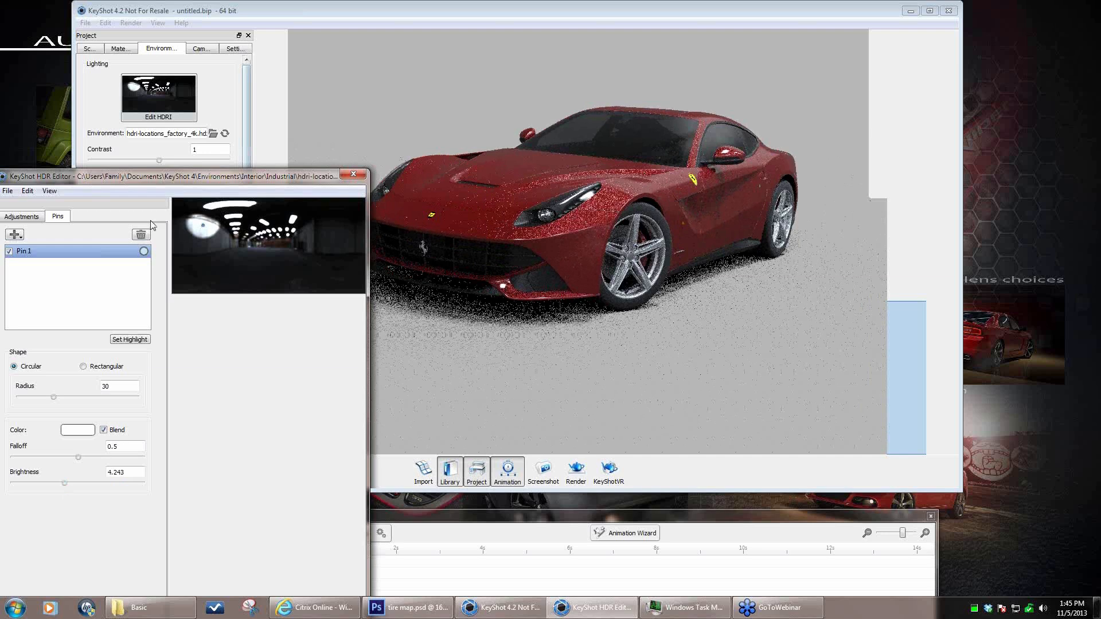
click(18, 238)
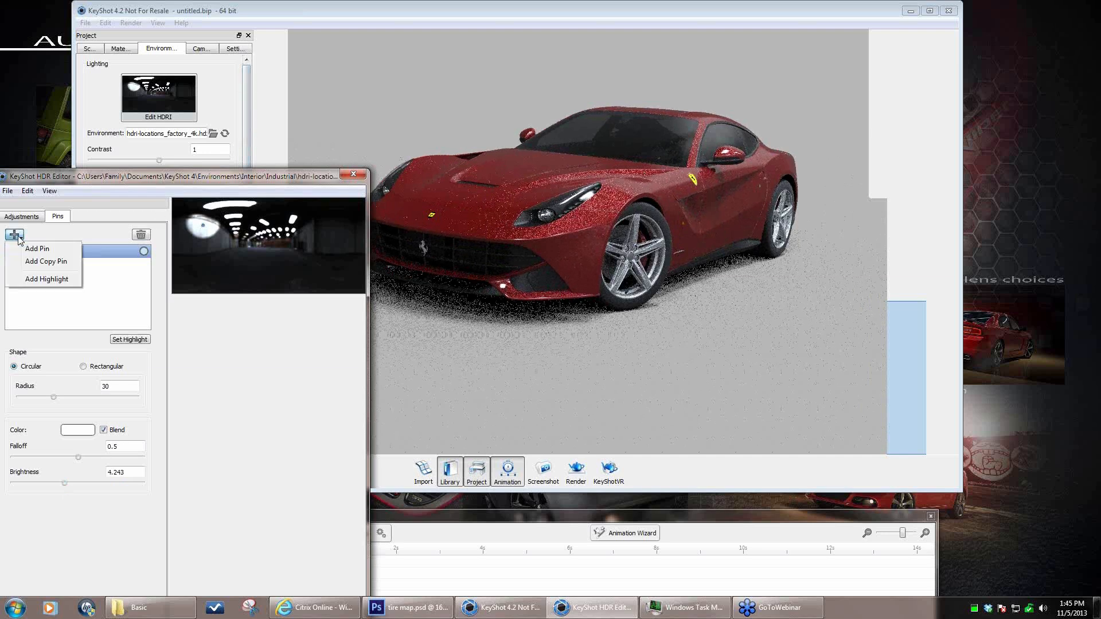
click(26, 248)
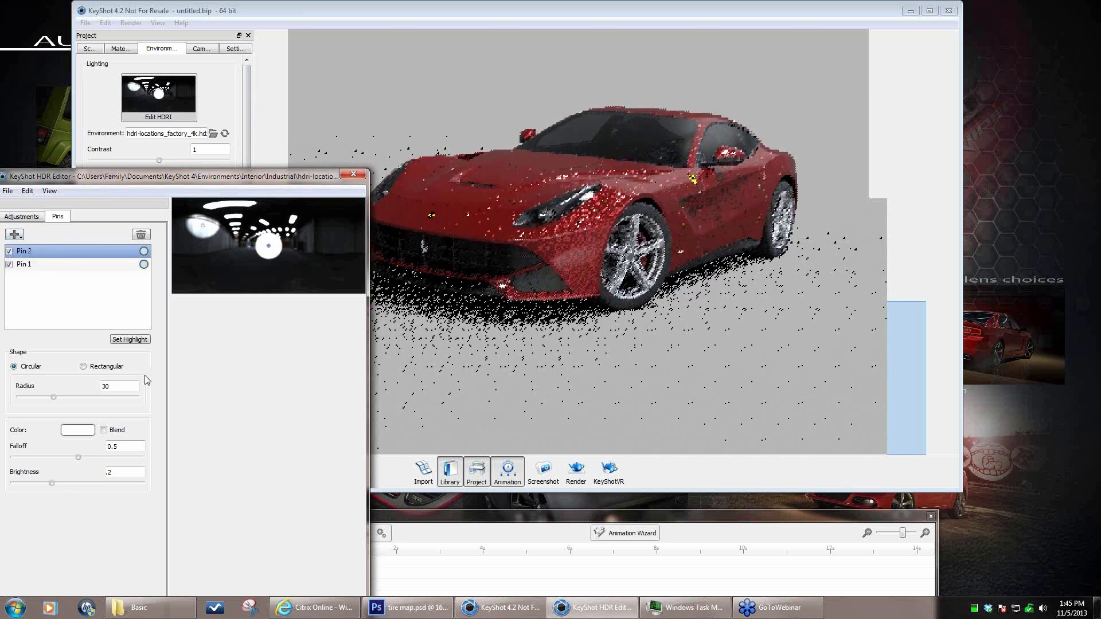
drag(117, 387, 74, 389)
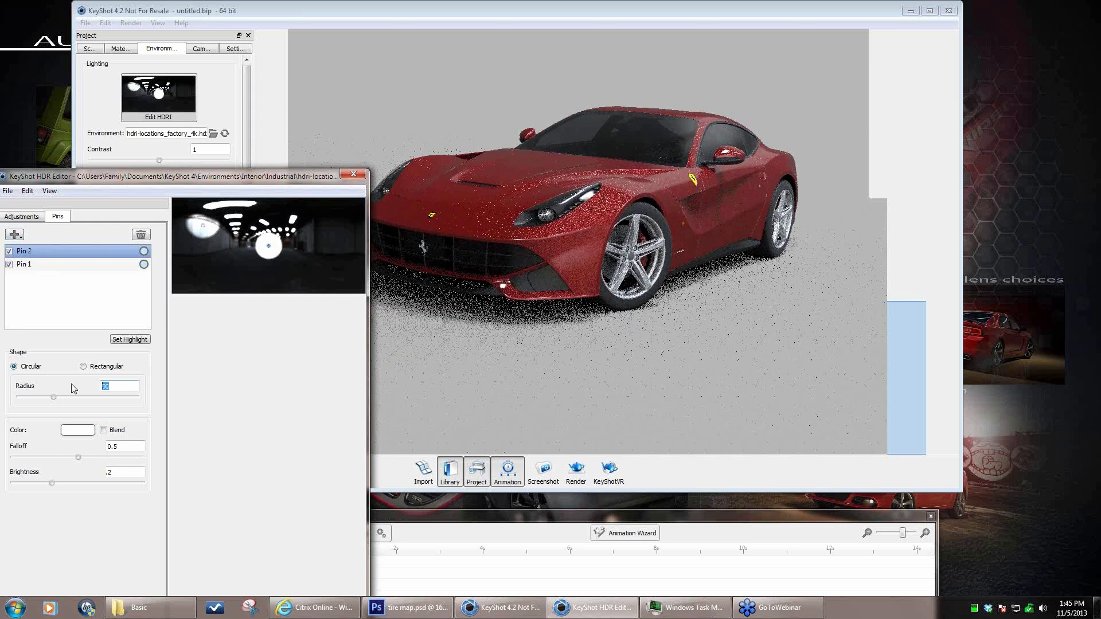
text(5)
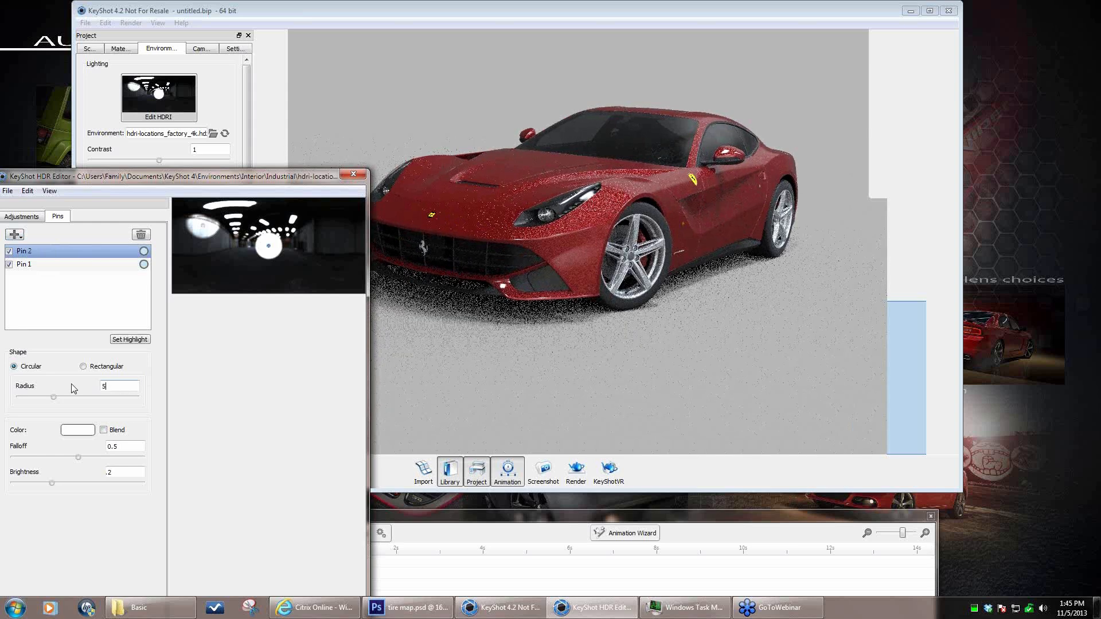
key(Return)
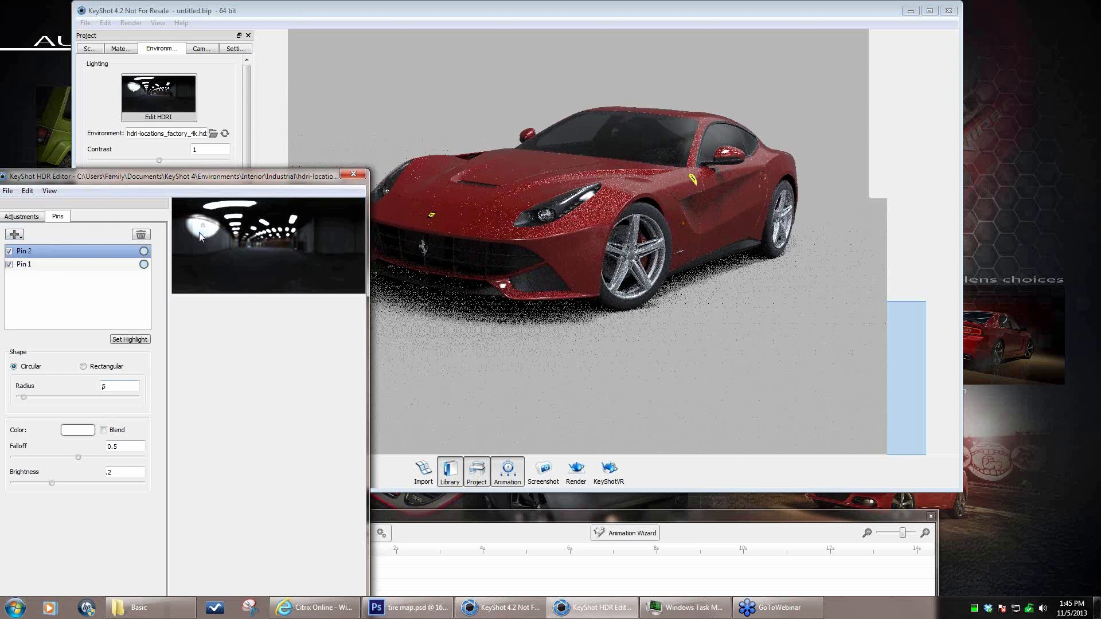
- Position the second pin within the first pin's bright area in the HDRI and set its radius to 11.593
drag(199, 233, 193, 230)
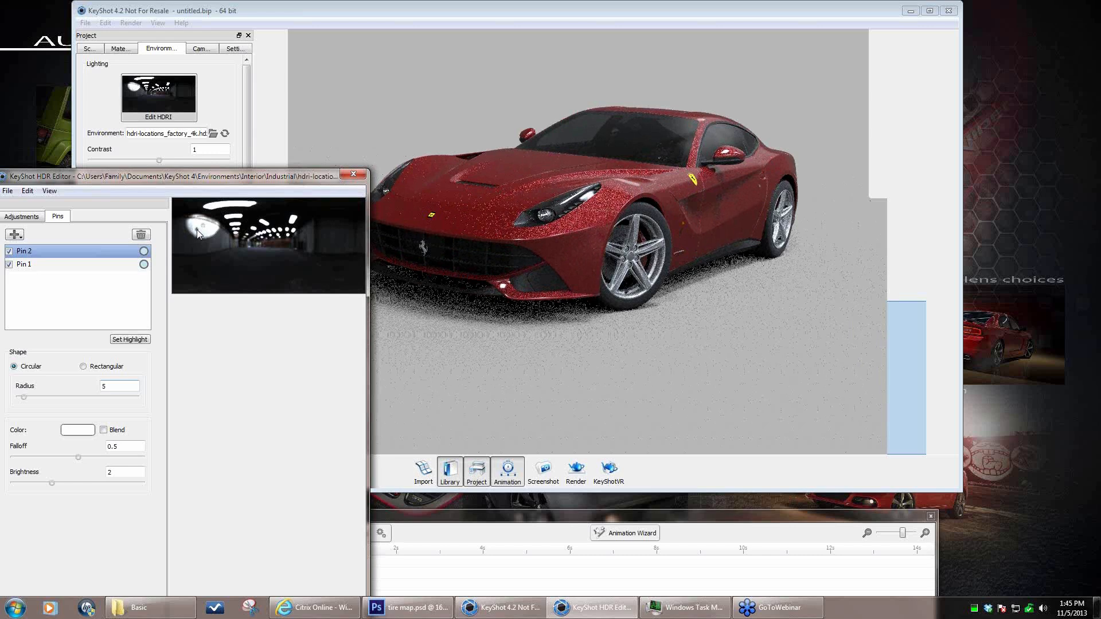
drag(199, 230, 209, 230)
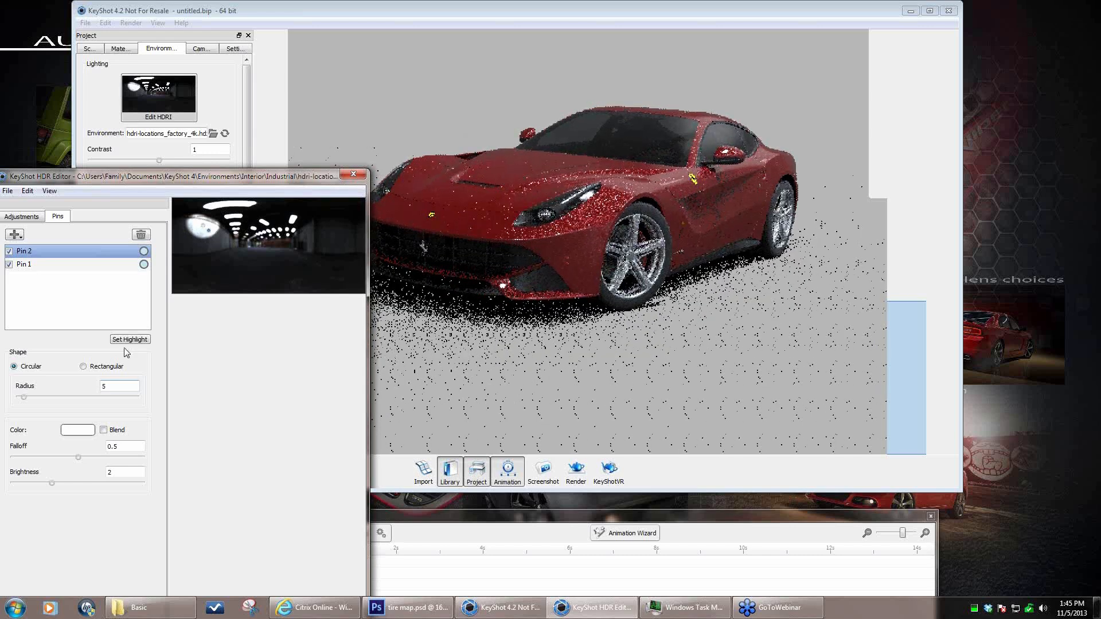
drag(24, 397, 33, 399)
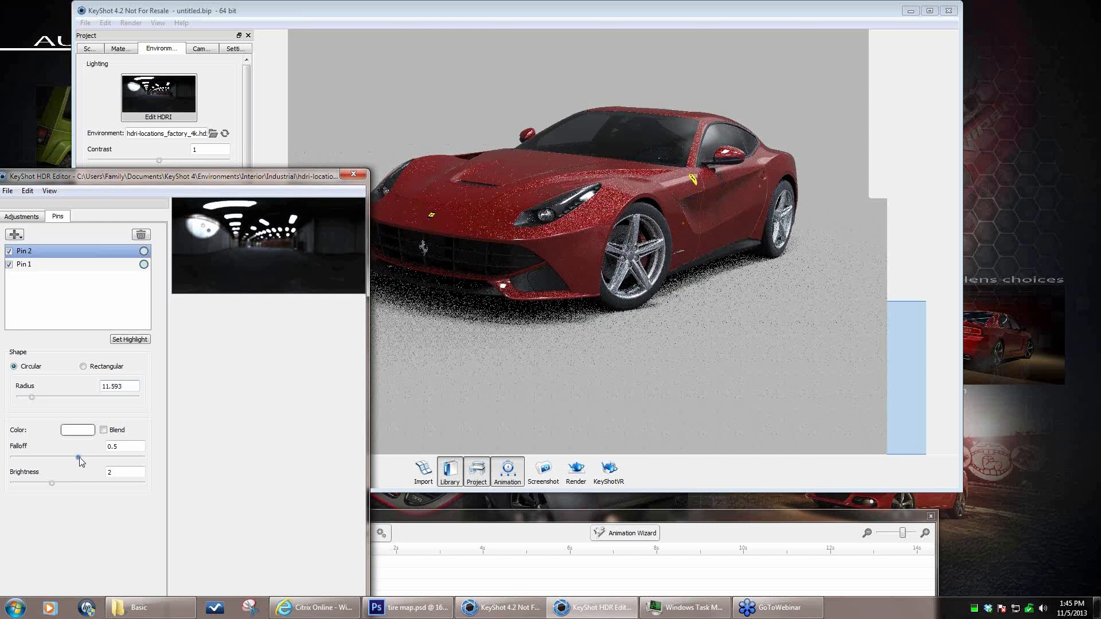
- Set the second pin's falloff to 2, its brightness to 6.126 and its radius to 19.315
drag(79, 458, 178, 451)
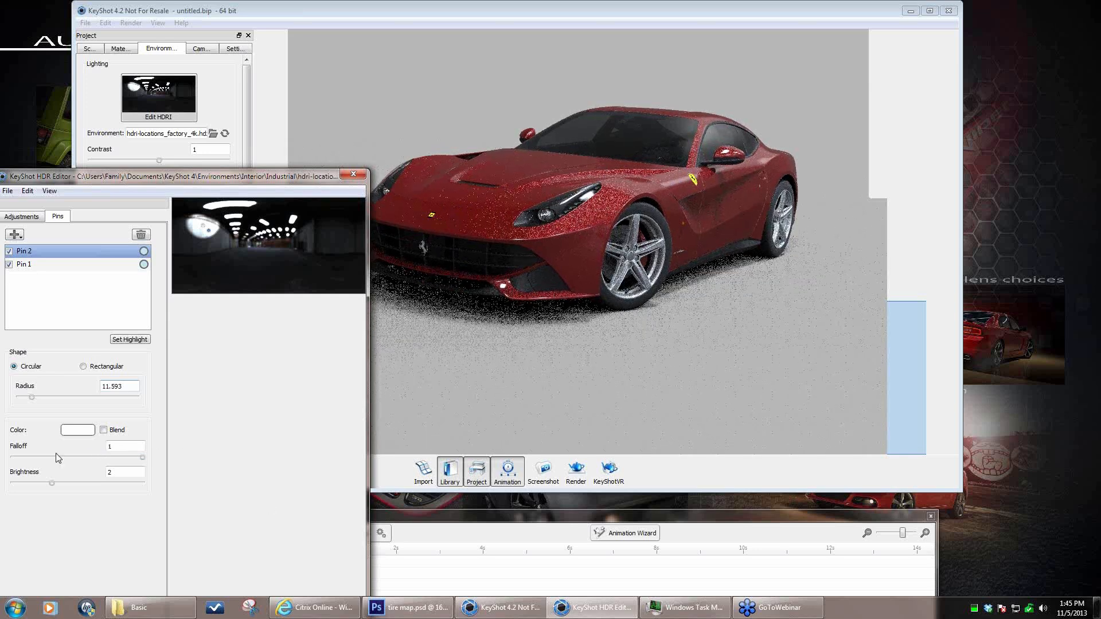
drag(125, 446, 40, 445)
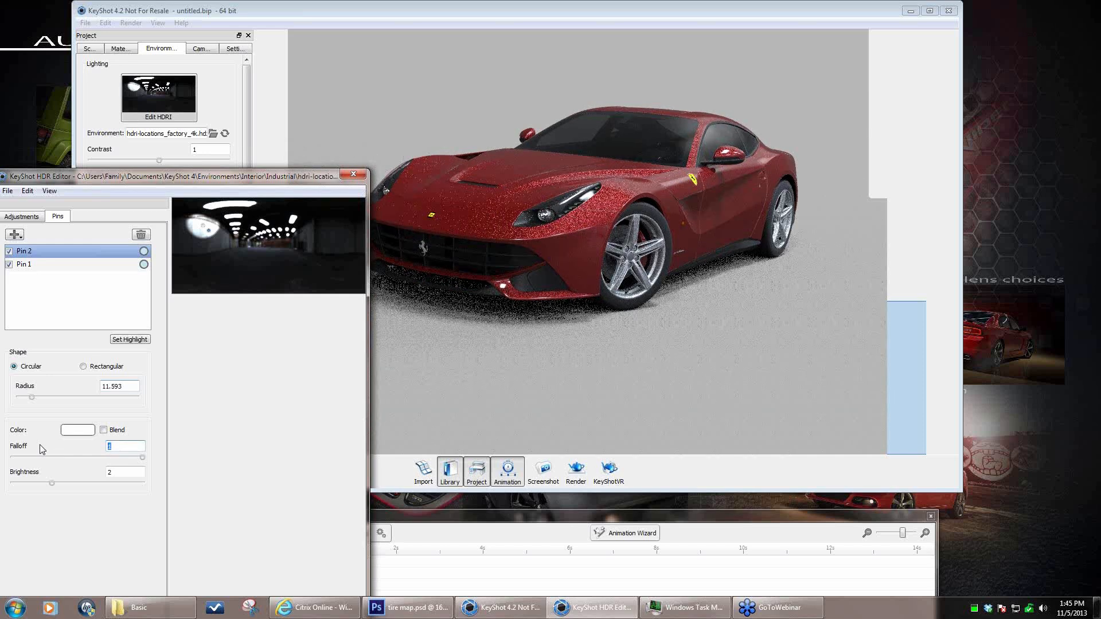
text(2)
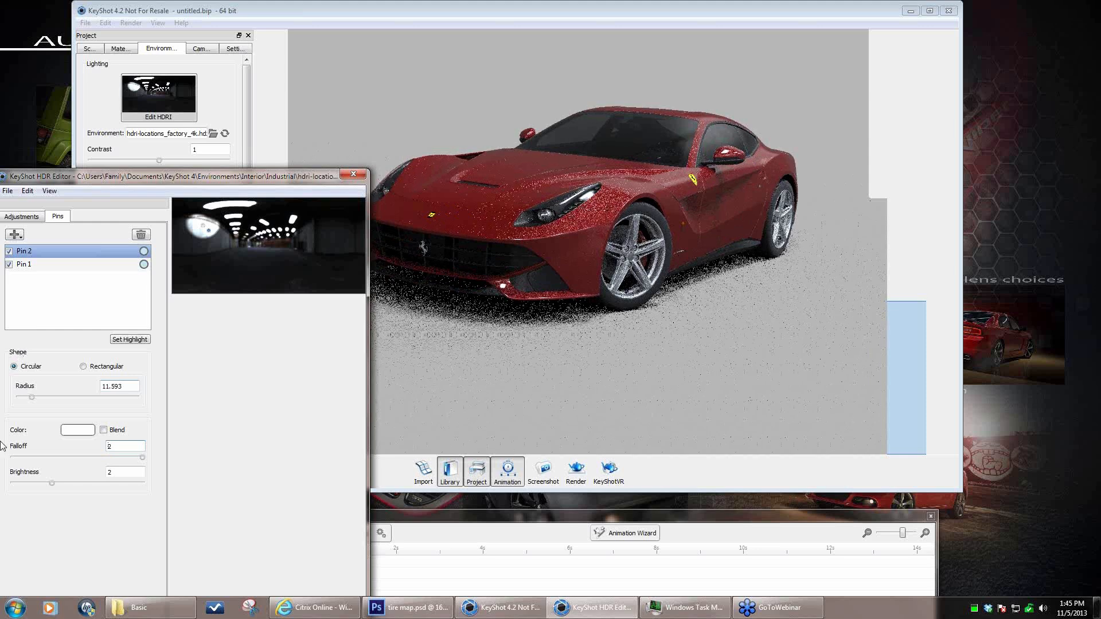
drag(52, 484, 74, 484)
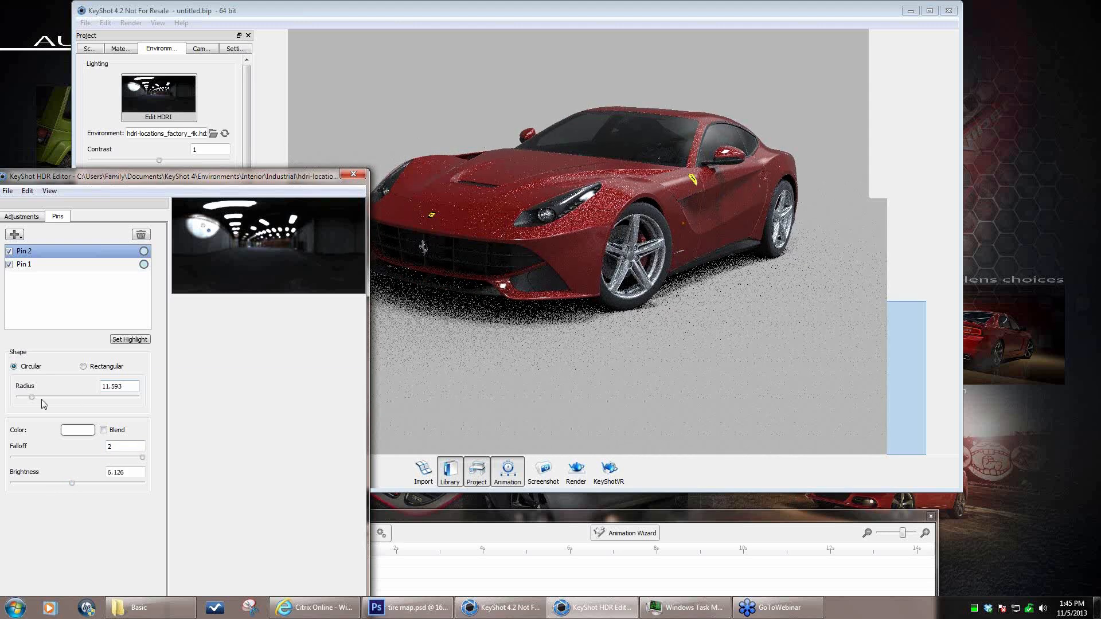
drag(36, 397, 43, 396)
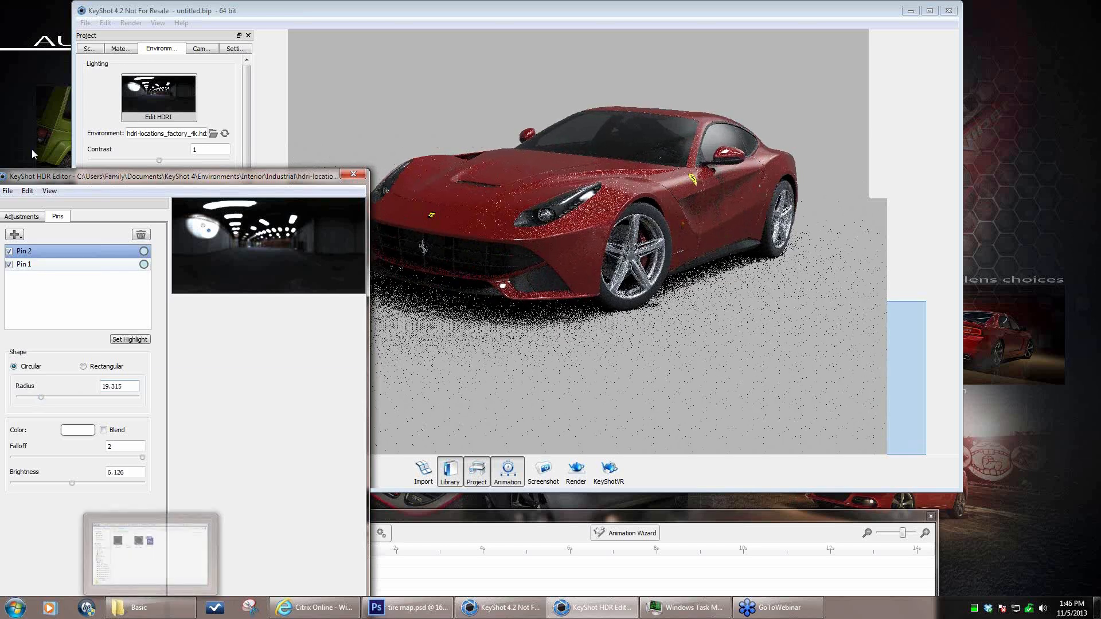
click(690, 12)
drag(688, 9, 713, 1)
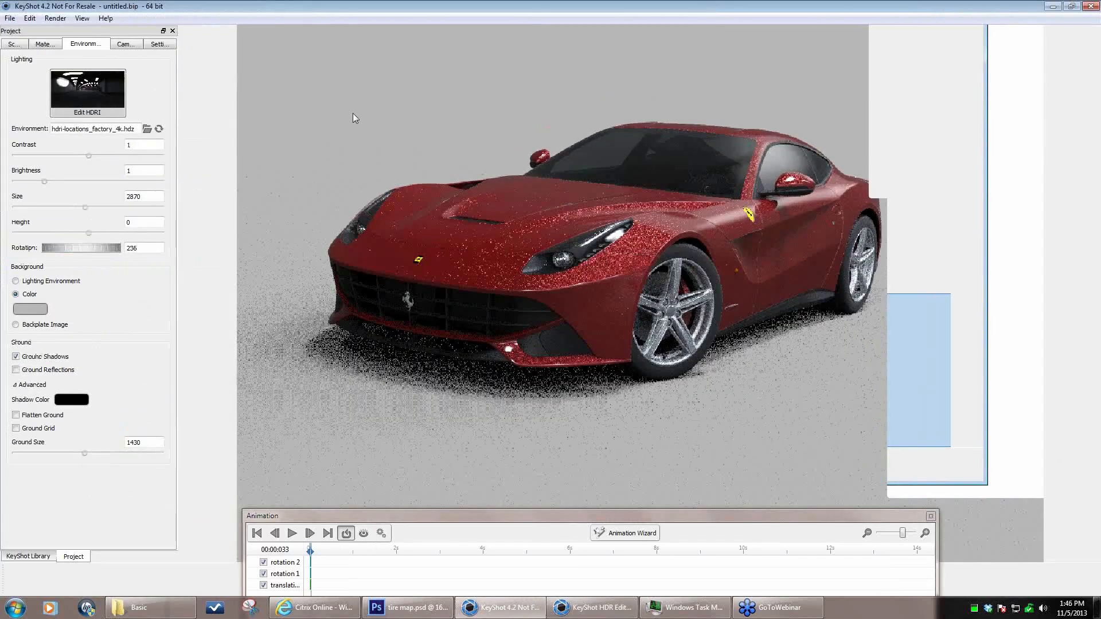
click(1070, 6)
click(8, 228)
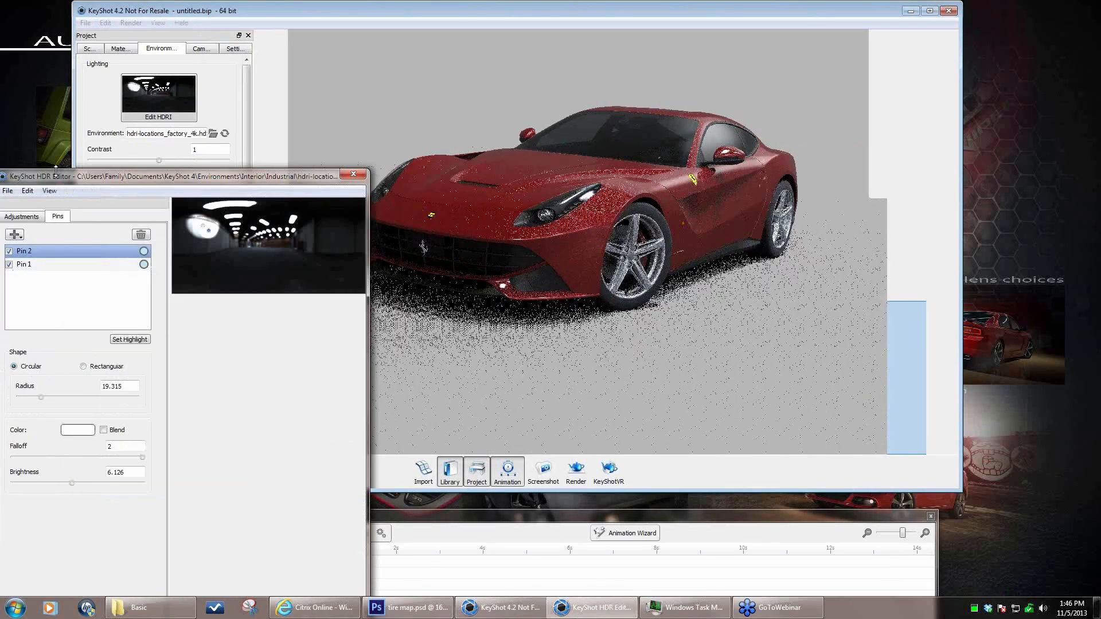
- Add a third circular pin and set its highlight on the car's front fender edge beside the far headlight
drag(225, 183, 255, 345)
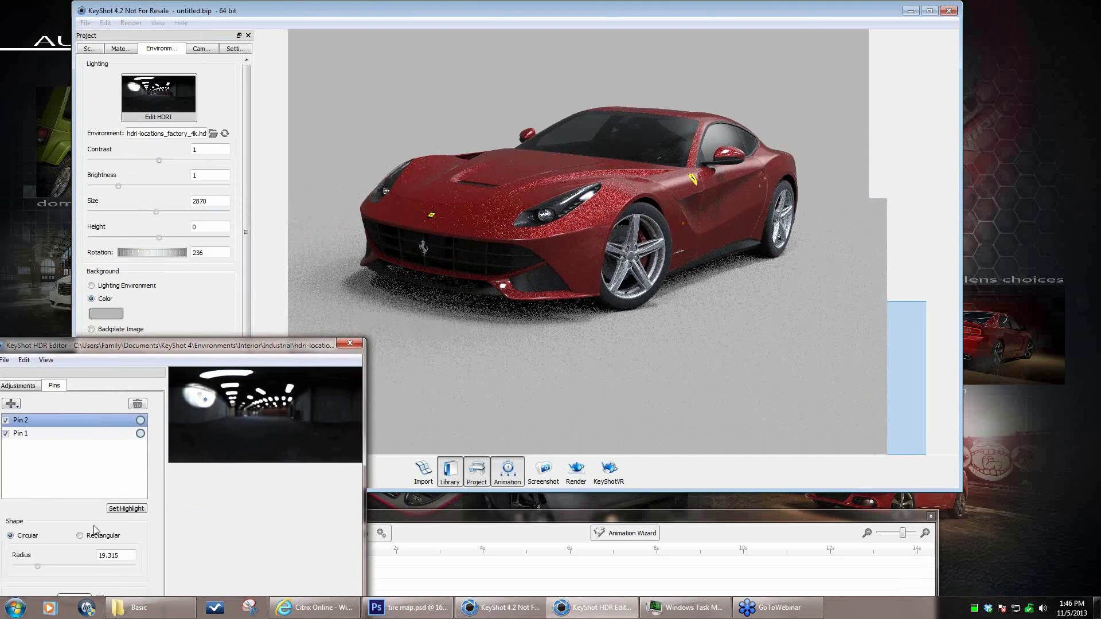
click(13, 405)
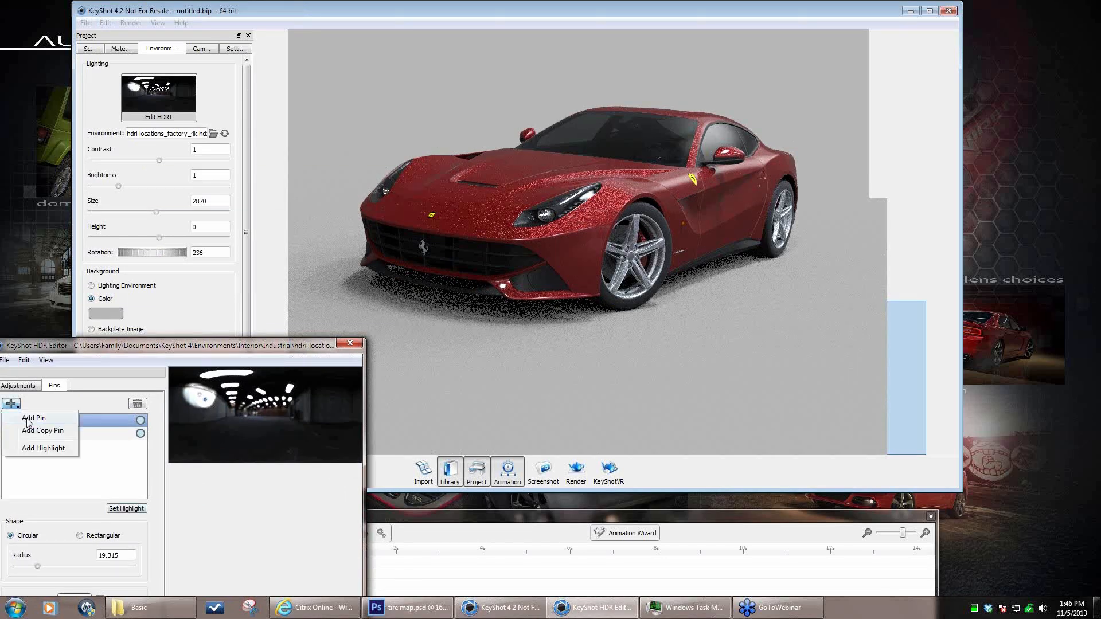
click(33, 421)
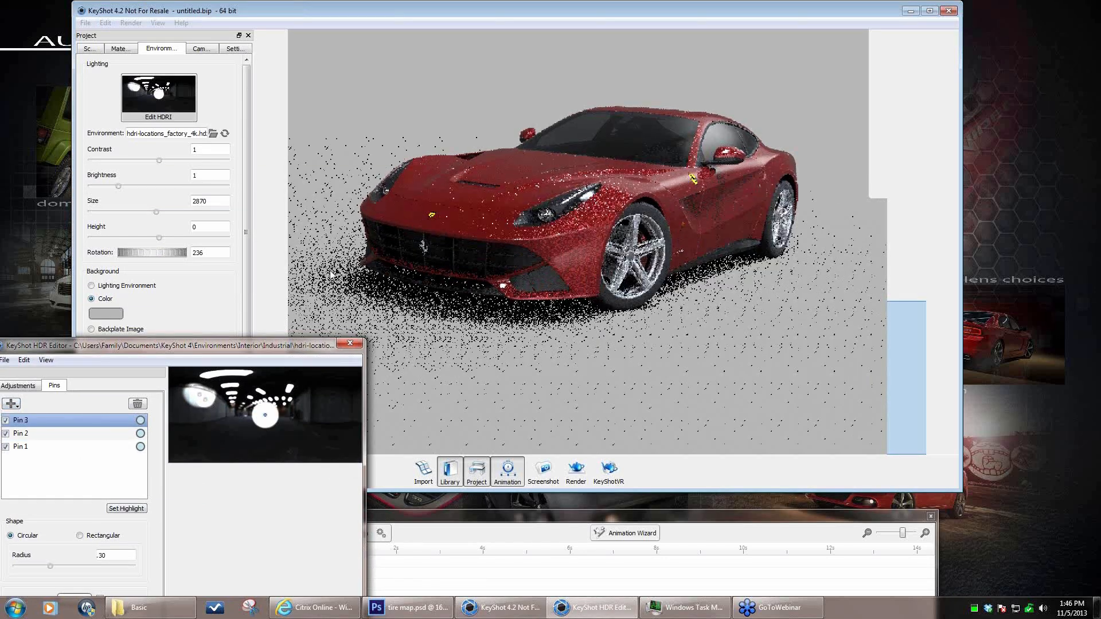
click(127, 509)
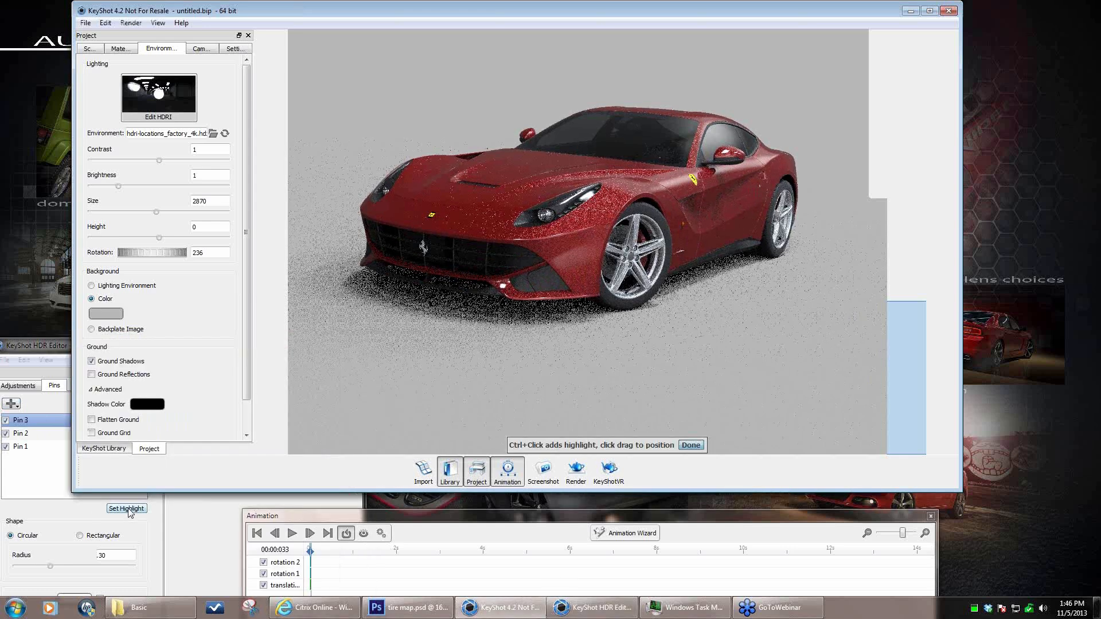
click(365, 210)
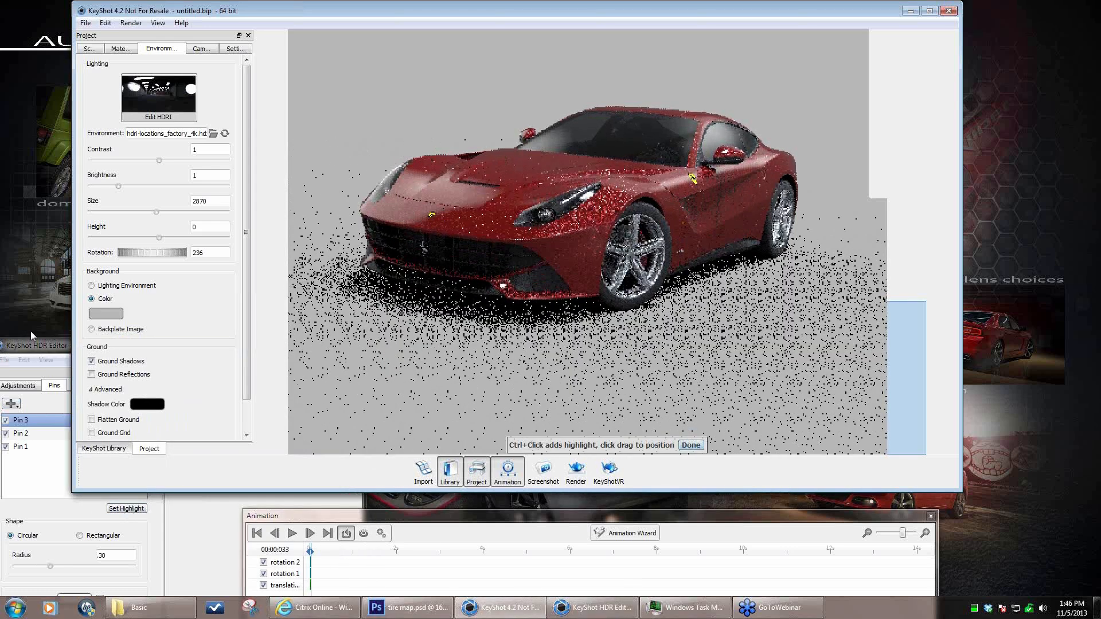
- Move the third pin slightly lower and away from the edge of the HDRI
click(32, 347)
click(348, 399)
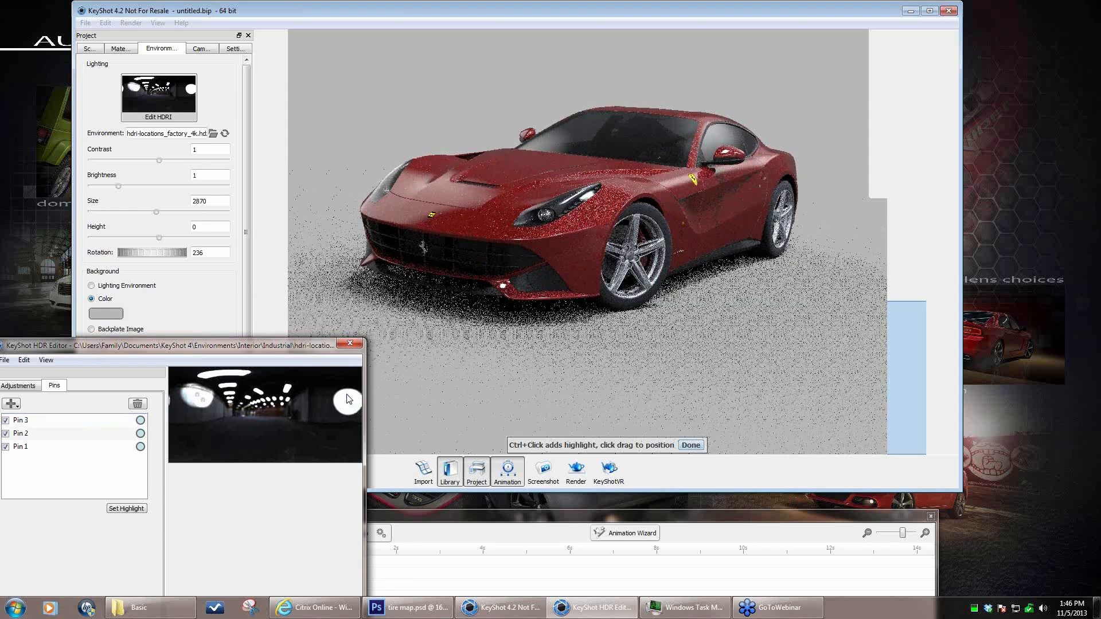
drag(349, 399, 329, 414)
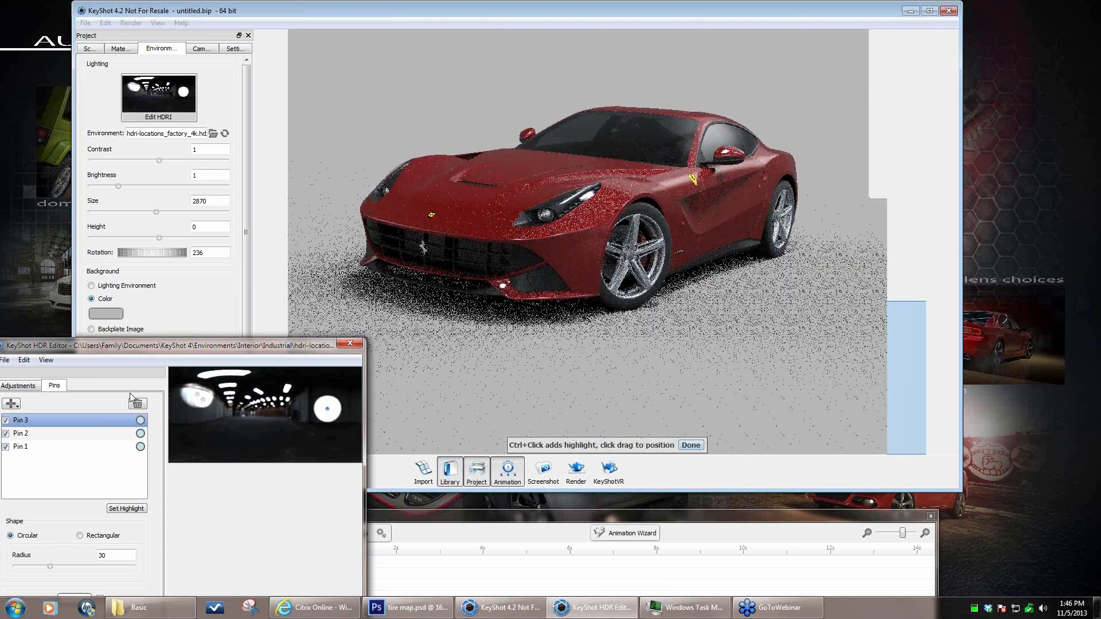
- Set the third pin's brightness to 7.207 and finish the highlight placement mode
drag(158, 351, 131, 230)
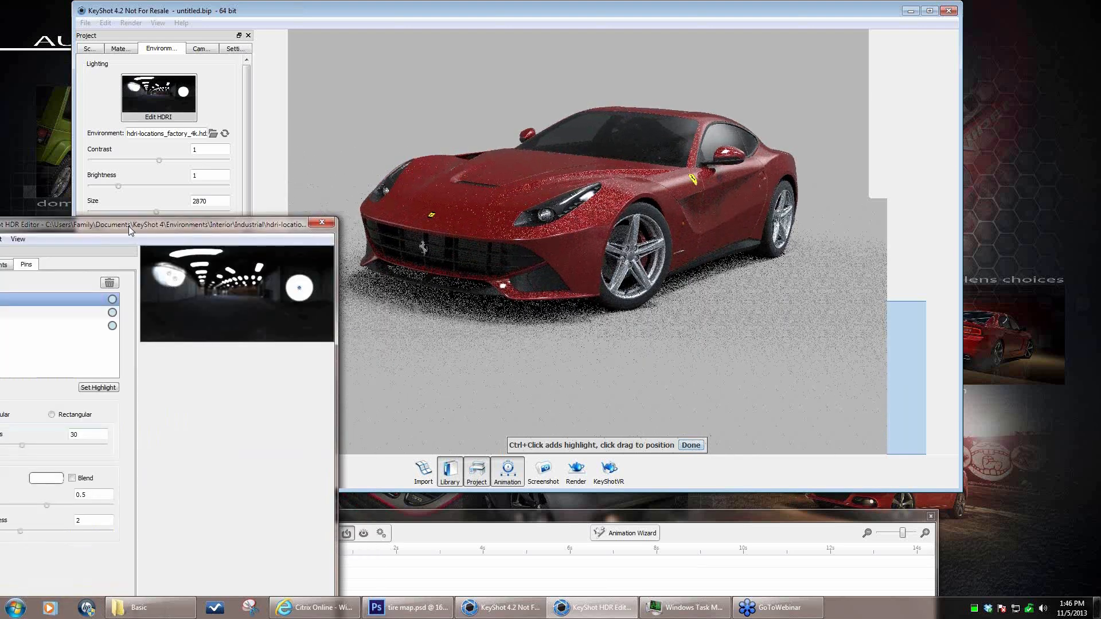
drag(18, 532, 46, 532)
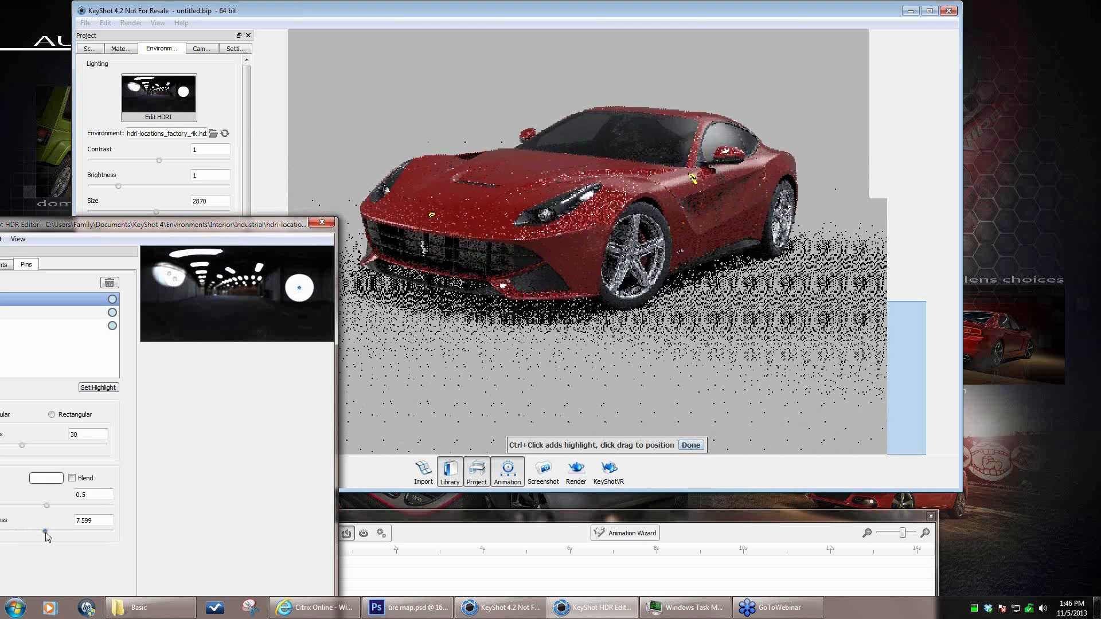
drag(45, 532, 43, 532)
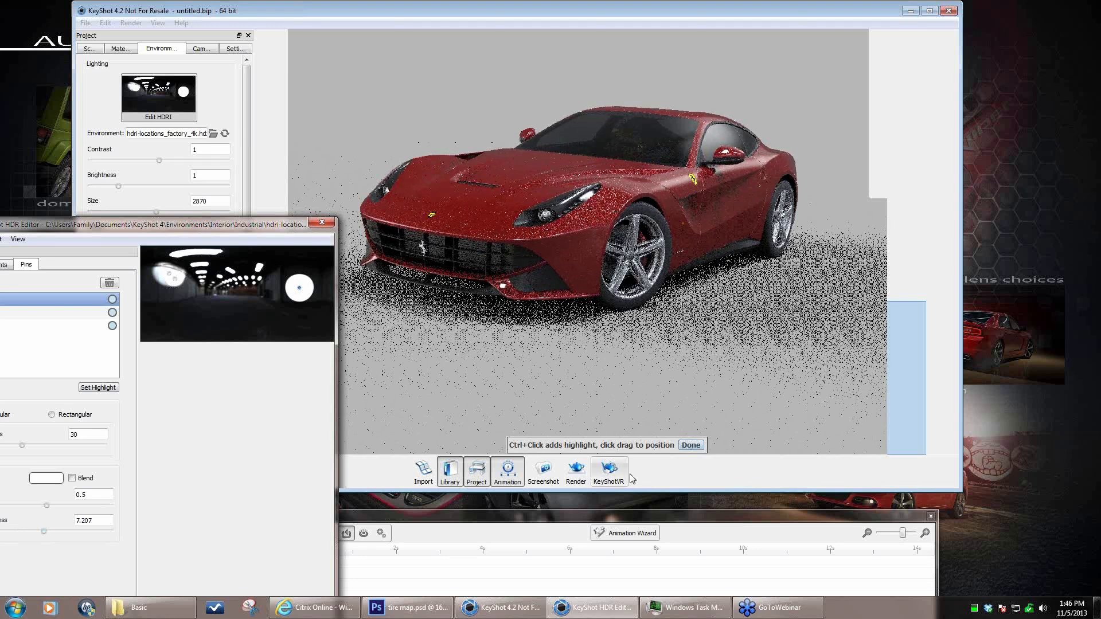
click(694, 445)
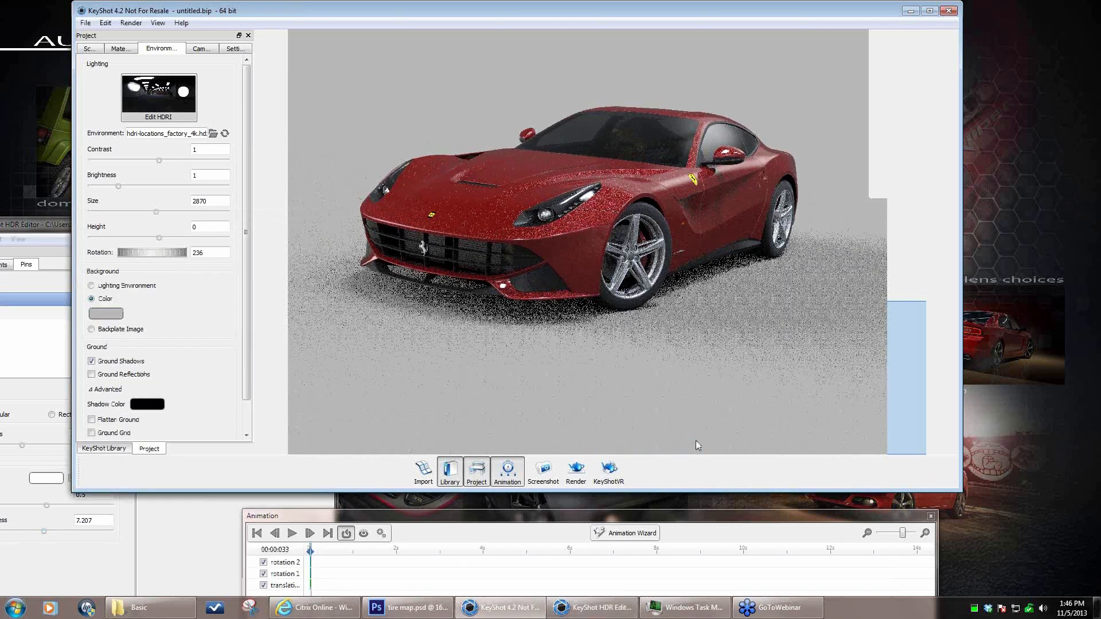
- Bring the HDR Editor forward clear of the car and add a fourth circular pin with a radius of 3
click(36, 225)
drag(36, 228, 58, 229)
drag(279, 229, 358, 290)
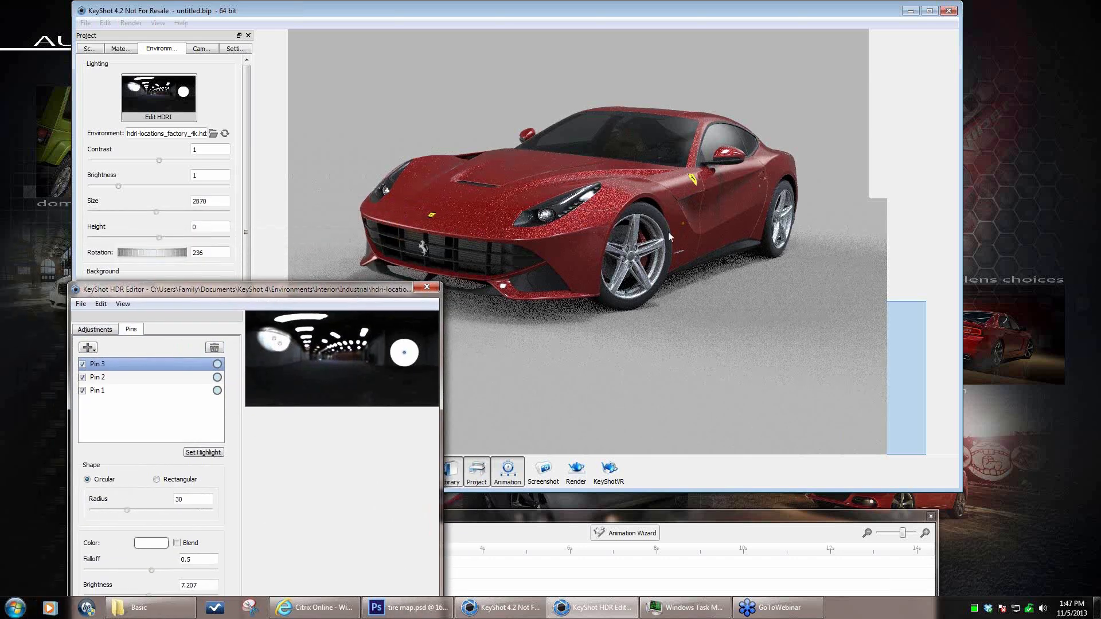
drag(308, 290, 370, 344)
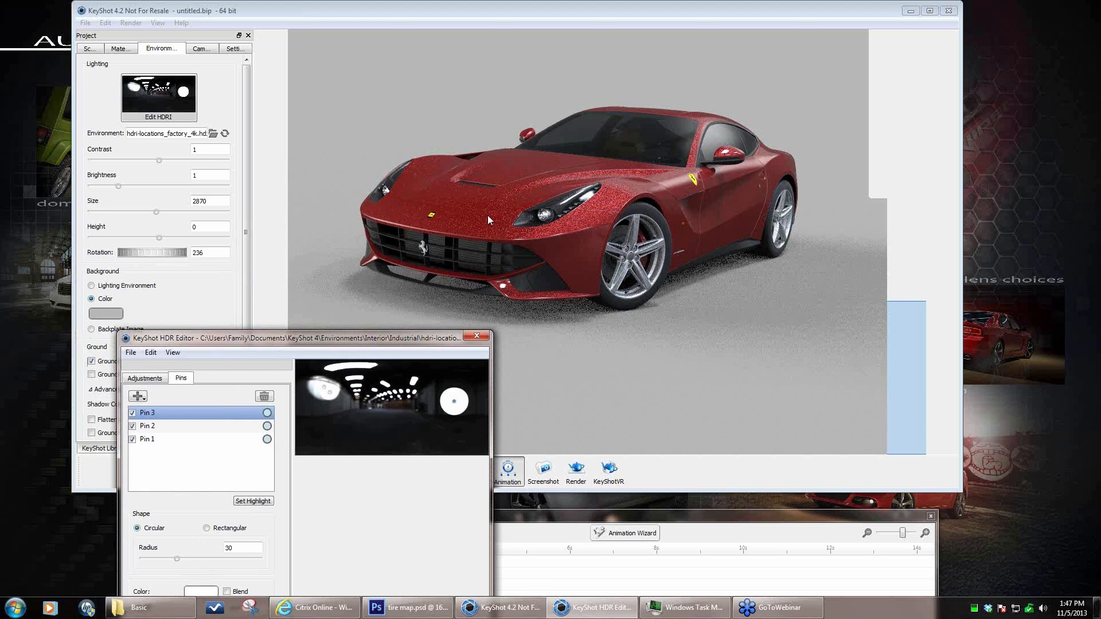
drag(390, 341, 385, 316)
click(133, 370)
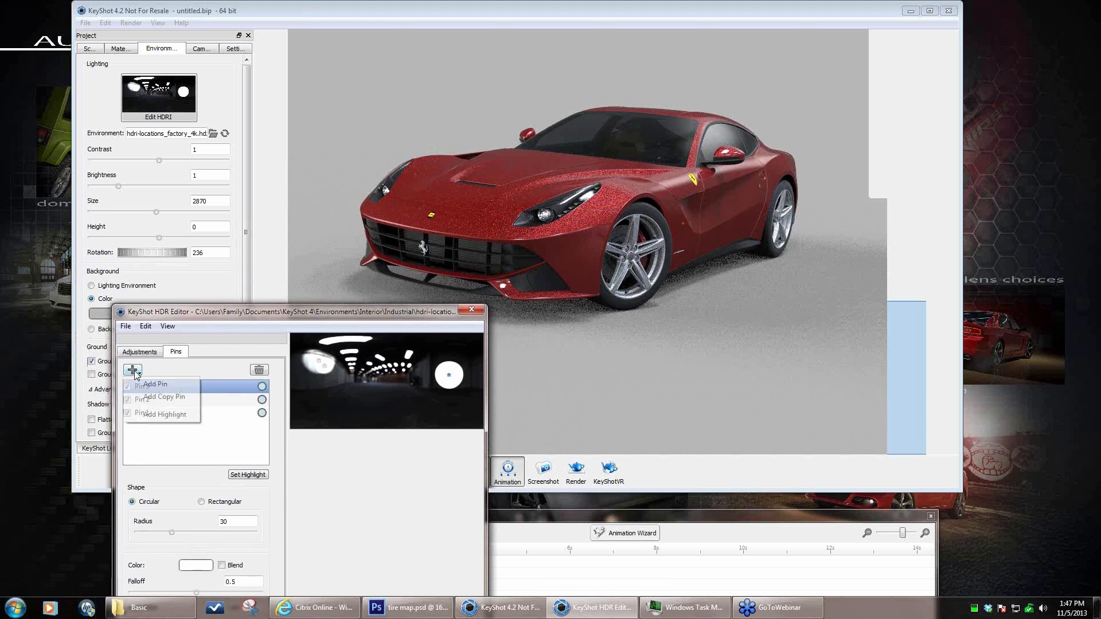
click(154, 384)
double_click(237, 523)
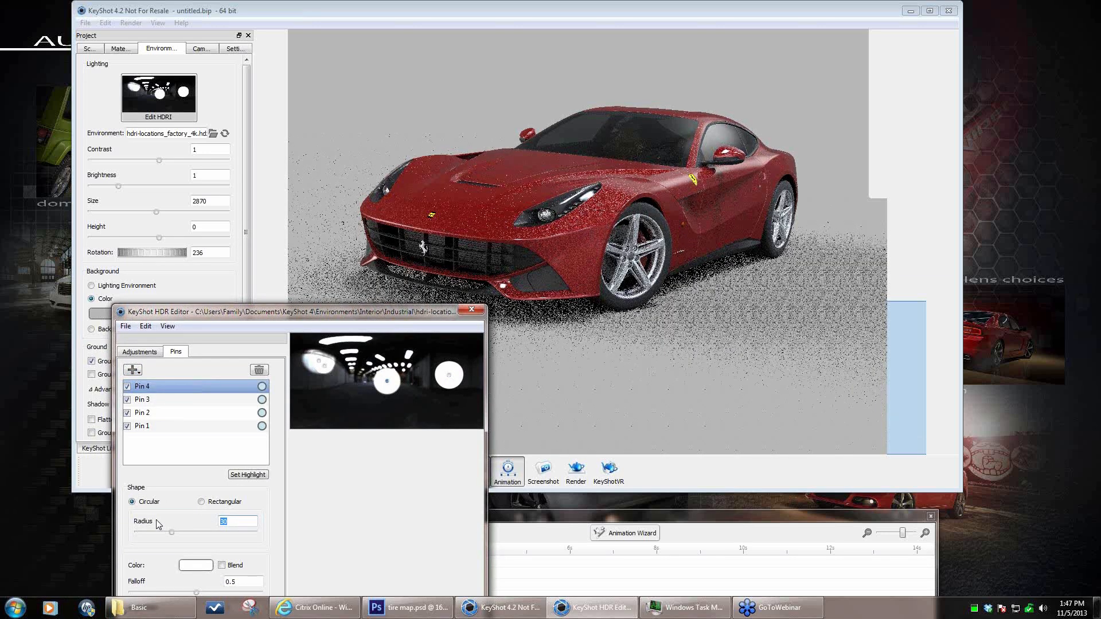
text(3)
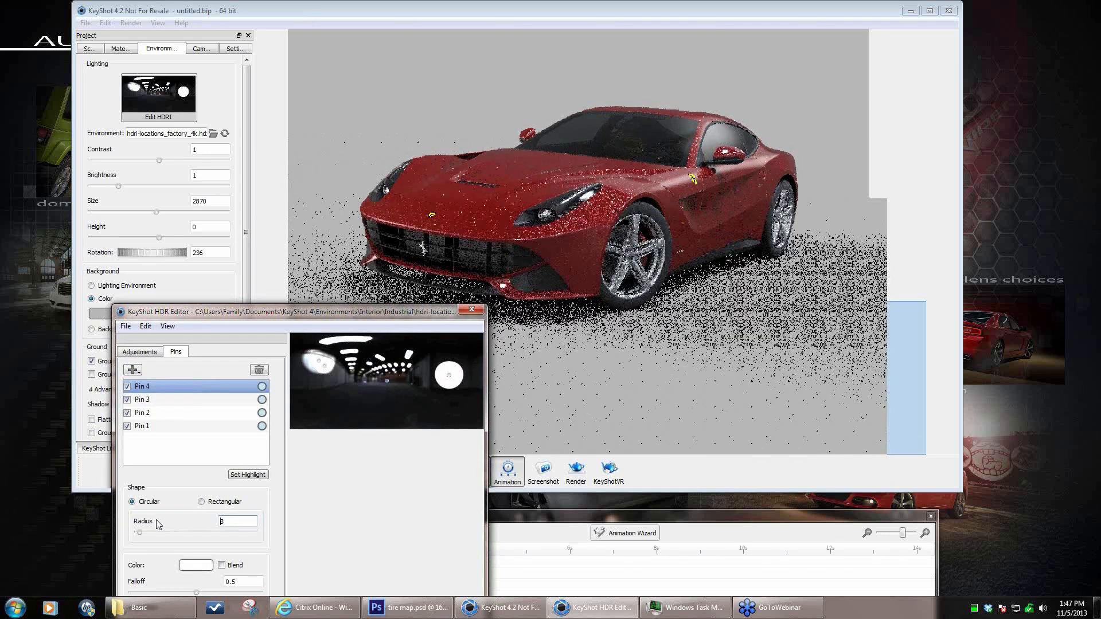
- Raise the fourth pin's brightness to 100 and keep the HDR Editor clear of the car
drag(319, 312, 250, 117)
drag(83, 439, 224, 436)
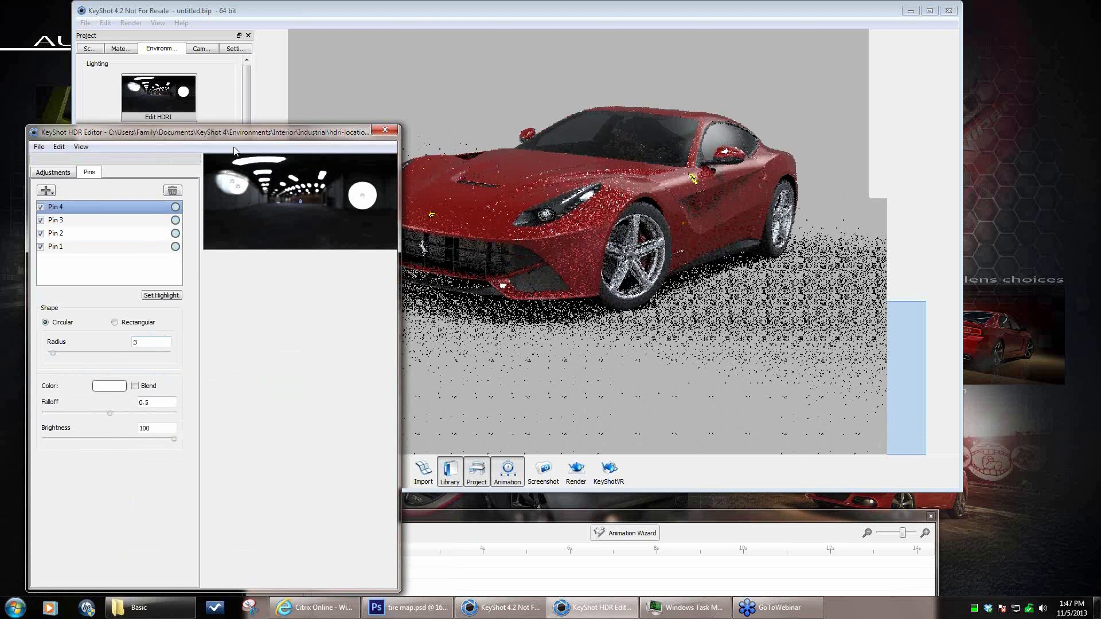
drag(261, 132, 263, 294)
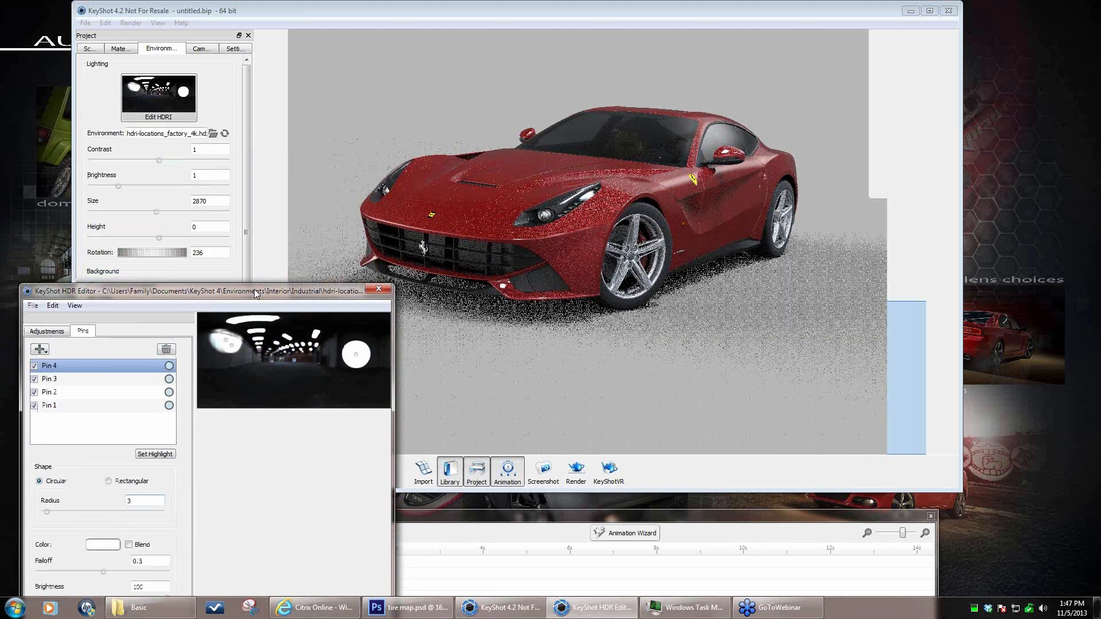
- Set the fourth pin's highlight on the hood above the near headlight and nudge the pin slightly up and outward in the HDRI
click(168, 455)
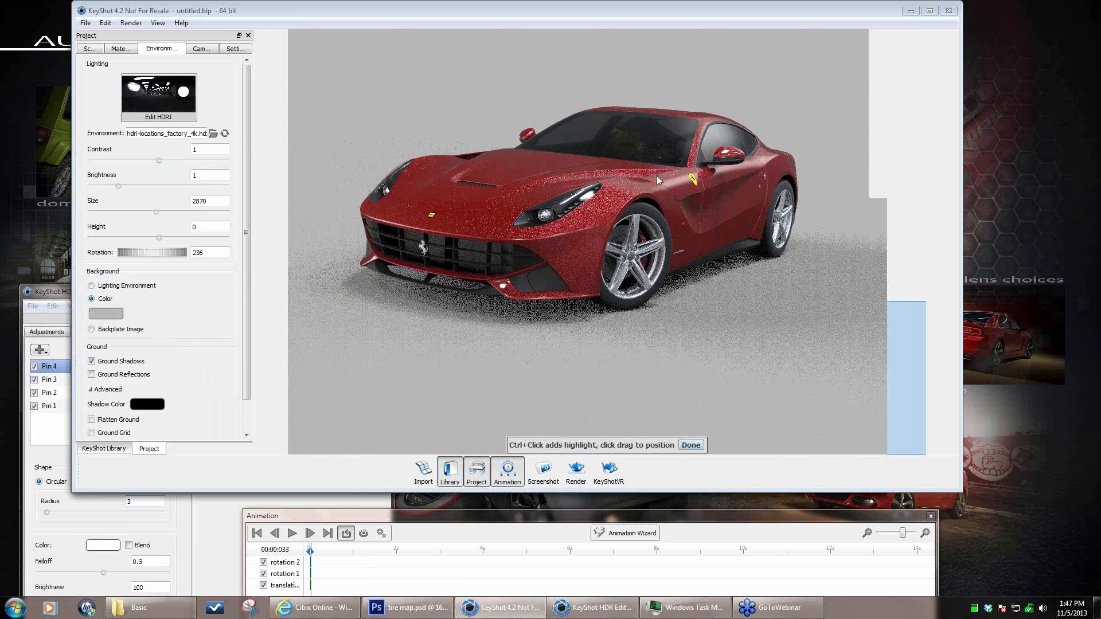
ctrl+click(576, 174)
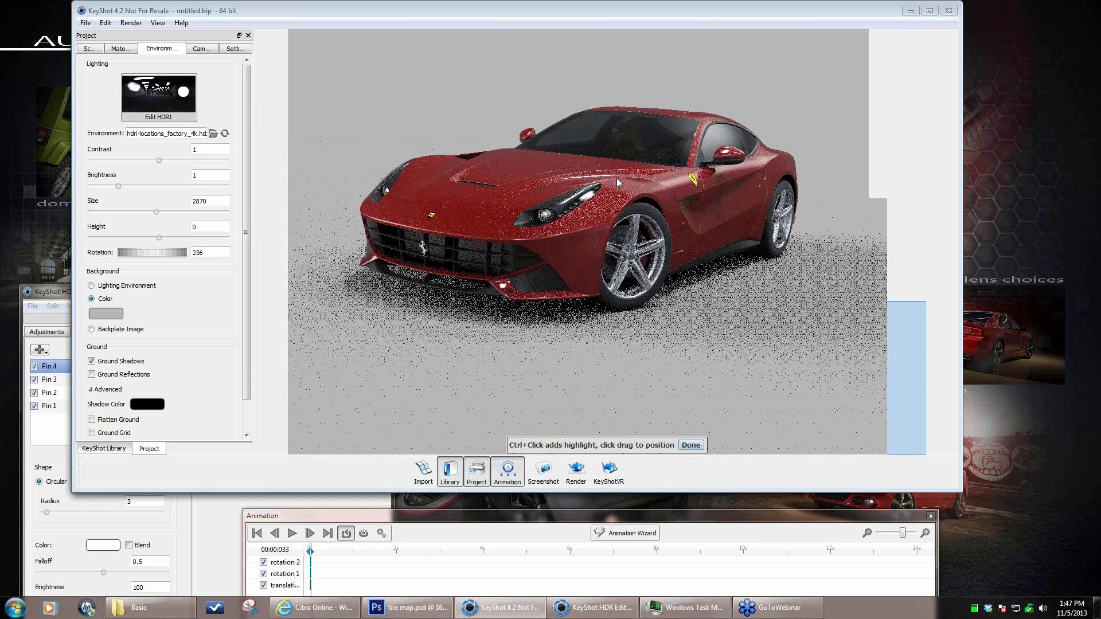
click(50, 292)
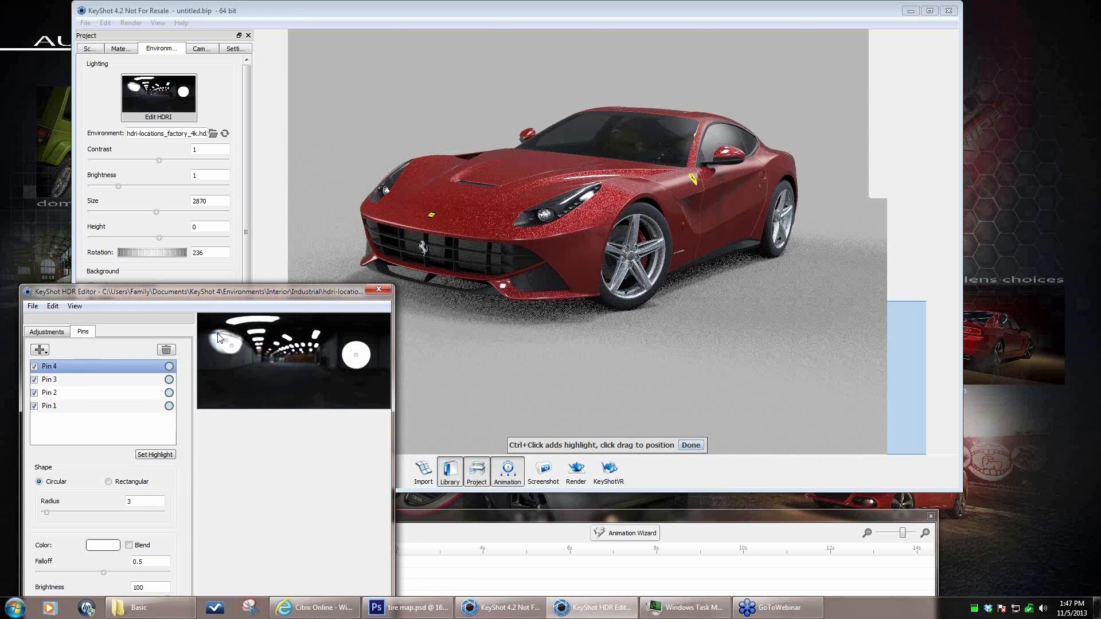
drag(218, 334, 213, 331)
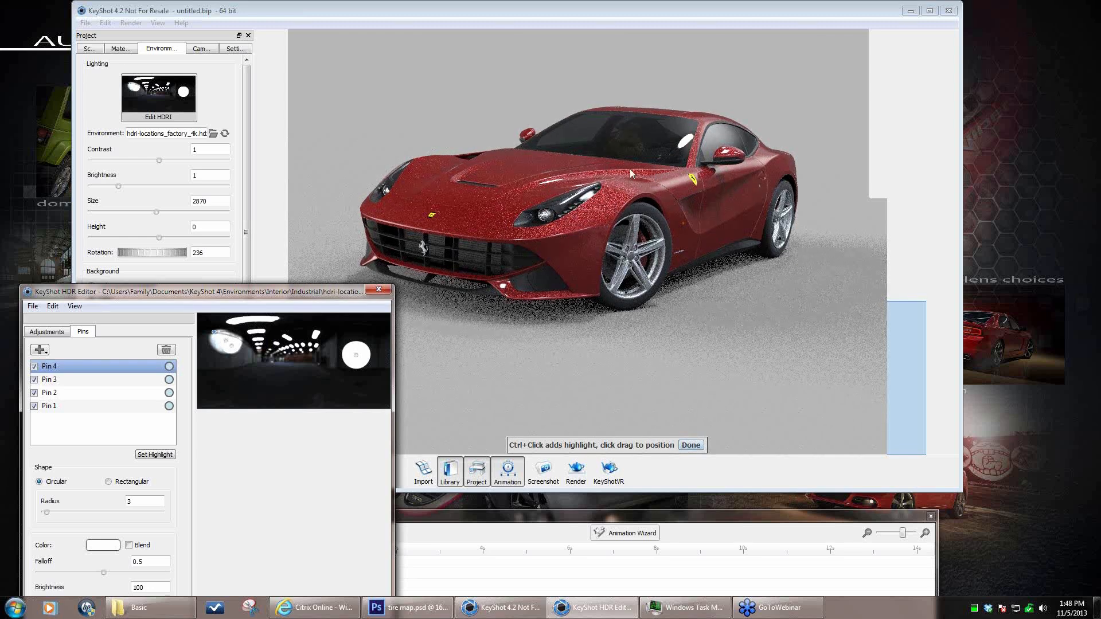
right_click(58, 364)
click(88, 388)
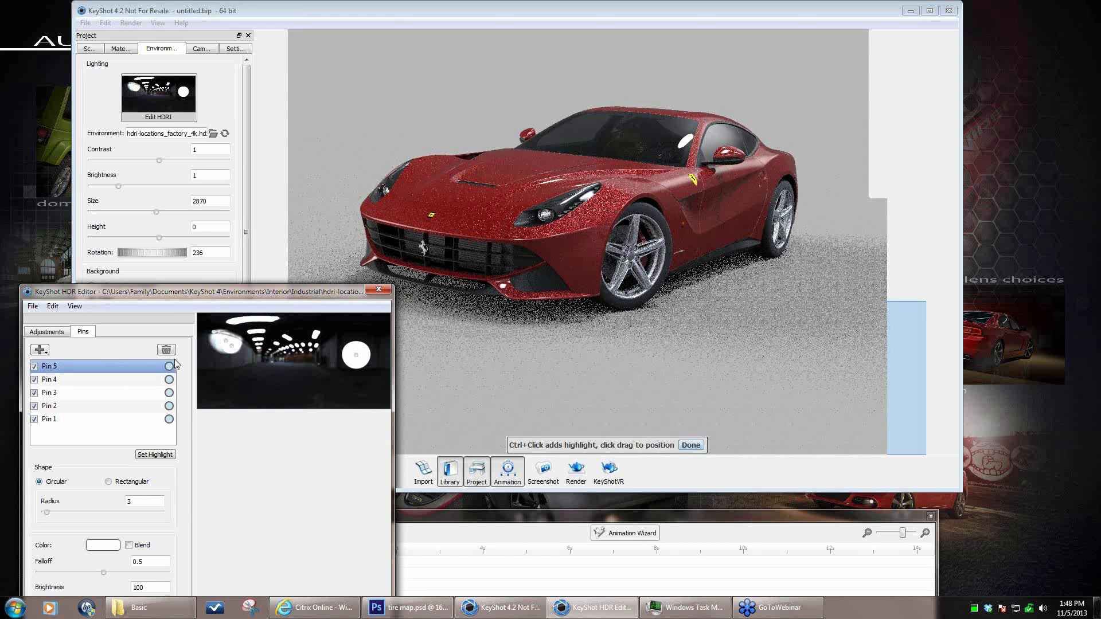
right_click(76, 366)
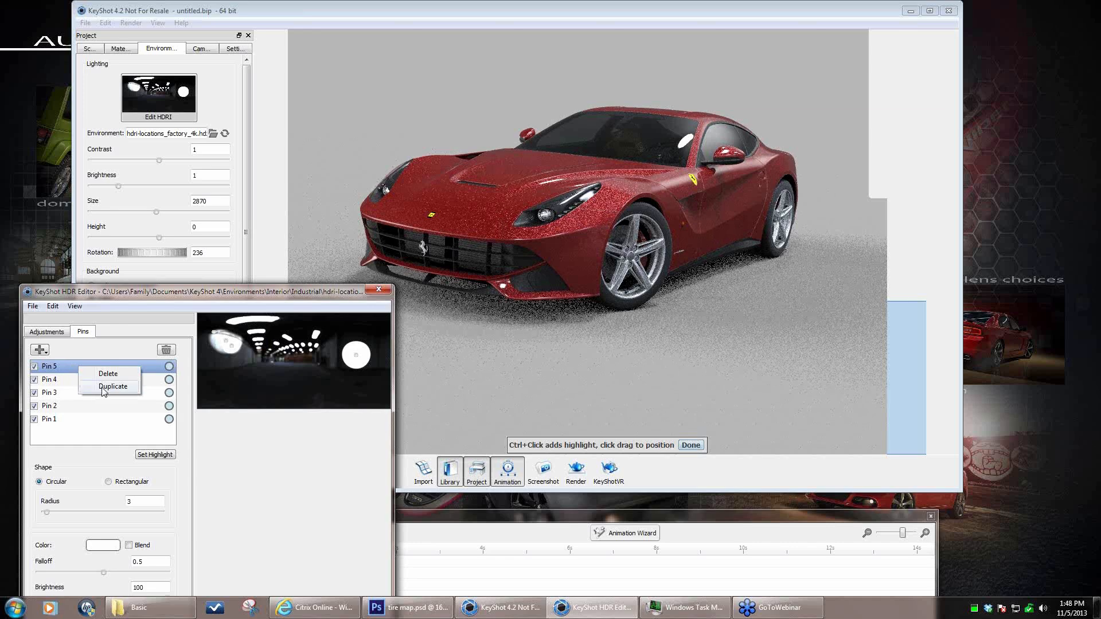
click(94, 373)
- Add a fifth circular pin with a radius of 3 and a brightness of 100
click(40, 351)
click(62, 365)
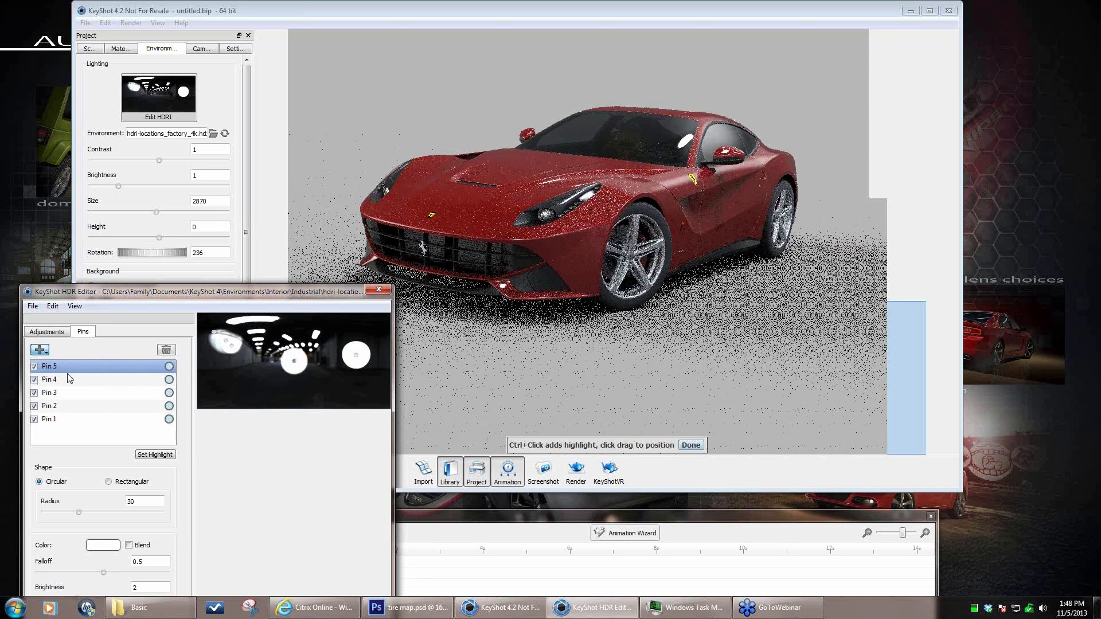
drag(151, 501, 45, 495)
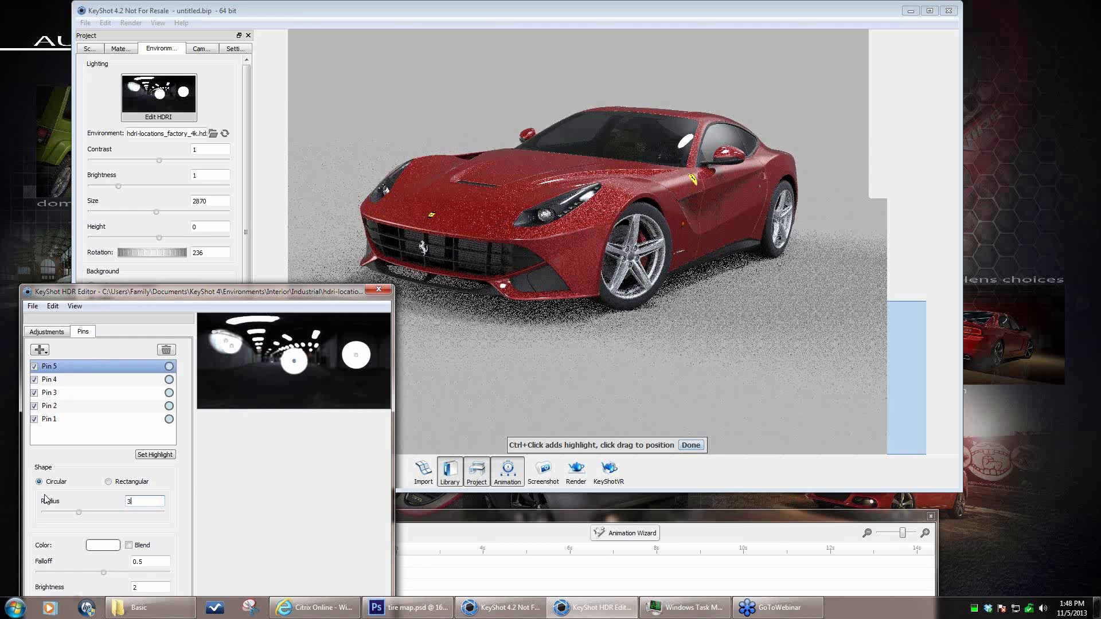
text(3)
drag(244, 284, 229, 199)
drag(62, 516, 248, 522)
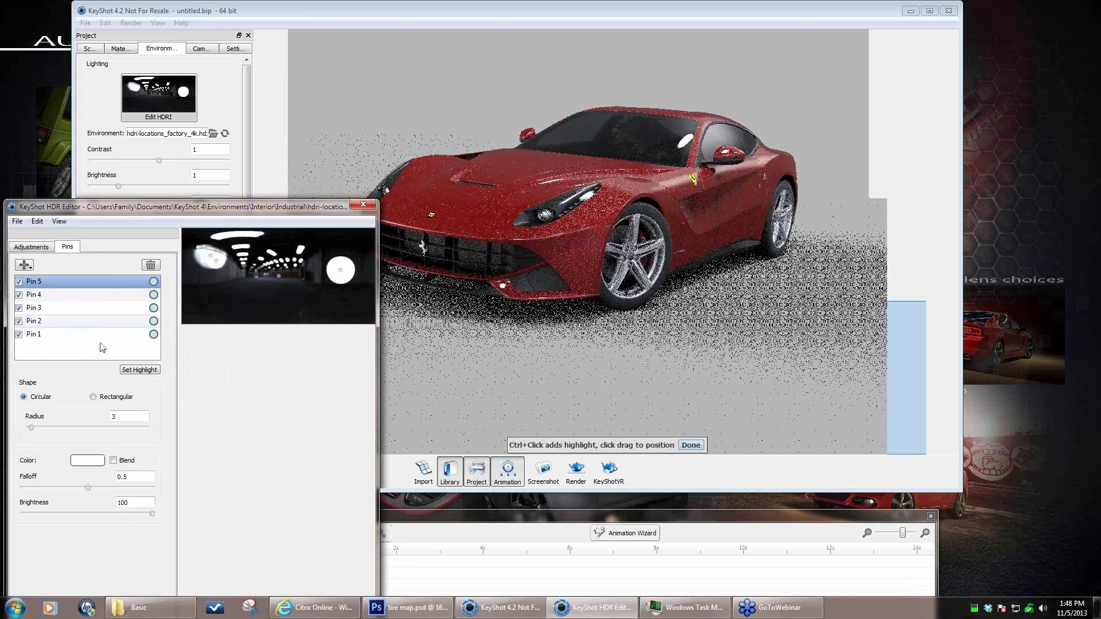
- Set the fifth pin's highlight on the front grille after trying it across the hood, and finish the highlight placement mode
click(140, 370)
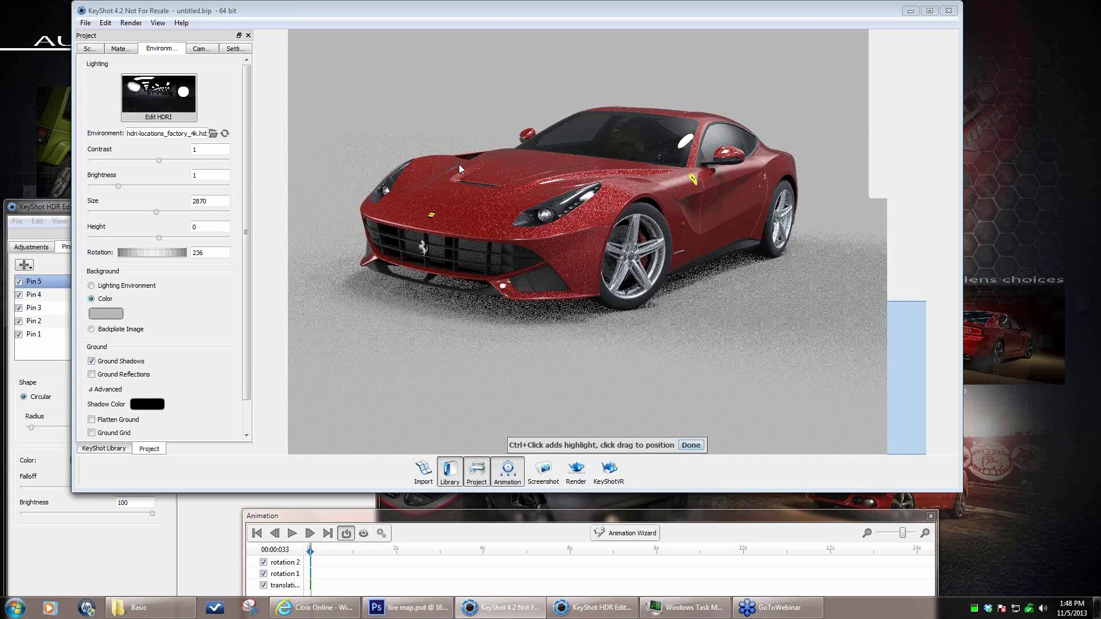
drag(463, 164, 402, 174)
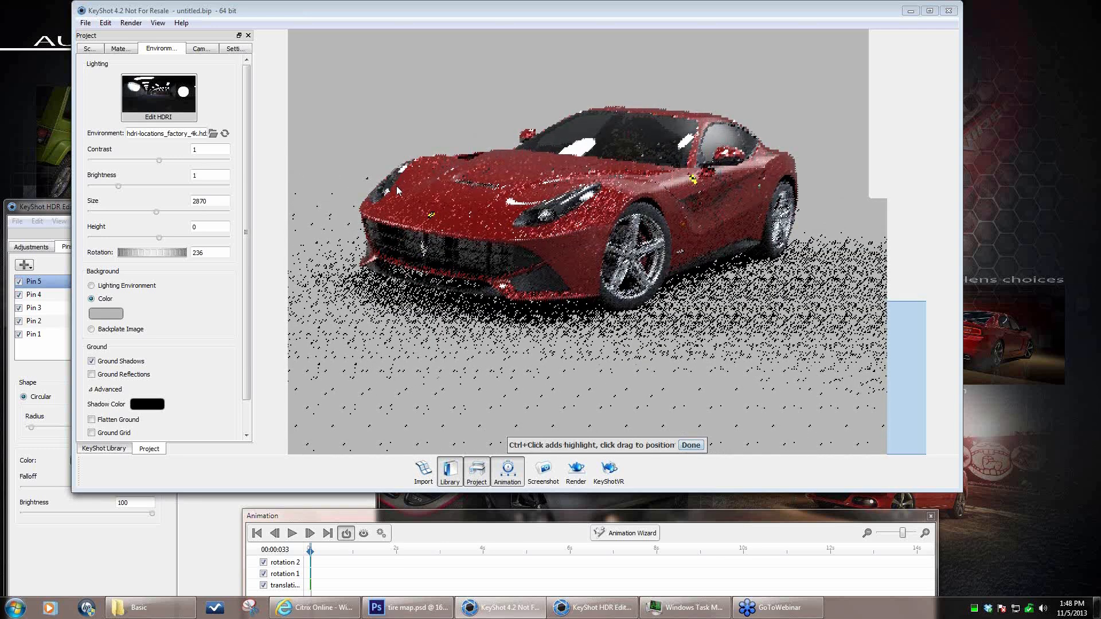
drag(396, 187, 455, 171)
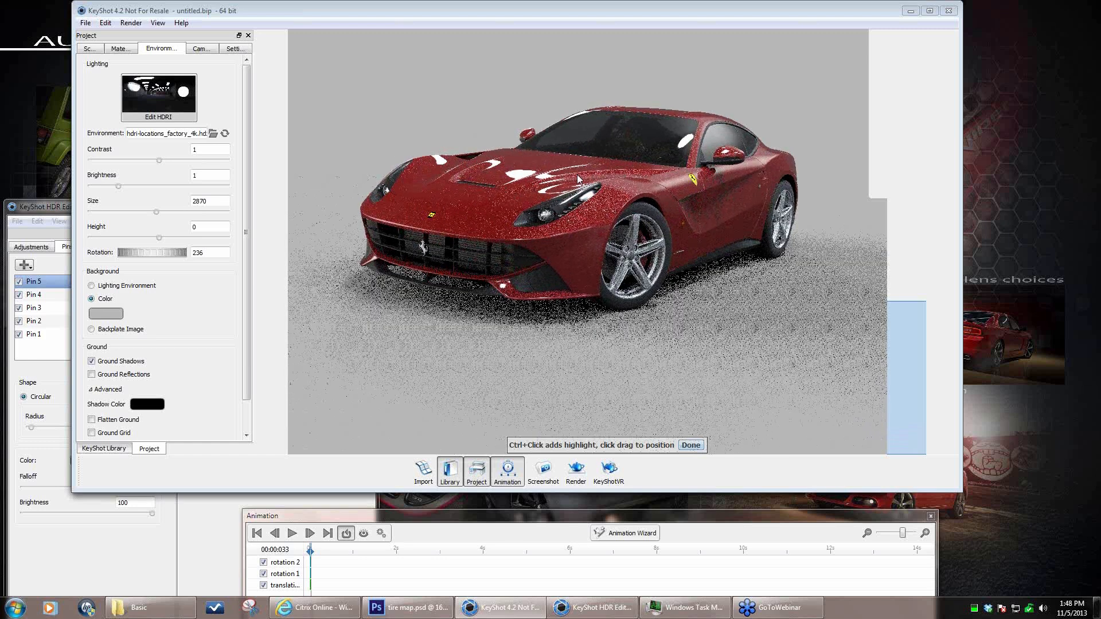
click(37, 208)
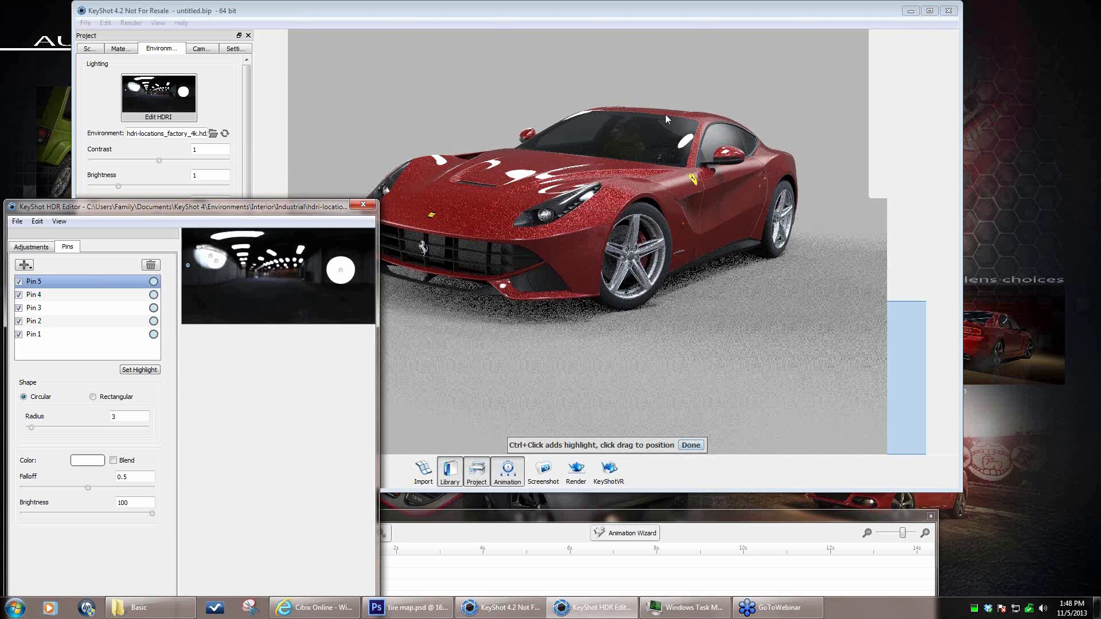
click(500, 238)
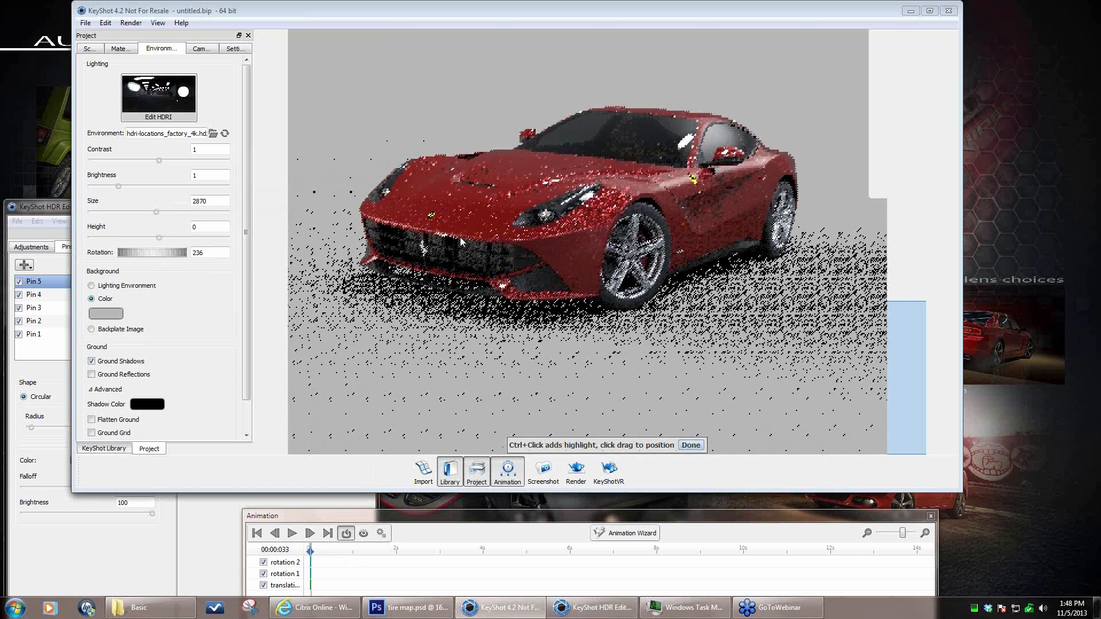
click(462, 239)
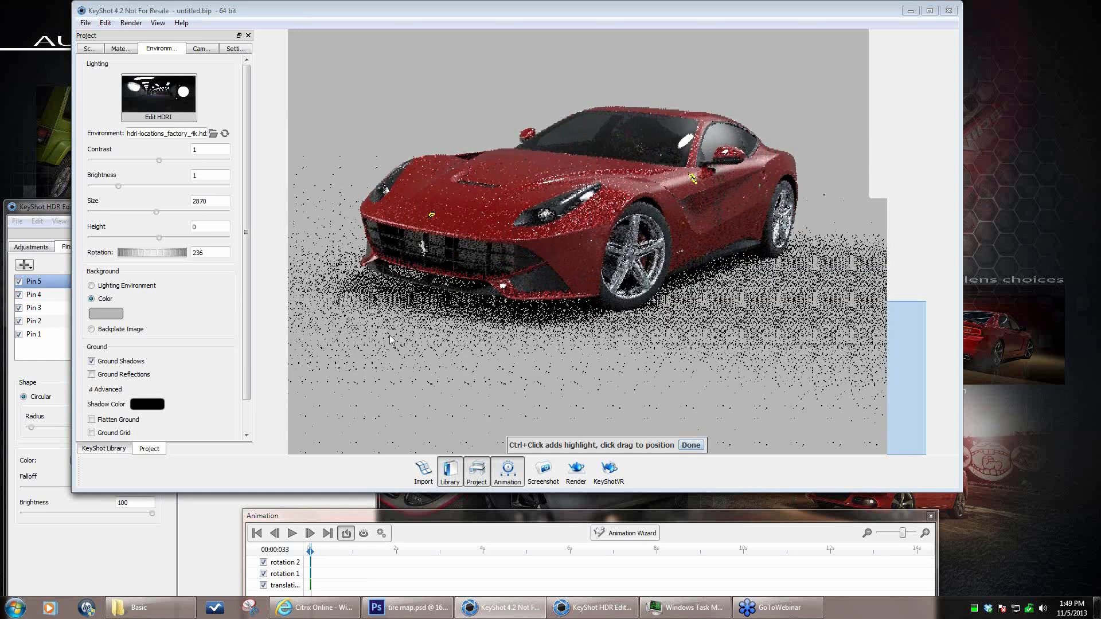
click(691, 445)
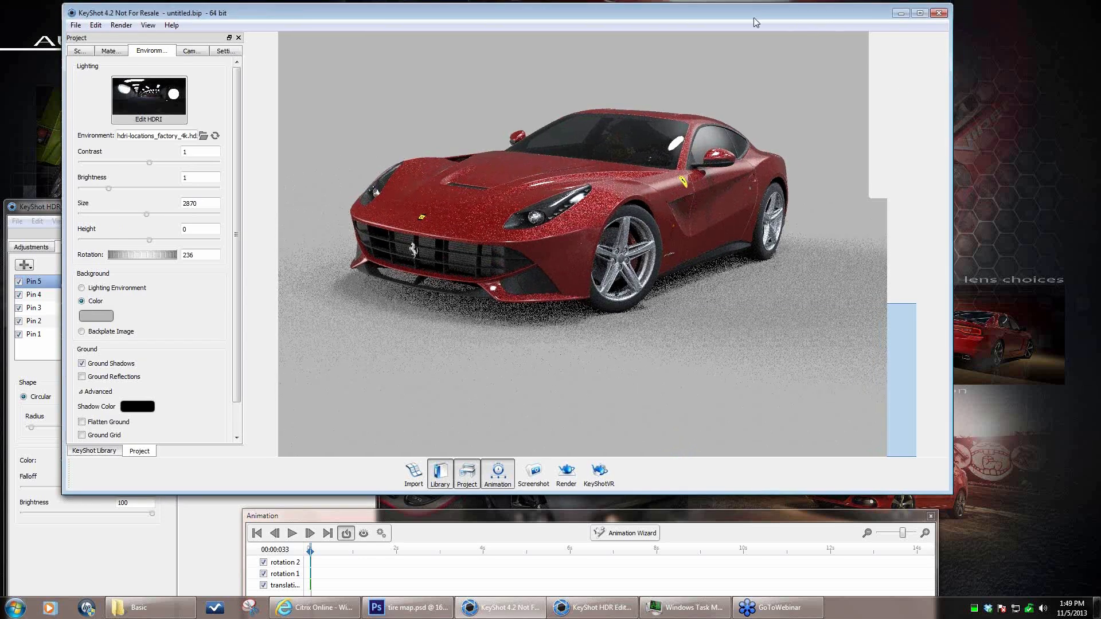
double_click(754, 12)
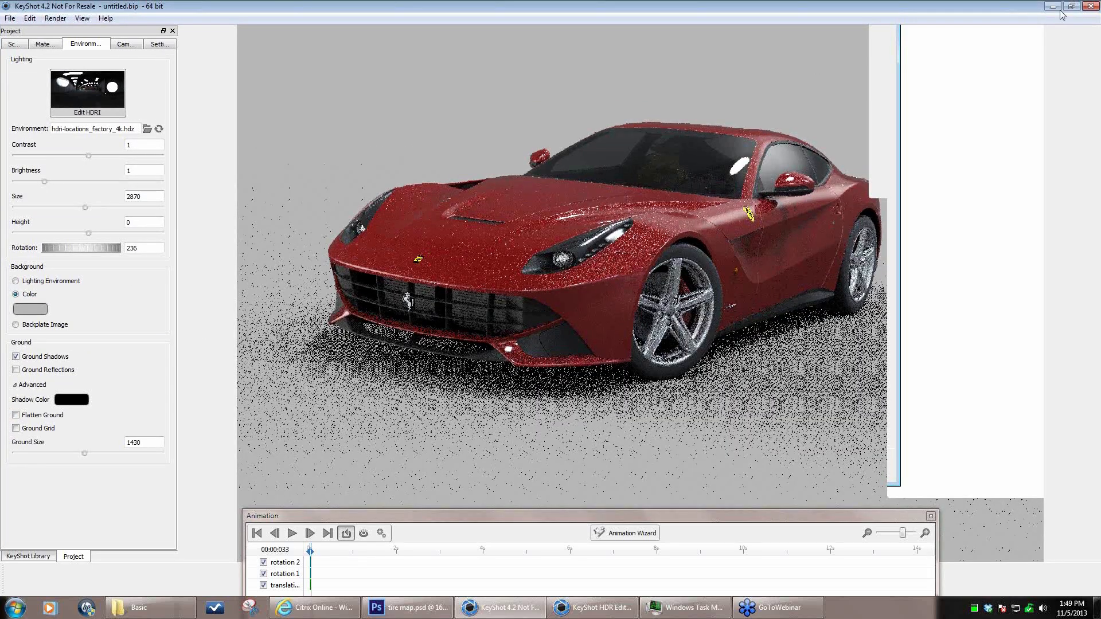
click(1070, 6)
drag(724, 17, 674, 17)
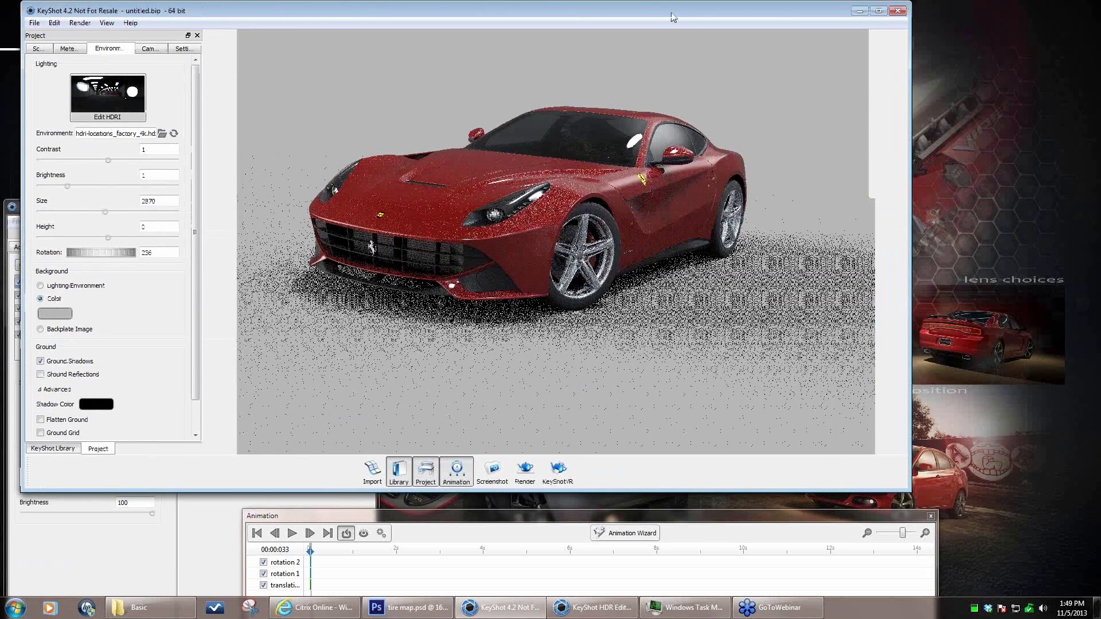
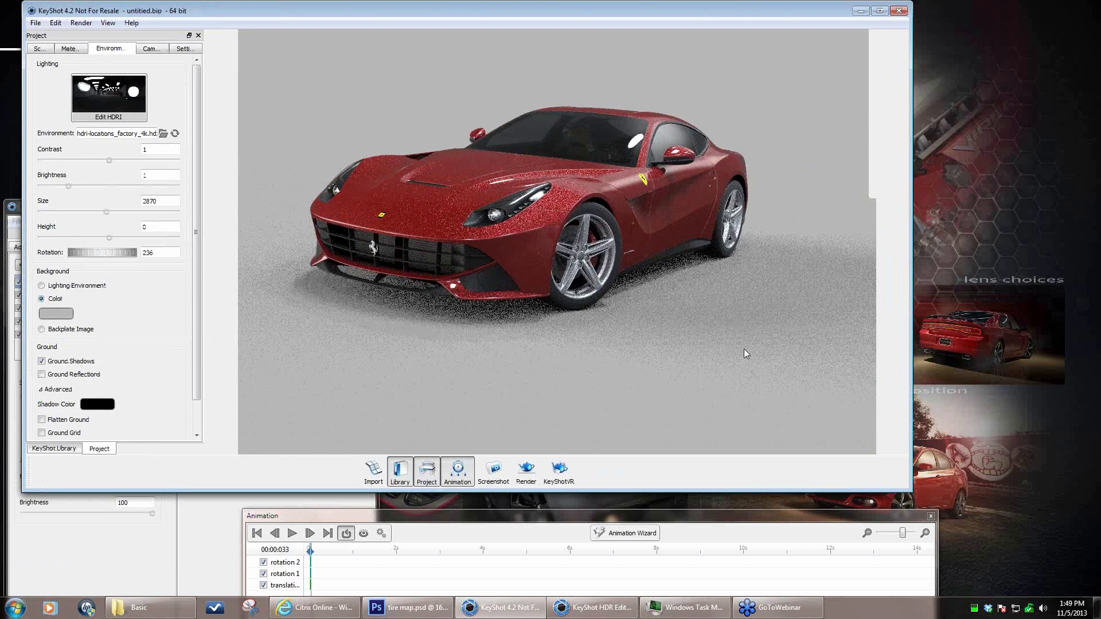
- Change the ground material's type to Plastic and give it a dark grey diffuse colour with a value of 14%
double_click(684, 322)
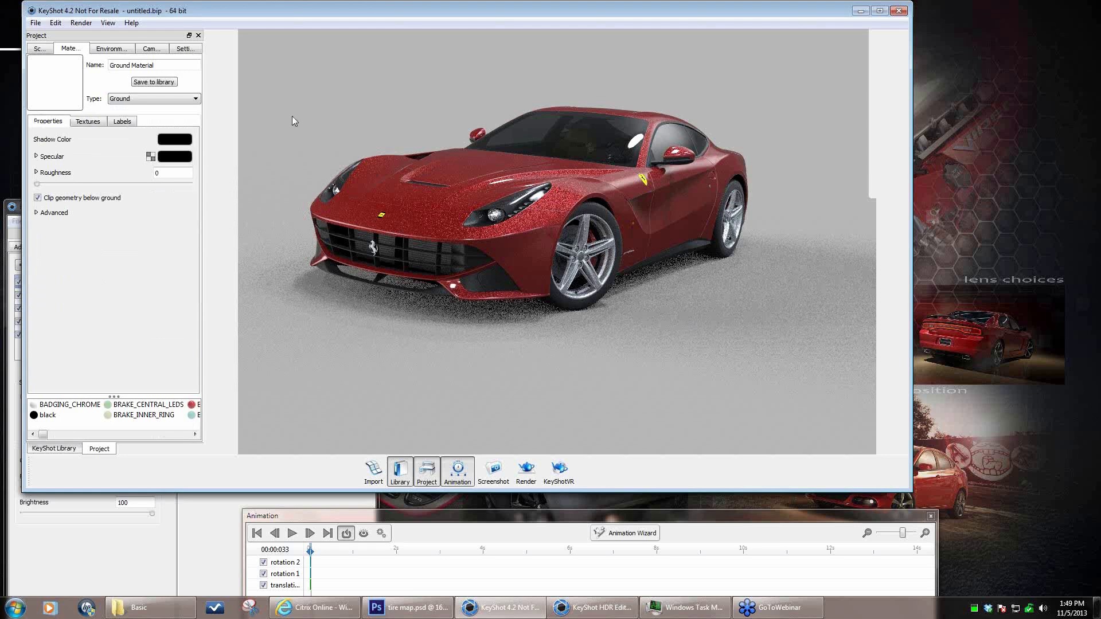
click(189, 101)
click(131, 198)
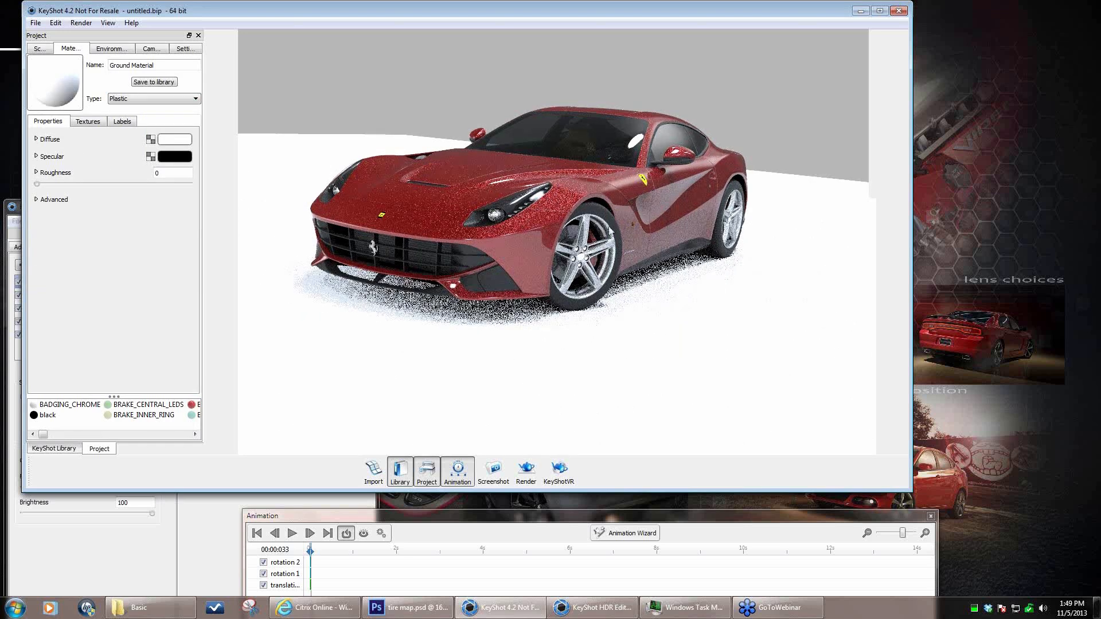
click(186, 141)
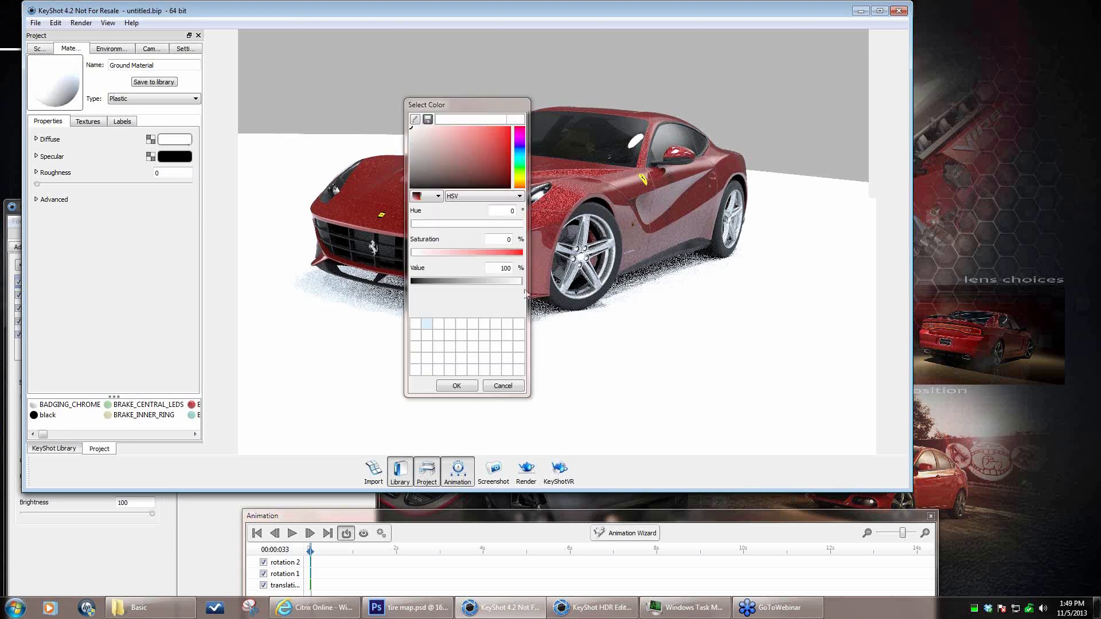
drag(513, 283, 427, 285)
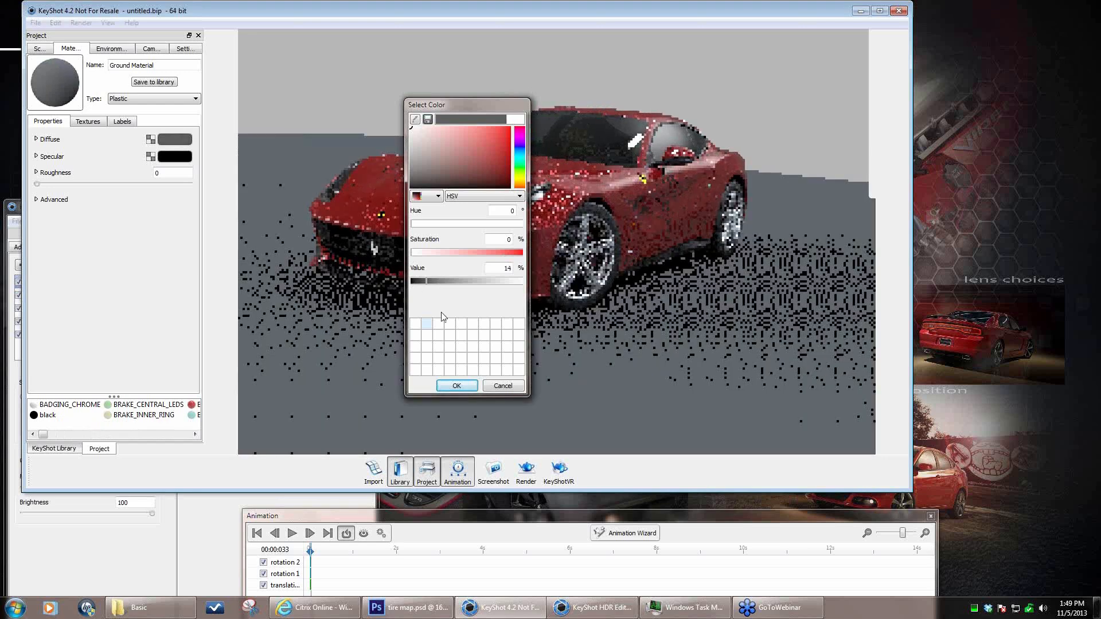
click(456, 386)
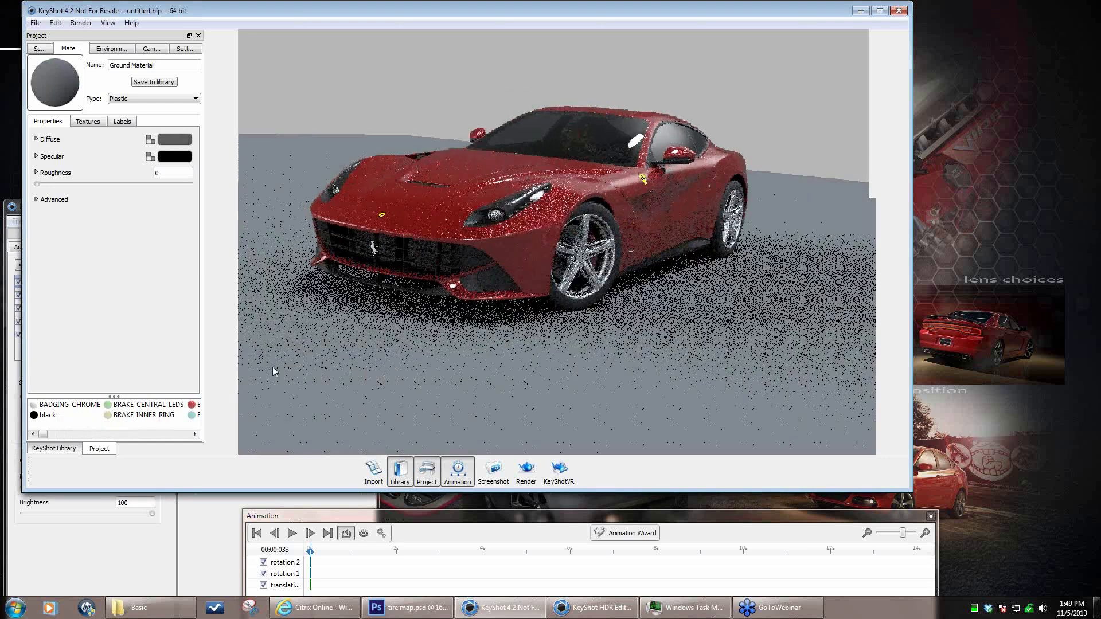
- Apply the cobblestone_bump texture from the KeyShot Library as the ground material's colour texture
click(88, 121)
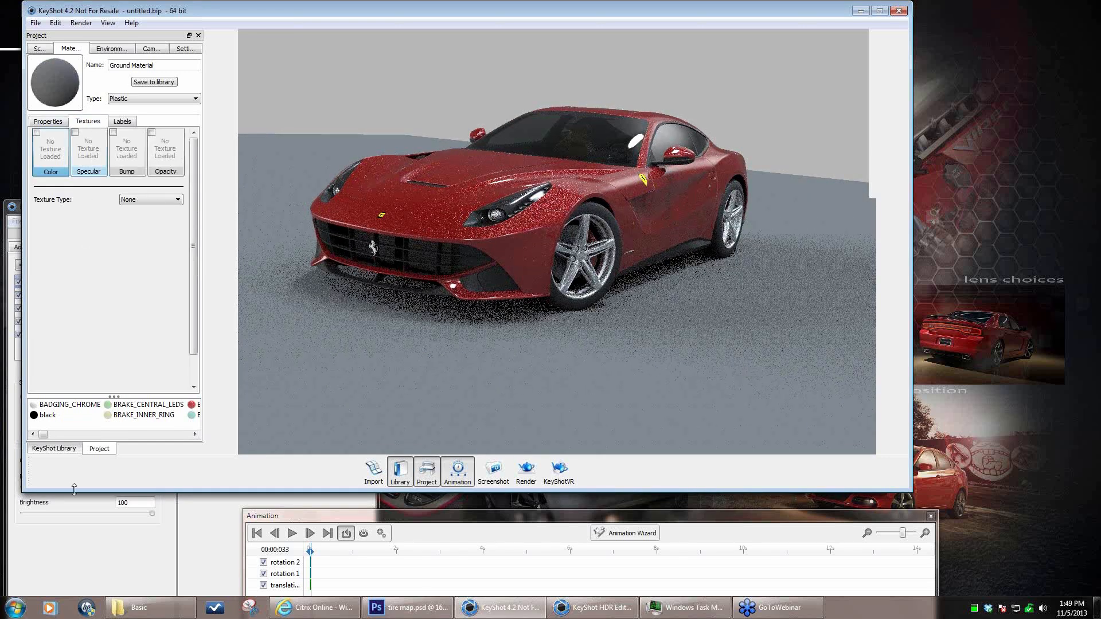
click(74, 450)
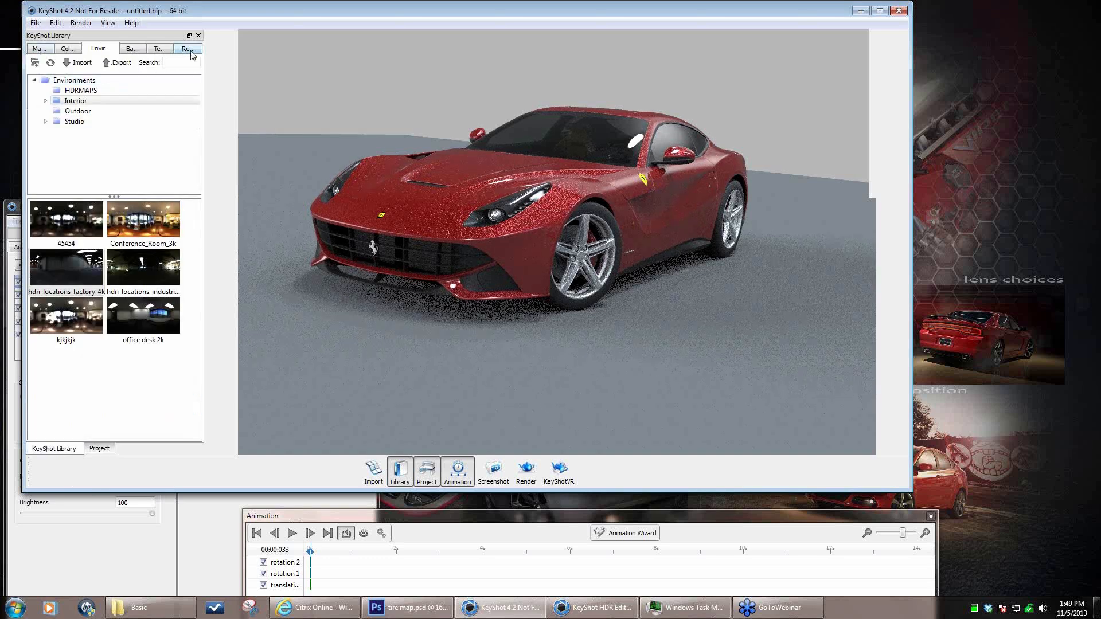
click(160, 49)
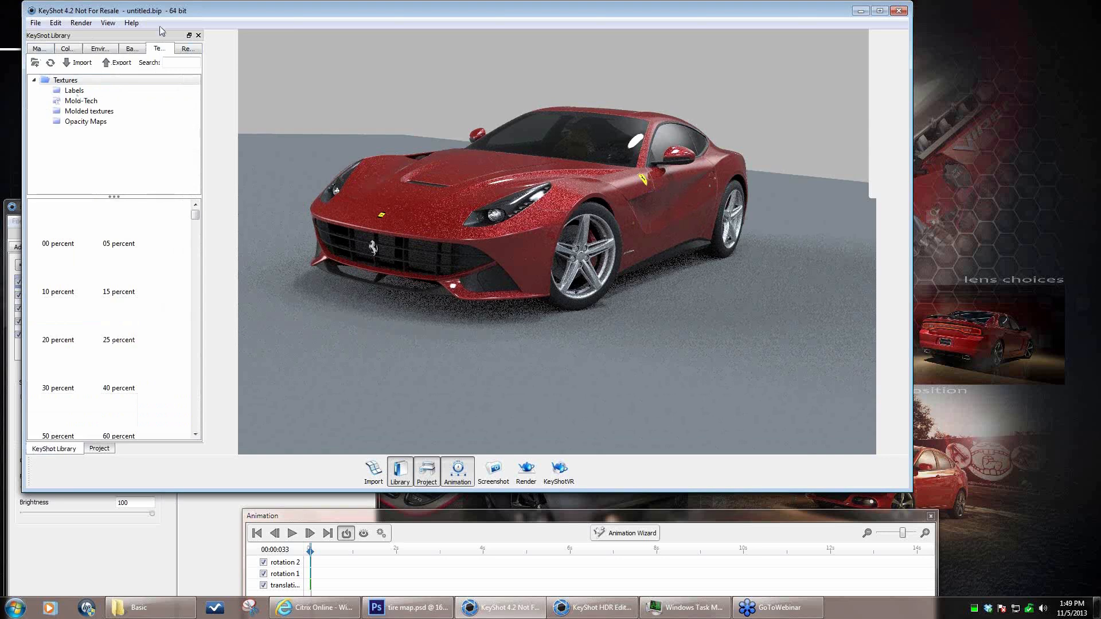
double_click(136, 35)
drag(137, 34, 668, 85)
scroll(727, 397, down, 15)
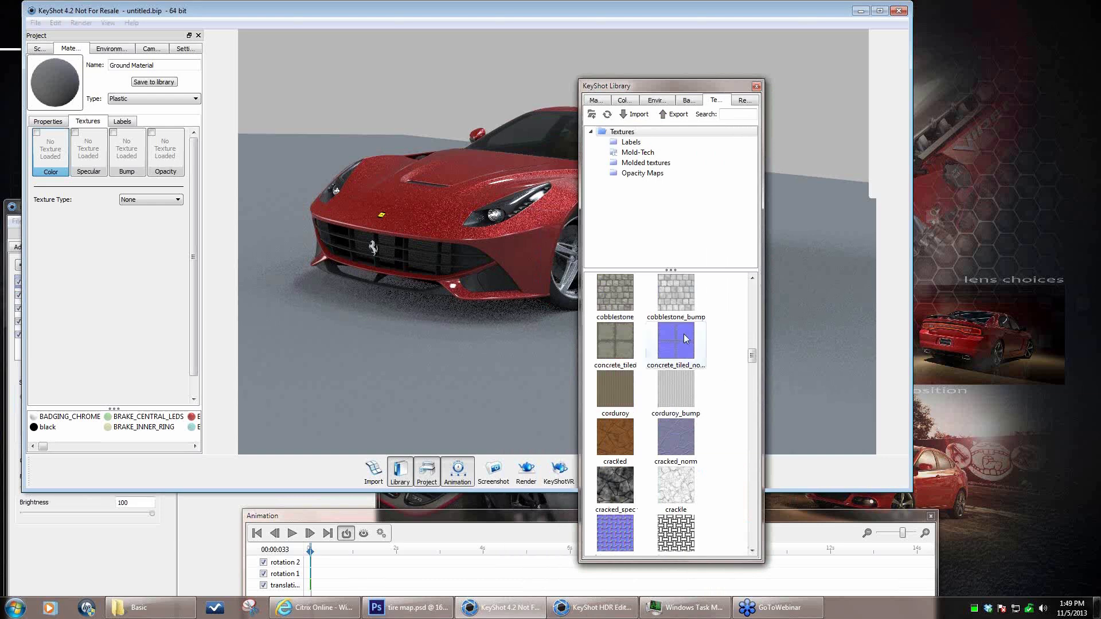
drag(679, 298, 77, 159)
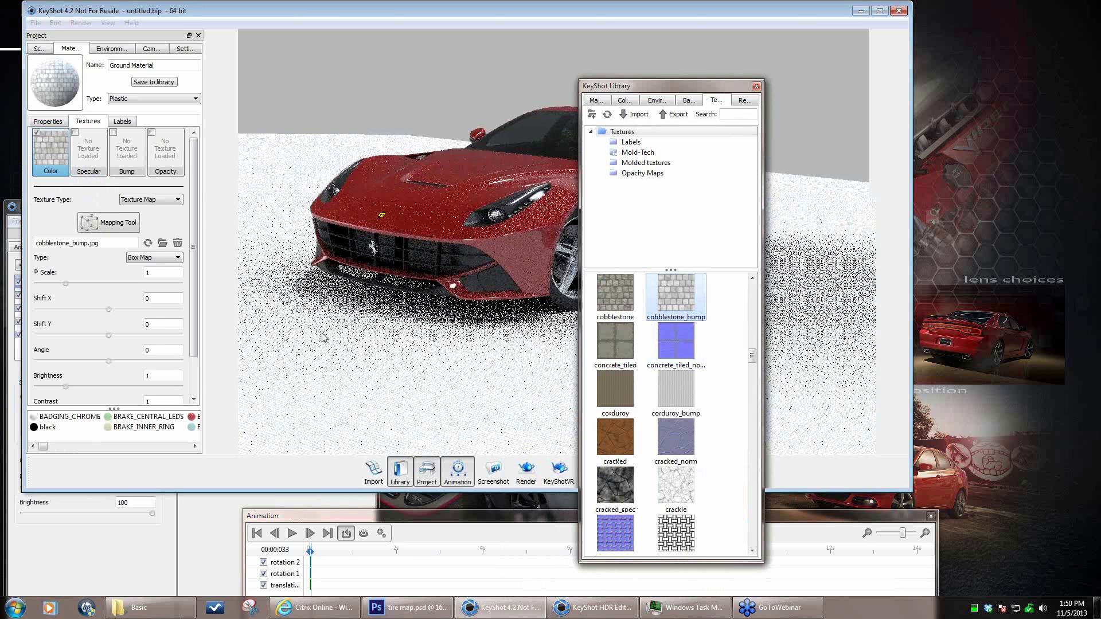
- Set the cobblestone texture's brightness to 0.269 and its mapping type to Planar Y after trying Planar Z
click(164, 258)
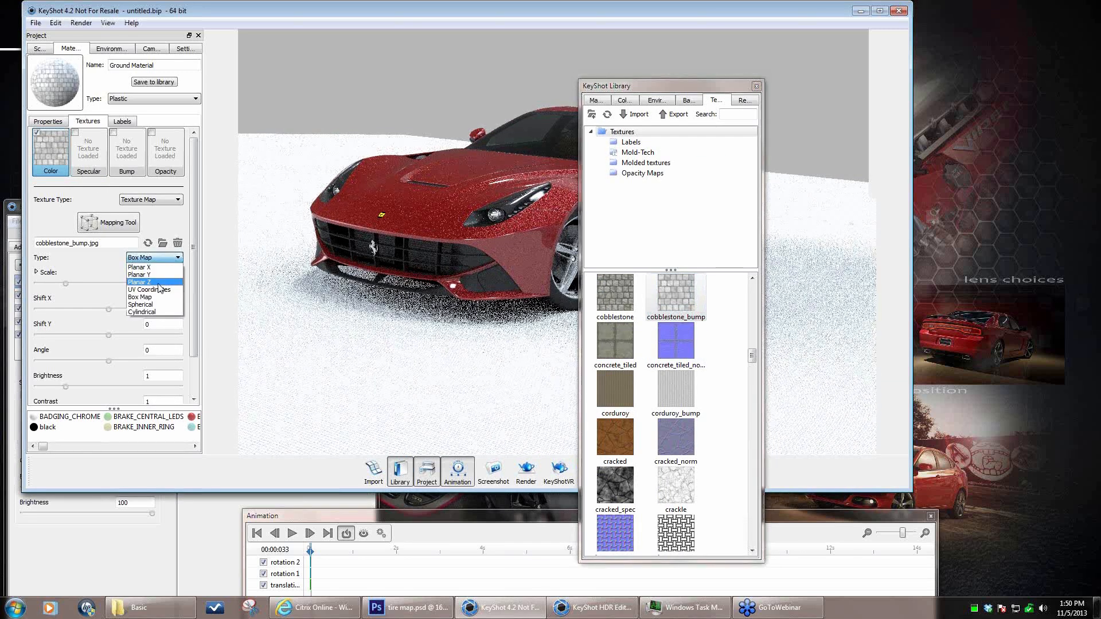
click(158, 282)
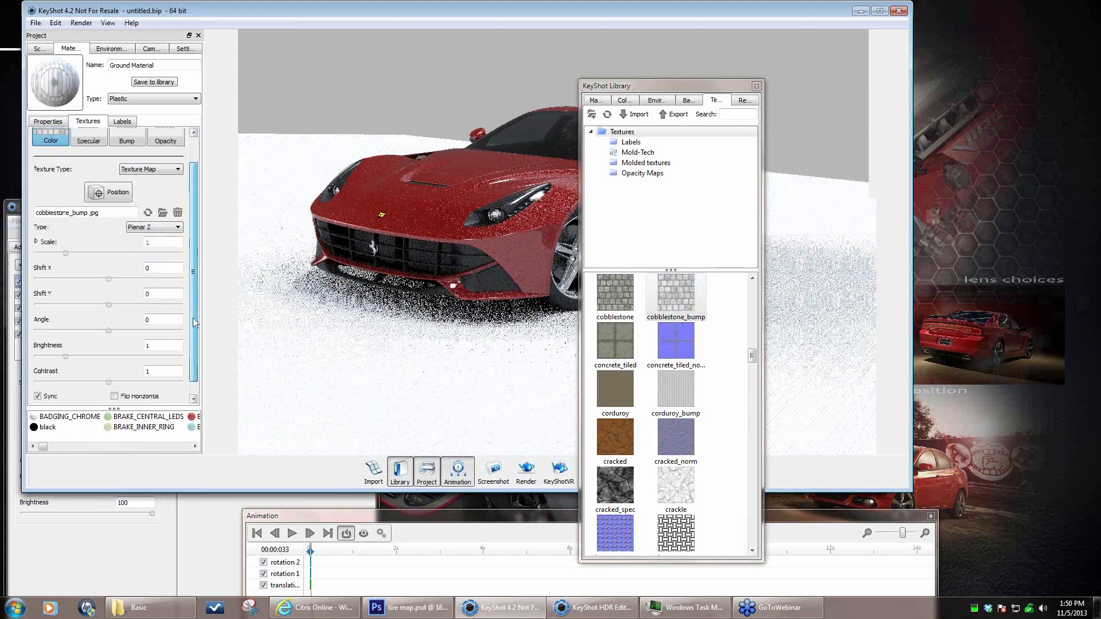
scroll(197, 297, down, 1)
drag(65, 357, 44, 356)
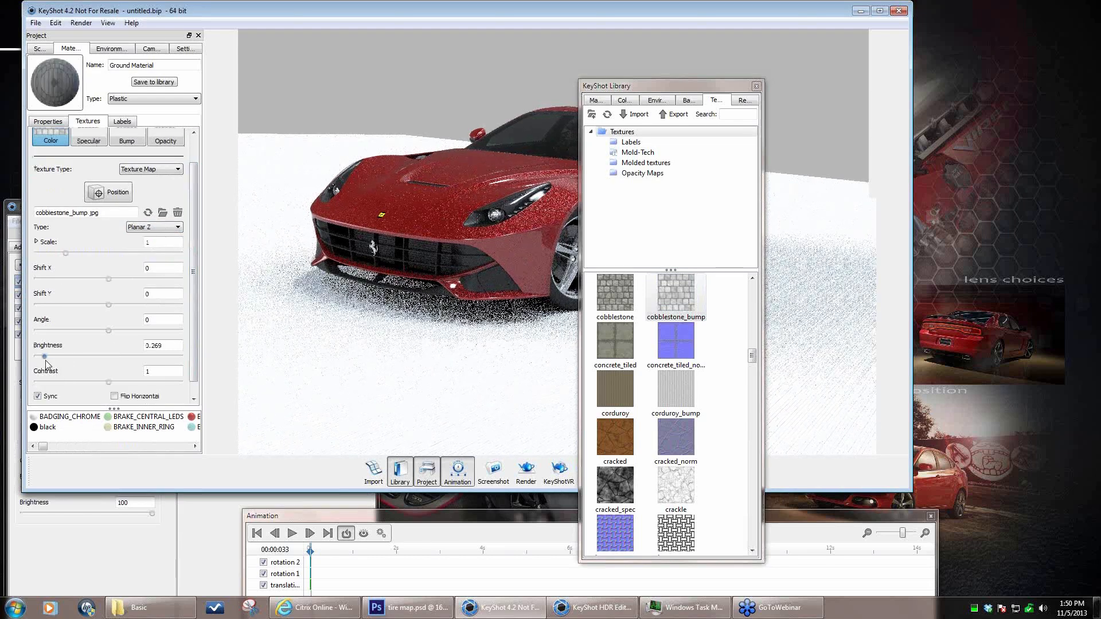
click(177, 227)
click(160, 245)
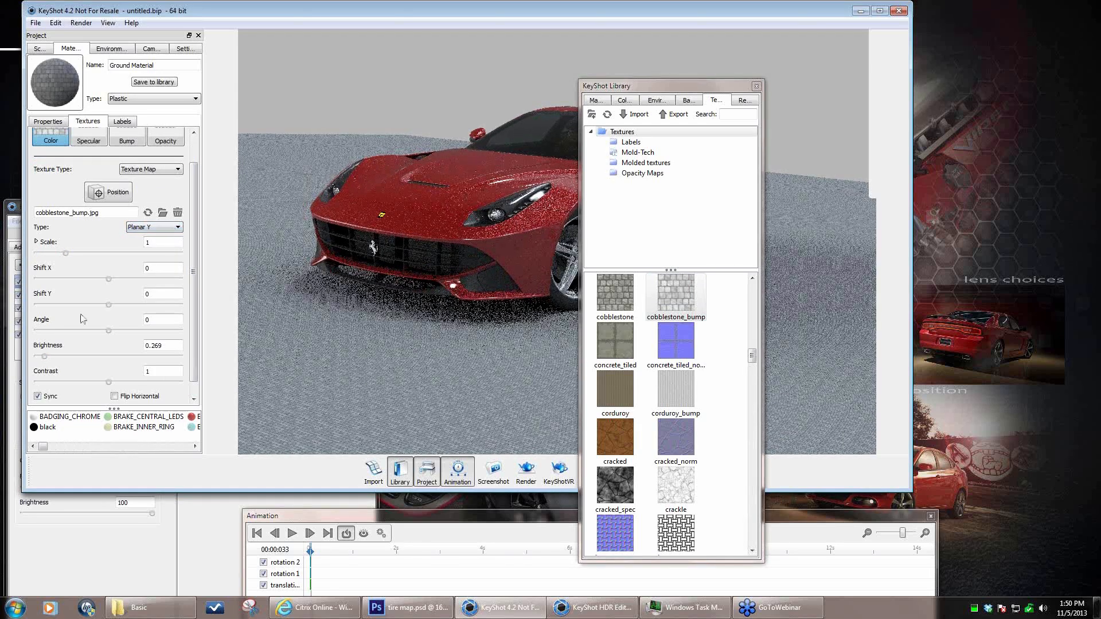
- Set the cobblestone texture's scale to 3.96 and move the KeyShot Library window clear of the front of the car
drag(66, 254, 153, 266)
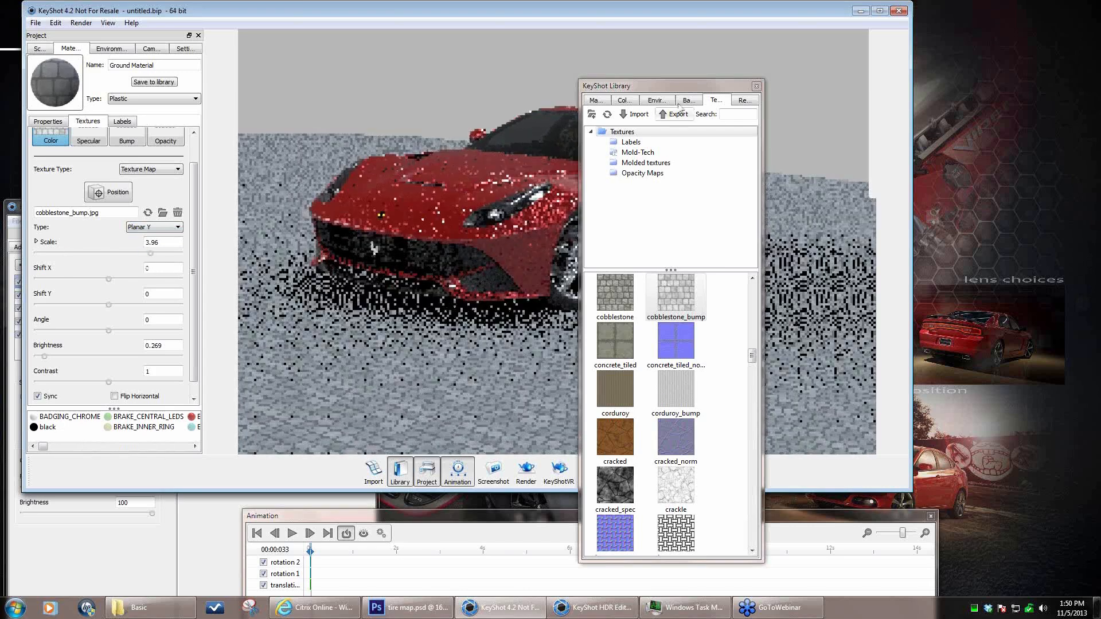
drag(687, 86, 803, 299)
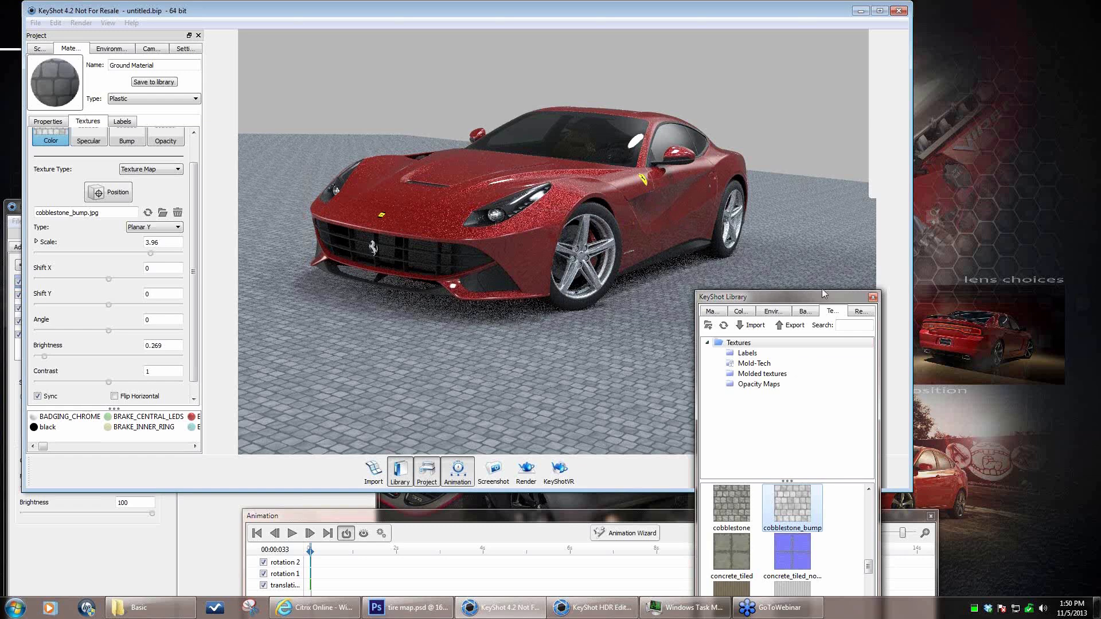
drag(820, 303, 805, 162)
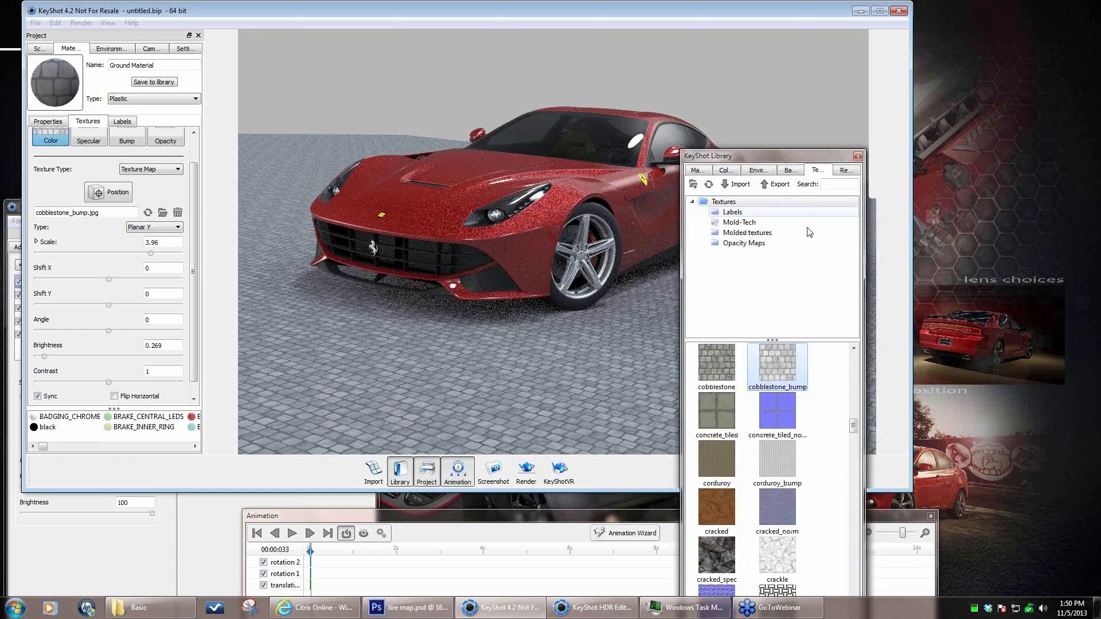
- Replace the ground material's colour texture with hockey-ice from the KeyShot Library and turn off its Repeat option
scroll(793, 554, down, 3)
scroll(793, 554, down, 3)
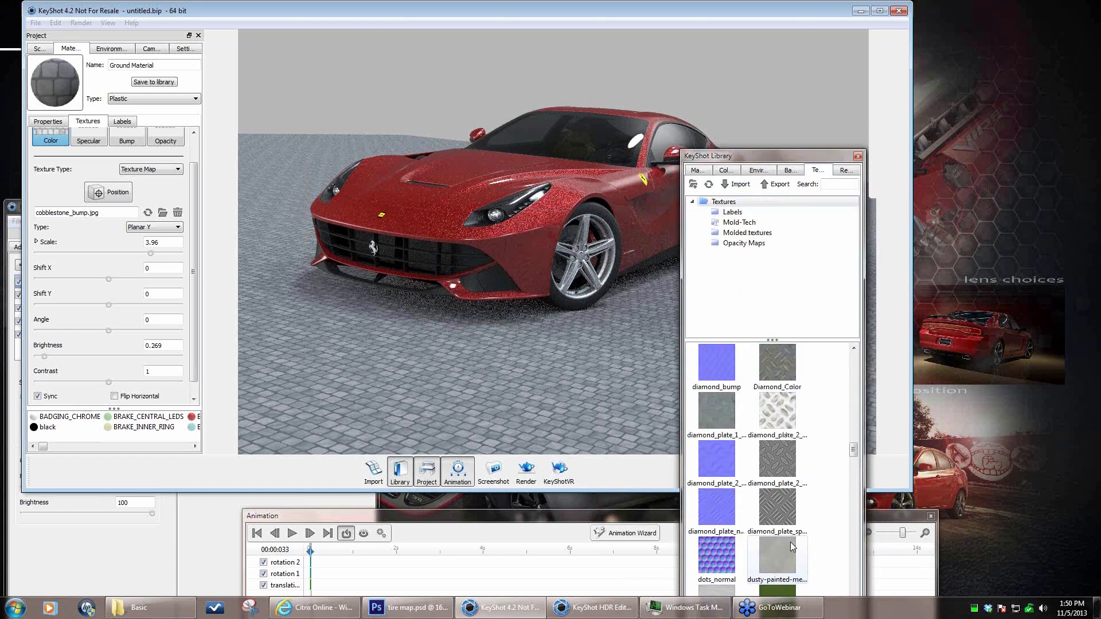
scroll(794, 548, down, 3)
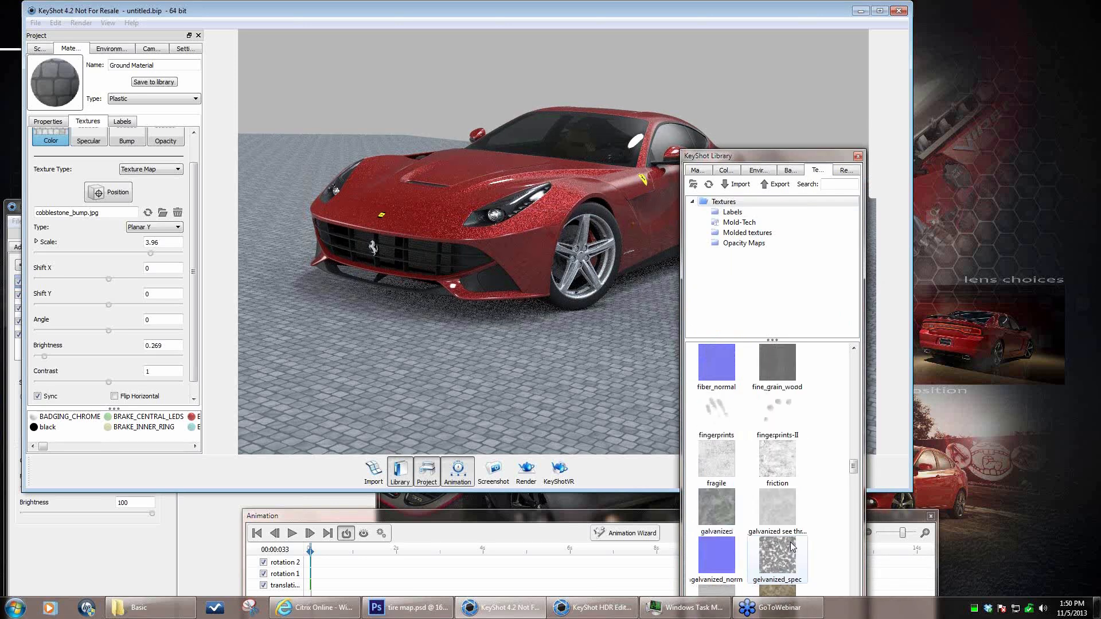
scroll(792, 548, down, 6)
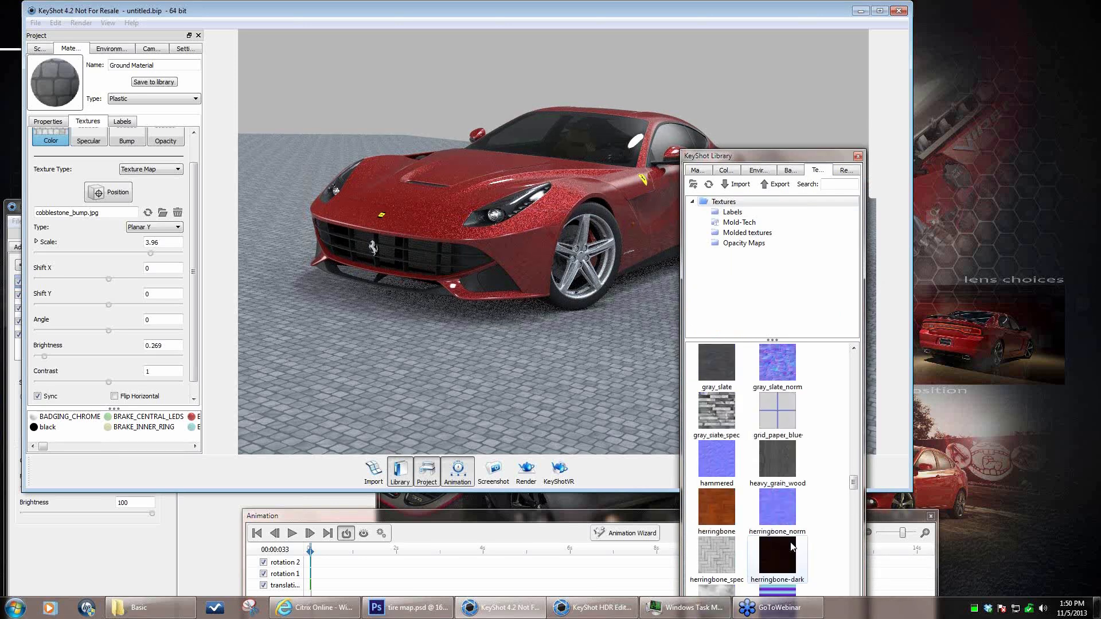
scroll(792, 547, down, 3)
drag(716, 470, 46, 151)
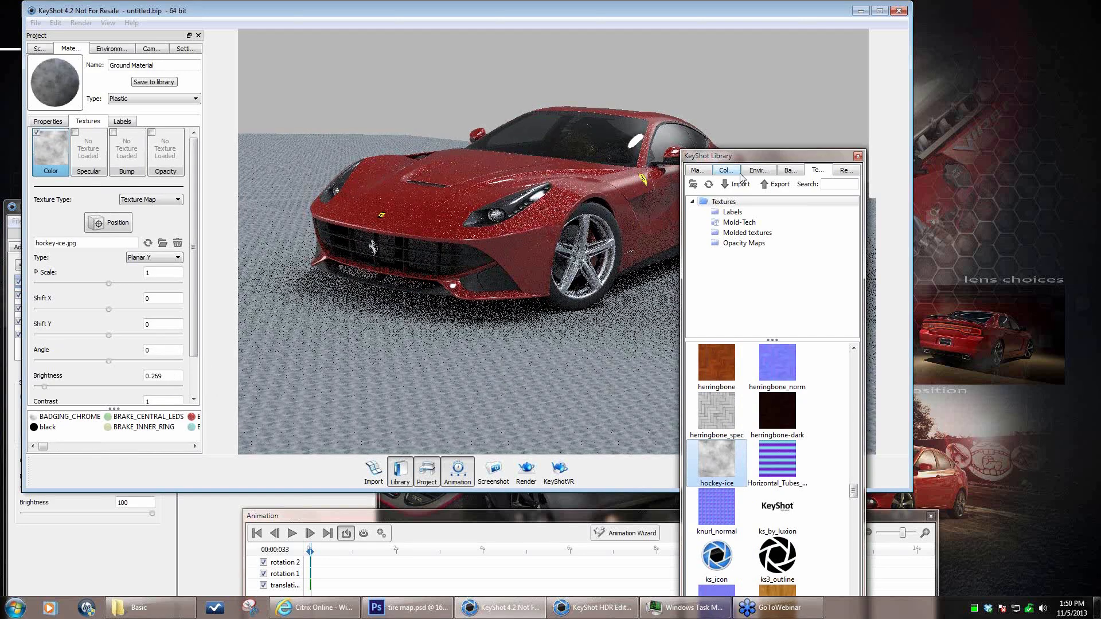
drag(743, 160, 953, 234)
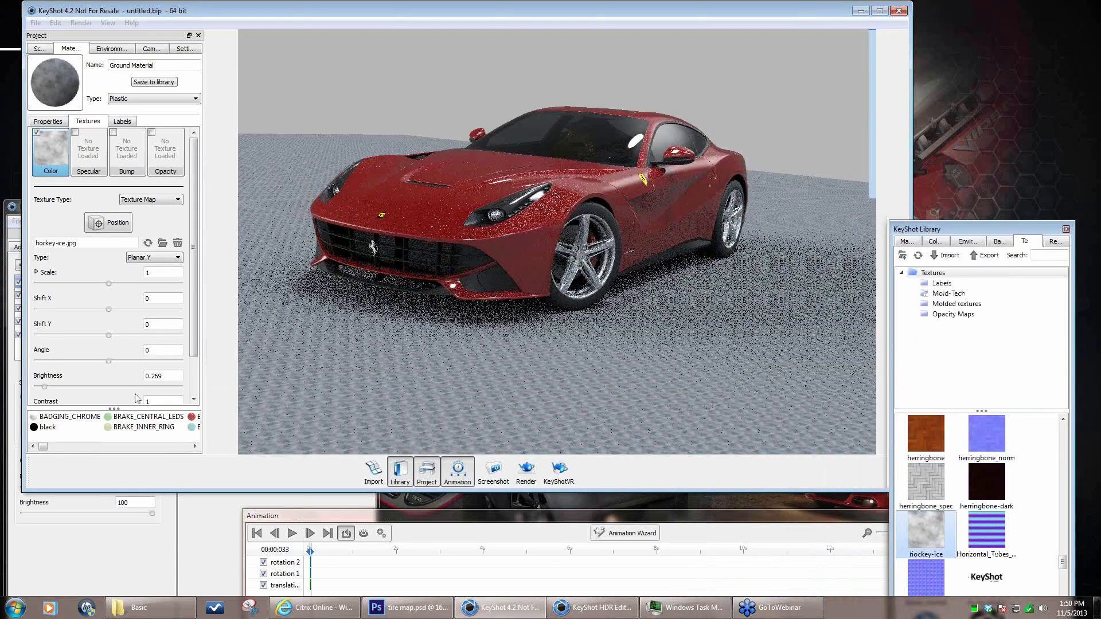
scroll(56, 169, down, 3)
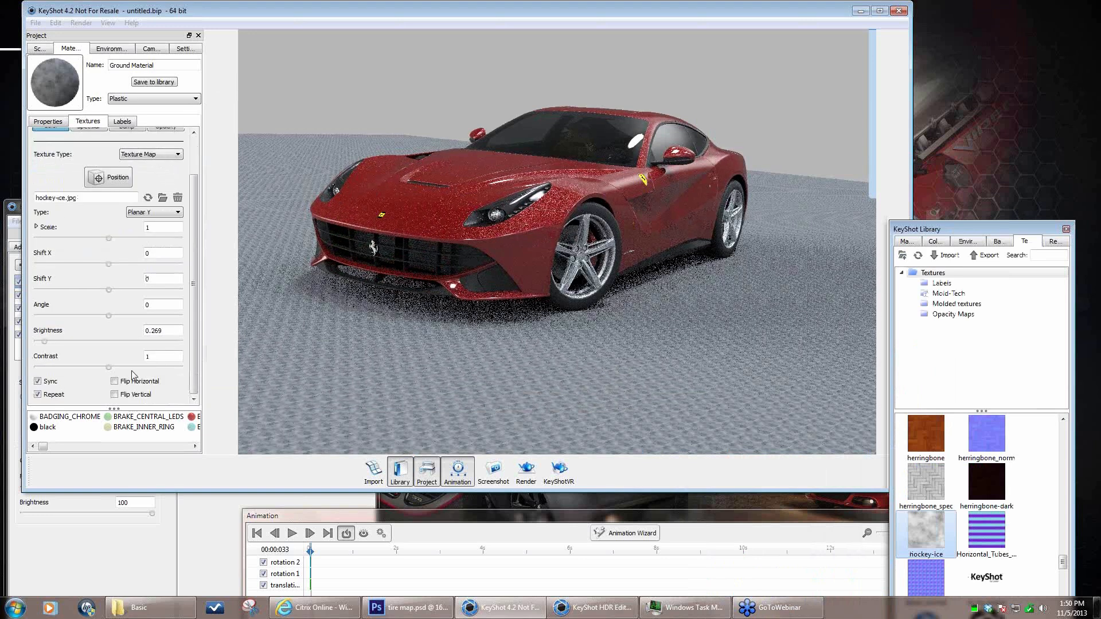
click(43, 396)
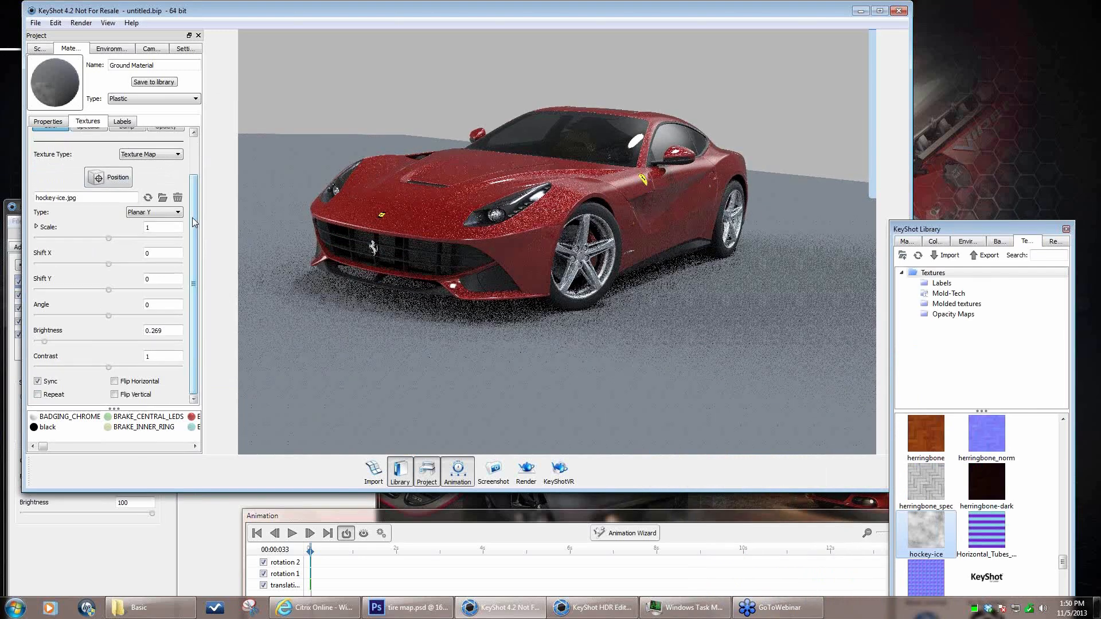
- Place the hockey-ice texture interactively on the ground beside the car, behind the front wheel
scroll(193, 214, up, 1)
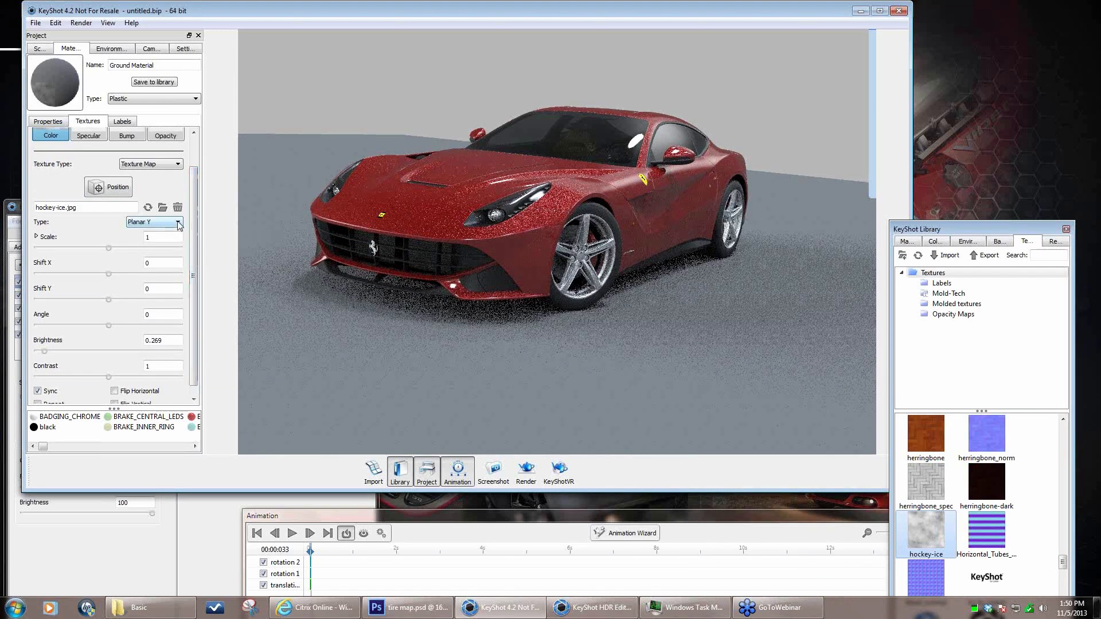
scroll(144, 215, up, 2)
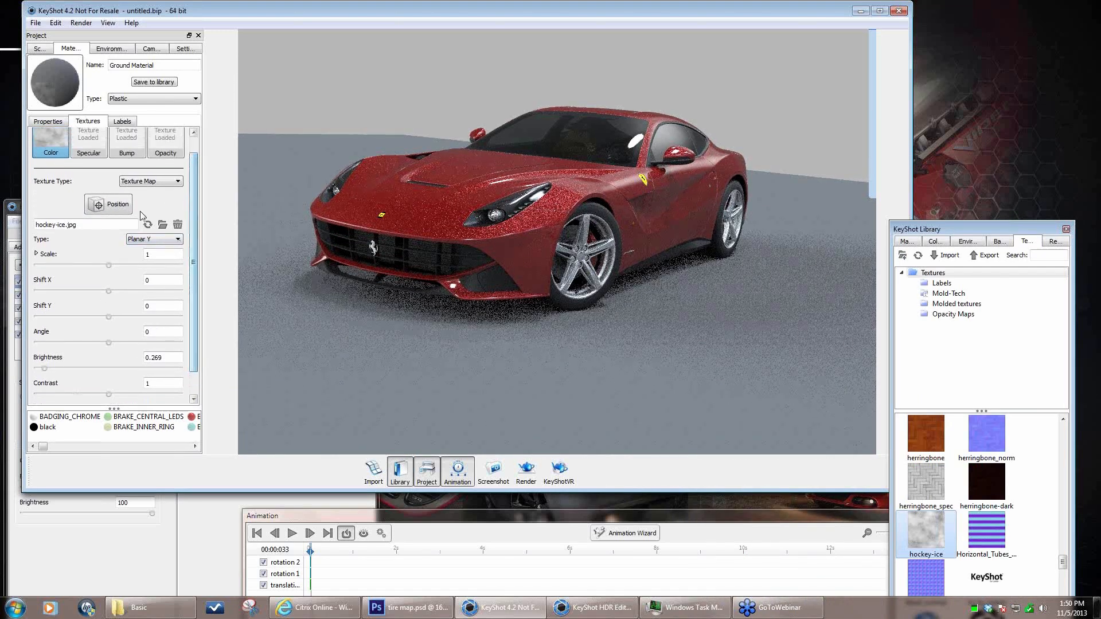
click(109, 205)
alt+drag(609, 332, 598, 275)
click(599, 276)
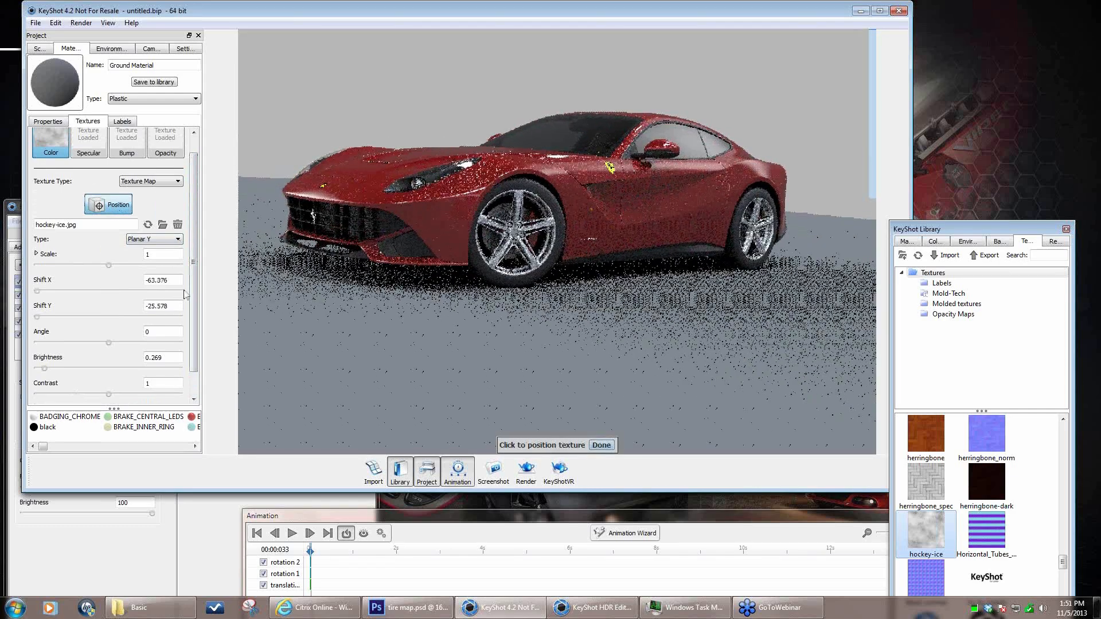
- Set the hockey-ice texture's scale to 70 after trying 20 and 50, and check its coverage around the car from above
drag(109, 266, 210, 268)
double_click(163, 254)
text(20)
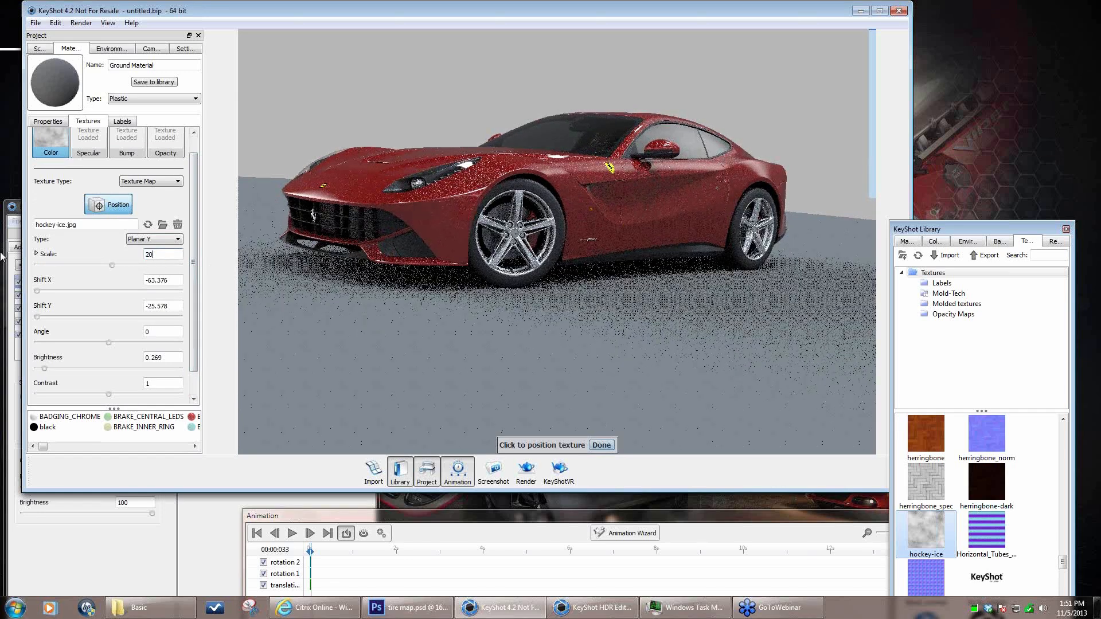
key(Return)
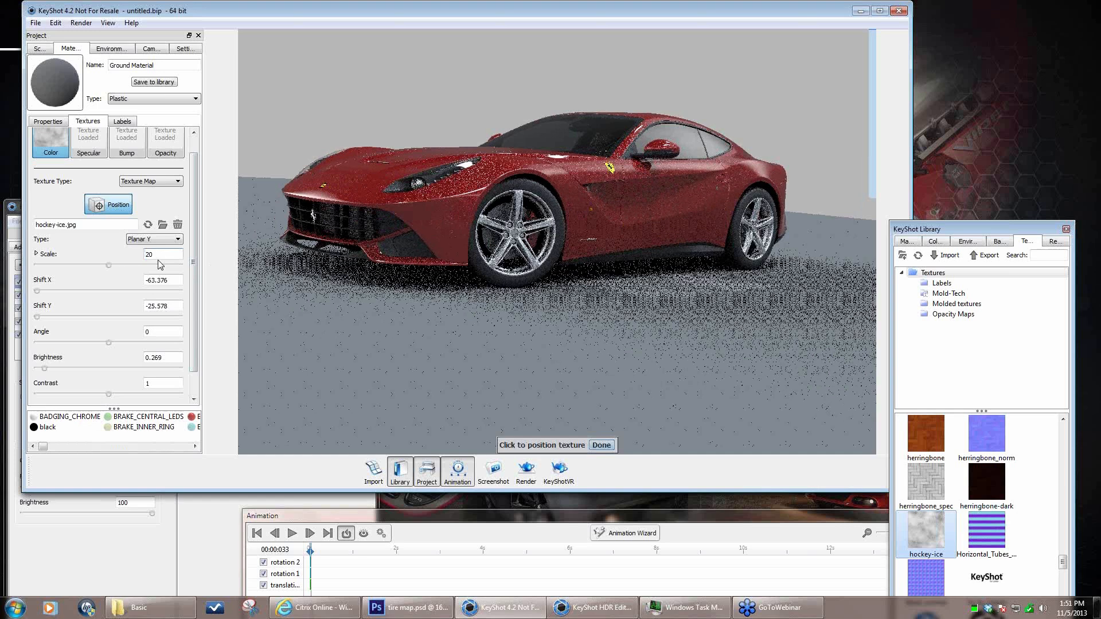
double_click(163, 254)
text(50)
key(Return)
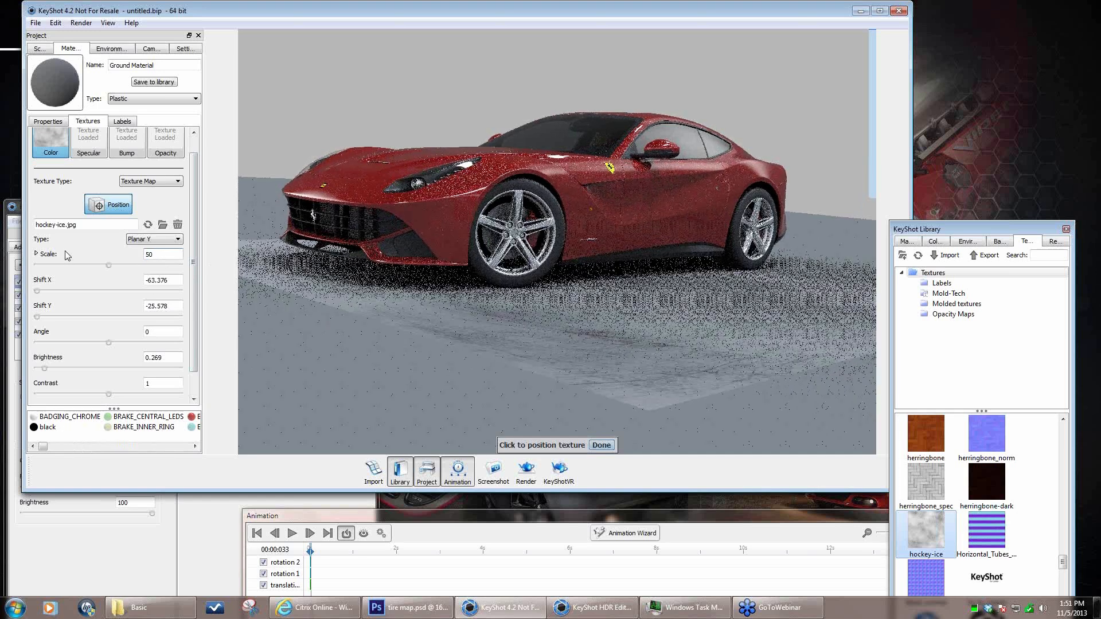
drag(173, 256, 48, 267)
text(70)
key(Return)
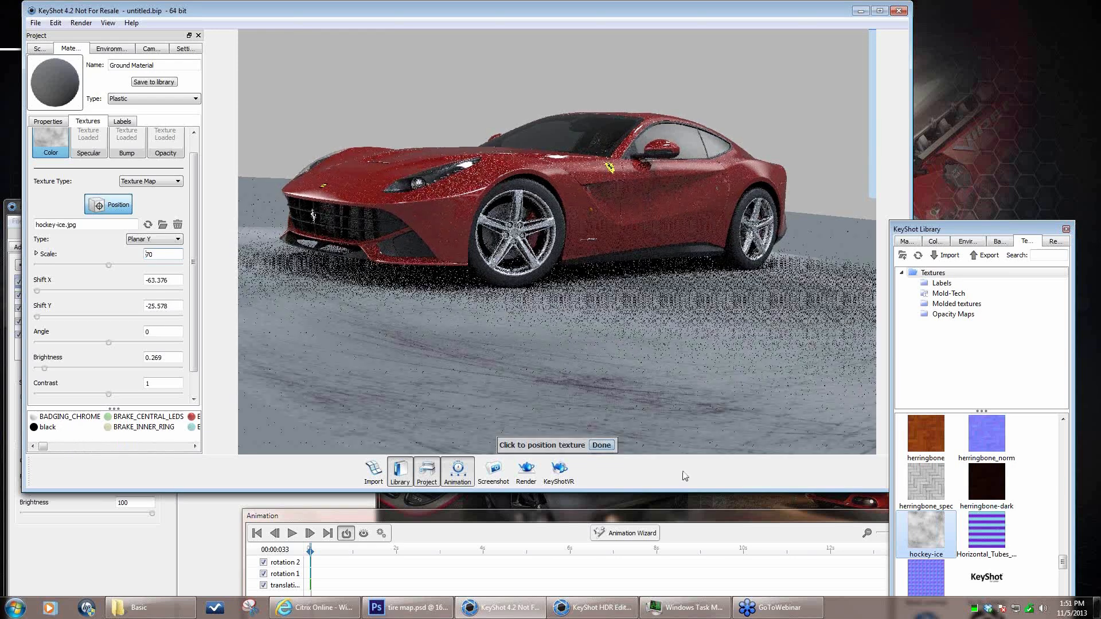
drag(629, 372, 686, 408)
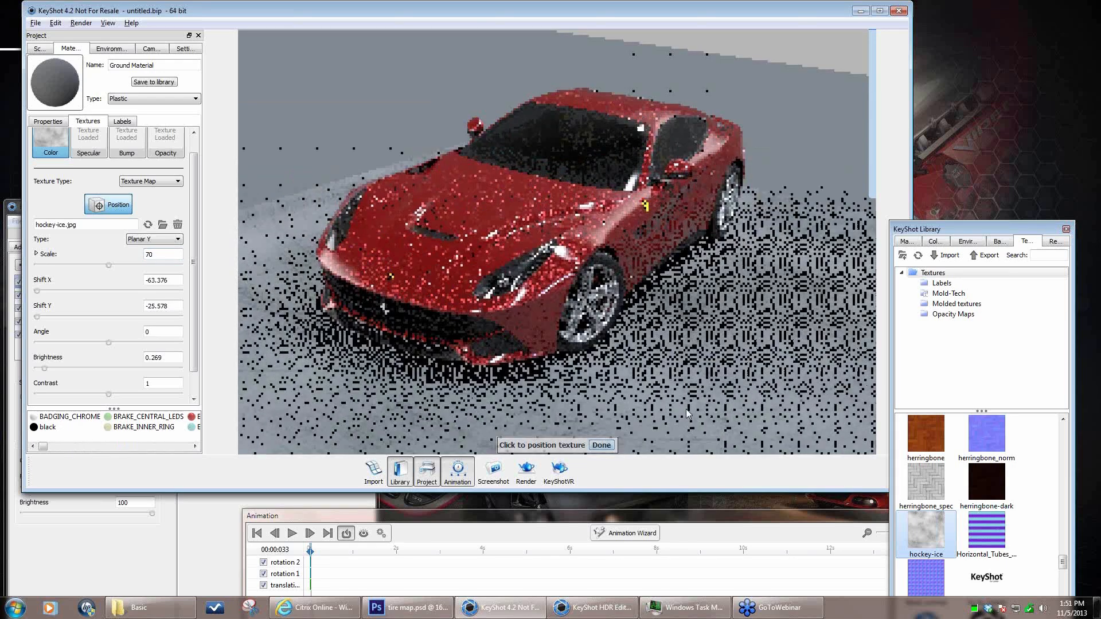
scroll(618, 332, down, 7)
drag(618, 332, 494, 377)
scroll(494, 377, up, 3)
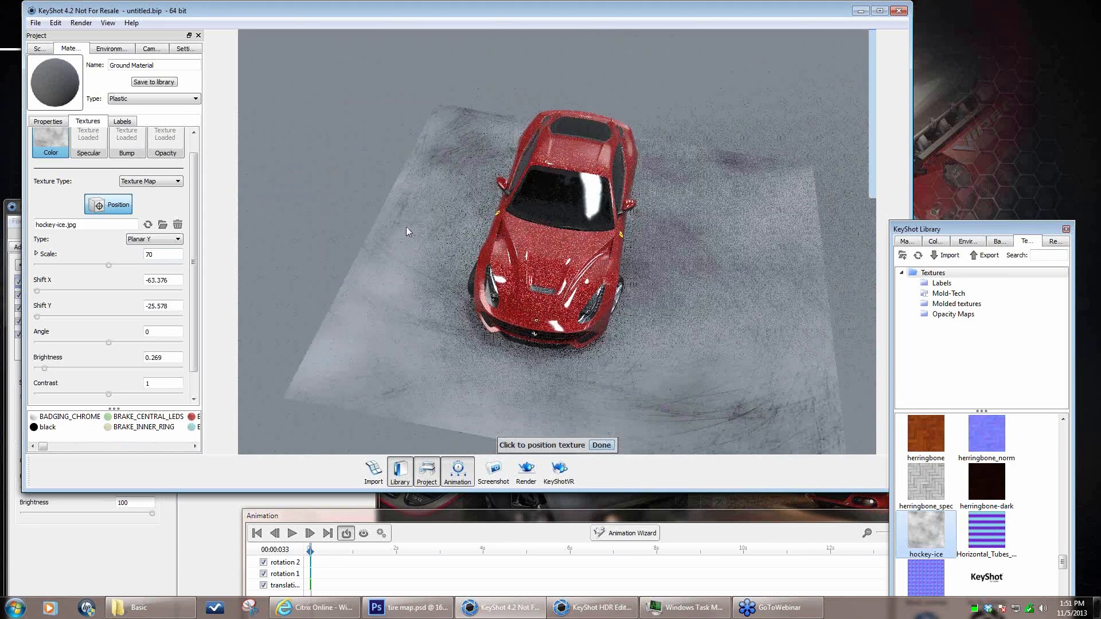
- Apply the alpha ground texture from the KeyShot Library as the ground material's opacity texture
click(168, 141)
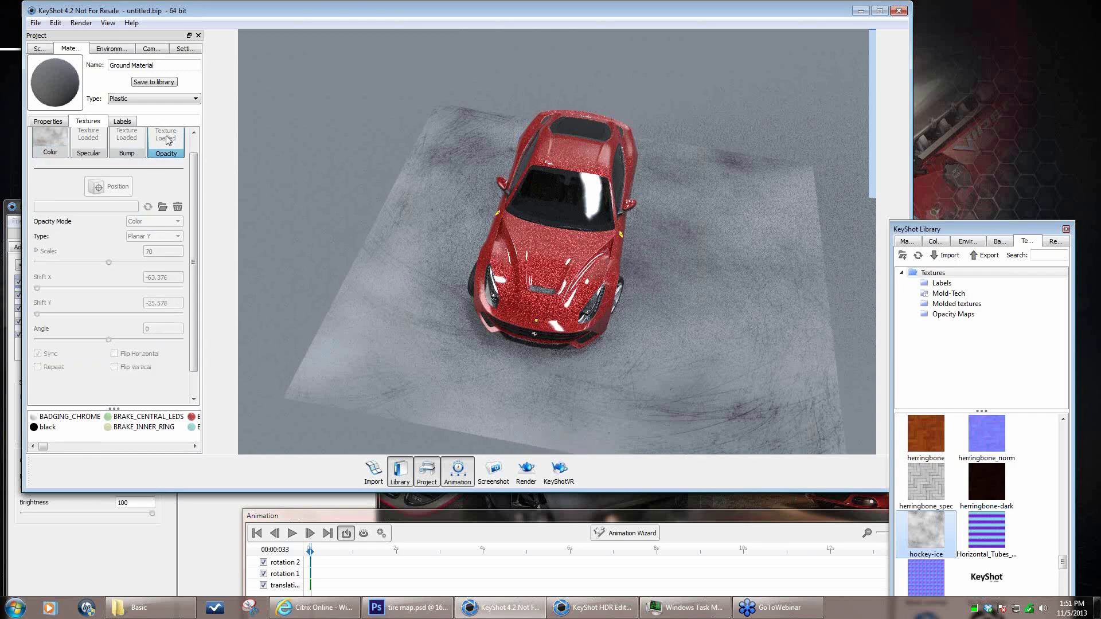
double_click(166, 140)
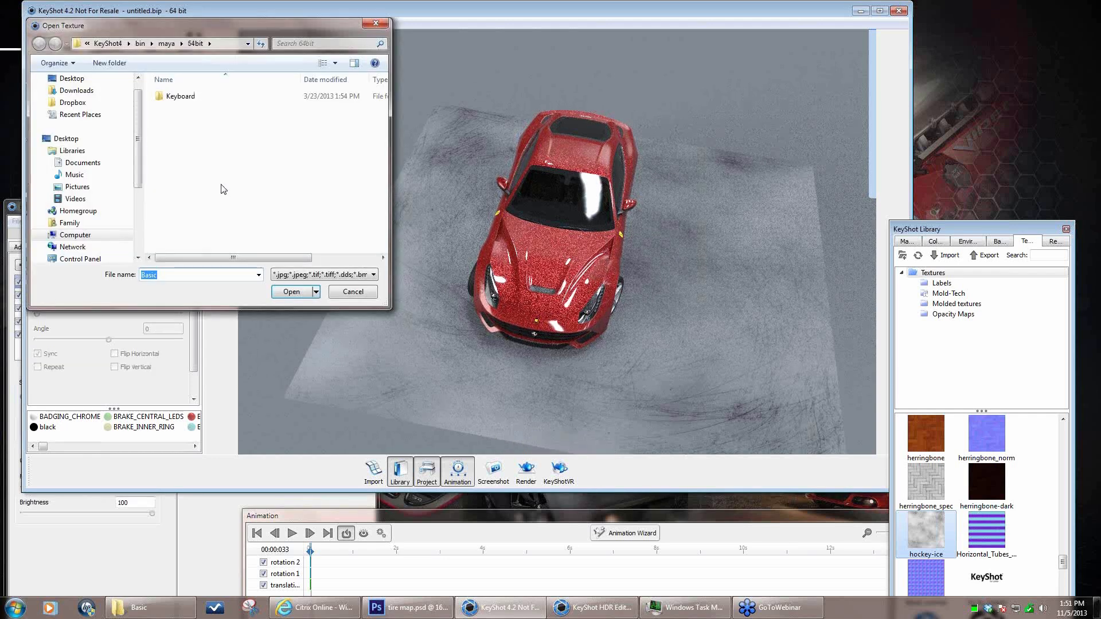
click(352, 292)
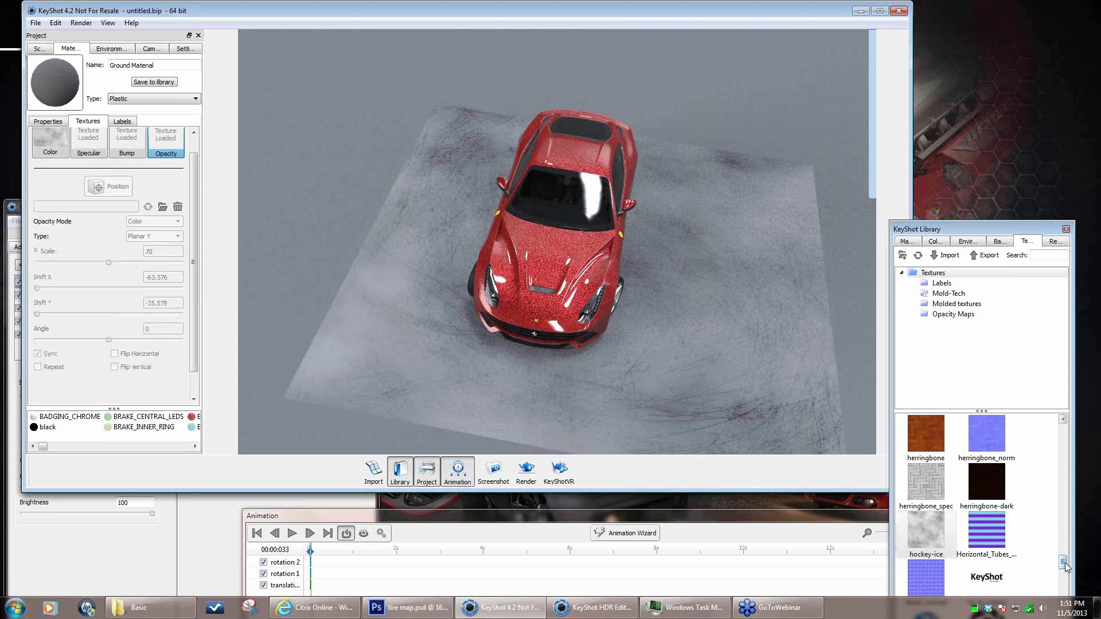
scroll(1056, 552, down, 1)
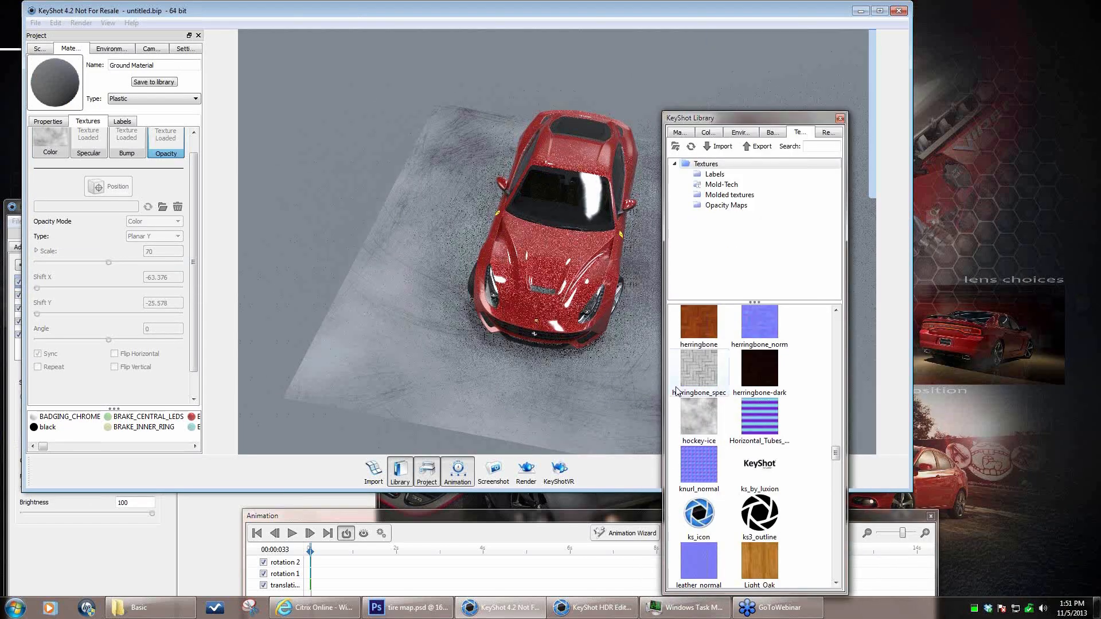
scroll(677, 392, down, 5)
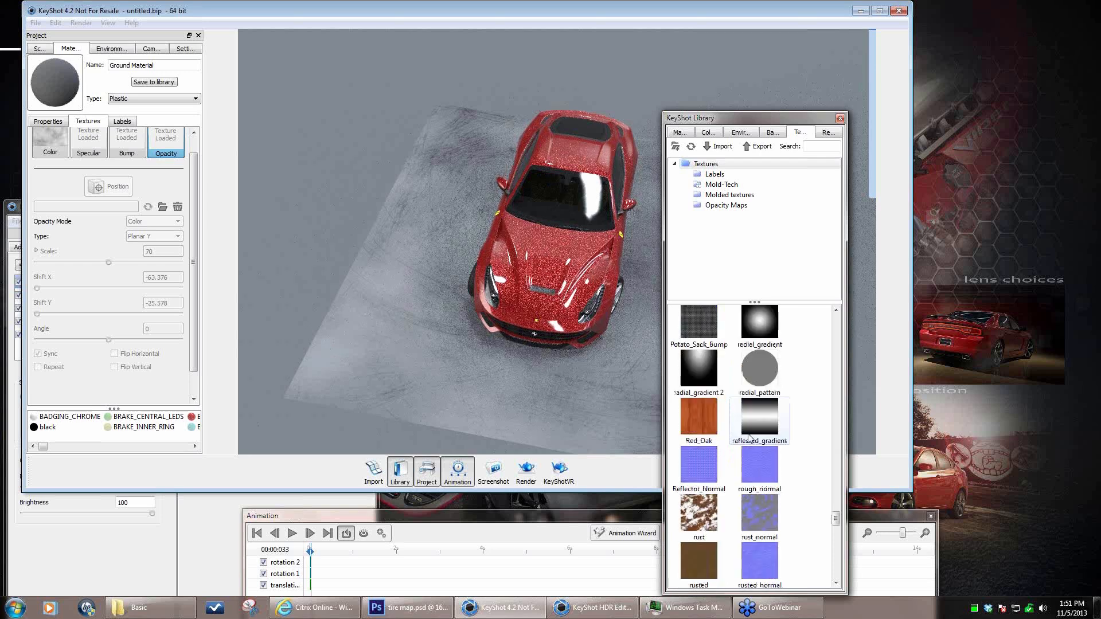
scroll(745, 450, up, 5)
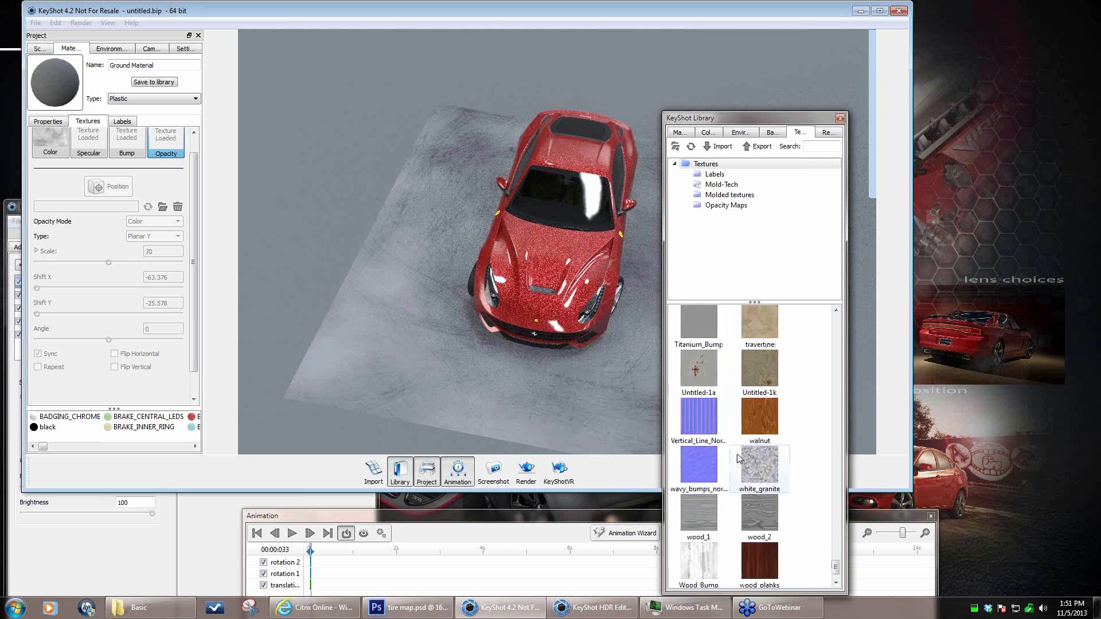
scroll(740, 451, up, 10)
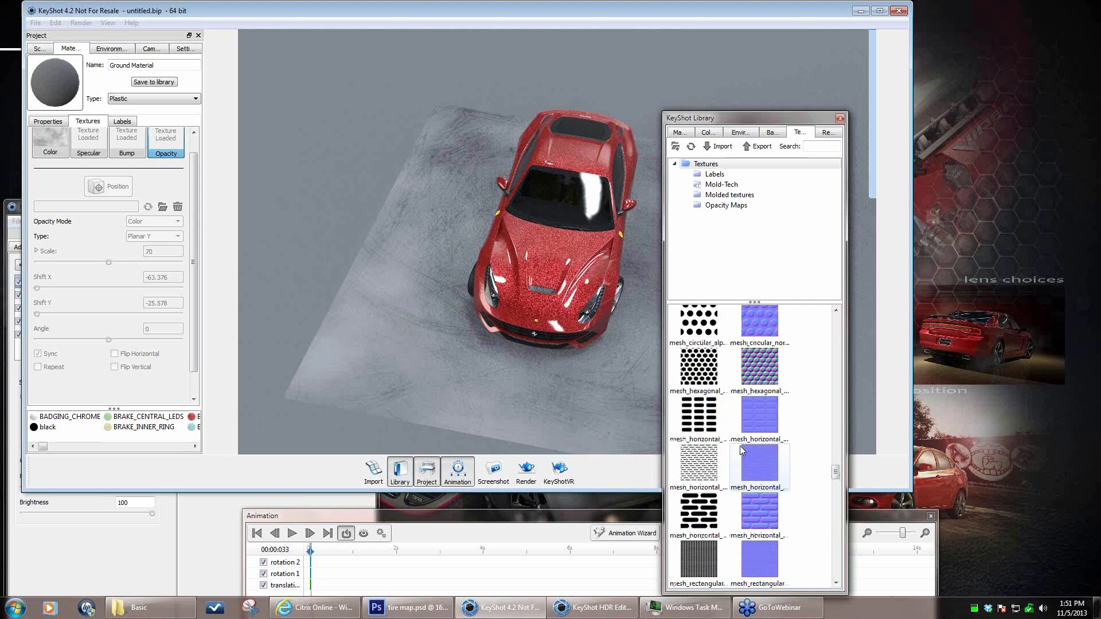
scroll(752, 401, down, 3)
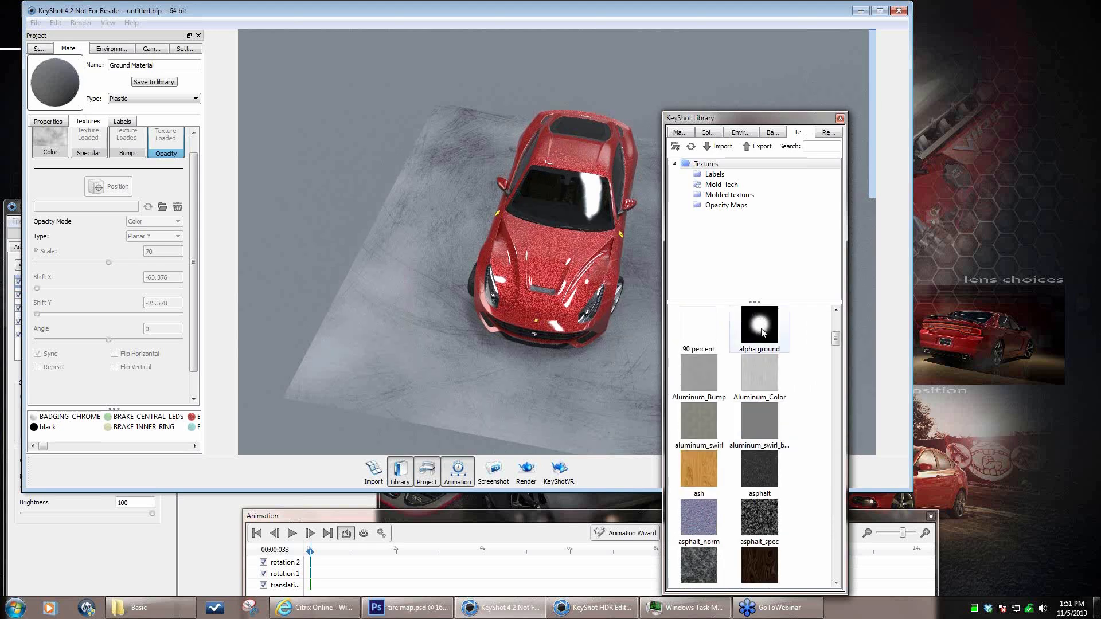
drag(762, 333, 166, 153)
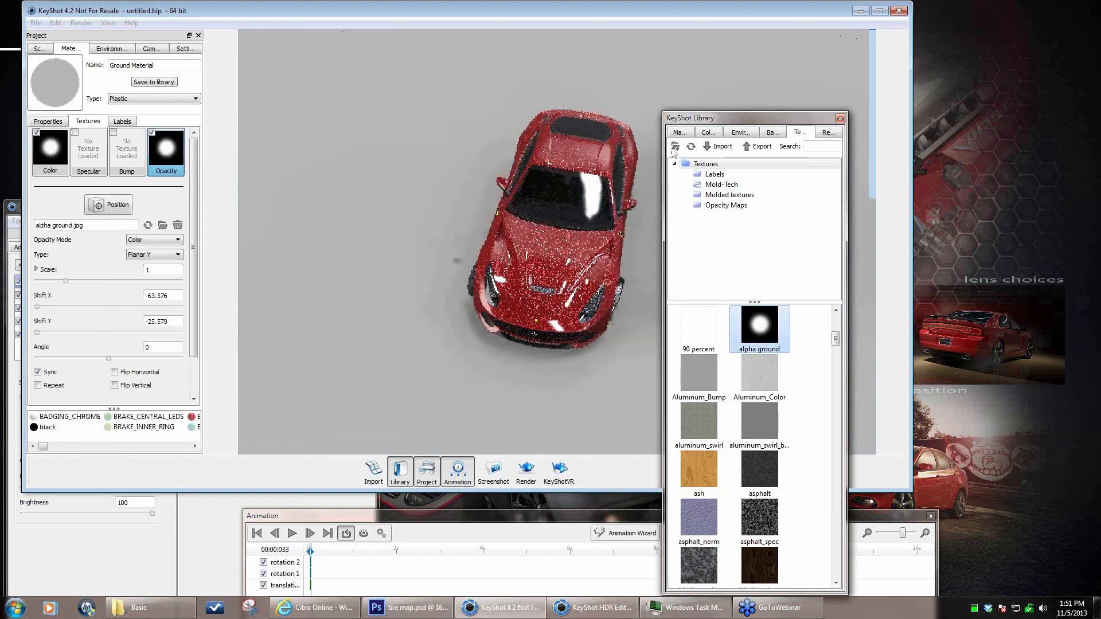
- Set the alpha ground opacity texture's scale to 50 after trying 500
drag(783, 113, 804, 130)
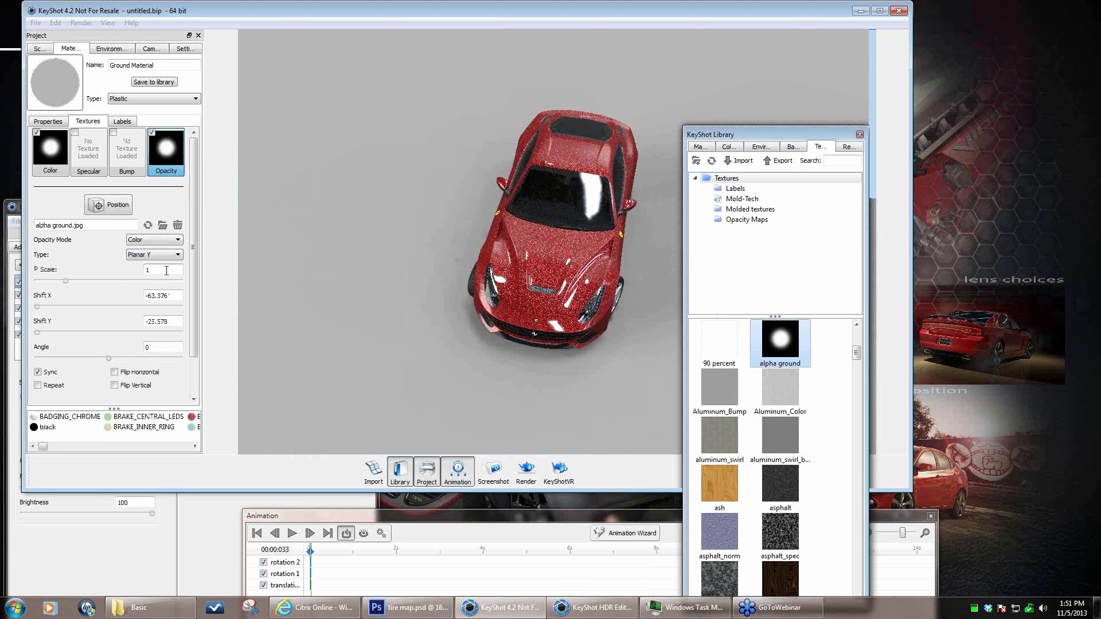
drag(165, 270, 133, 284)
text(500)
key(Return)
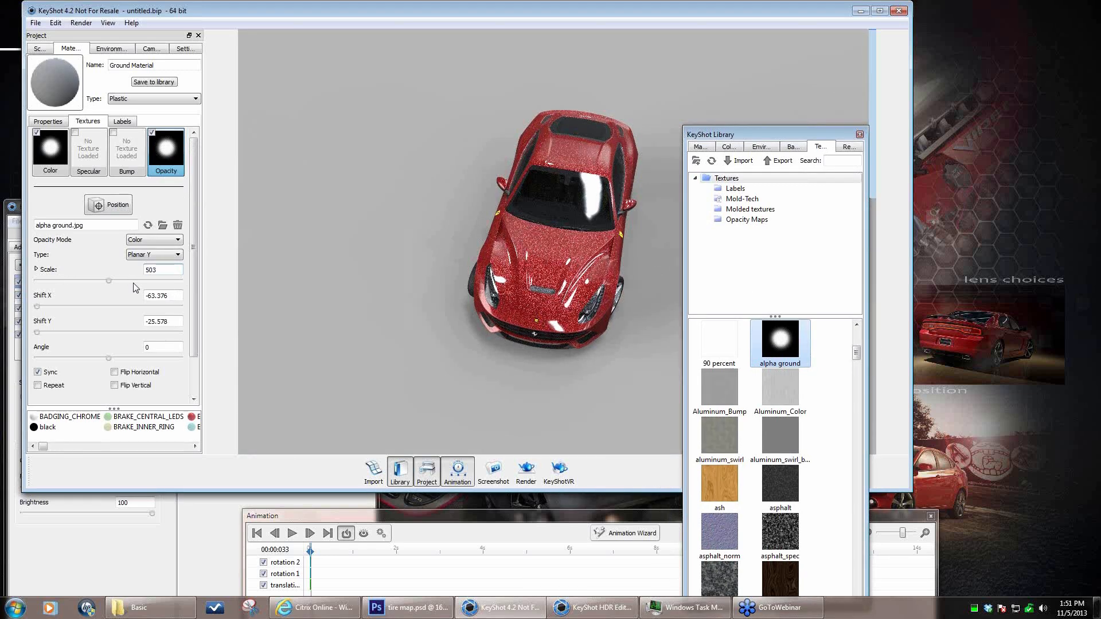
drag(164, 269, 45, 269)
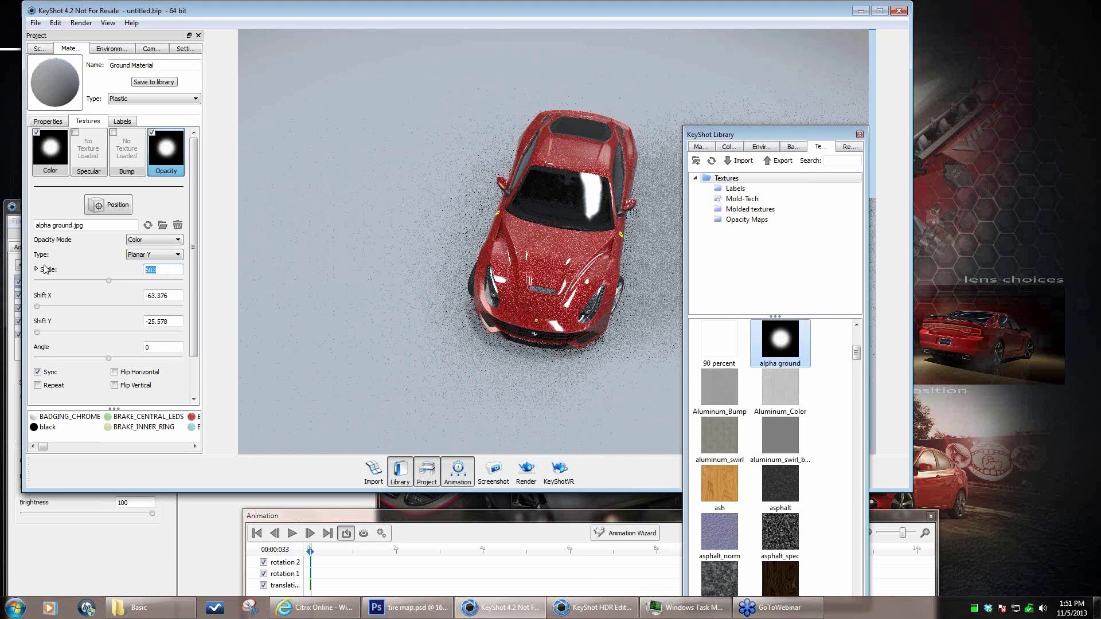
text(50)
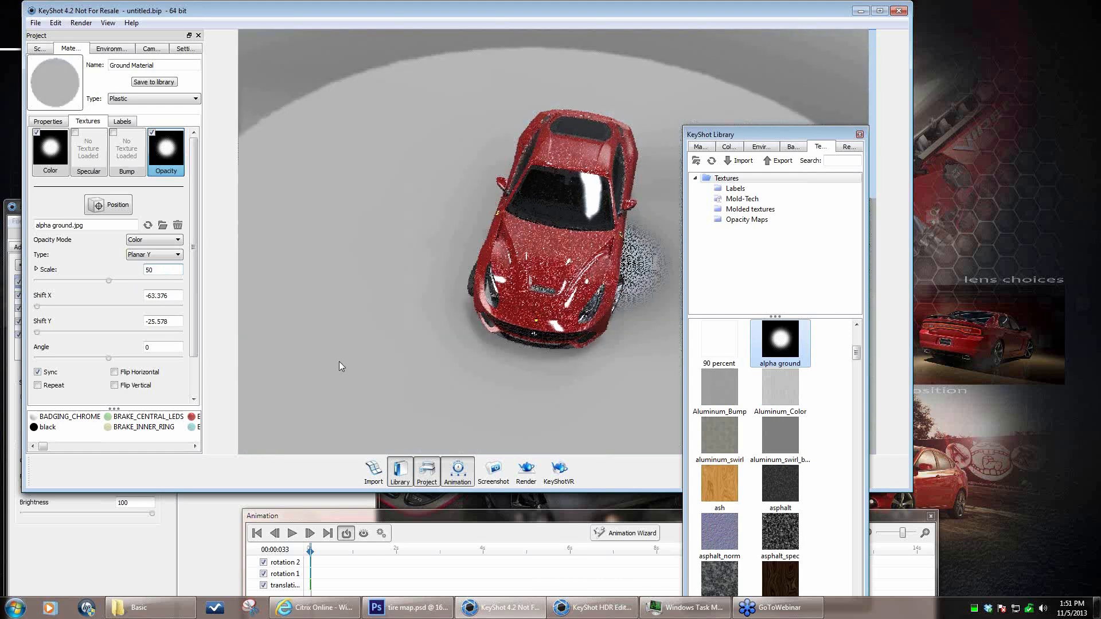
- Reposition the alpha ground opacity texture under the middle of the car, viewed from below, at about Shift X -6.497 and Shift Y -3.603
drag(583, 351, 576, 129)
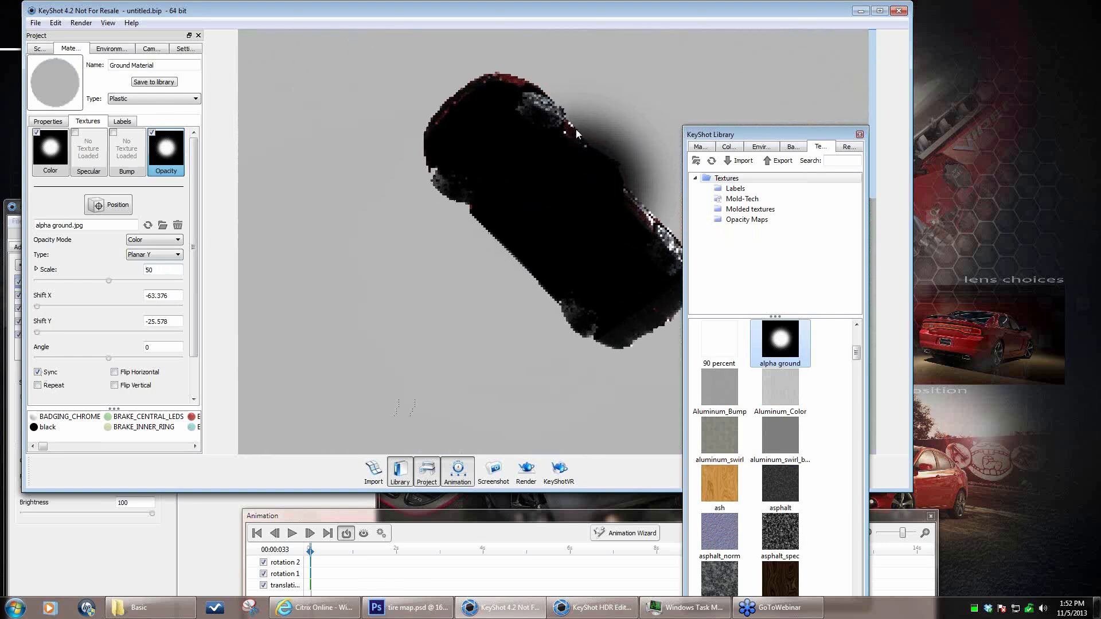
click(114, 201)
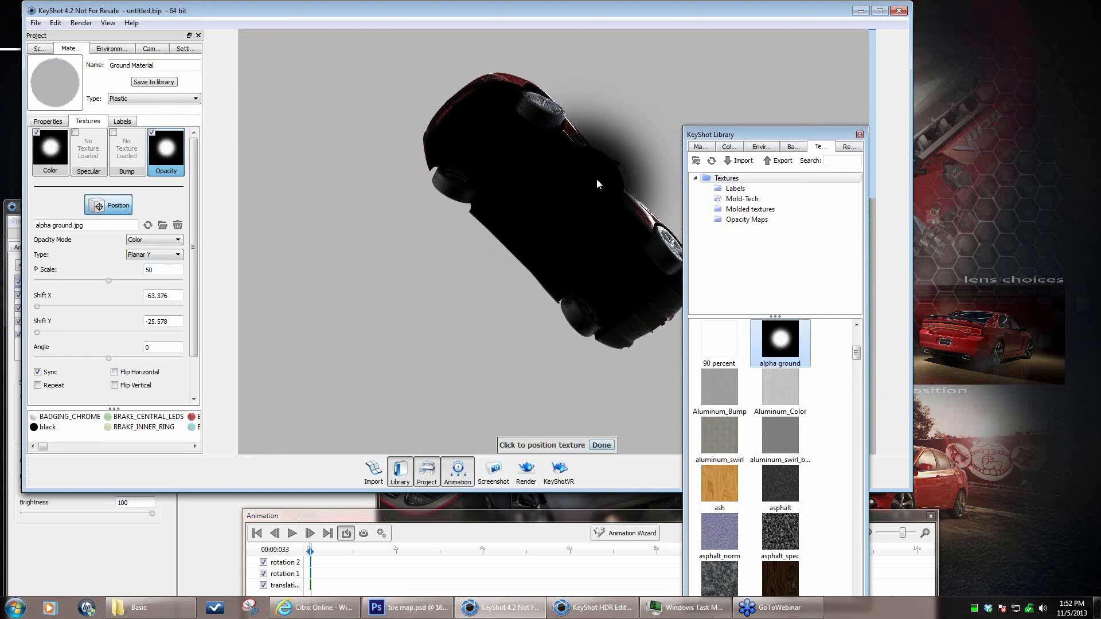
click(596, 179)
click(563, 230)
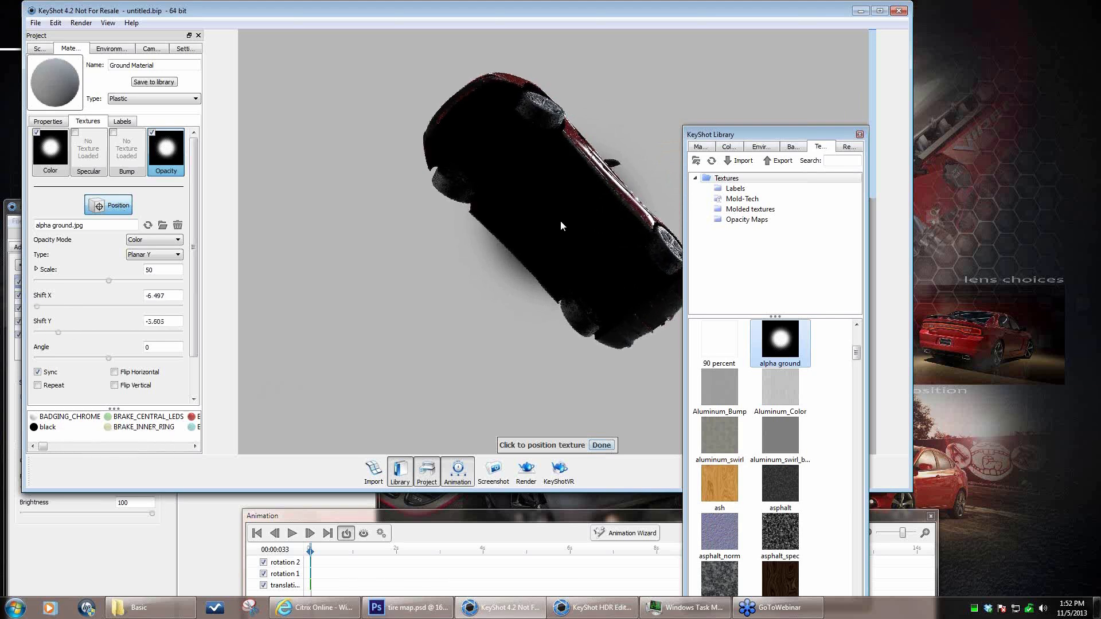
- Turn off syncing for the ground's alpha opacity texture and set that texture's scale to 100
click(38, 372)
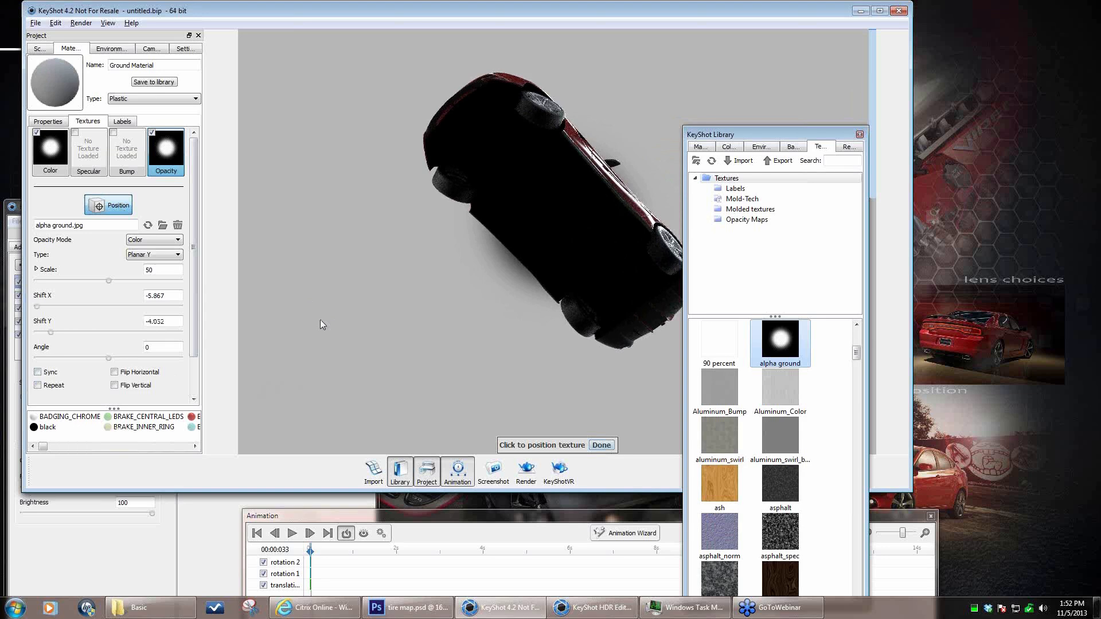
drag(432, 334, 556, 351)
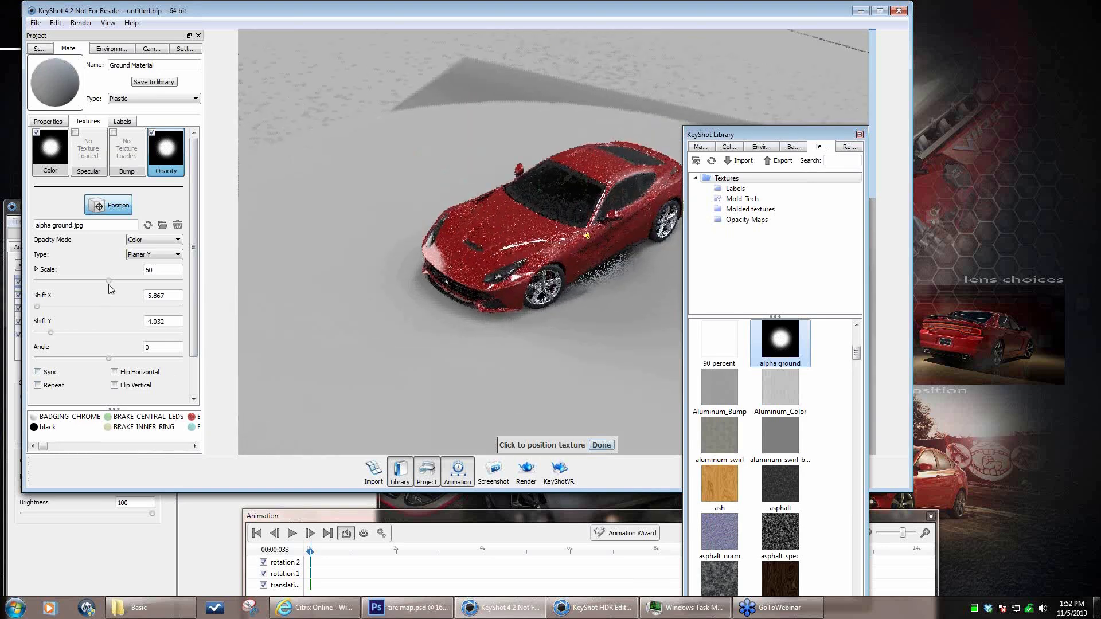
drag(110, 281, 203, 284)
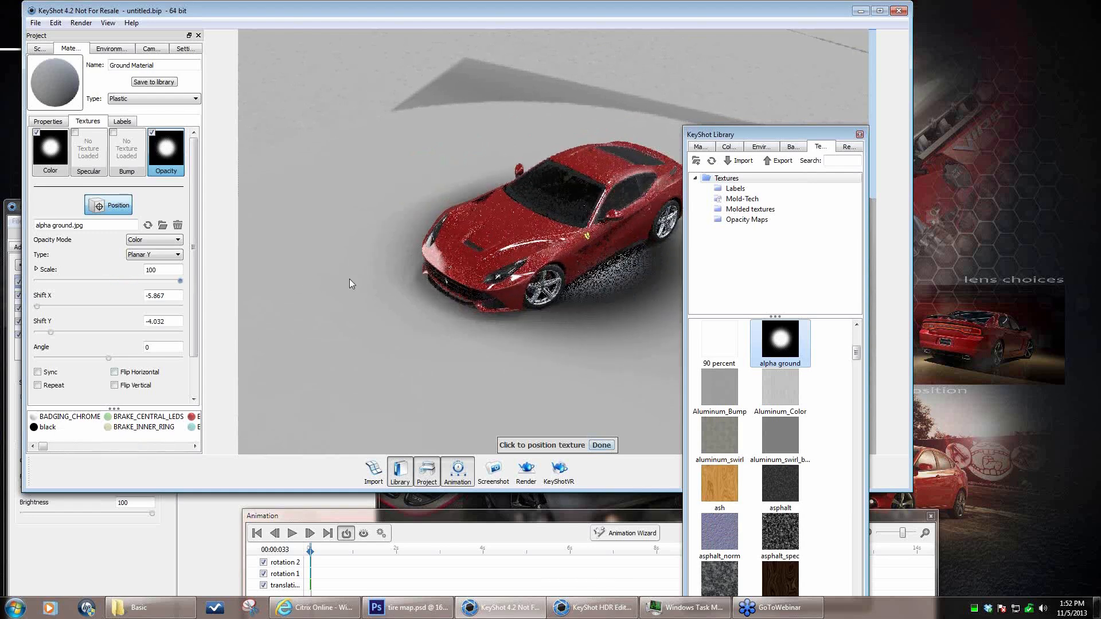
- Replace the ground material's color texture with the hockey-ice texture from the KeyShot Library
click(45, 154)
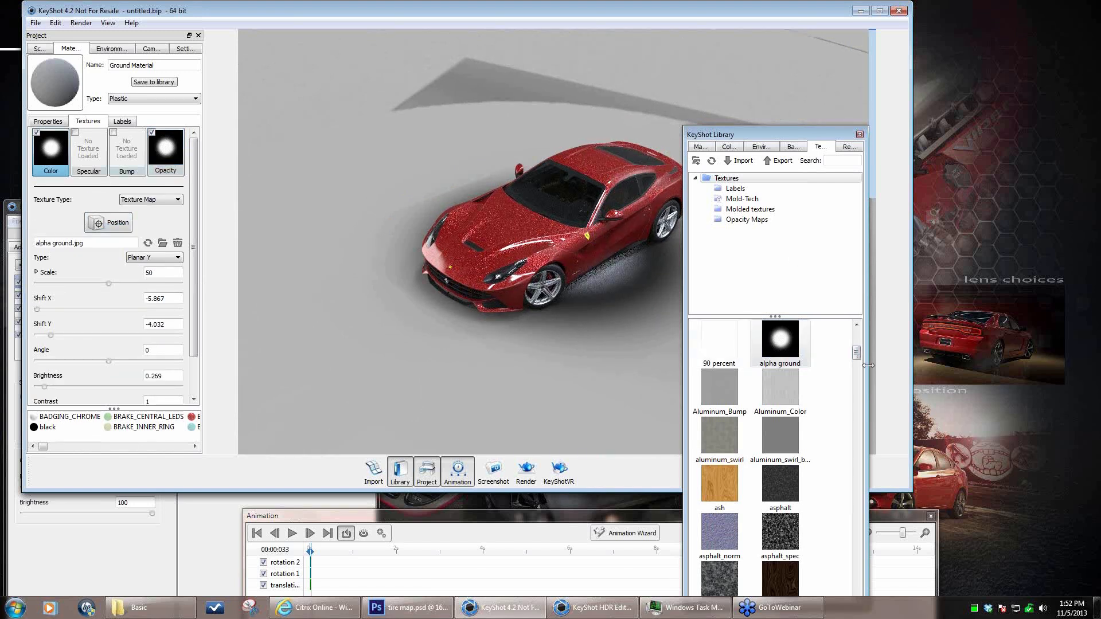
mouse_move(858, 358)
mouse_down()
mouse_move(858, 346)
mouse_move(886, 475)
mouse_up()
drag(721, 456, 59, 146)
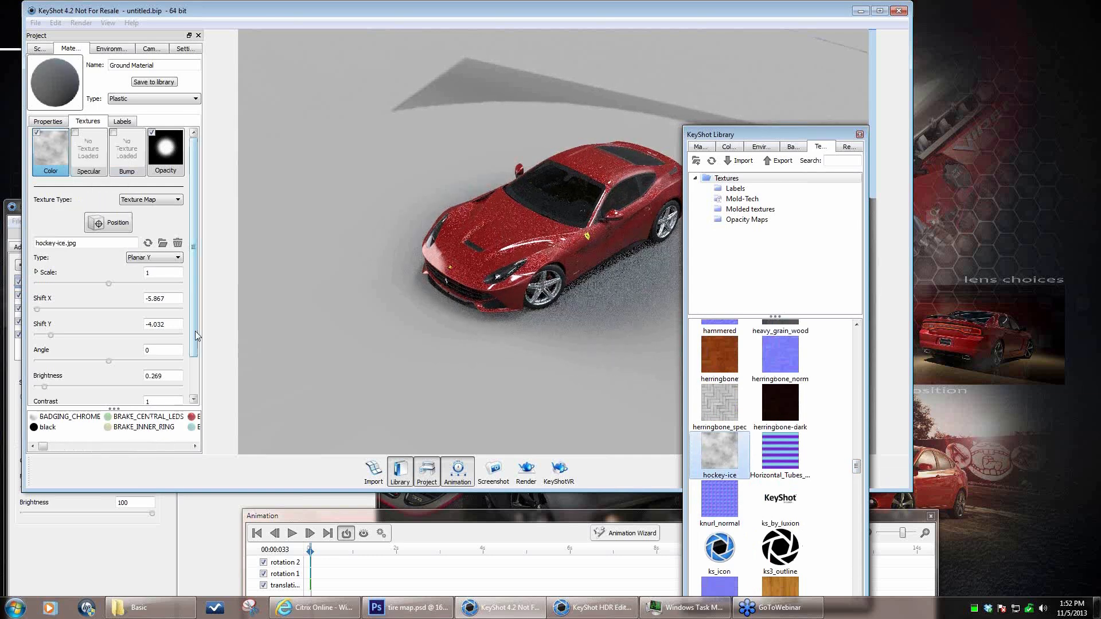
- Set the hockey-ice color texture's scale to 50 and check the ground around the car with the library window moved out of the way
mouse_move(195, 332)
mouse_down()
mouse_move(196, 378)
mouse_move(197, 328)
mouse_up()
drag(158, 273, 95, 269)
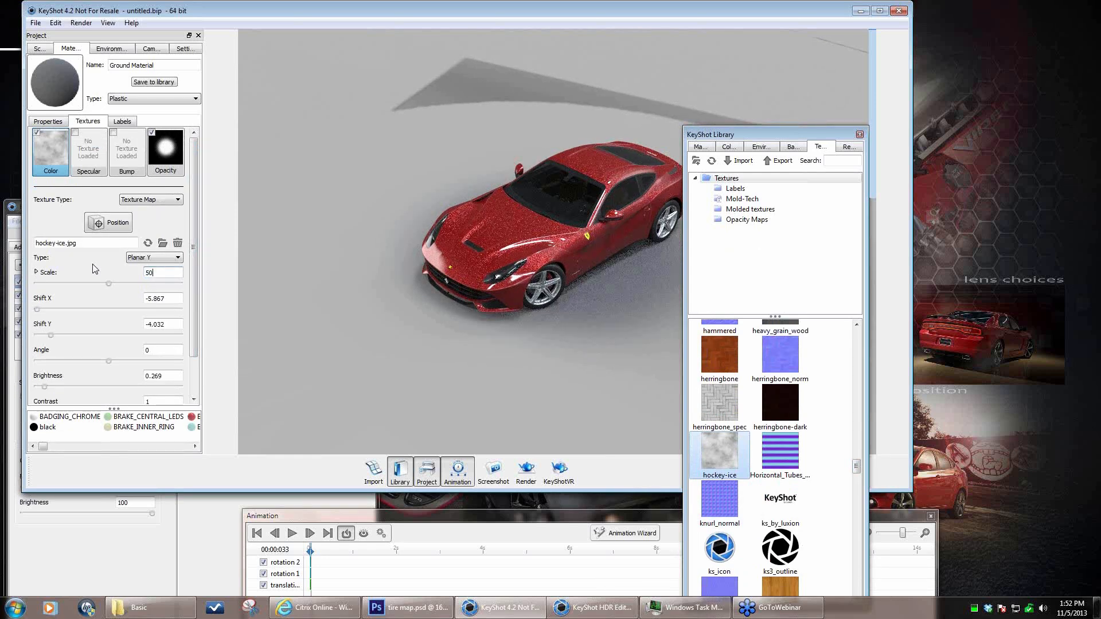
text(50)
key(Return)
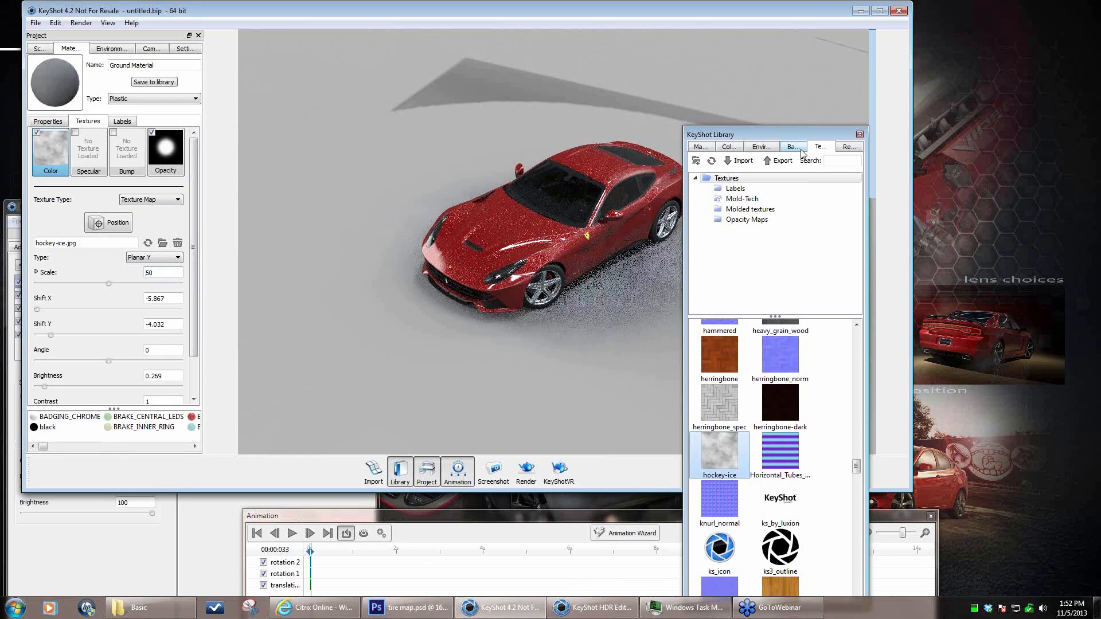
drag(803, 136, 997, 288)
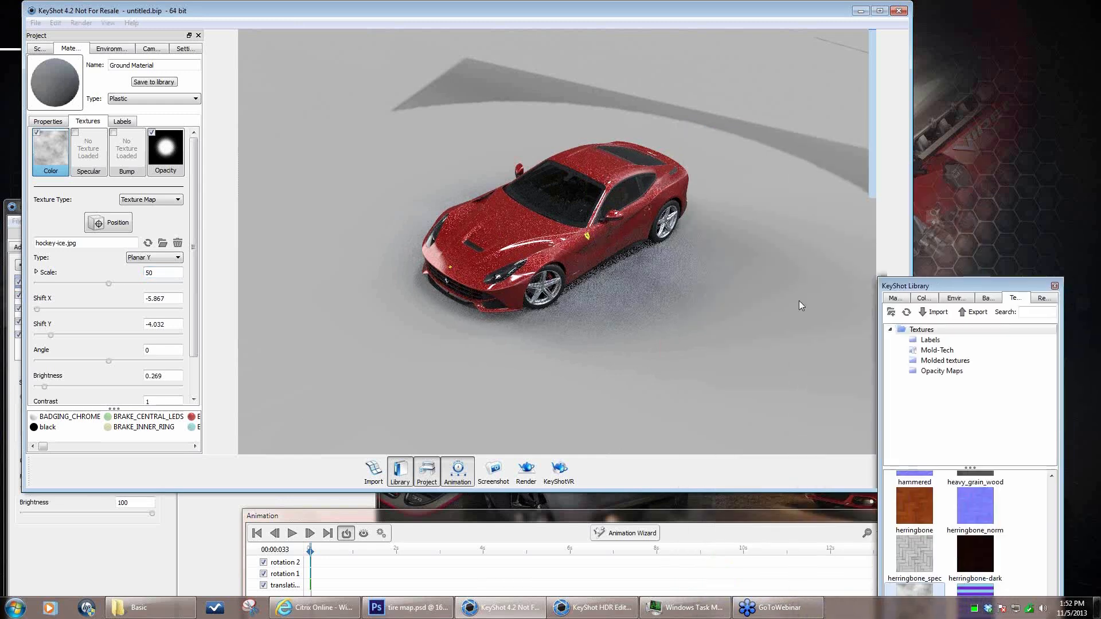
drag(699, 310, 540, 287)
scroll(540, 287, down, 3)
scroll(642, 314, up, 5)
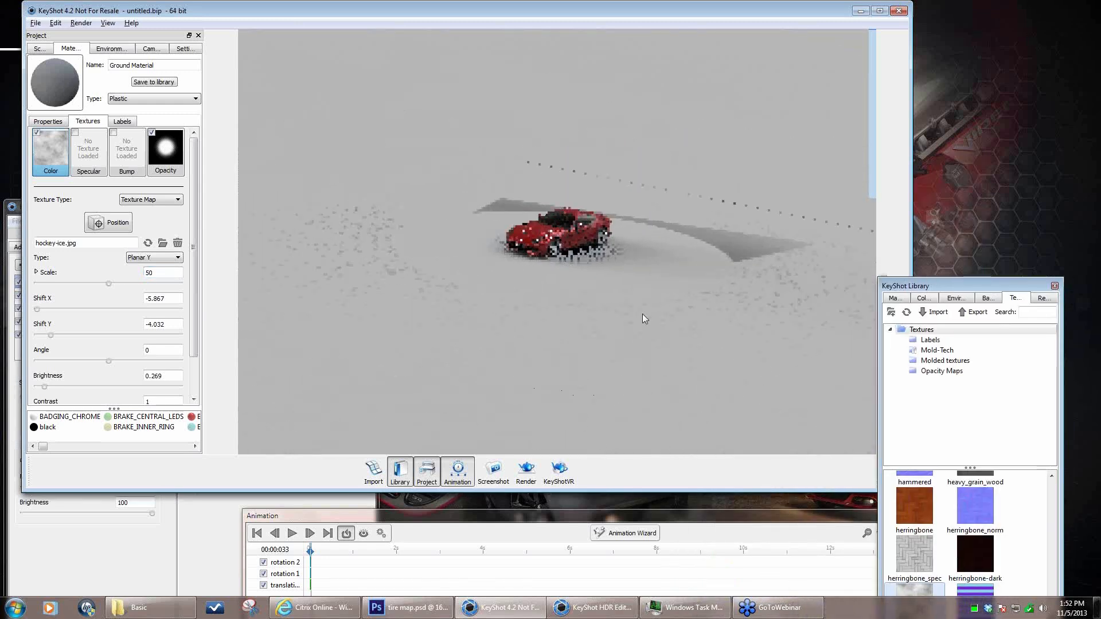
- Try scaling the ground material's opacity map up to 200 and back down to 108.8
click(166, 150)
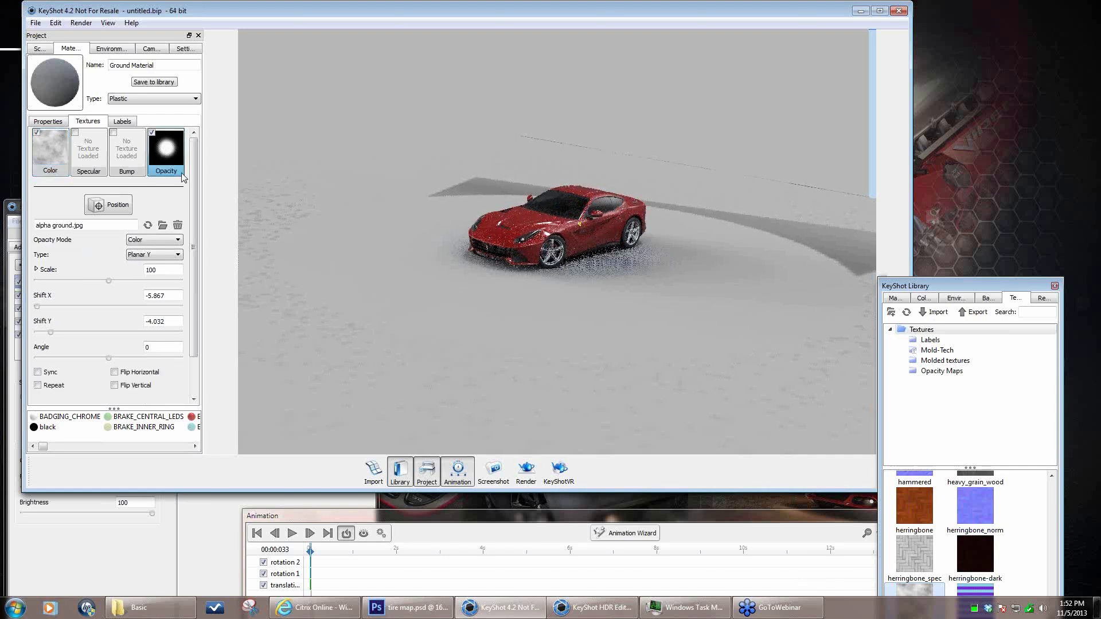
scroll(193, 295, down, 3)
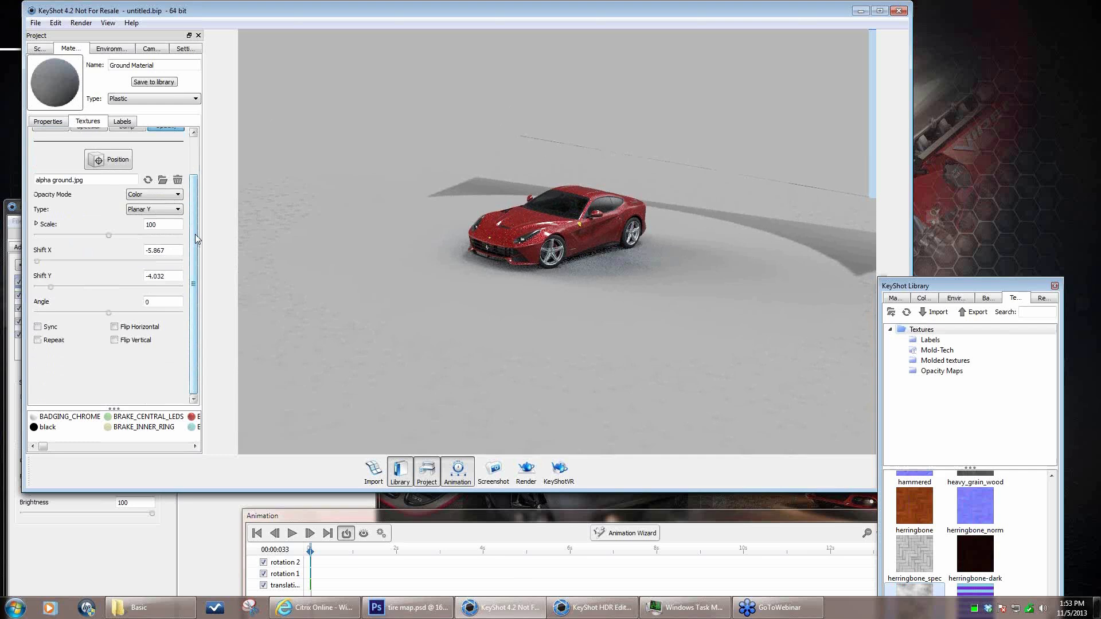
scroll(195, 241, up, 2)
drag(109, 262, 280, 284)
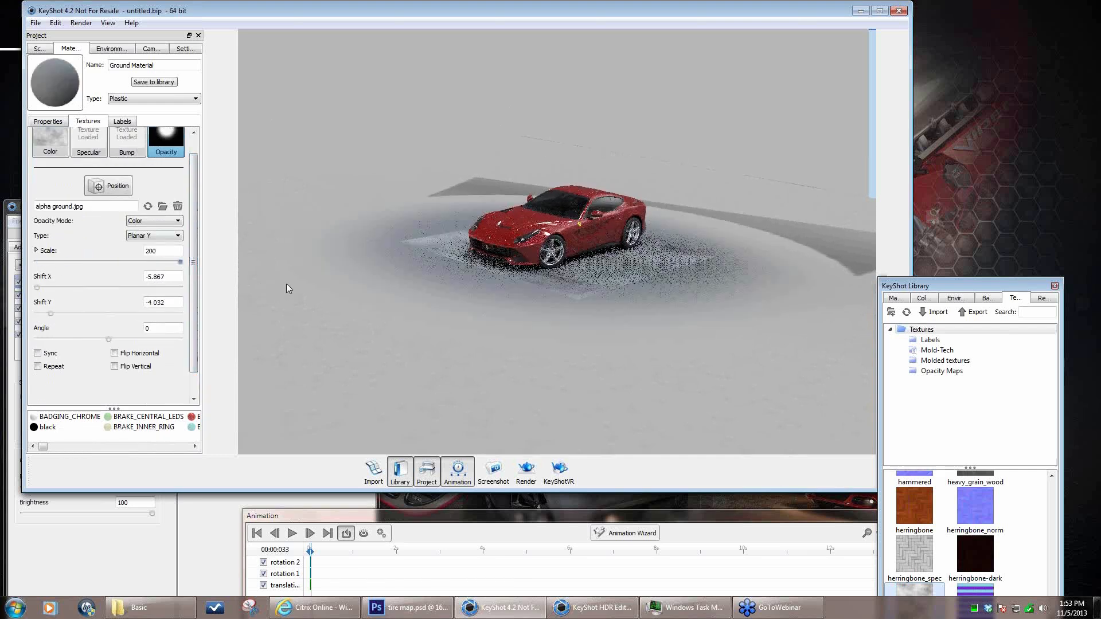
drag(180, 263, 116, 263)
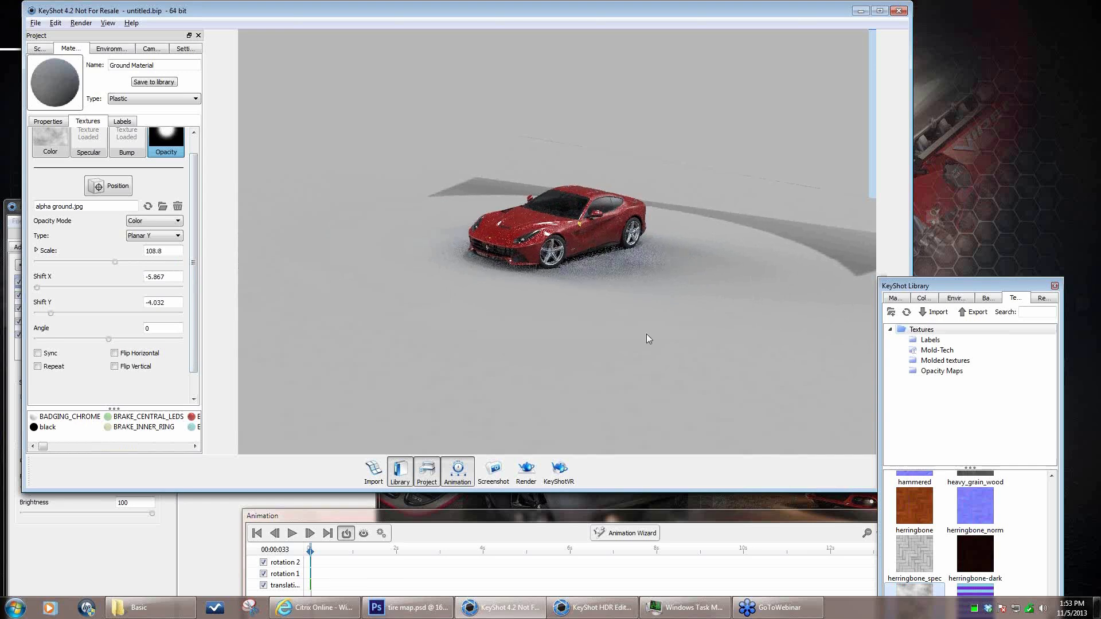
drag(646, 334, 650, 336)
alt+right_drag(651, 336, 618, 332)
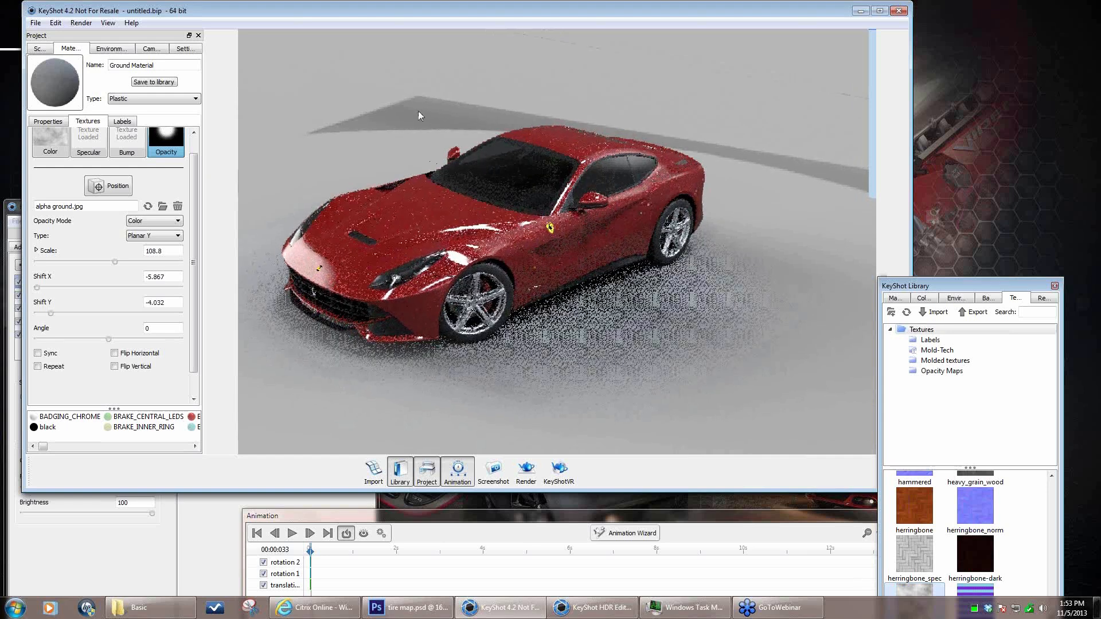
- Delete the existing ground plane from the scene's models
click(60, 138)
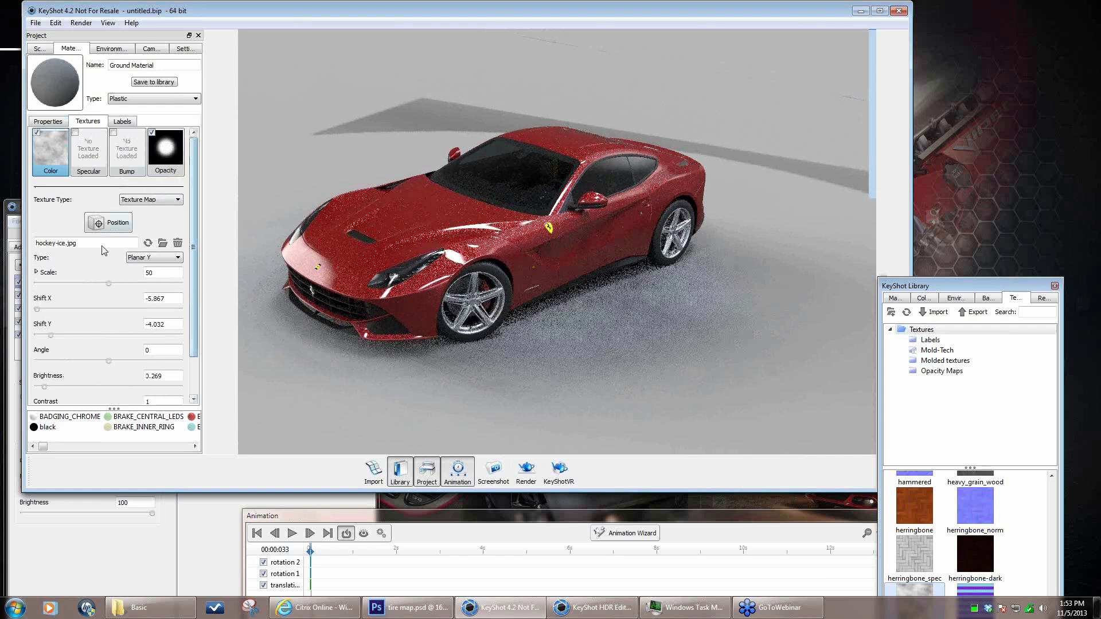
click(39, 49)
click(72, 113)
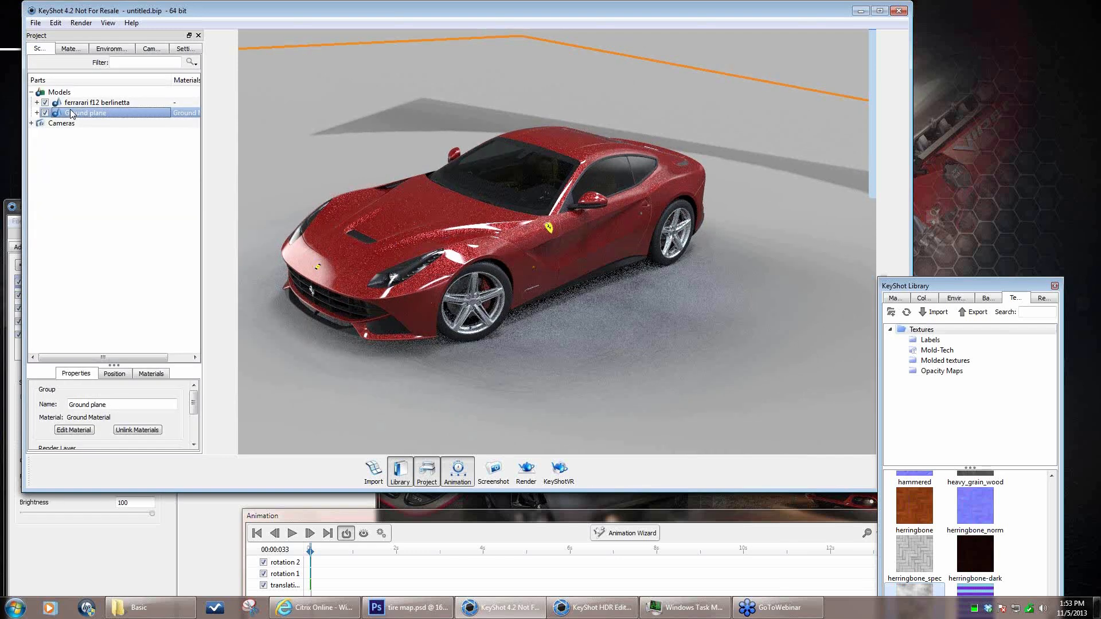
key(Delete)
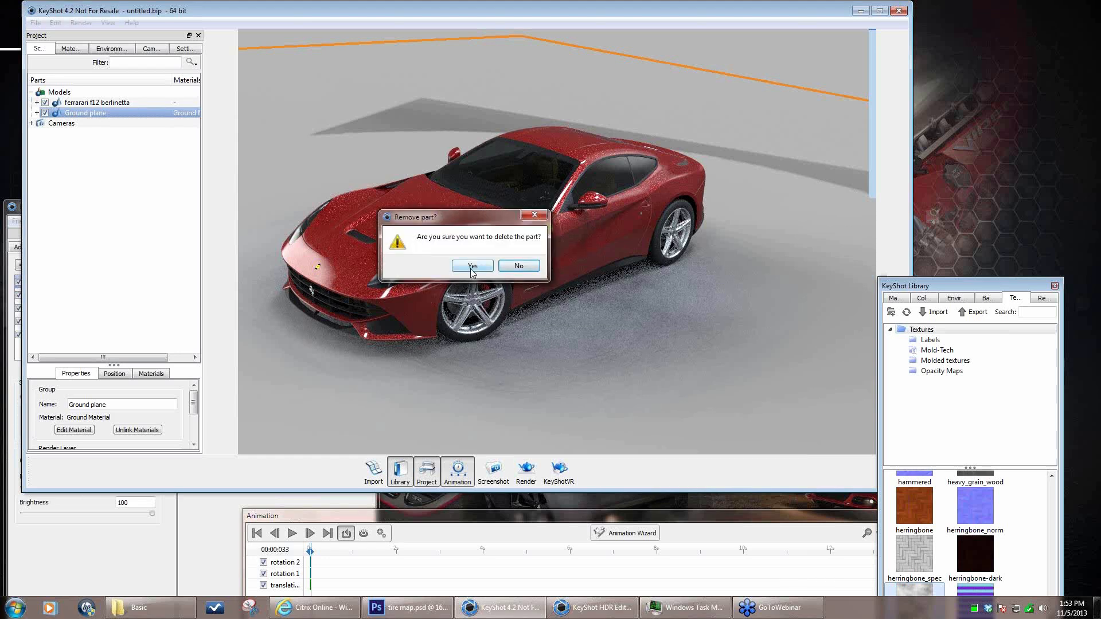
click(472, 267)
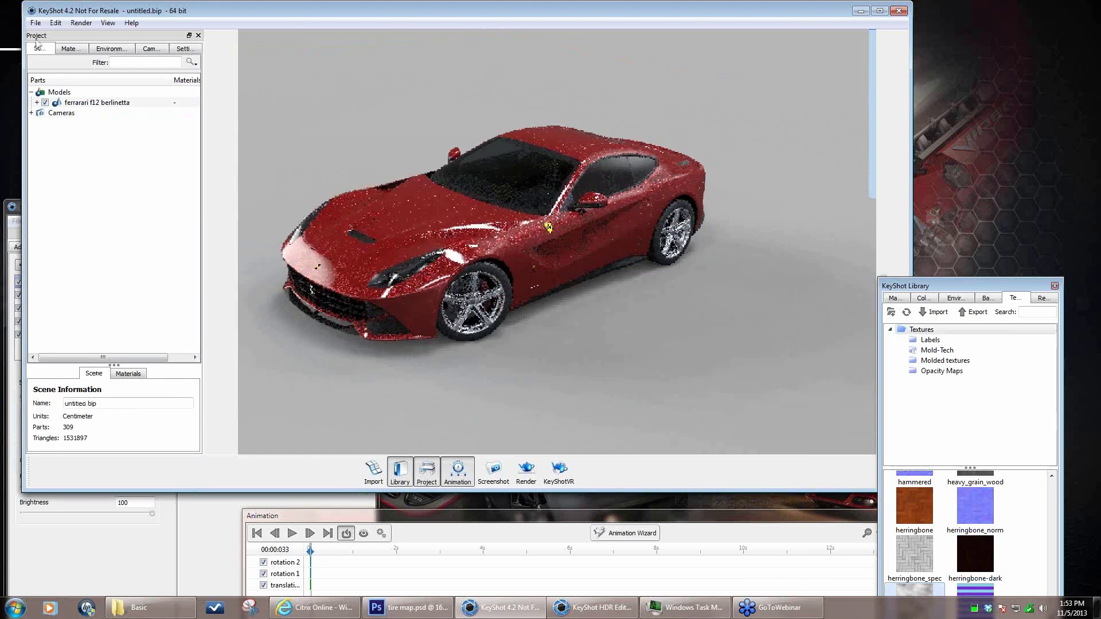
- Add a new ground plane to the scene and select it in the model list
click(56, 23)
click(89, 56)
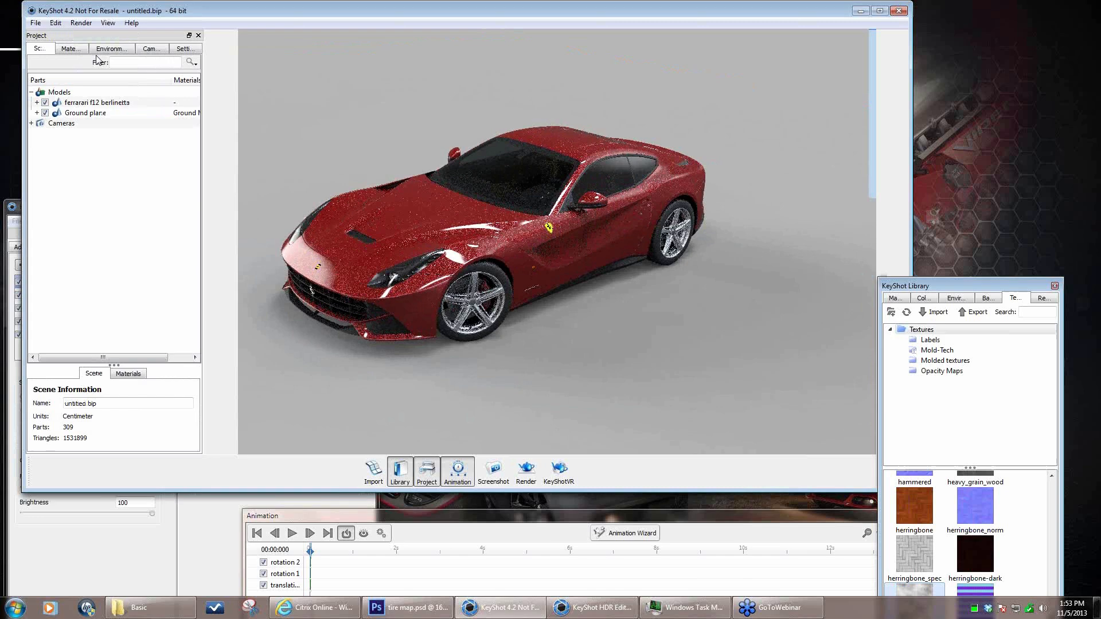
click(86, 113)
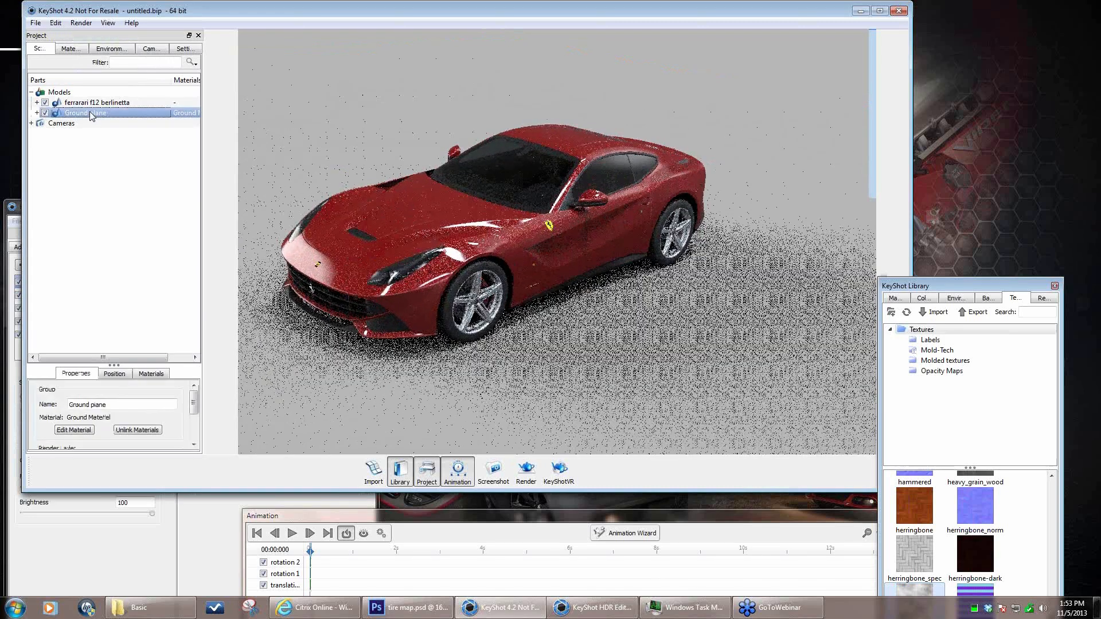
- Change the new ground plane's material type to Metal and set its roughness to about 0.098
click(74, 430)
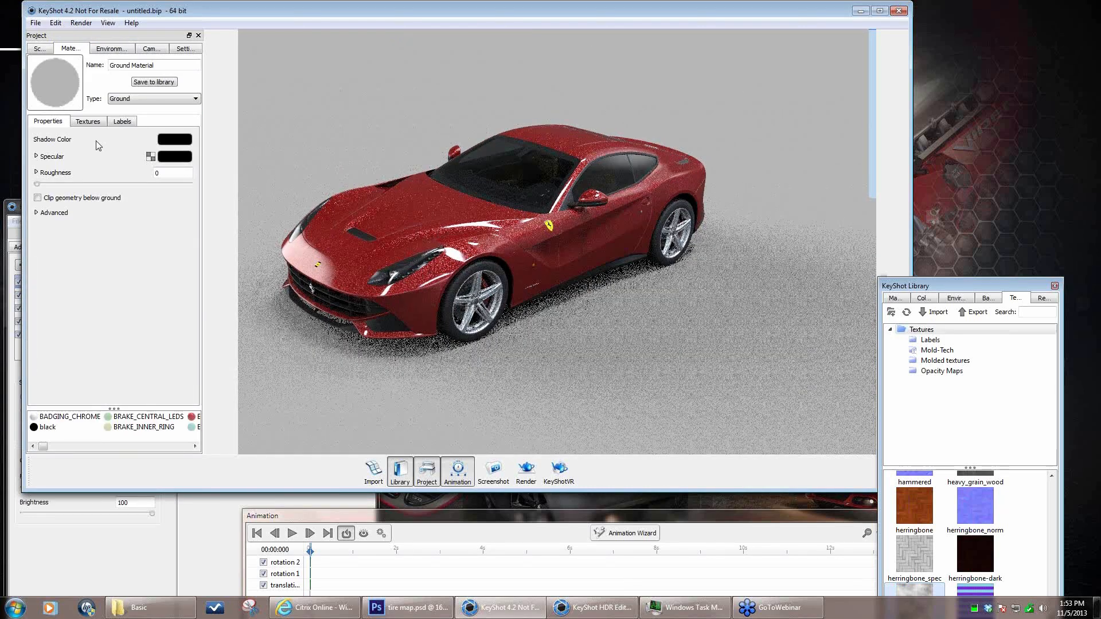
click(152, 98)
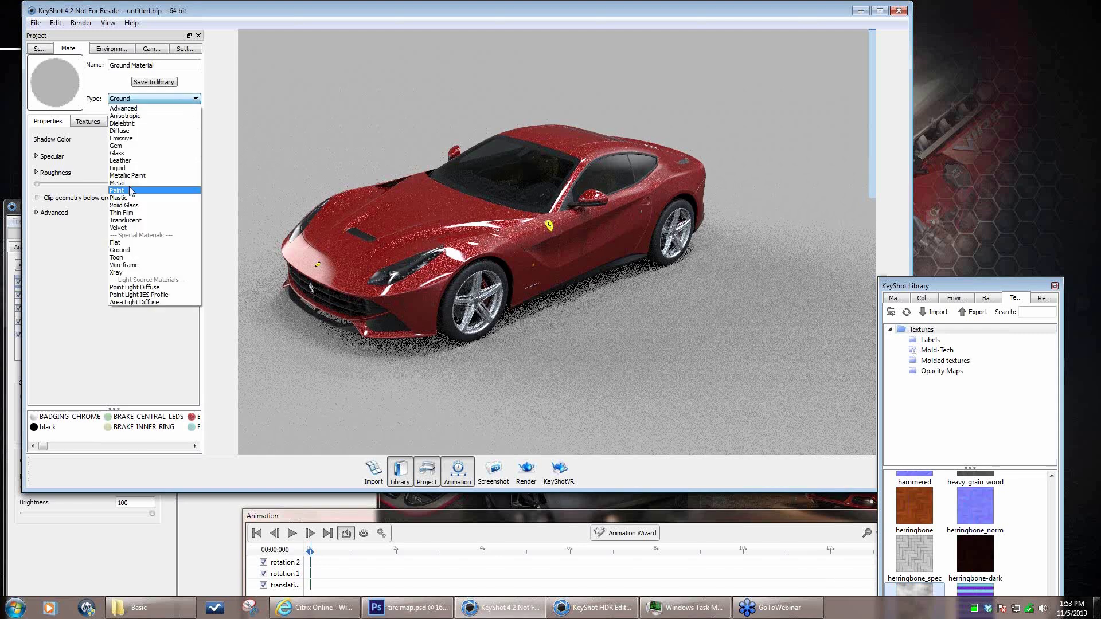
click(123, 183)
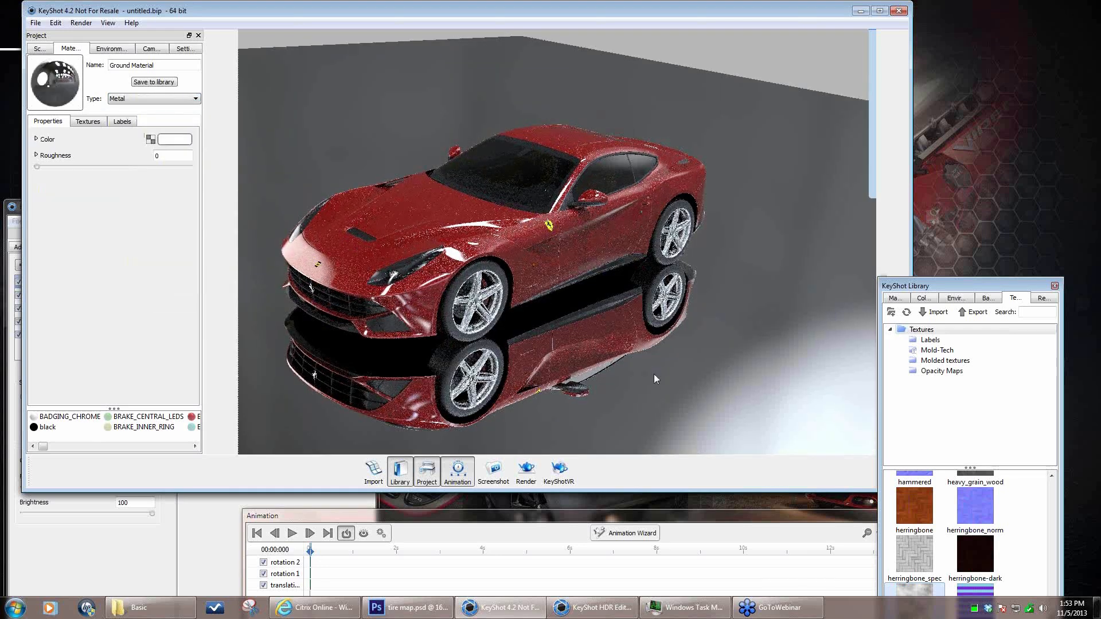
drag(654, 374, 683, 357)
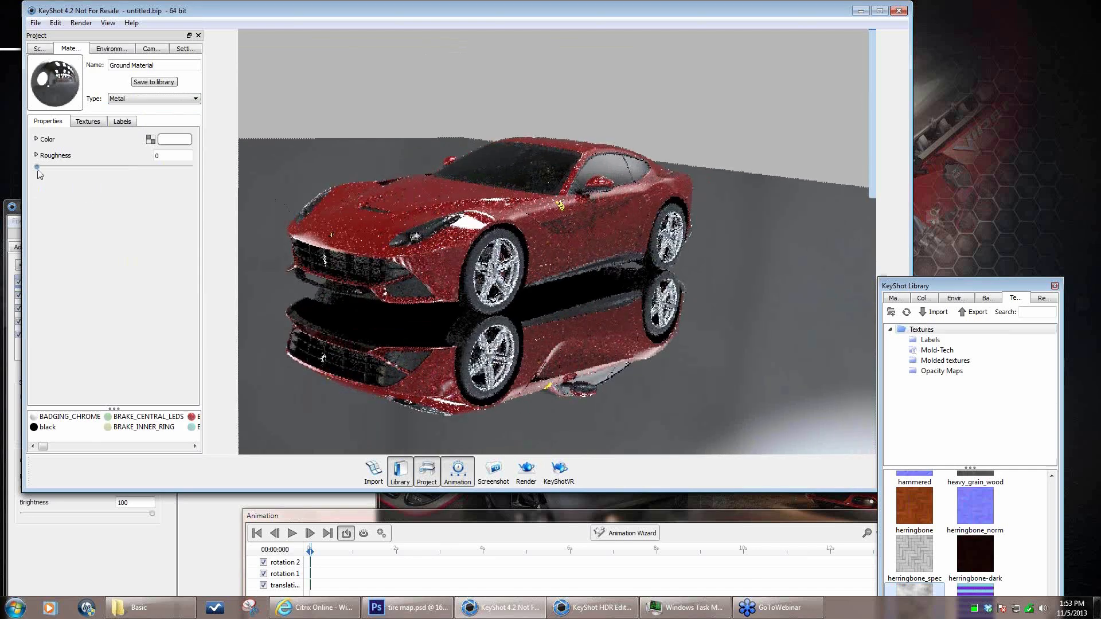
drag(37, 167, 48, 167)
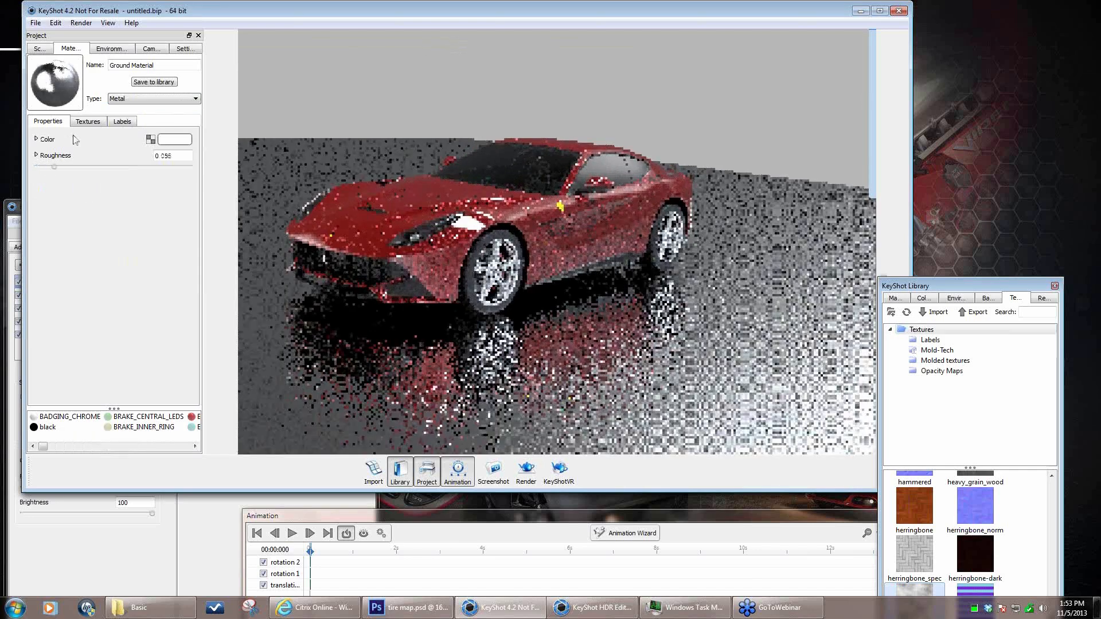
- Apply the alpha ground texture from the library as the ground material's opacity map
click(89, 121)
click(148, 154)
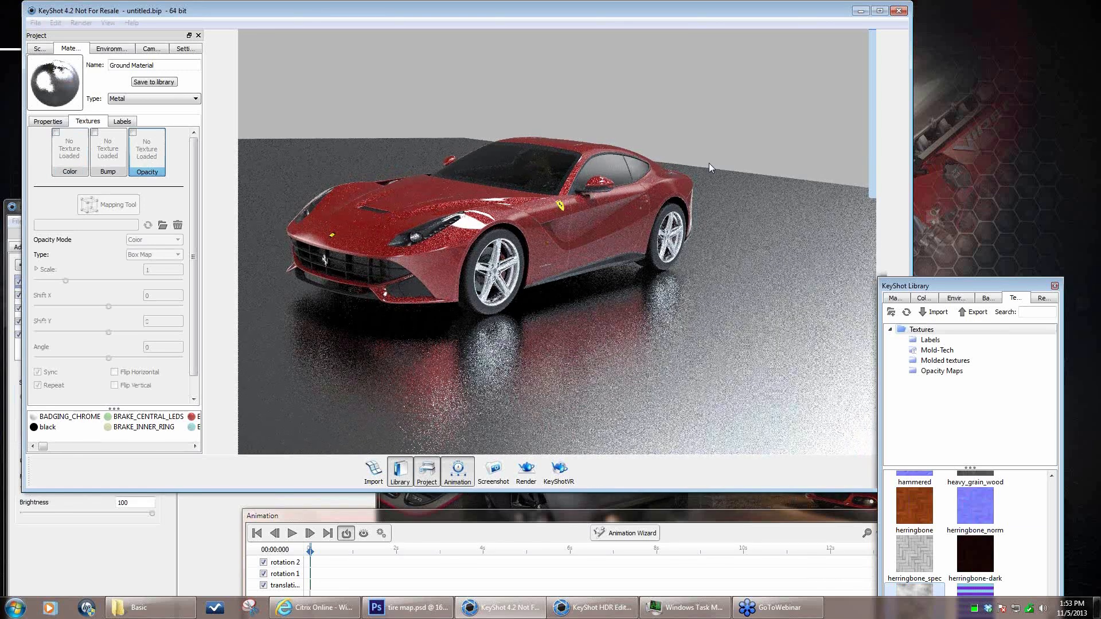
drag(925, 285, 712, 175)
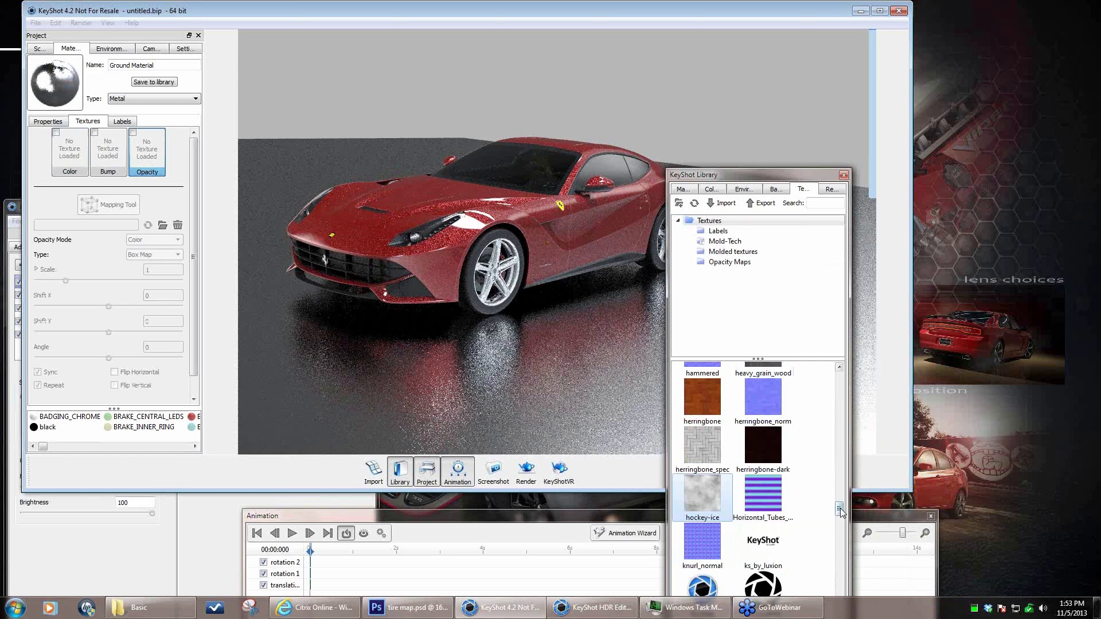
drag(839, 509, 850, 365)
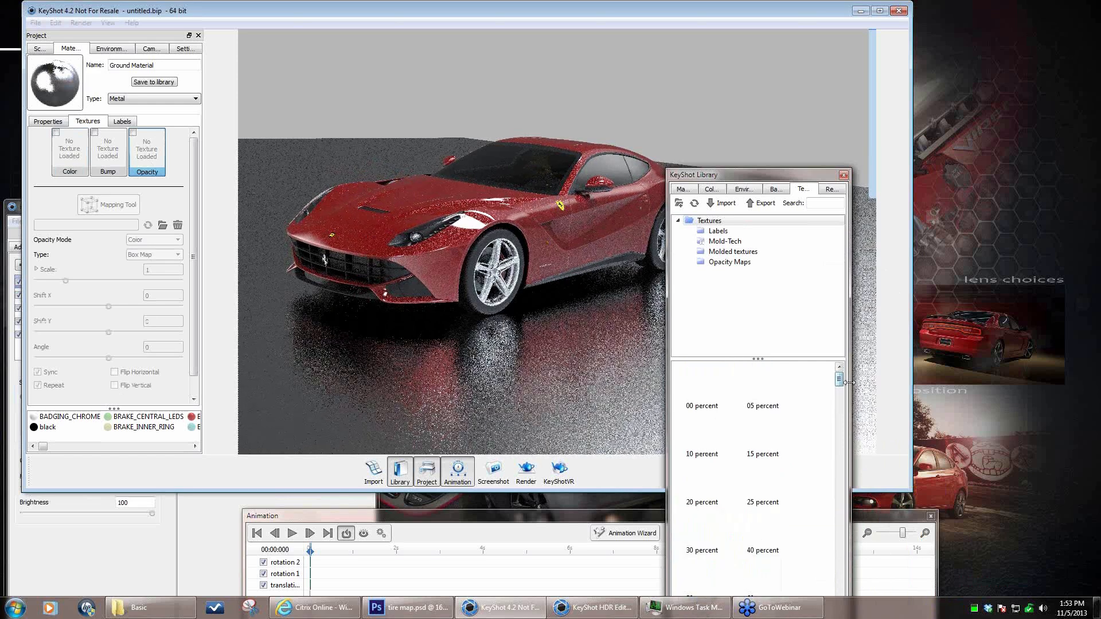
scroll(769, 430, down, 5)
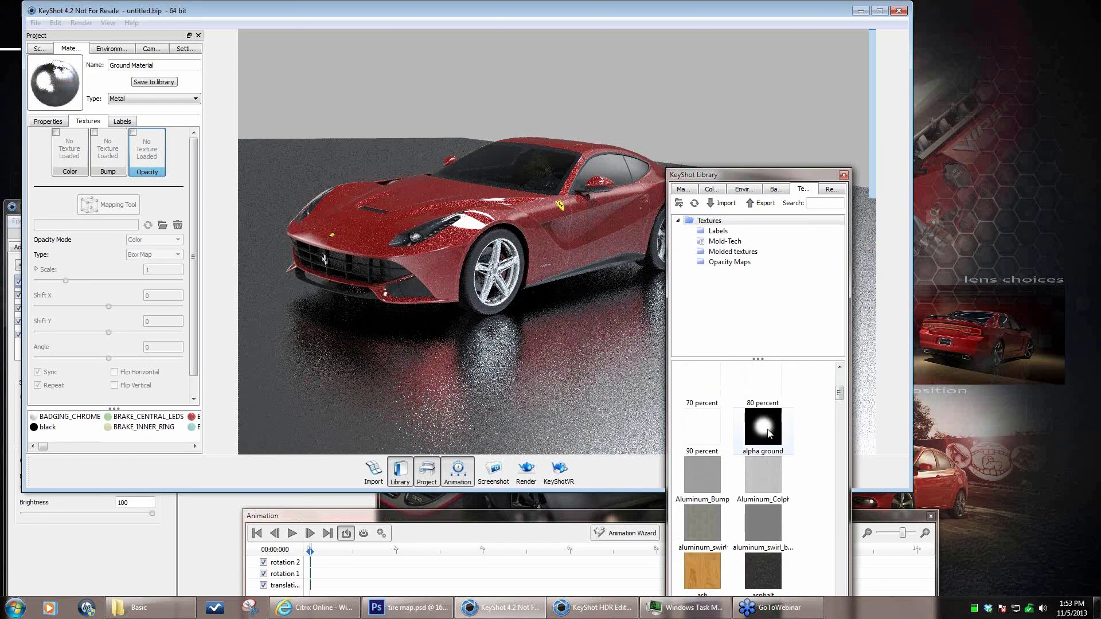
drag(769, 433, 149, 169)
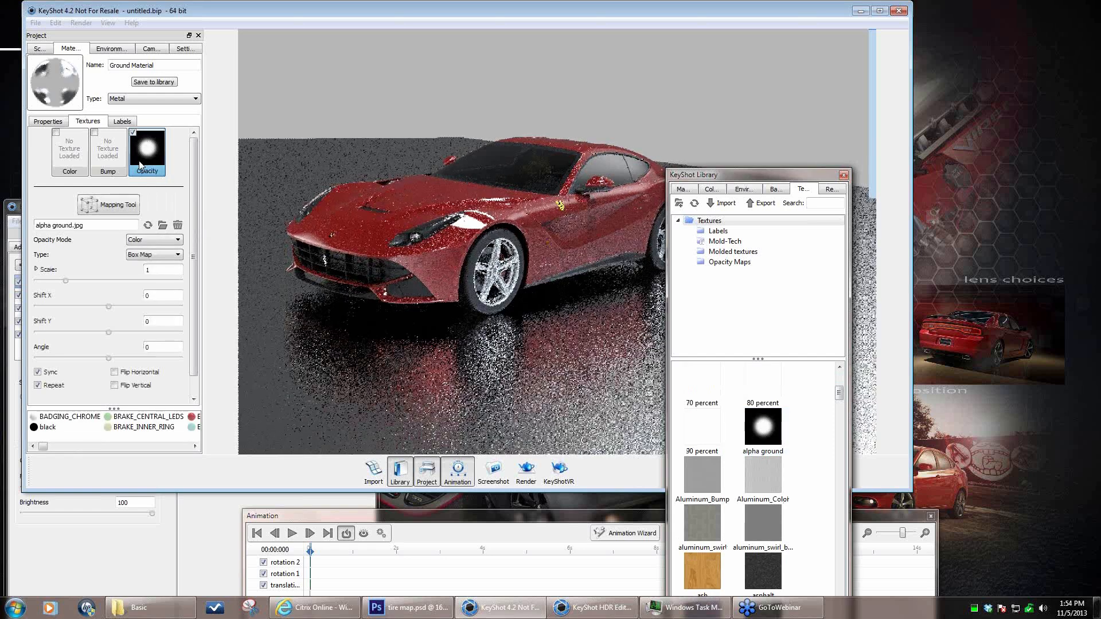
- Turn off Sync and Repeat for the opacity map and set its mapping type to Planar Y
click(37, 373)
click(37, 385)
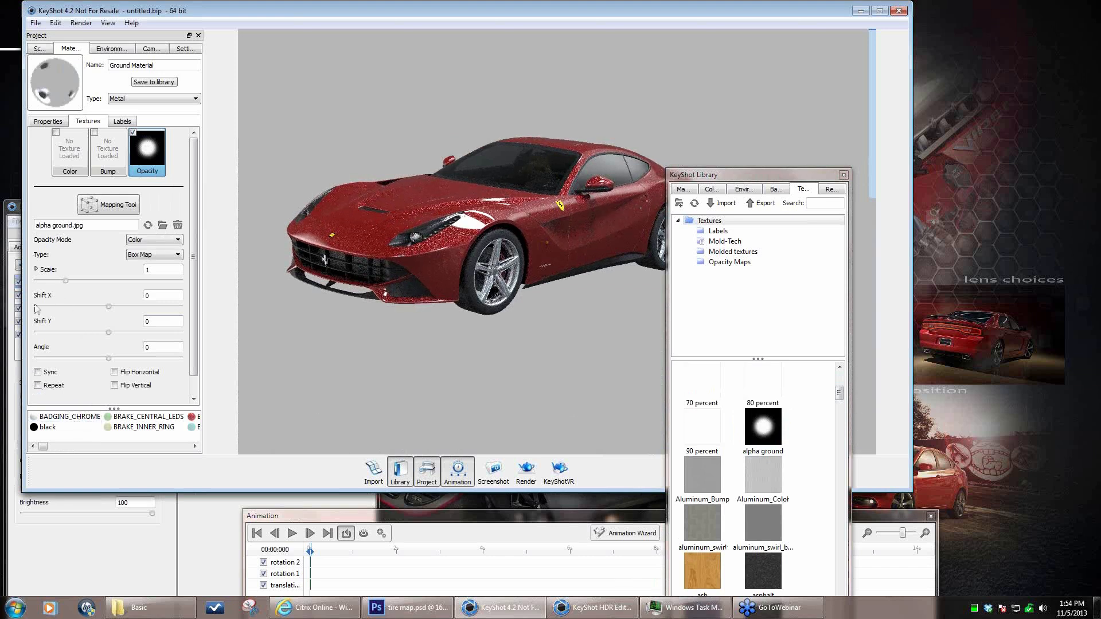
click(178, 255)
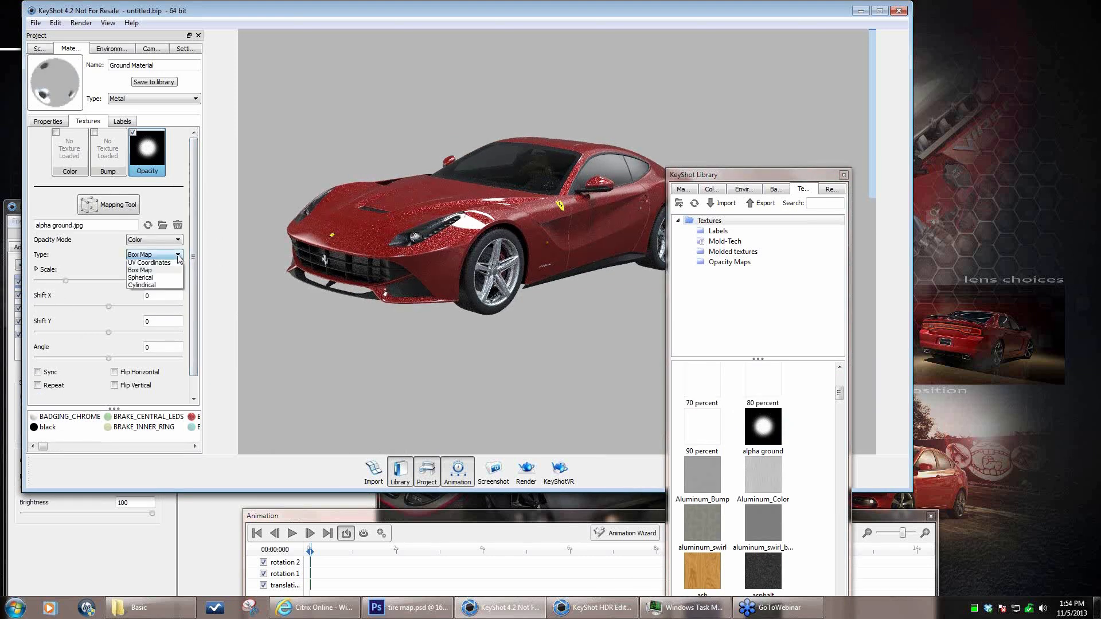
click(160, 273)
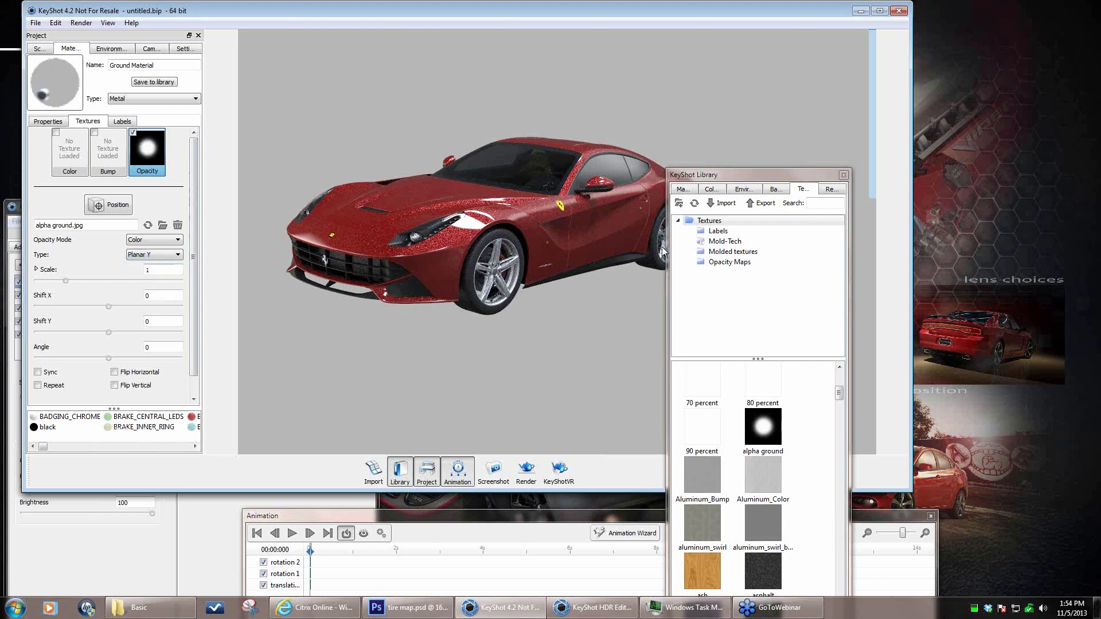
- Try the opacity map at scales of 60 and 80, checking the ground fade from beneath the car
drag(501, 380, 508, 224)
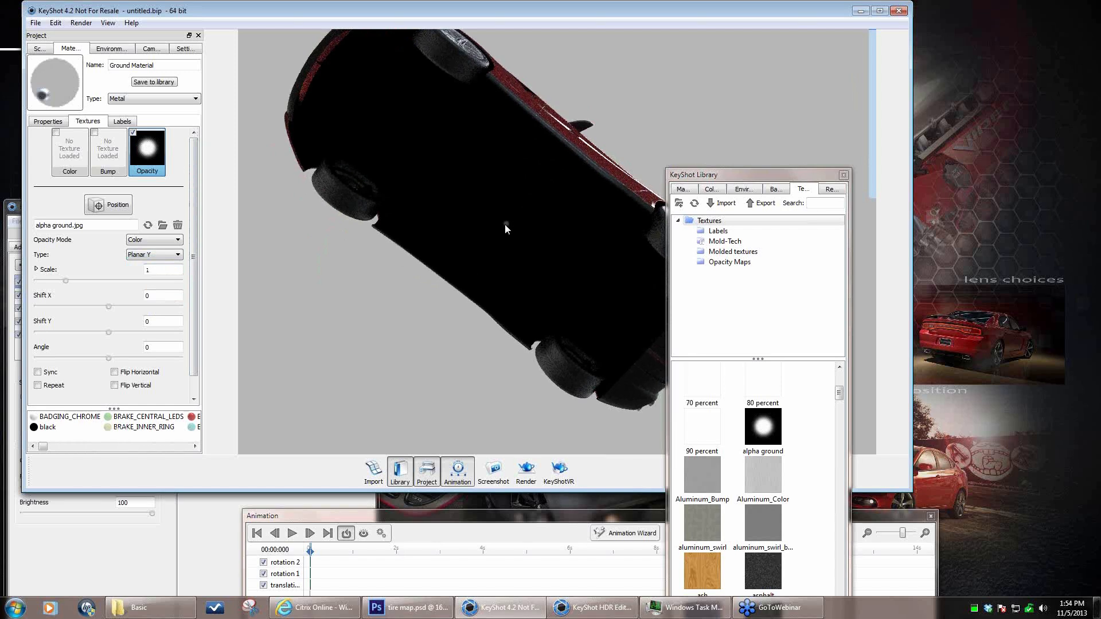
drag(65, 281, 296, 293)
drag(171, 271, 20, 276)
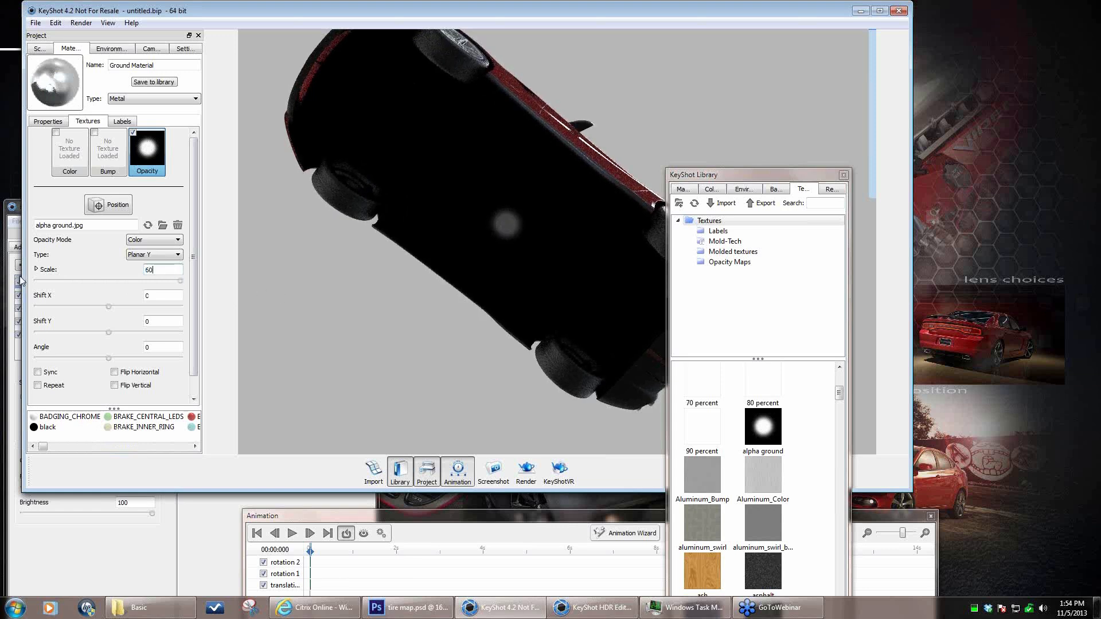
text(60)
key(Return)
drag(157, 265, 33, 271)
text(80)
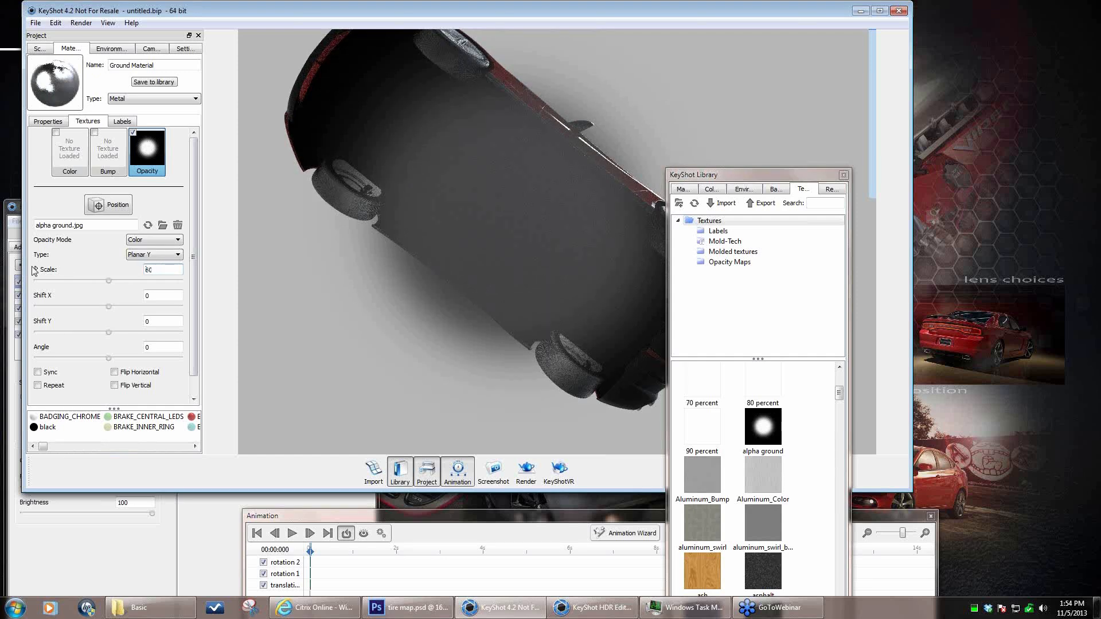
key(Return)
- Bring the view back above the car and set the opacity map's scale to 100
drag(496, 218, 519, 391)
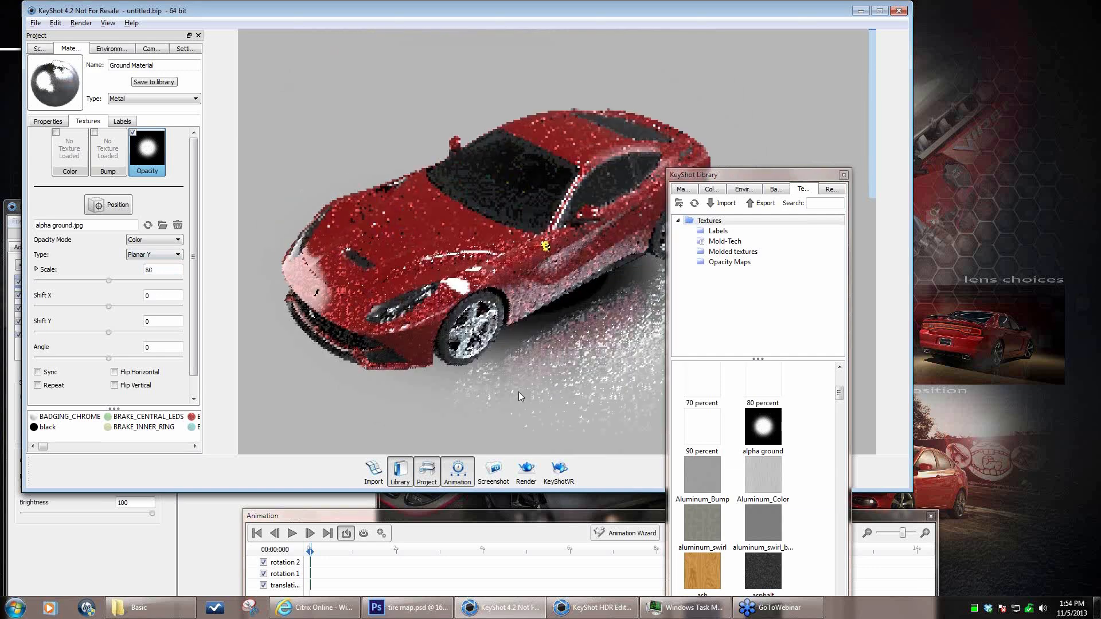
drag(157, 270, 73, 273)
text(100)
key(Return)
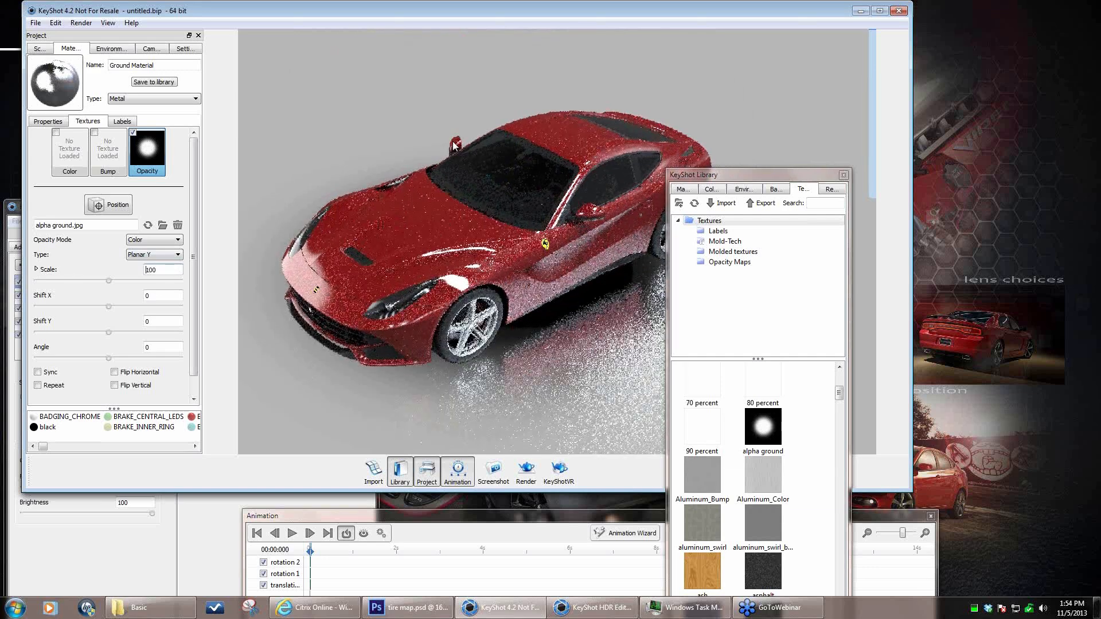
- Set the environment's background color to black by lowering its HSV value to 0%
drag(795, 182, 783, 305)
click(116, 49)
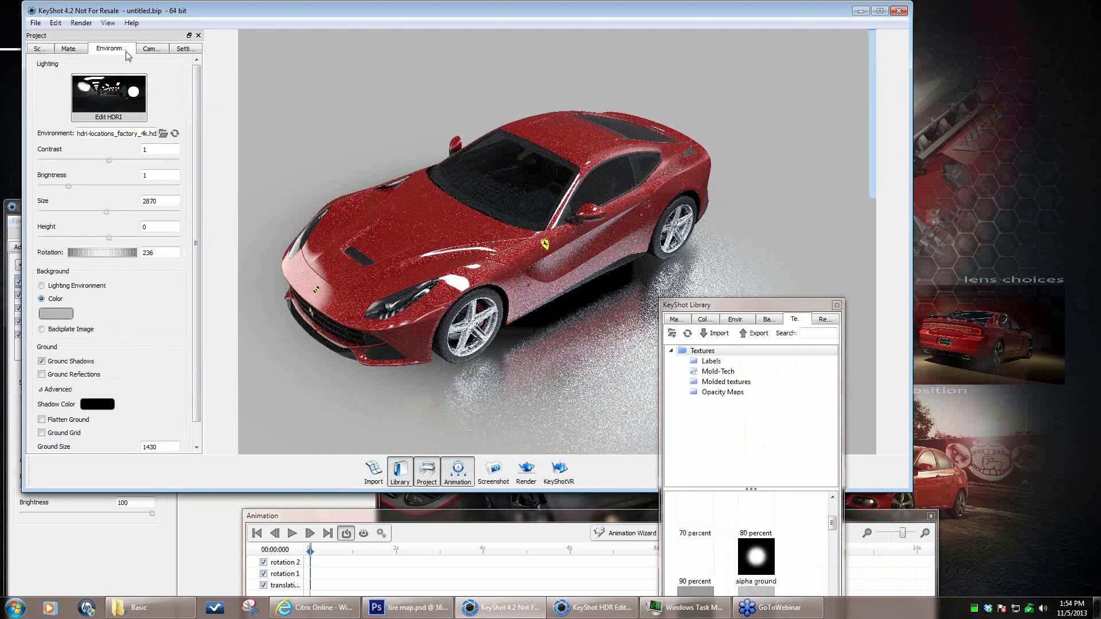
click(56, 314)
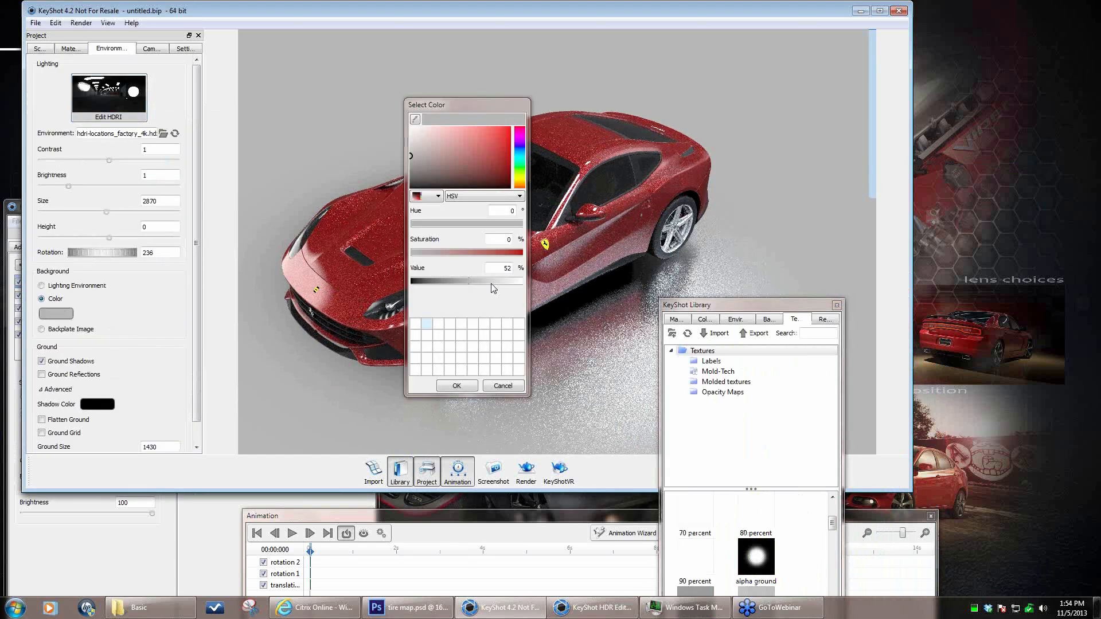
drag(475, 283, 409, 283)
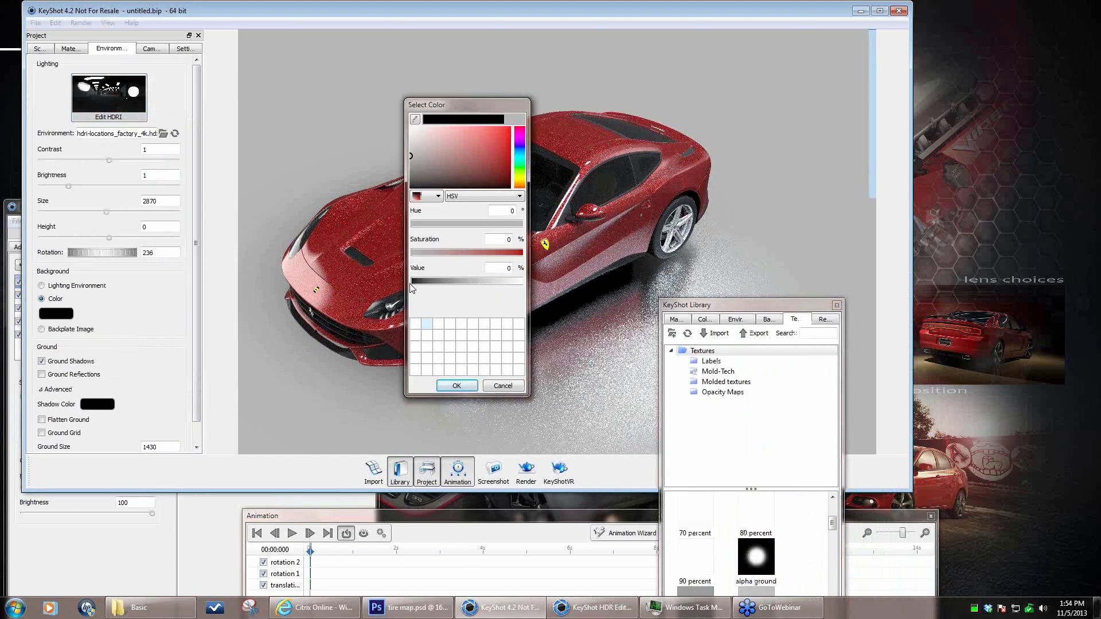
click(457, 386)
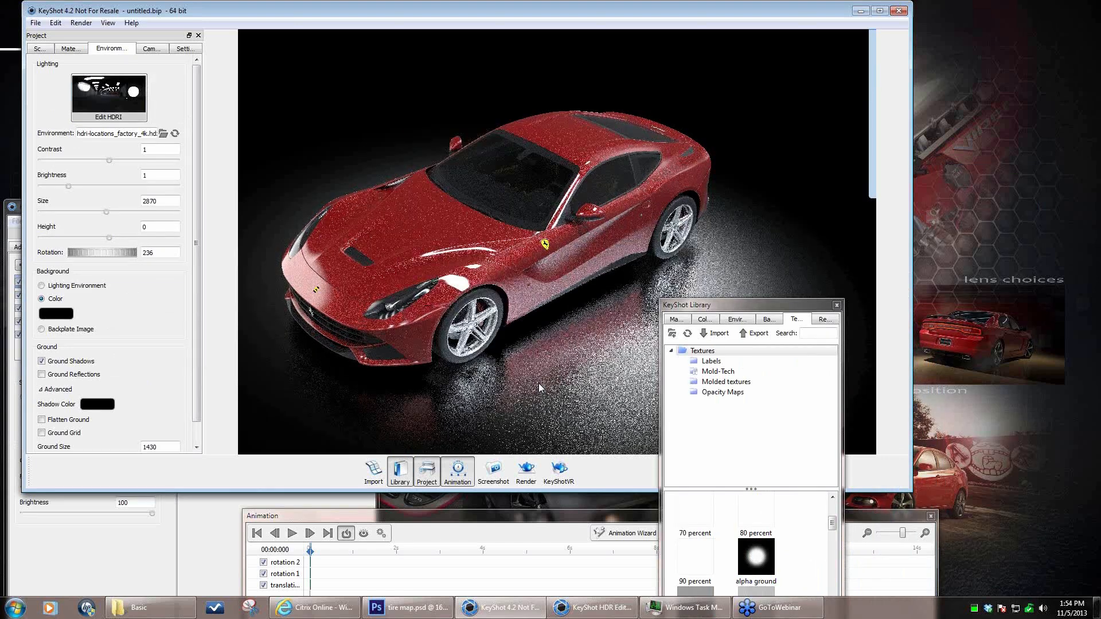
- Move the library window clear of the render view and reframe the whole car from a lower angle
scroll(529, 351, up, 2)
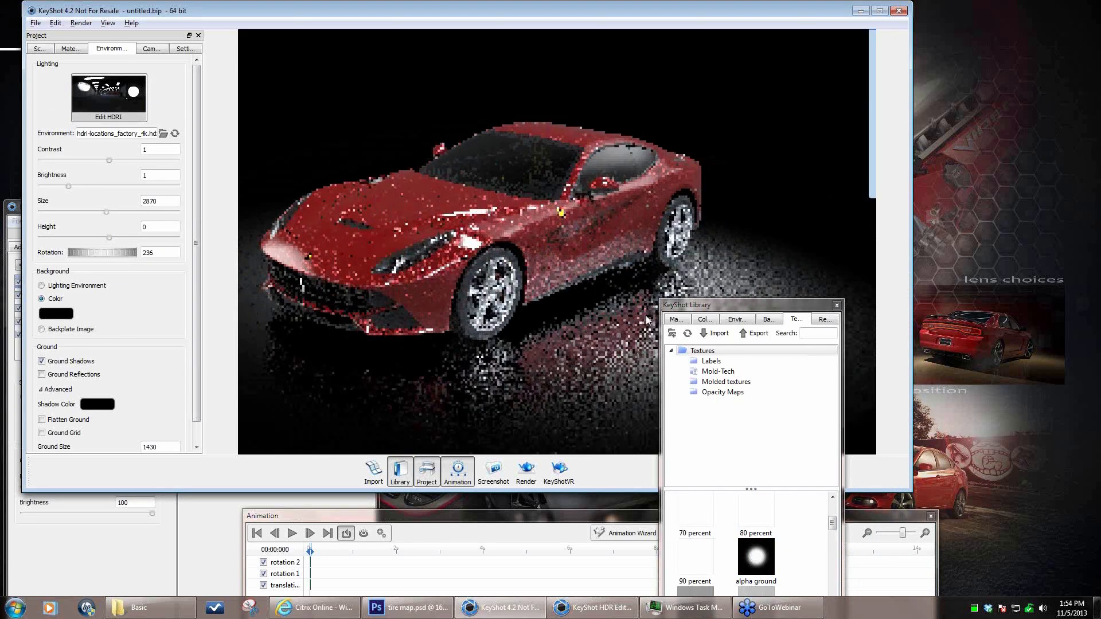
drag(753, 305, 232, 497)
scroll(635, 294, down, 4)
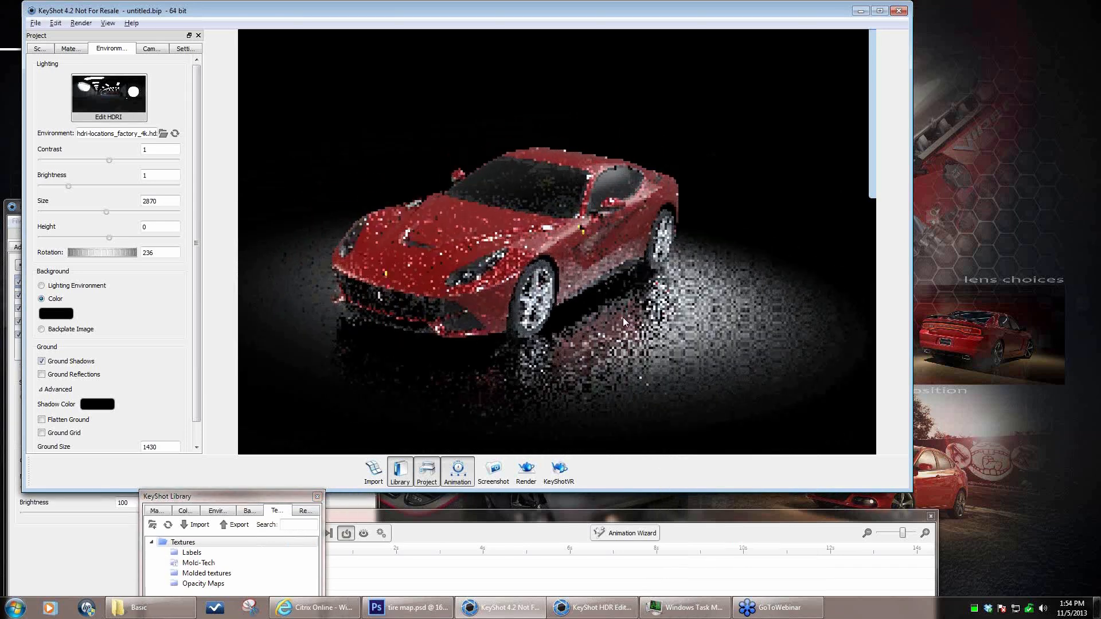
- Set the environment's background color to gray with an HSV value of 22%
scroll(837, 315, up, 4)
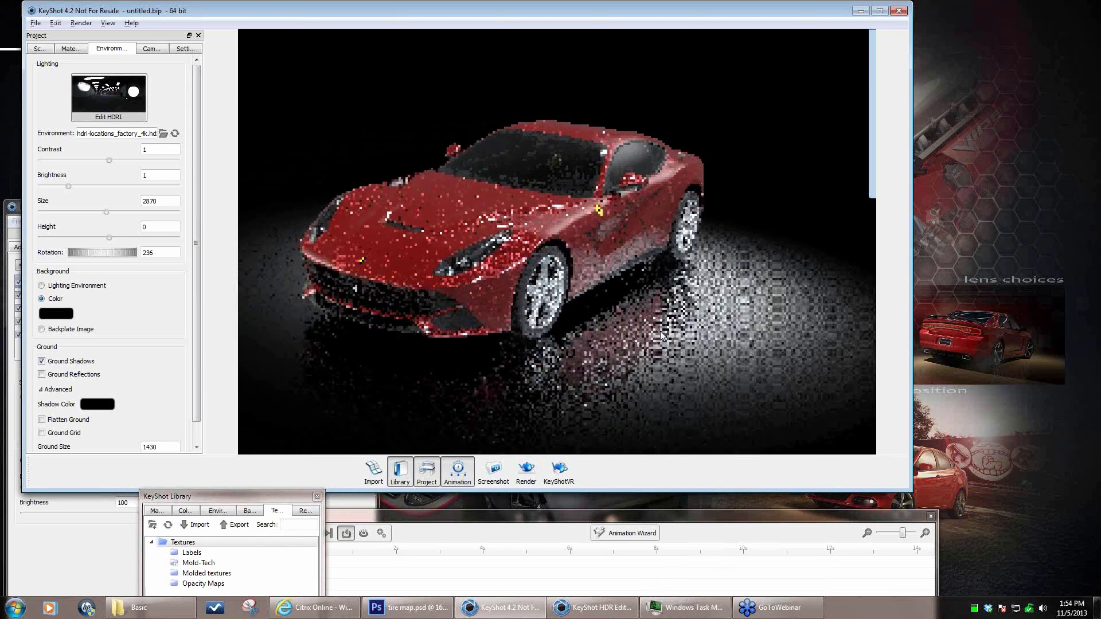
scroll(837, 315, down, 4)
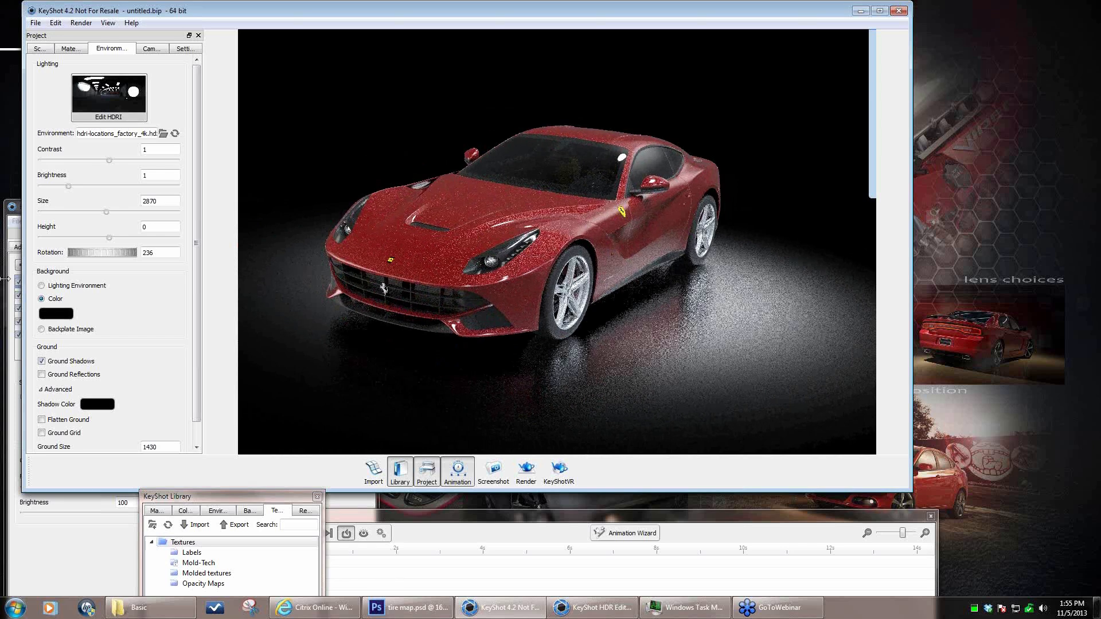
click(60, 315)
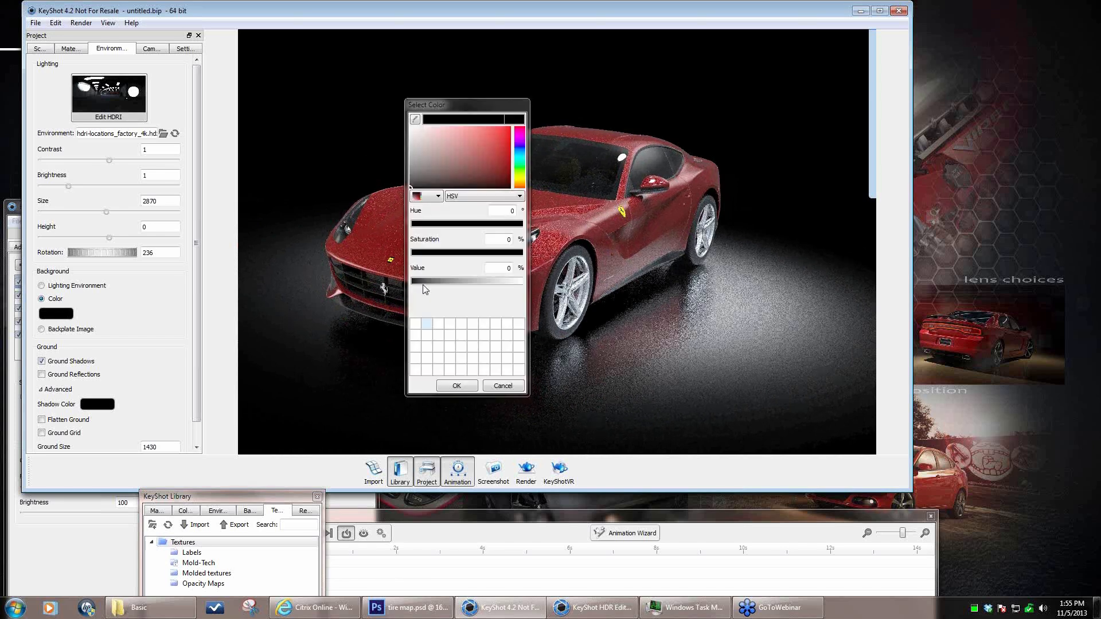
click(441, 287)
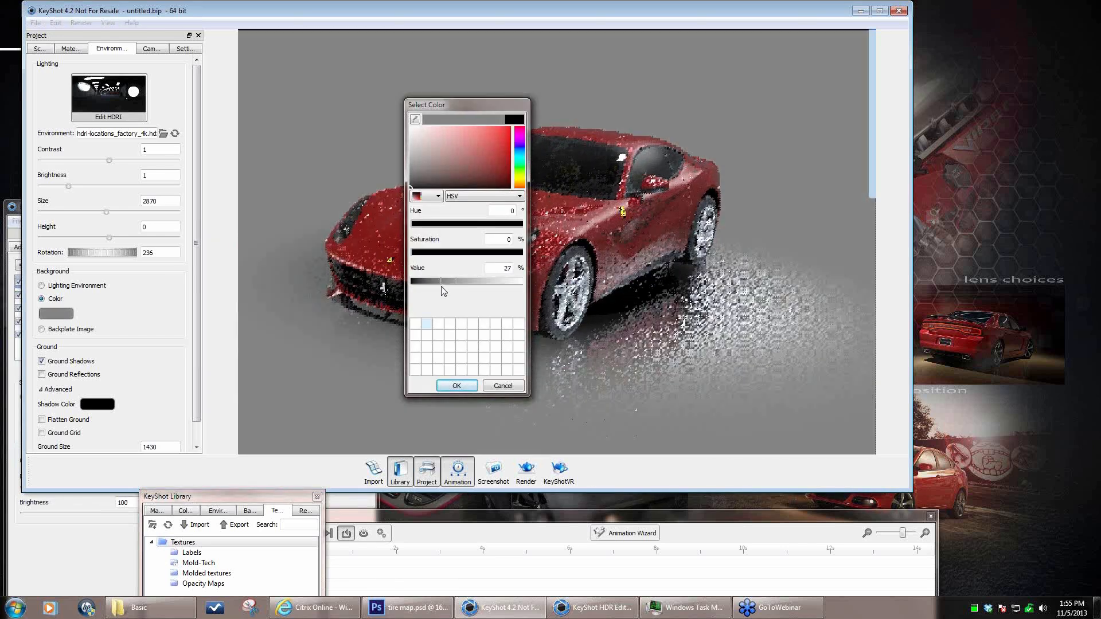
drag(442, 291, 437, 288)
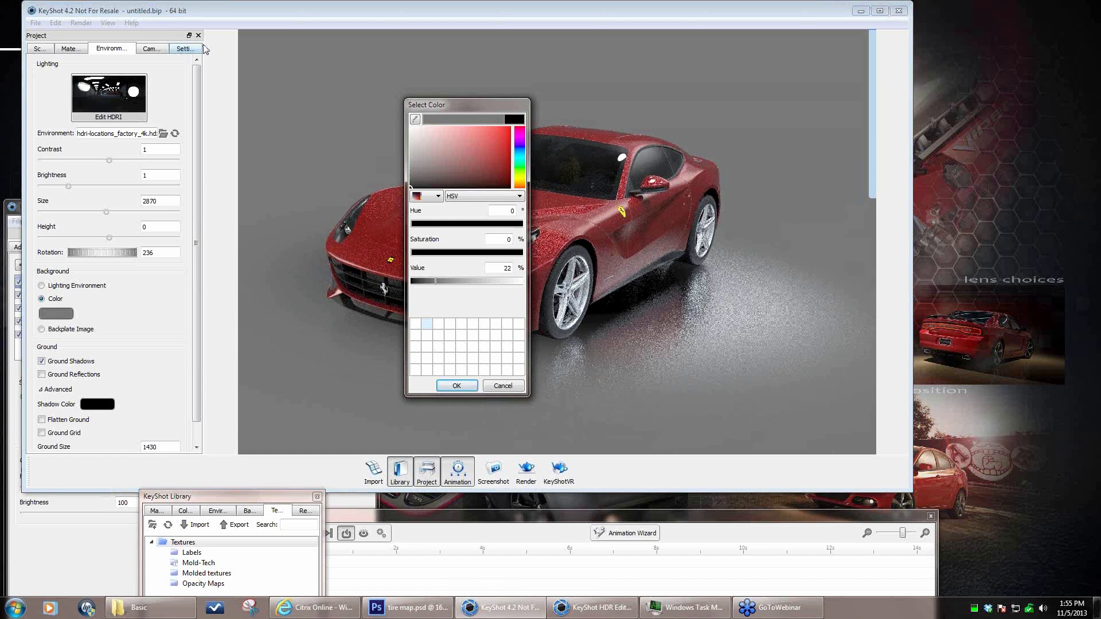
click(456, 386)
- Select the ground material's color texture slot and place the floating library window beside the main window's material settings
drag(258, 12, 459, 23)
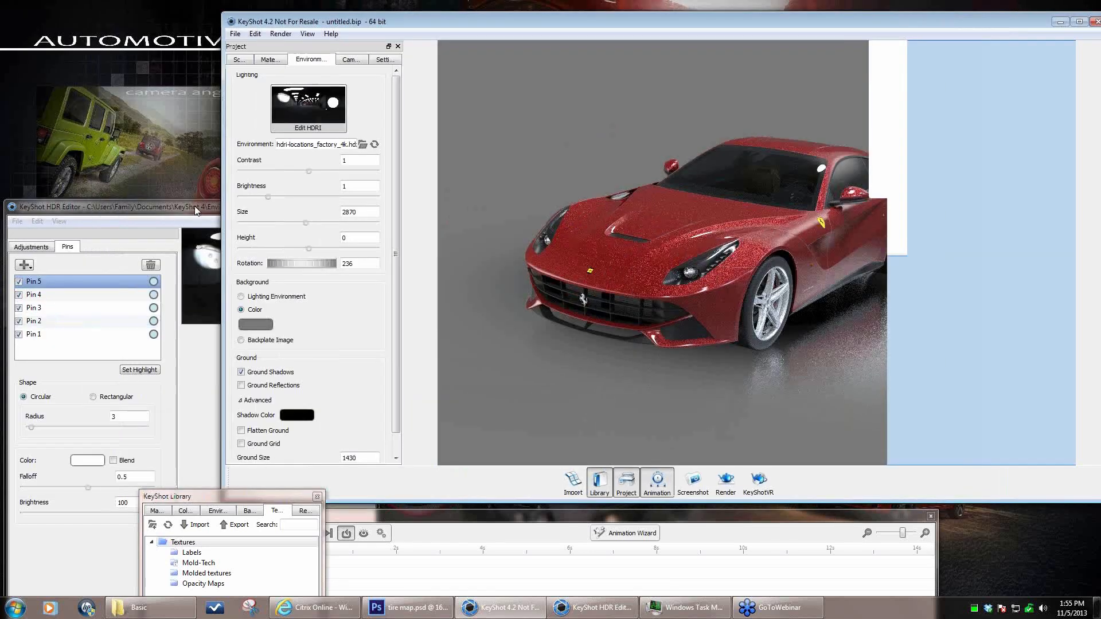
click(270, 59)
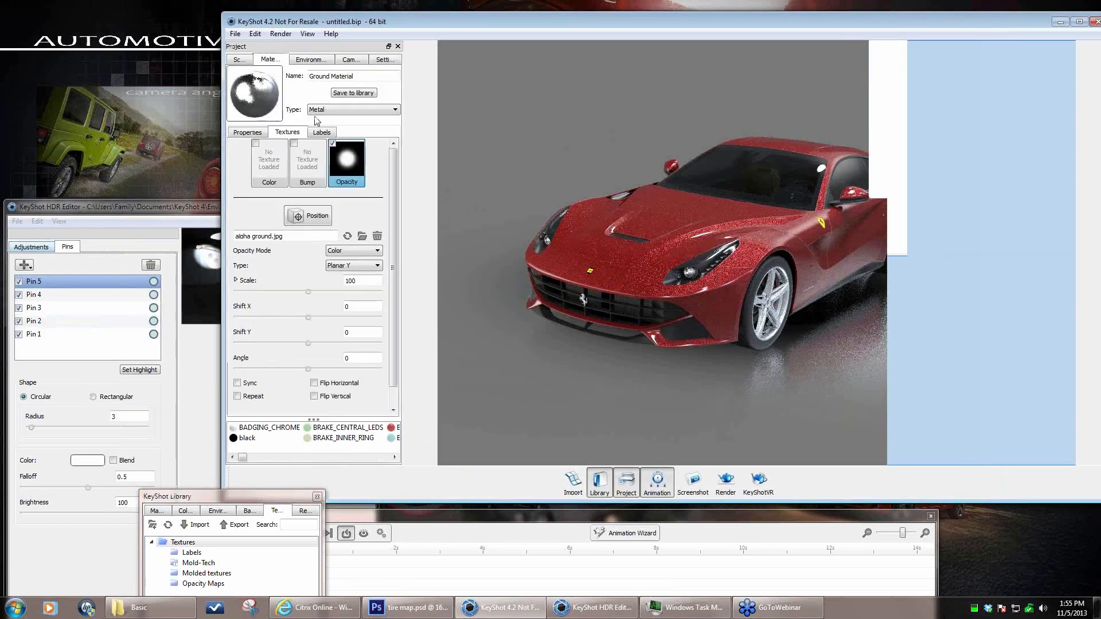
click(256, 169)
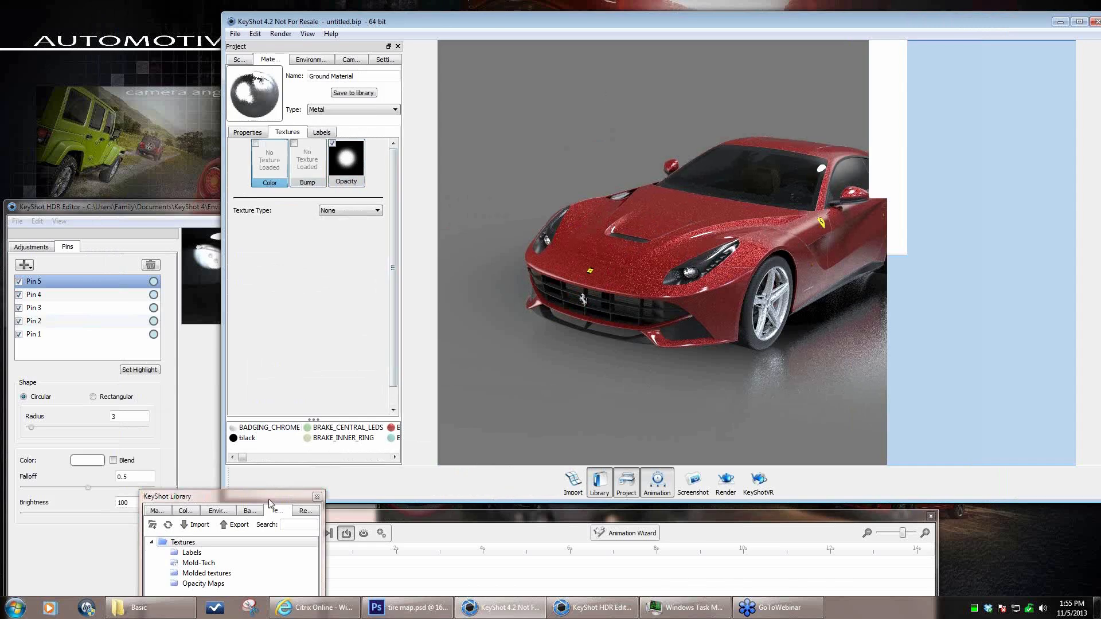
drag(267, 498, 269, 145)
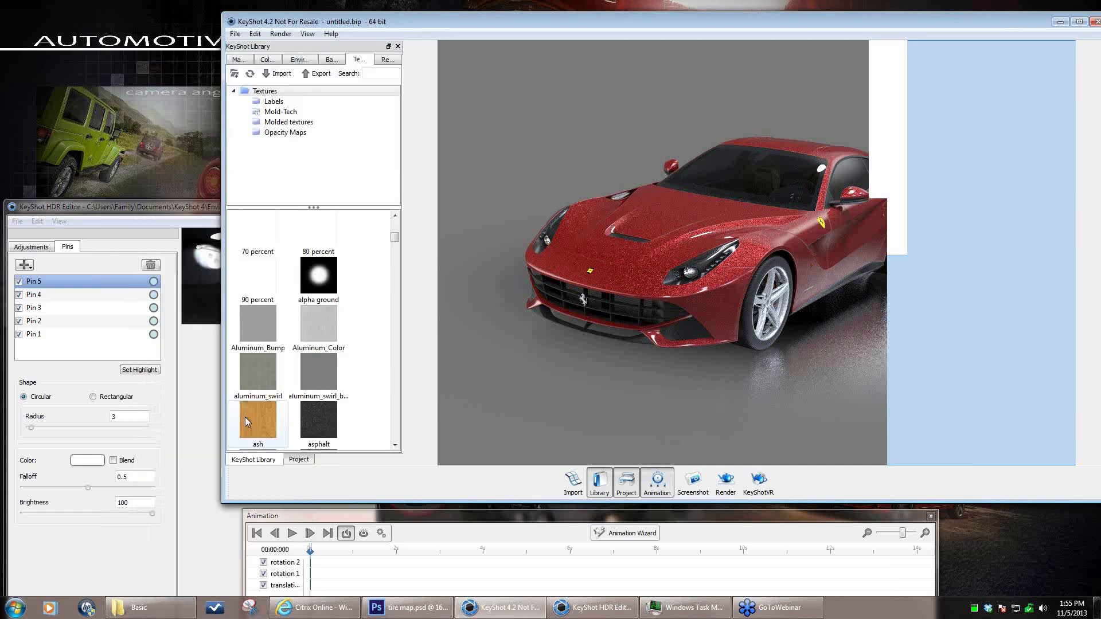
scroll(327, 326, down, 5)
drag(313, 46, 119, 137)
- Apply the hockey-ice texture from the library as the ground material's color map
scroll(84, 455, down, 10)
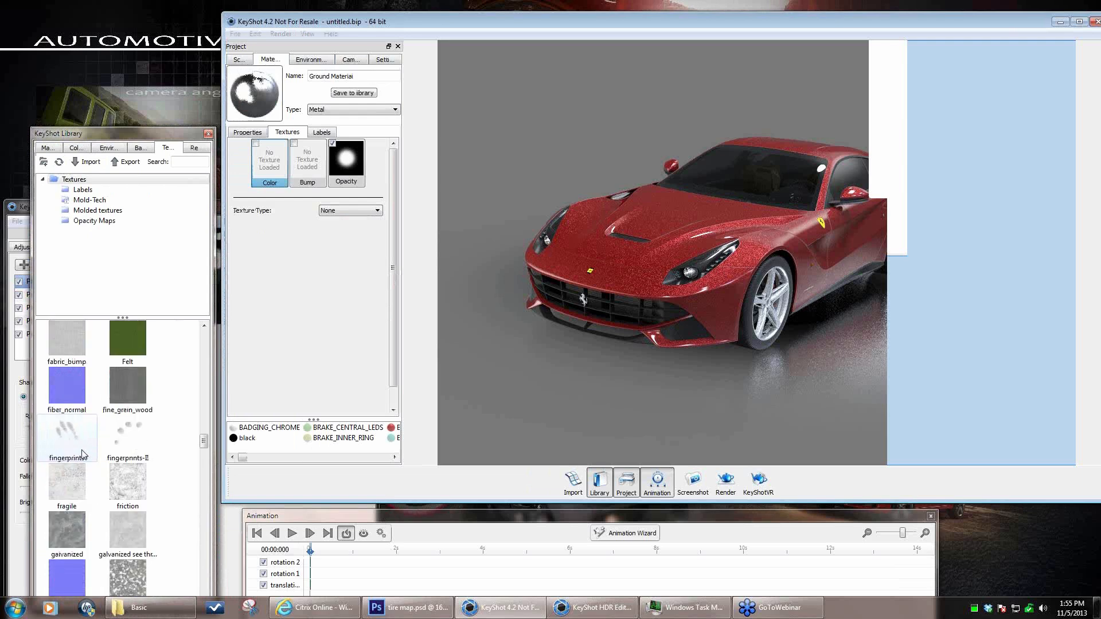
scroll(84, 462, down, 3)
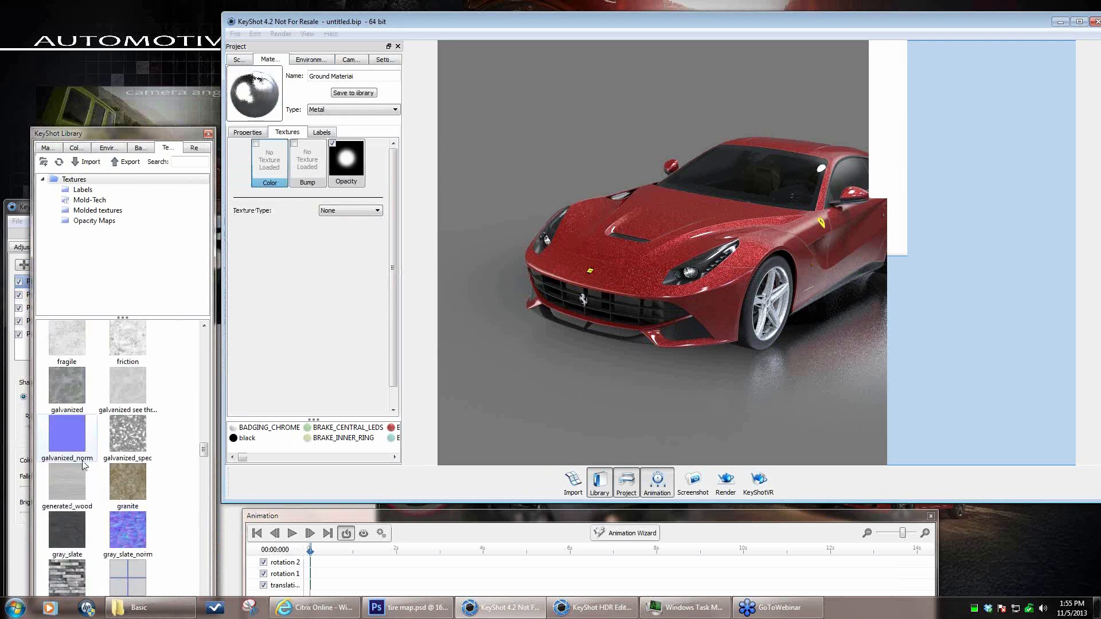
scroll(83, 467, down, 6)
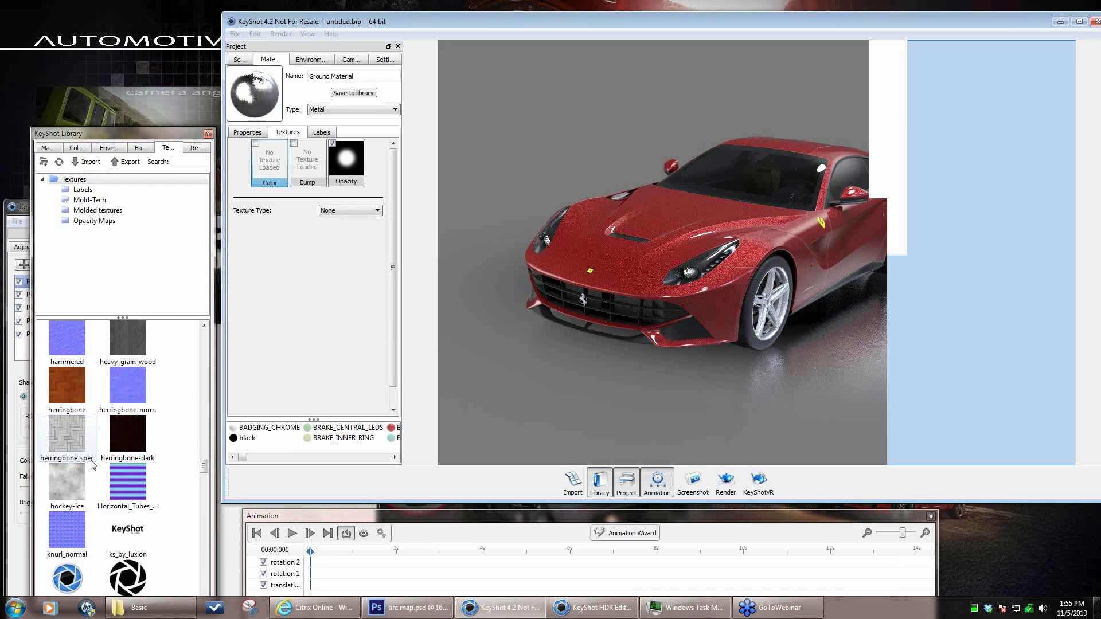
click(72, 492)
drag(73, 491, 263, 171)
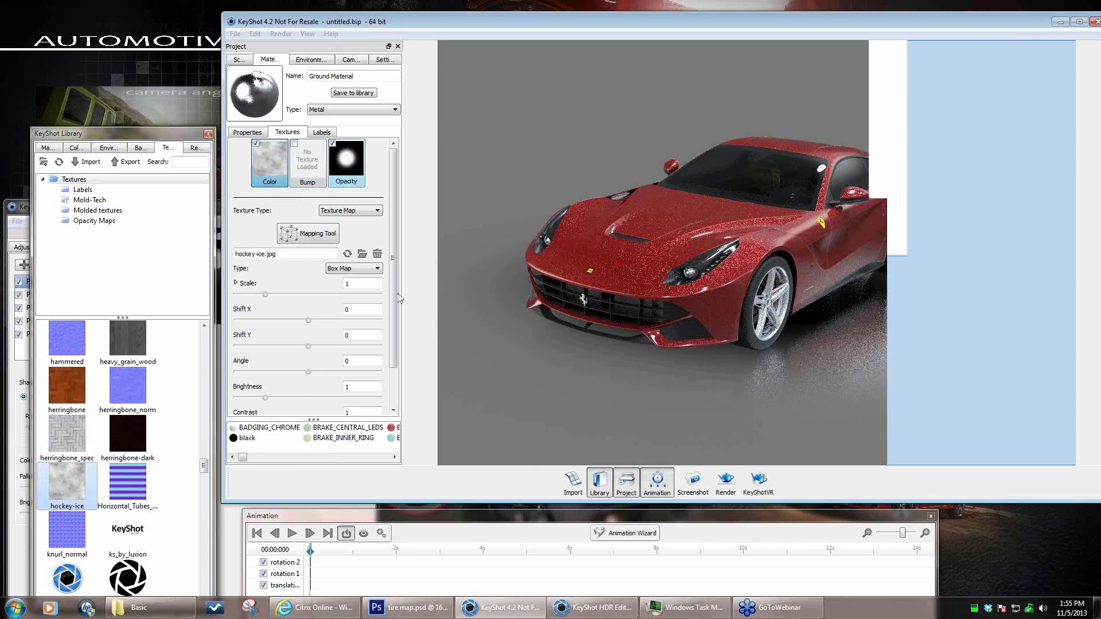
- Turn off Sync and Repeat for the hockey-ice color texture and review the opacity map's mapping settings
scroll(230, 401, down, 1)
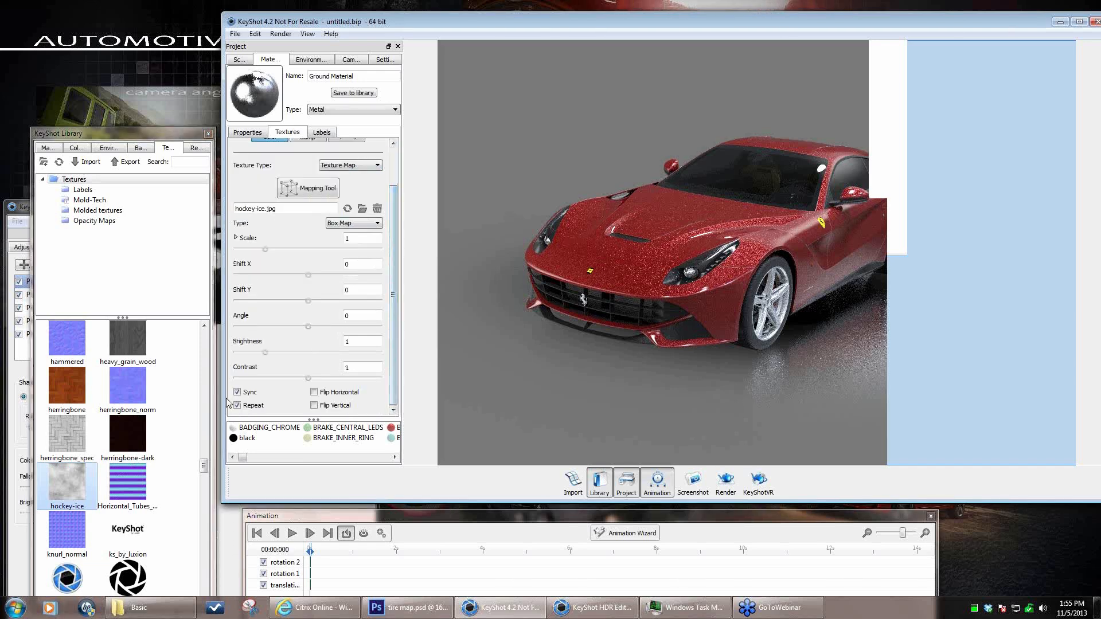
click(236, 392)
click(237, 405)
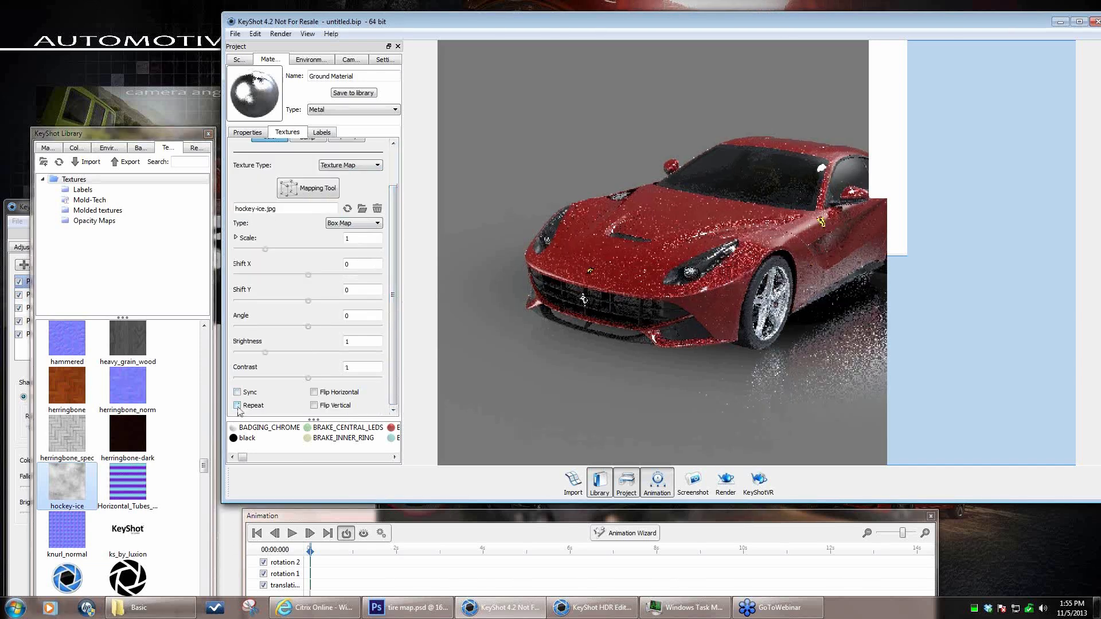
scroll(335, 190, up, 1)
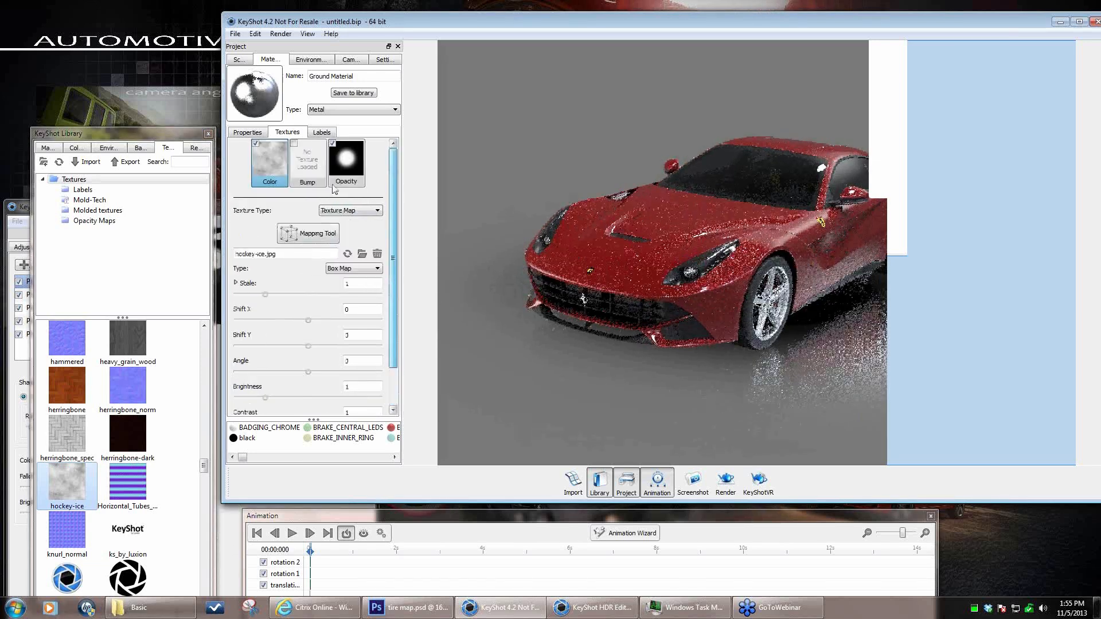
click(344, 172)
scroll(373, 270, down, 1)
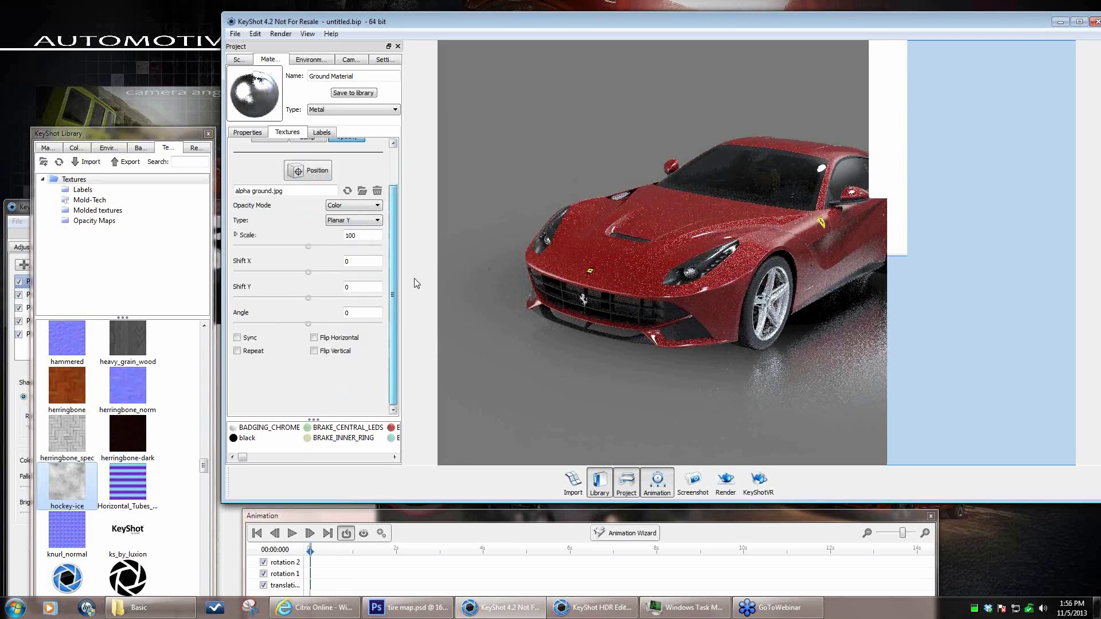
scroll(338, 221, up, 1)
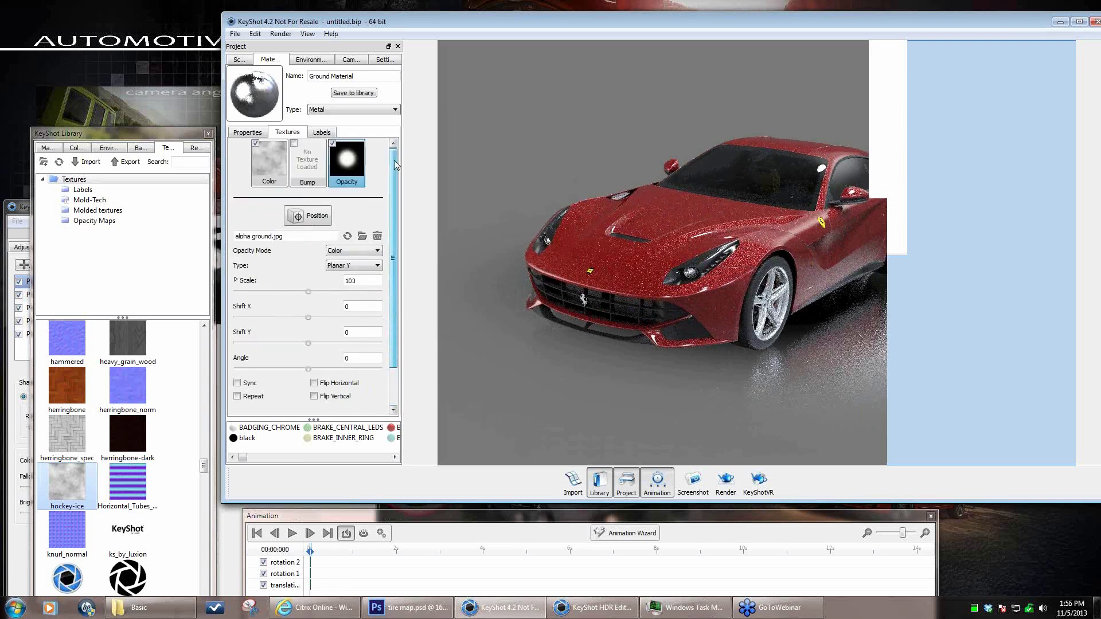
- Map the hockey-ice color texture as Planar Y with a scale of 50
click(269, 156)
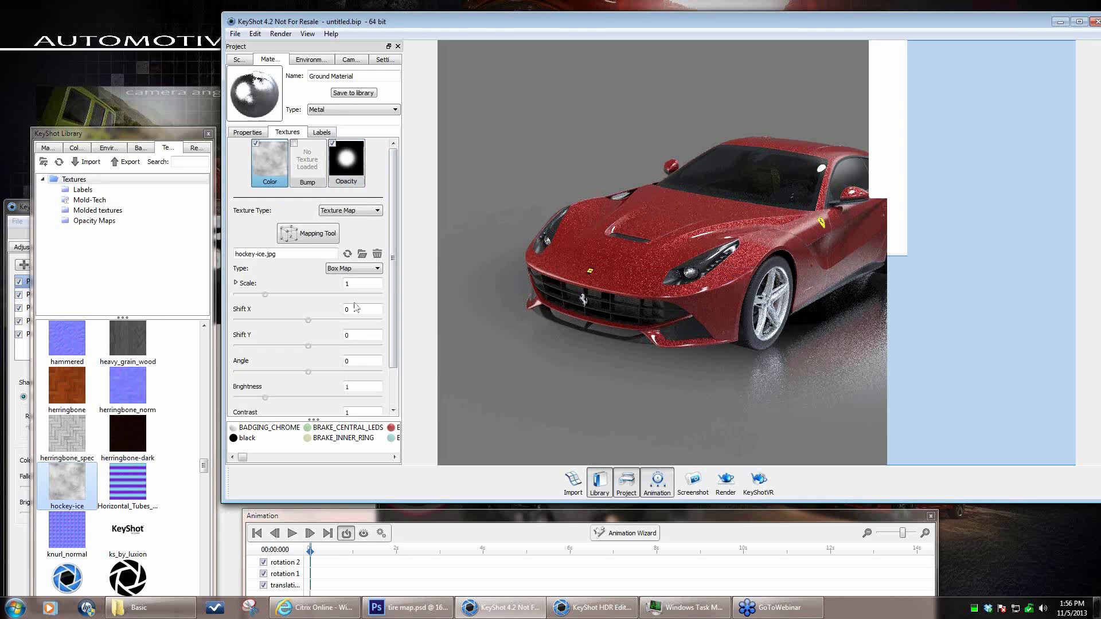
click(357, 266)
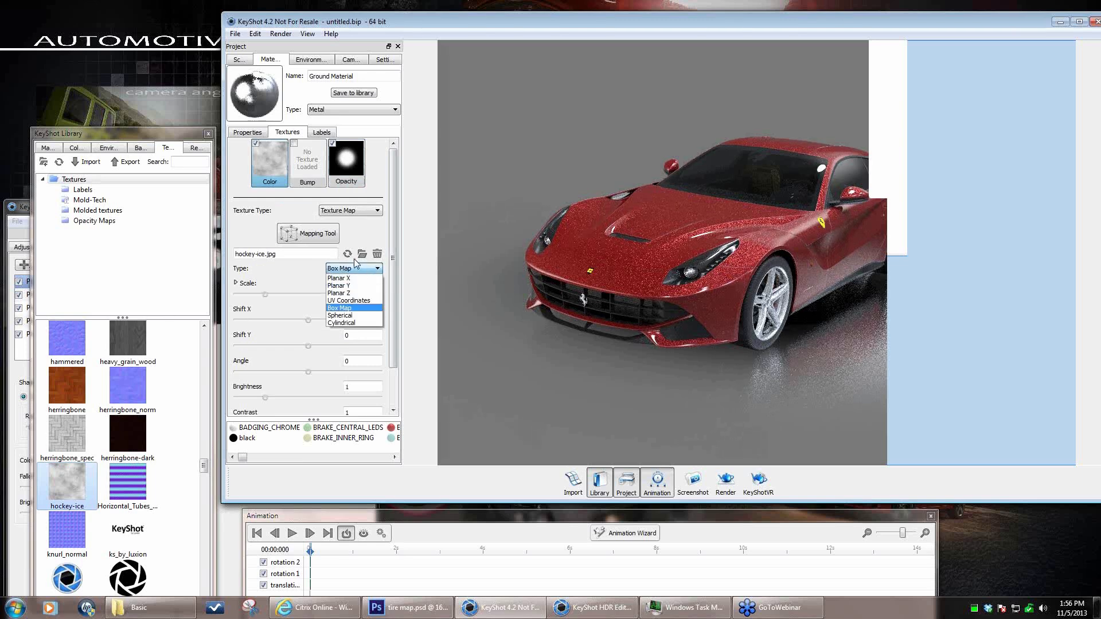
click(353, 285)
double_click(361, 284)
text(50)
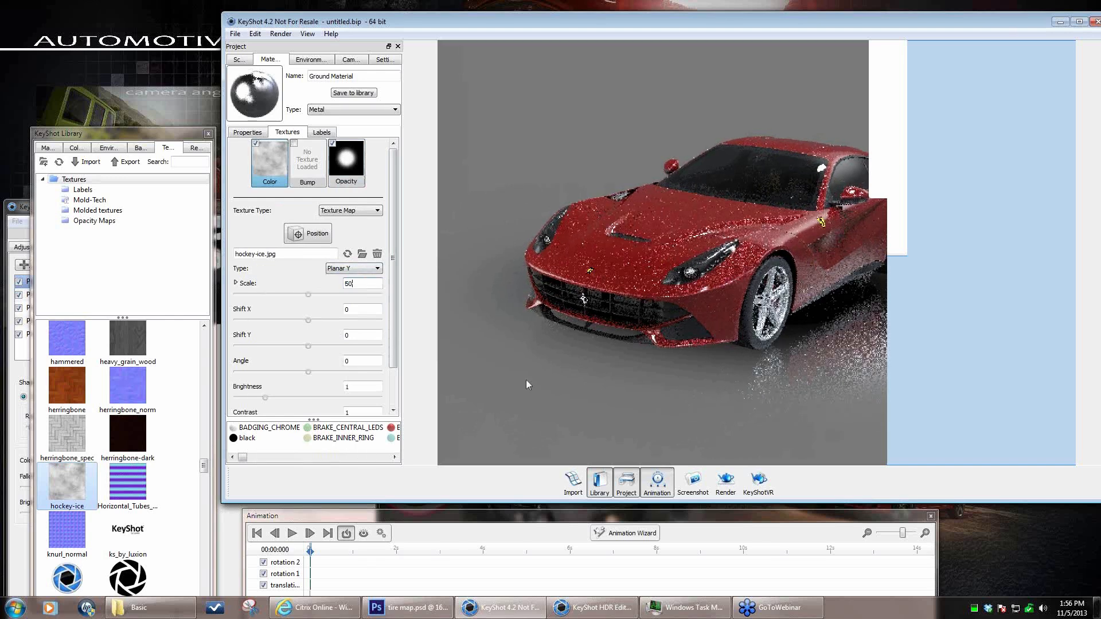
scroll(742, 325, down, 2)
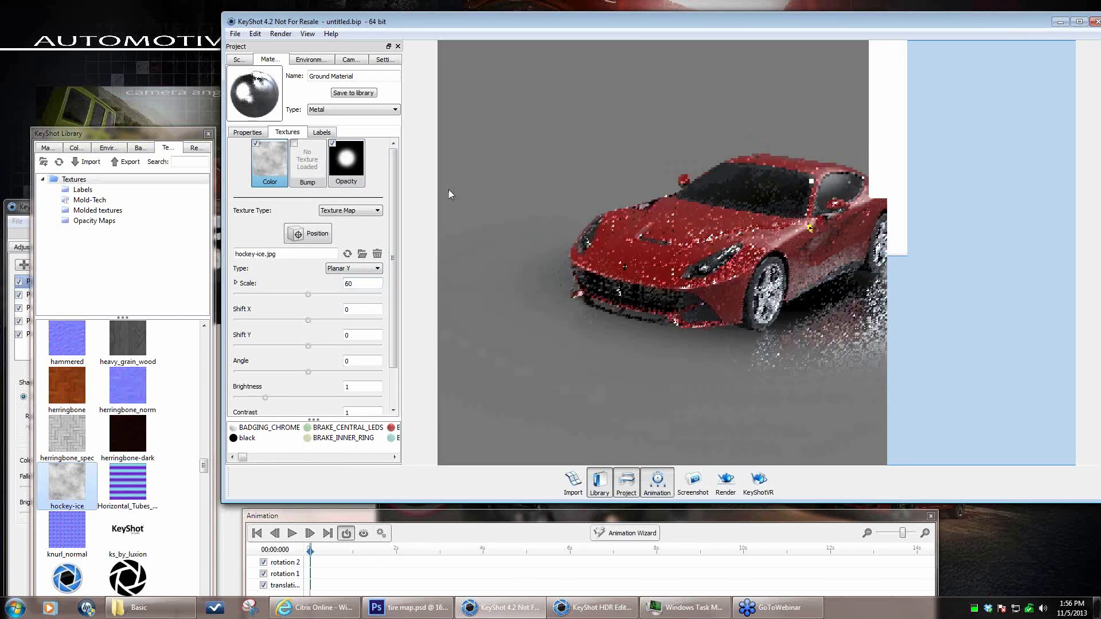
- Change the ground material's type to Plastic and lower the color texture's brightness to 0.309
click(385, 109)
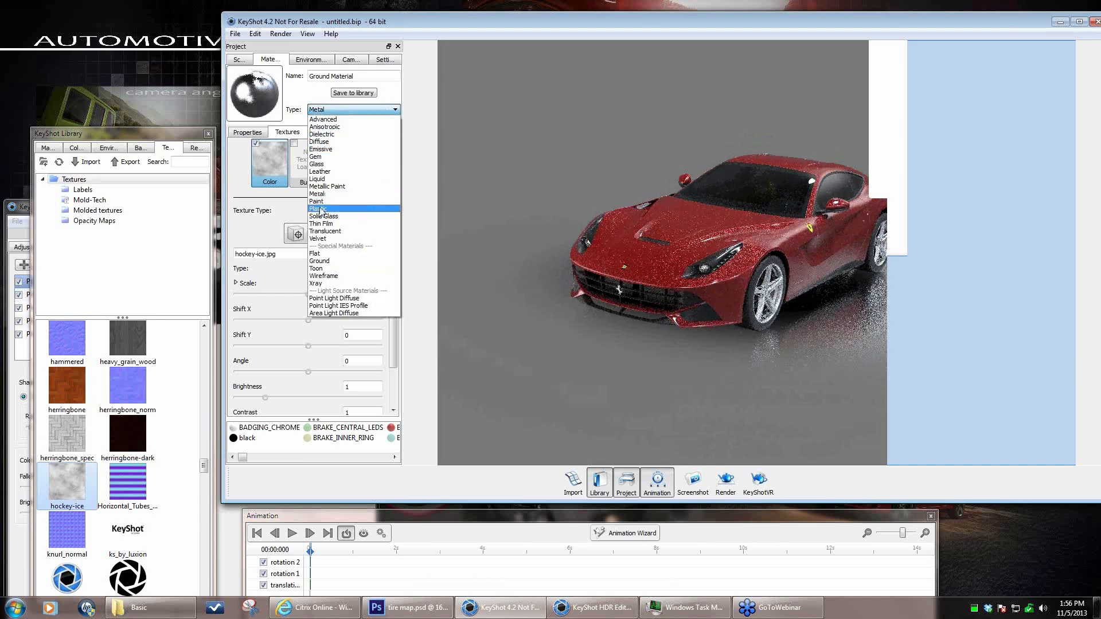
click(321, 213)
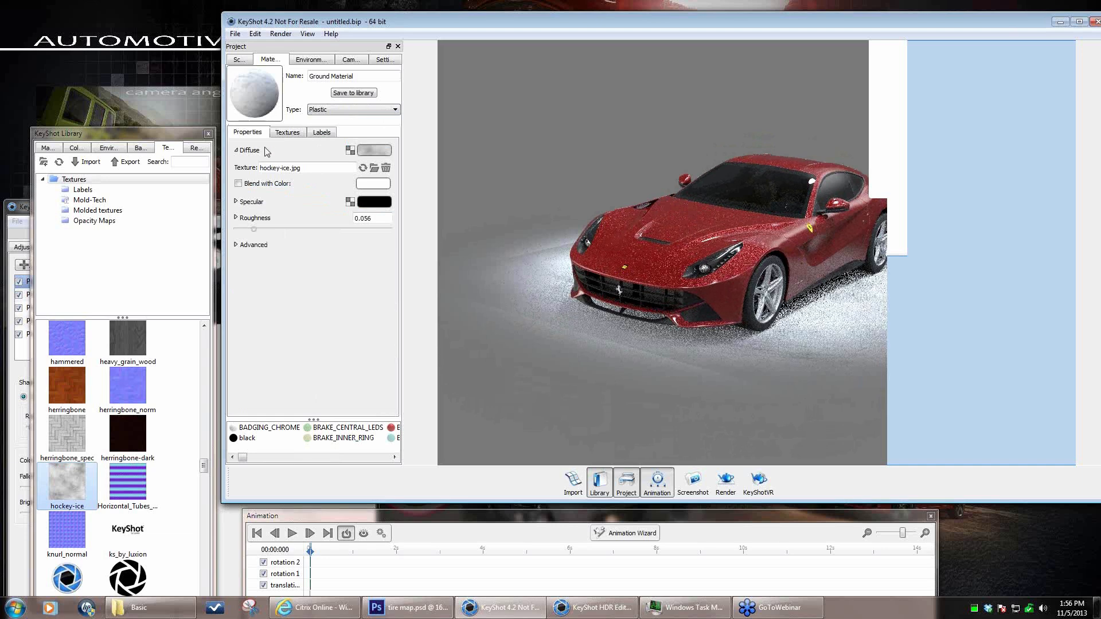
click(287, 132)
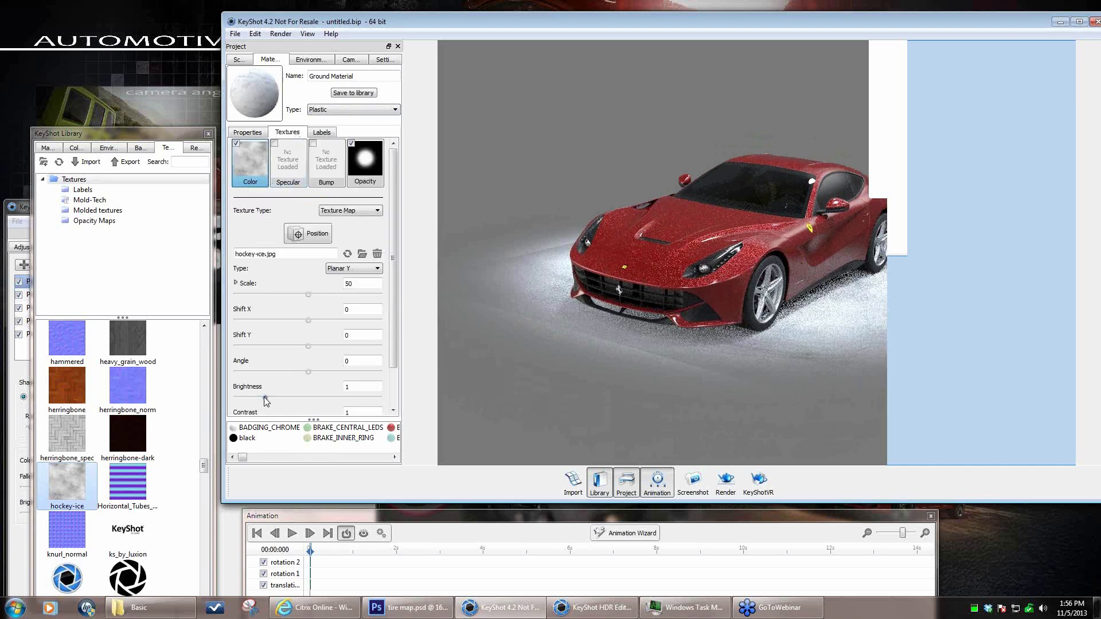
drag(265, 398, 245, 398)
- Set the hockey-ice color texture's scale to 80
drag(676, 357, 677, 401)
double_click(376, 285)
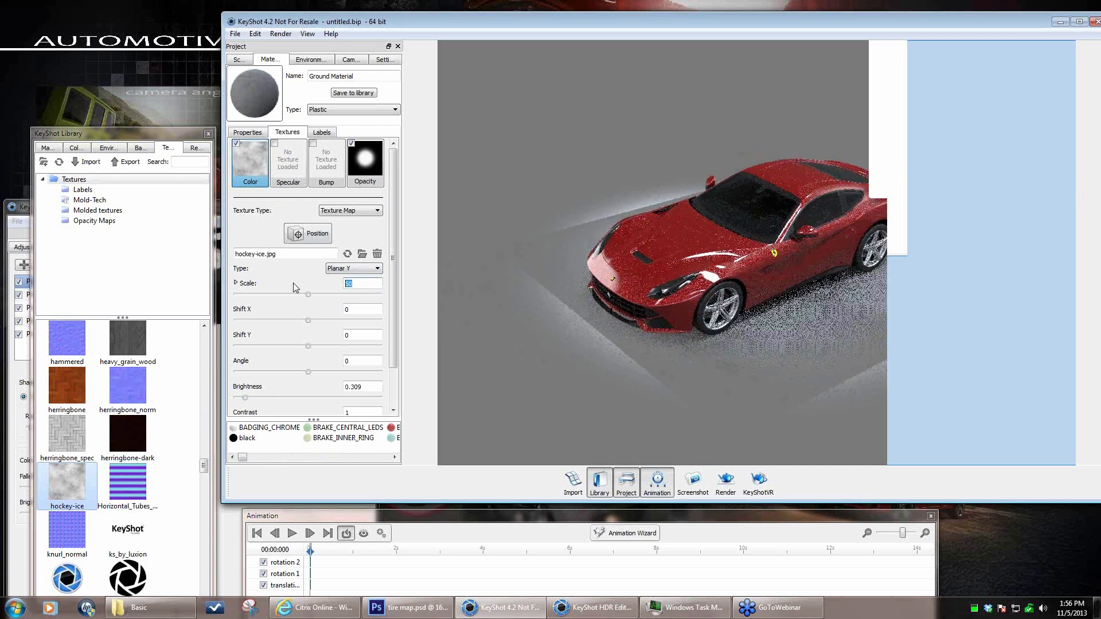
text(80)
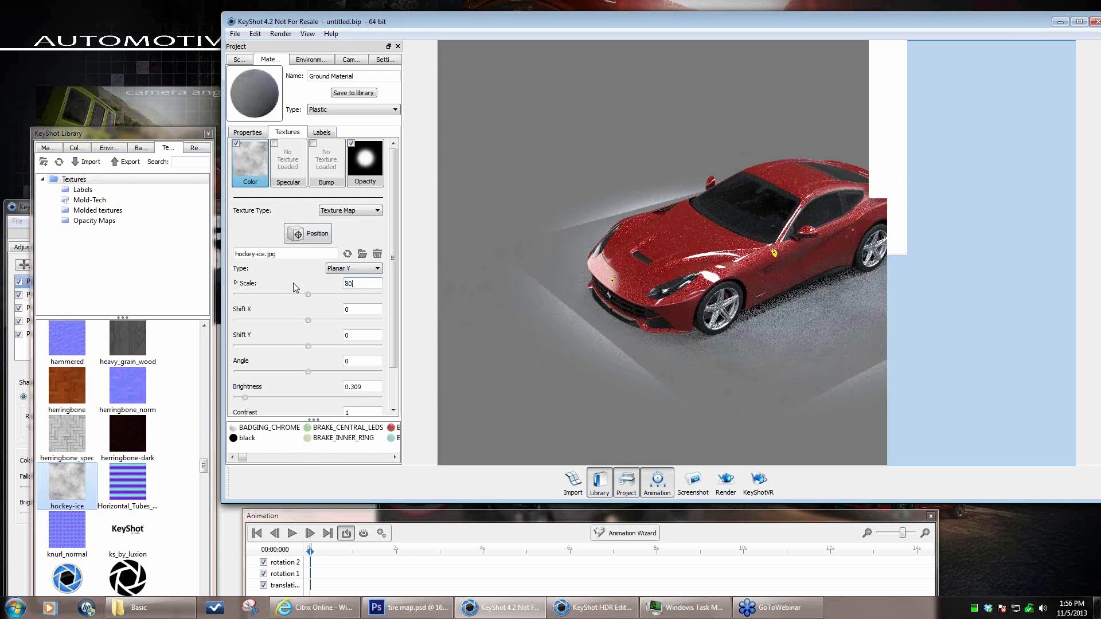
key(Return)
- Set the plastic ground material's roughness to 0.007 and its refraction index to 3, checking the ground close to the car
drag(678, 342, 932, 329)
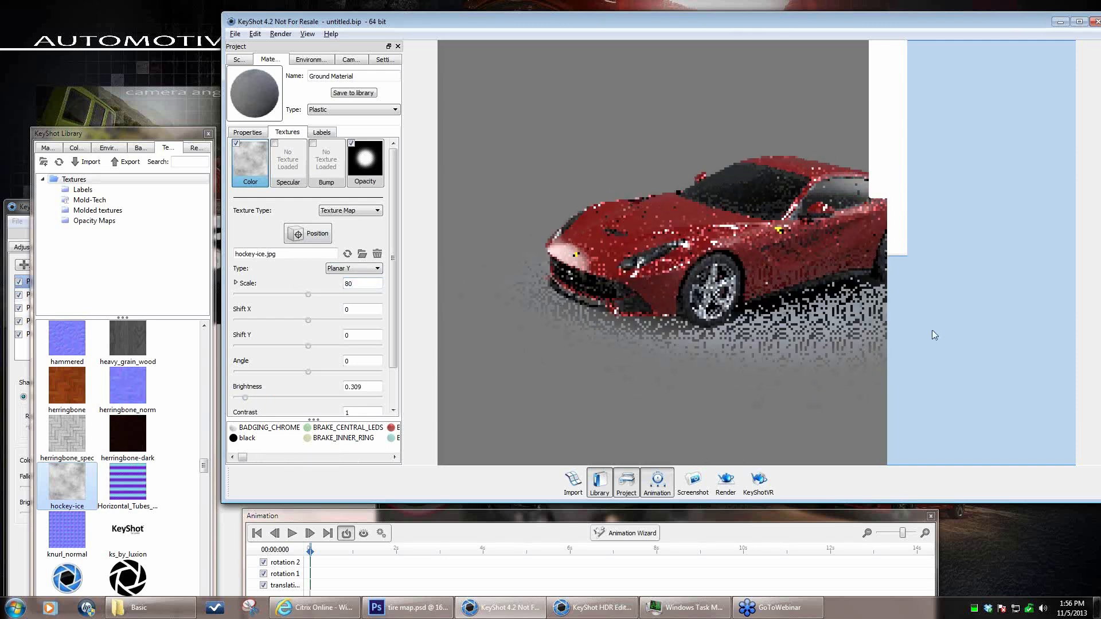
middle_drag(855, 326, 607, 321)
scroll(684, 336, up, 4)
drag(731, 339, 683, 336)
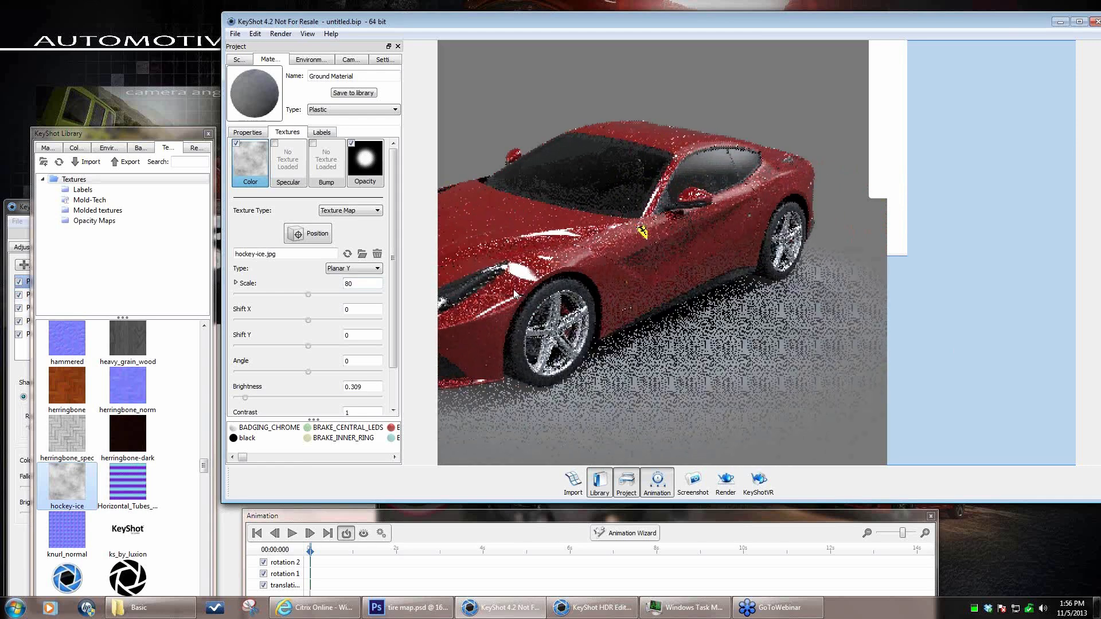
click(247, 132)
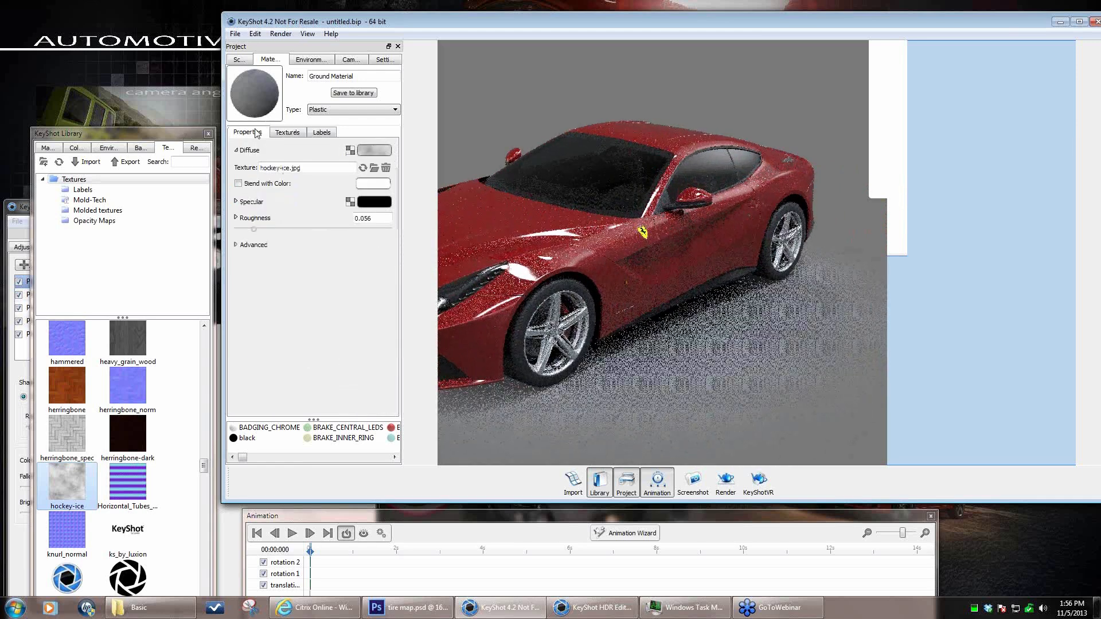
click(236, 244)
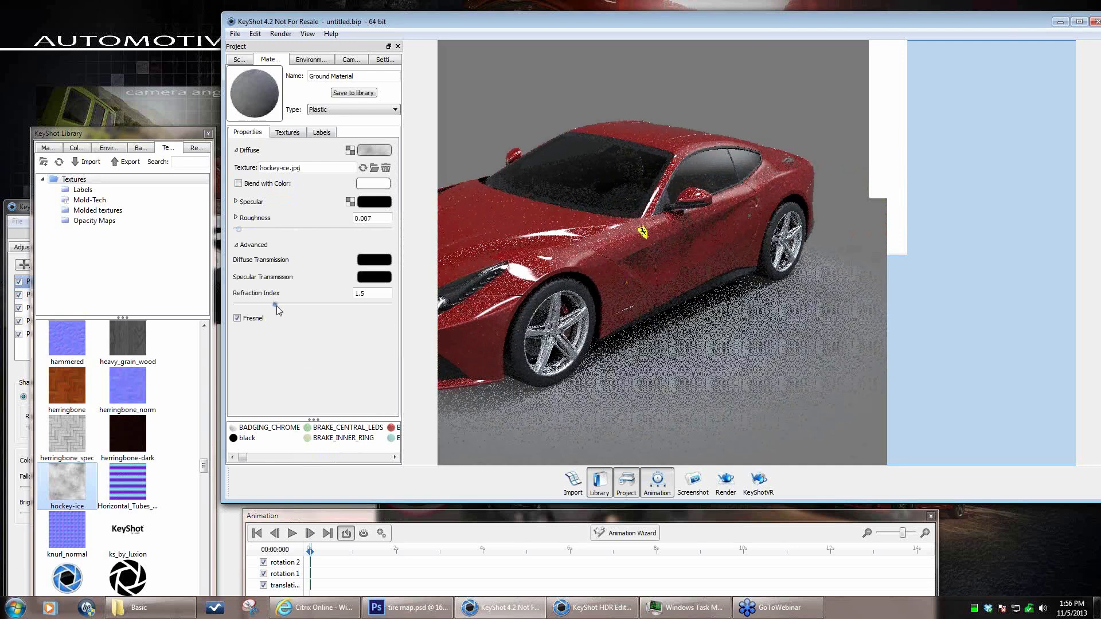
drag(276, 305, 400, 324)
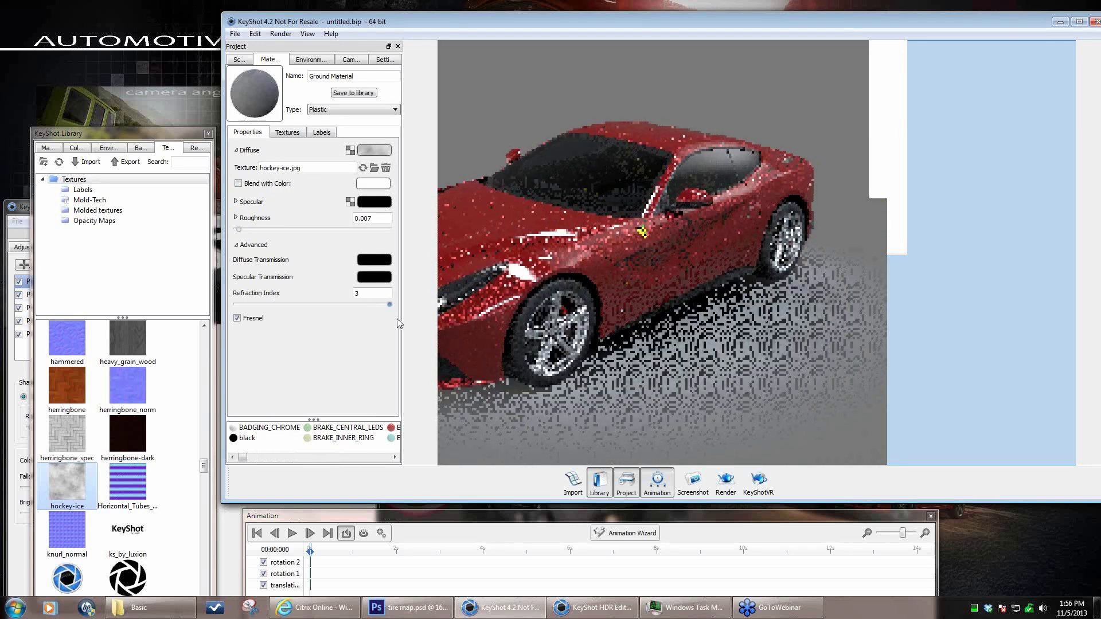
drag(737, 383, 759, 377)
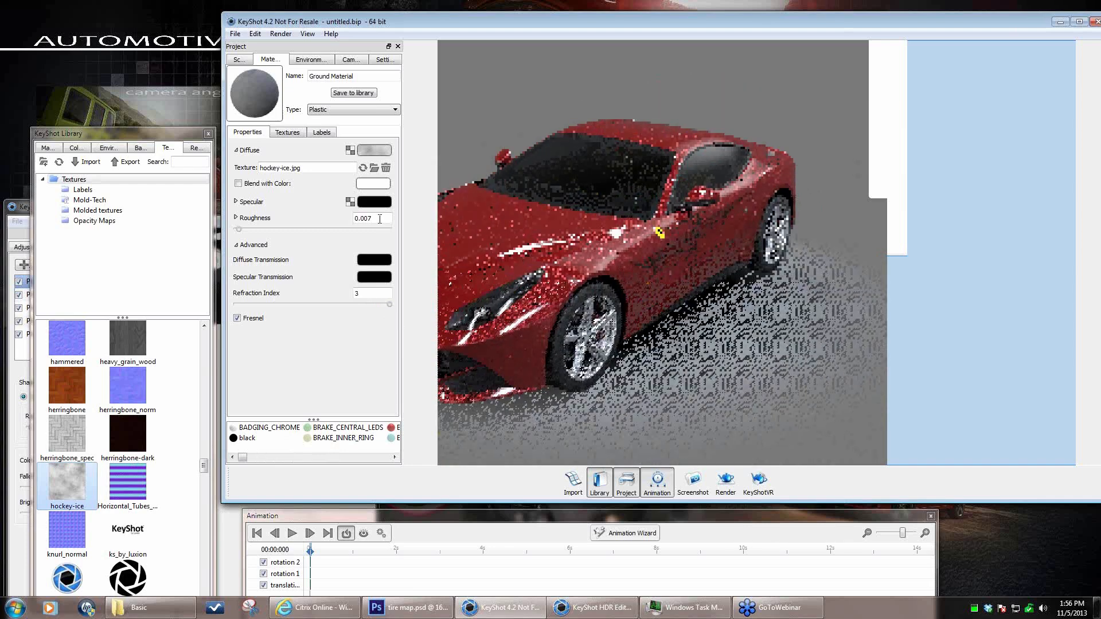
- Raise the ground material's roughness samples to 47
click(287, 132)
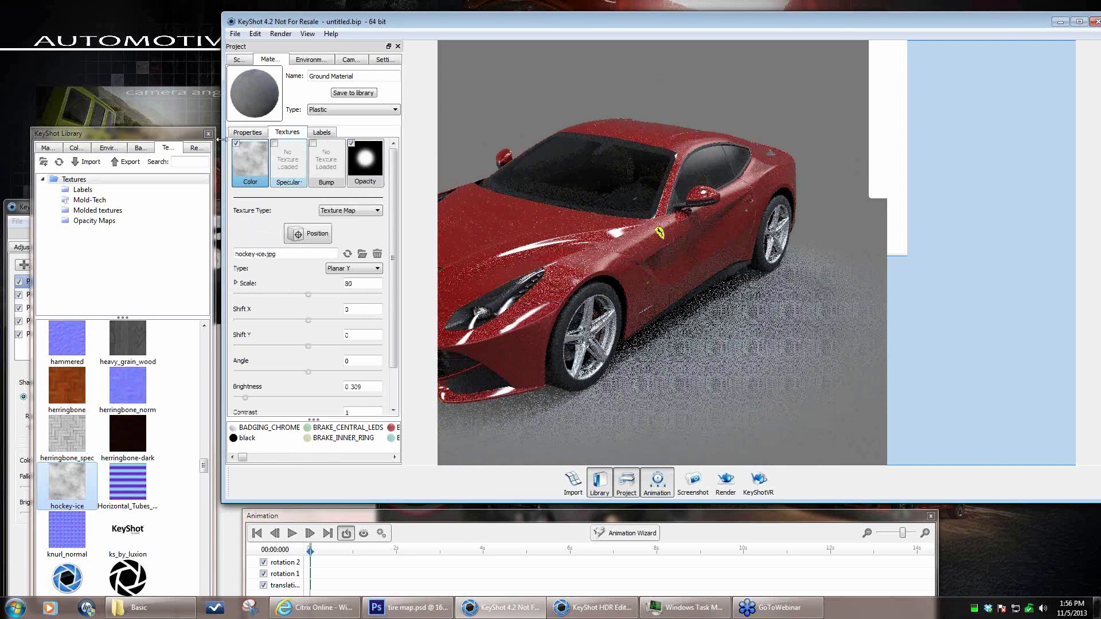
click(248, 132)
drag(247, 255, 290, 255)
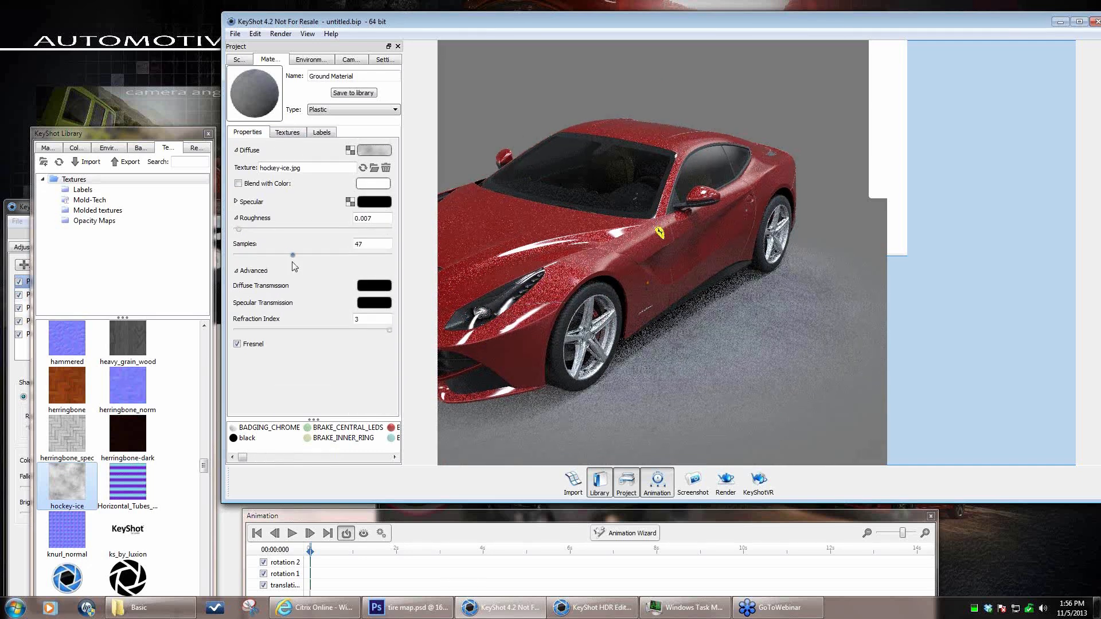
- Darken the environment's background color to a neutral gray with a value of 8%
click(310, 60)
click(256, 325)
drag(638, 298, 621, 296)
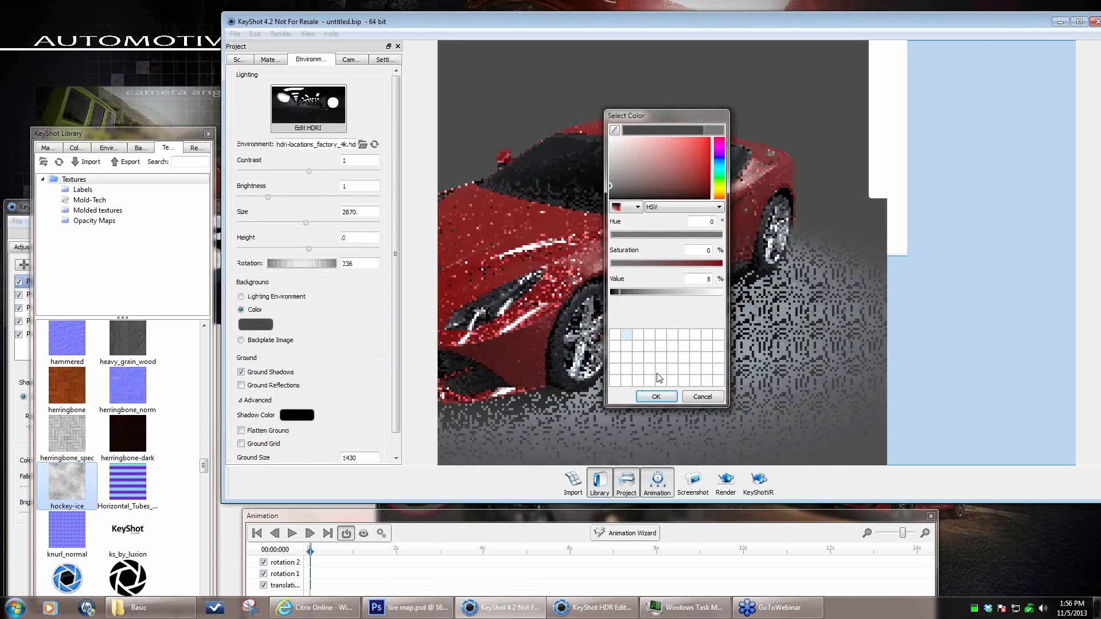
click(661, 397)
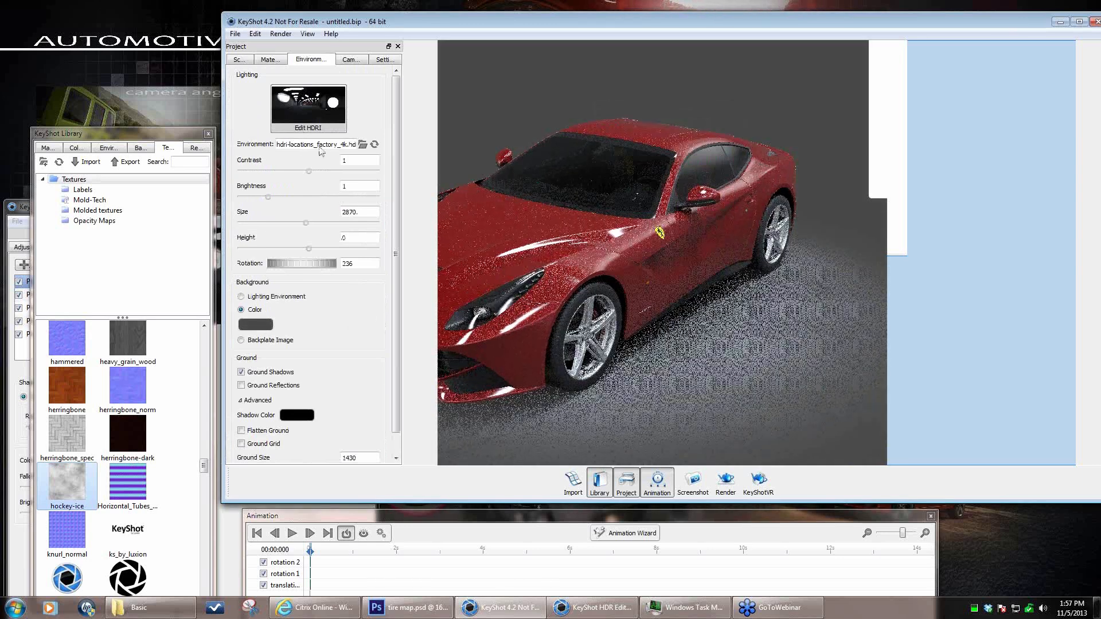
- Set the plastic ground material's roughness to 0 and inspect the ground around the car from several distances
click(267, 59)
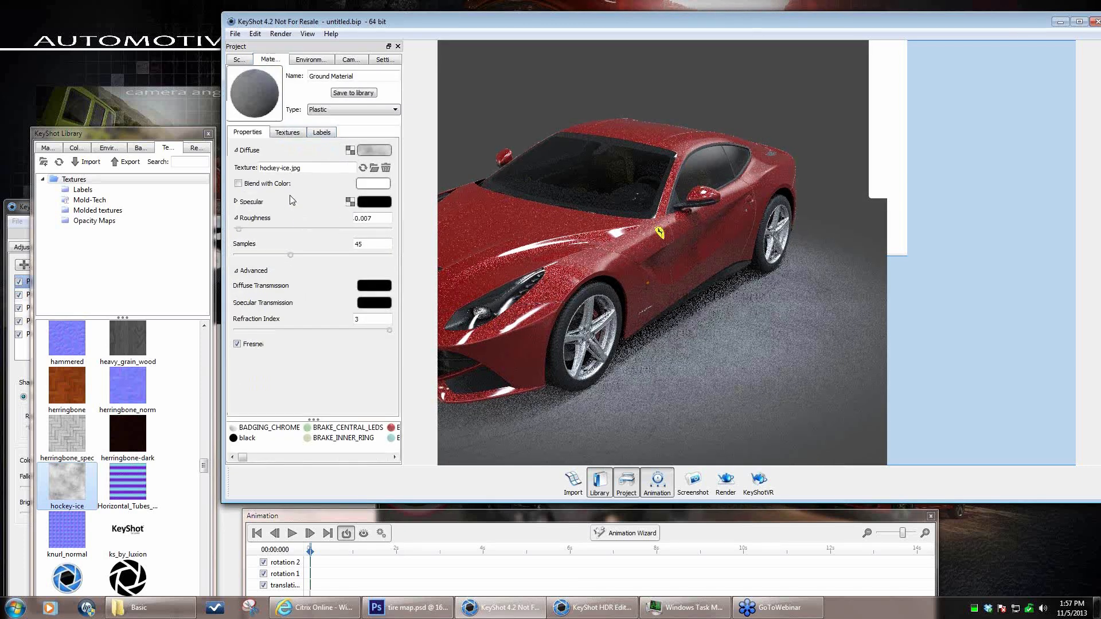
drag(239, 229, 231, 234)
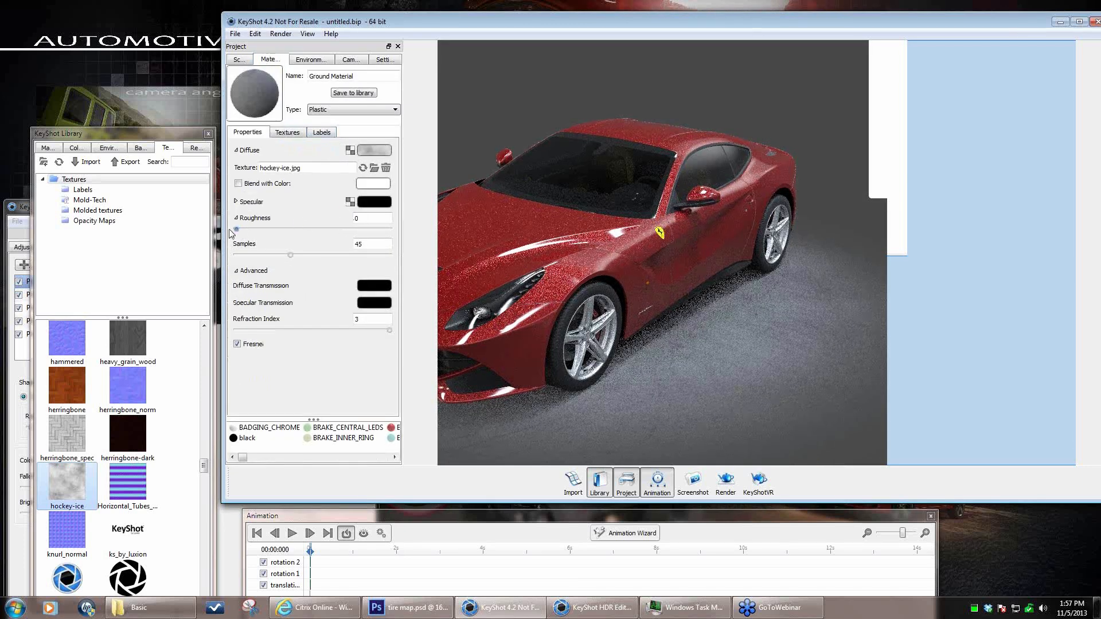
drag(648, 381, 703, 341)
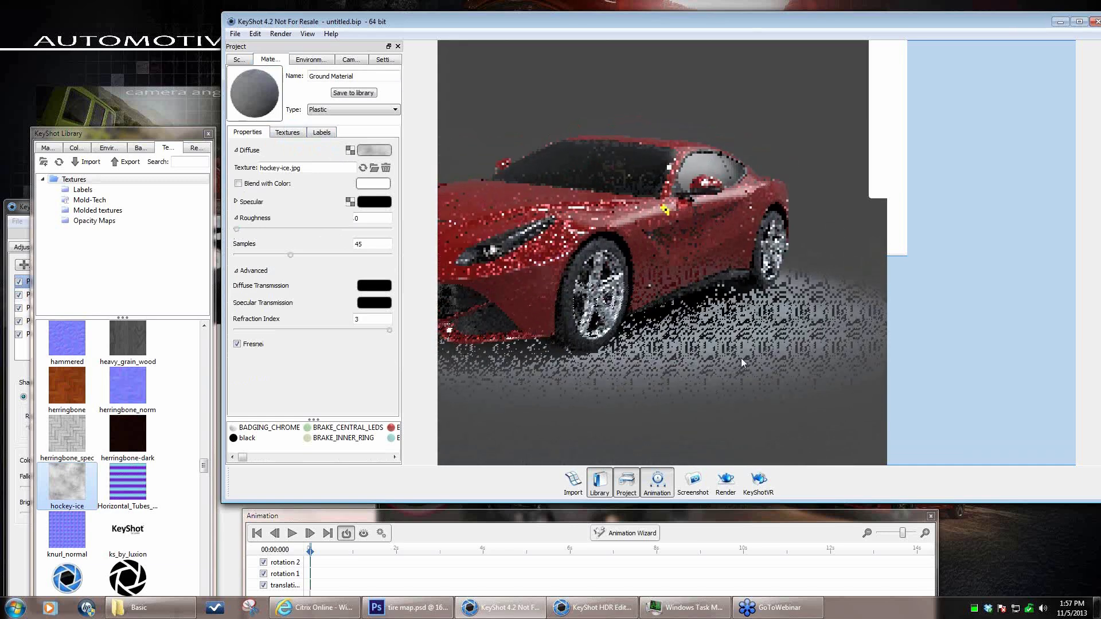
scroll(711, 335, down, 3)
drag(750, 345, 834, 402)
drag(693, 401, 542, 389)
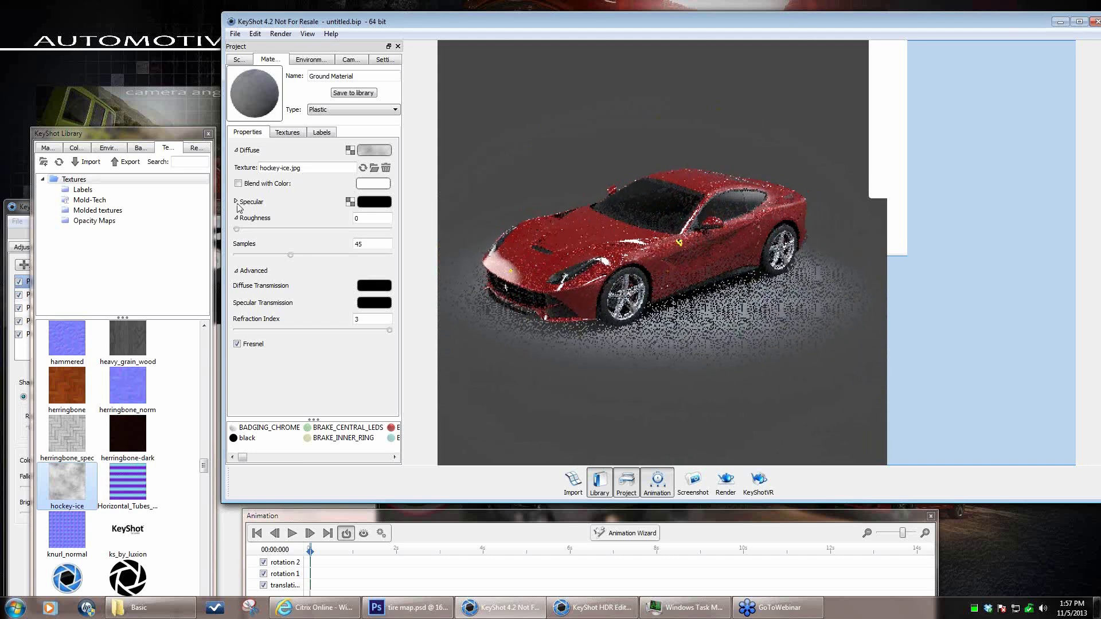
click(288, 132)
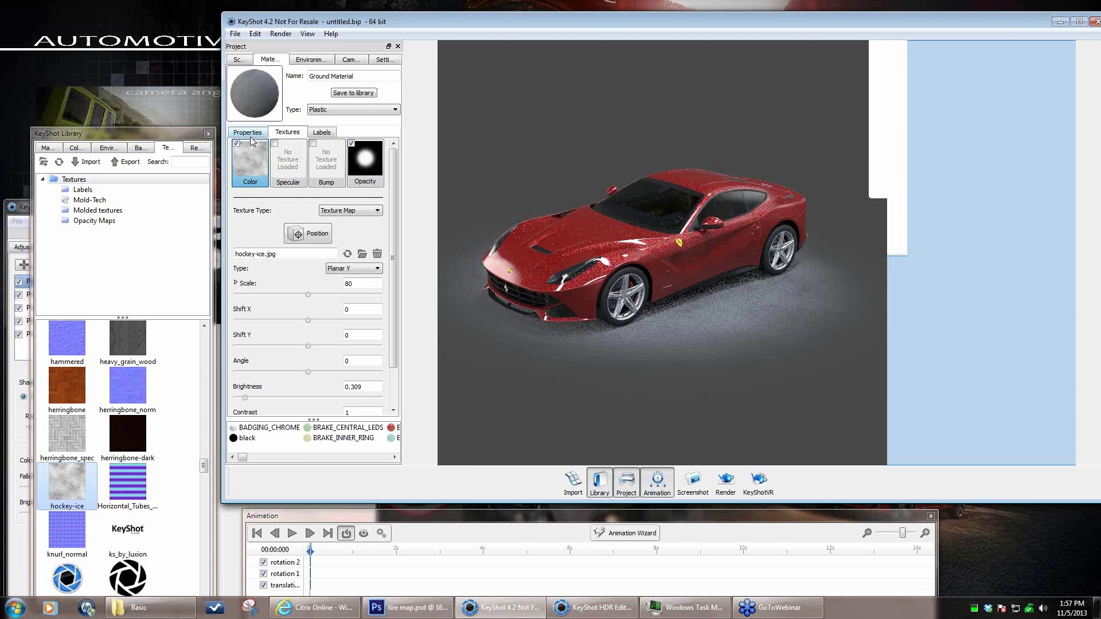
click(250, 138)
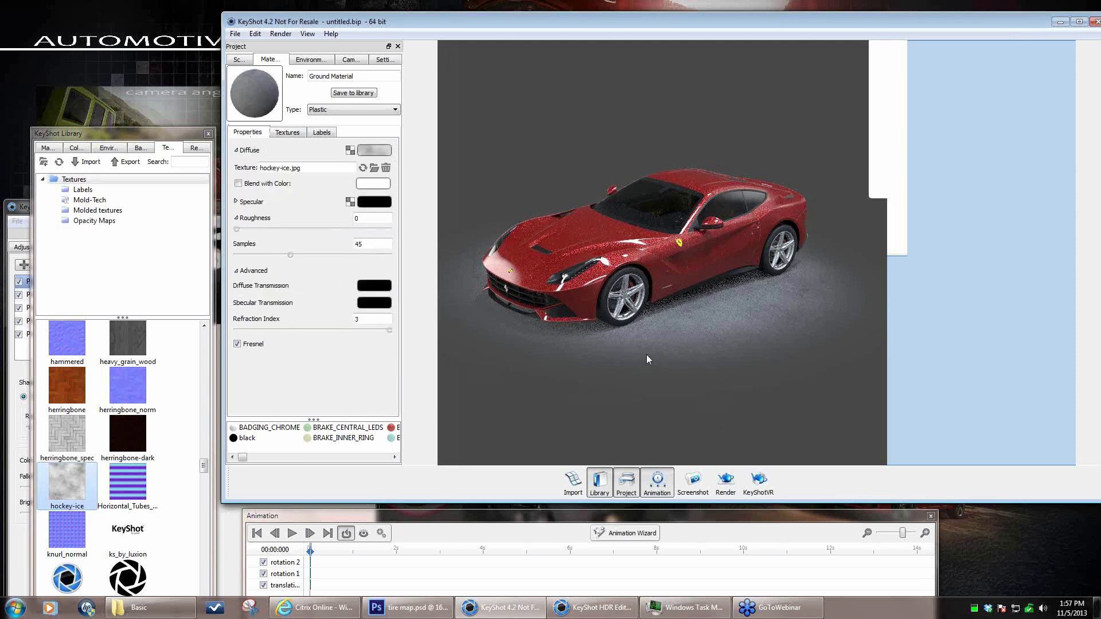
drag(646, 355, 614, 367)
scroll(900, 328, up, 5)
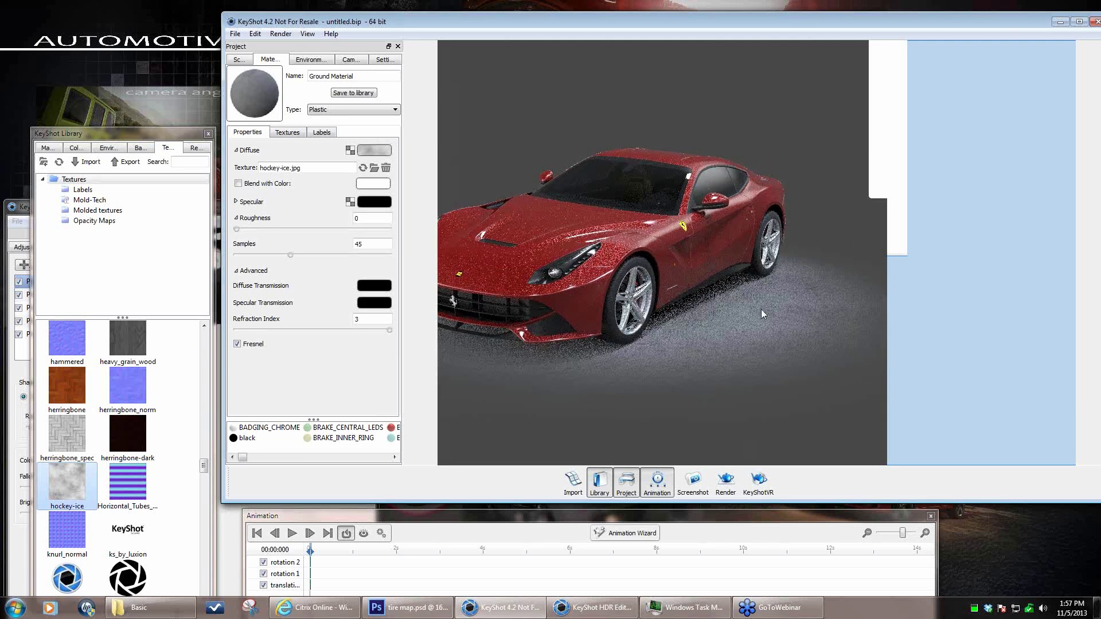
drag(719, 369, 755, 380)
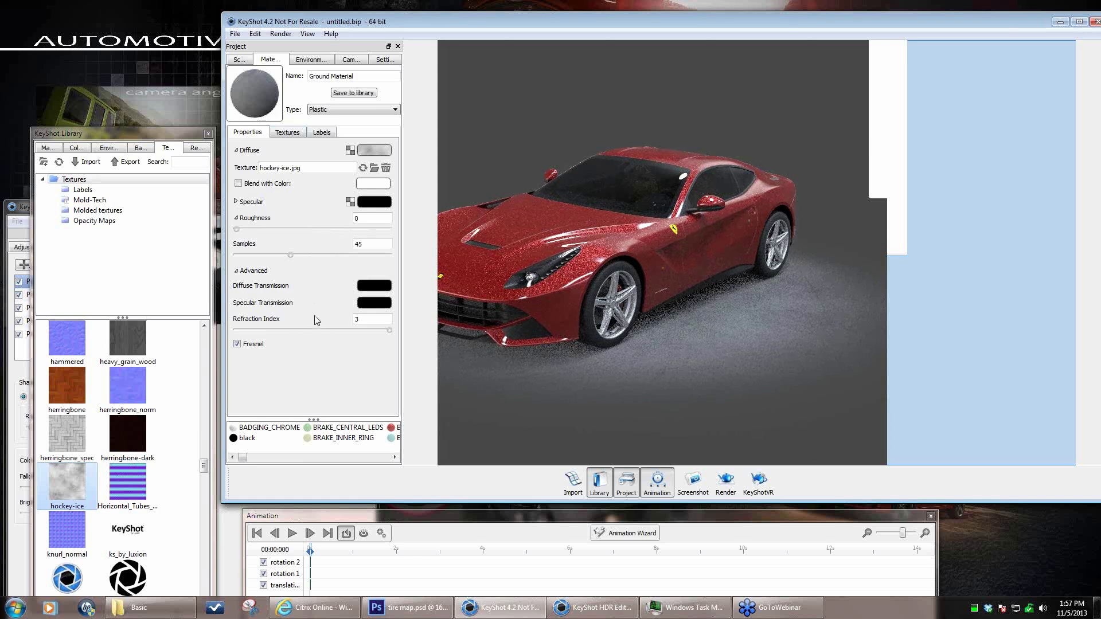
- Enable global illumination and ground illumination in the scene's quality settings
click(385, 59)
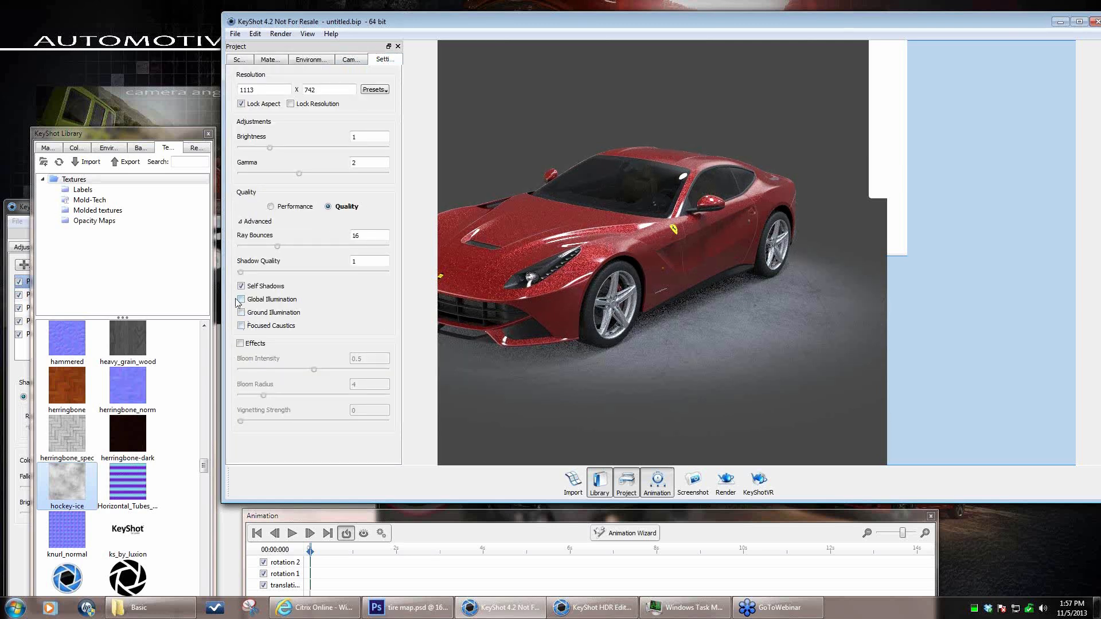
click(241, 300)
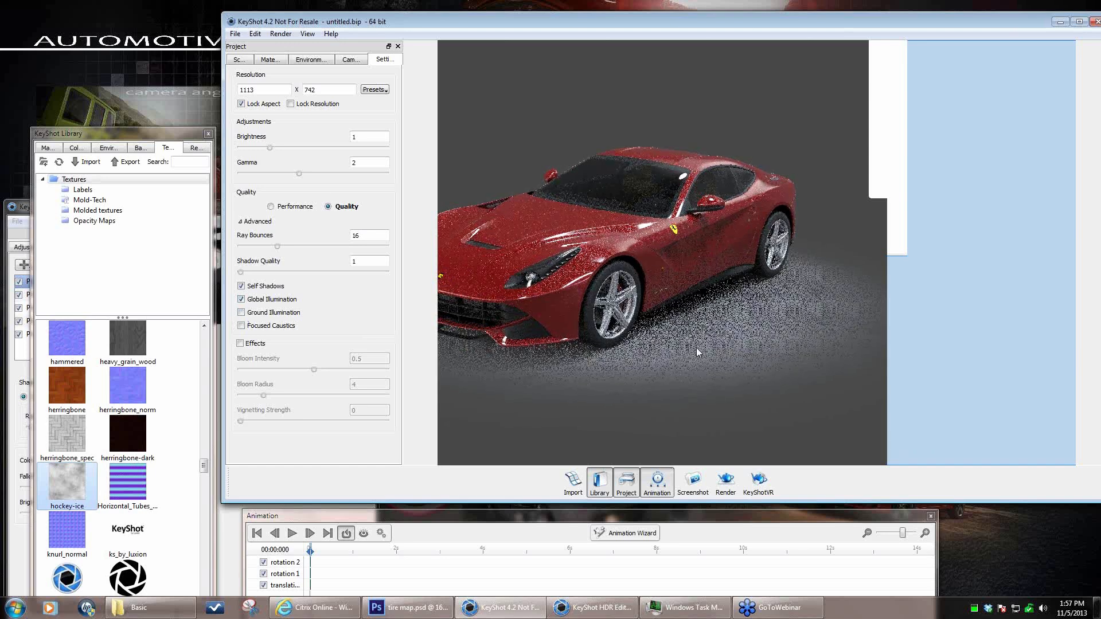
drag(719, 353, 713, 369)
click(241, 313)
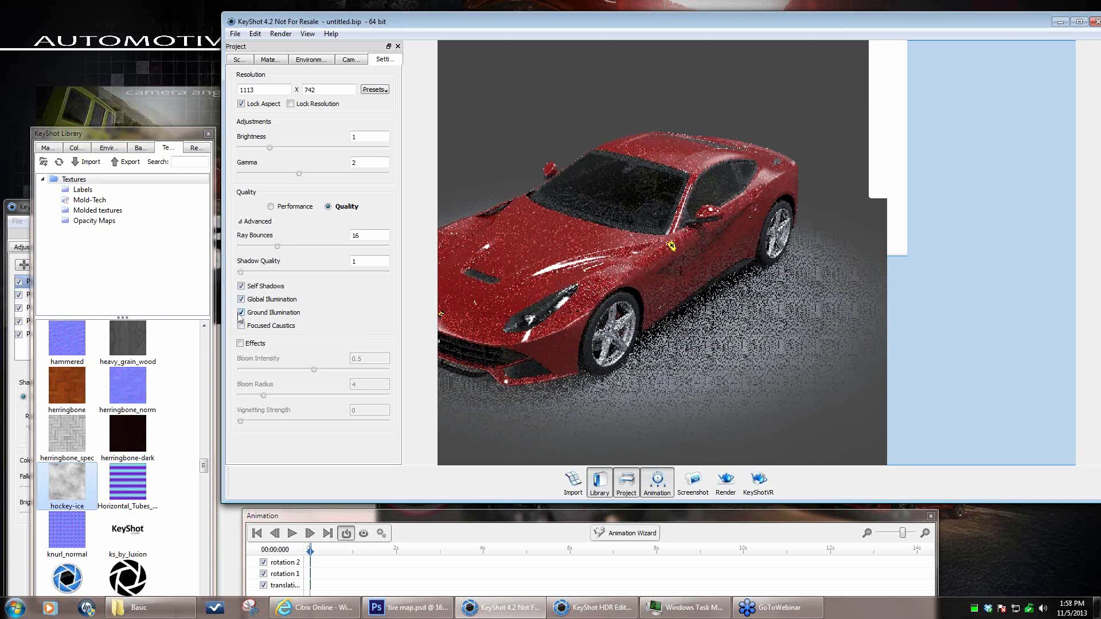
- Change the ground material's specular color to pure white
click(273, 61)
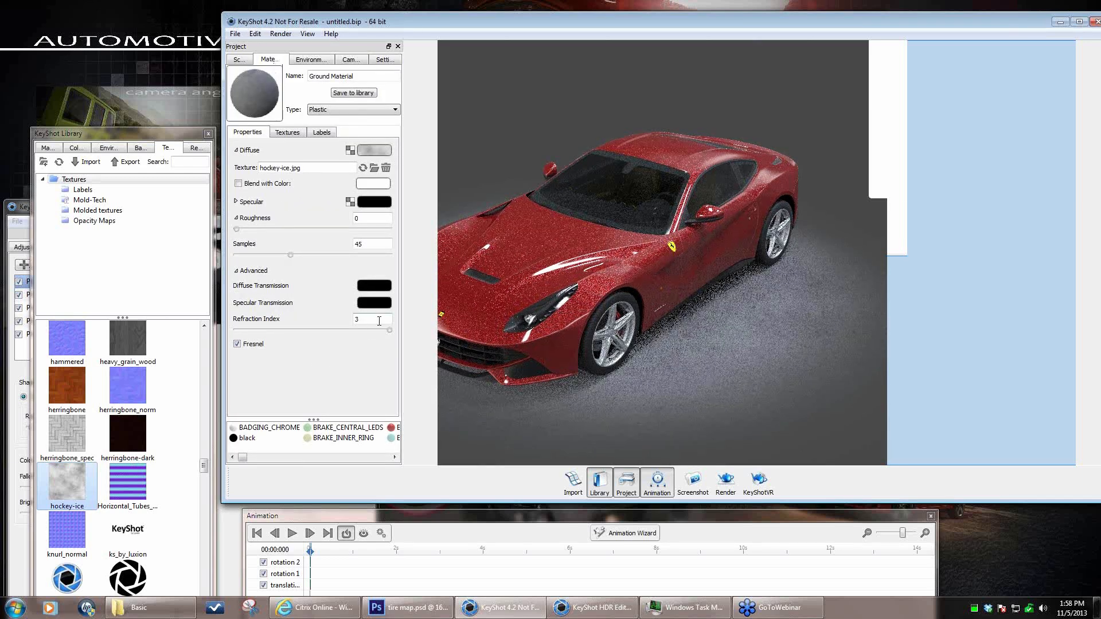
mouse_move(745, 369)
mouse_down()
mouse_move(737, 385)
mouse_move(733, 363)
mouse_up()
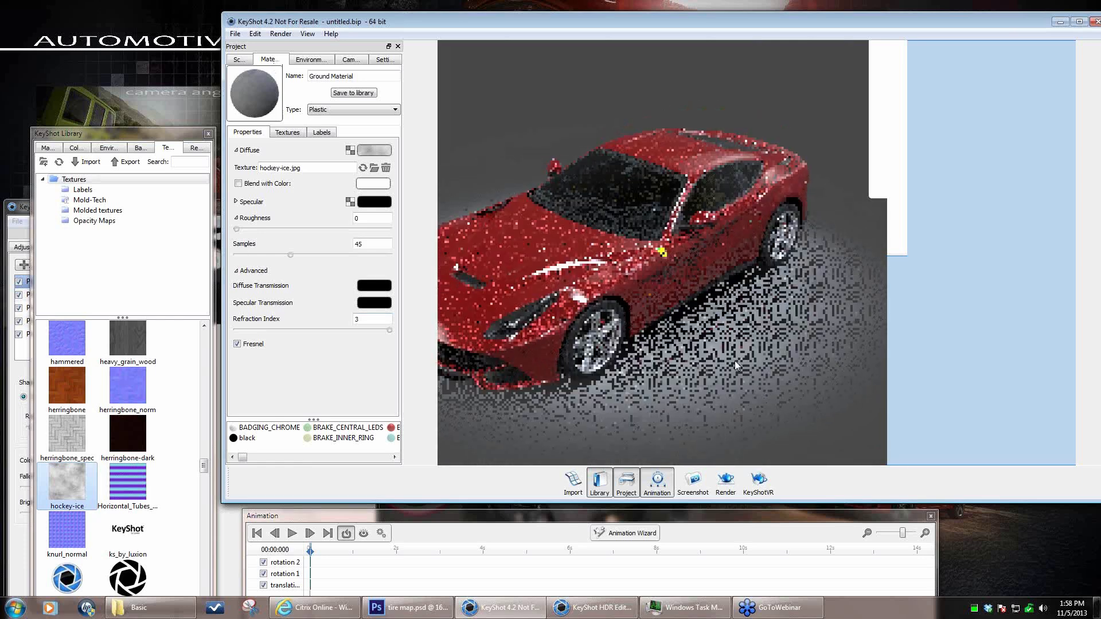
click(374, 202)
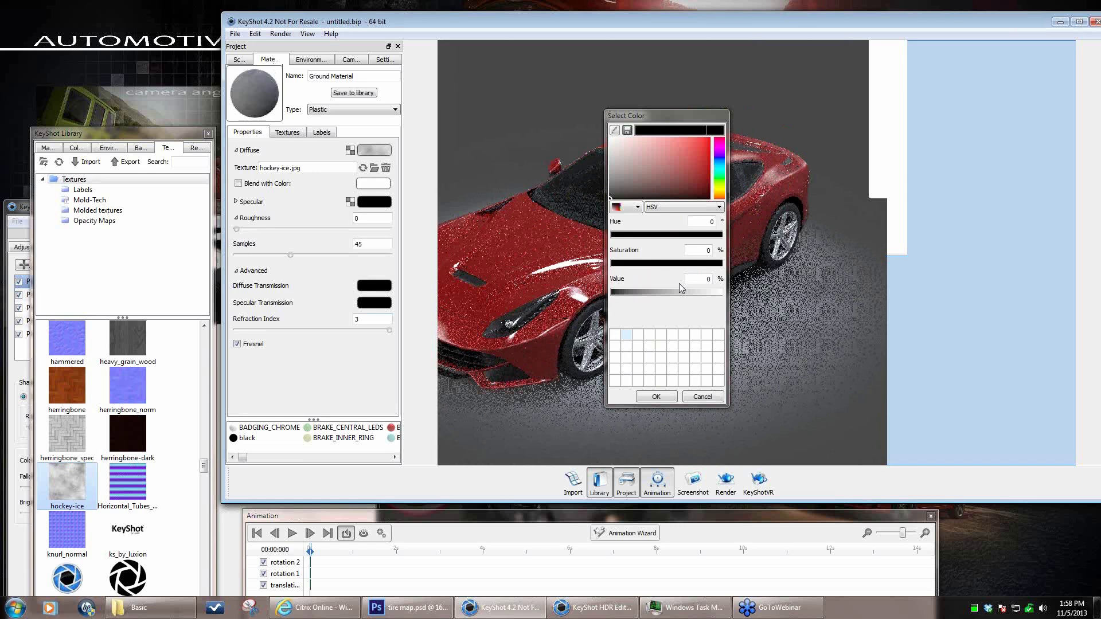
drag(681, 291, 749, 301)
click(656, 397)
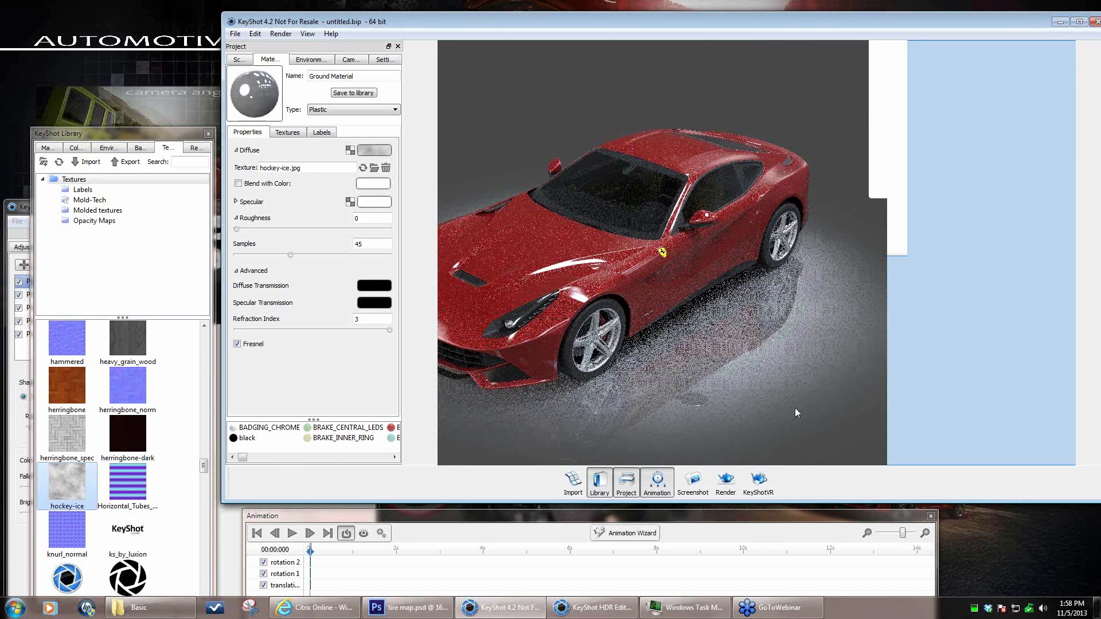
- Set the ground material's roughness to 0.06 to blur the car's reflection, checking the ground beside the car
drag(795, 408, 794, 363)
drag(690, 376, 673, 400)
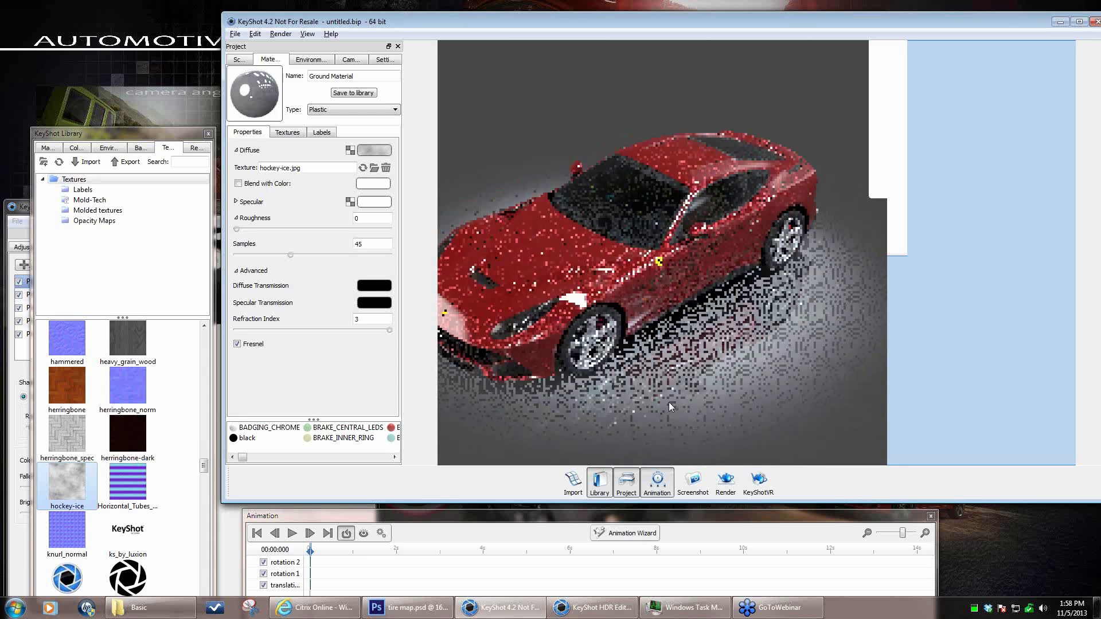
drag(752, 394, 669, 410)
scroll(713, 359, up, 3)
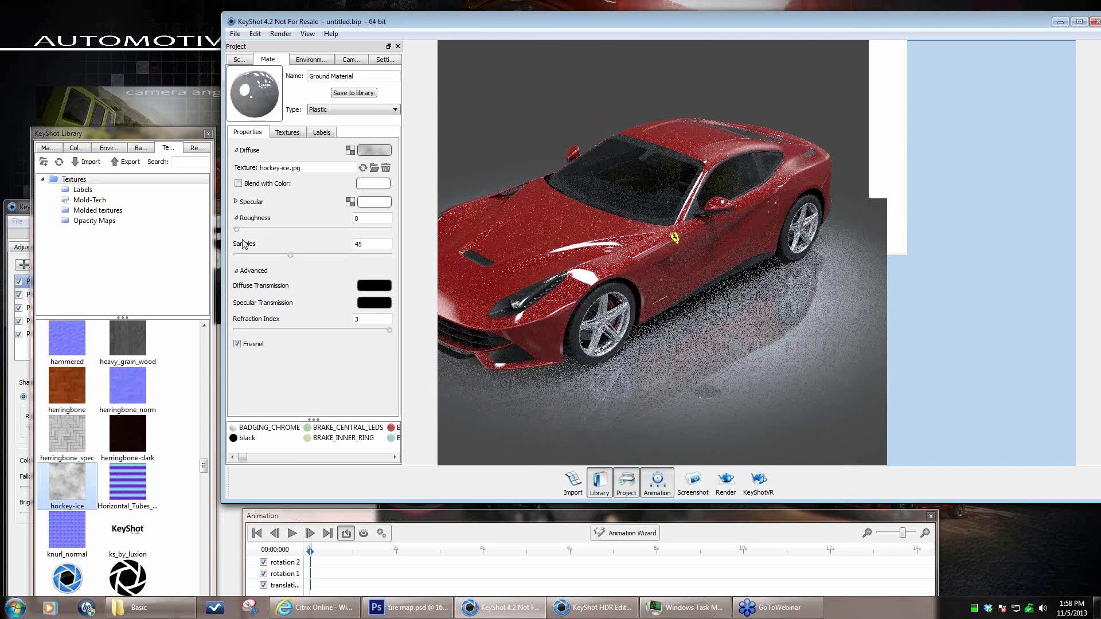
drag(237, 229, 252, 231)
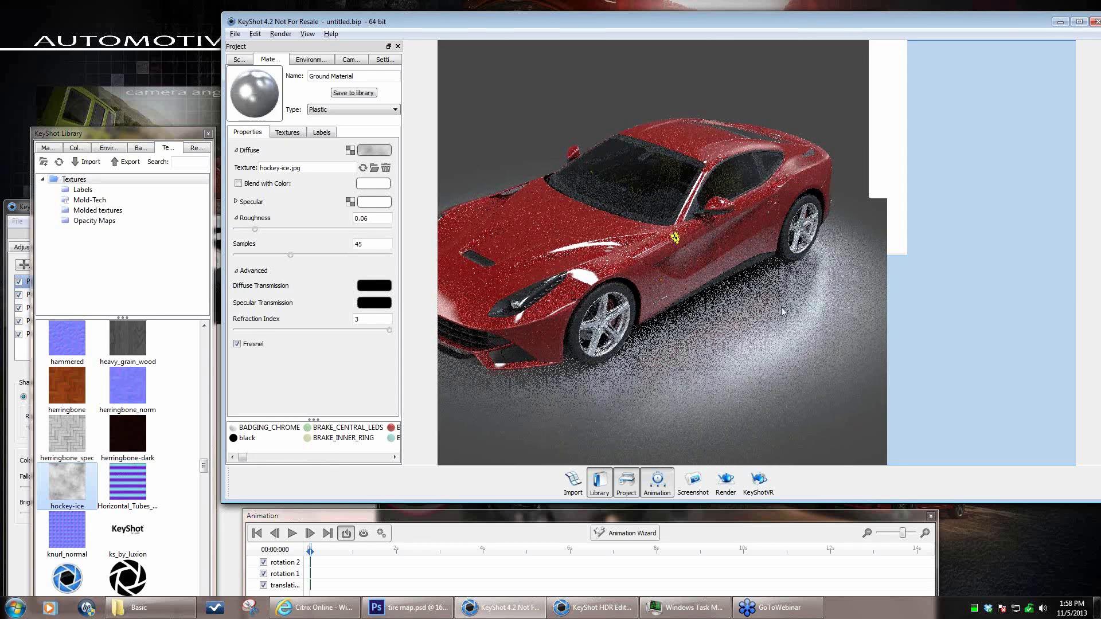
drag(781, 307, 721, 323)
scroll(839, 307, up, 2)
- Rearrange the main window and the library window so the library no longer covers the project settings
drag(792, 24, 685, 42)
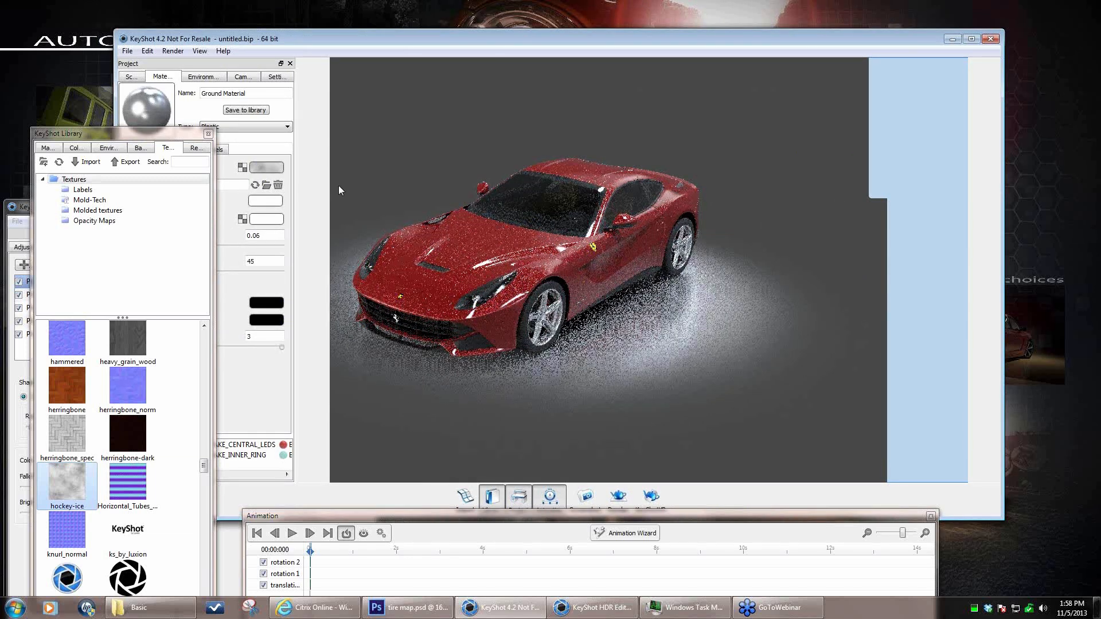
click(179, 132)
drag(178, 135, 714, 437)
- Lower the lighting environment's brightness to 0.545 and check the car and its ground reflection
click(202, 79)
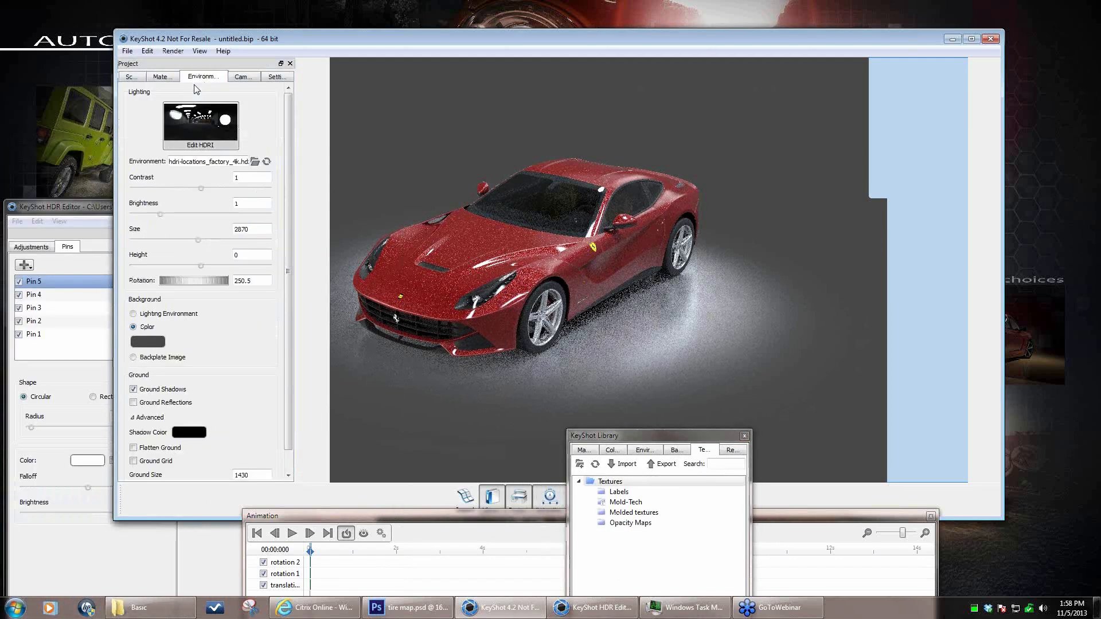
drag(161, 215, 148, 214)
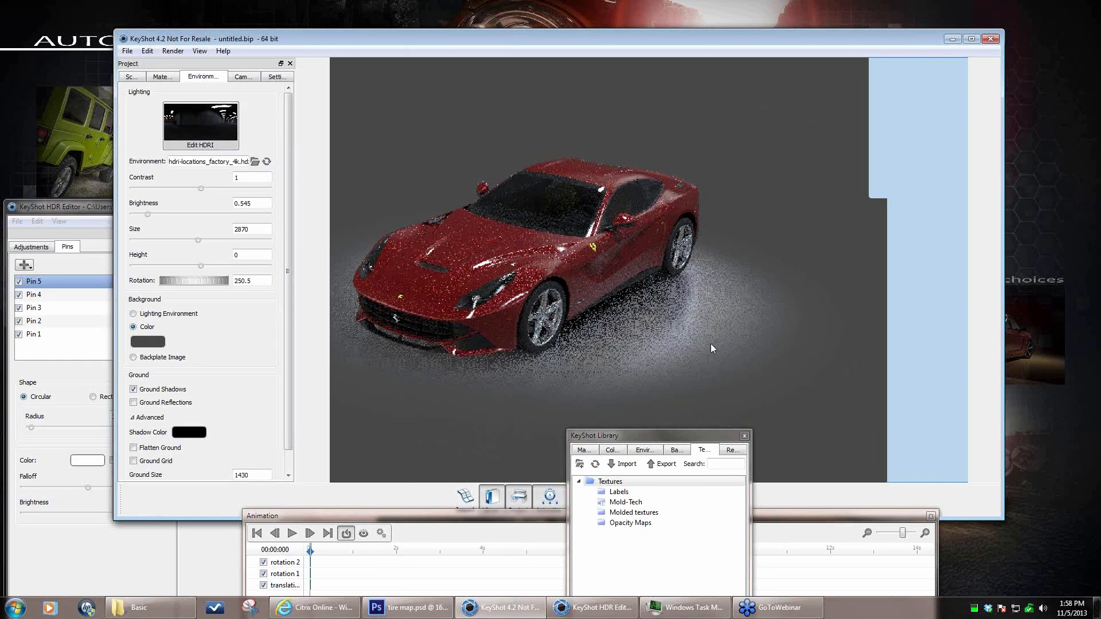
drag(669, 315, 708, 328)
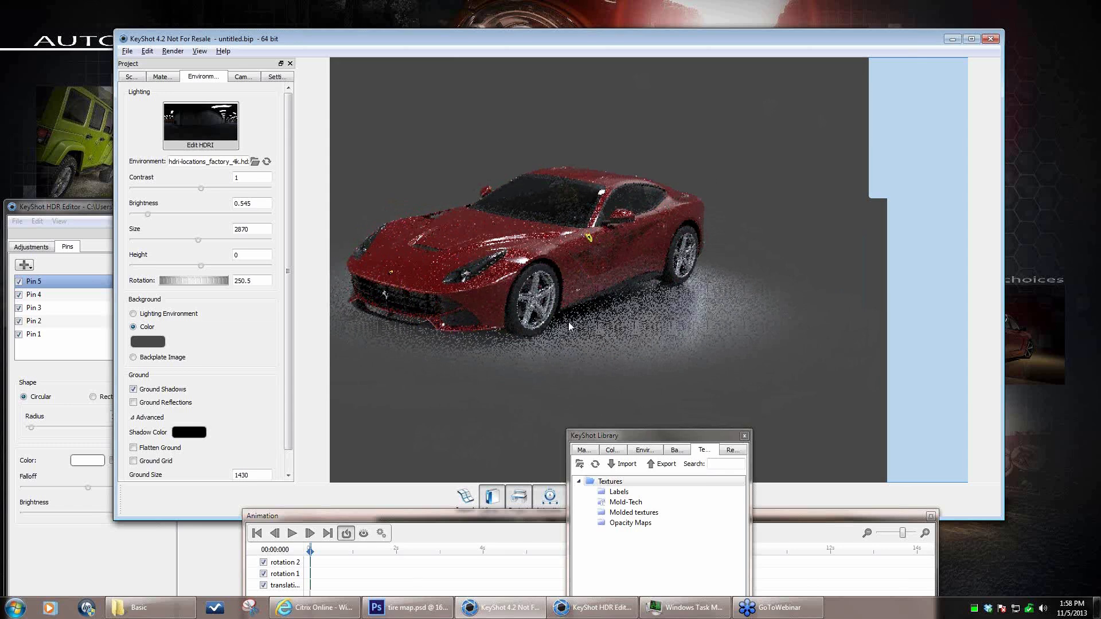
drag(569, 322, 746, 308)
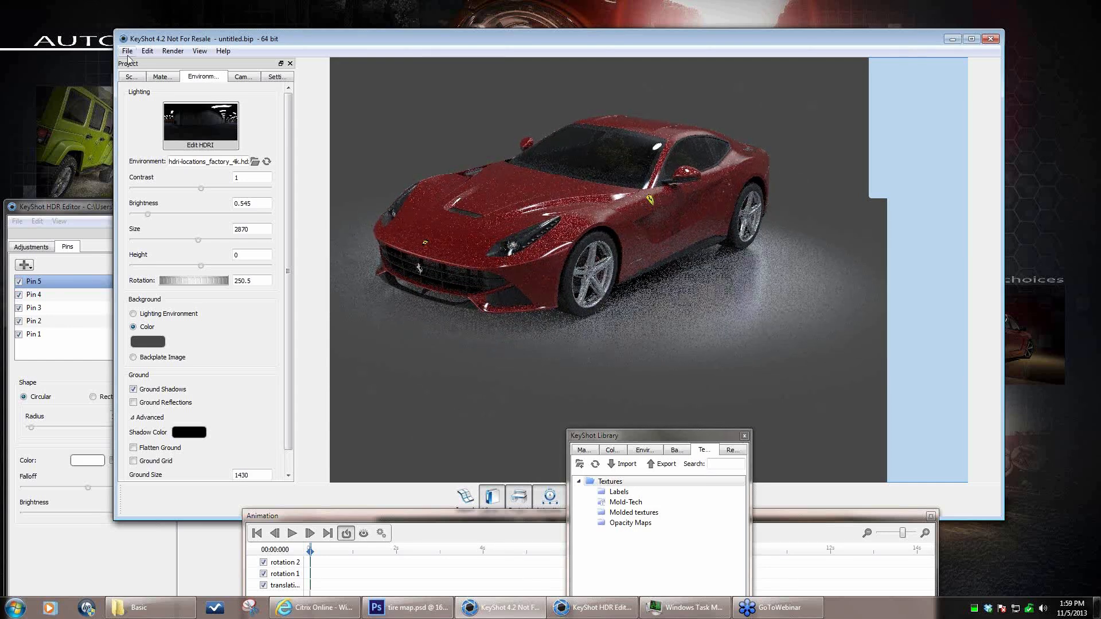
- Import Sphere.obj from the KeyShot 4 Models folder using Update Geometry with calculated normals, and show the scene's model list
click(466, 498)
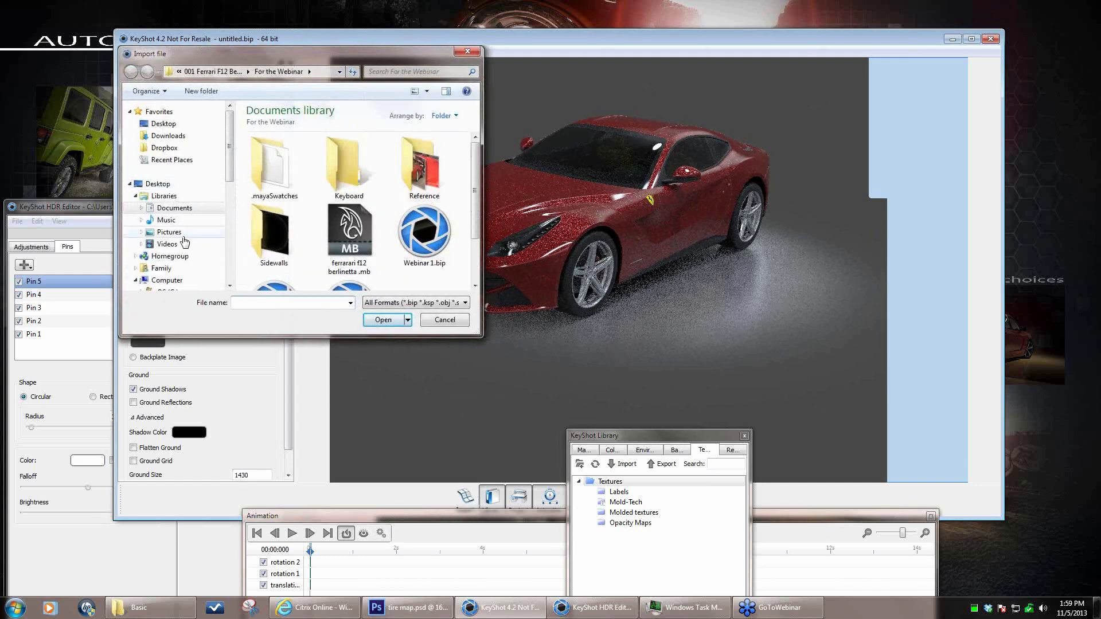
click(181, 208)
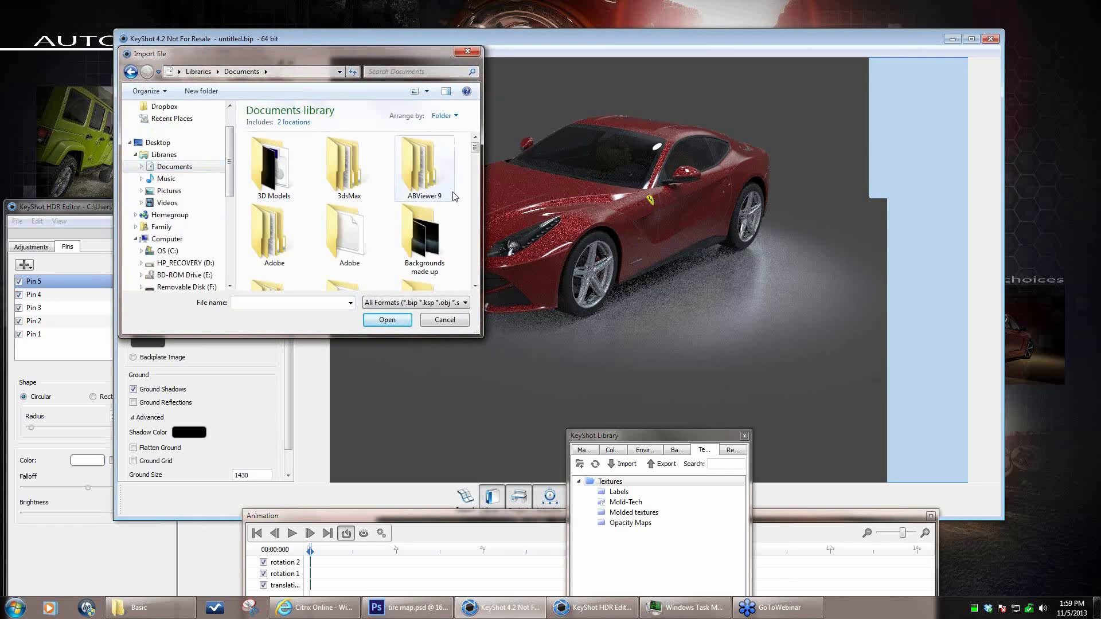
scroll(444, 206, down, 2)
scroll(447, 212, down, 5)
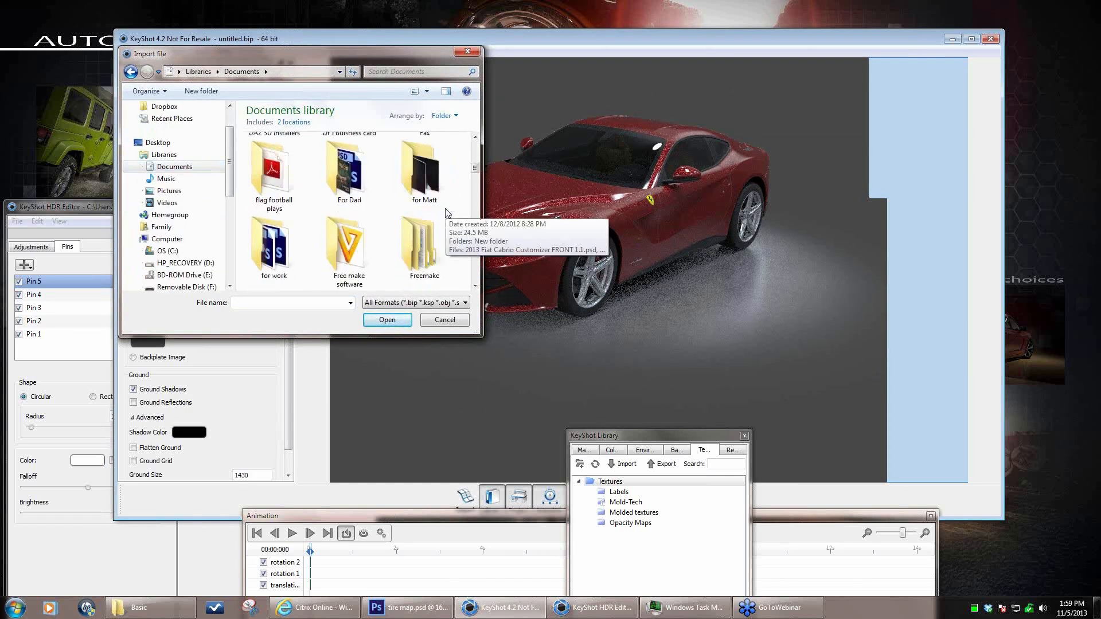
scroll(448, 218, down, 4)
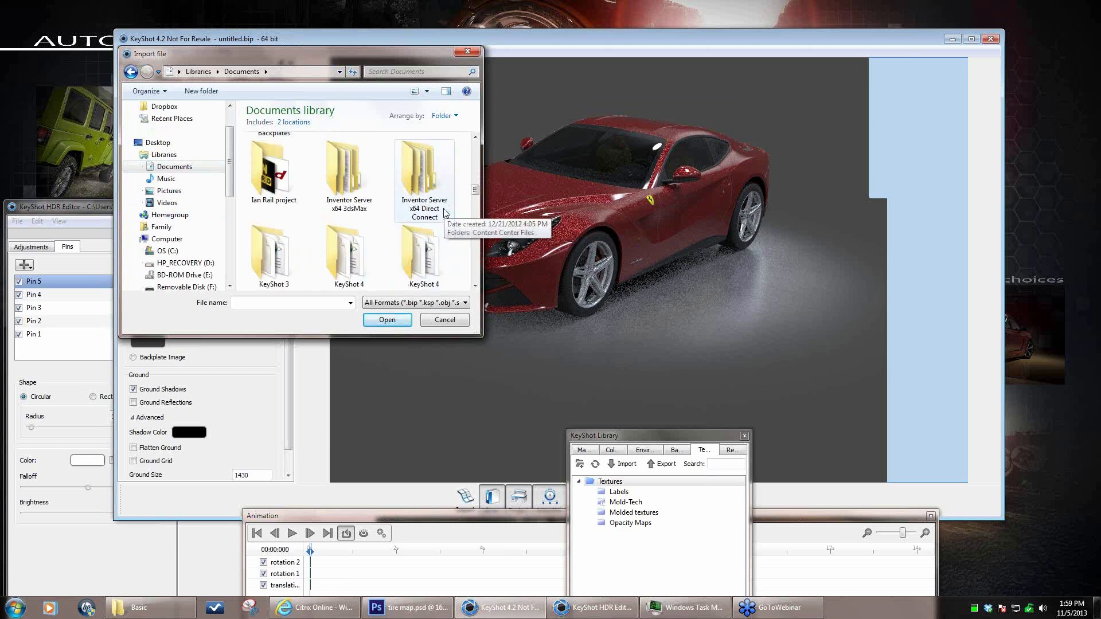
double_click(349, 264)
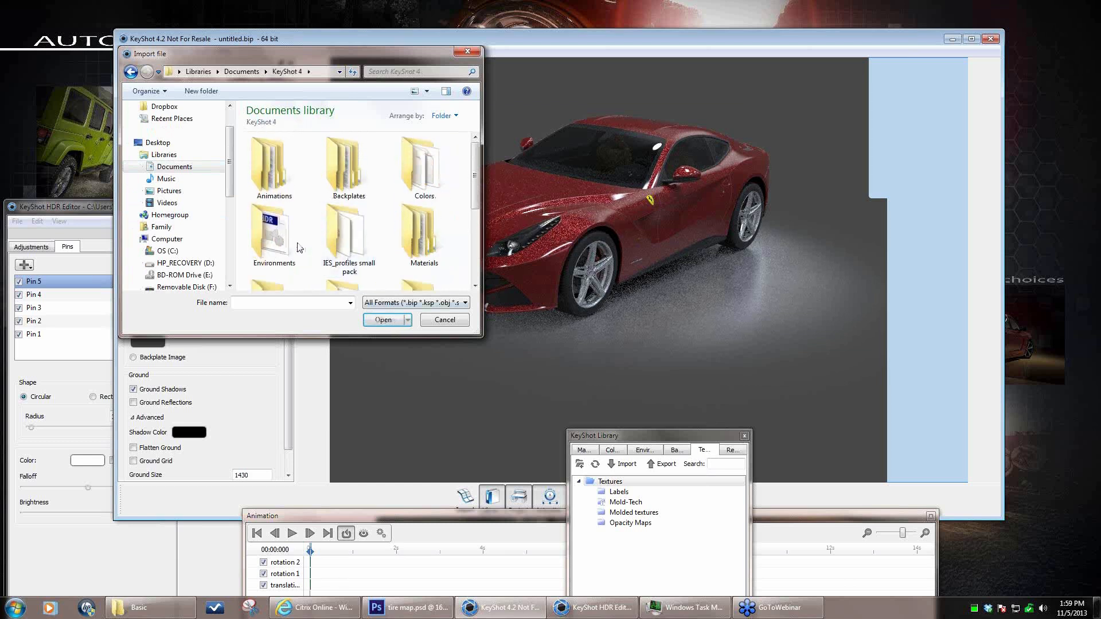
scroll(357, 233, down, 1)
double_click(356, 247)
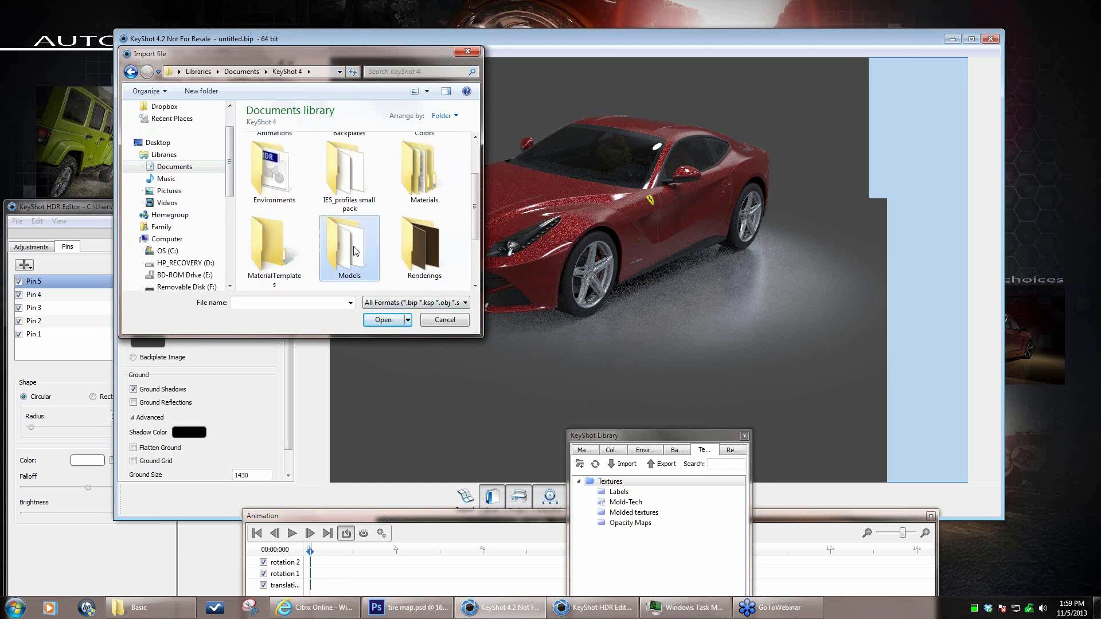
click(282, 238)
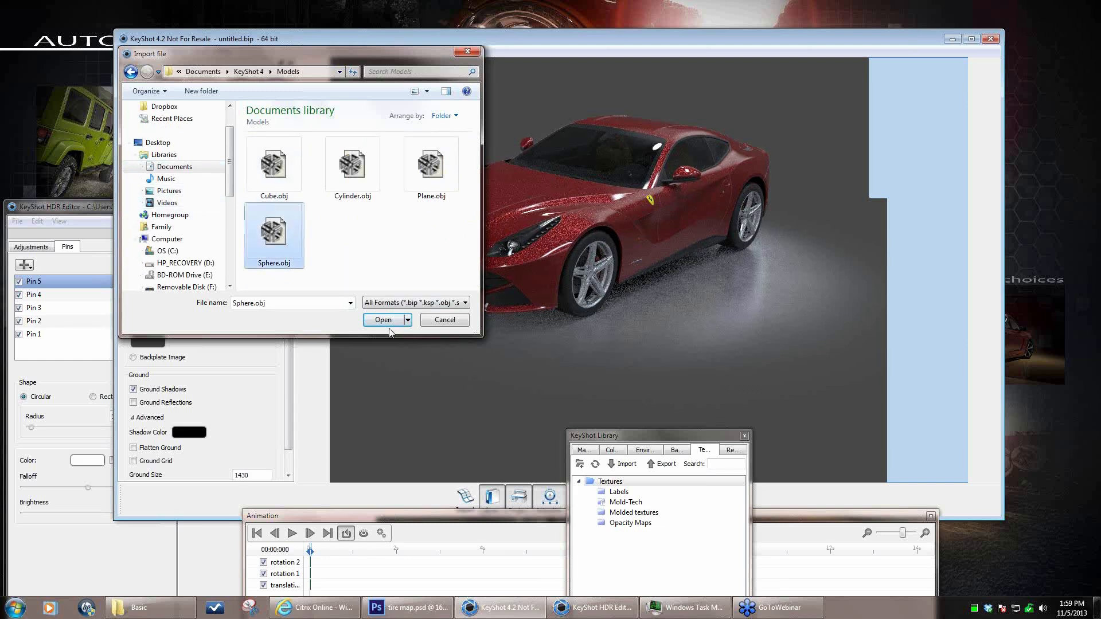
click(371, 320)
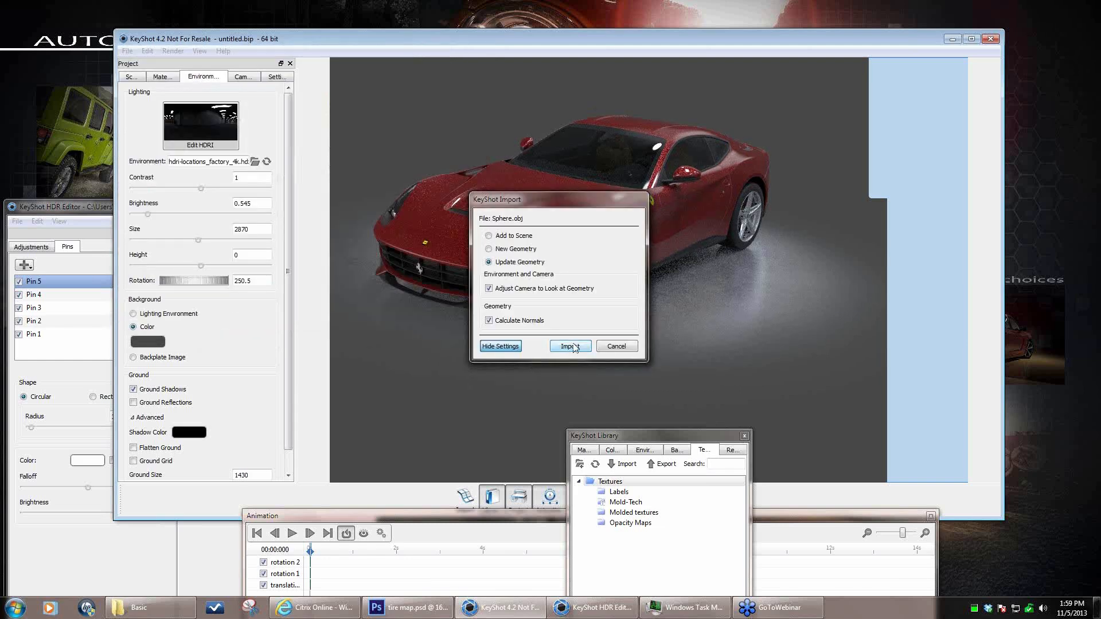
click(571, 346)
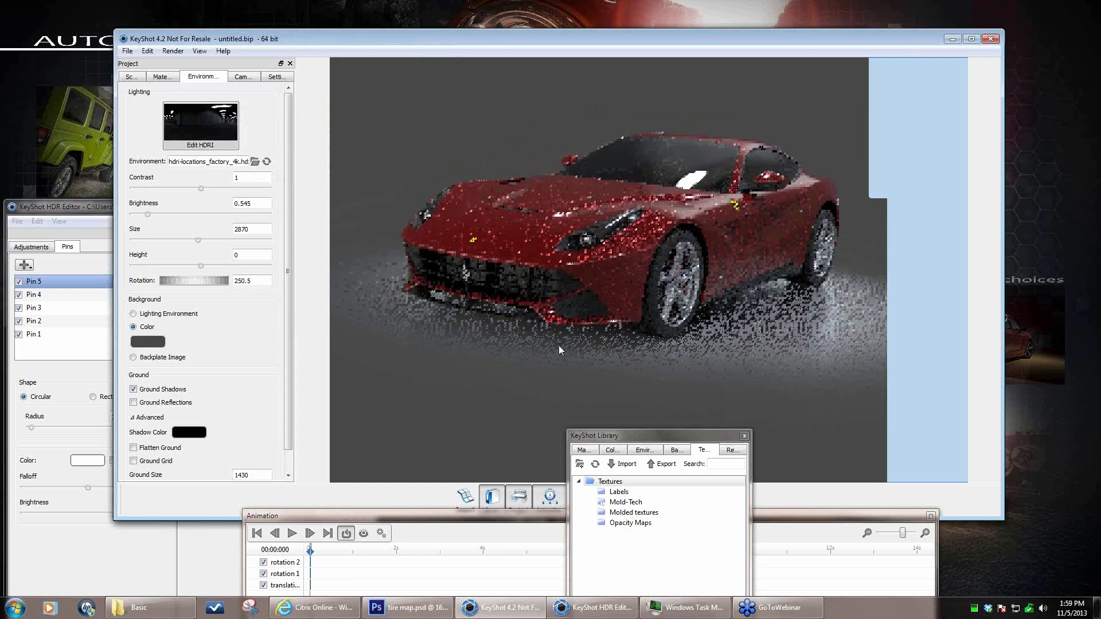
click(132, 77)
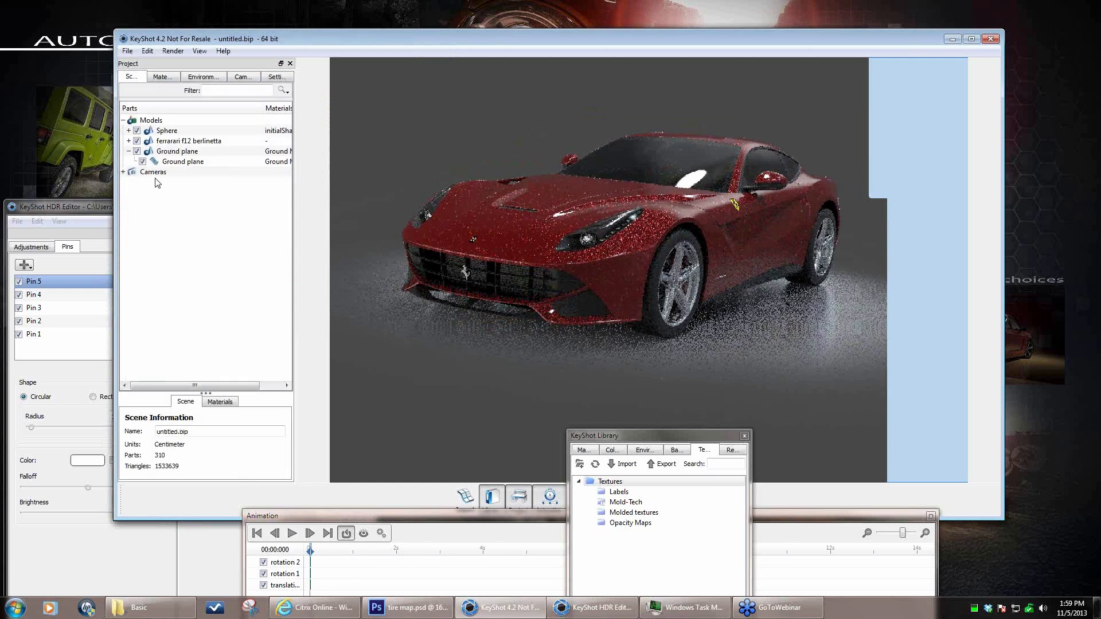
- Move the imported Sphere out of the car to a spot beside its rear wheel, raised off the ground
click(165, 130)
right_click(163, 132)
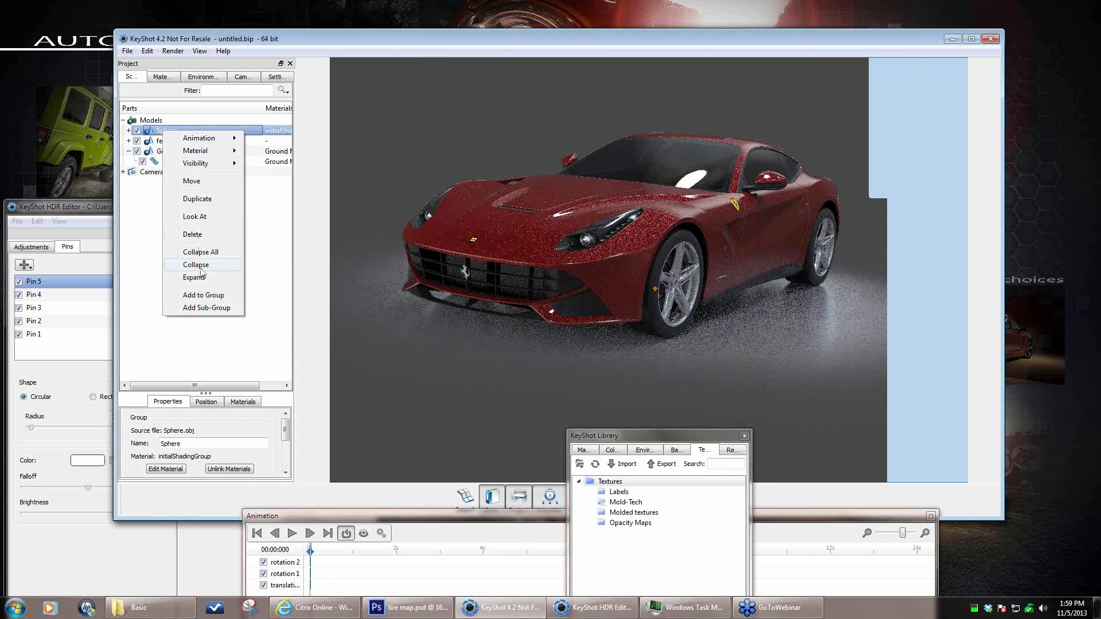
click(198, 182)
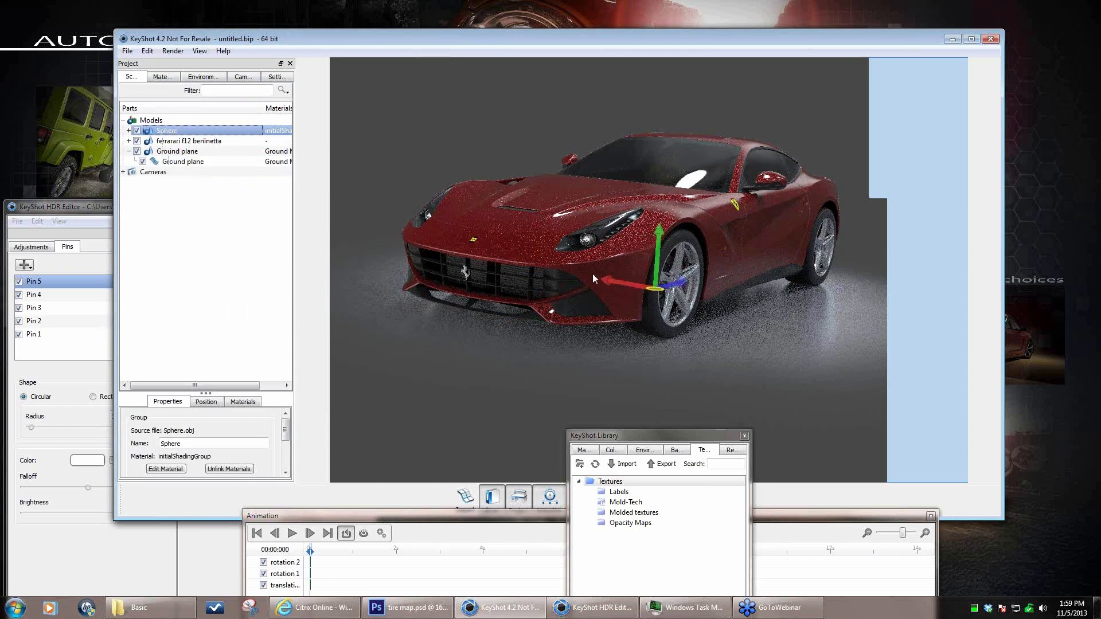
drag(619, 280, 823, 344)
drag(845, 269, 842, 175)
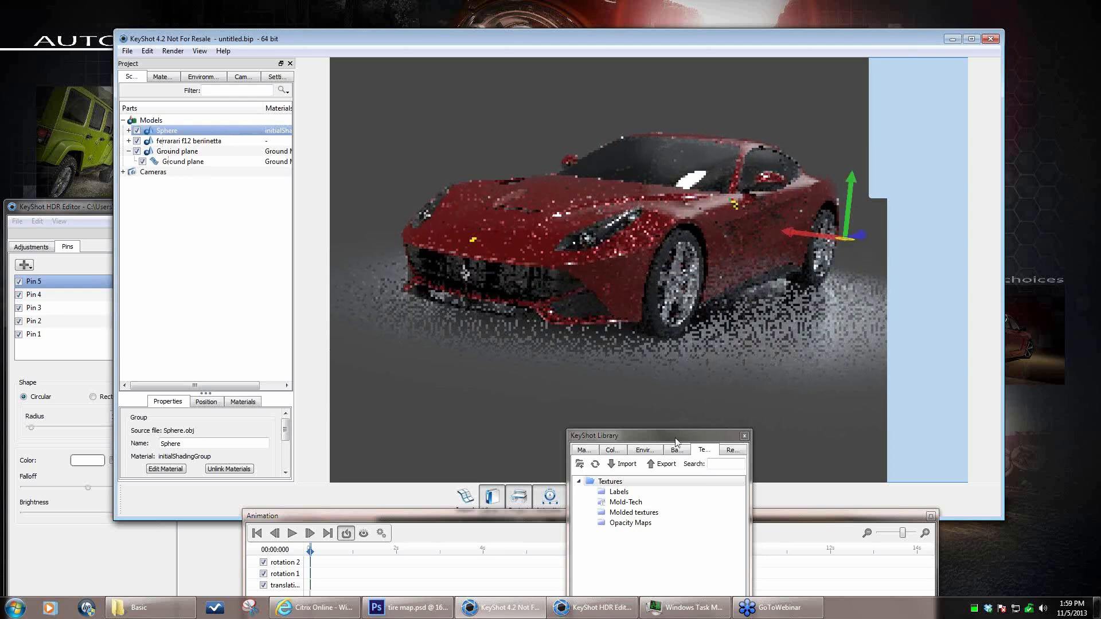
- Dock the library window with the project settings and scale the sphere up uniformly to about the size of a wheel
drag(675, 441, 238, 474)
click(653, 460)
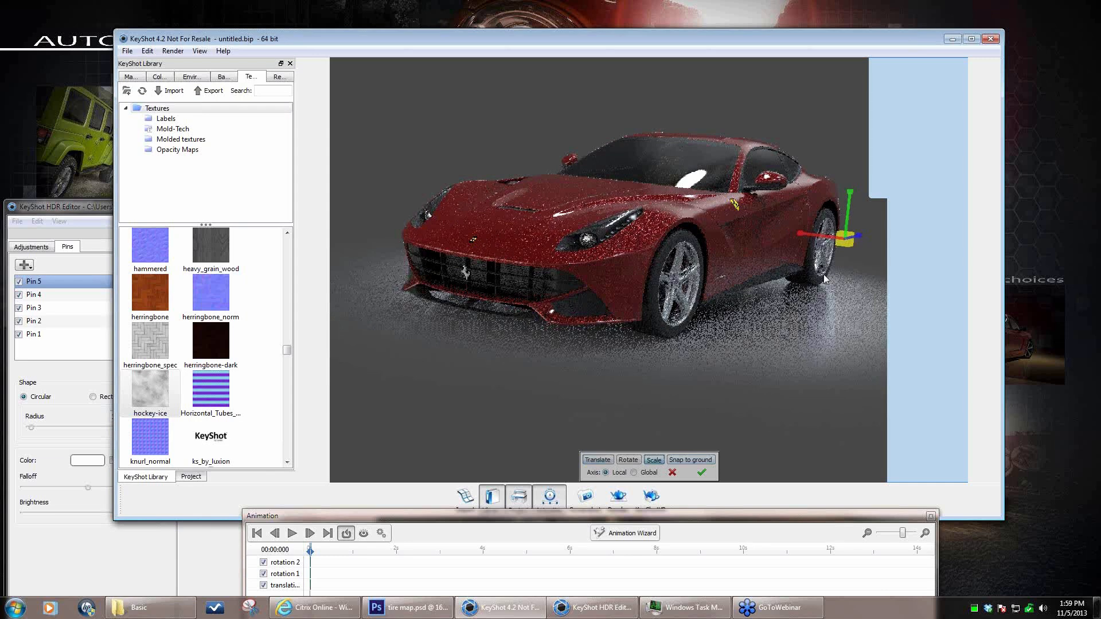
drag(841, 249, 933, 308)
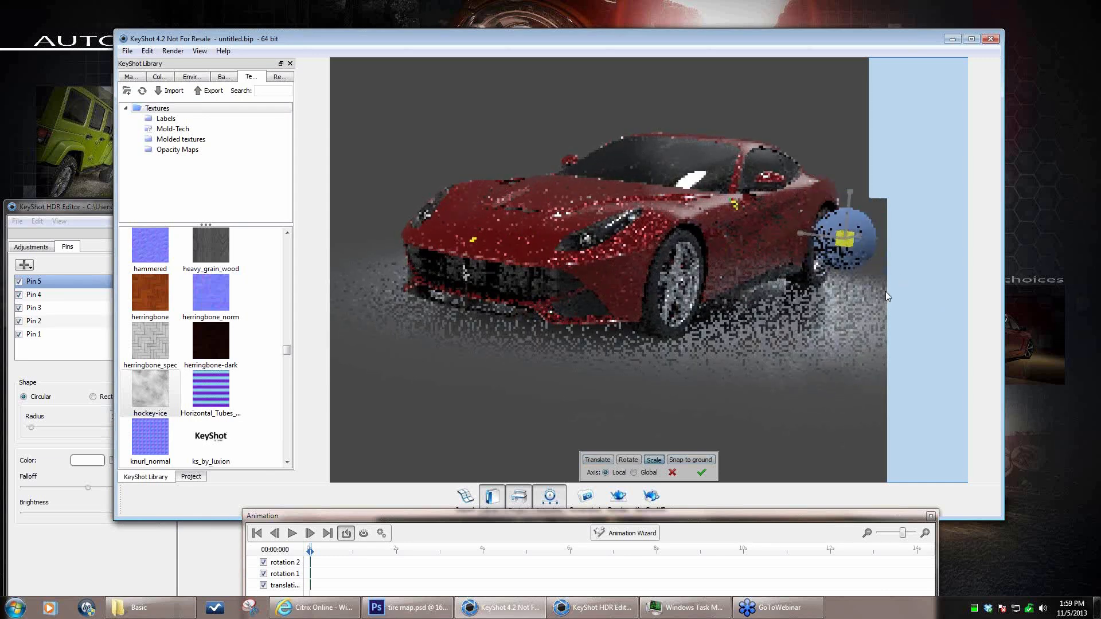
drag(869, 290, 869, 289)
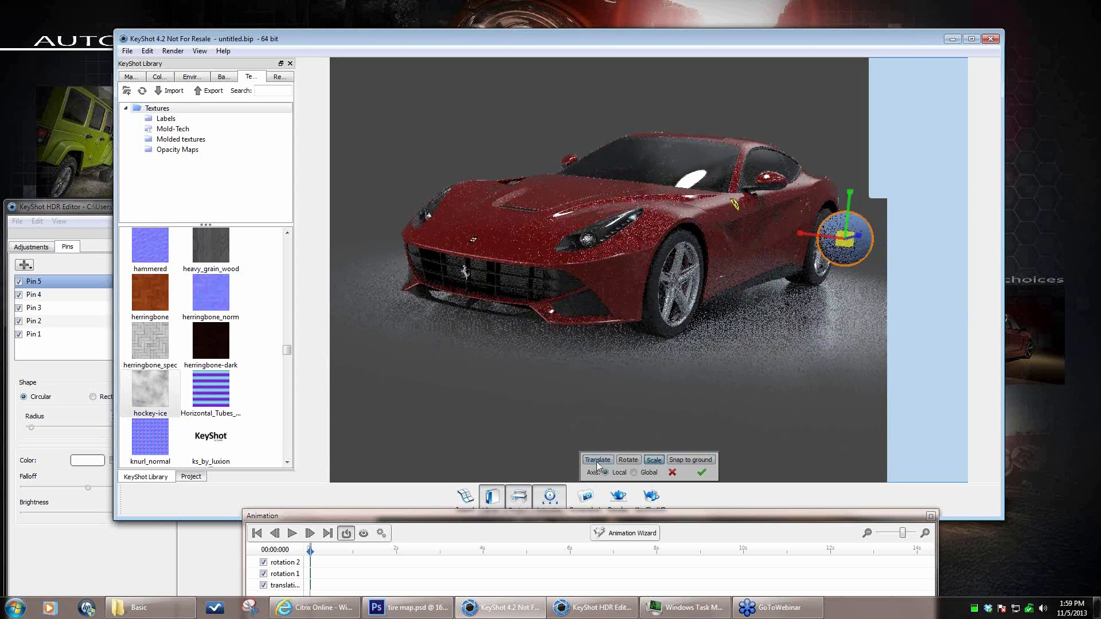
- Raise the sphere above the rear of the car and accept the move
click(597, 462)
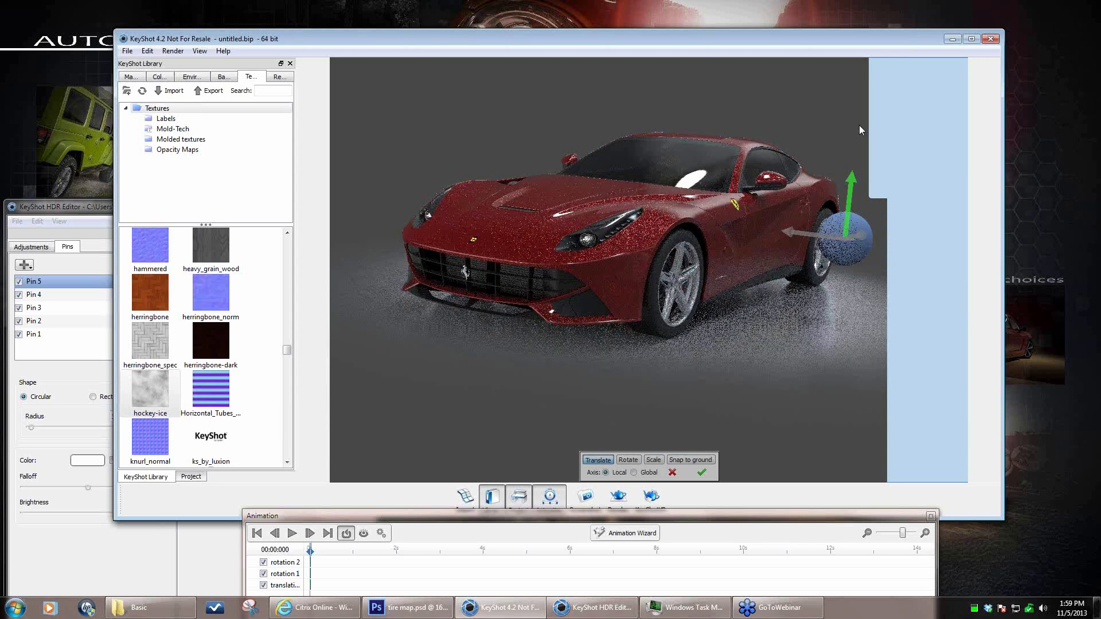
drag(871, 71, 870, 70)
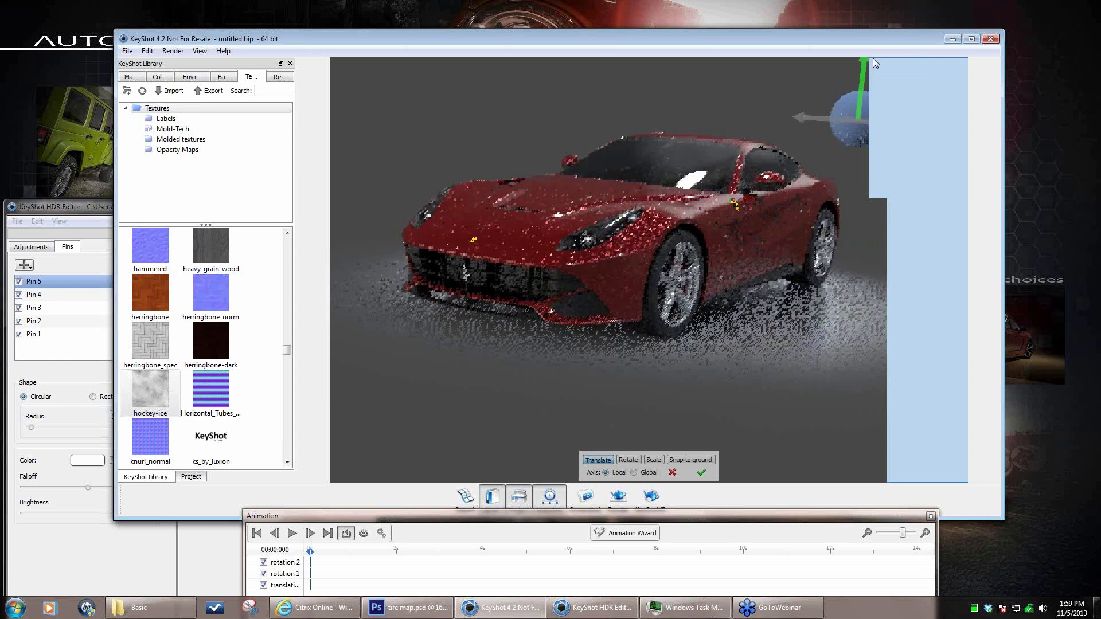
click(702, 473)
- Change the sphere's material type to Point Light IES Profile and browse to the IES_profiles small pack folder in KeyShot 4
double_click(852, 132)
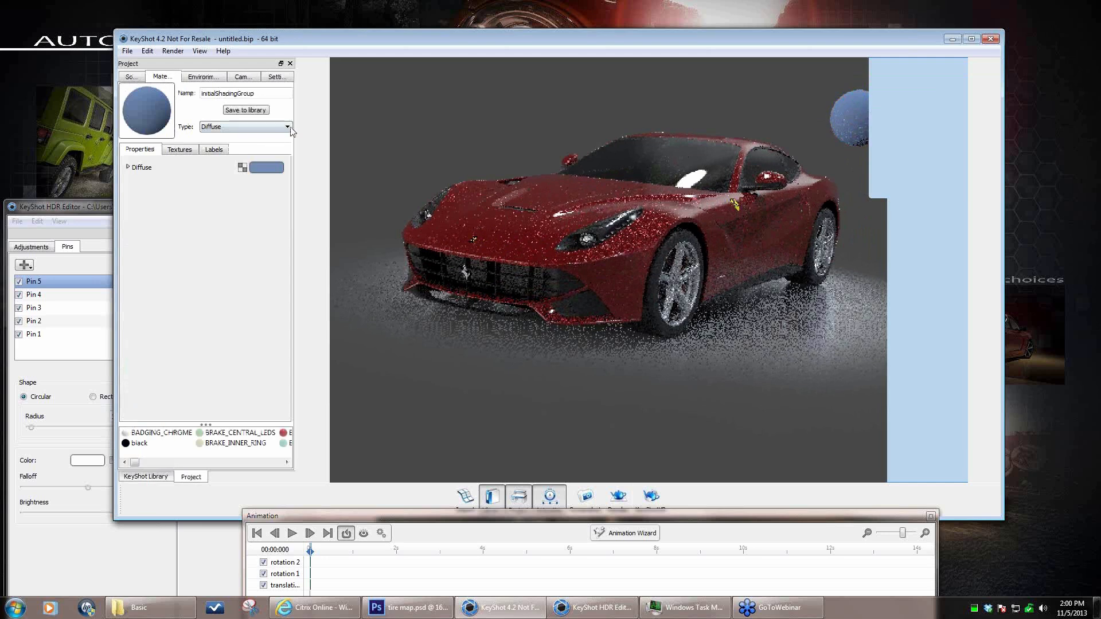
click(287, 127)
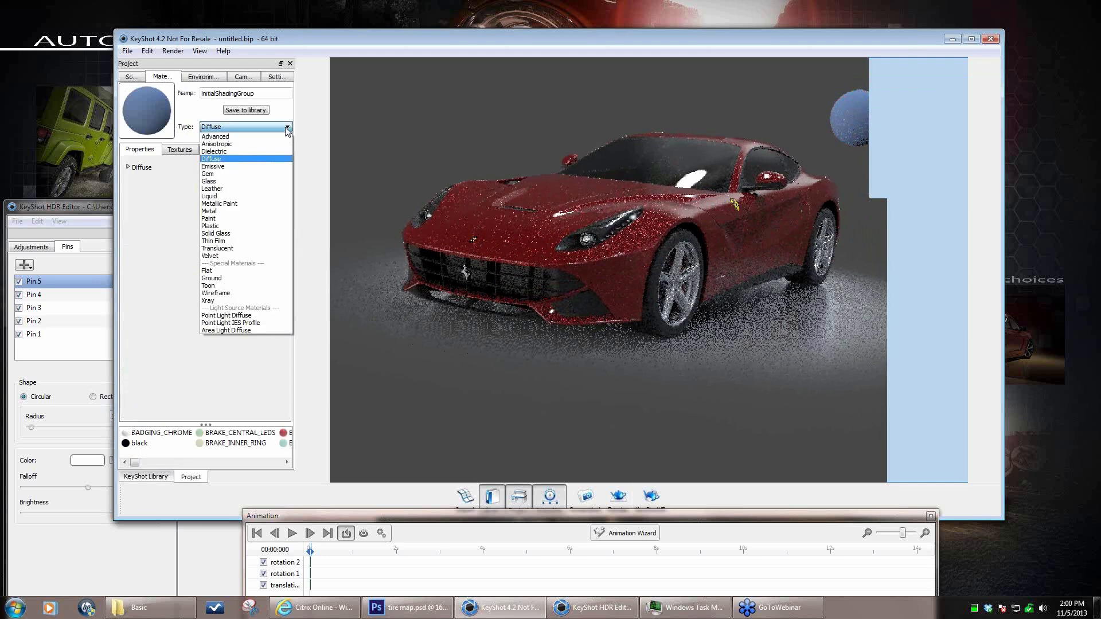
click(262, 324)
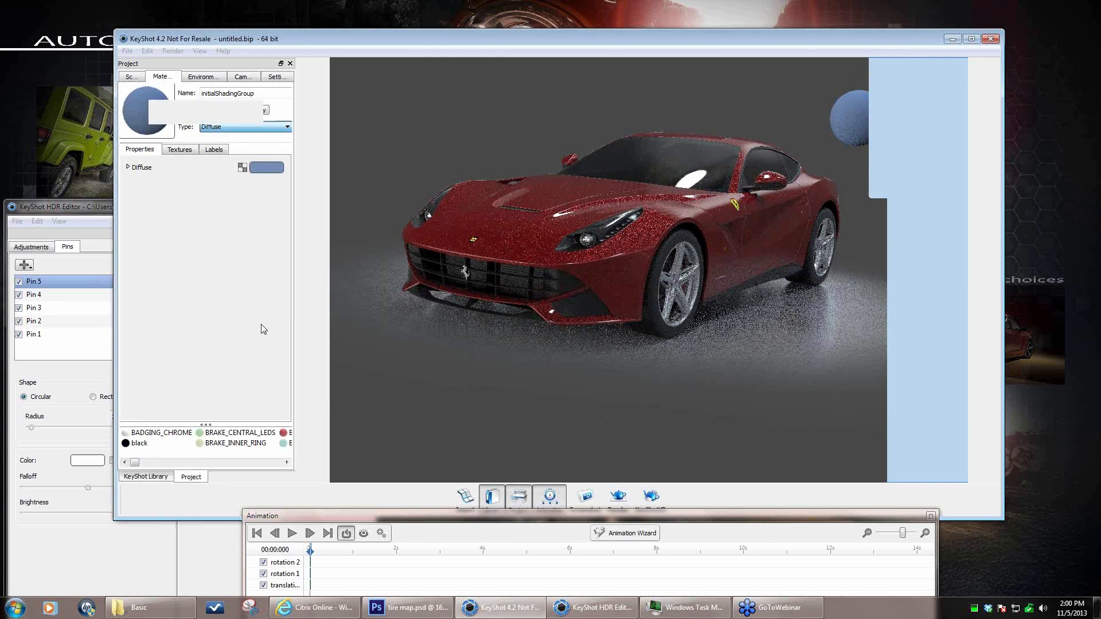
click(333, 366)
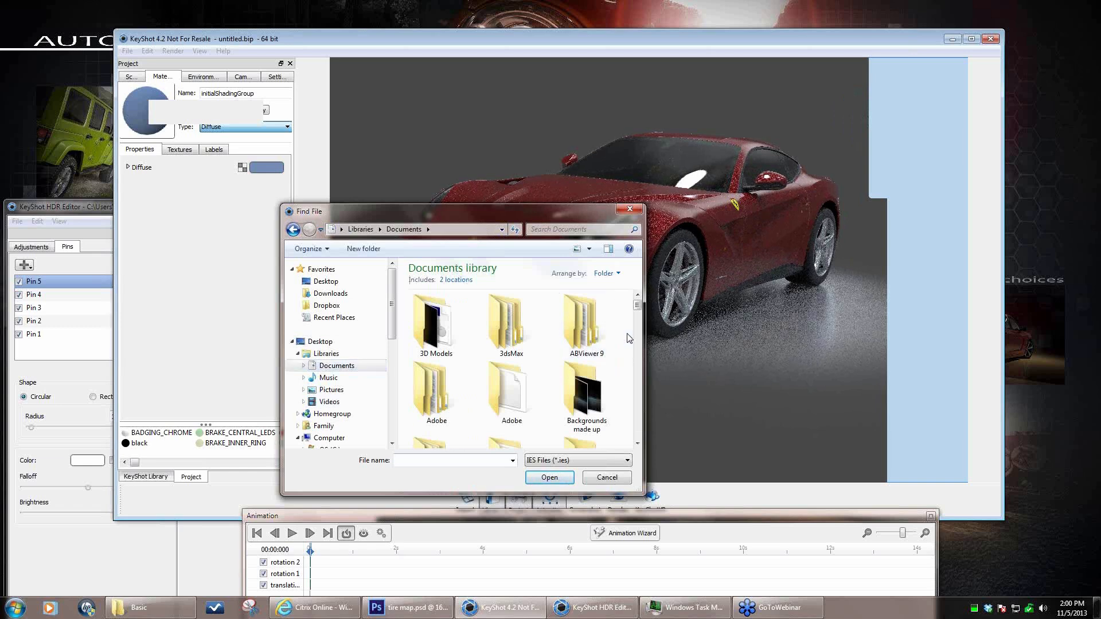
scroll(610, 352, down, 5)
double_click(510, 321)
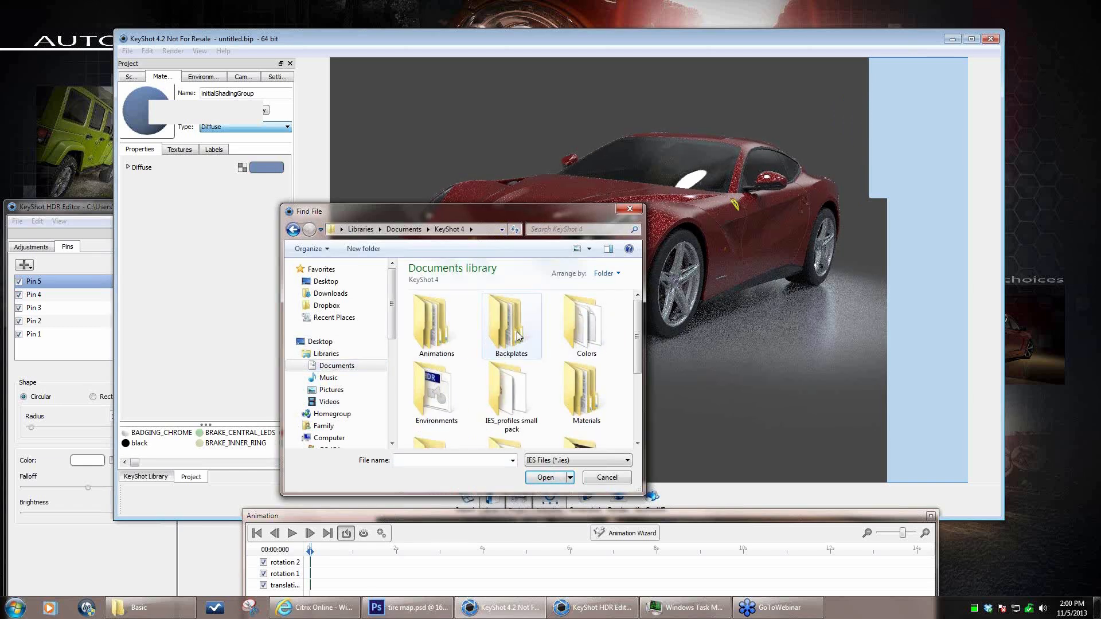
double_click(518, 405)
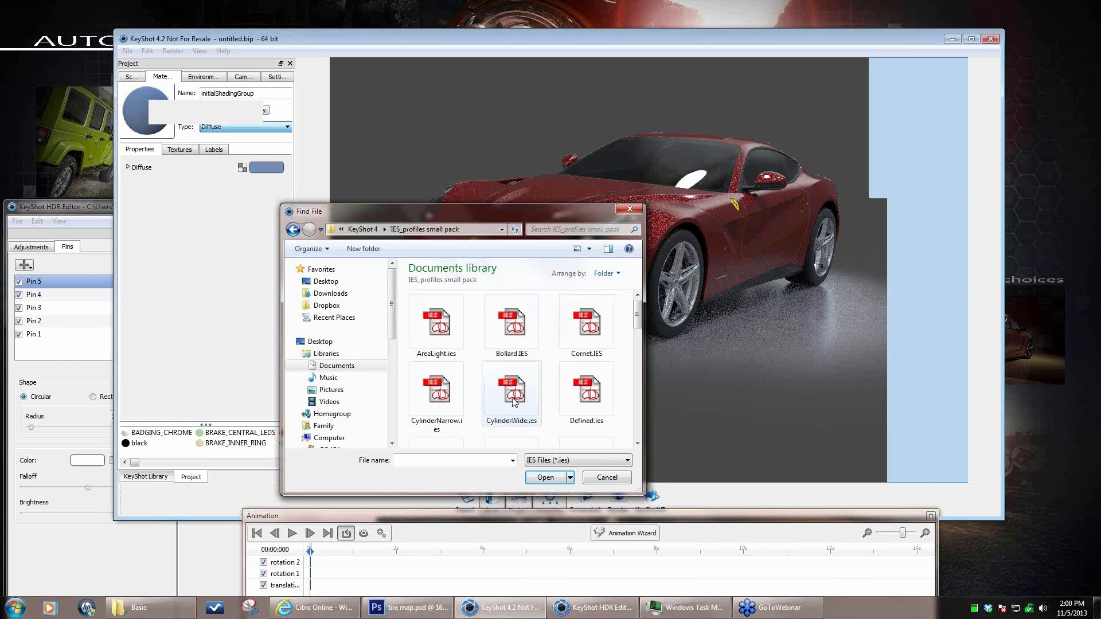
- Load Display.ies as the sphere's light profile
drag(510, 216, 289, 112)
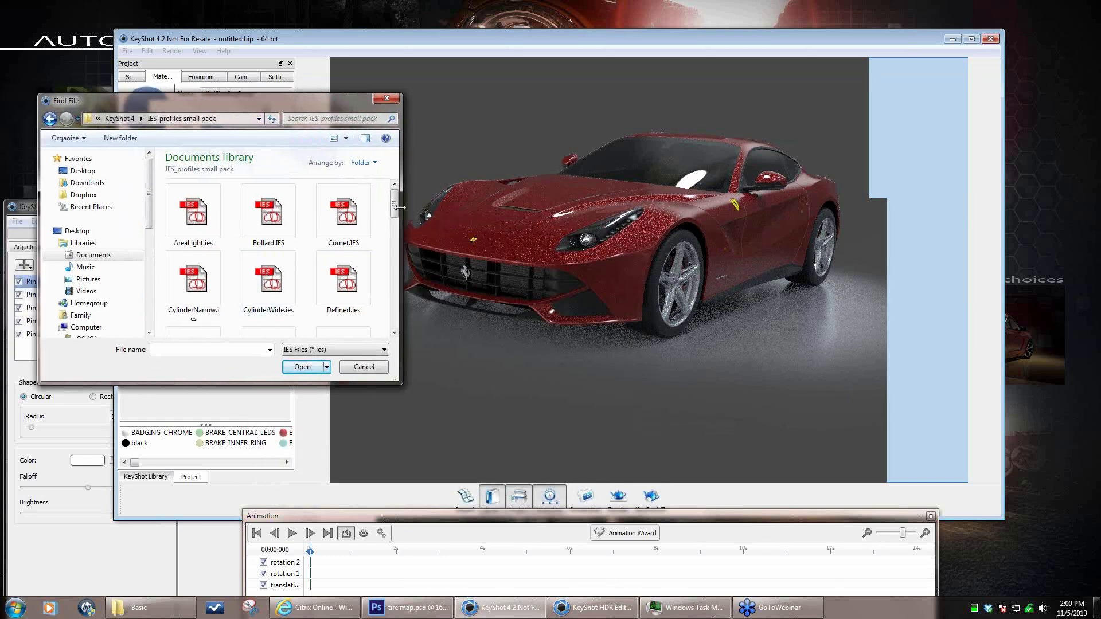
scroll(395, 221, down, 1)
drag(394, 221, 394, 235)
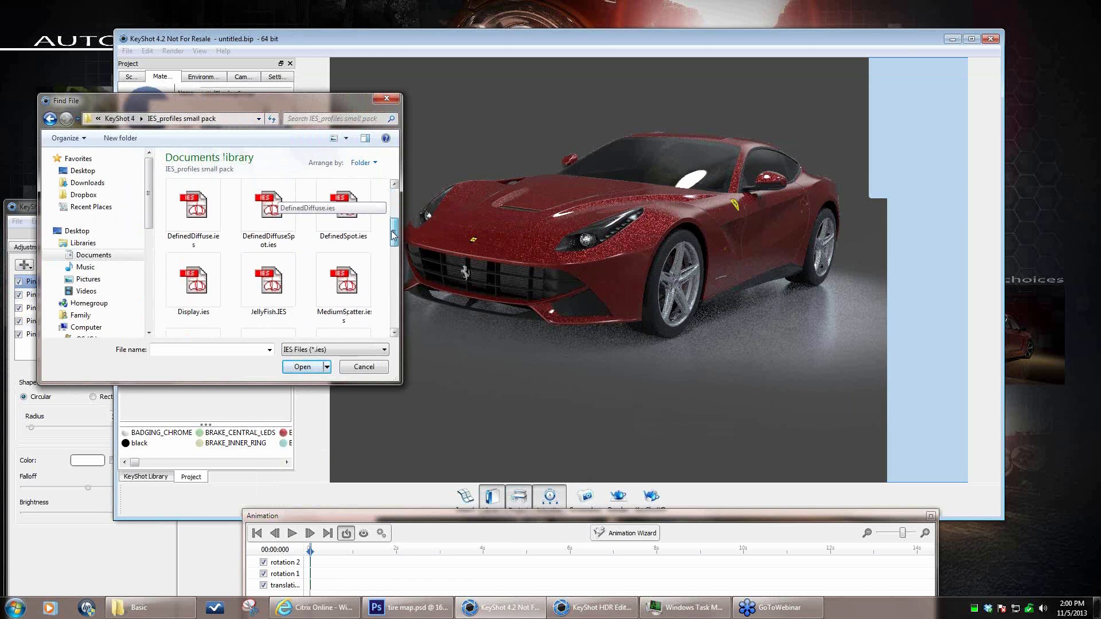
click(192, 290)
click(305, 368)
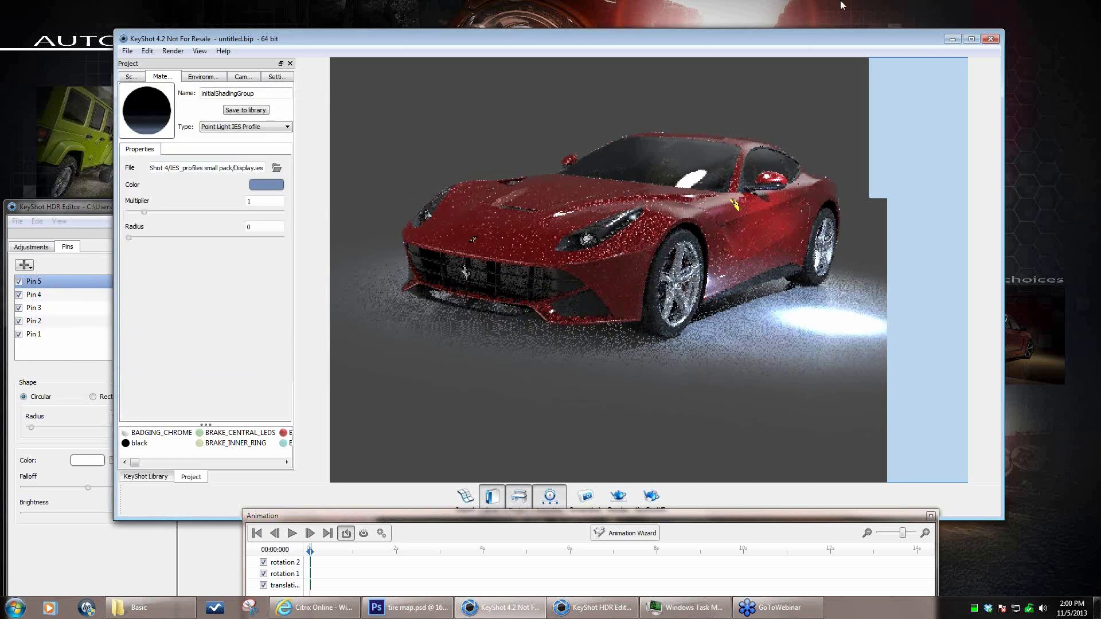
- Move the sphere light alongside the car so its beam hits the ground near the front wheel
drag(849, 36, 766, 48)
click(48, 89)
click(87, 153)
right_click(86, 146)
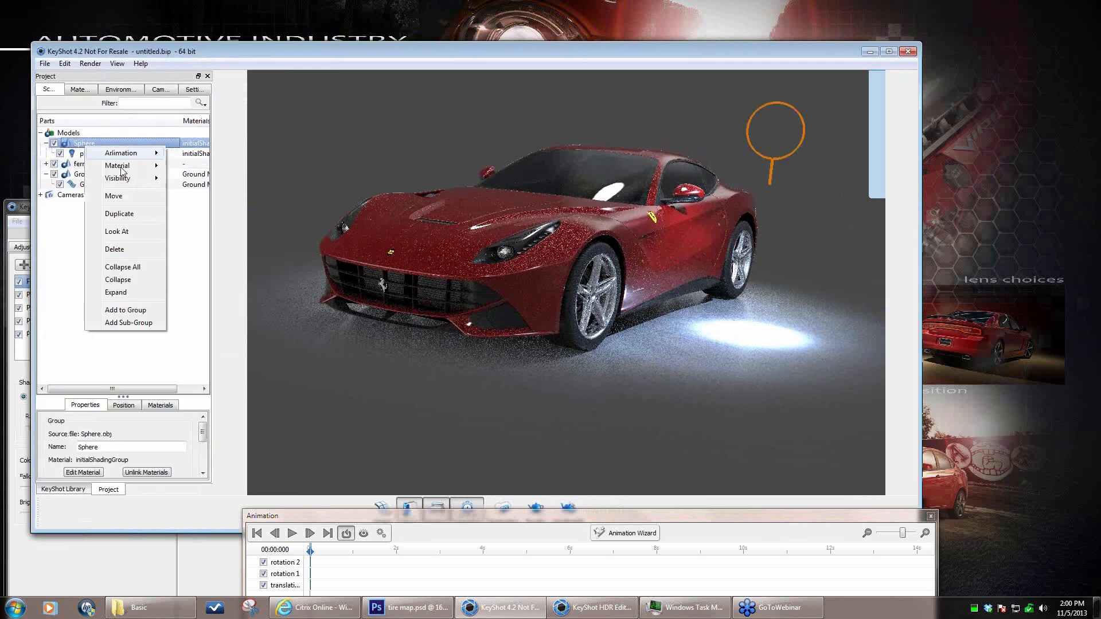
click(122, 198)
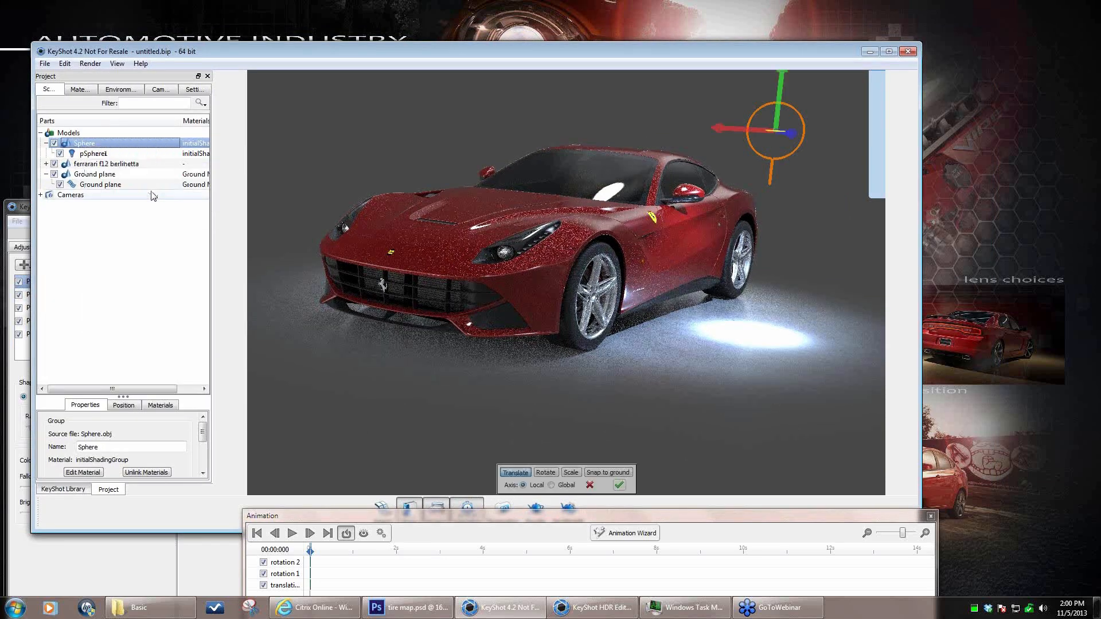
drag(693, 121, 719, 136)
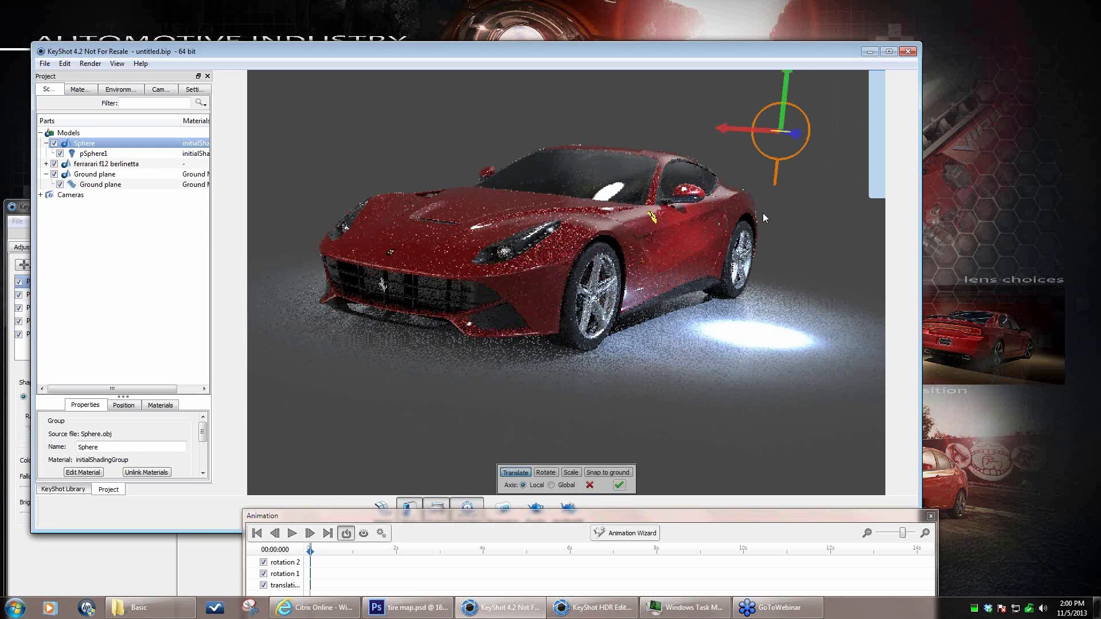
drag(631, 277, 605, 338)
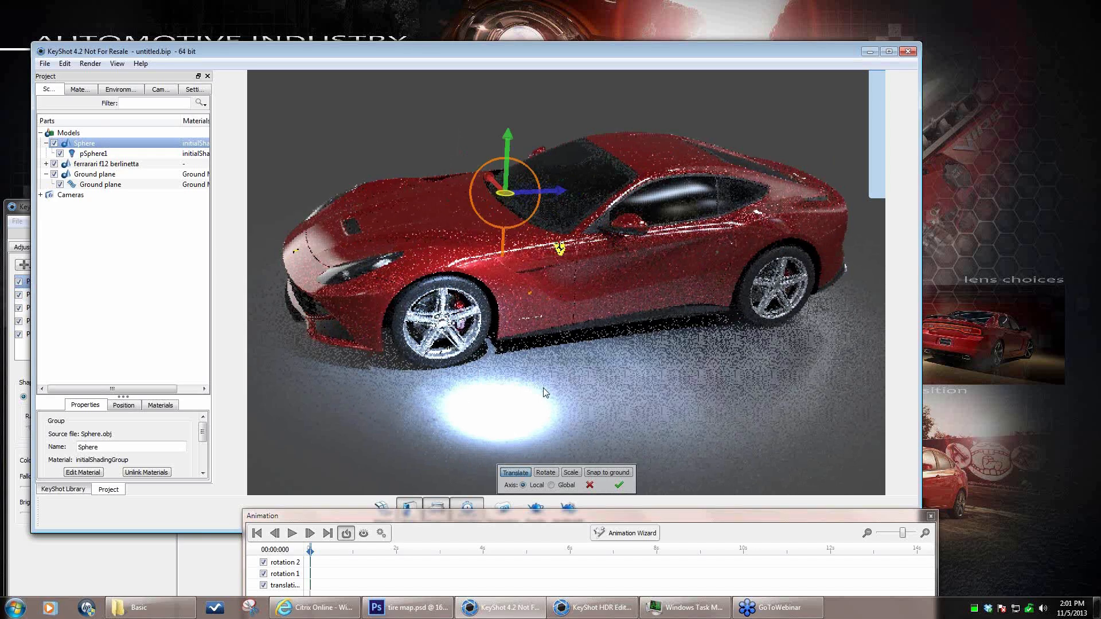
drag(651, 401, 674, 393)
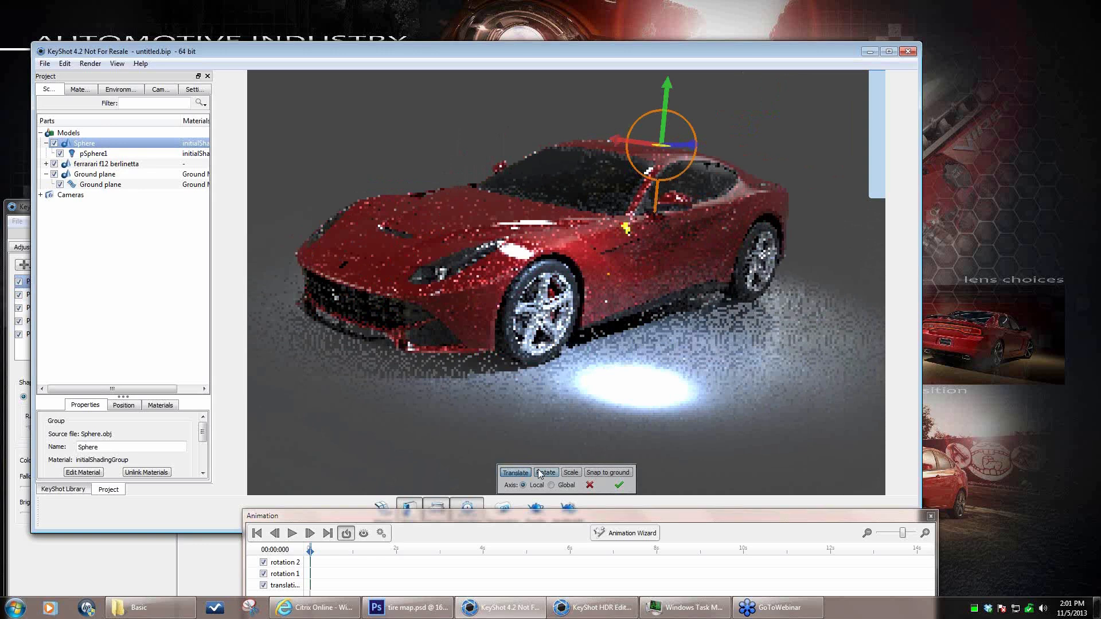
- Rotate the sphere light until it points sideways, and raise it above the car's roof
click(543, 472)
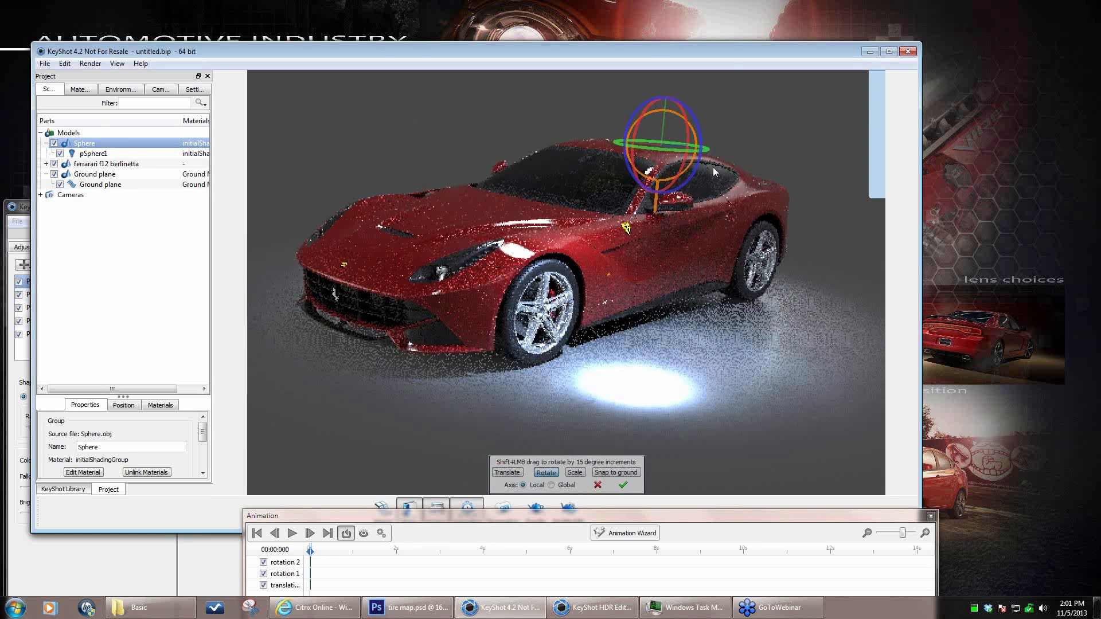
drag(724, 195, 749, 332)
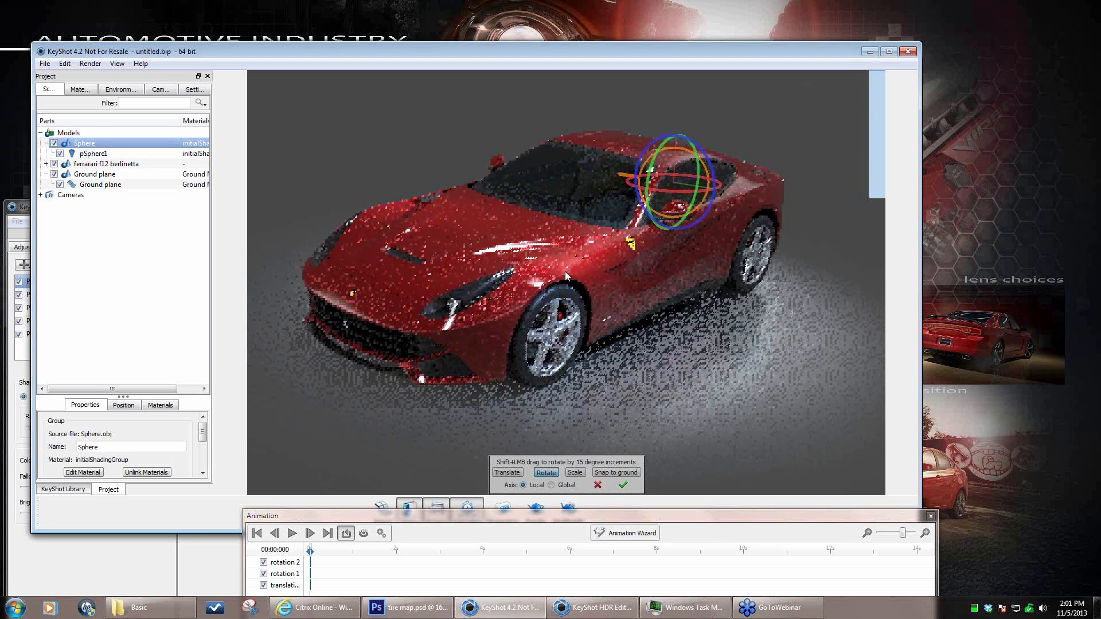
click(508, 473)
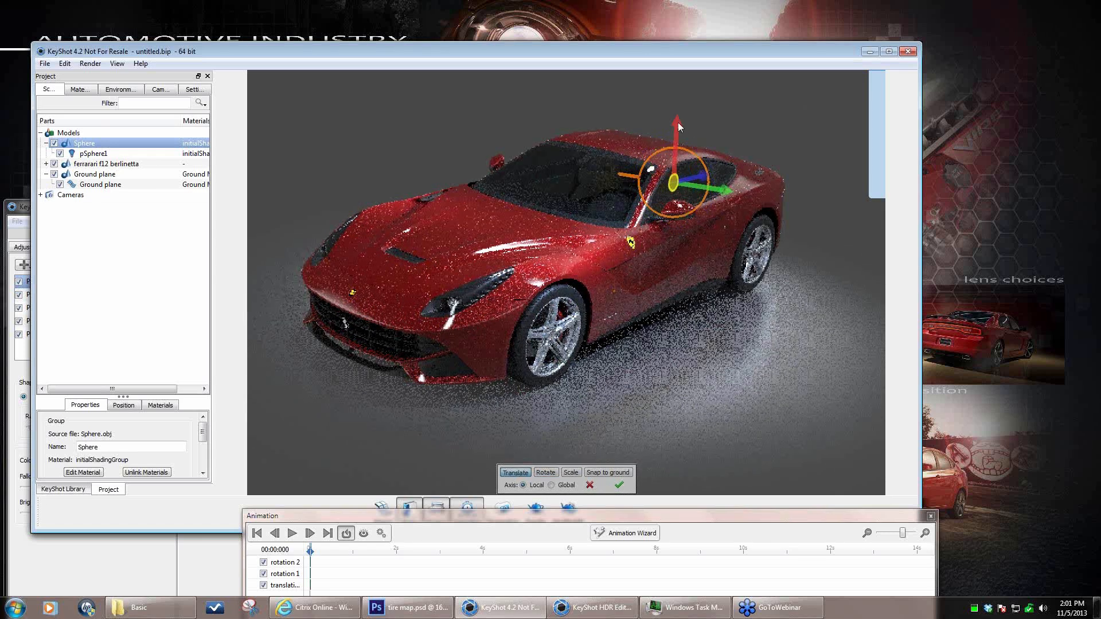
drag(689, 71, 693, 53)
- Tilt the sphere light back down so its beam falls on the ground beside the front wheel
click(552, 473)
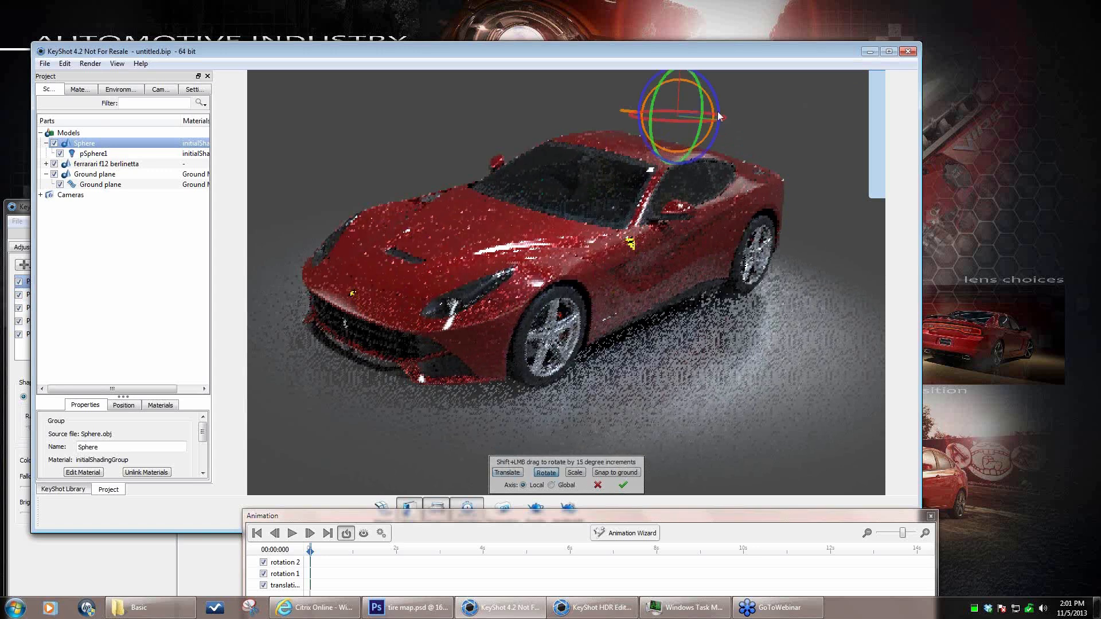
drag(719, 109, 718, 88)
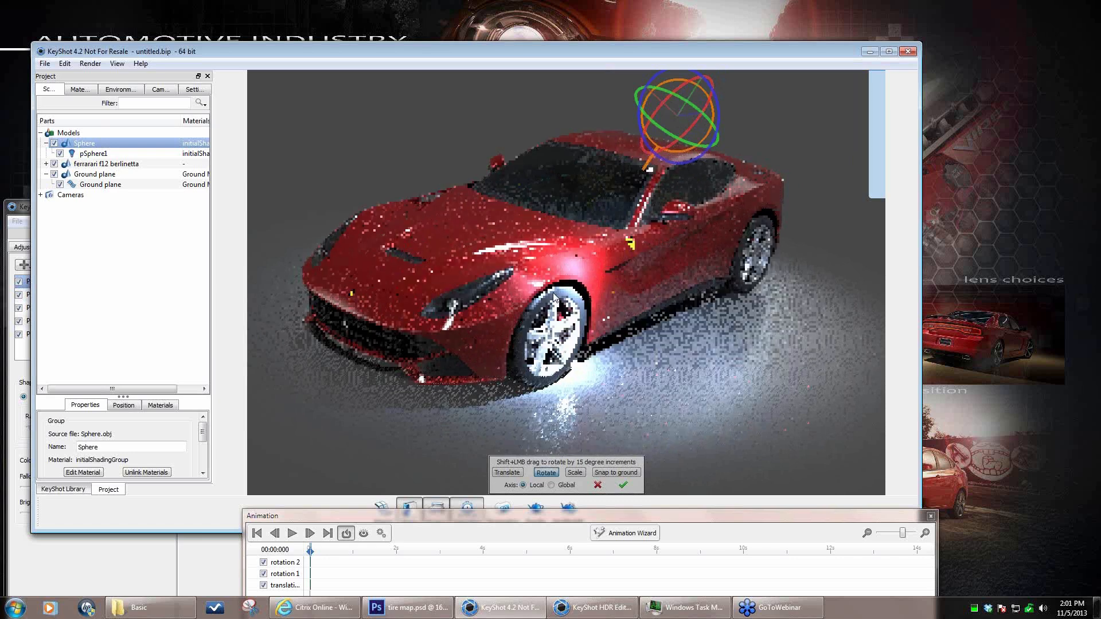
drag(719, 112, 717, 90)
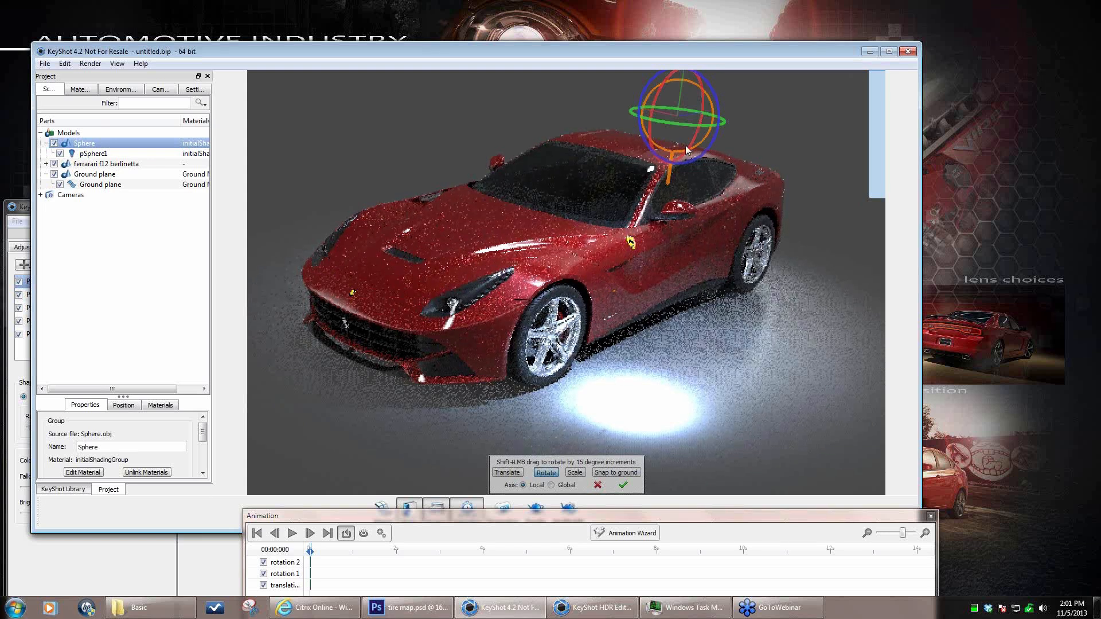
- Move the sphere light outward from the car's side and higher to spread and soften its pool of light
click(509, 472)
drag(761, 150, 875, 213)
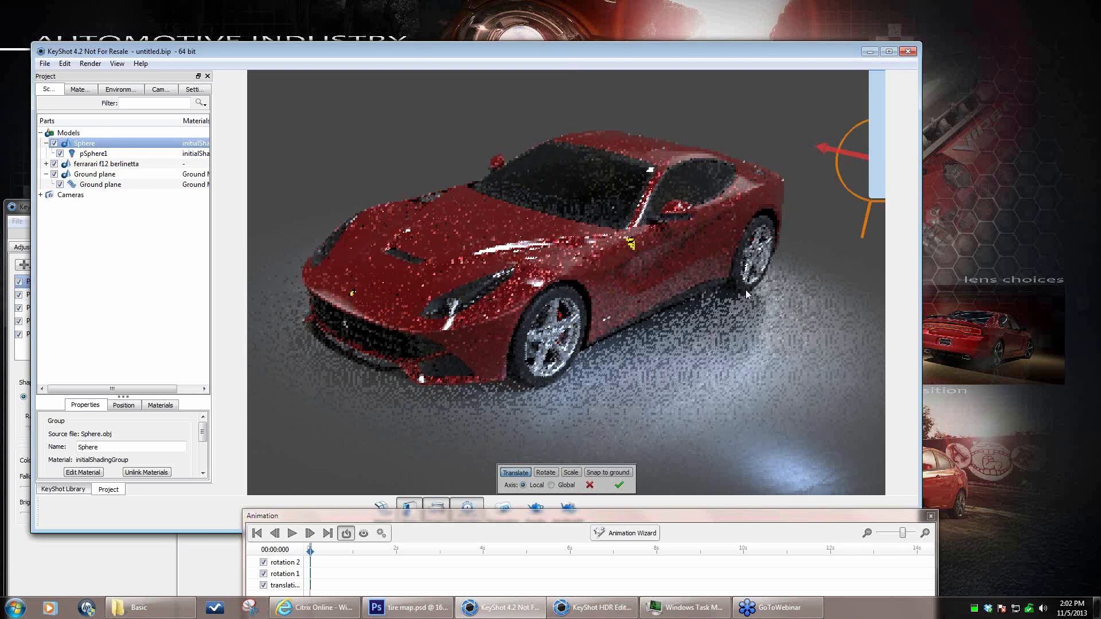
scroll(579, 355, down, 3)
drag(811, 138, 935, 5)
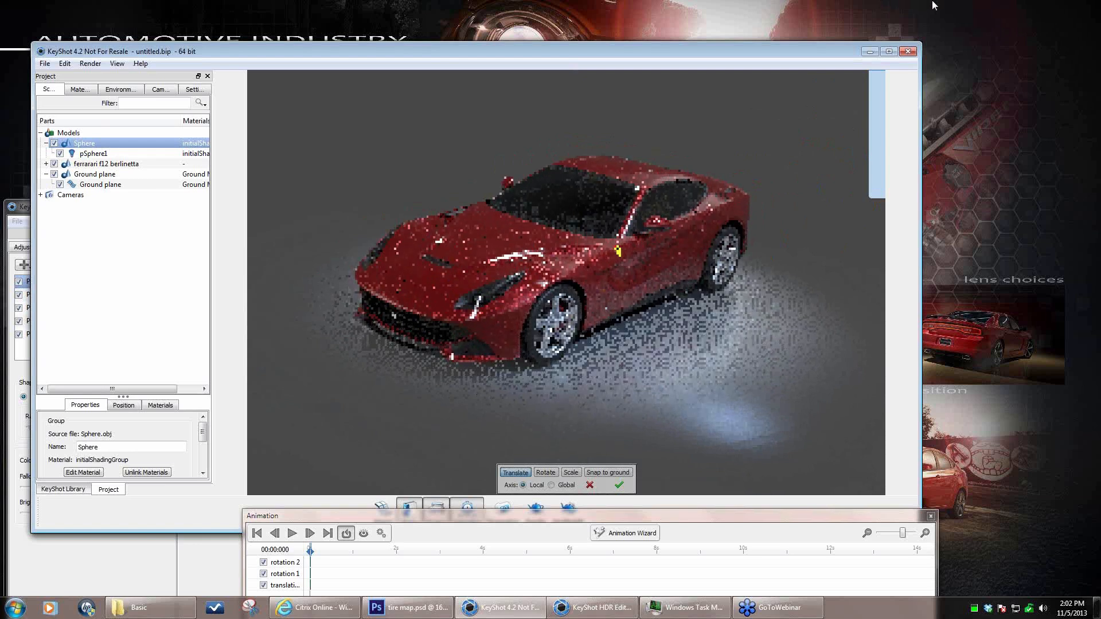
- Hide and show the sphere light again to compare the lighting, and examine its effect on the car and ground
click(54, 143)
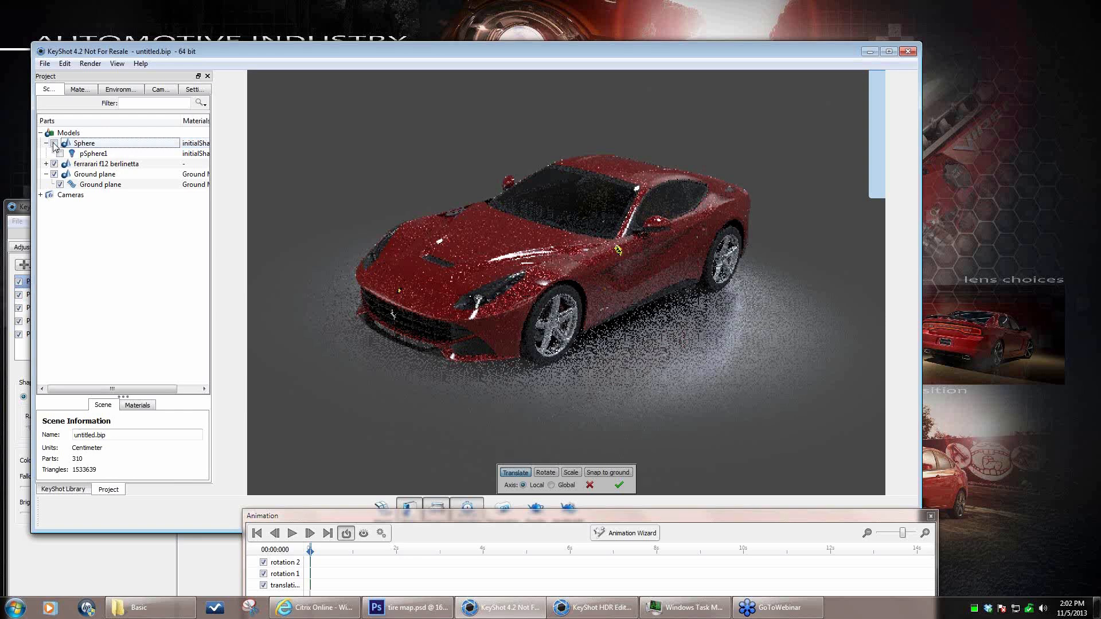
click(59, 154)
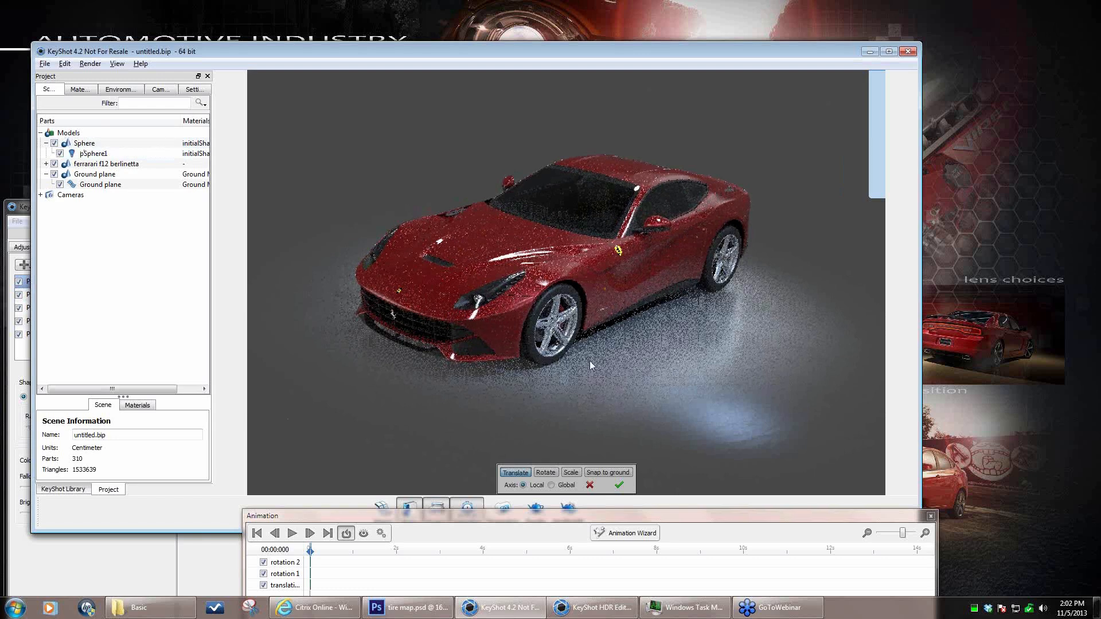
scroll(532, 359, up, 3)
scroll(649, 360, up, 3)
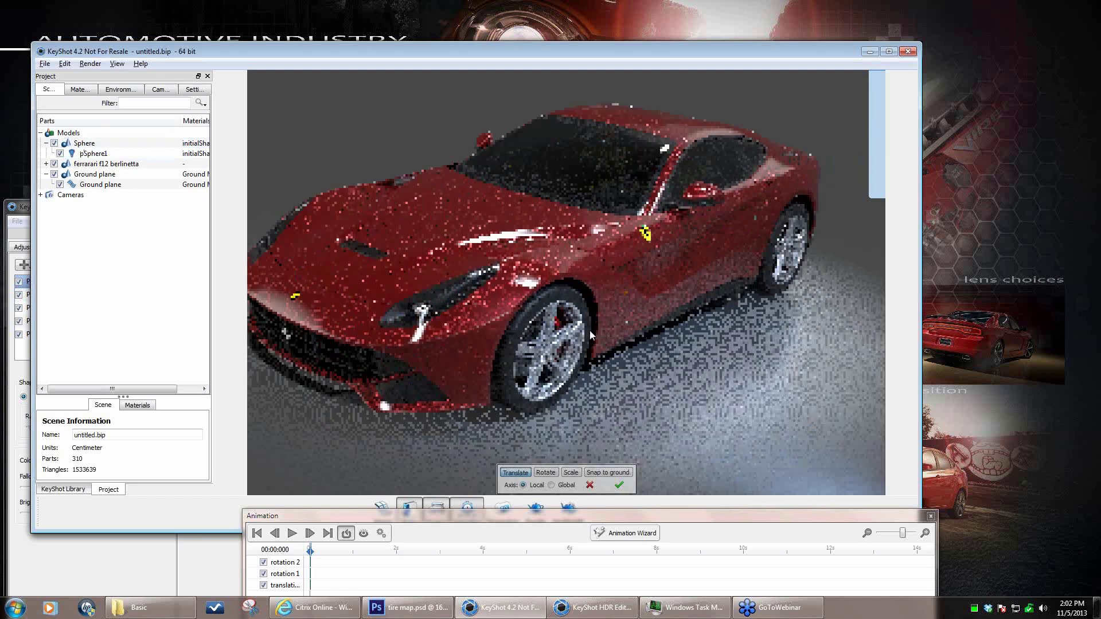
drag(612, 357, 639, 357)
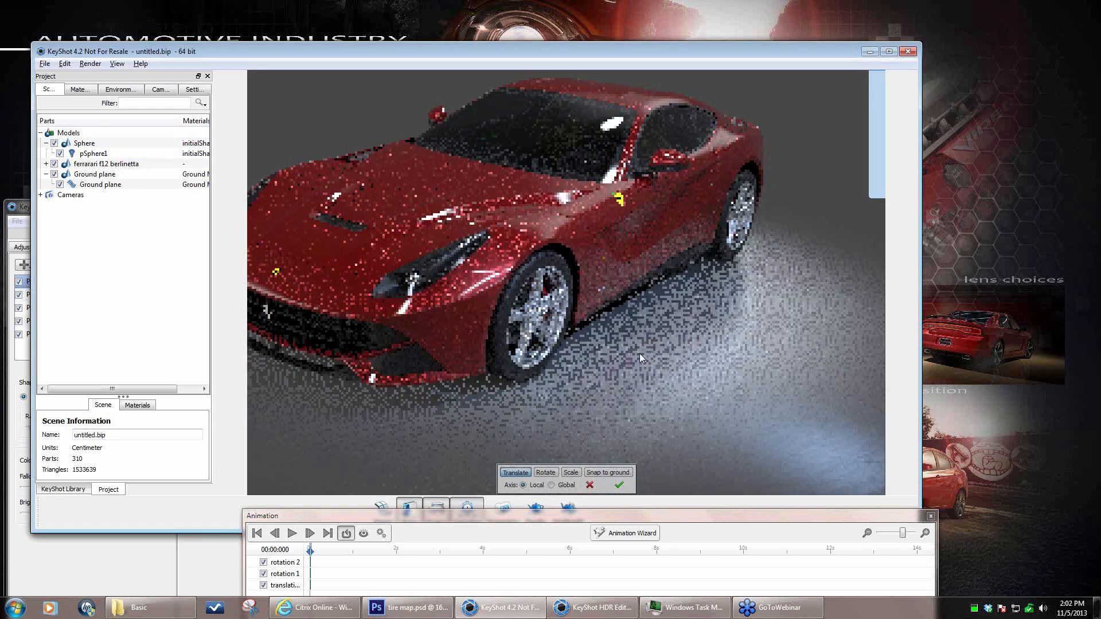
scroll(638, 351, down, 5)
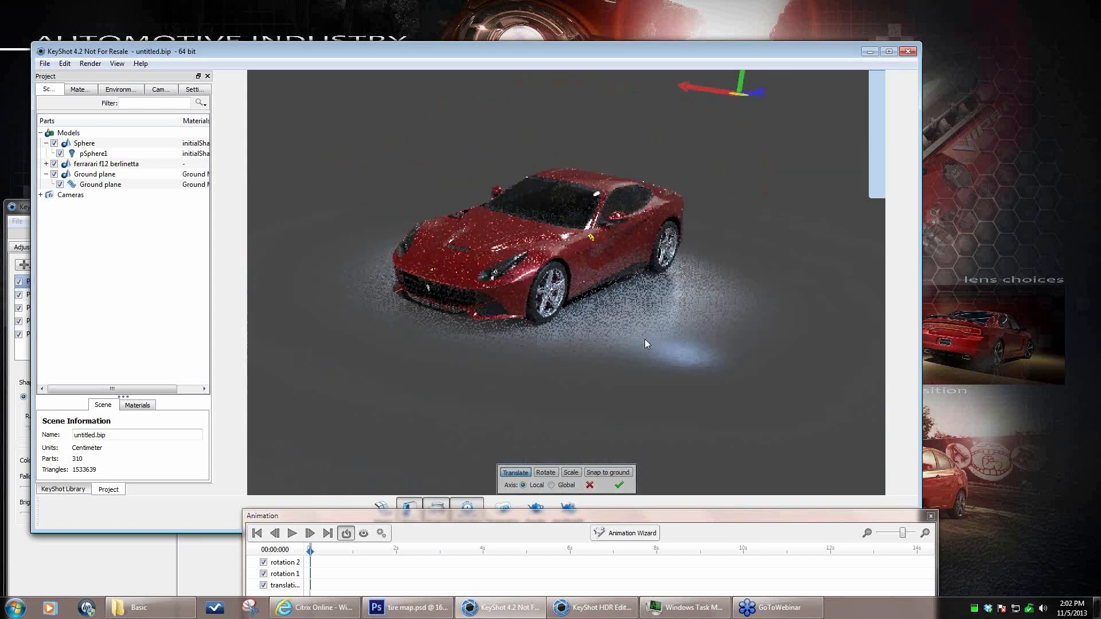
- Accept the sphere light's new position
click(619, 485)
- Try to import Sphere.obj again using the Update Geometry option
click(45, 63)
mouse_move(65, 63)
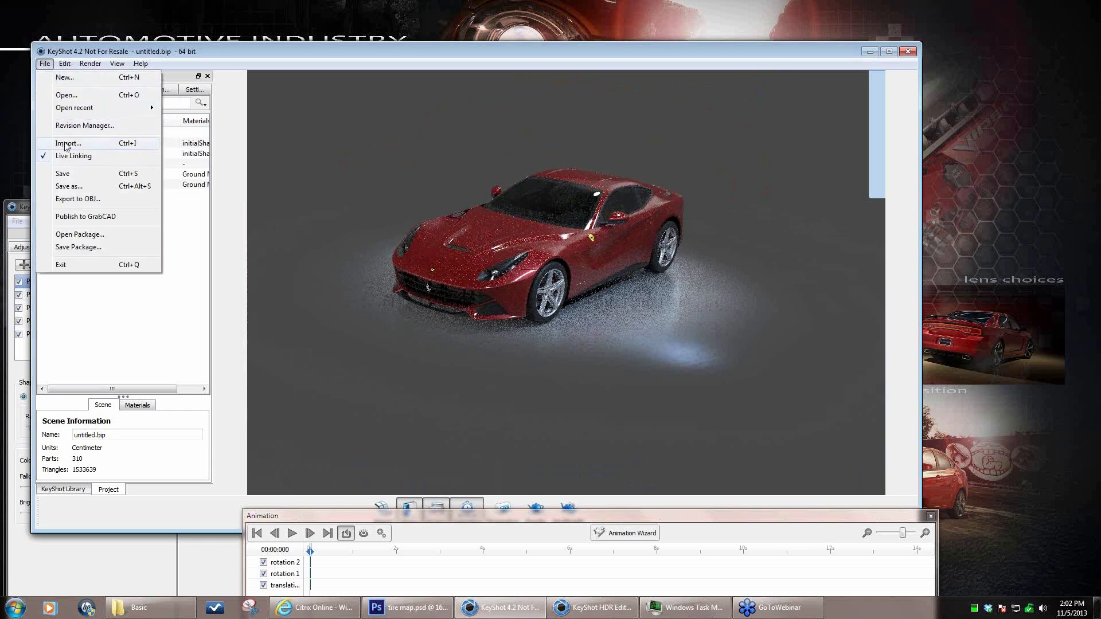
click(68, 143)
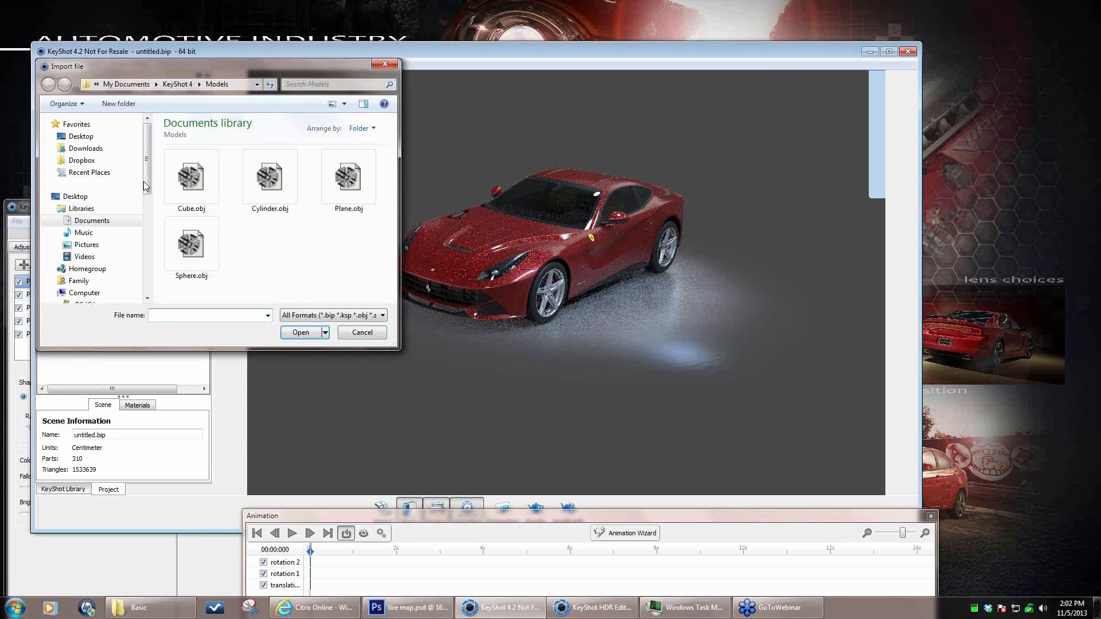
click(301, 332)
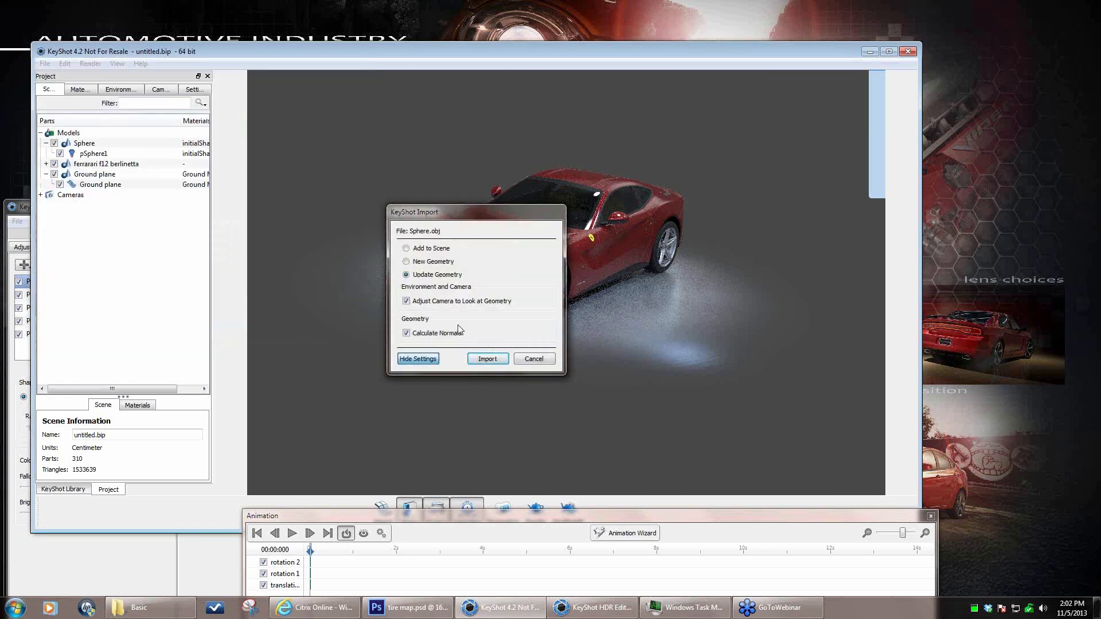
click(474, 360)
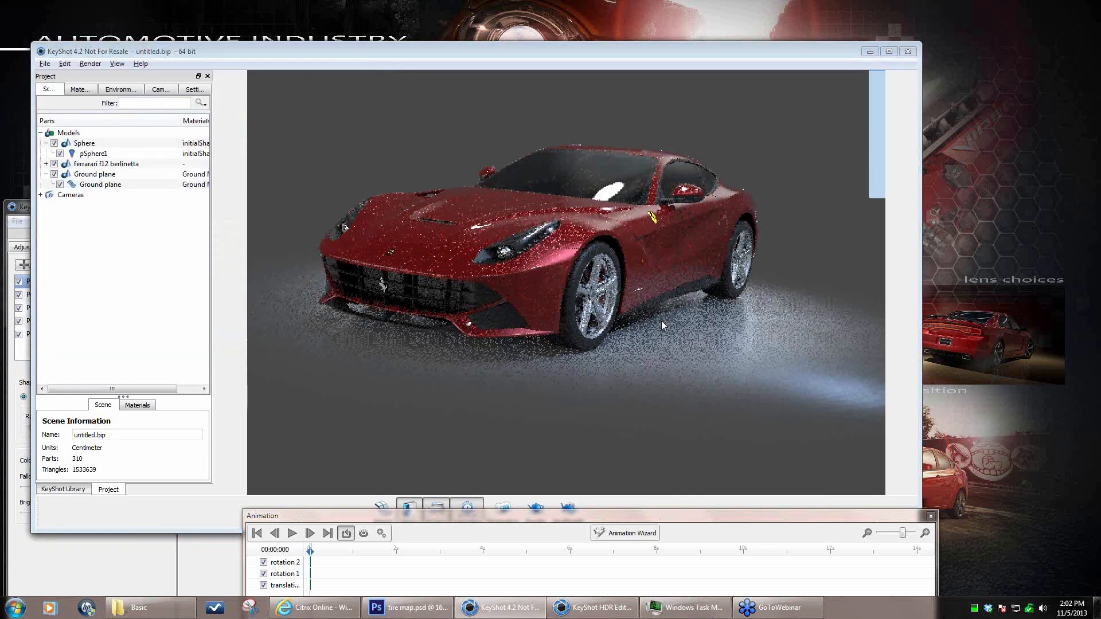
scroll(497, 345, down, 5)
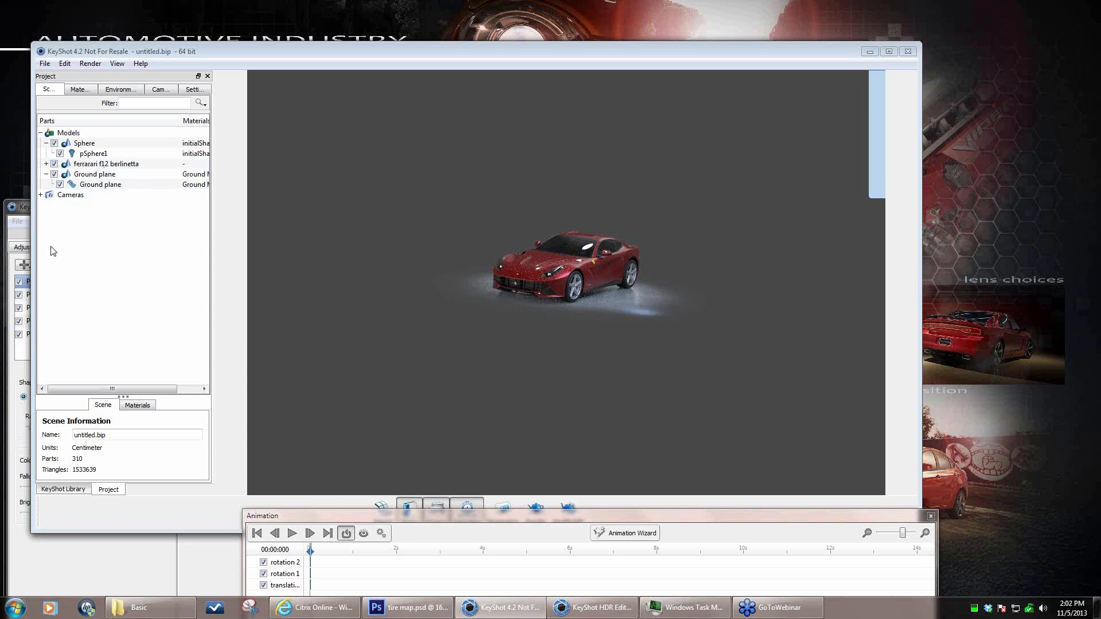
- Import Sphere.obj as an additional model with the Add to Scene option, and collapse the Sphere and Ground plane groups
click(46, 63)
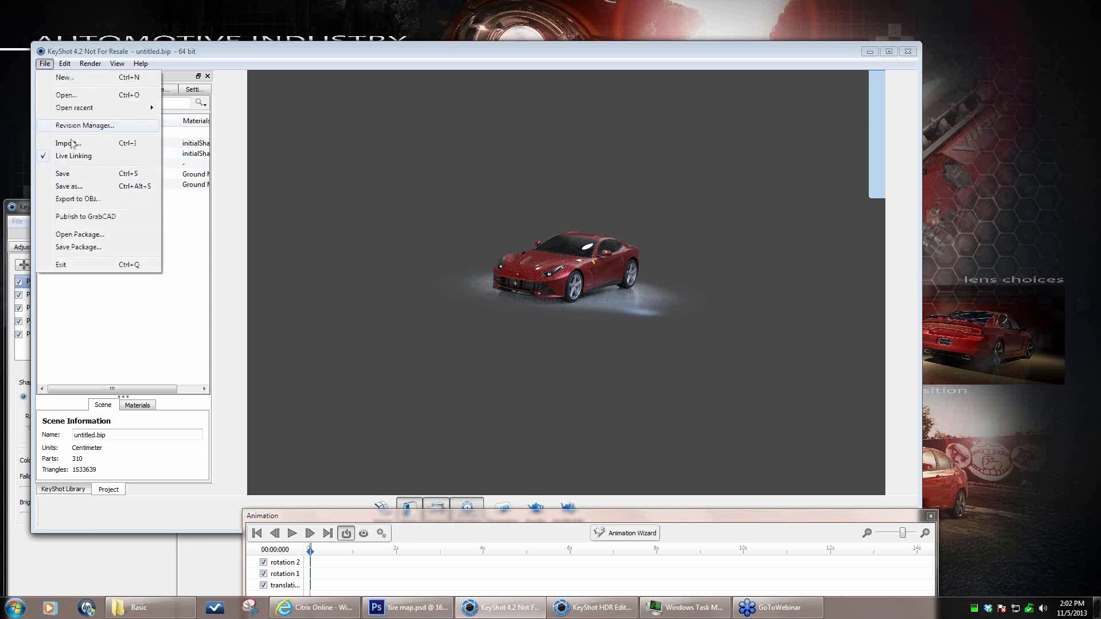
click(68, 144)
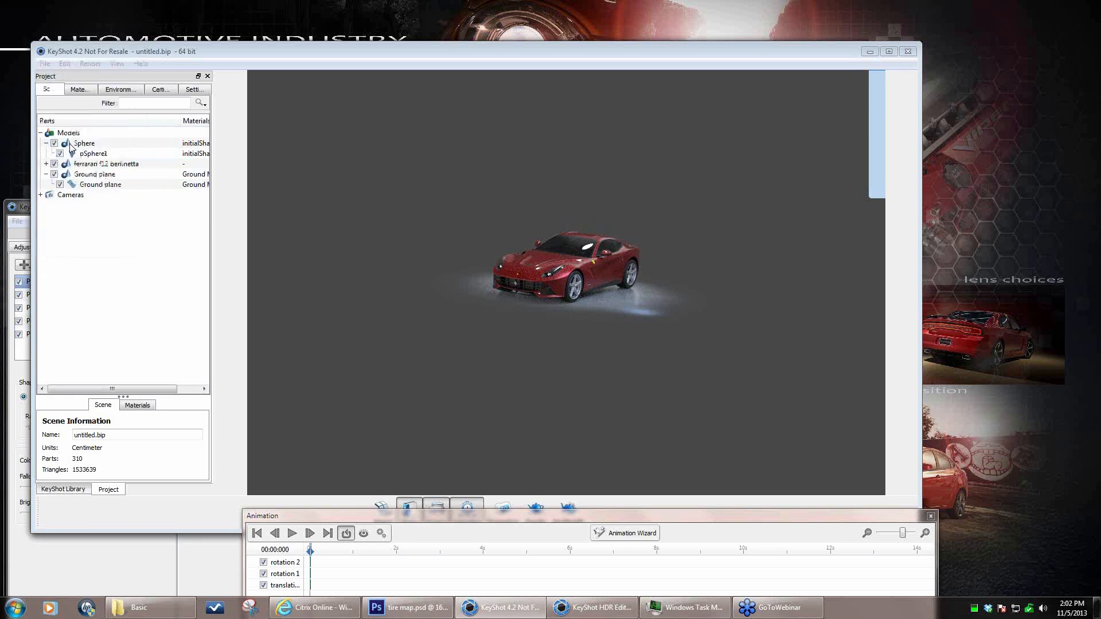
click(194, 274)
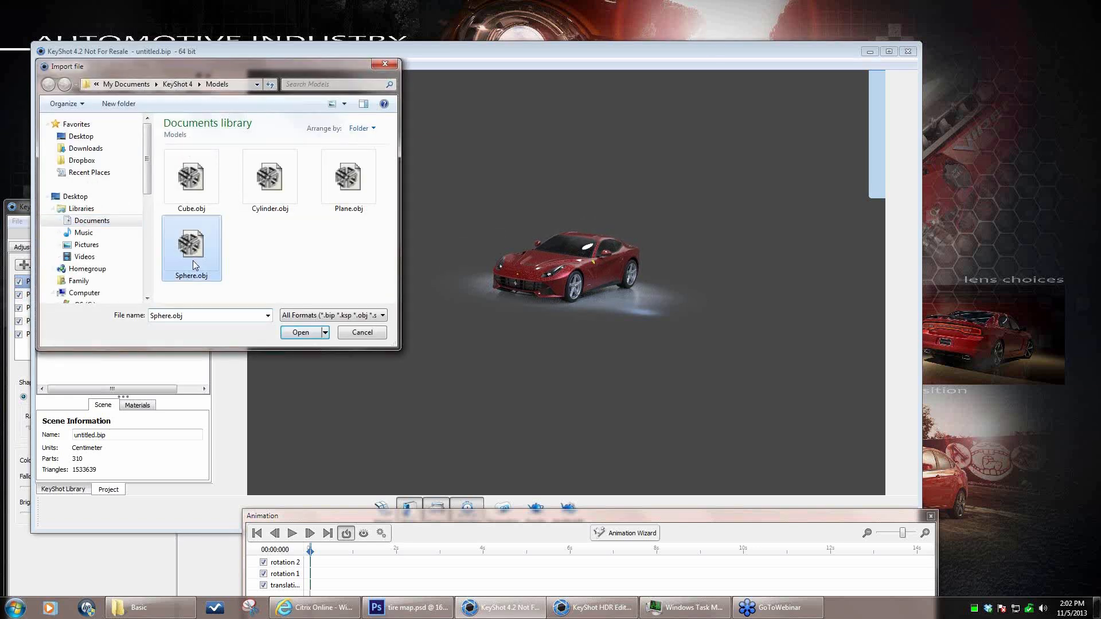
click(304, 334)
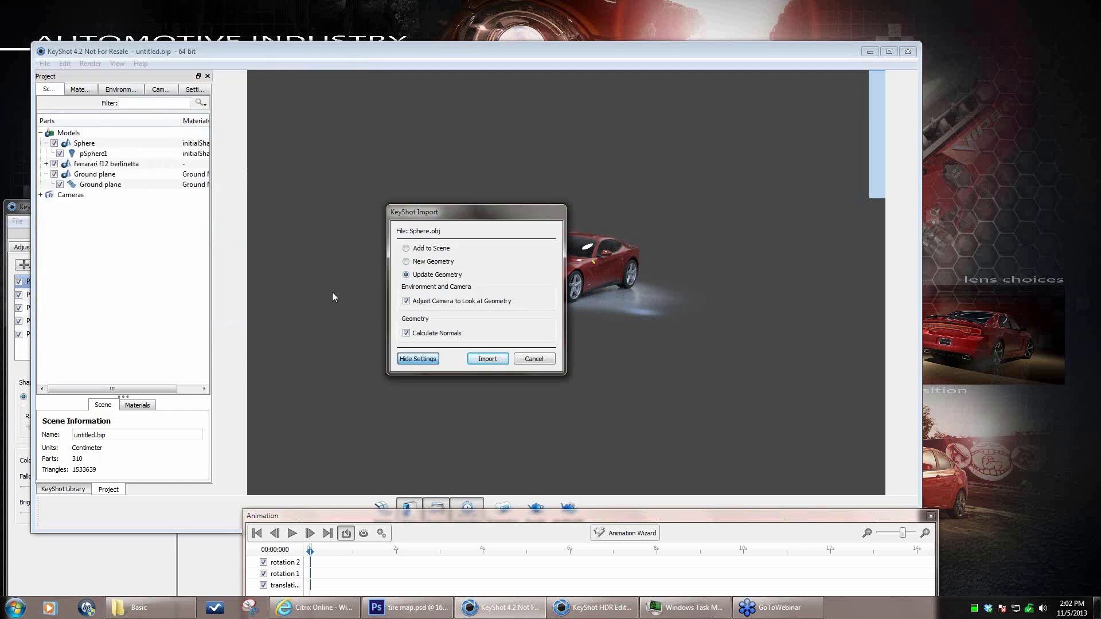
click(406, 249)
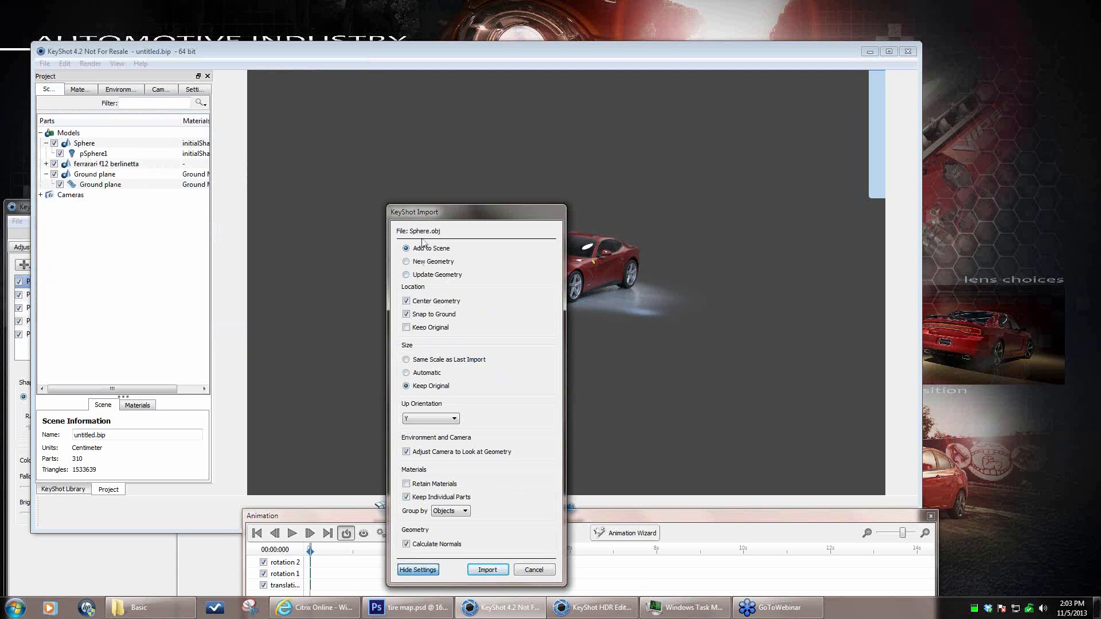
drag(468, 222, 364, 124)
click(394, 474)
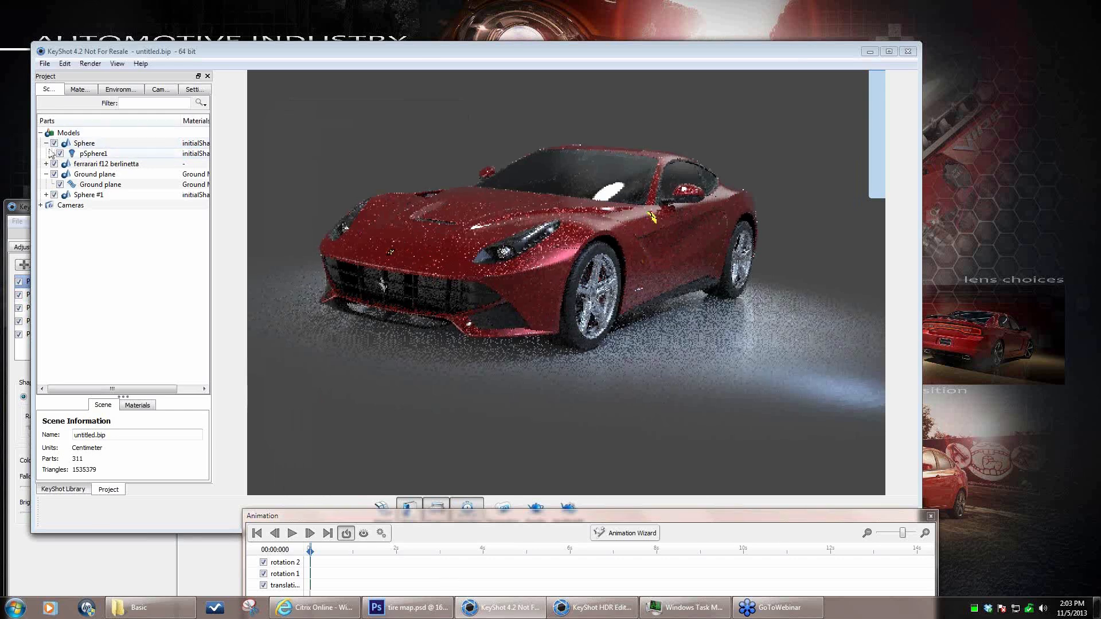
click(46, 143)
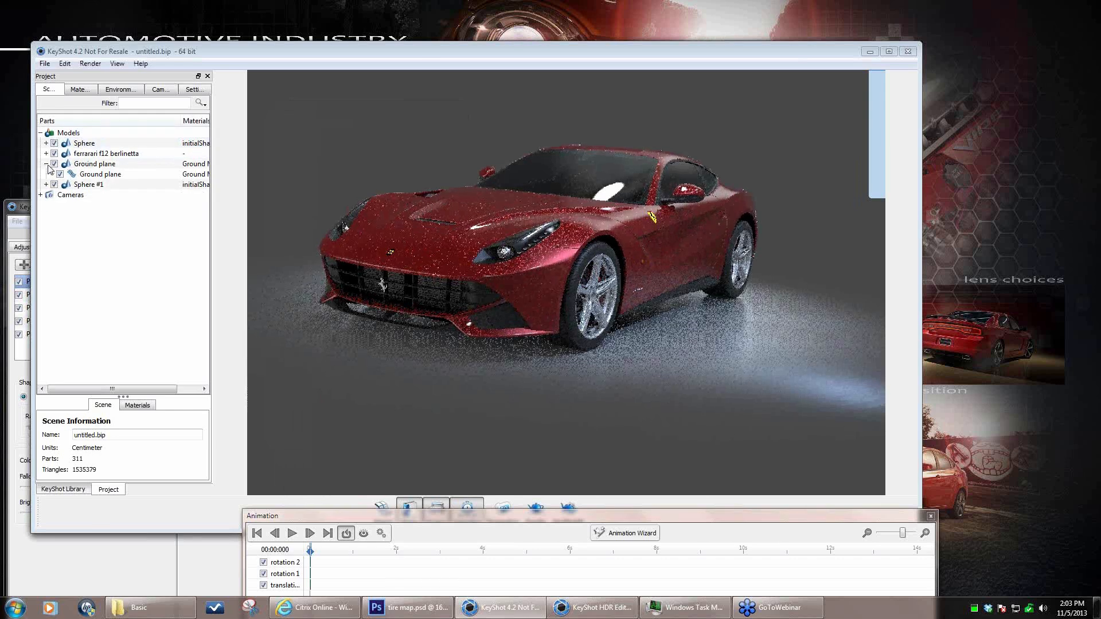
click(46, 164)
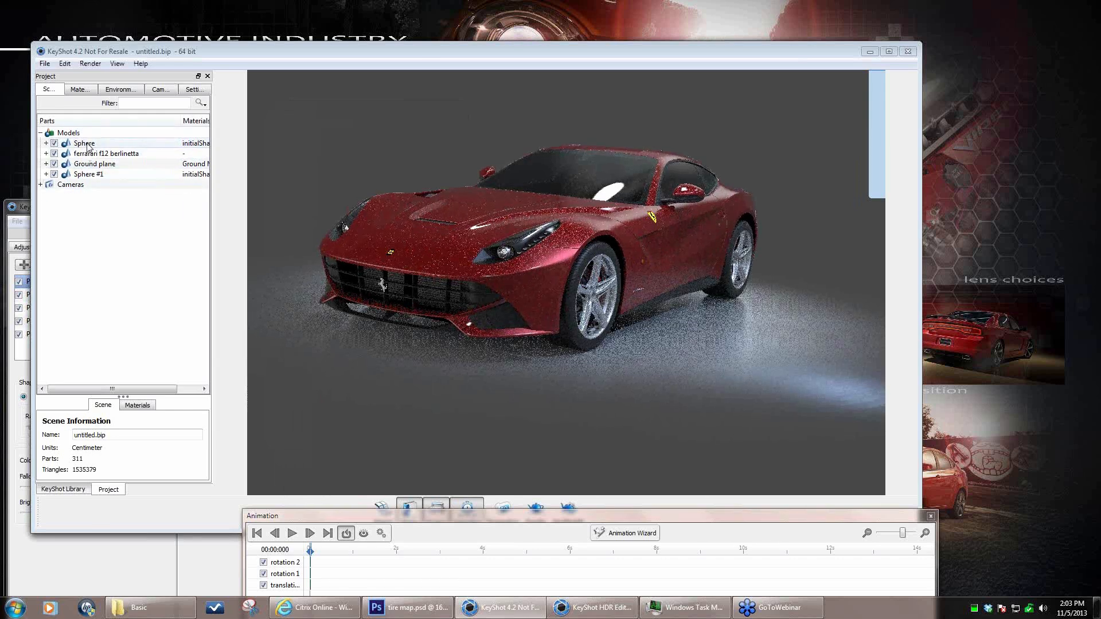
- Move the original Sphere light in front of the car's front bumper, lower it towards the ground, and accept the placement
right_click(87, 143)
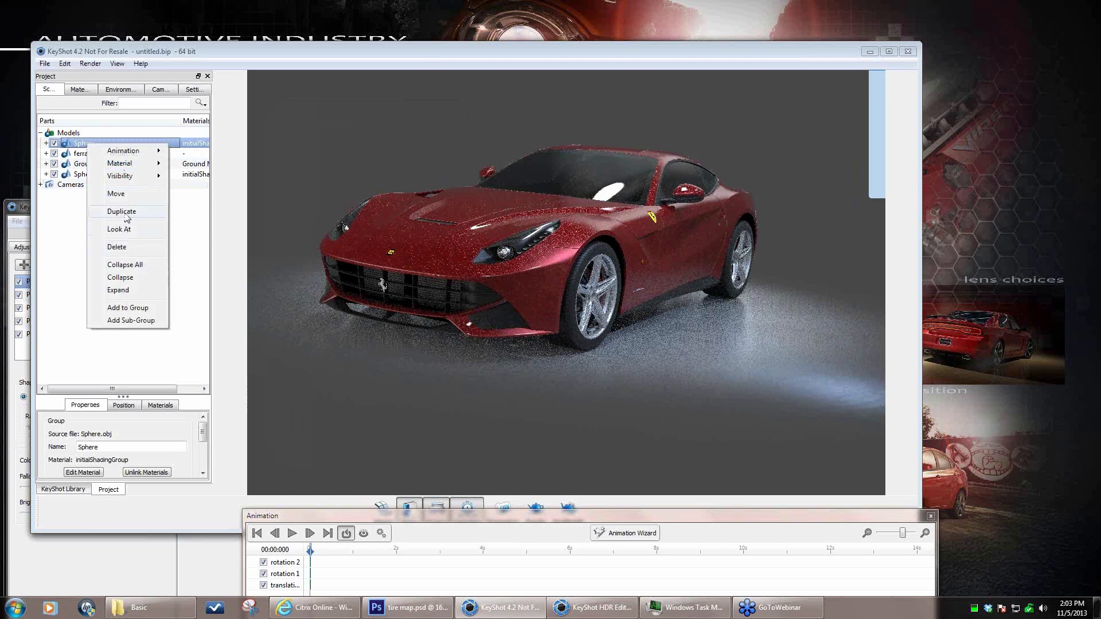
click(117, 194)
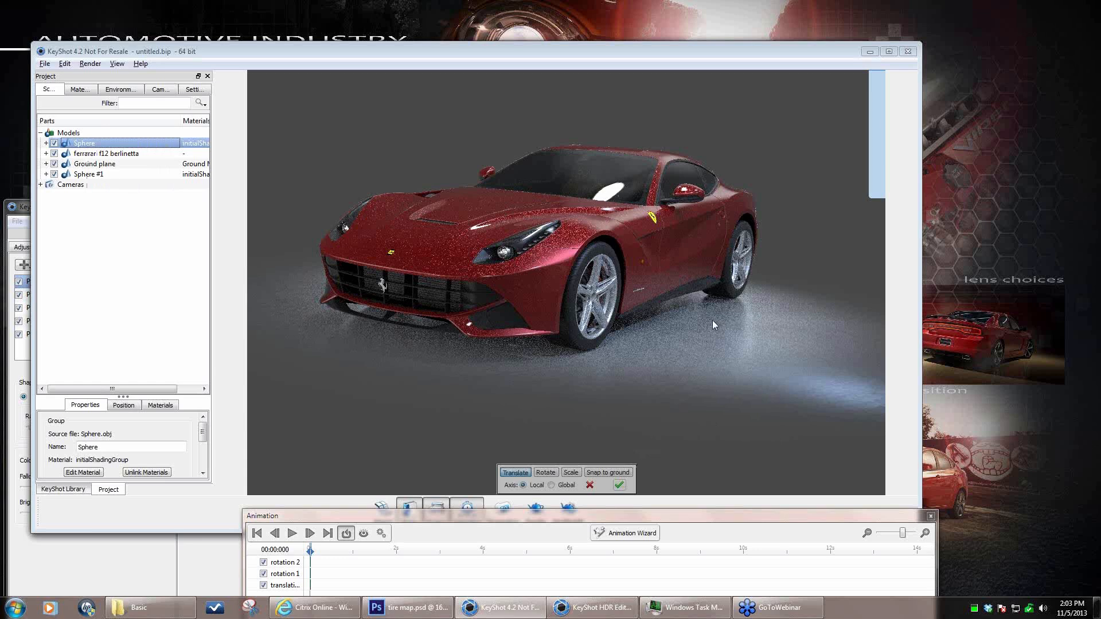
scroll(712, 320, down, 5)
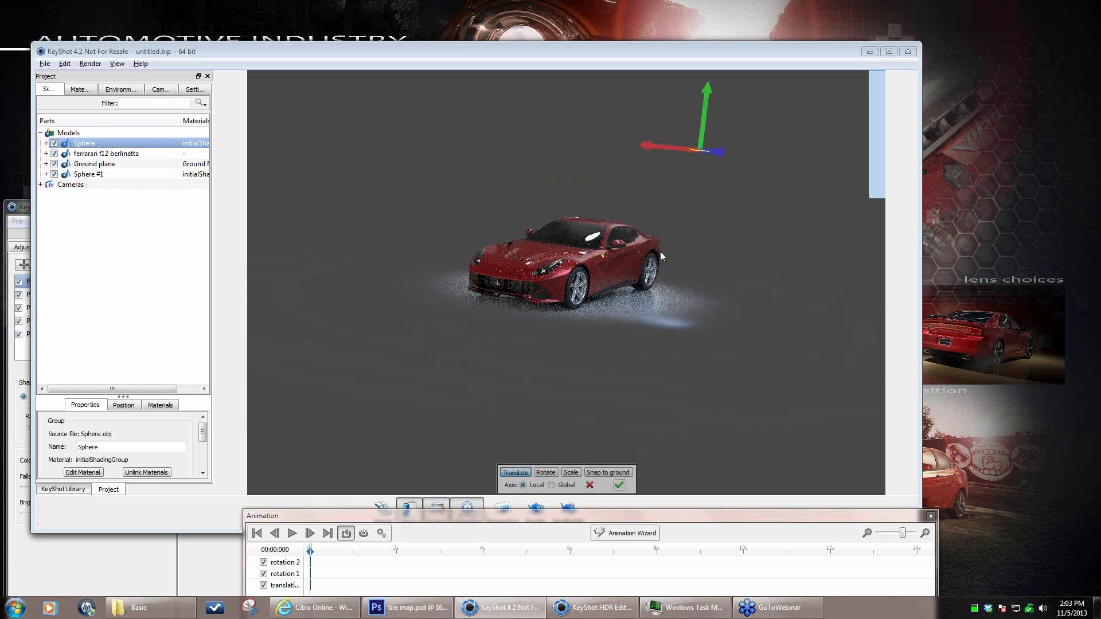
drag(659, 251, 502, 199)
drag(498, 318, 783, 312)
drag(758, 180, 529, 189)
drag(602, 311, 448, 298)
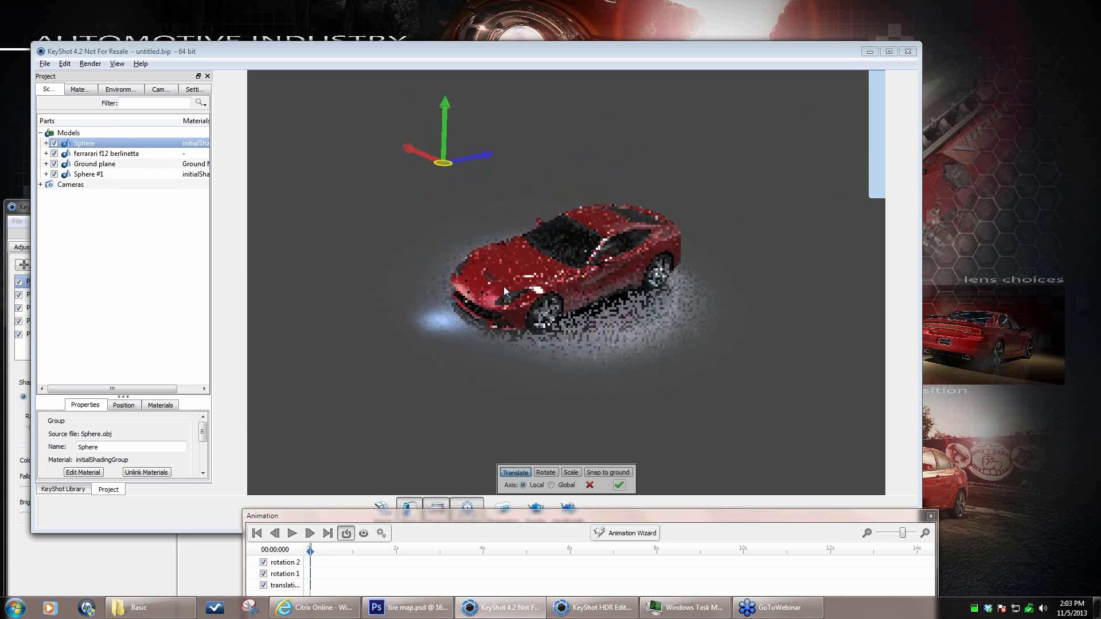
drag(449, 116, 463, 236)
alt+right_drag(677, 264, 845, 194)
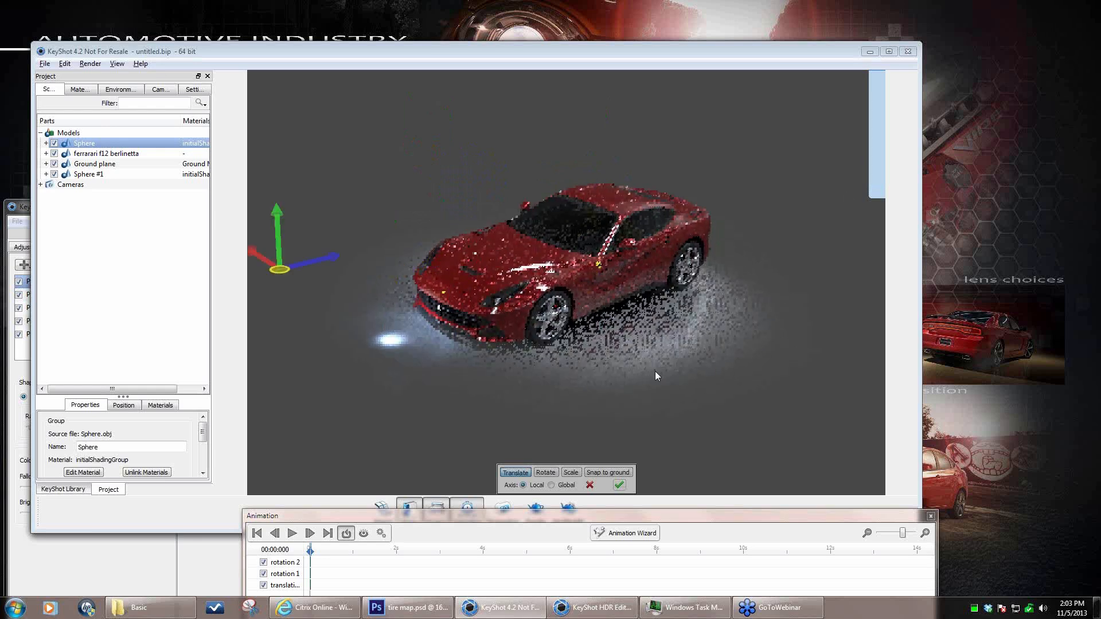
drag(655, 371, 682, 338)
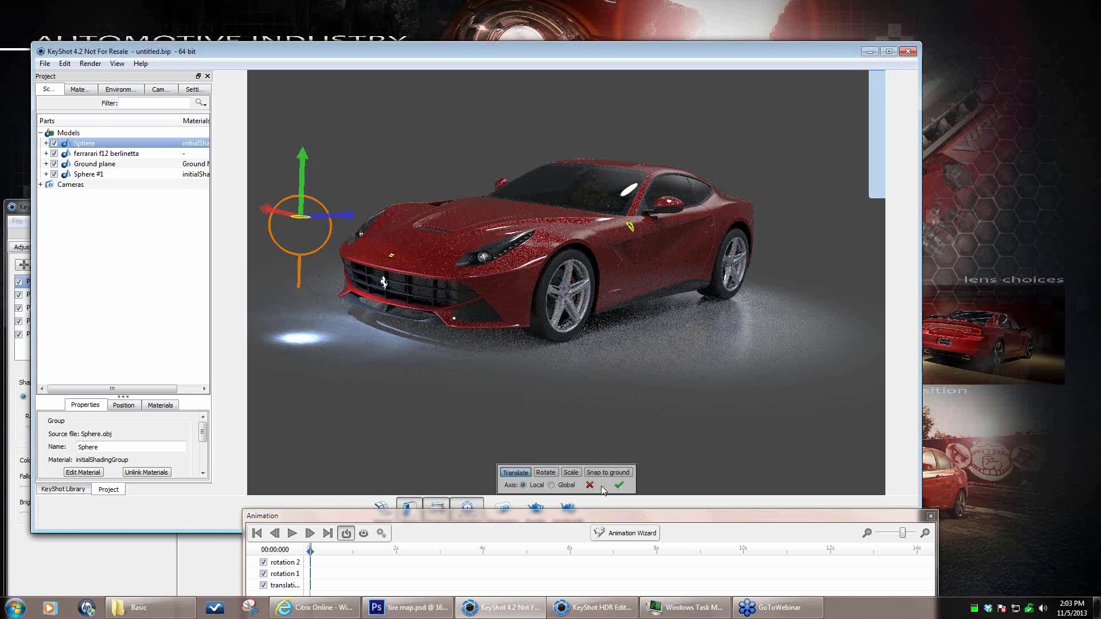
click(620, 485)
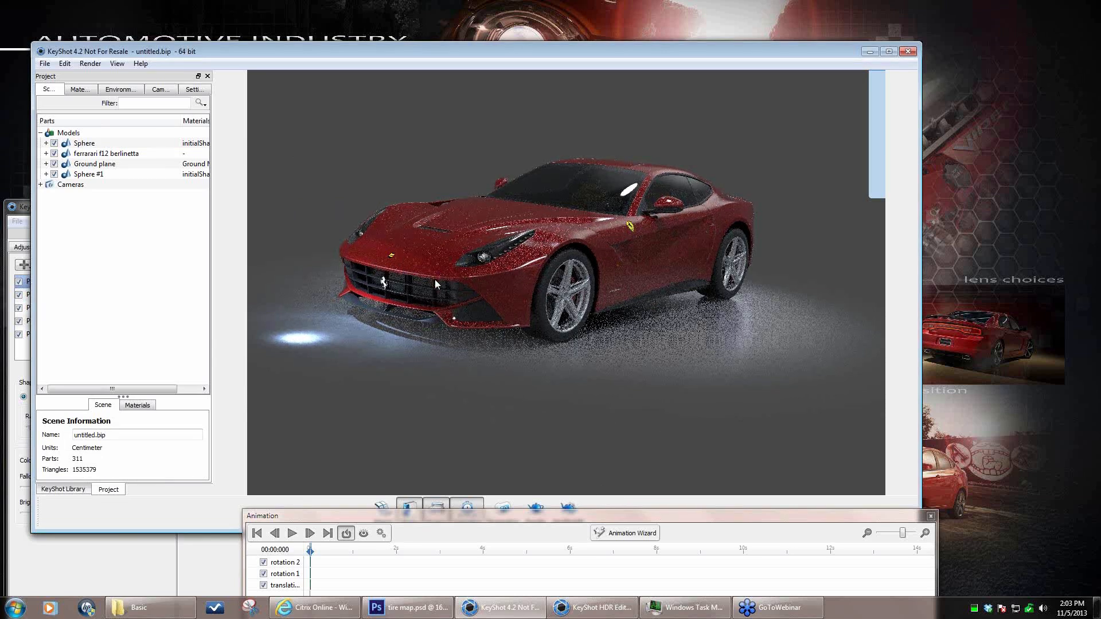
- Set the black plastic at the grille's outer edge to a grey specular with 35% value and a roughness of 0.03
drag(408, 400, 480, 330)
scroll(550, 366, up, 2)
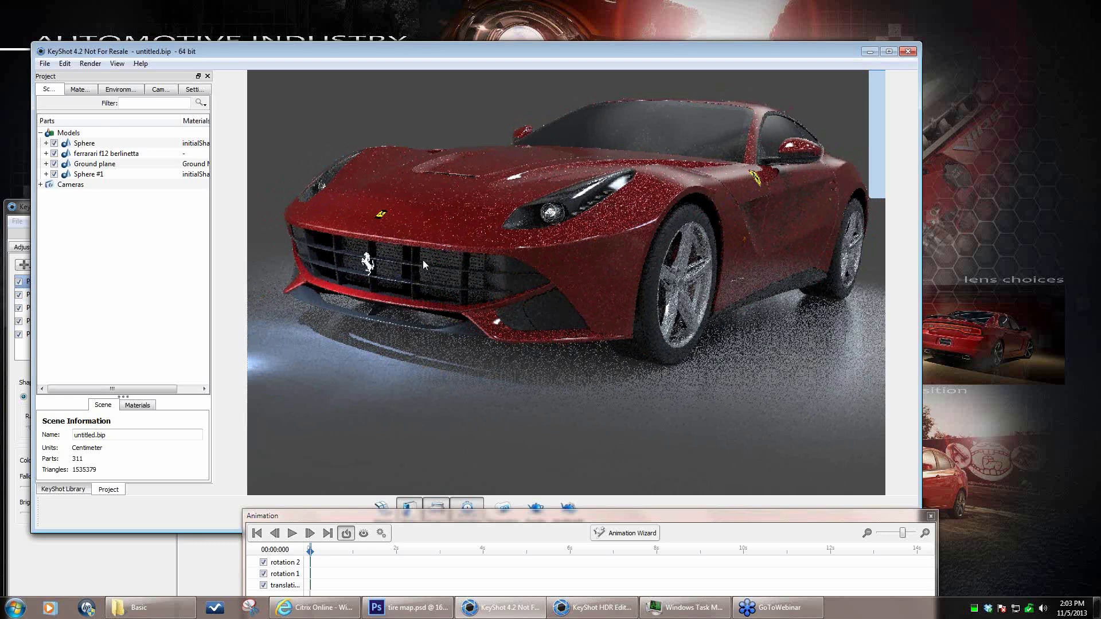
double_click(512, 281)
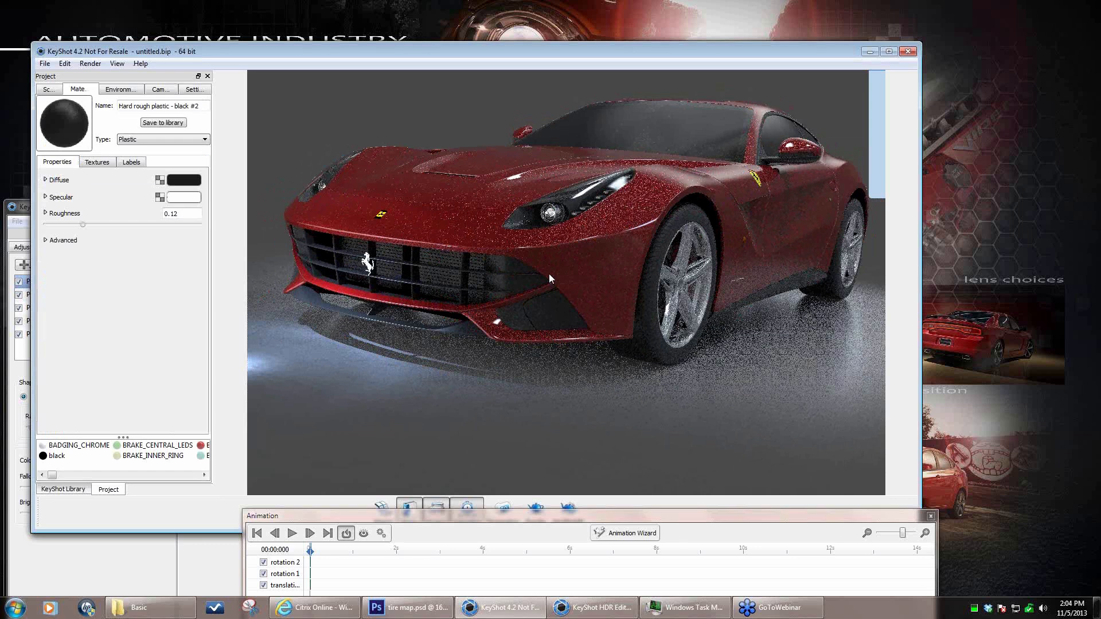
click(184, 198)
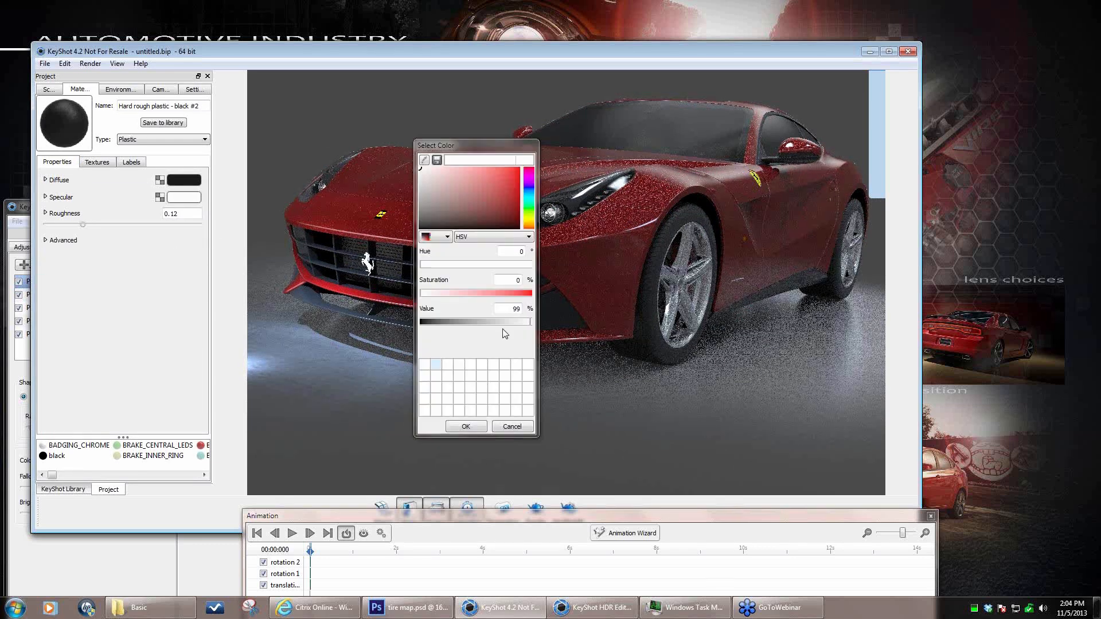
drag(508, 324, 459, 323)
drag(497, 145, 168, 271)
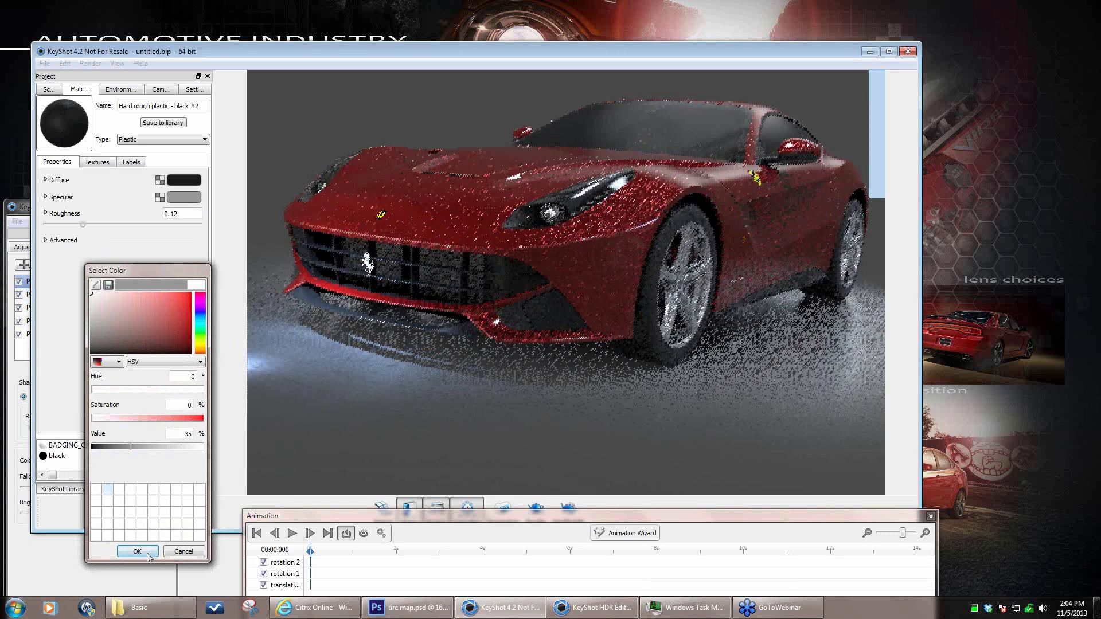
click(137, 552)
drag(83, 224, 55, 226)
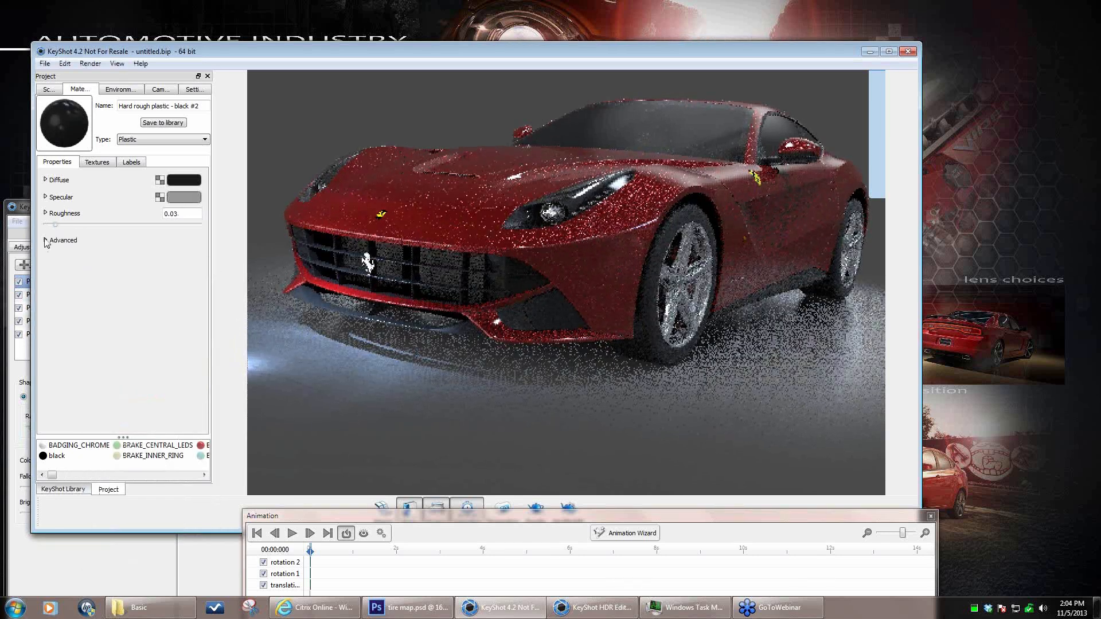
- Reveal the advanced properties of the grille-edge plastic, and darken its specular colour further to a darker grey
click(45, 240)
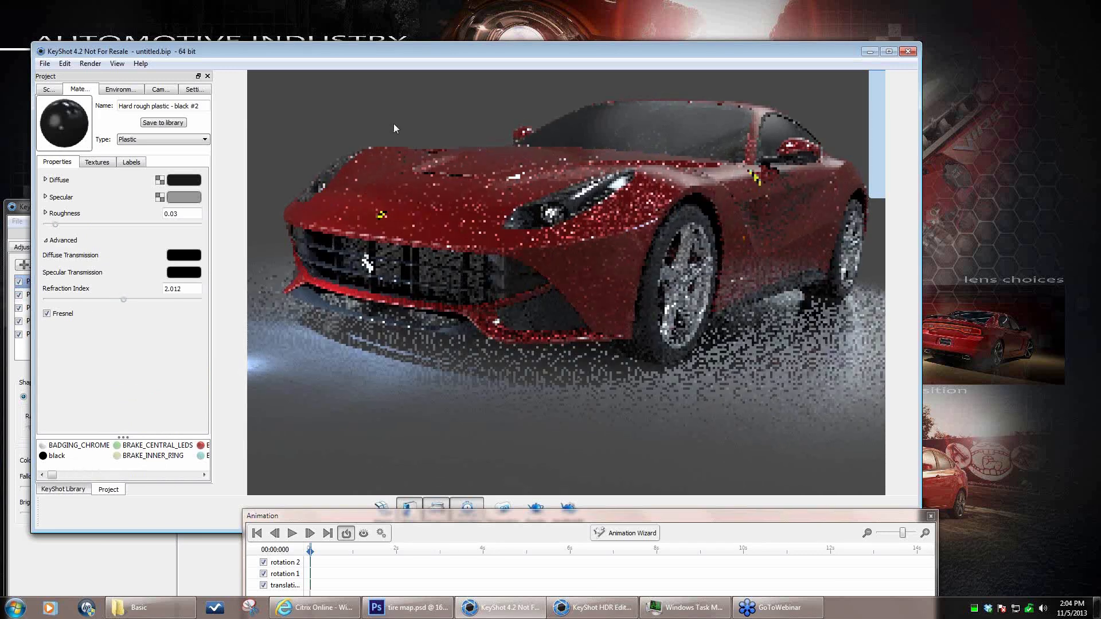
click(190, 198)
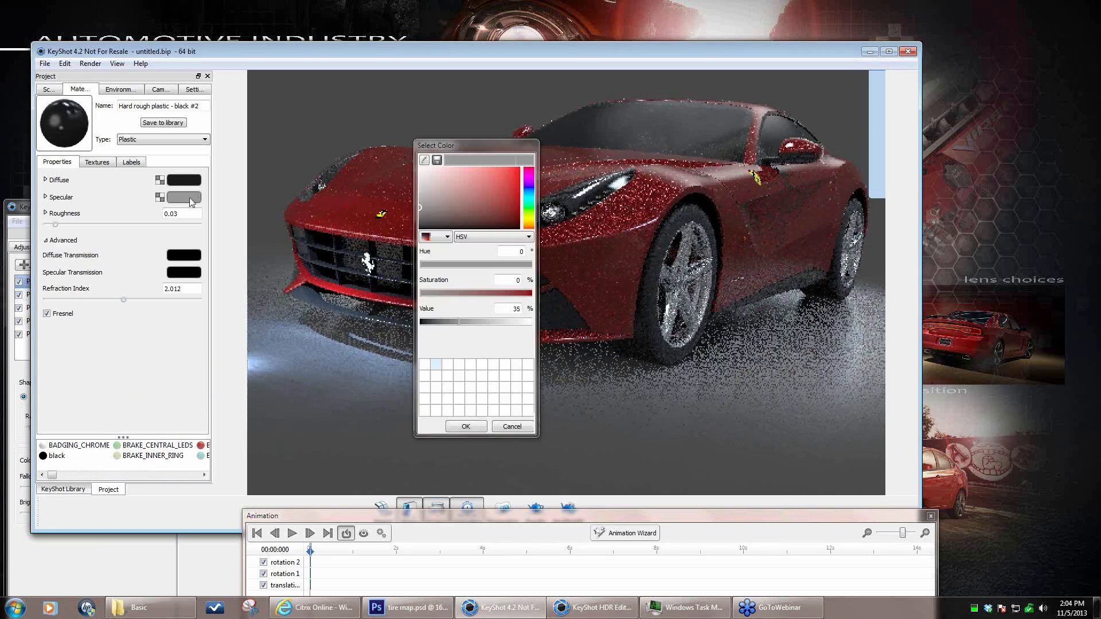
click(464, 426)
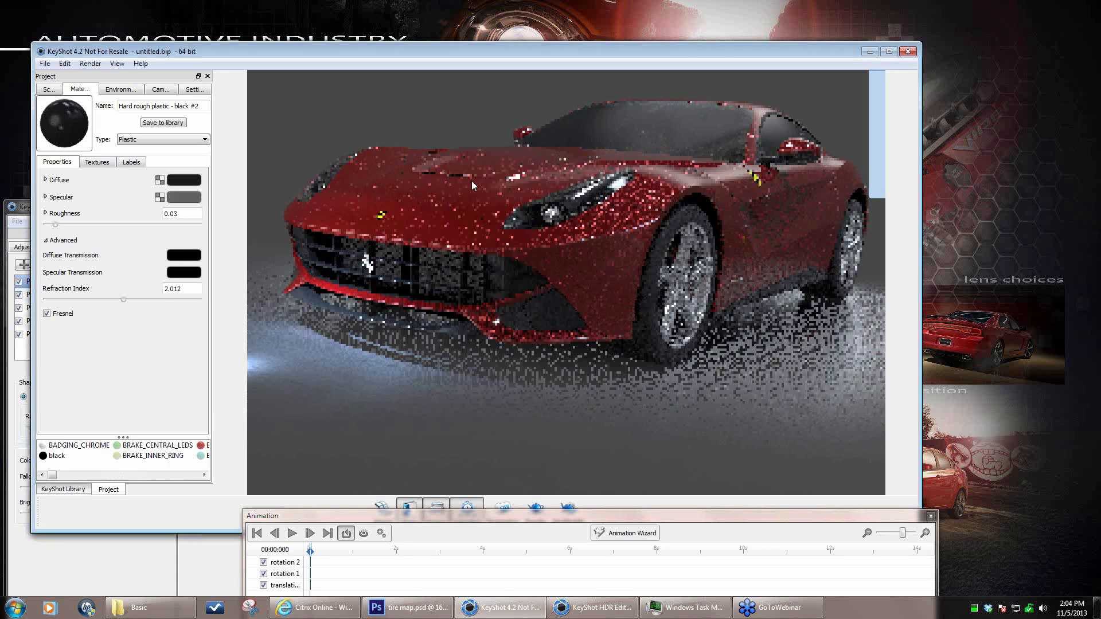
- Set the roughness of the "Hard rough plastic - black #3" material on the front grille to 0.264
double_click(335, 266)
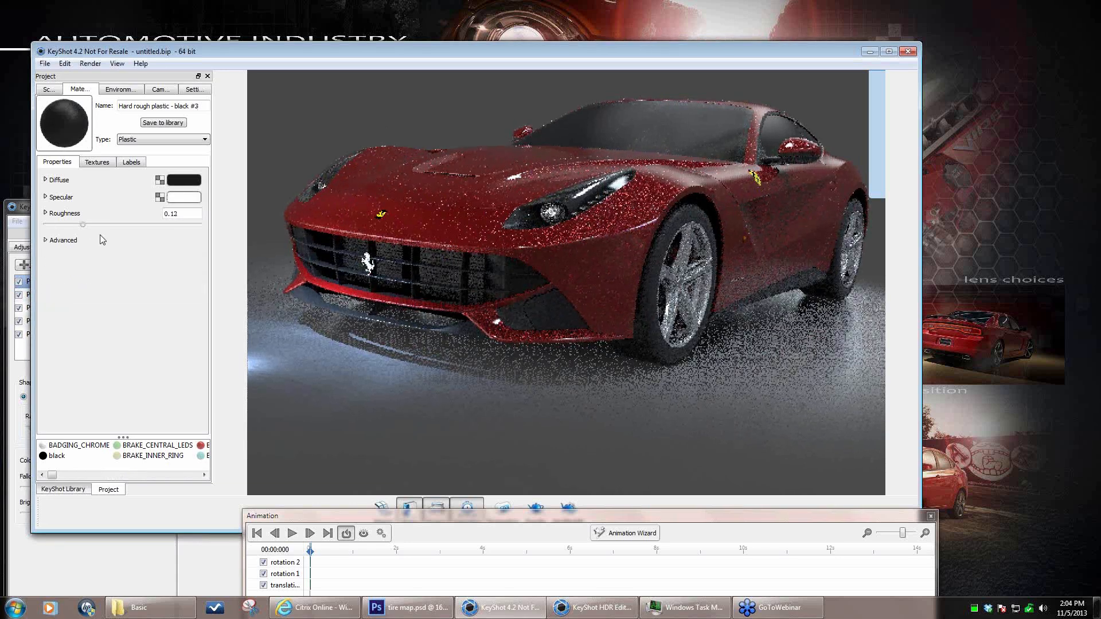
drag(83, 224, 128, 230)
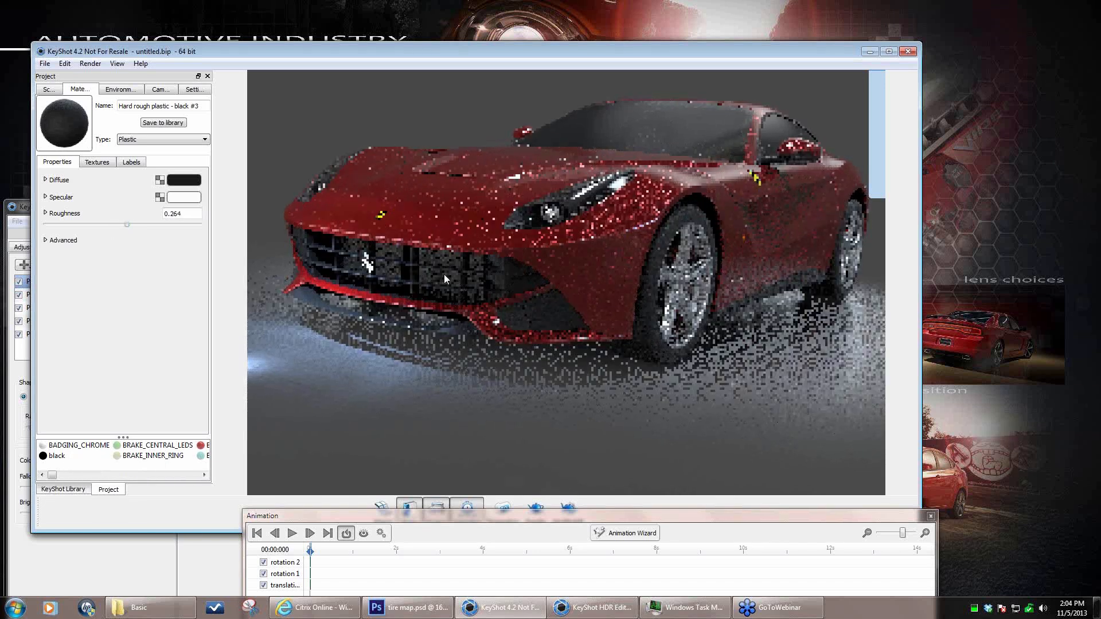
- Darken the specular colour of the grille's "Hard rough plastic - black #4" material to a grey with 11% value
double_click(415, 279)
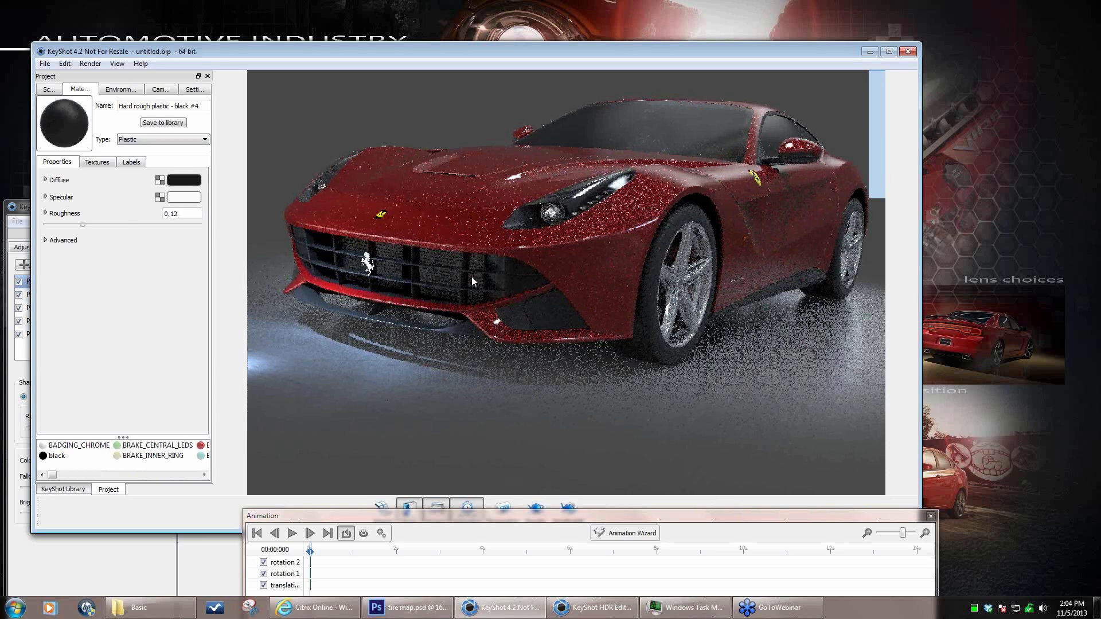
click(191, 198)
drag(483, 147, 332, 400)
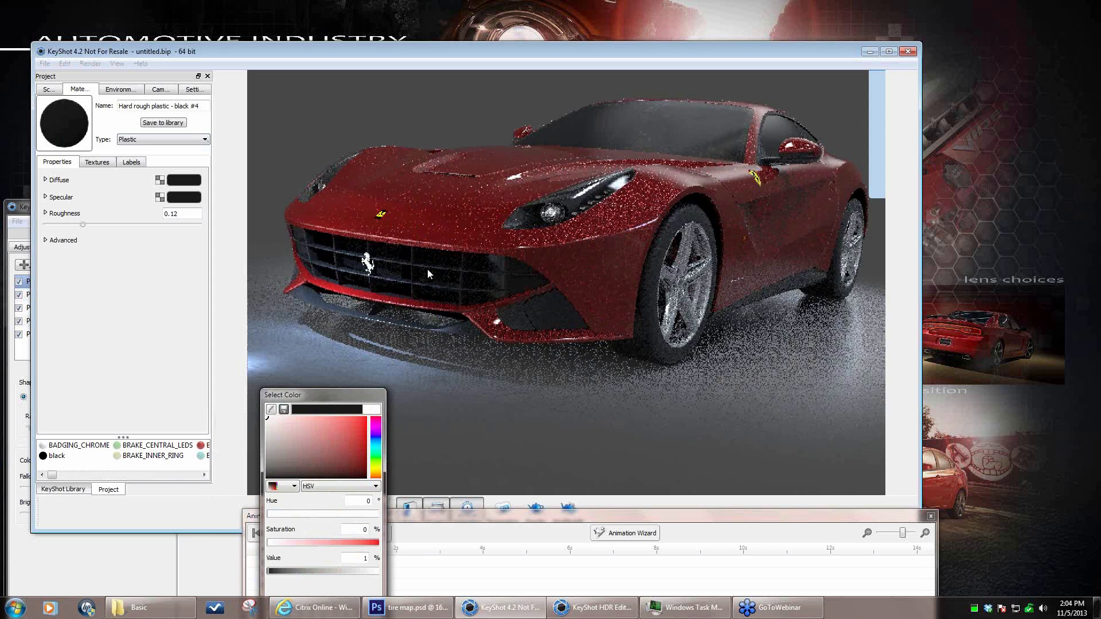
drag(356, 397, 231, 241)
click(190, 521)
click(184, 181)
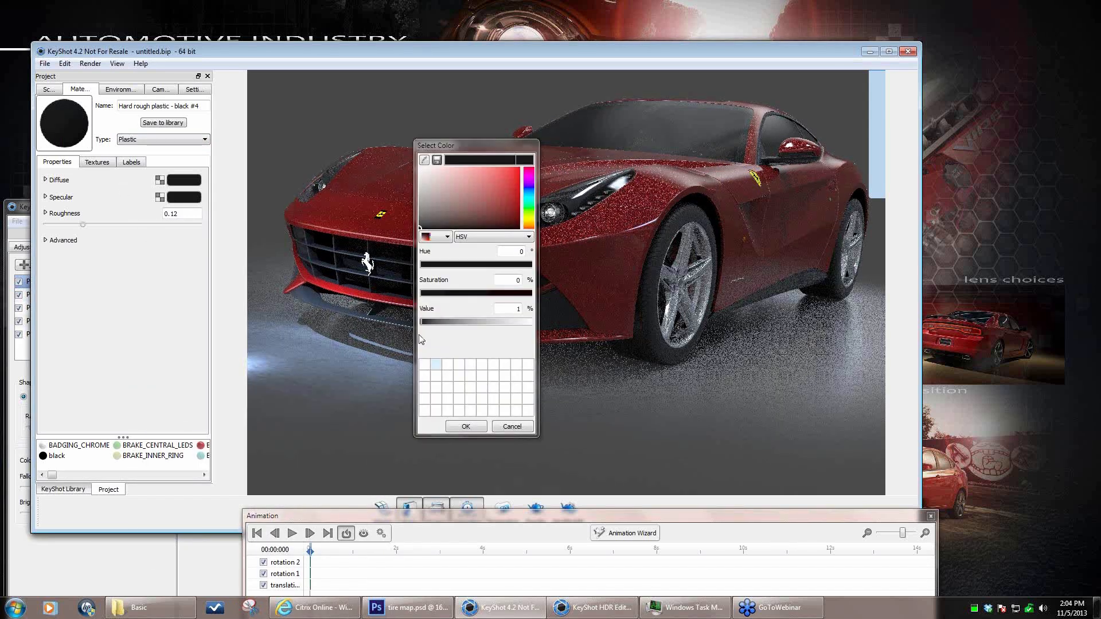
drag(424, 324, 434, 323)
drag(499, 146, 152, 289)
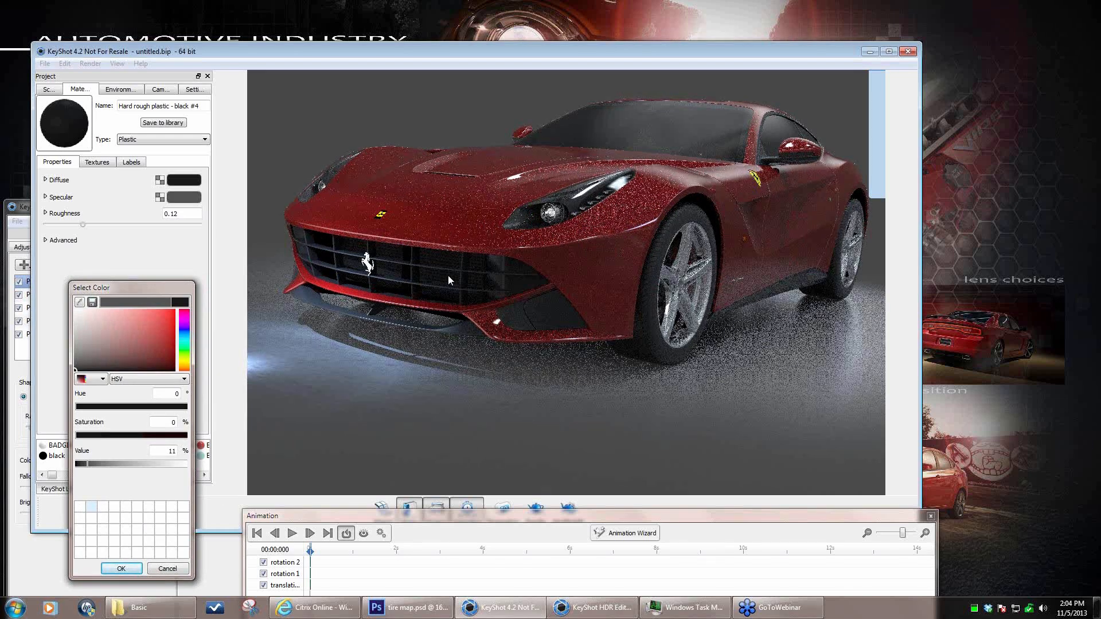
click(130, 574)
drag(725, 367, 794, 194)
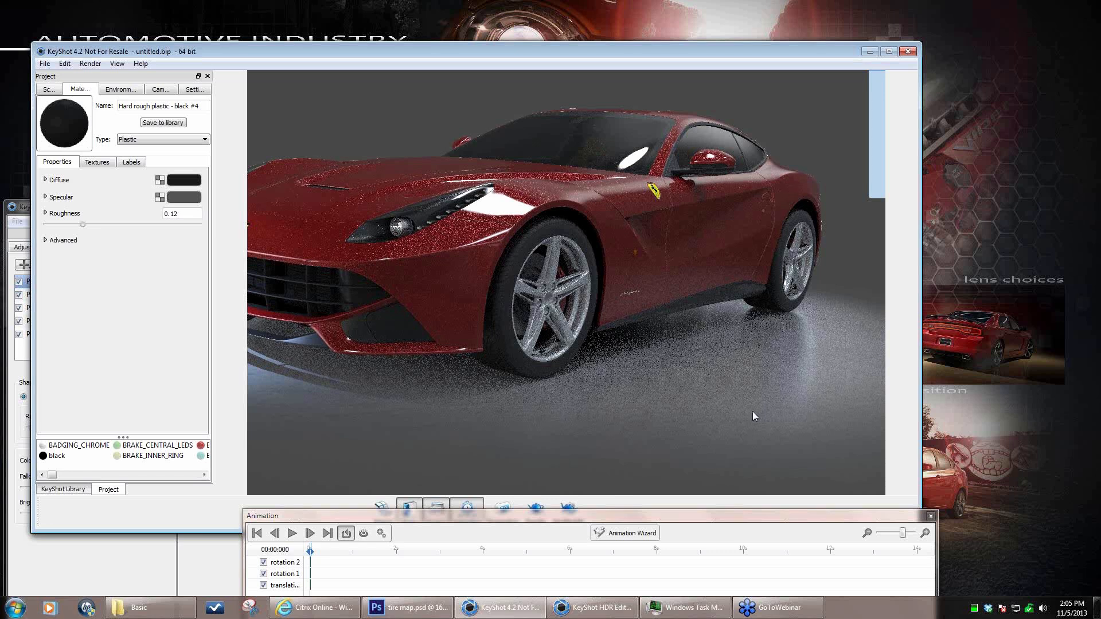
- Open the environment's HDRI for editing and add a new circular pin to it
click(121, 90)
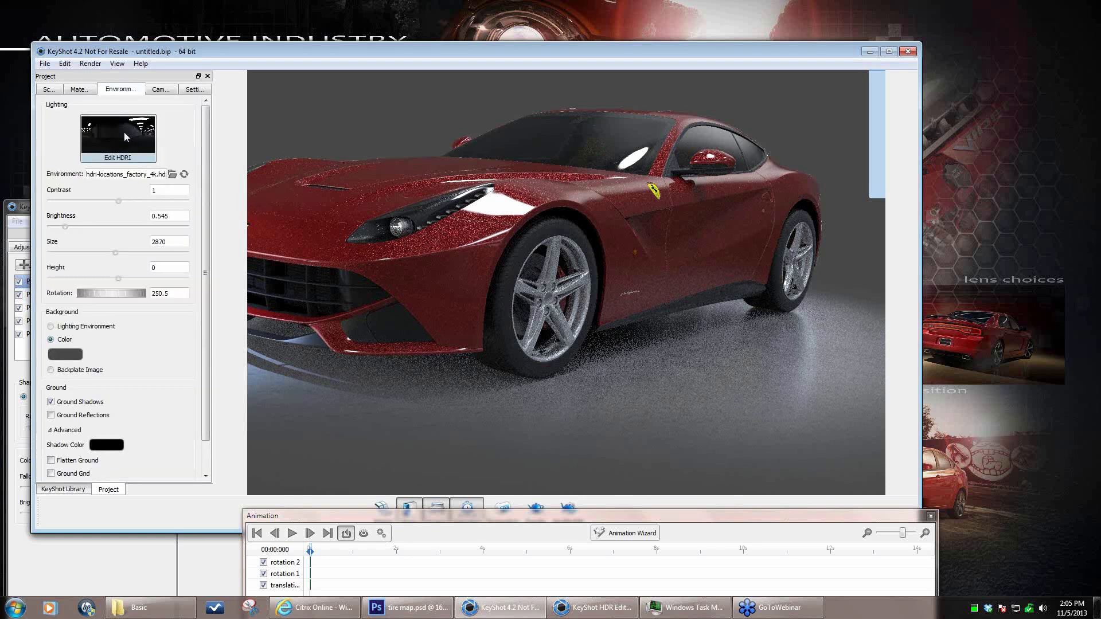
click(124, 134)
click(117, 175)
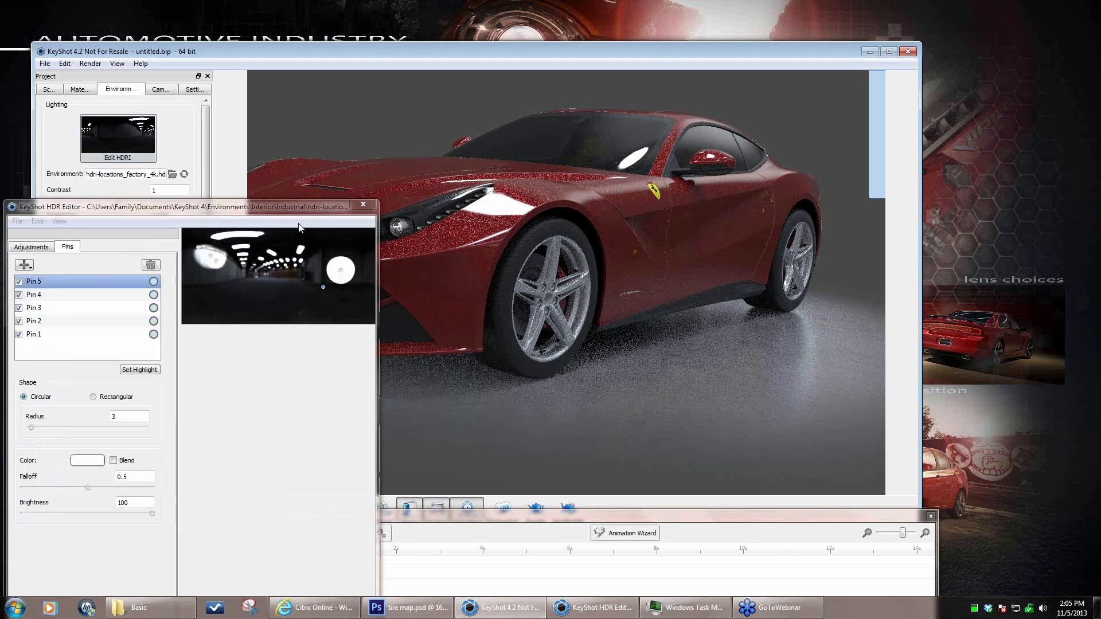
click(27, 266)
click(26, 266)
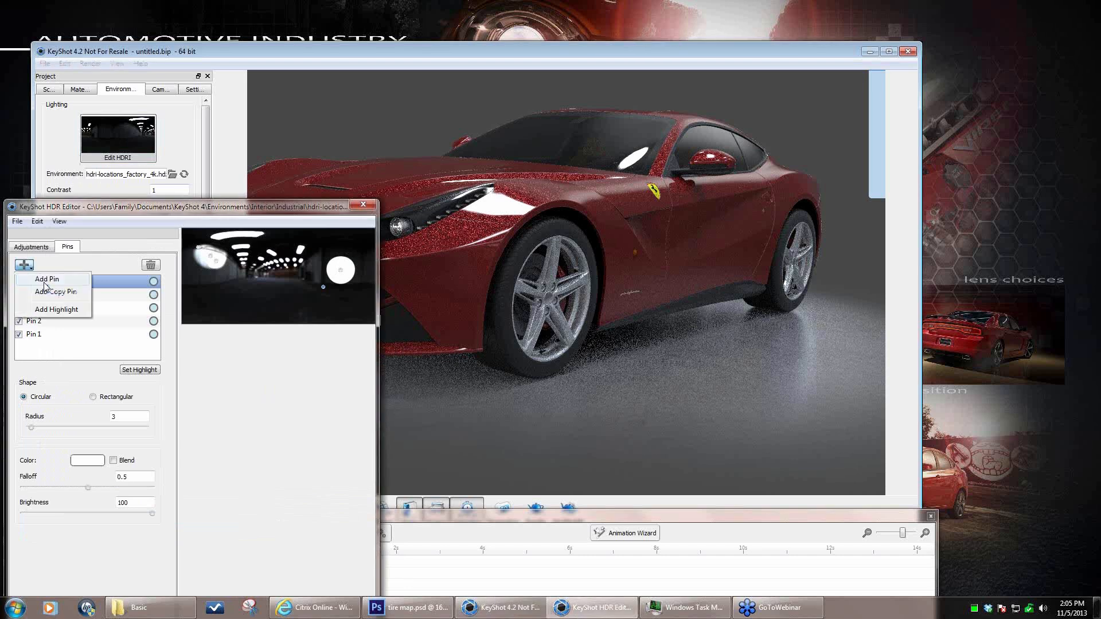
click(49, 281)
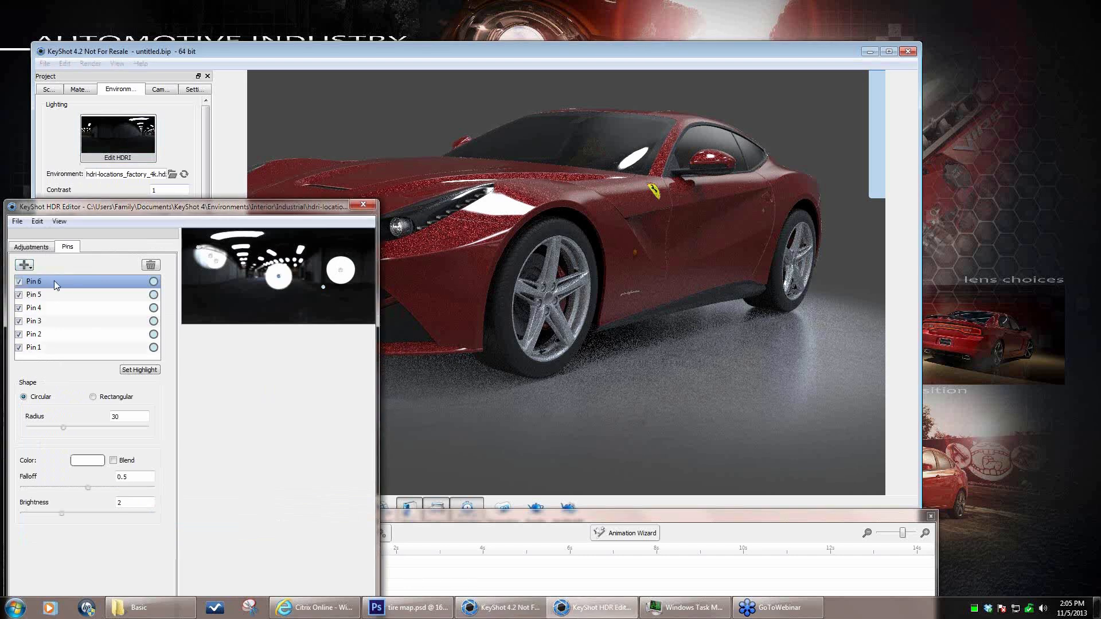
- Position the new pin's highlight on the car's rear fender, also trying other placements along its side
click(148, 372)
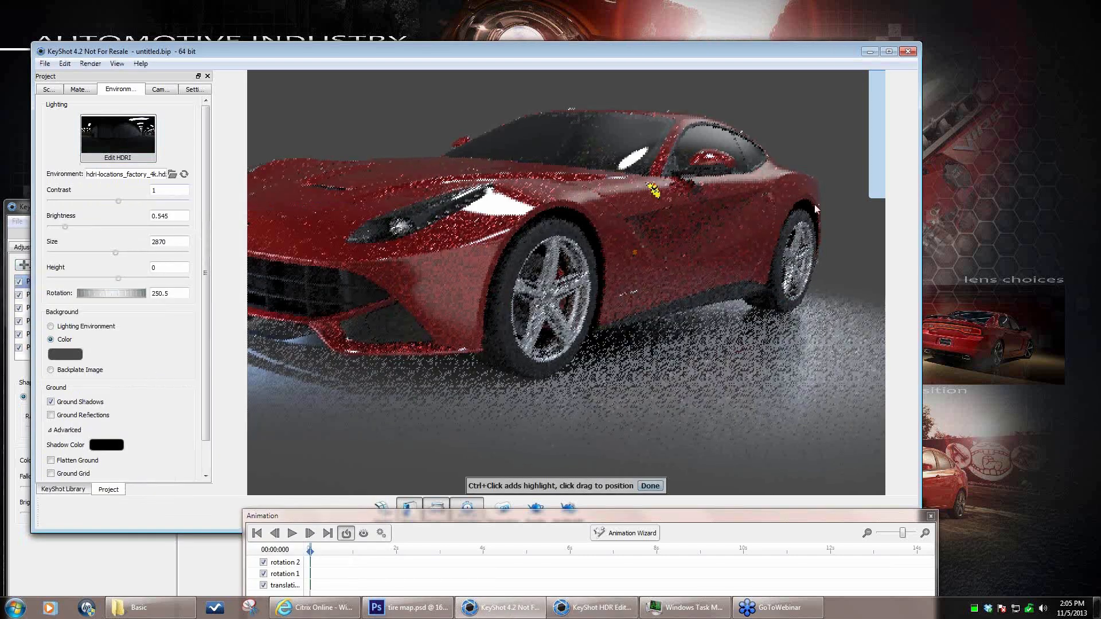
drag(804, 198, 656, 248)
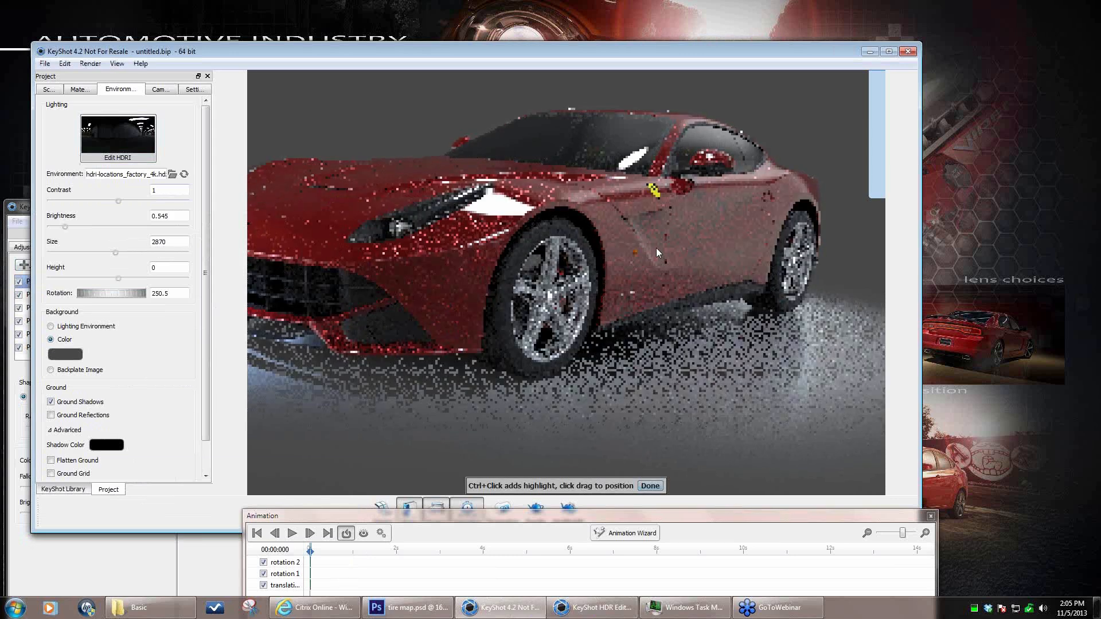
click(22, 208)
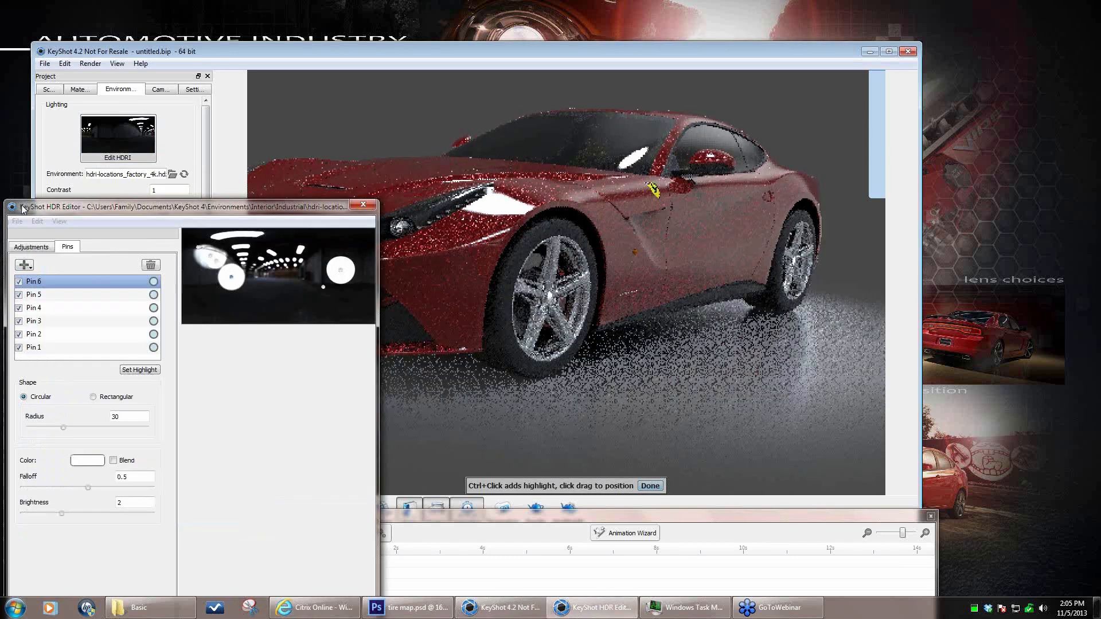
drag(231, 278, 269, 274)
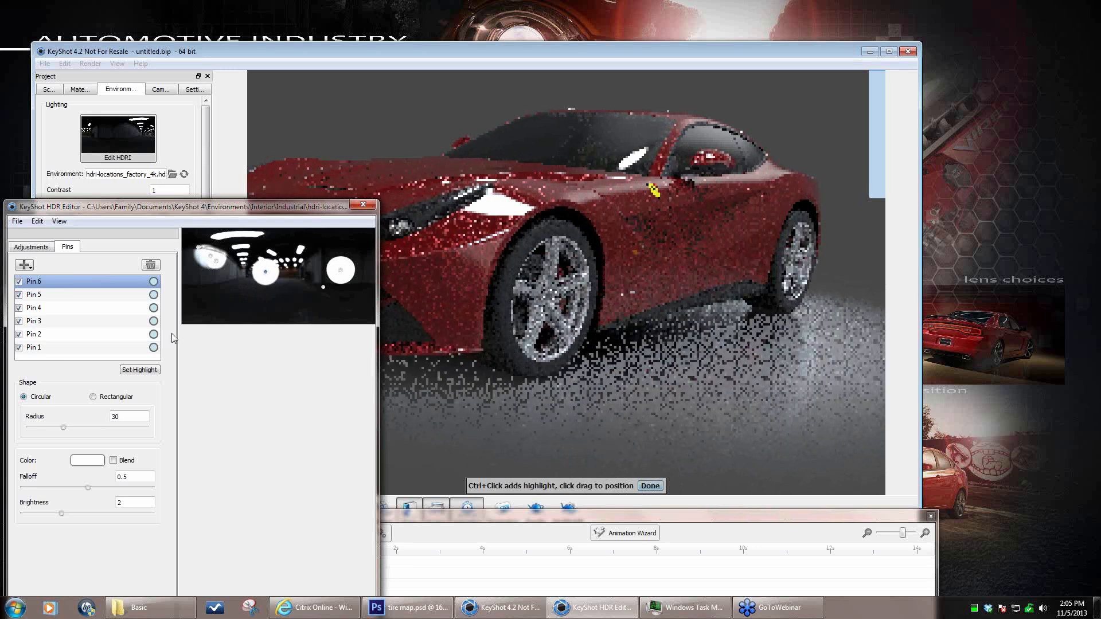
click(142, 372)
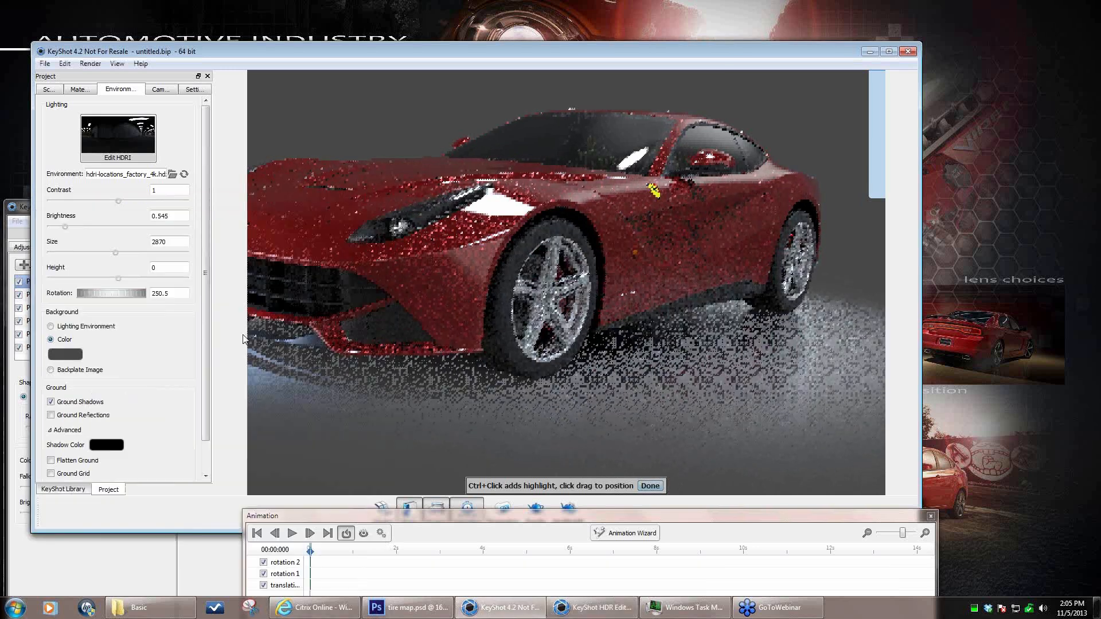
ctrl+click(806, 198)
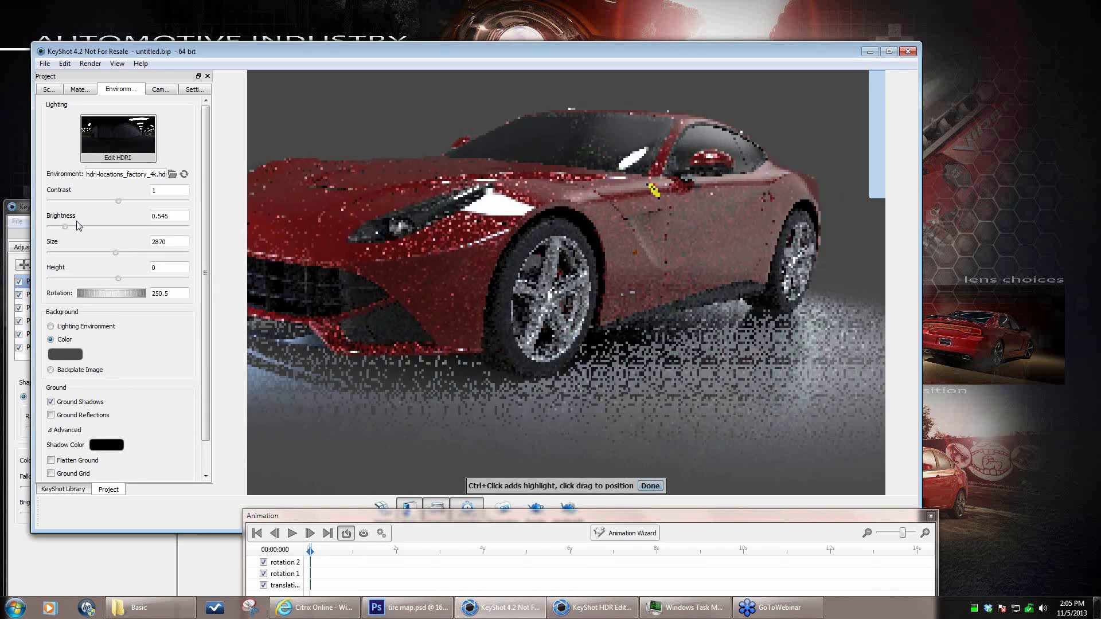
- Set the new pin's radius to 14.959 and darken its colour to a grey with 27% value
click(26, 210)
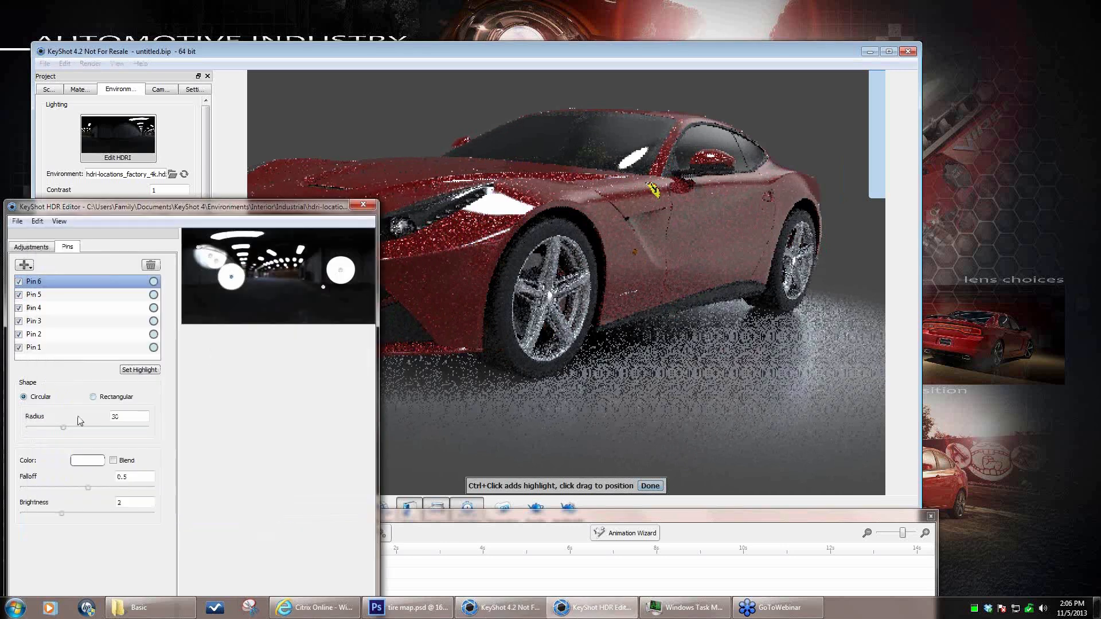
drag(40, 429, 47, 429)
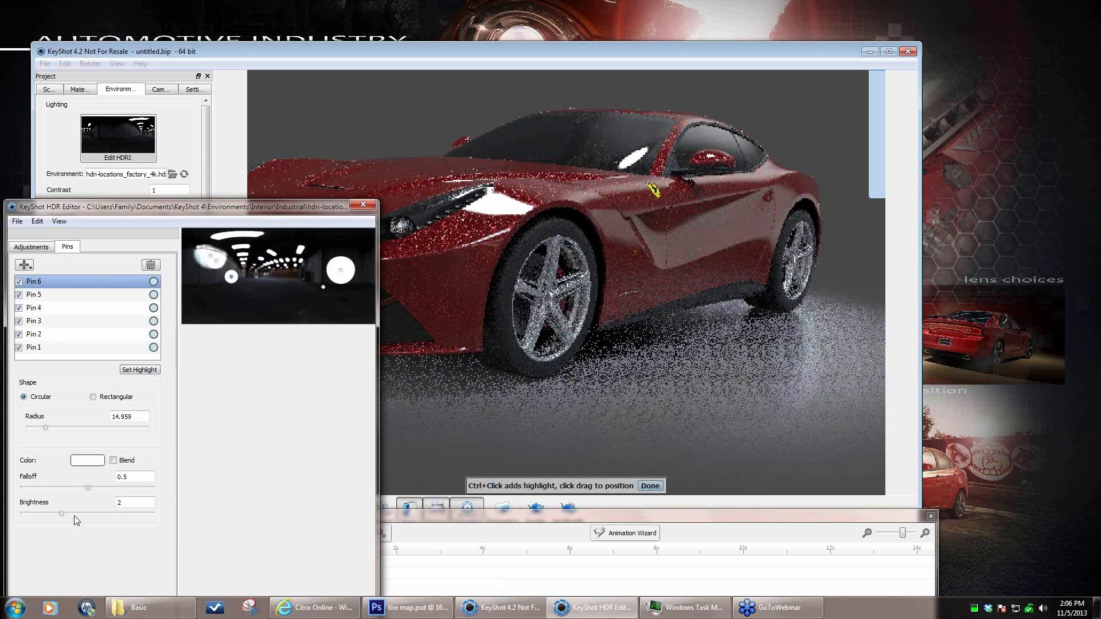
click(80, 462)
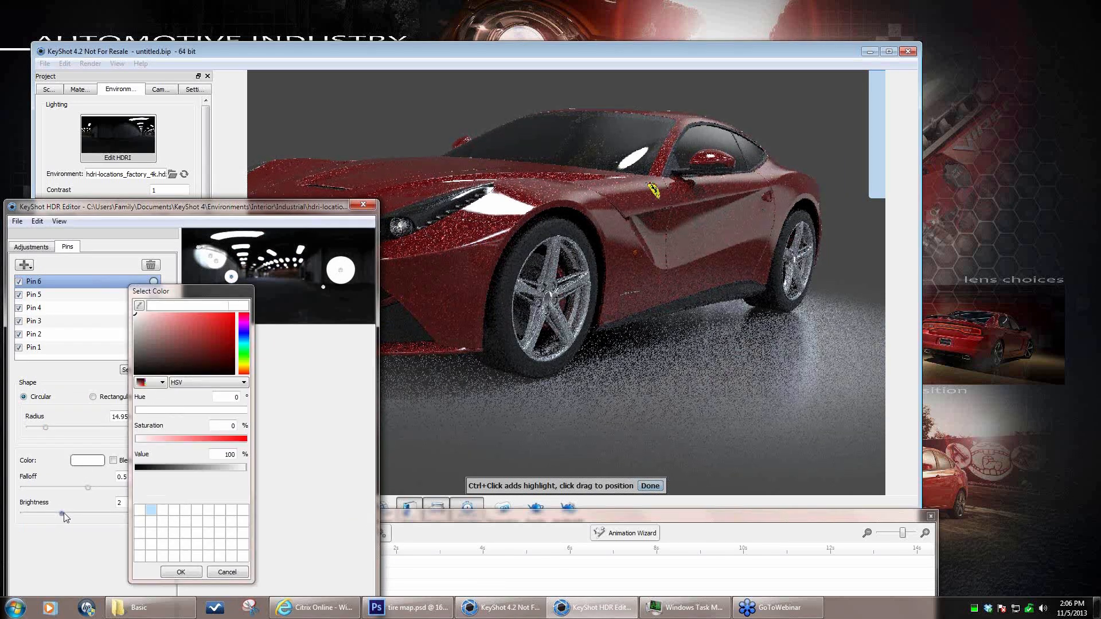
drag(241, 467, 172, 470)
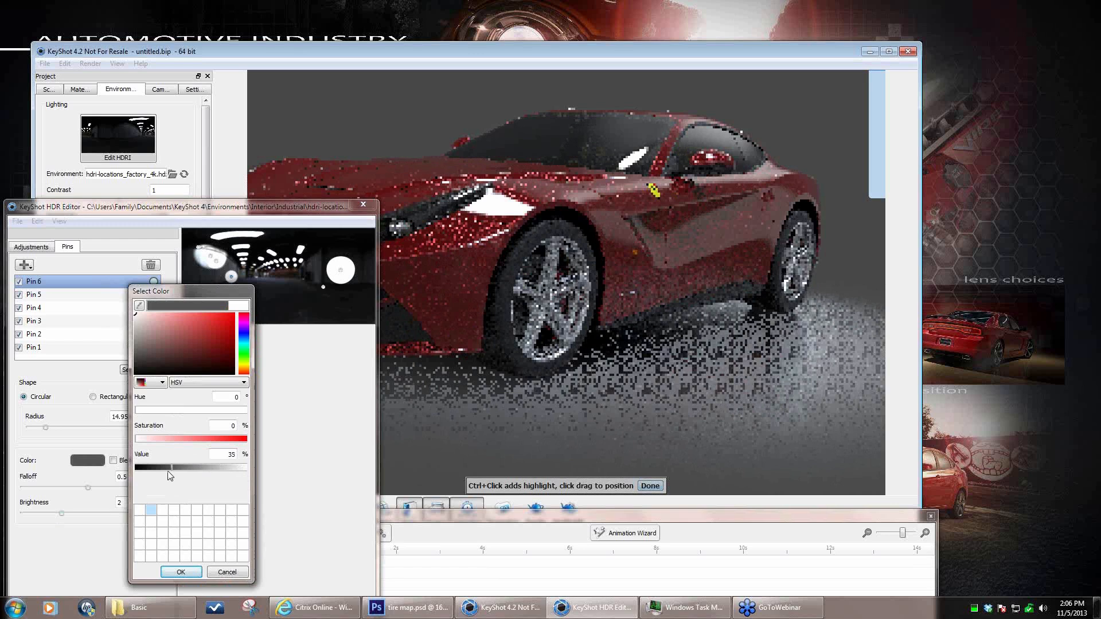
drag(169, 471, 164, 472)
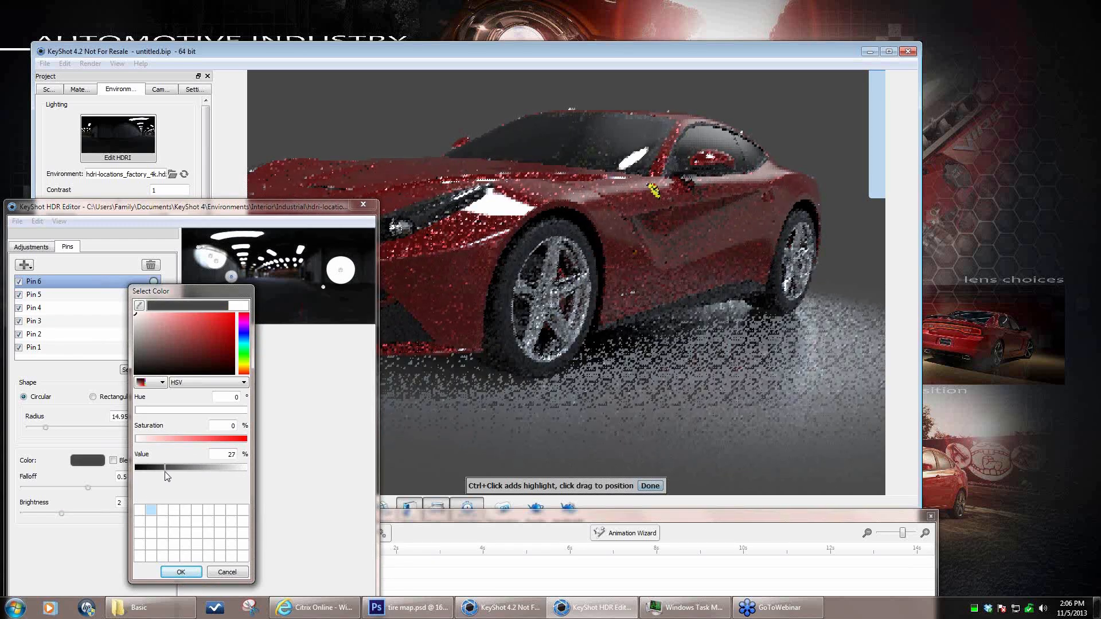
click(224, 573)
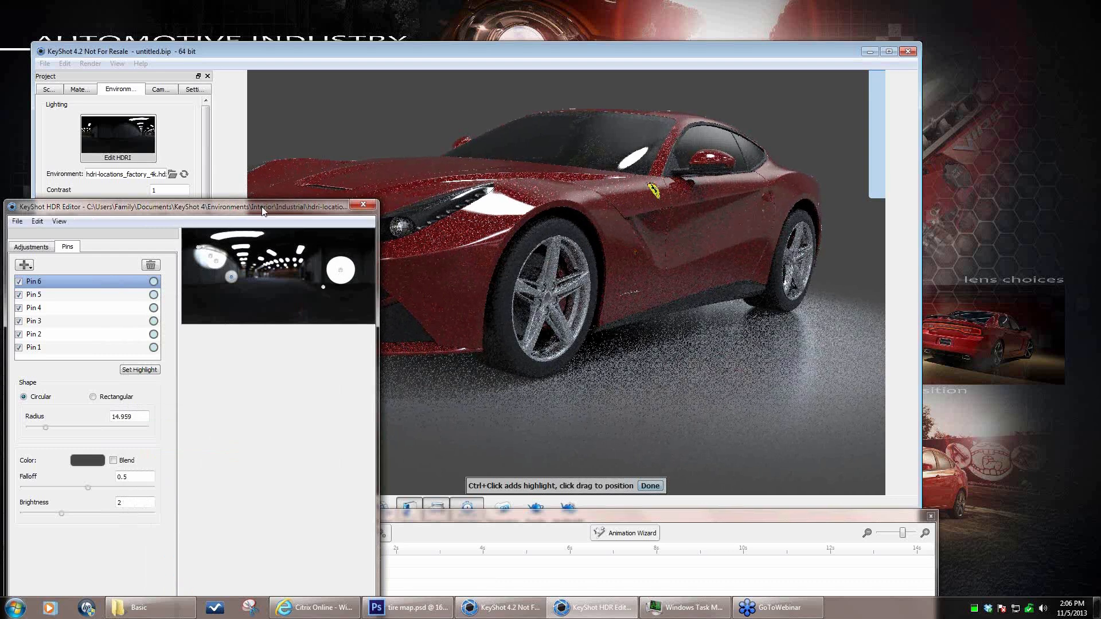
- Restore the saved "frt 3/4" camera and save the edited HDR image as hdri-locations_factory_4k.hdz
drag(263, 210, 318, 379)
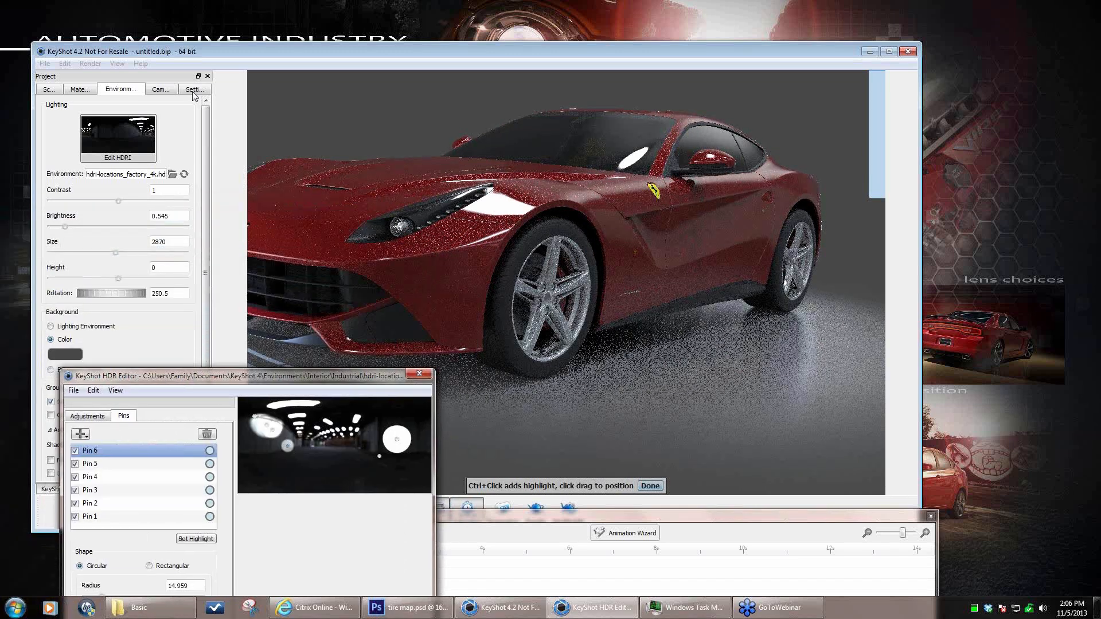
click(161, 89)
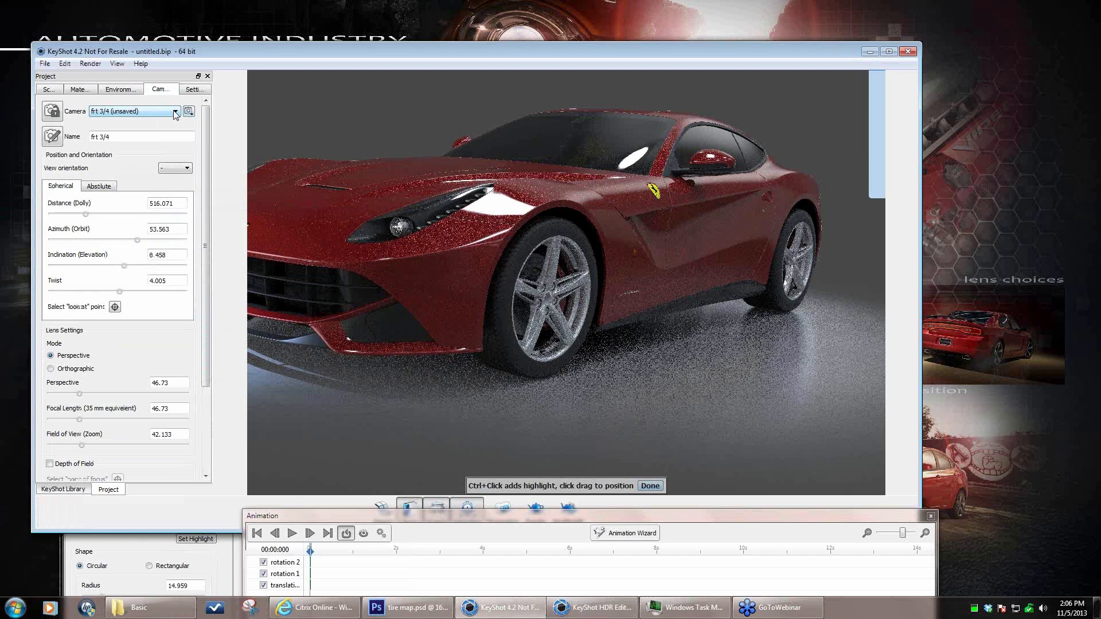
click(176, 111)
click(106, 139)
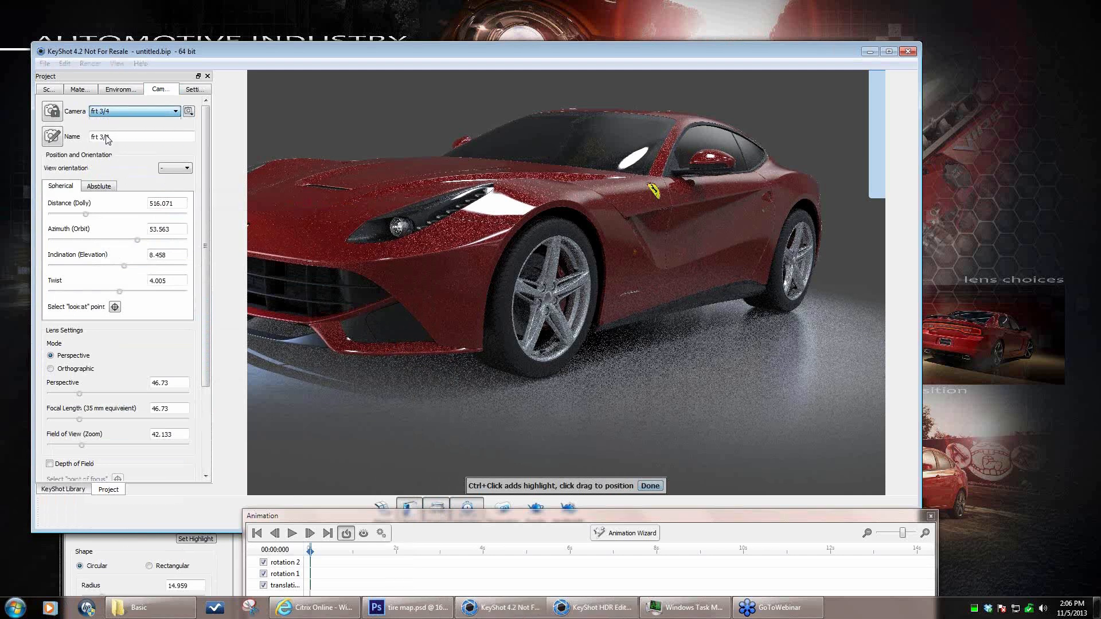
click(595, 315)
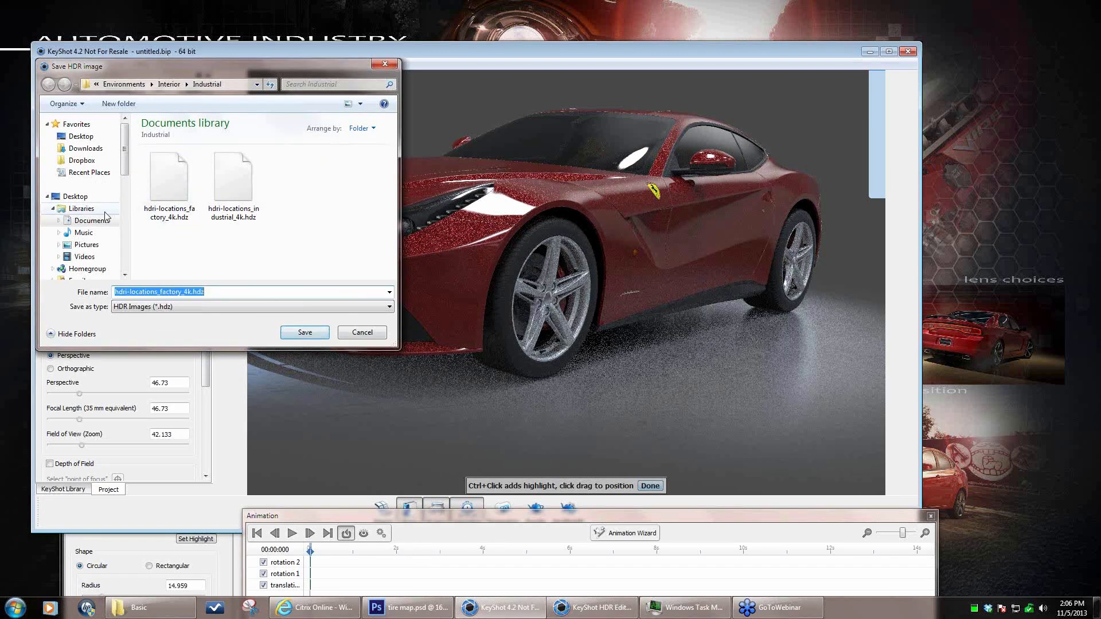
click(308, 331)
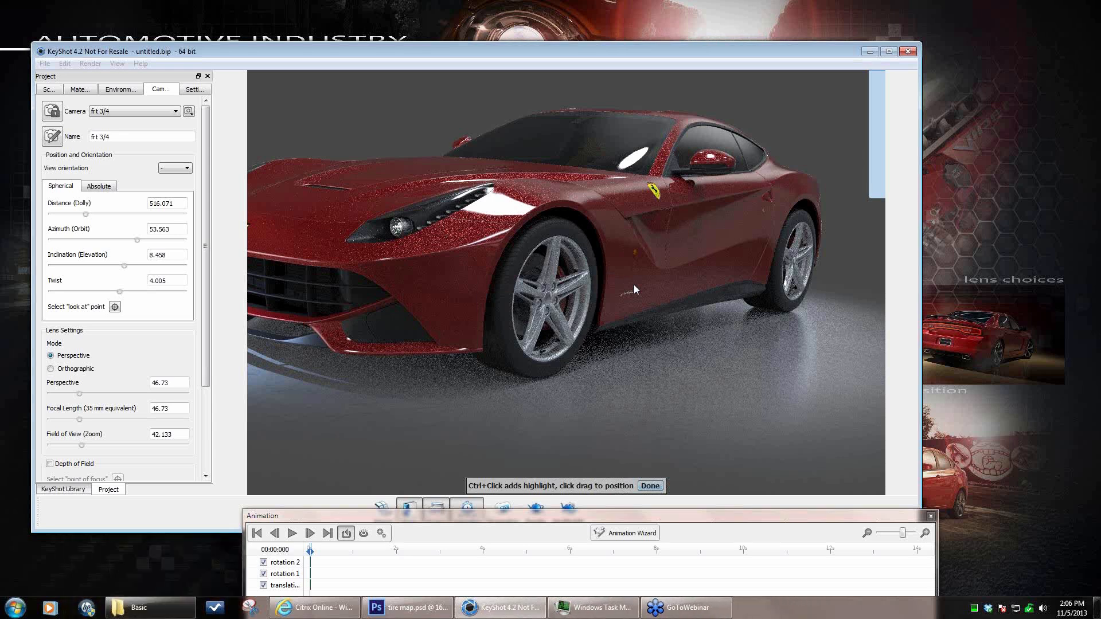
- Examine the car's lighting and ground reflections from the front, side and rear, and from a distant raised view
scroll(635, 285, down, 3)
drag(634, 284, 635, 270)
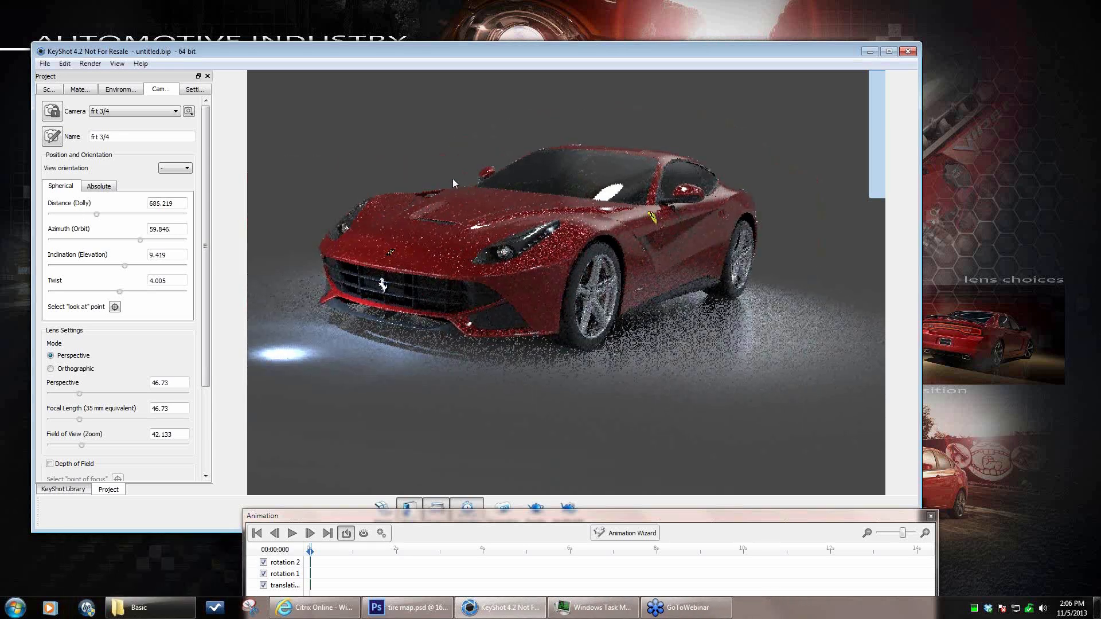
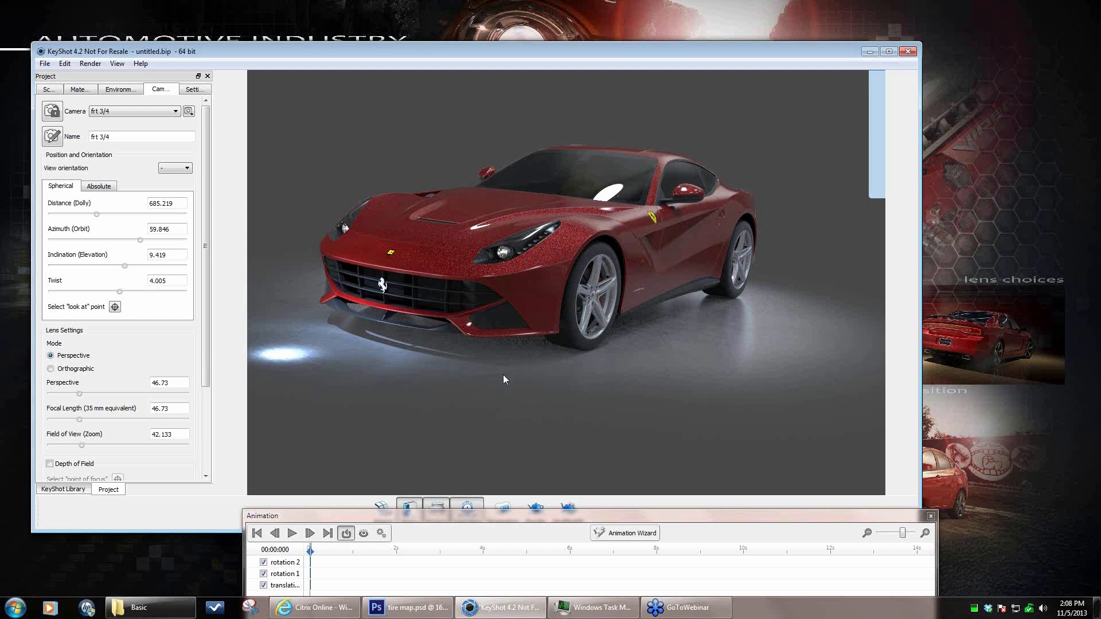
drag(480, 378, 459, 392)
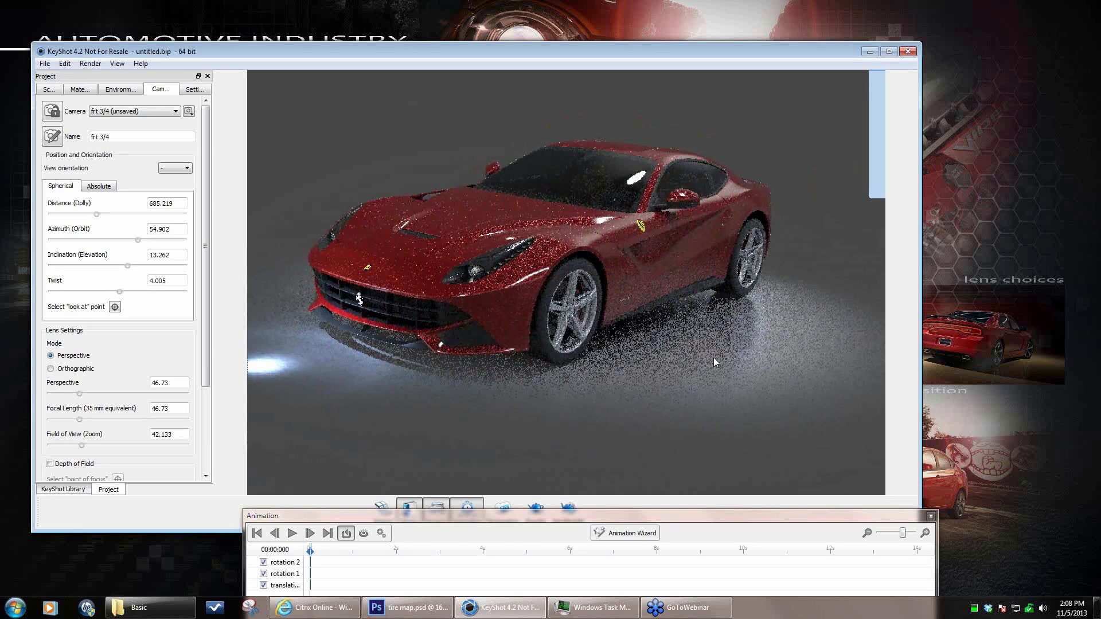
drag(719, 359, 405, 372)
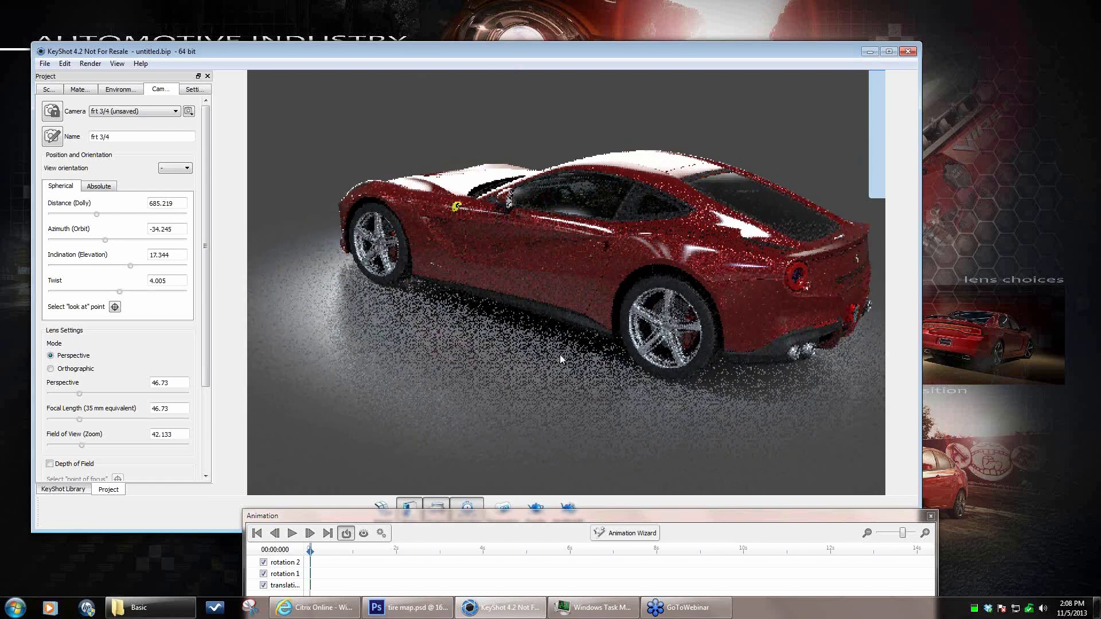
drag(384, 391, 452, 370)
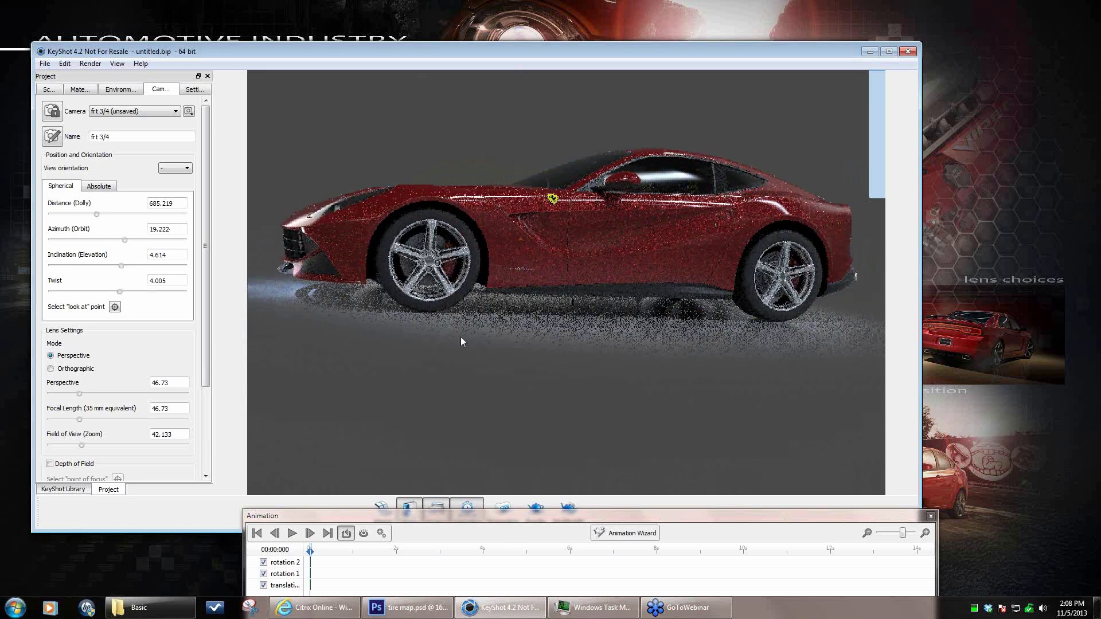
drag(467, 350, 560, 351)
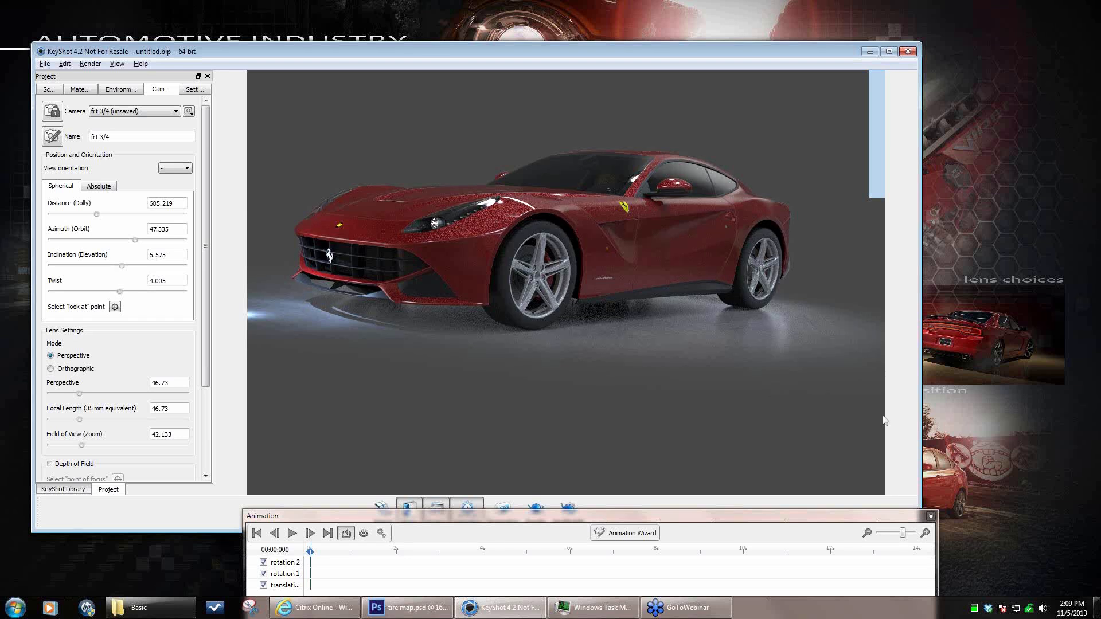
scroll(654, 267, down, 3)
scroll(662, 264, down, 3)
drag(653, 268, 594, 361)
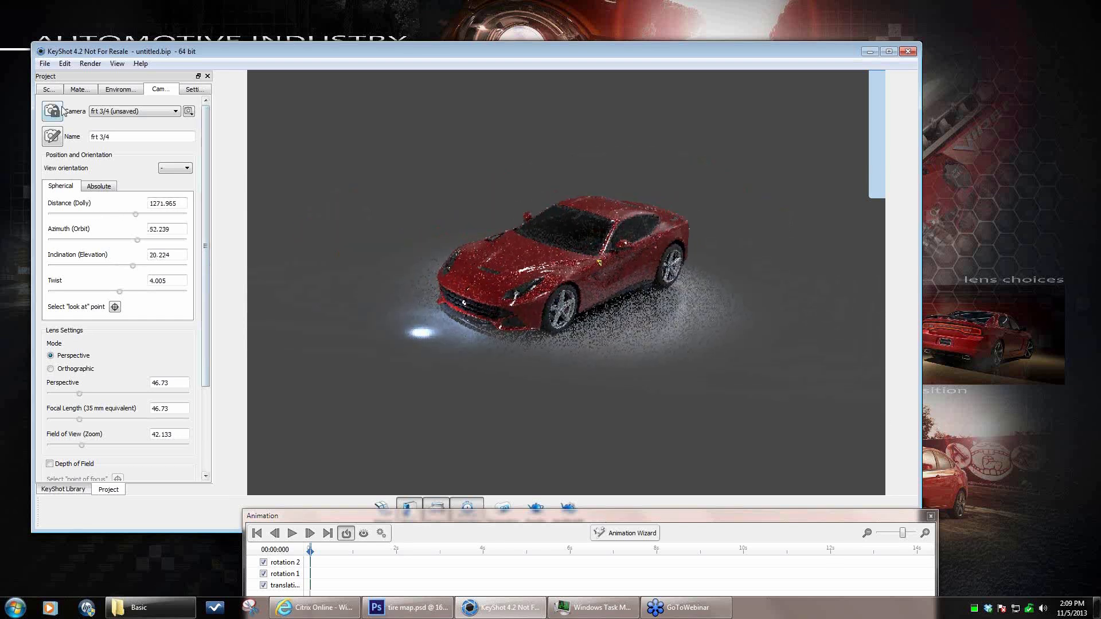
- Replace the IES profile of the sphere light in front of the car with Bollard.IES from the IES_profiles small pack folder
click(48, 89)
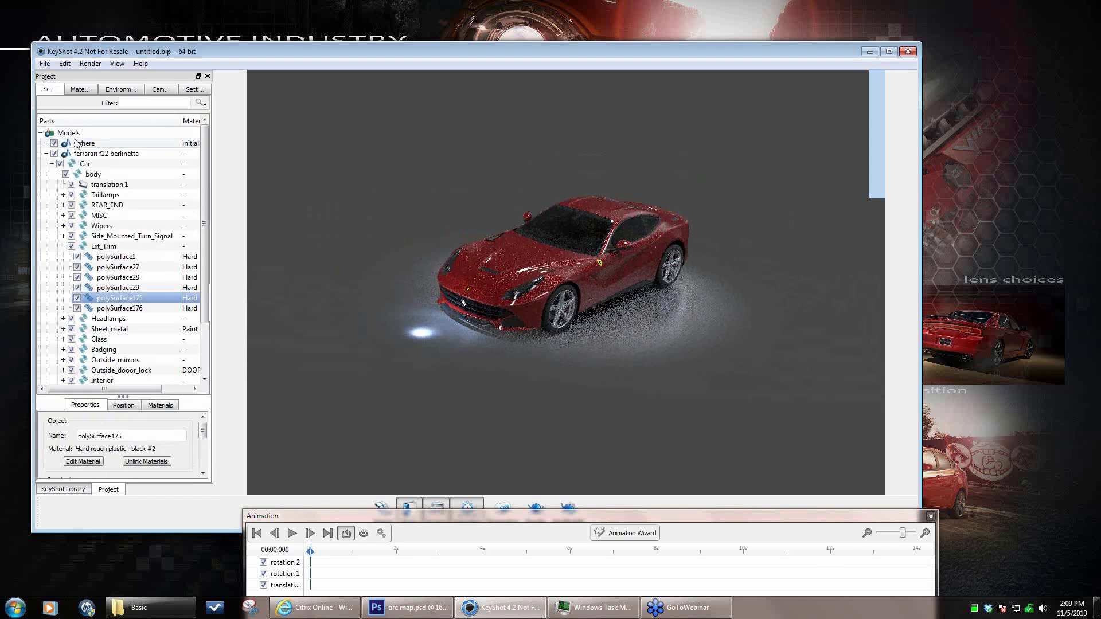
click(79, 144)
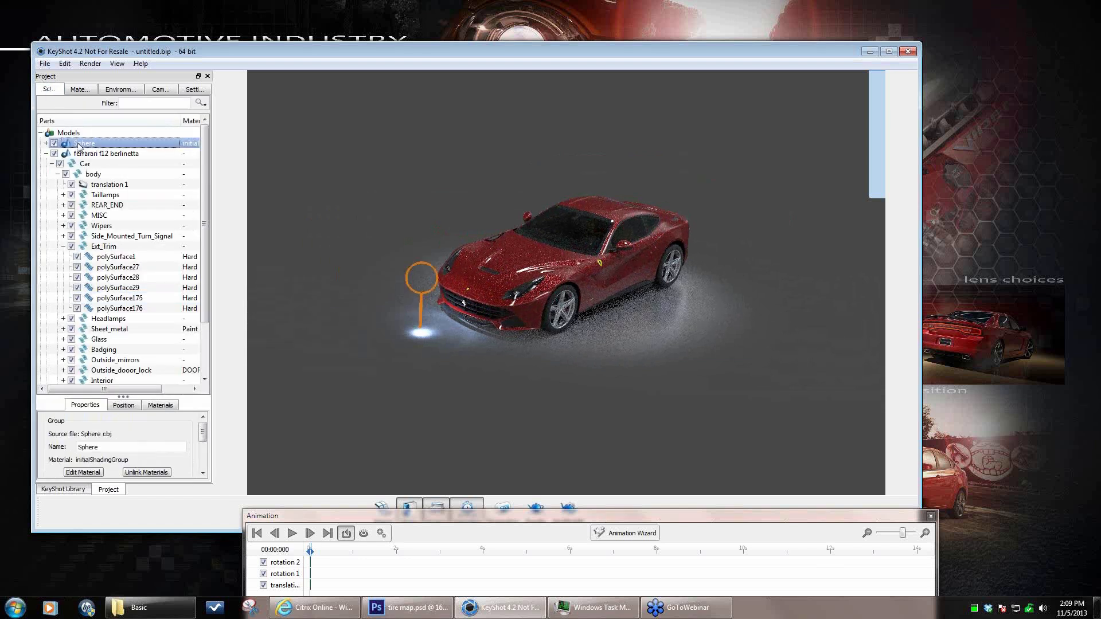
right_click(79, 143)
key(Escape)
scroll(620, 339, up, 3)
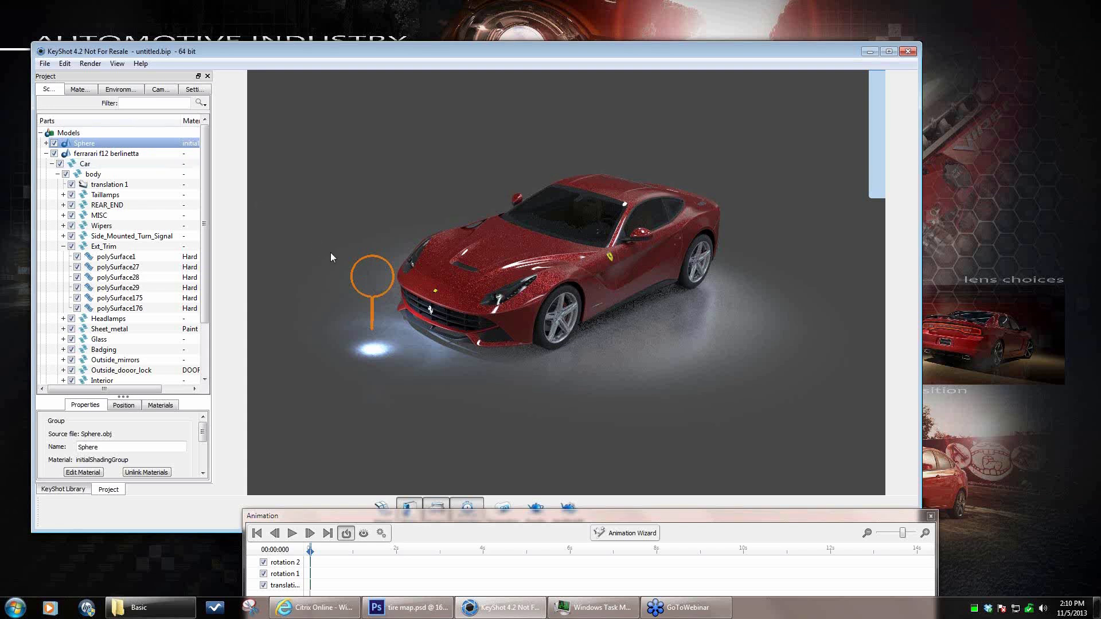
click(184, 146)
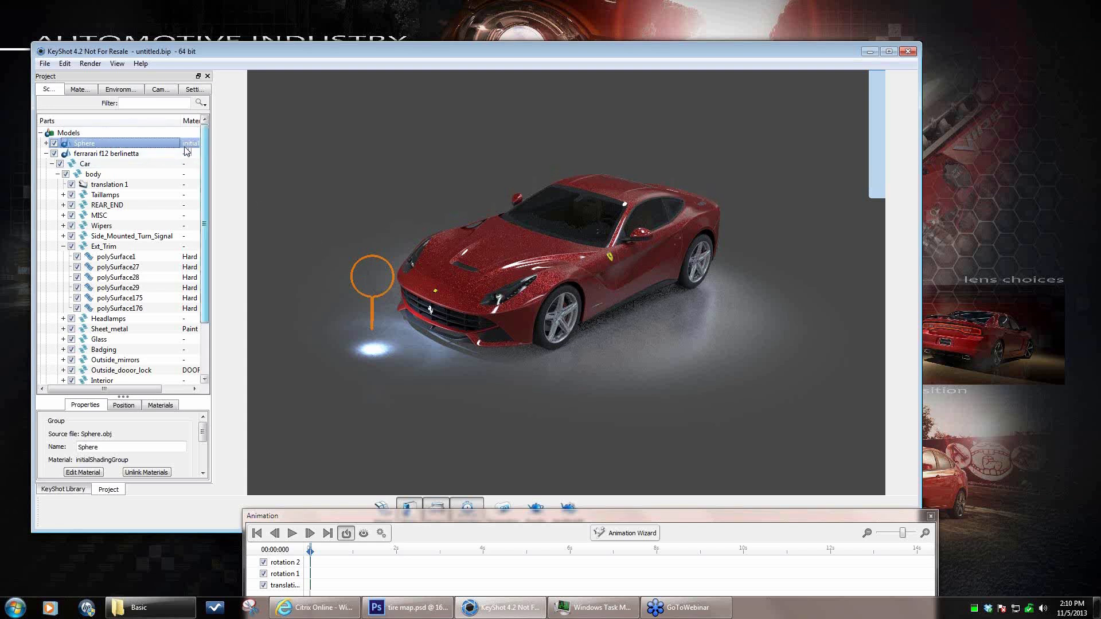
right_click(91, 144)
mouse_move(144, 178)
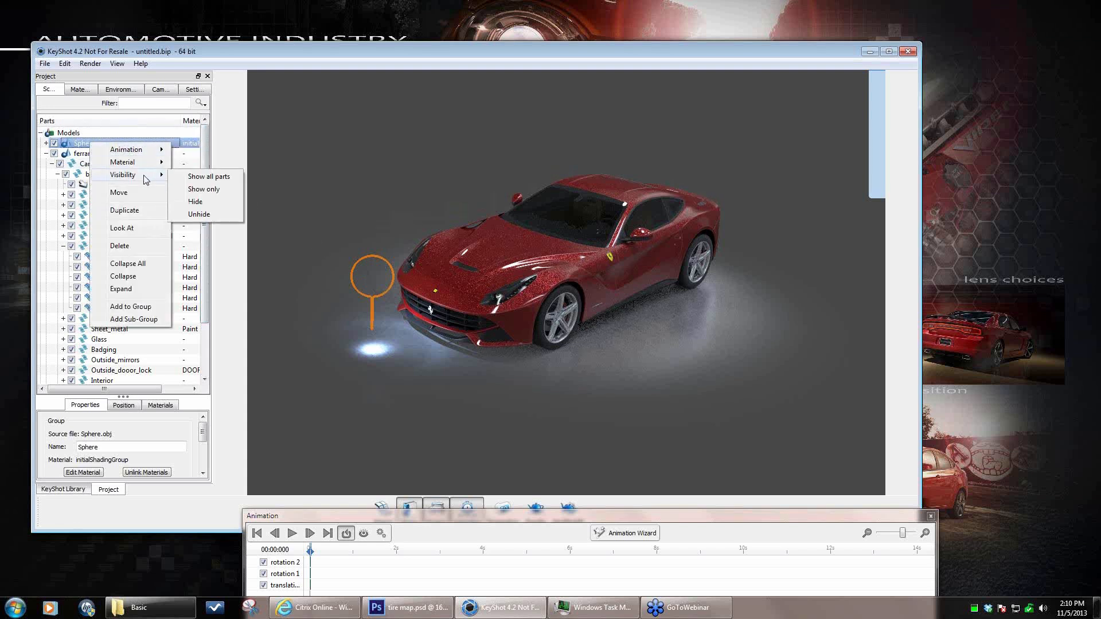
click(212, 164)
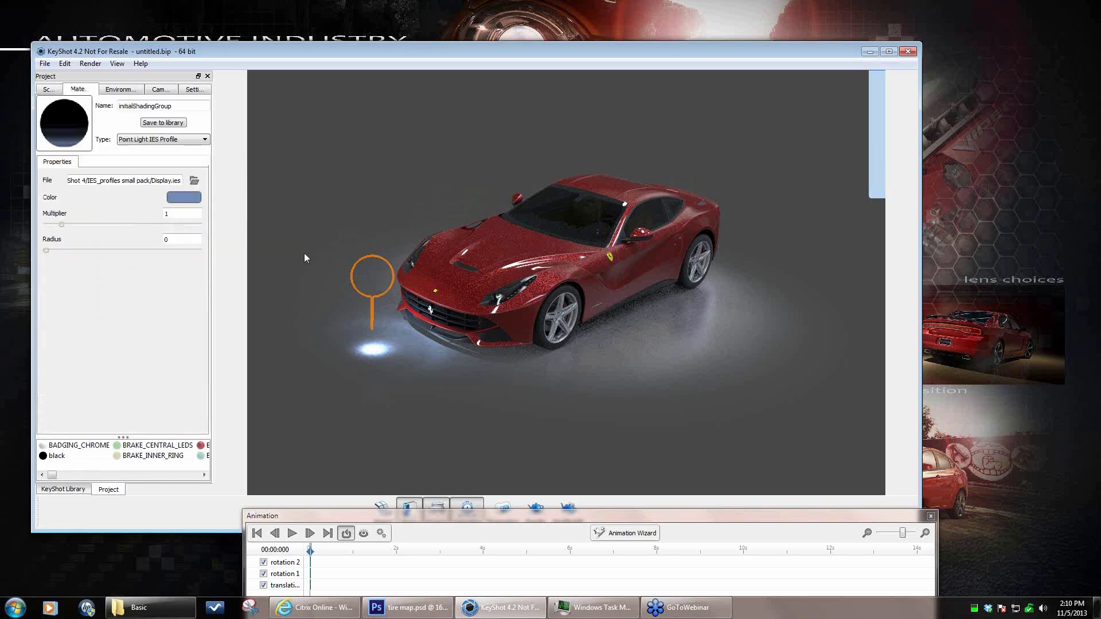
click(194, 180)
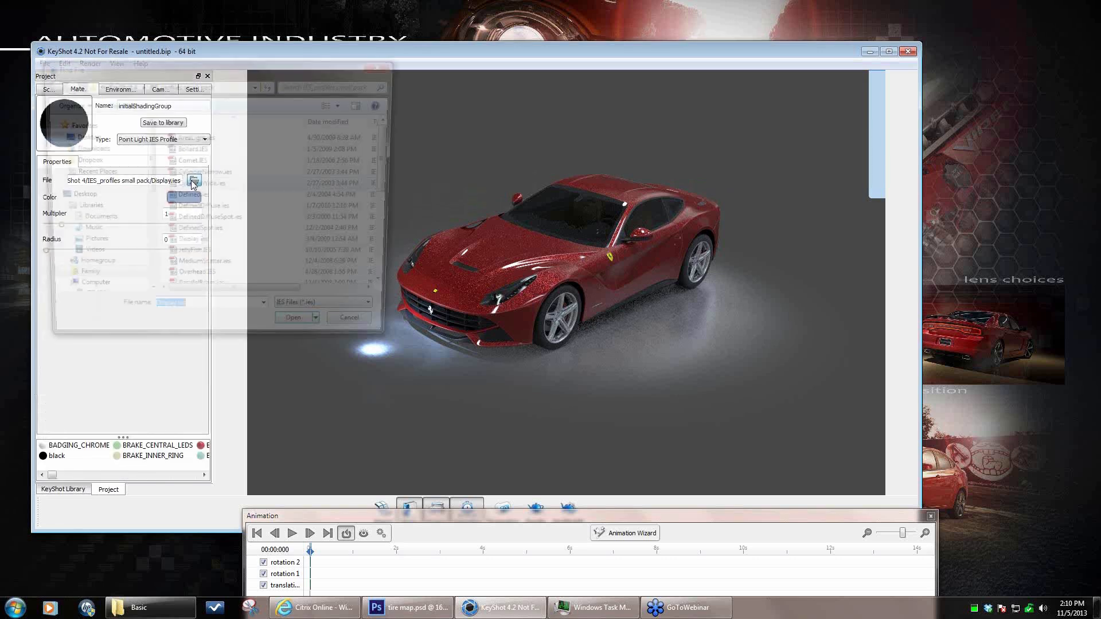
drag(276, 42, 802, 67)
click(736, 155)
click(844, 338)
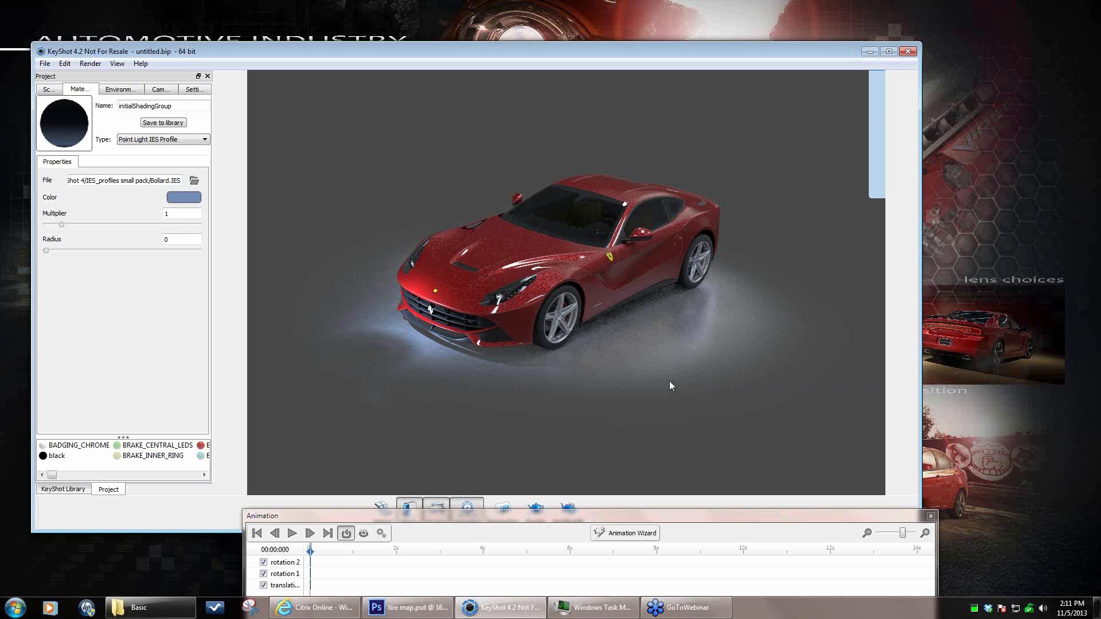
- Examine the car's front wheel and tire sidewall in a close side view
drag(673, 382, 531, 383)
scroll(761, 399, up, 4)
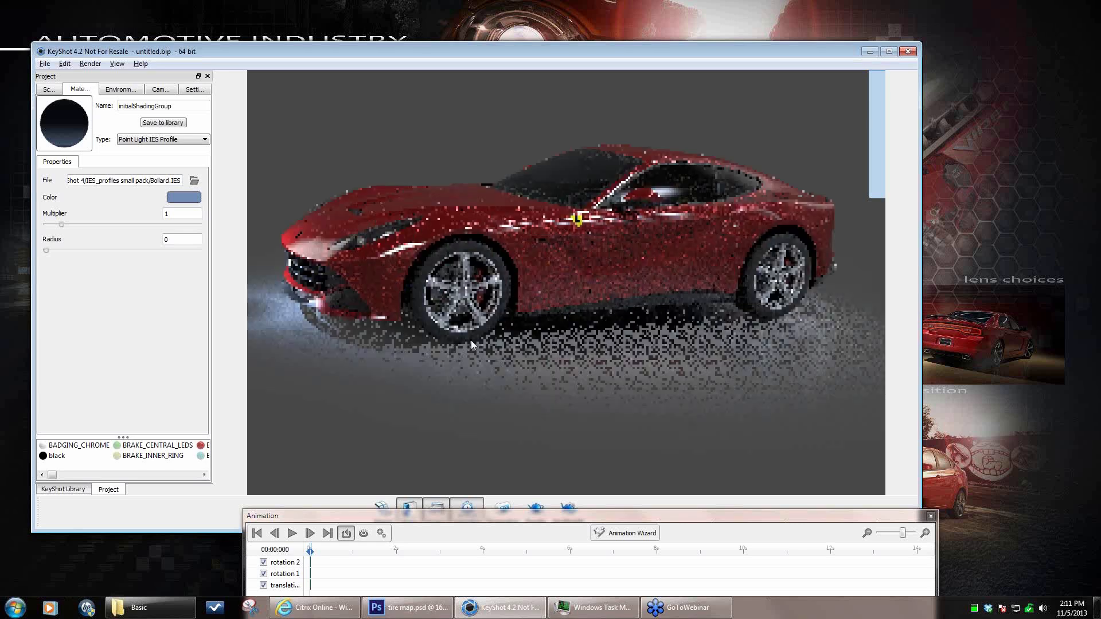
scroll(470, 344, up, 5)
scroll(464, 339, up, 2)
middle_drag(464, 339, 722, 353)
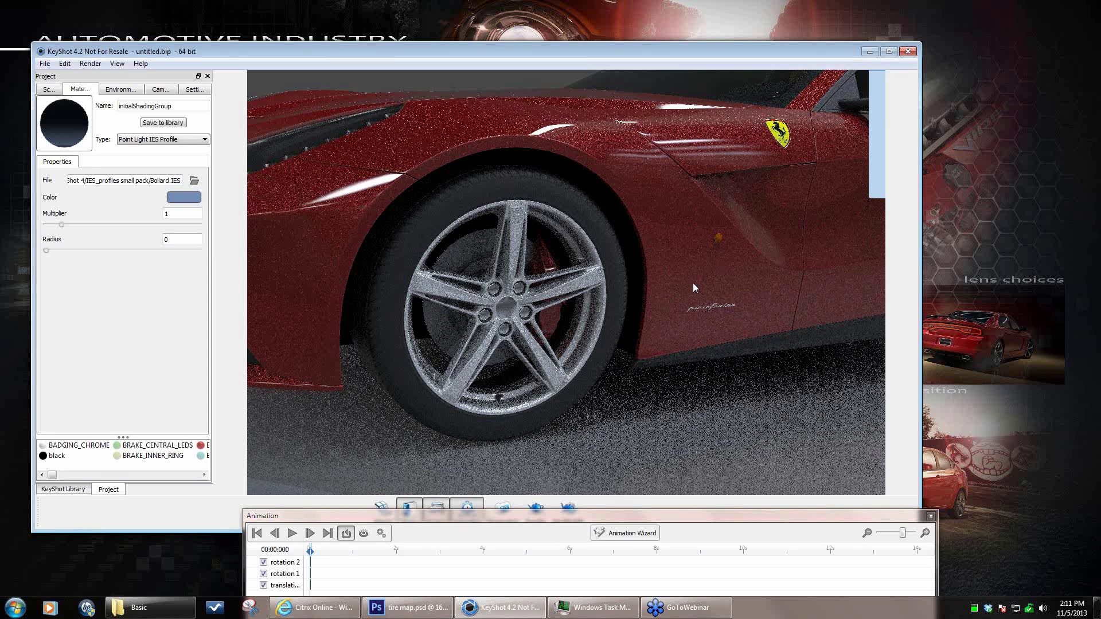
drag(638, 389, 721, 352)
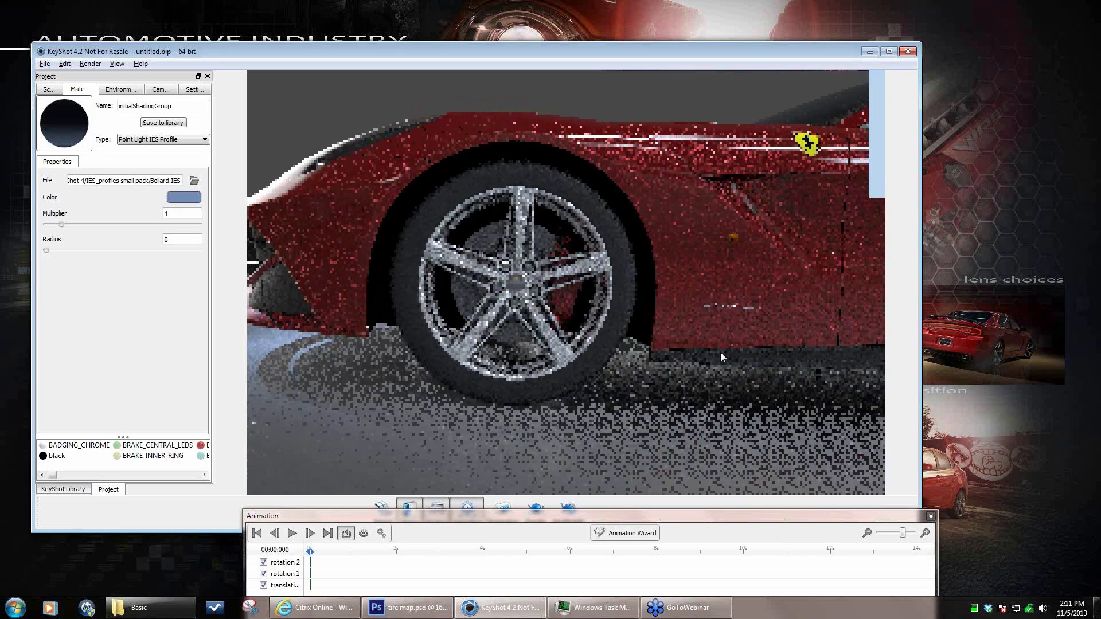
scroll(721, 352, up, 1)
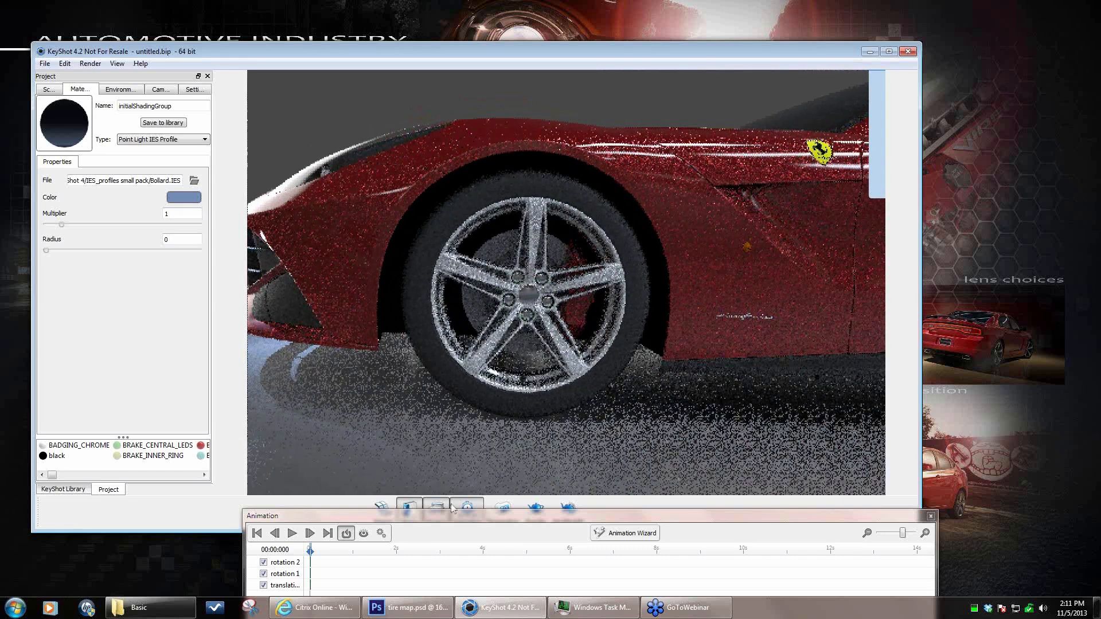
- Switch to Photoshop and show Layer 1 and the serations group in tire map.psd
click(407, 607)
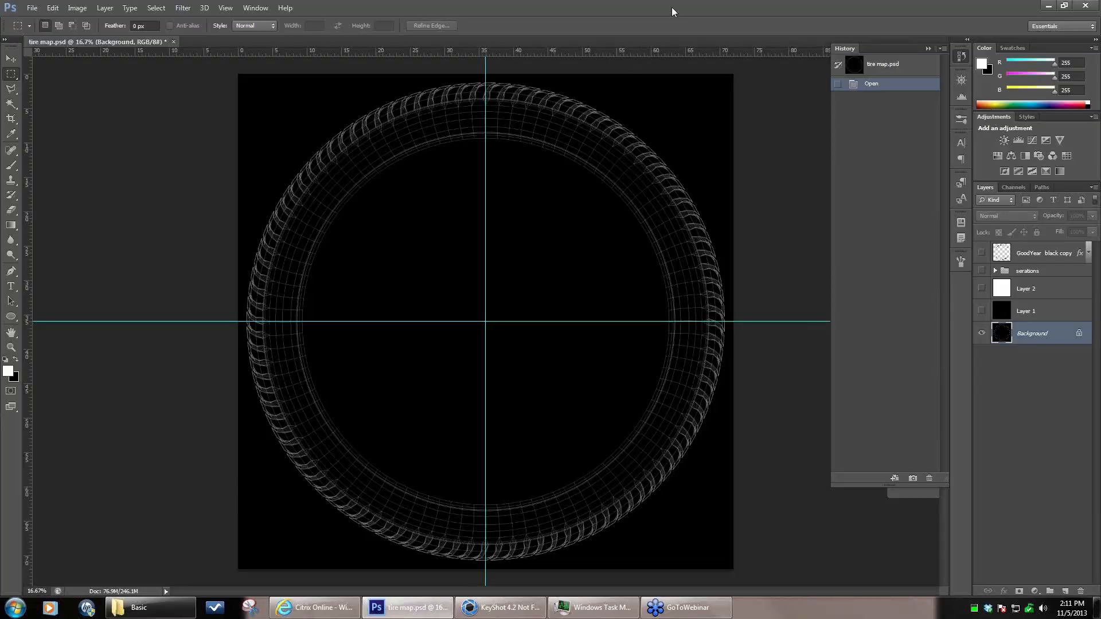
click(1021, 519)
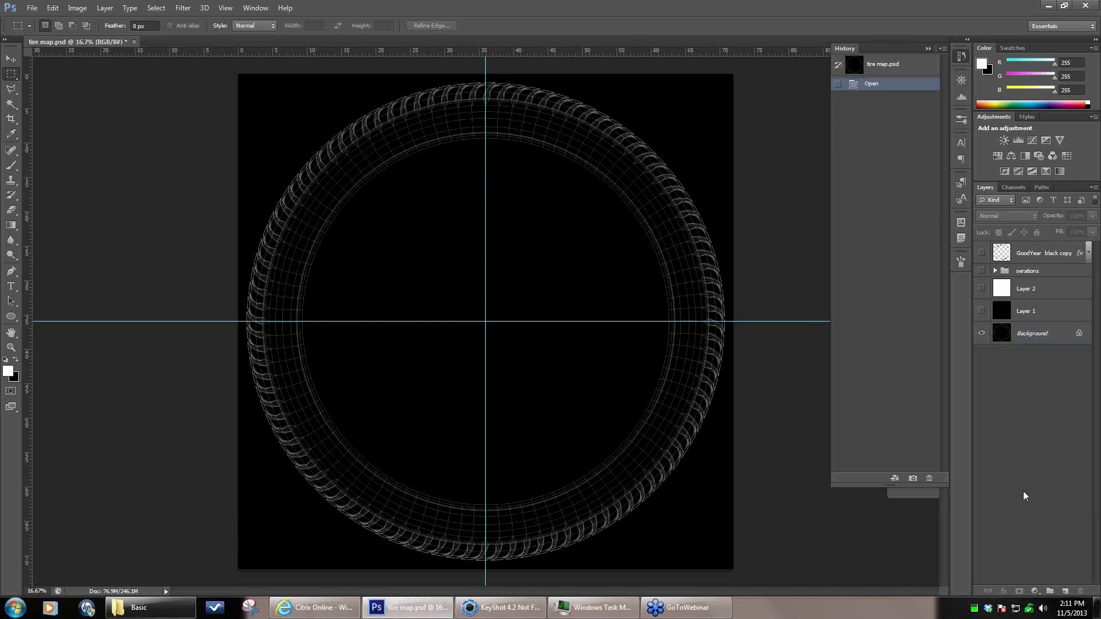
click(1004, 36)
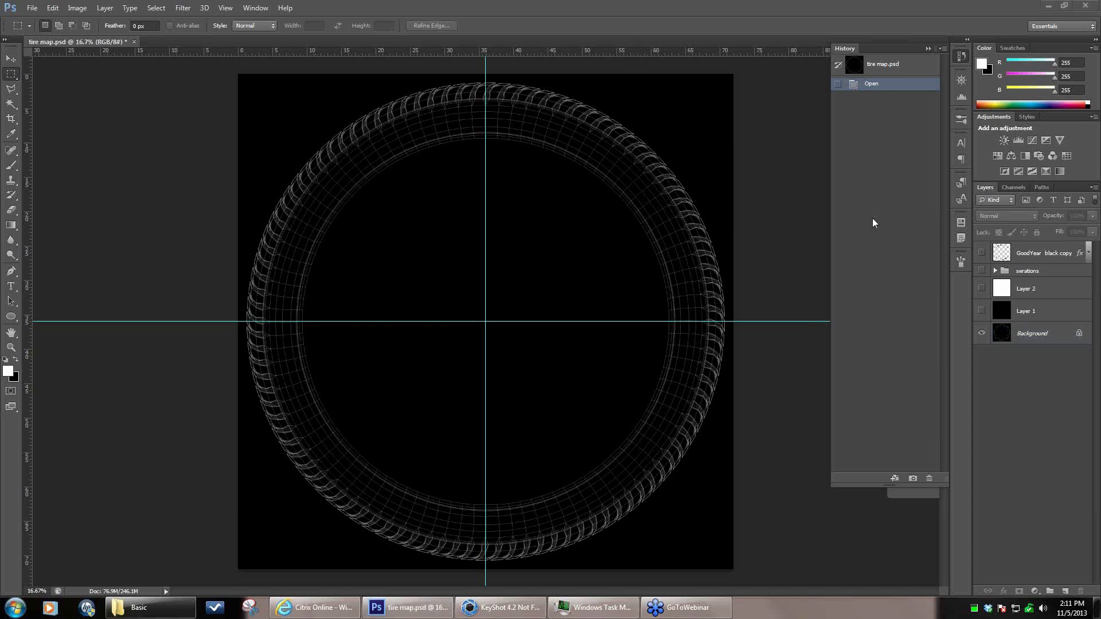
click(979, 267)
click(982, 311)
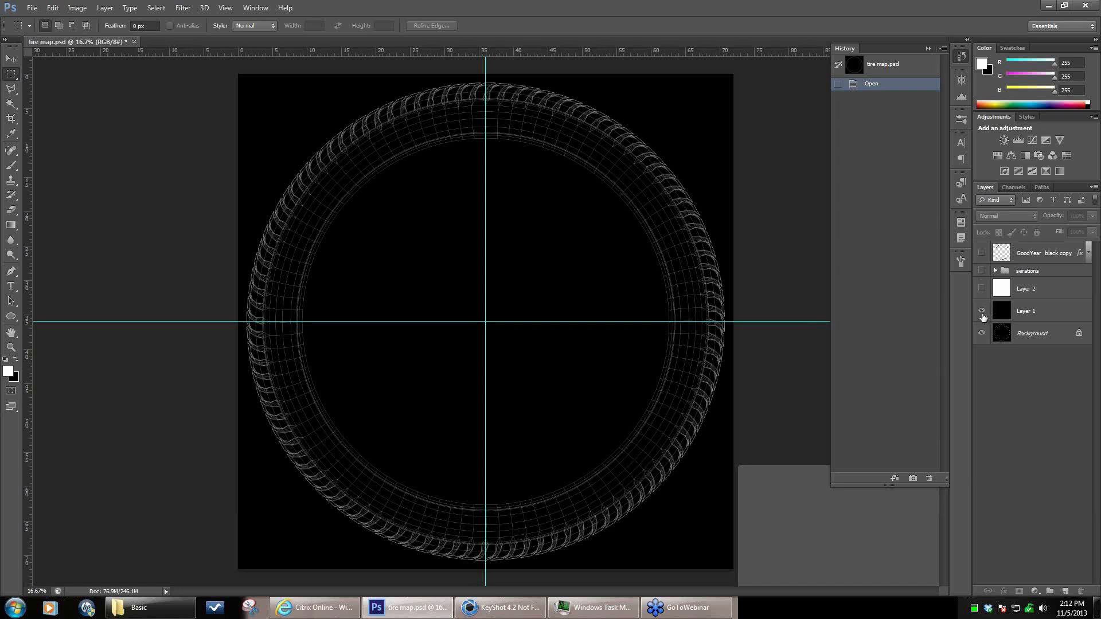
click(982, 270)
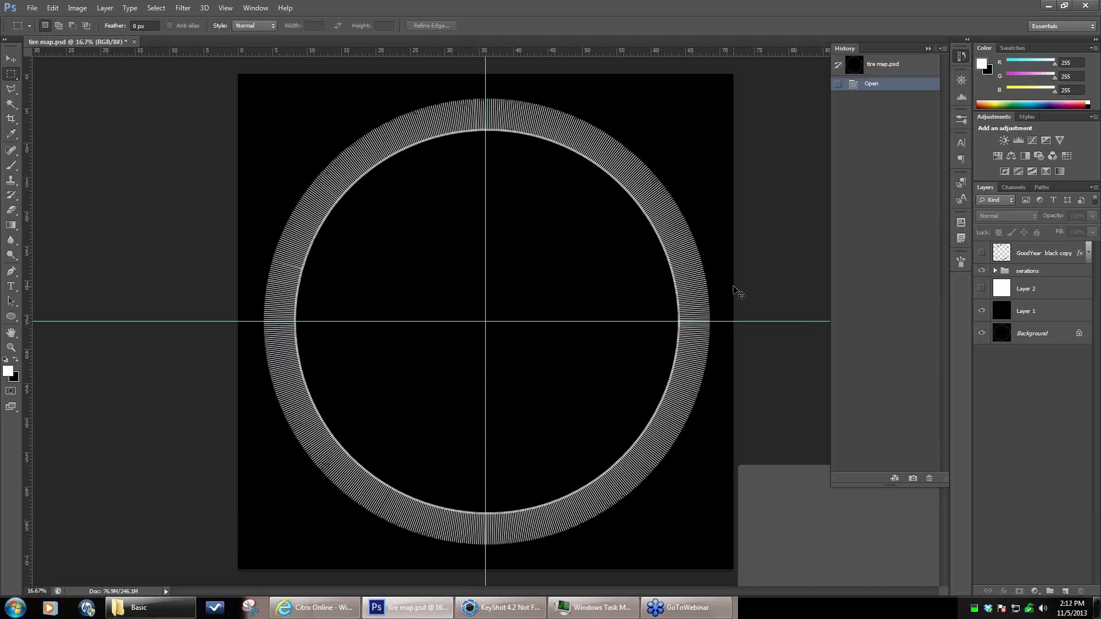
- Show the GoodYear black copy layer and examine the lettering over the sidewall serrations, up close and as a whole
key(ctrl+plus)
key(ctrl+plus)
drag(602, 393, 464, 602)
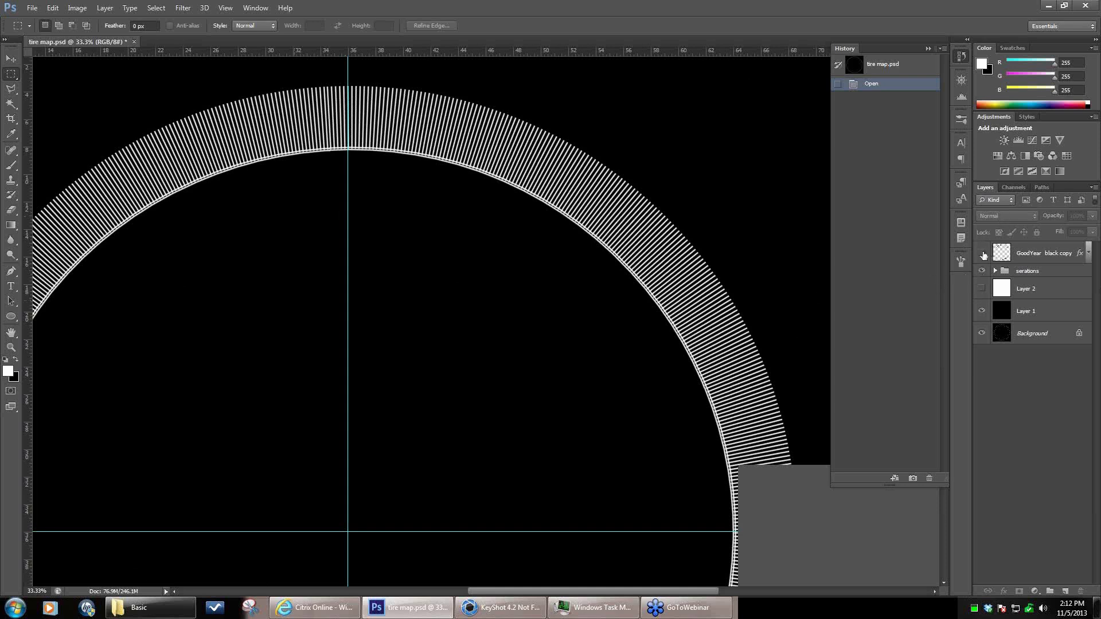
click(982, 254)
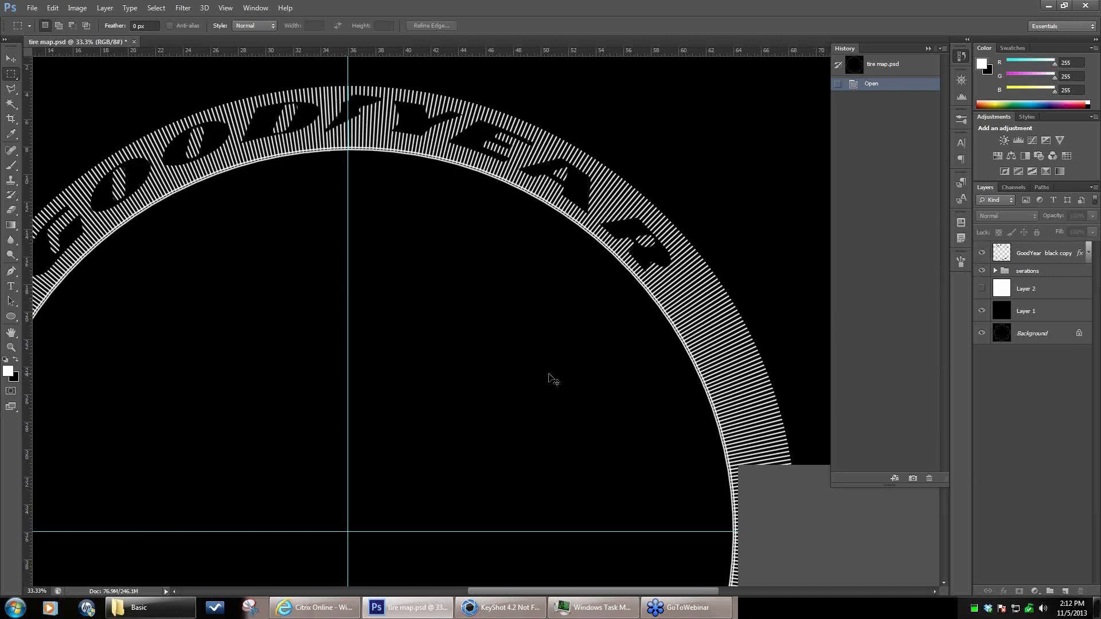
key(ctrl+minus)
key(ctrl+minus)
key(ctrl+minus)
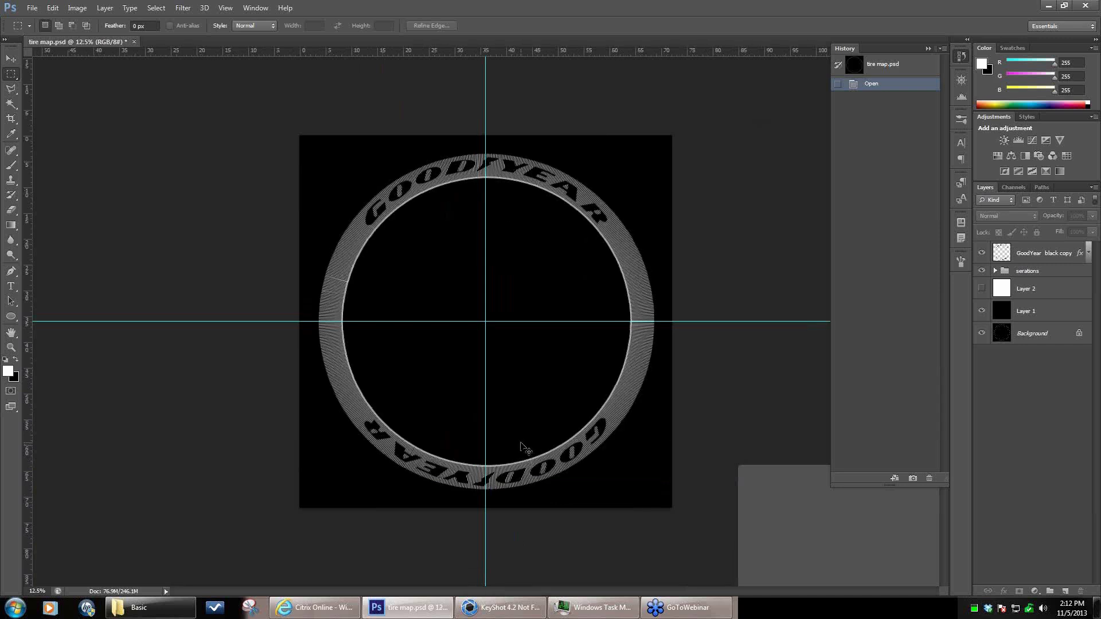
key(ctrl+plus)
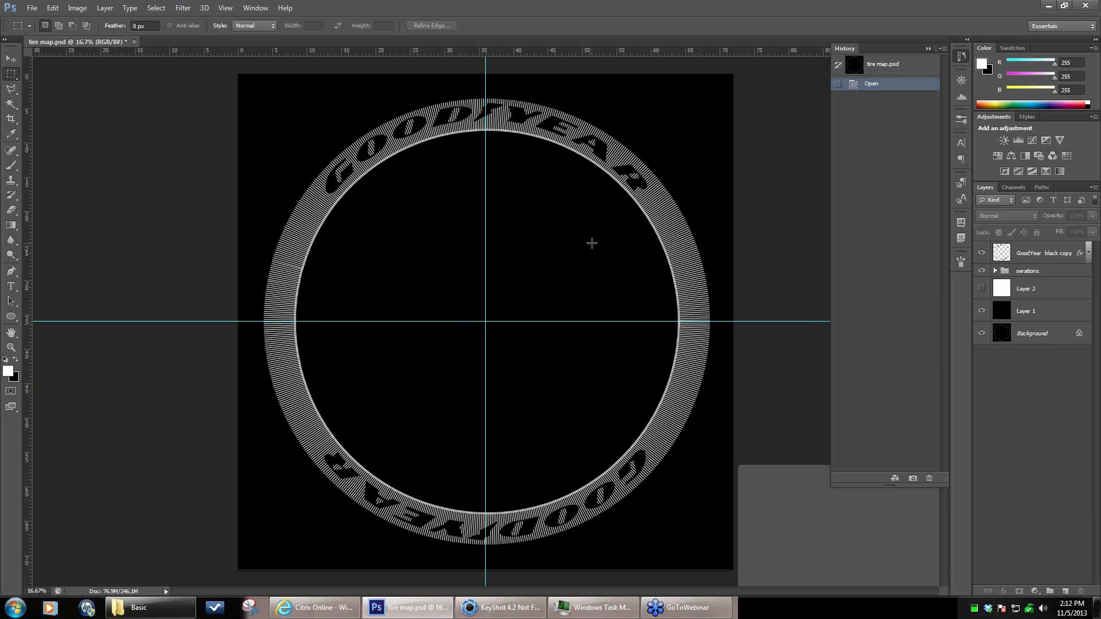
- Hide the serations group and the GoodYear black copy layer, and show Layer 2
click(982, 271)
click(982, 288)
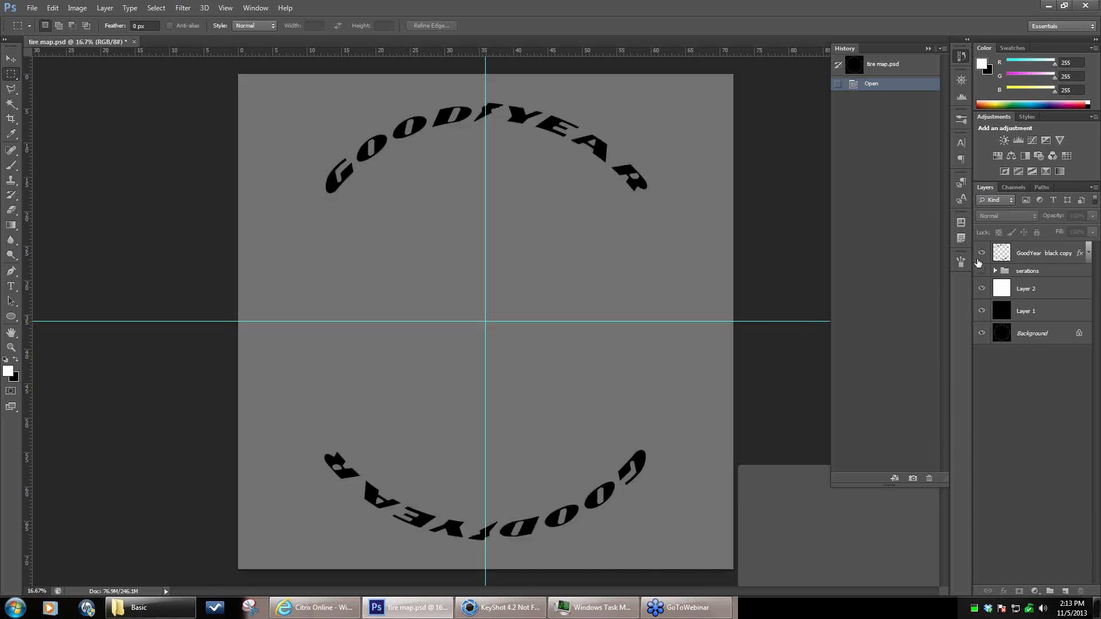
click(982, 254)
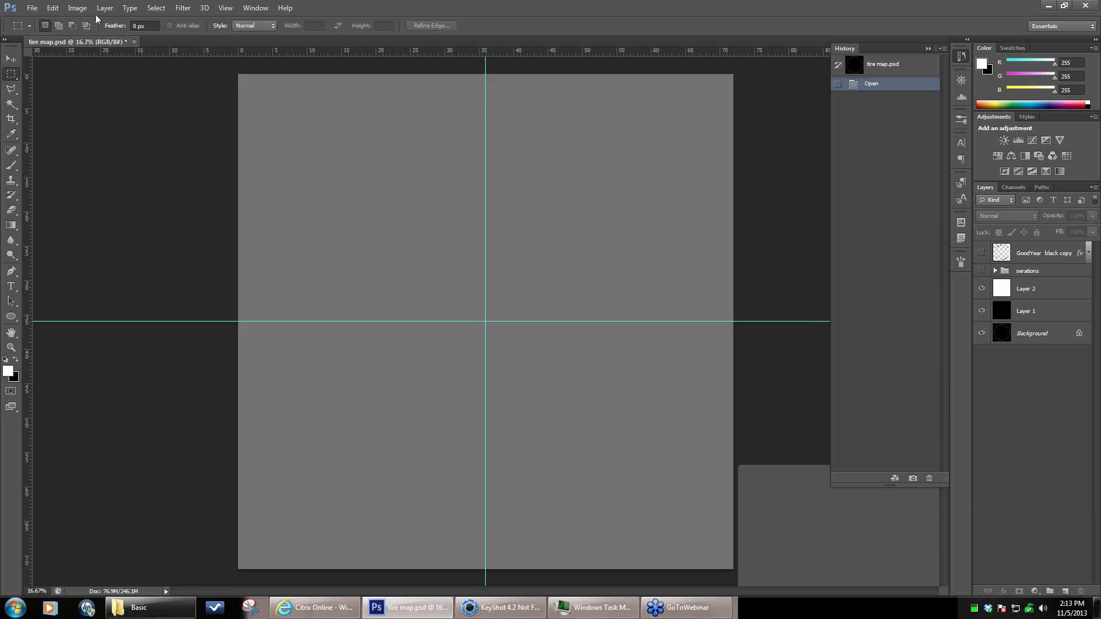
- Open tire map specular.jpg and examine its sidewall lettering, serrations and soft outer glow
click(33, 8)
click(39, 31)
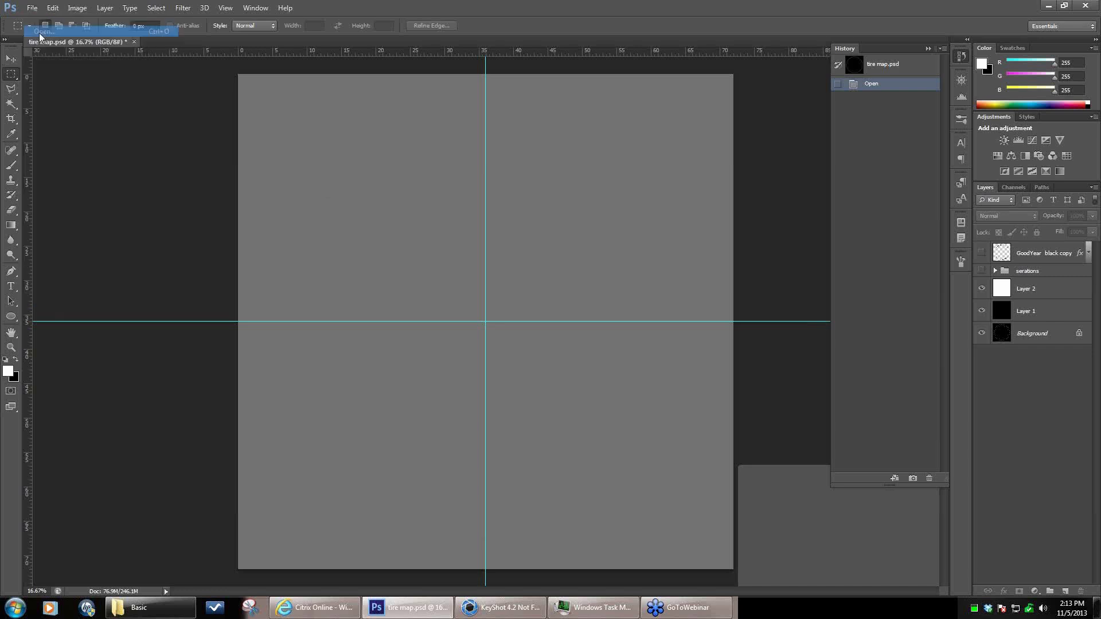
click(597, 185)
click(695, 419)
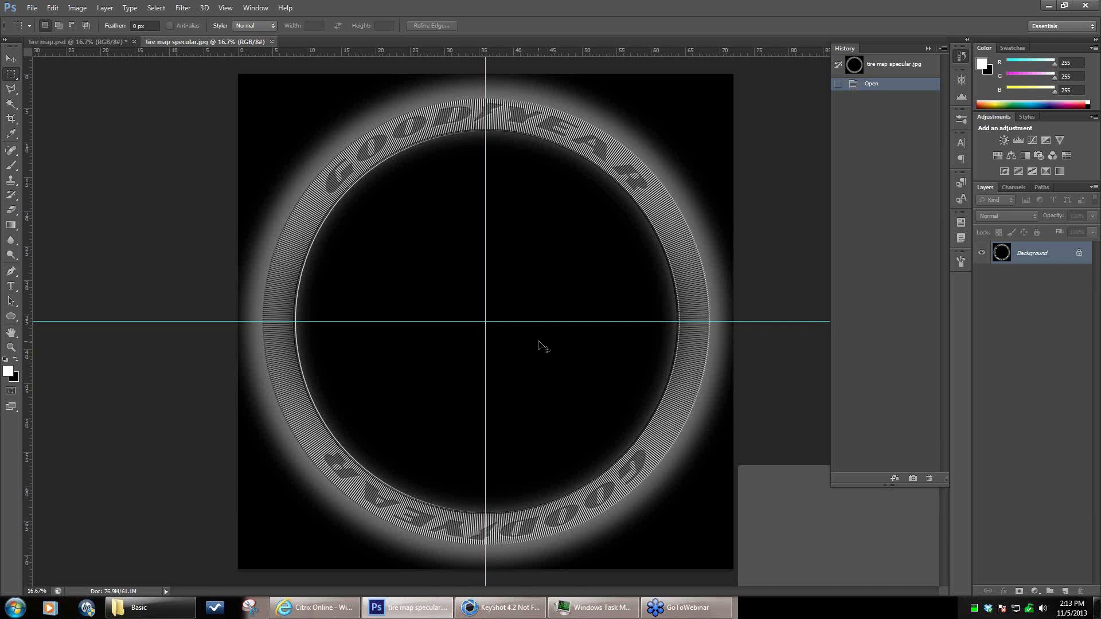
key(ctrl+plus)
key(ctrl+plus)
drag(633, 307, 666, 492)
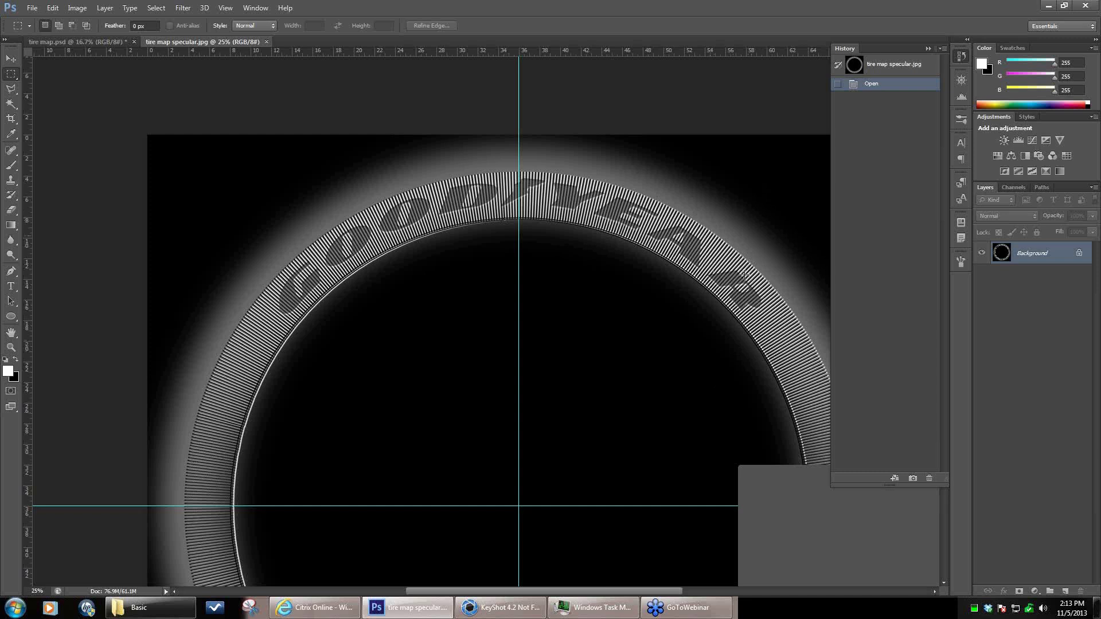
drag(688, 312, 677, 244)
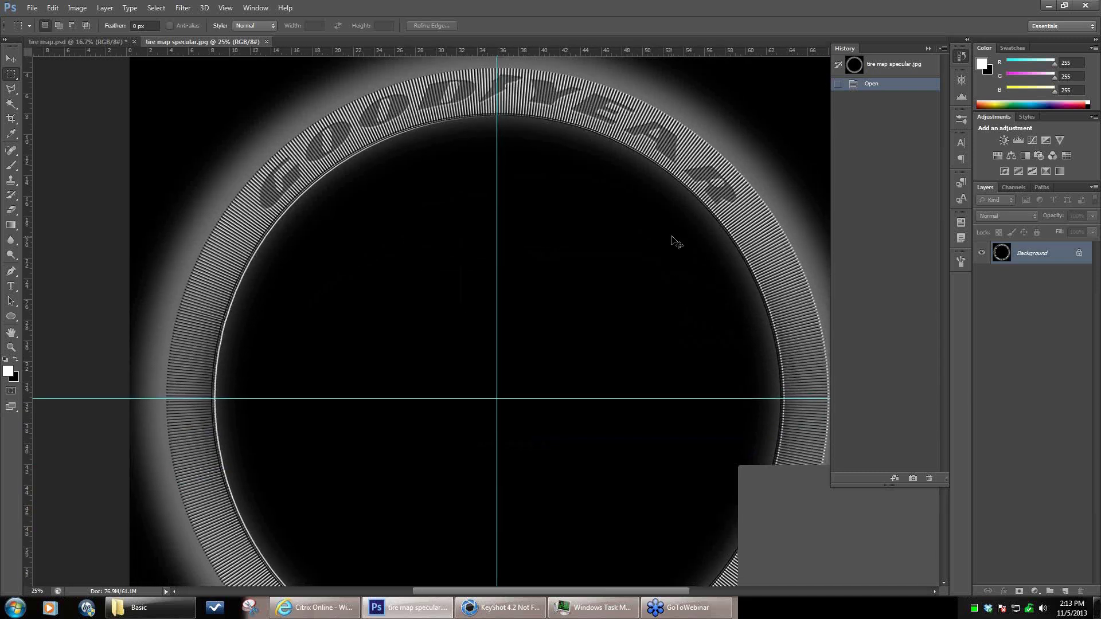
key(ctrl+minus)
key(ctrl+minus)
key(ctrl+minus)
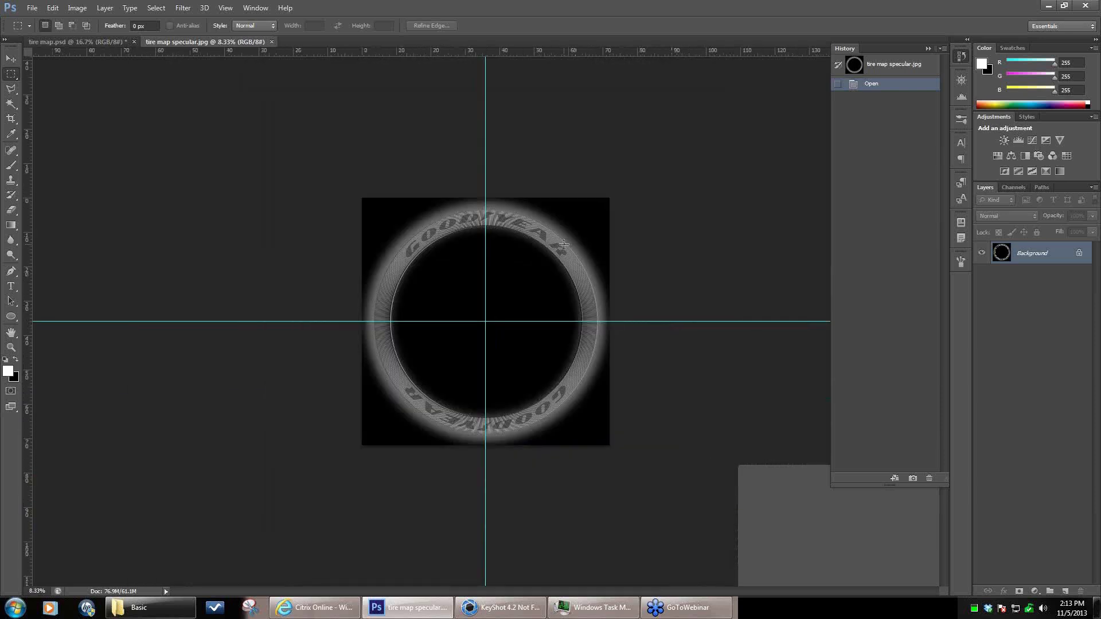
- Switch to KeyShot and open the texture settings of the front tire's Rubber material
click(519, 614)
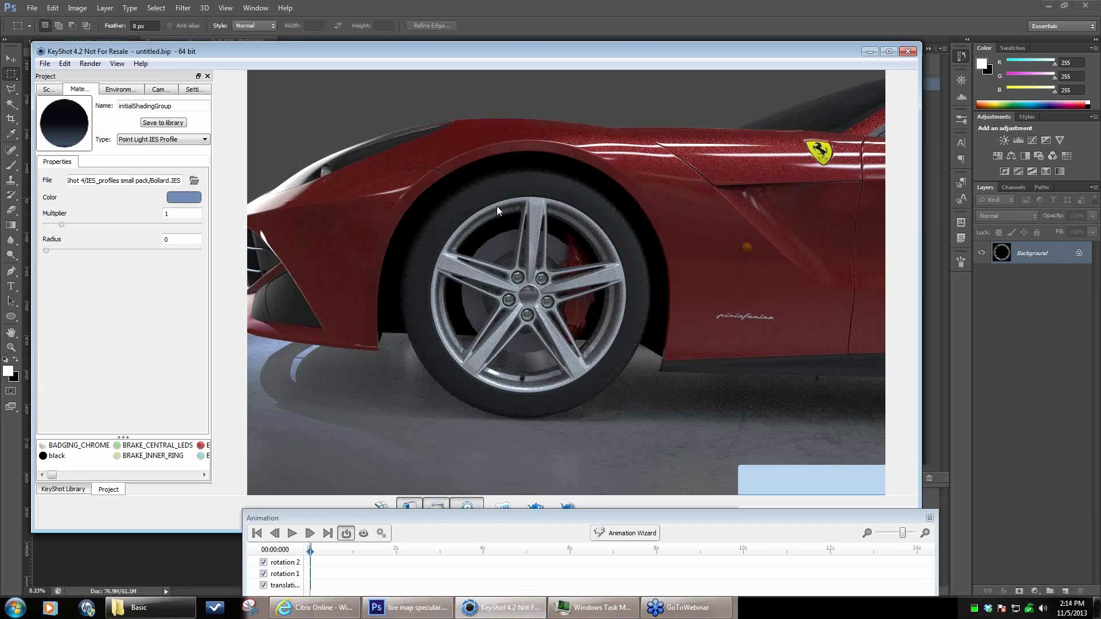
double_click(521, 180)
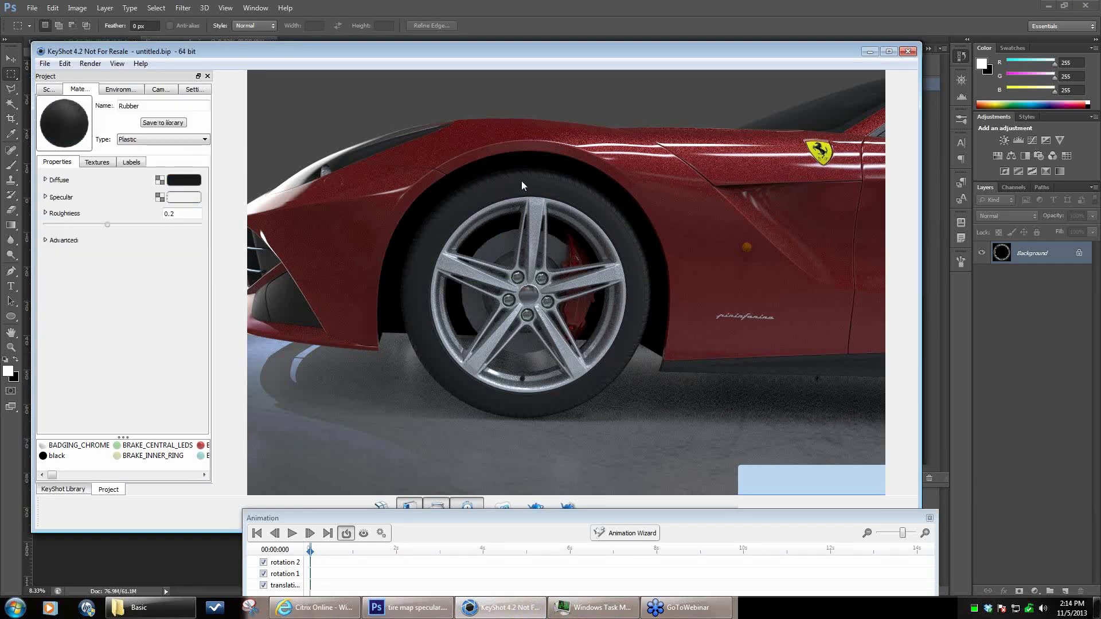
click(97, 162)
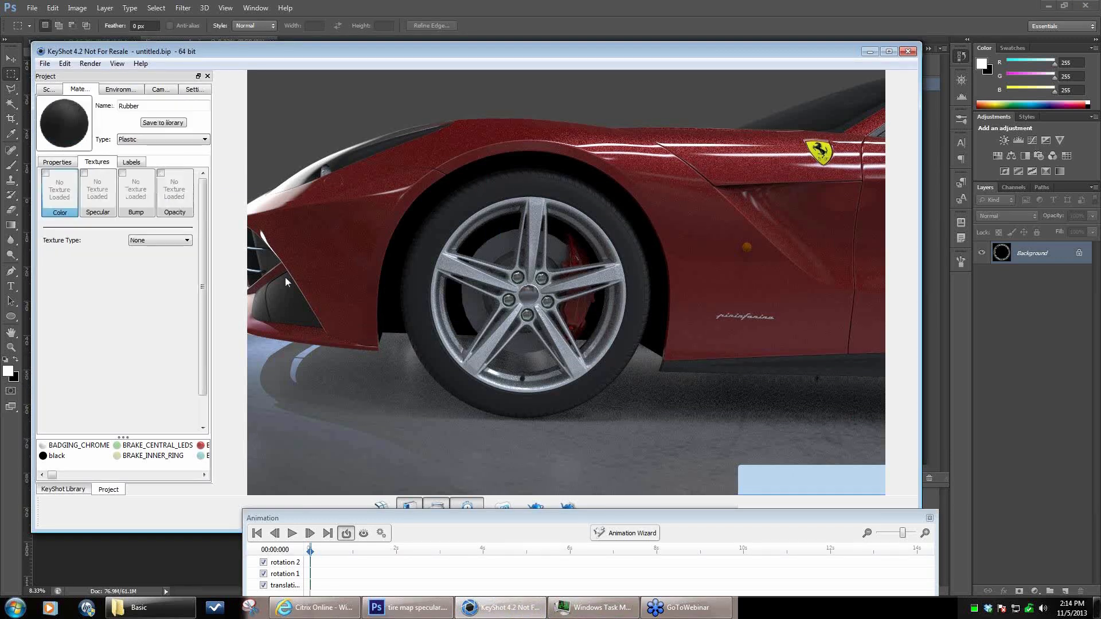
- Load tire map bump.jpg from the Ferrari F12 For the Webinar > Sidewalls > Basic folder as the Rubber material's bump texture
click(143, 186)
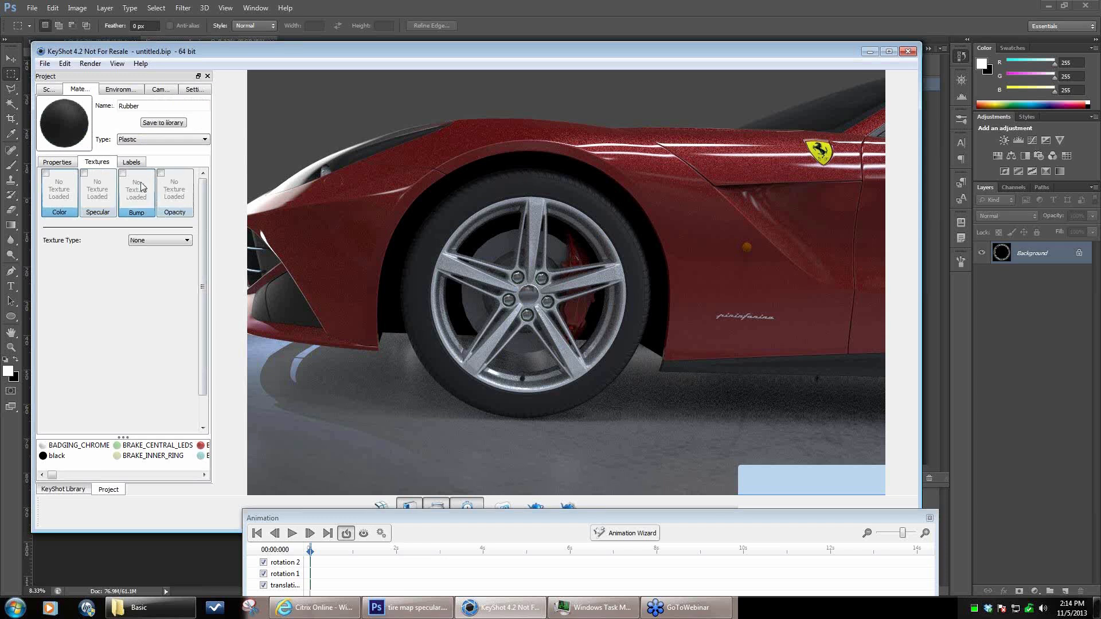
double_click(143, 187)
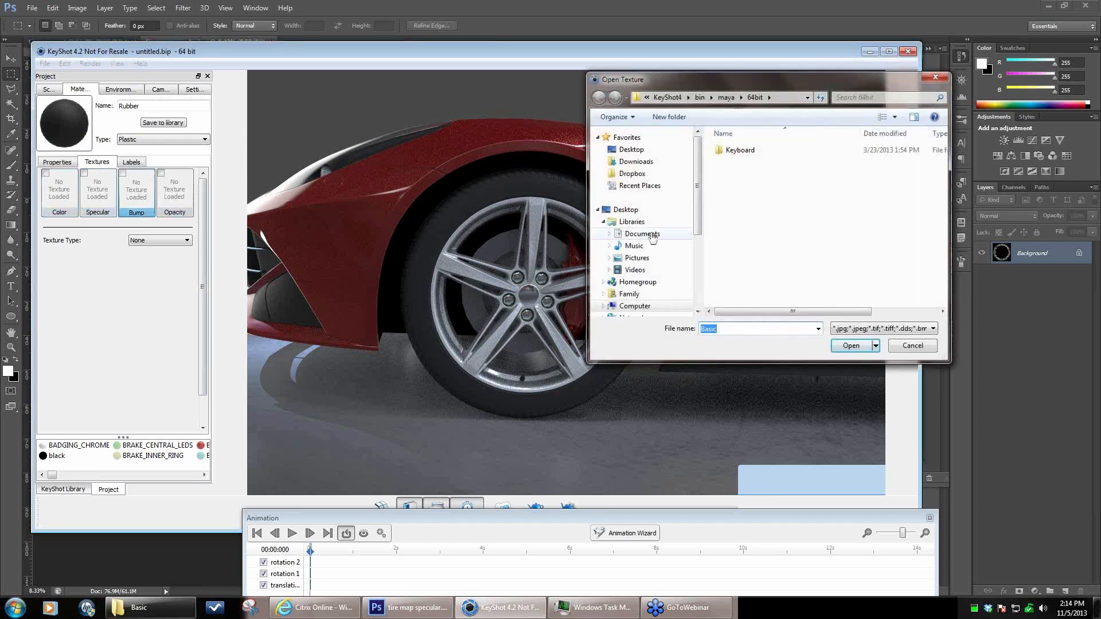
click(642, 234)
double_click(742, 192)
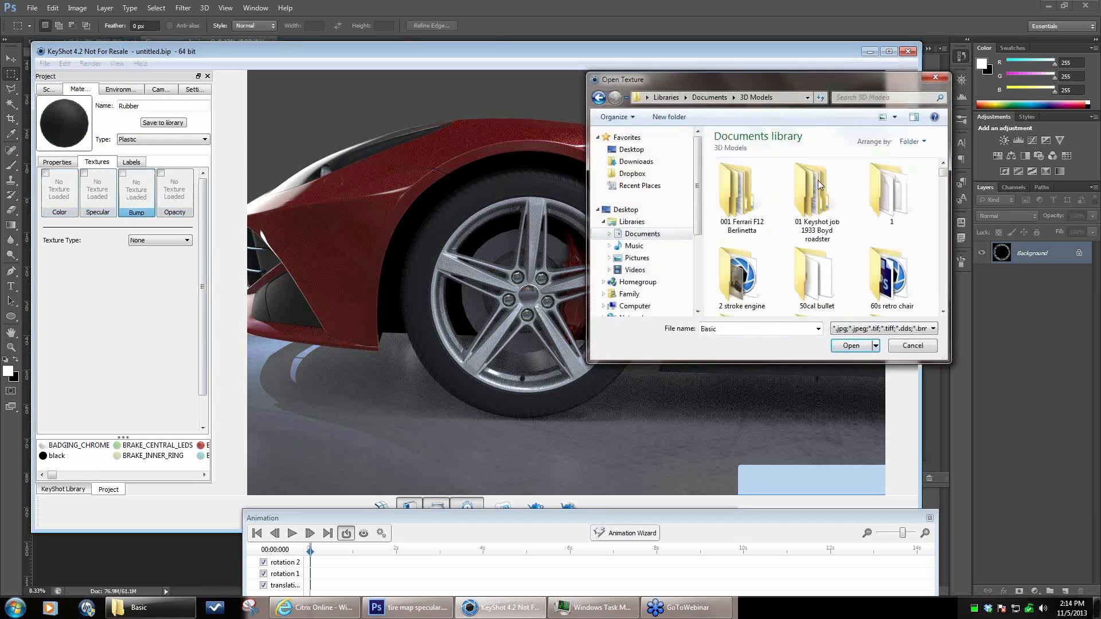
double_click(742, 195)
double_click(742, 198)
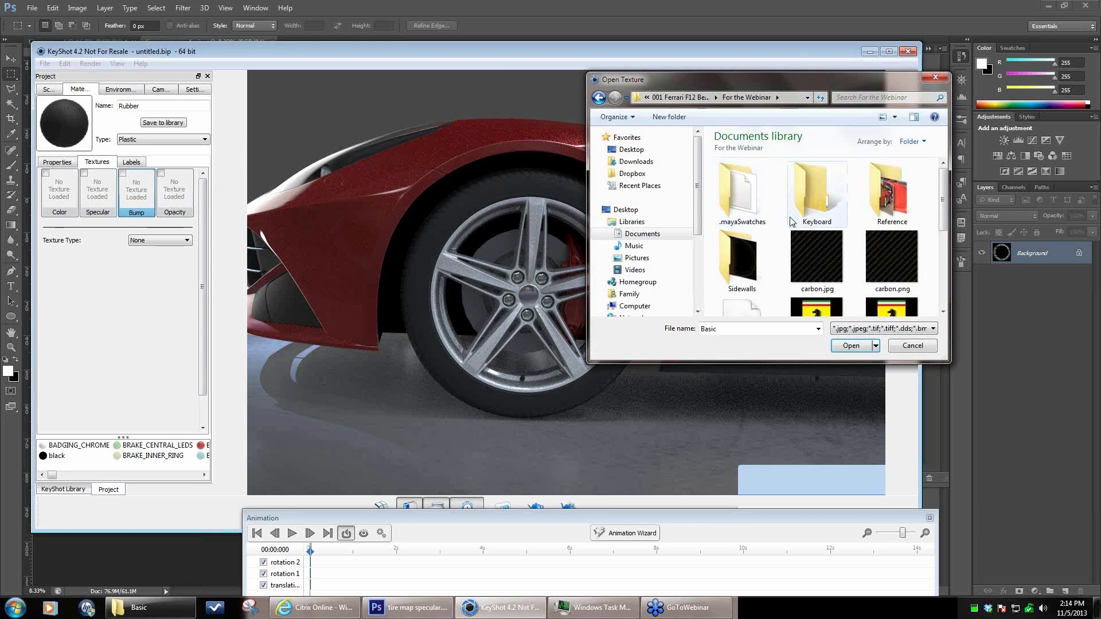
double_click(735, 270)
double_click(742, 192)
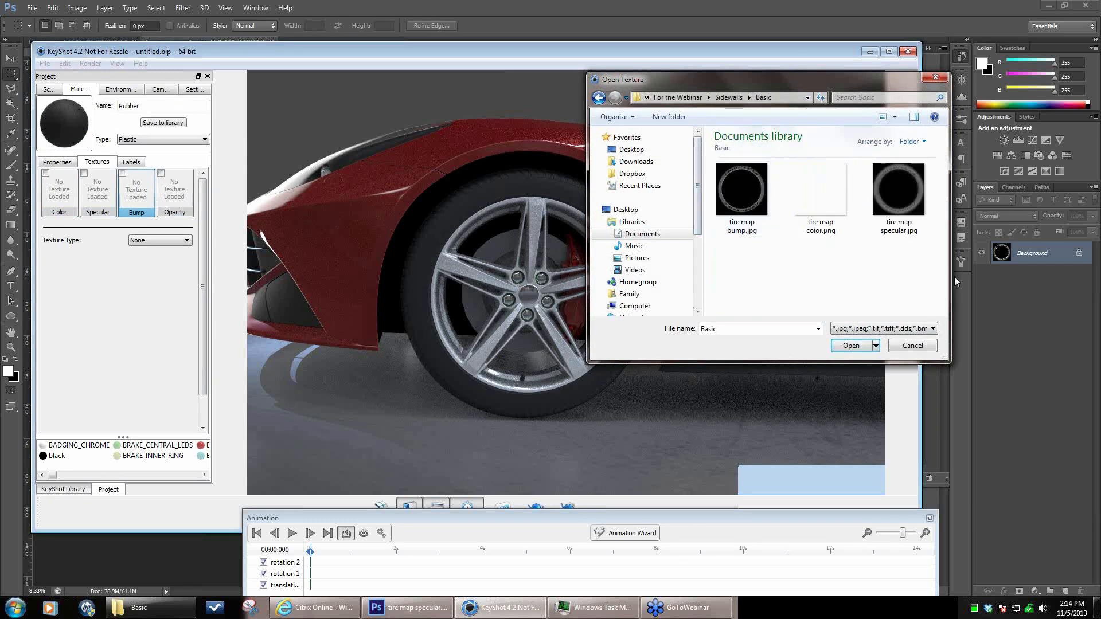
click(742, 187)
click(854, 346)
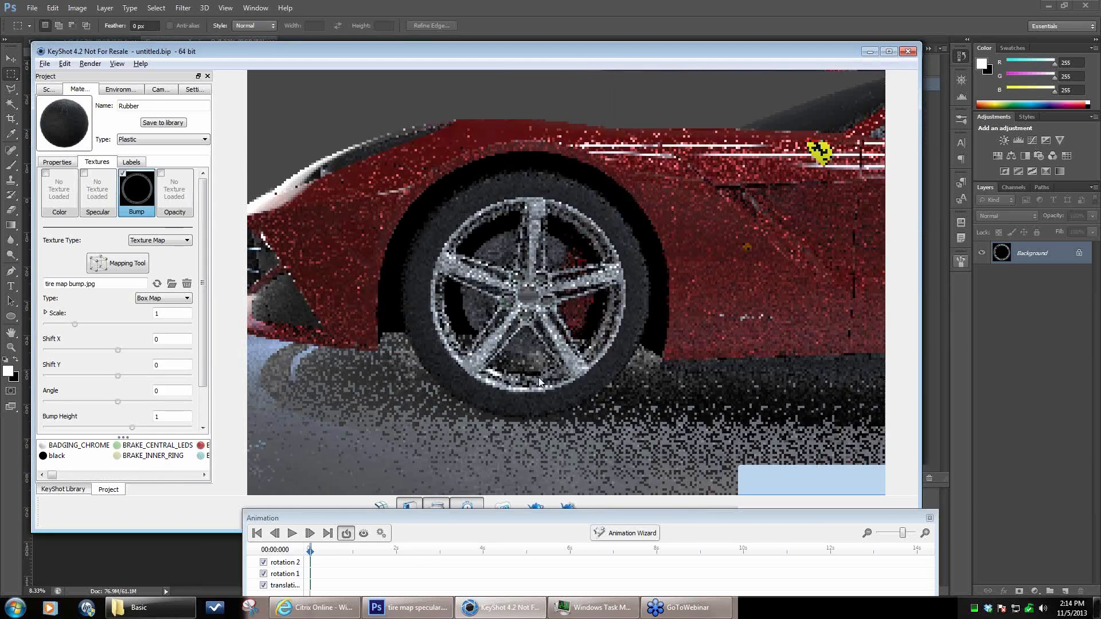
- Set the mapping type of the tire's bump texture to UV Coordinates
scroll(505, 338, up, 3)
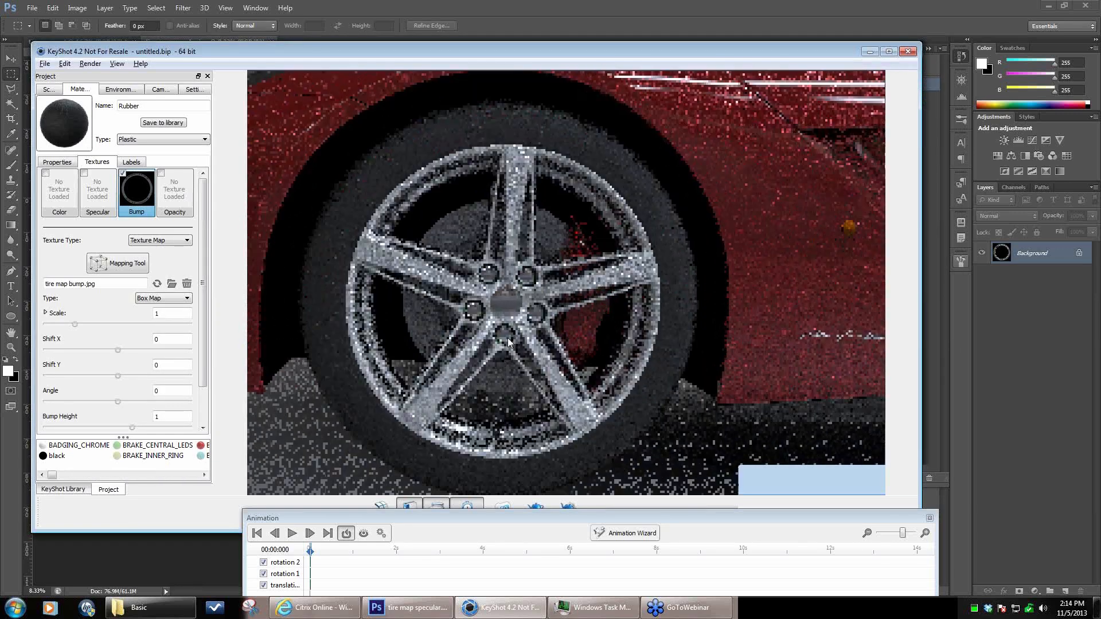
scroll(508, 338, up, 2)
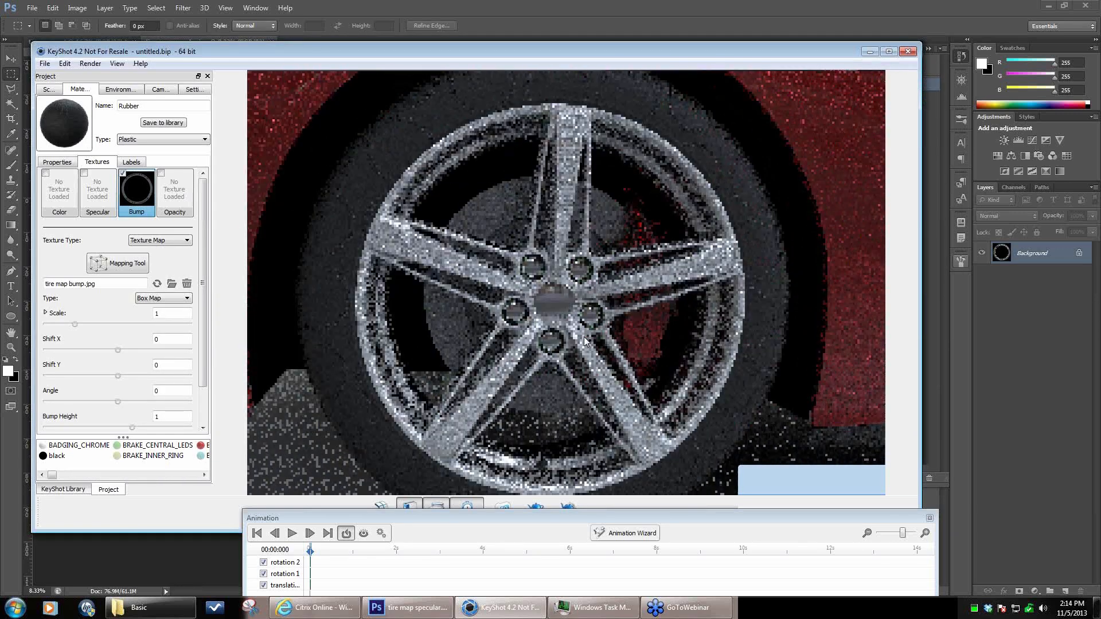
click(184, 300)
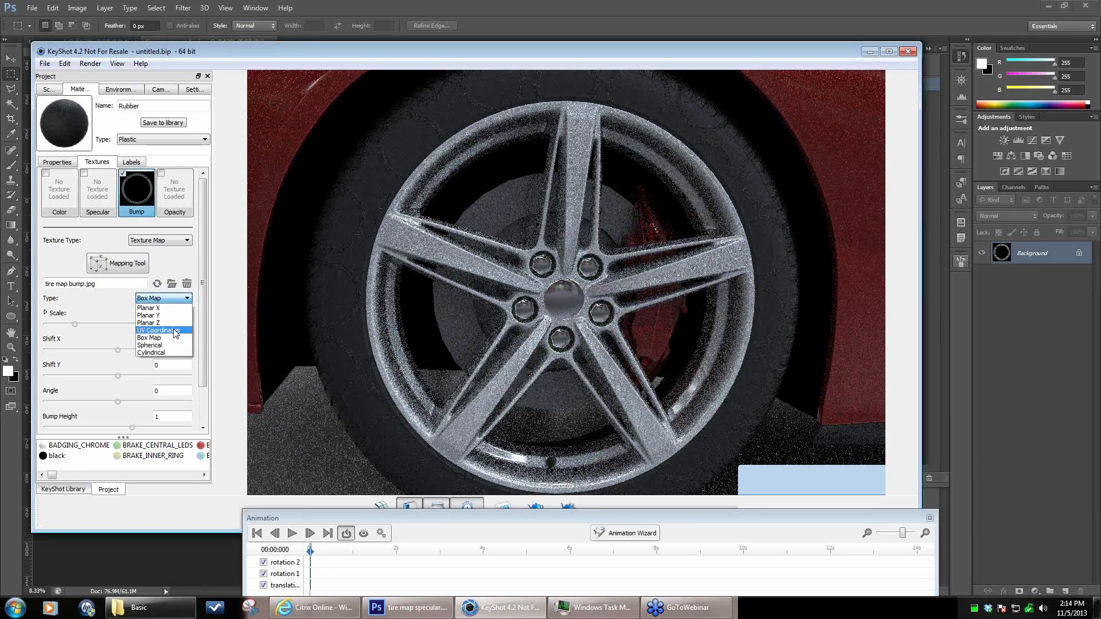
click(175, 331)
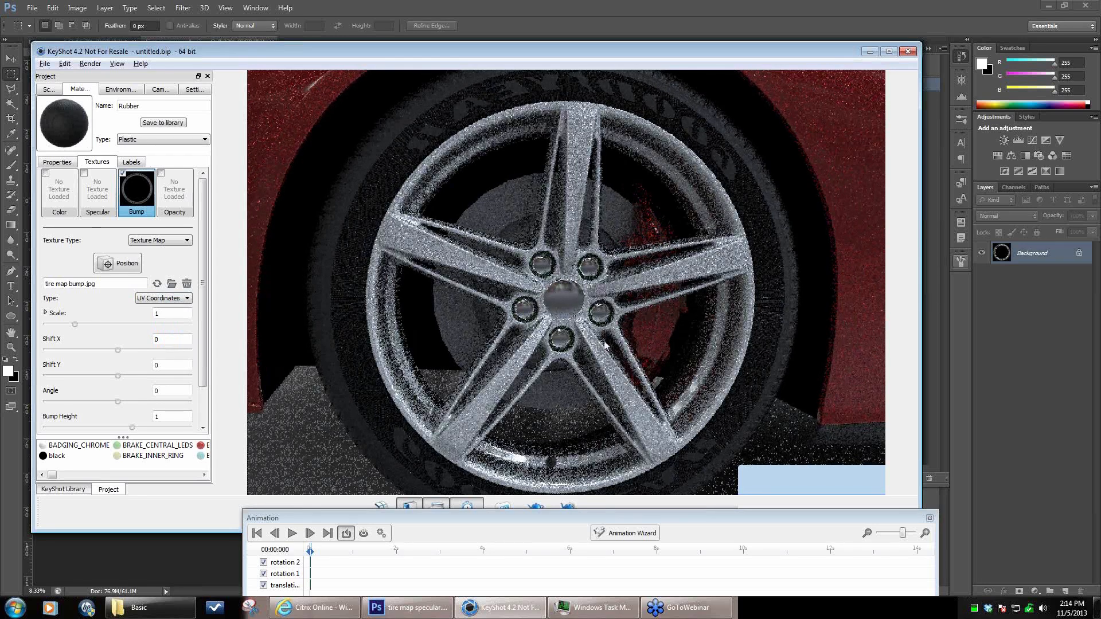
- Flip the tire's bump texture horizontally so the sidewall lettering reads correctly
drag(605, 345, 597, 303)
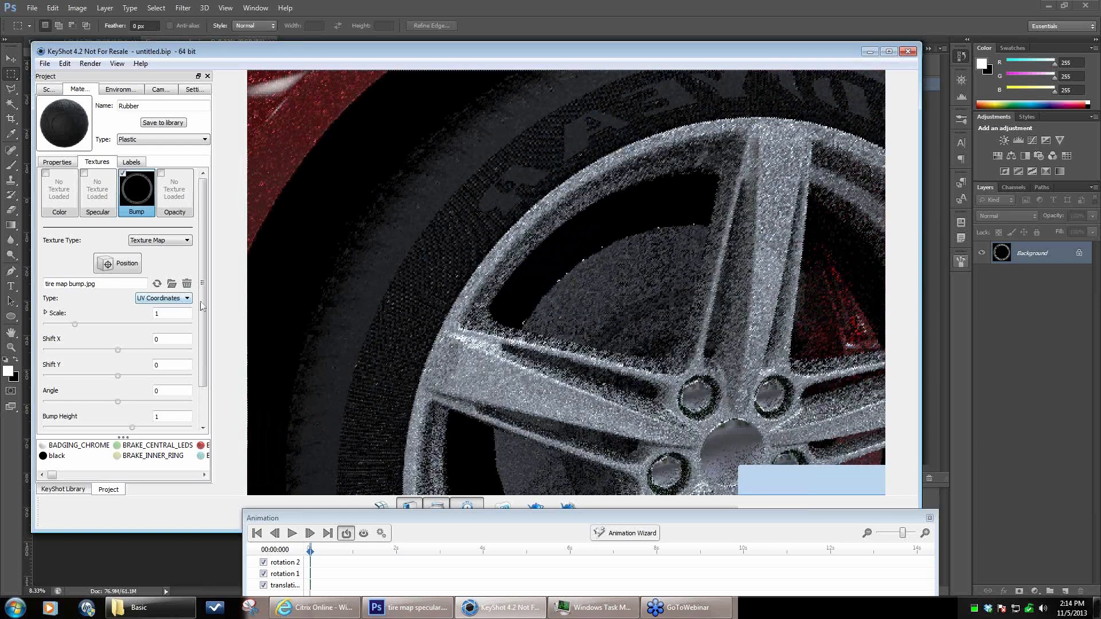
drag(202, 306, 206, 376)
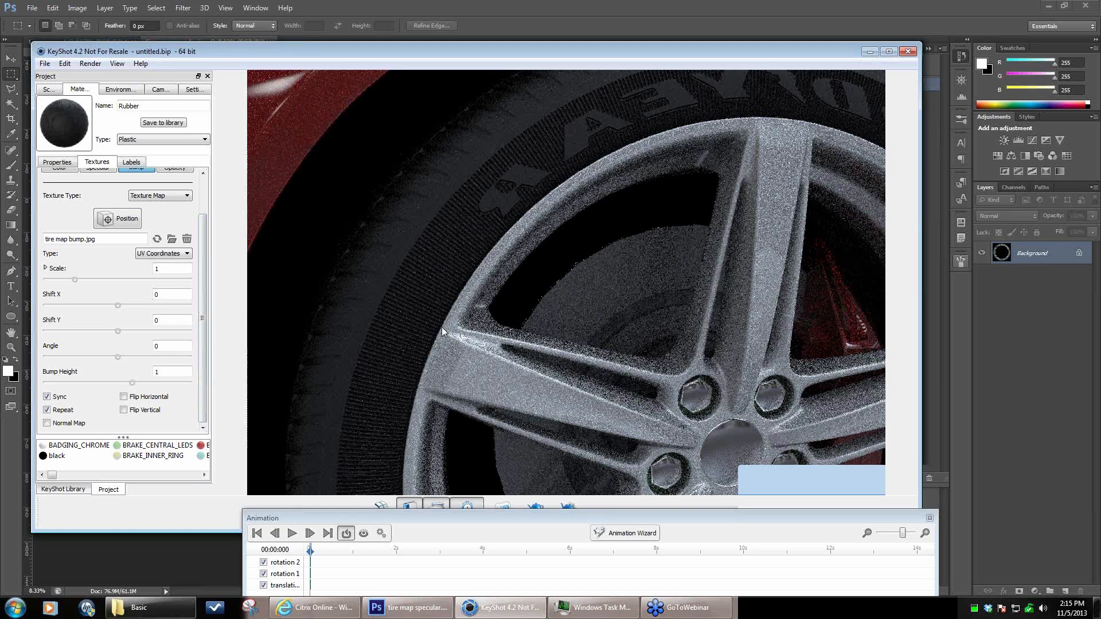
click(124, 397)
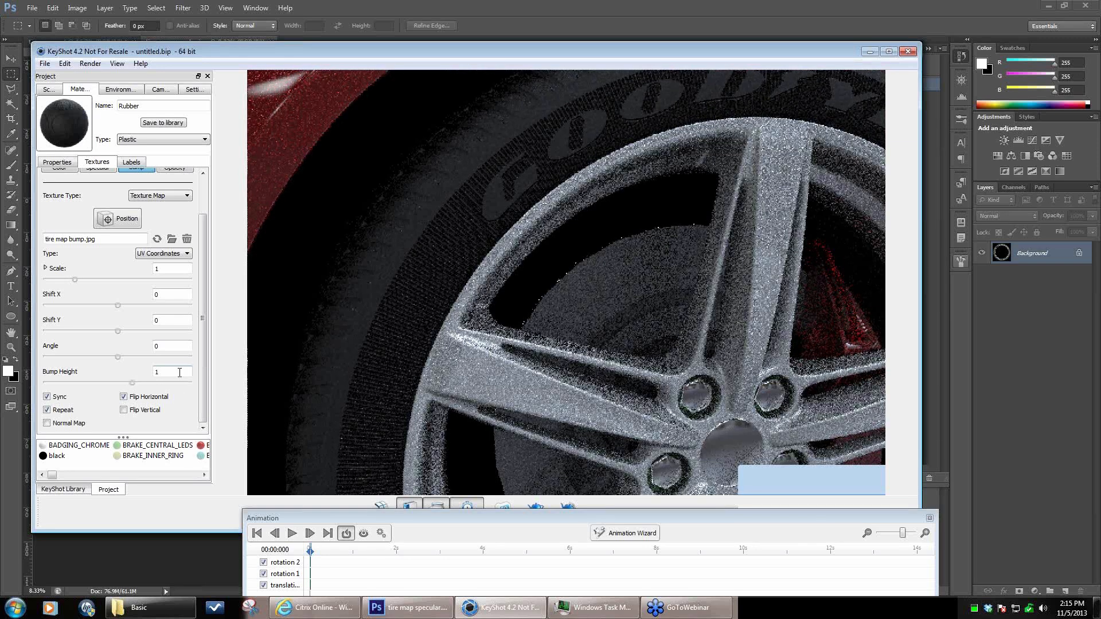
- Set the bump height of the tire's sidewall texture to .15
double_click(179, 373)
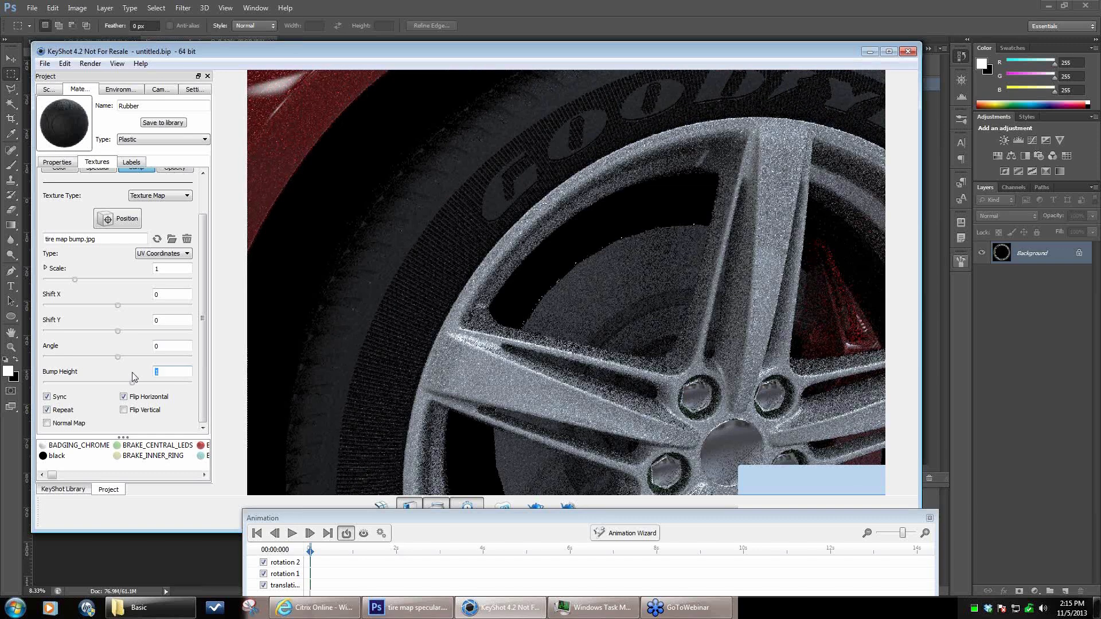
text(.15)
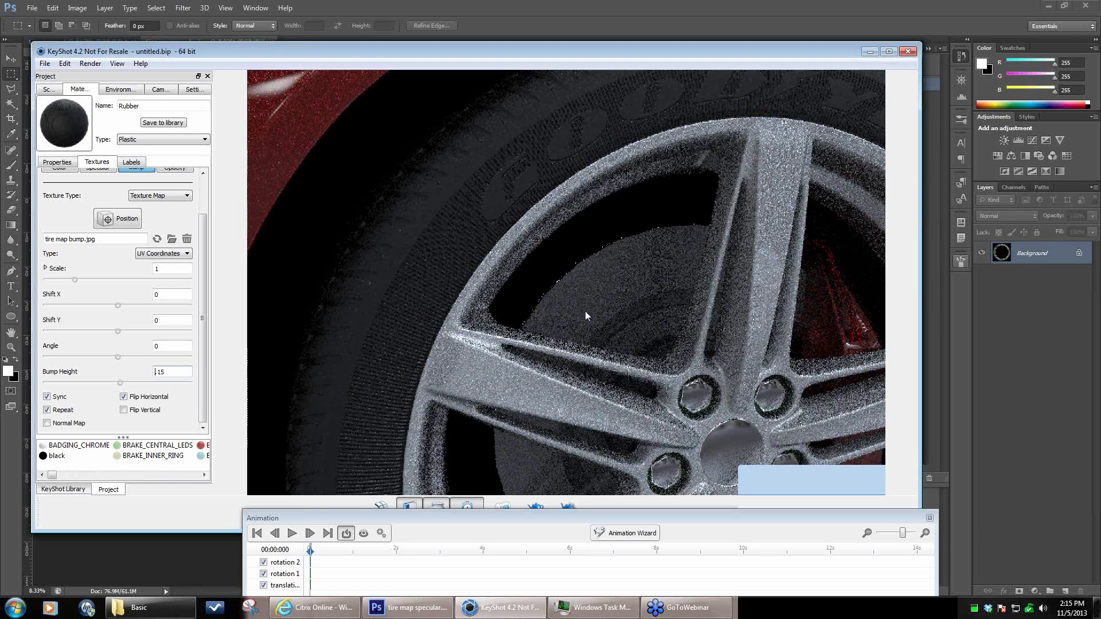
drag(583, 334, 621, 288)
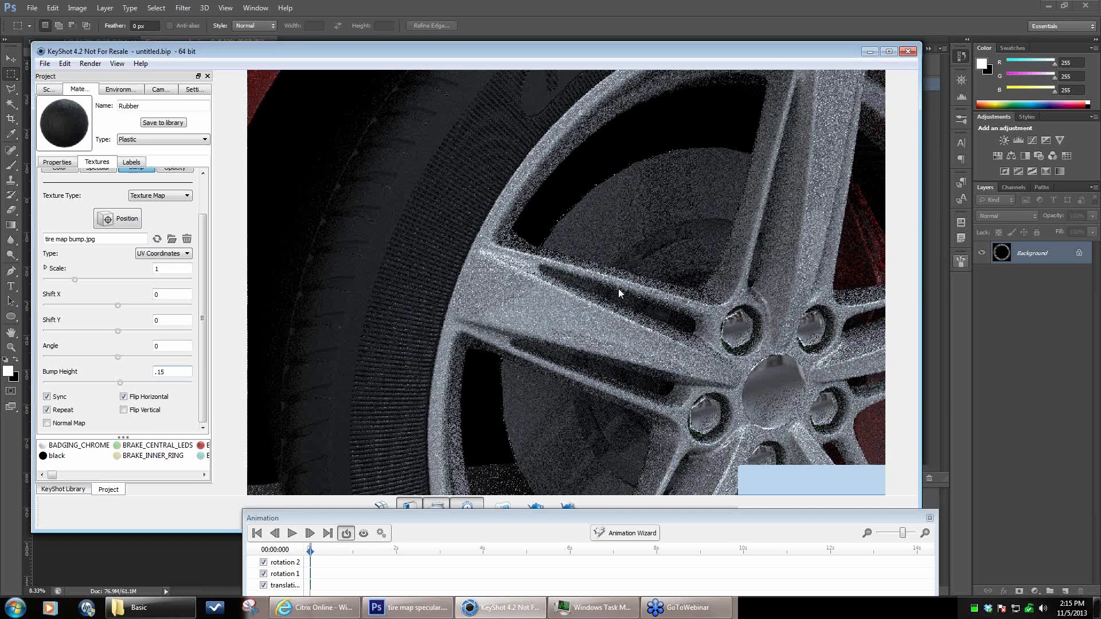
- Try bump heights of 1 and 2 on the tire sidewall, and restore the bump height to .15
drag(169, 371, 118, 368)
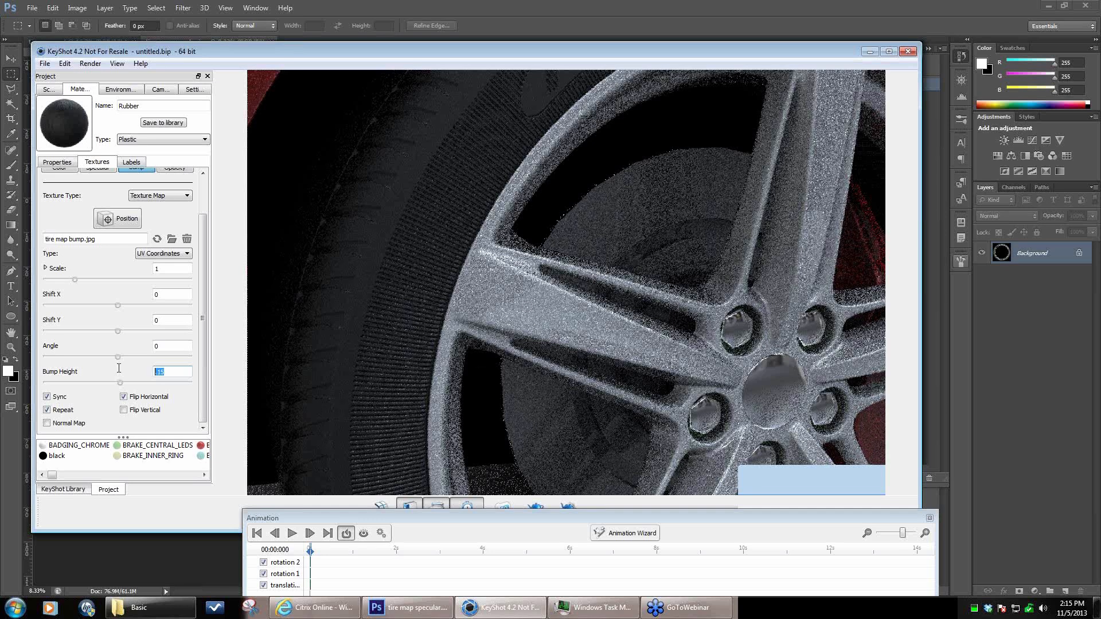
text(1)
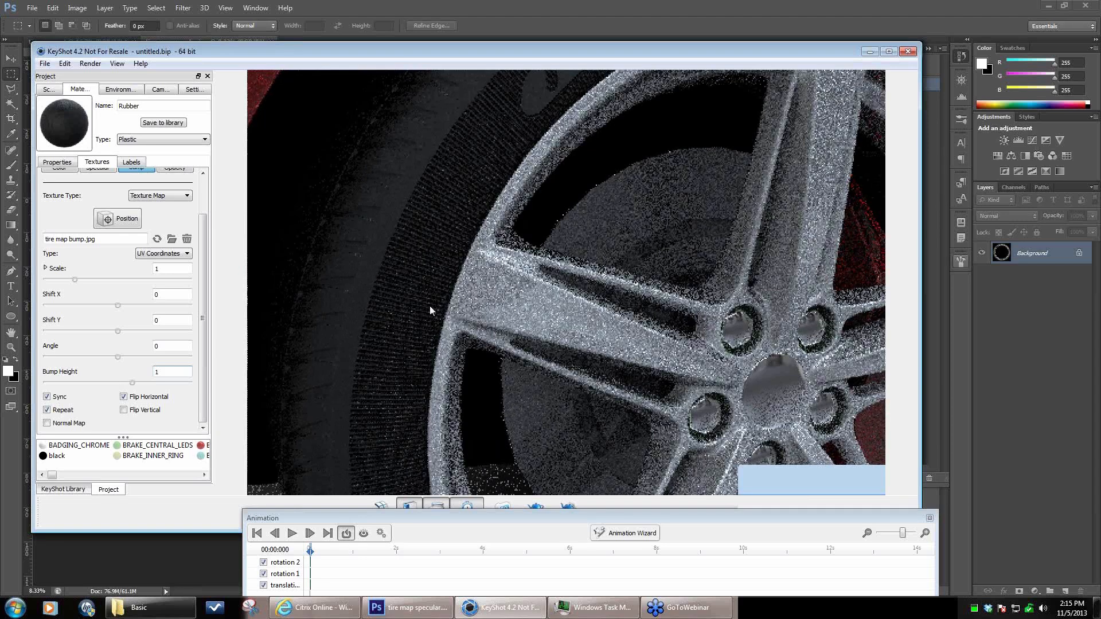
double_click(175, 376)
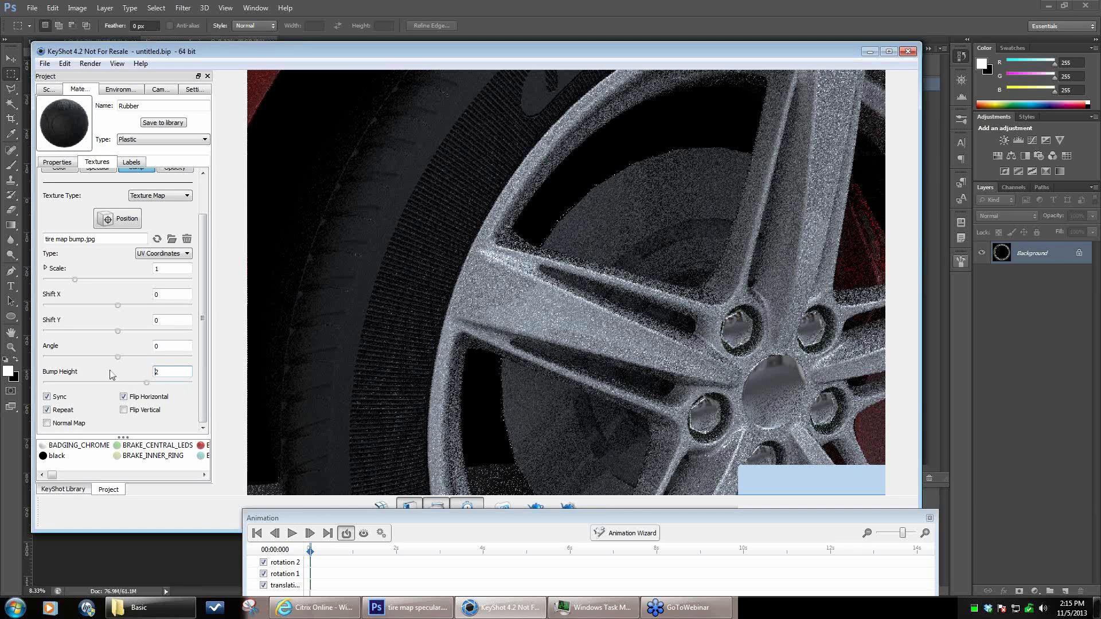
text(2)
key(Return)
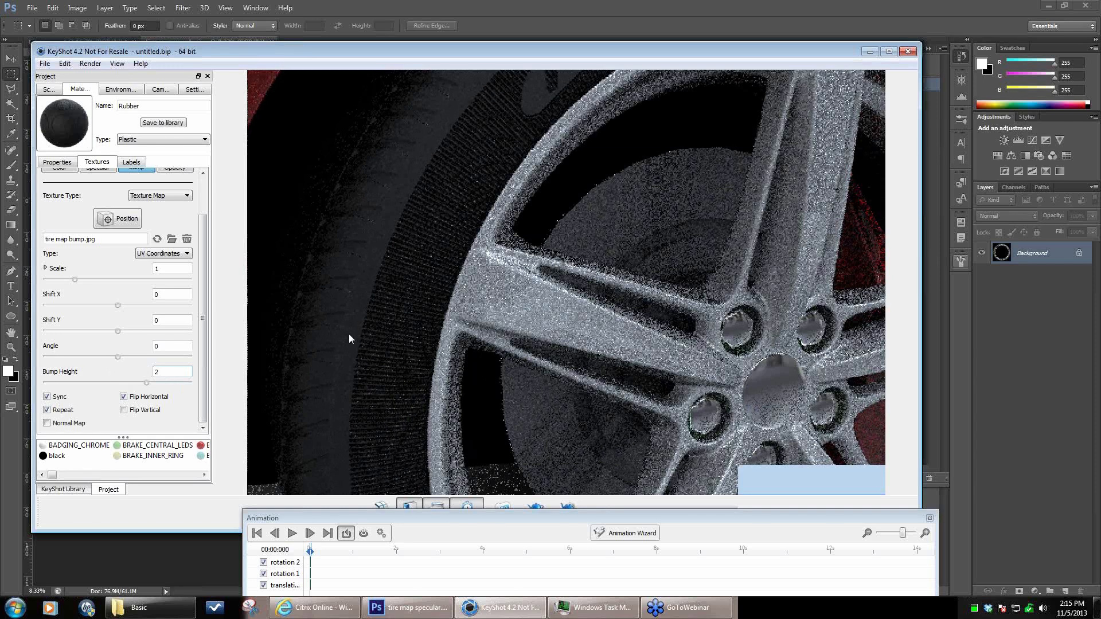
double_click(170, 374)
text(.15)
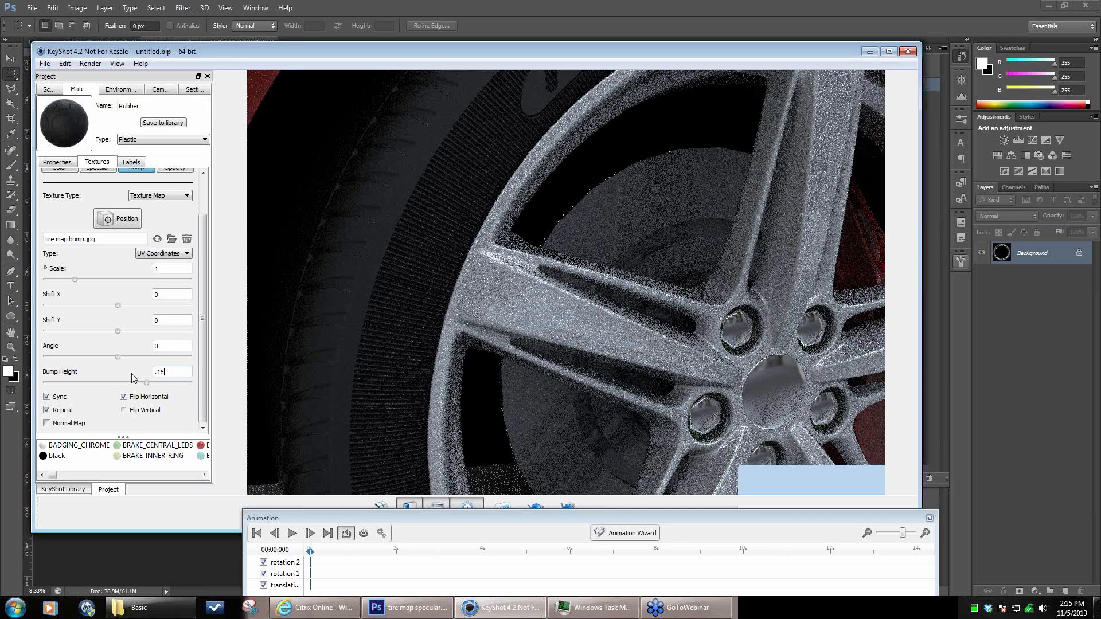
key(Return)
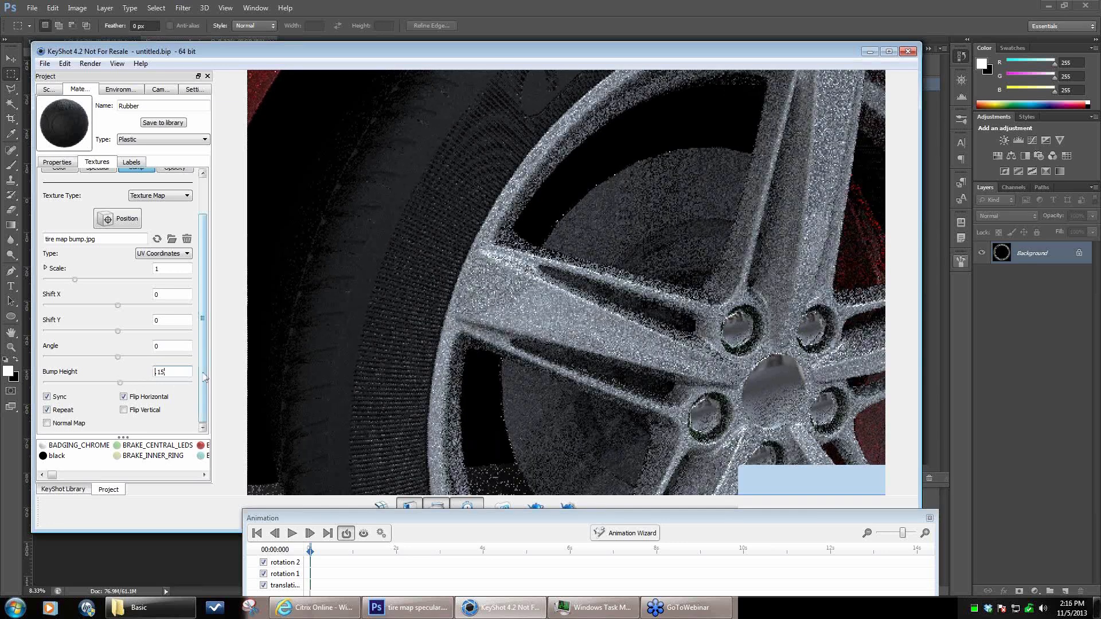
- Load tire map specular.jpg from the Basic folder as the Rubber material's specular texture
scroll(527, 355, down, 4)
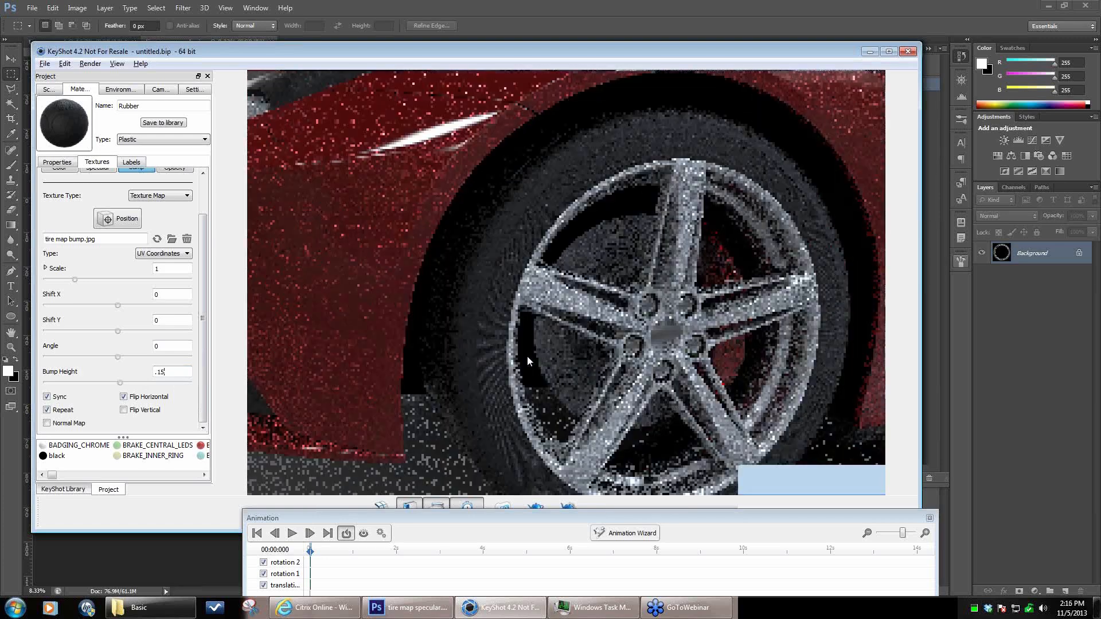
drag(528, 356, 666, 348)
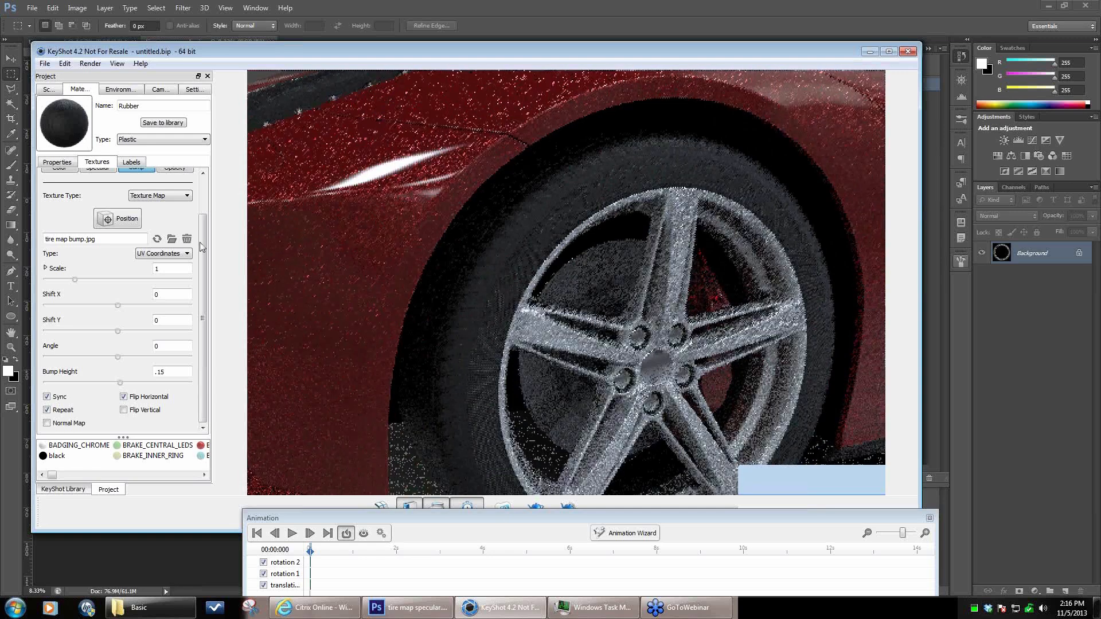
drag(202, 246, 205, 178)
click(96, 198)
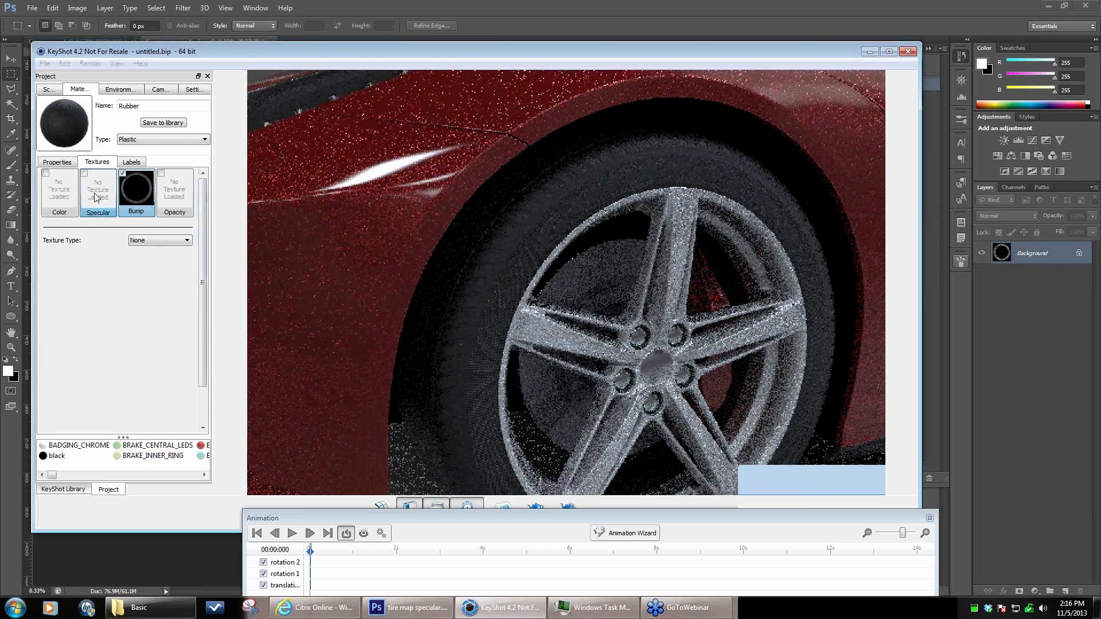
click(96, 197)
click(893, 189)
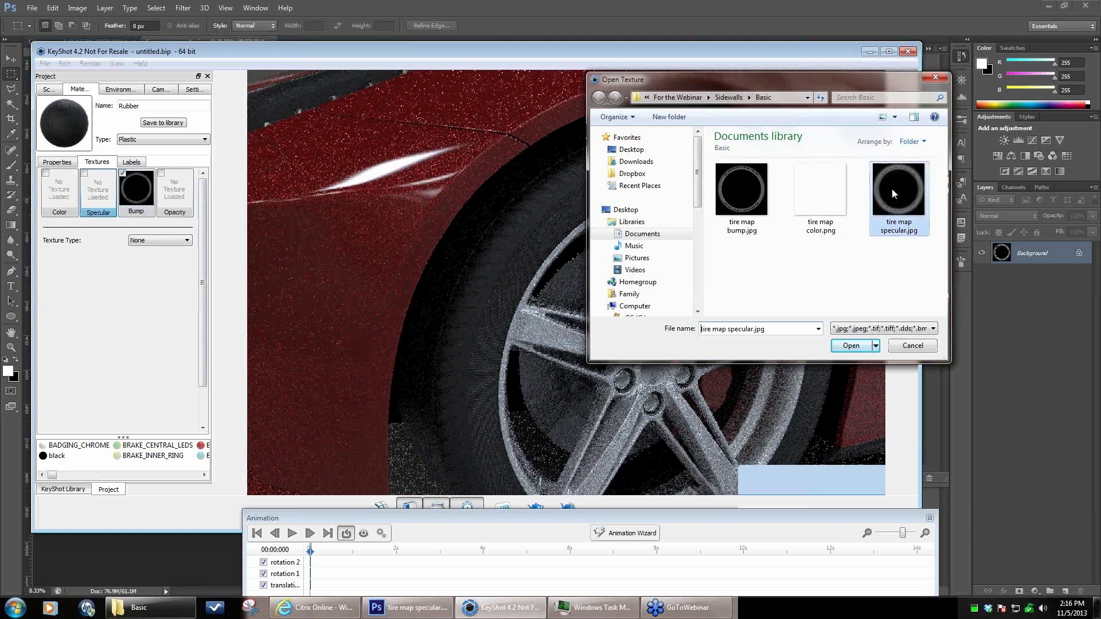
click(852, 345)
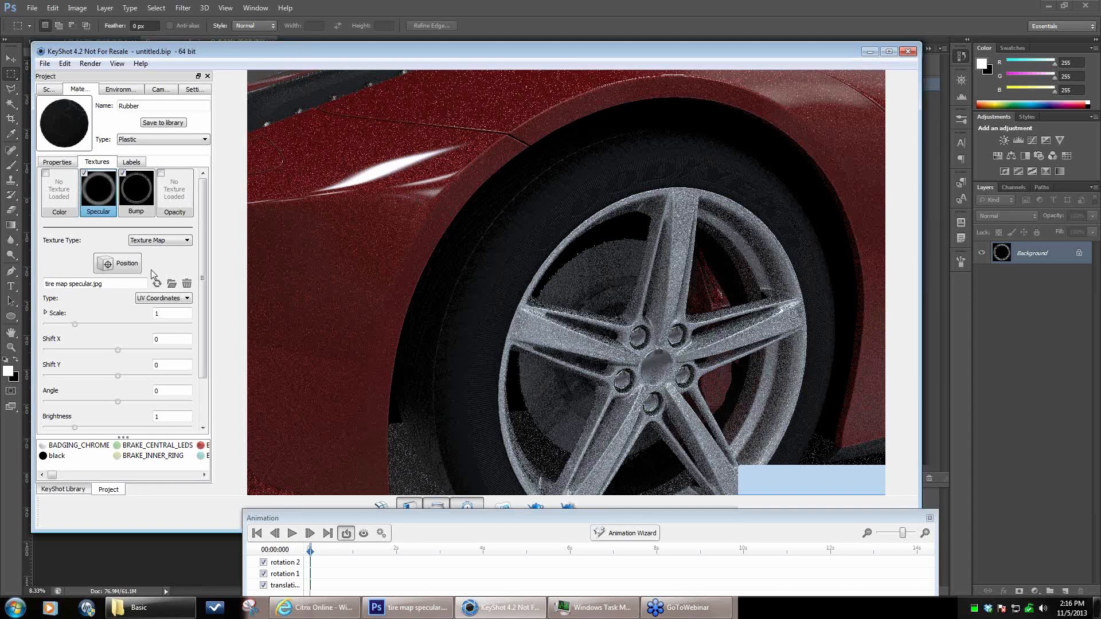
- Raise the specular texture's brightness to 3.683 and set its contrast to 1.08
drag(205, 370, 204, 374)
scroll(74, 378, down, 2)
drag(74, 379, 123, 396)
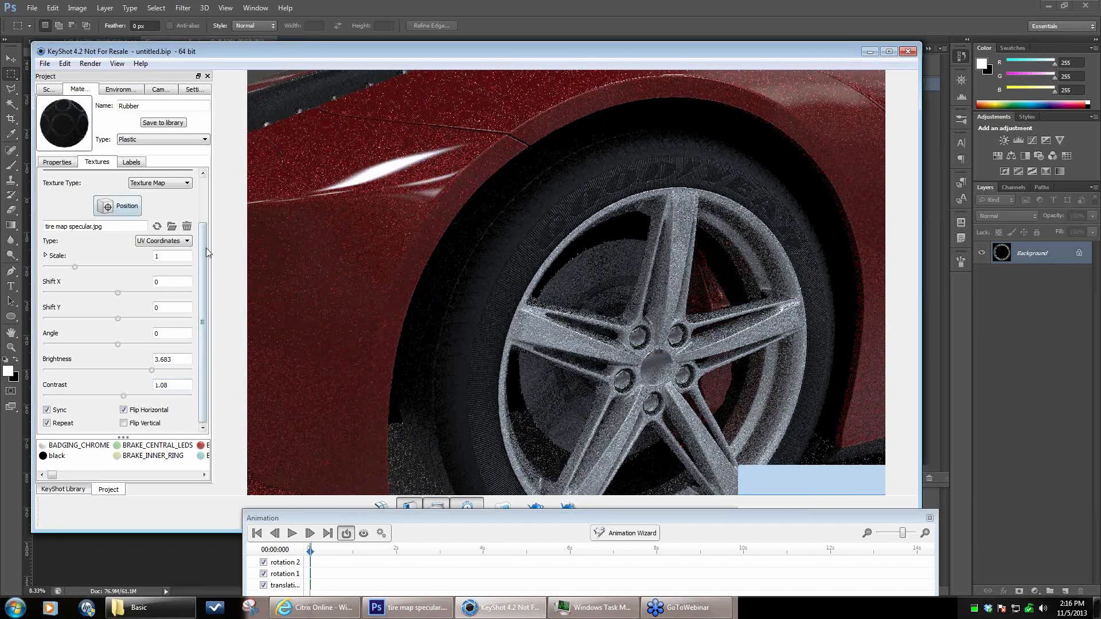
drag(203, 252, 203, 190)
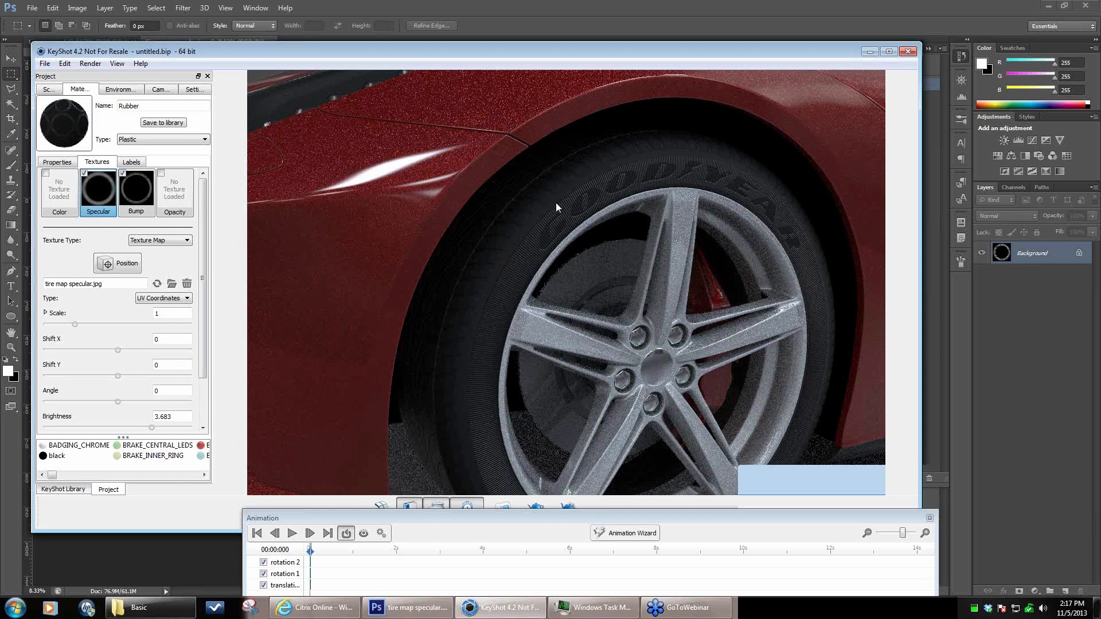
- Switch to tire map.psd in Photoshop and show only the GoodYear black copy layer, hiding Layer 2, Layer 1 and the Background
click(202, 567)
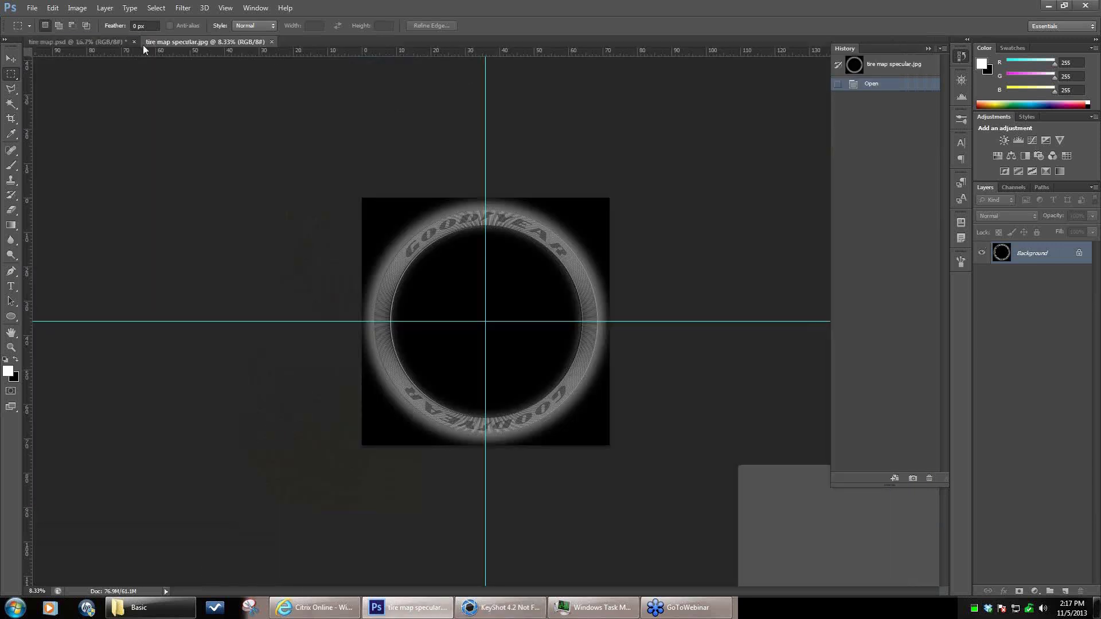
click(102, 44)
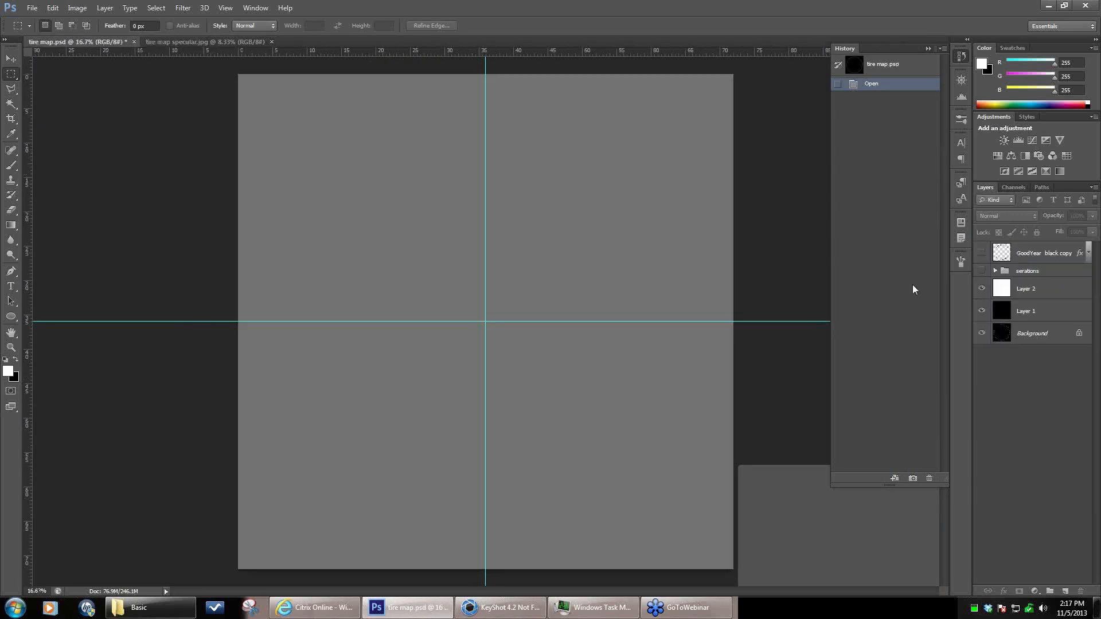
click(983, 287)
click(985, 254)
click(982, 313)
click(982, 332)
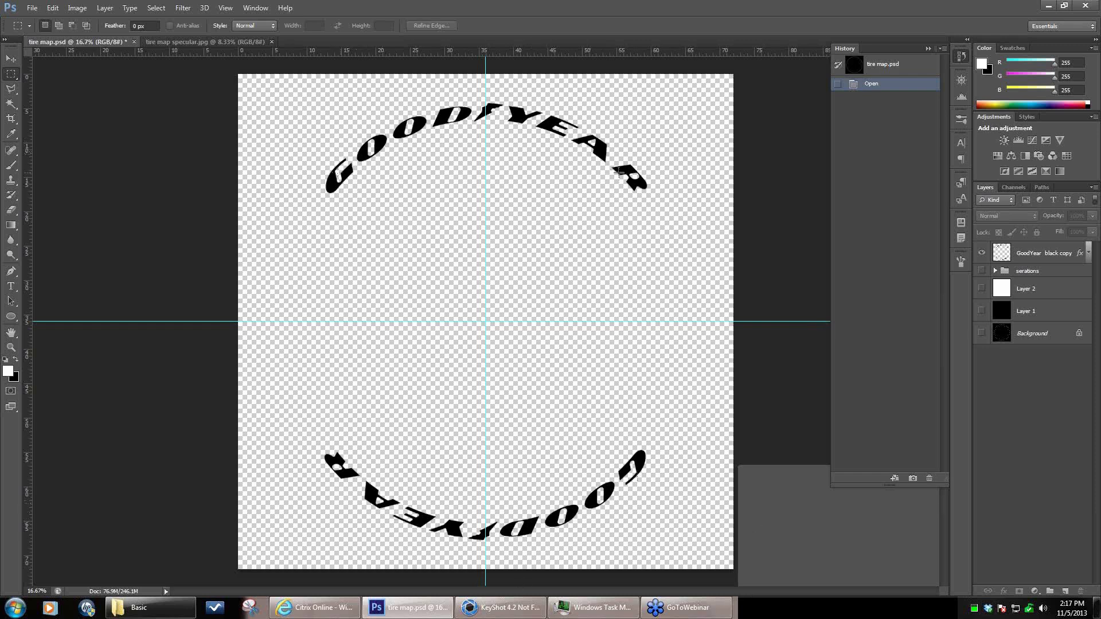
- Enable the layer effects on the GoodYear black copy layer to apply its white Color Overlay to the lettering
click(1088, 254)
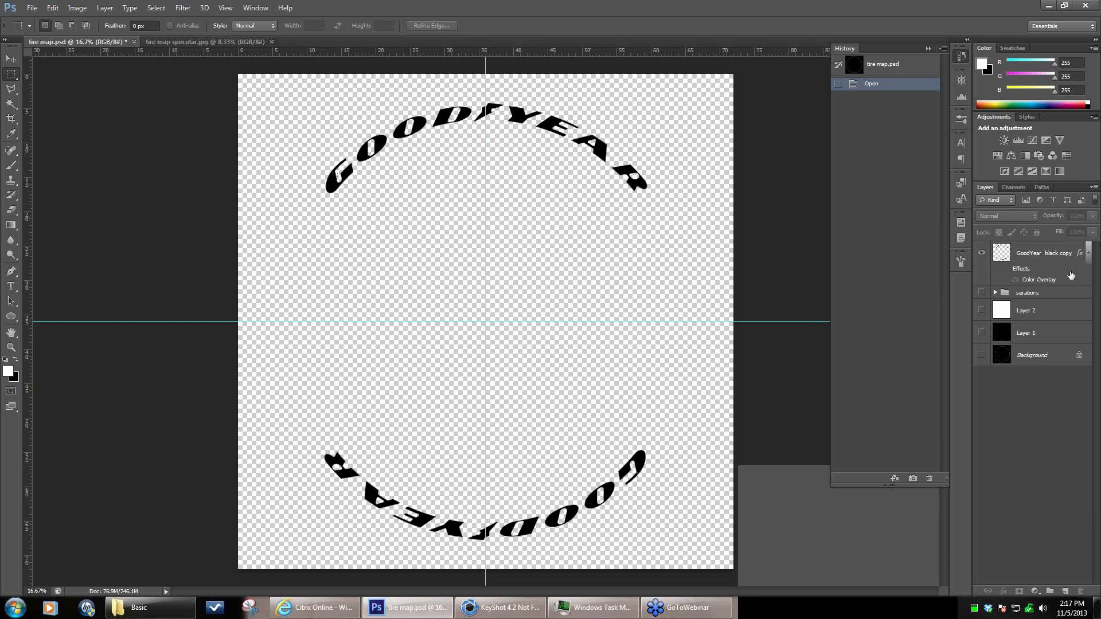
right_click(1057, 280)
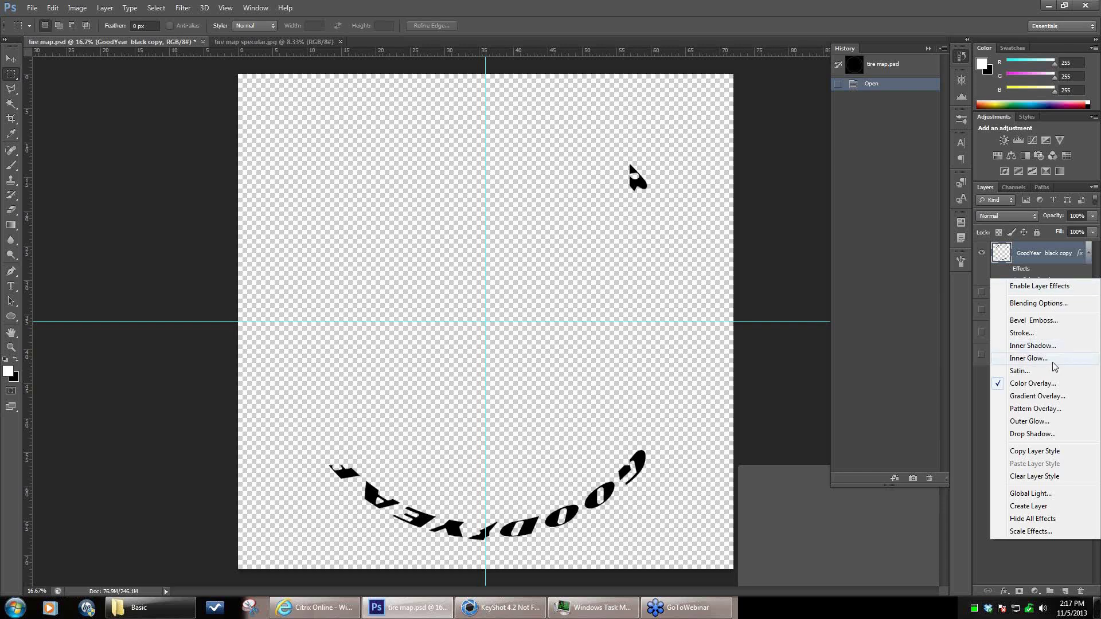
click(1088, 259)
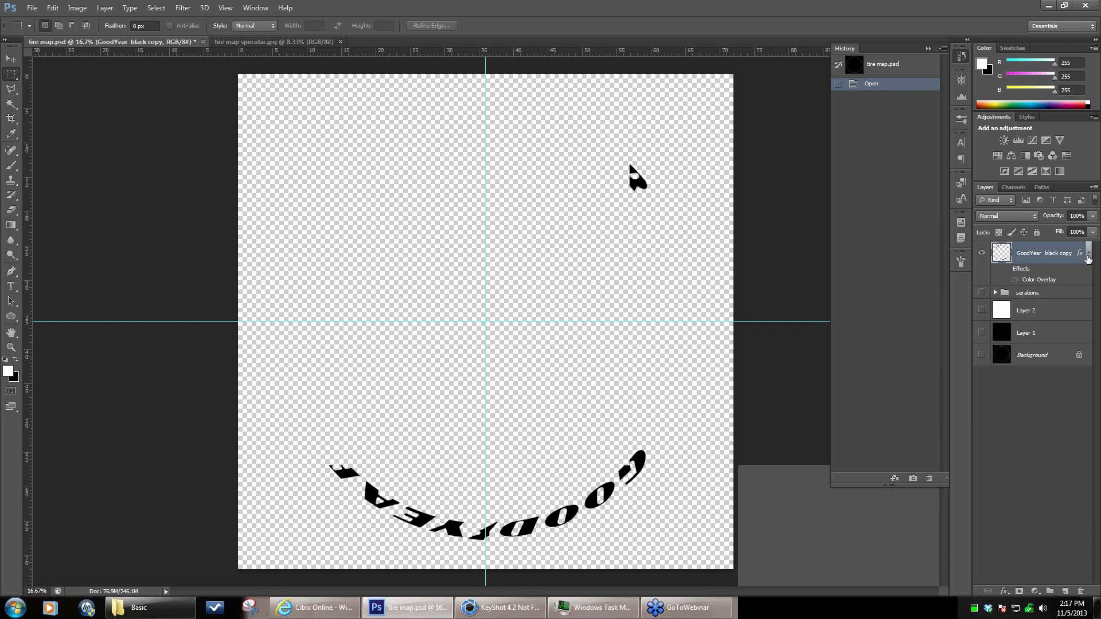
double_click(1048, 280)
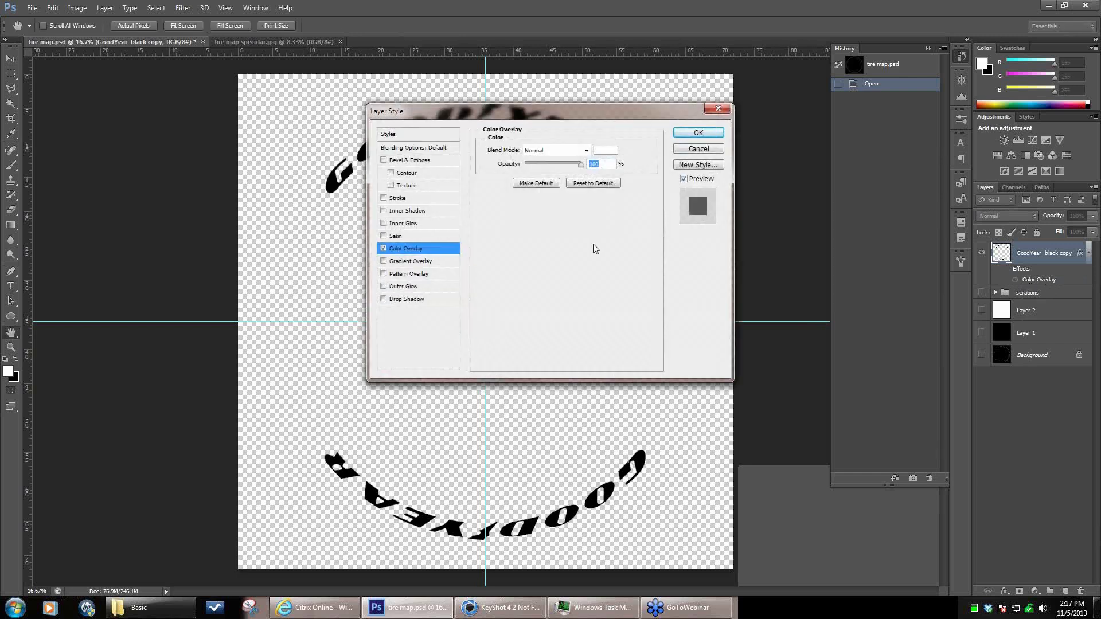
click(702, 150)
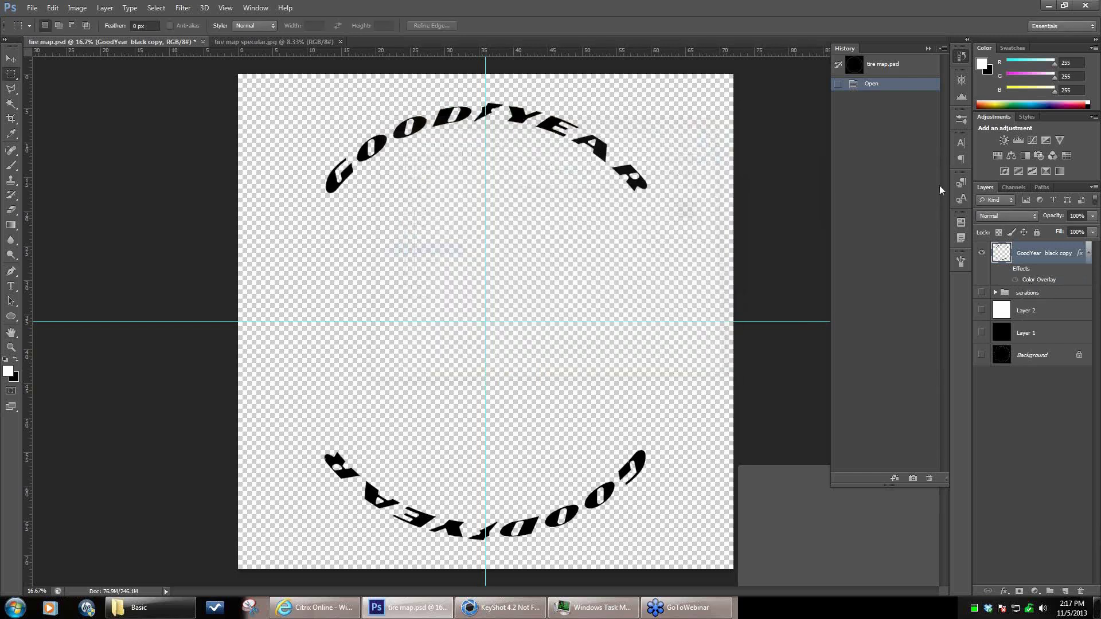
right_click(1054, 276)
click(1053, 287)
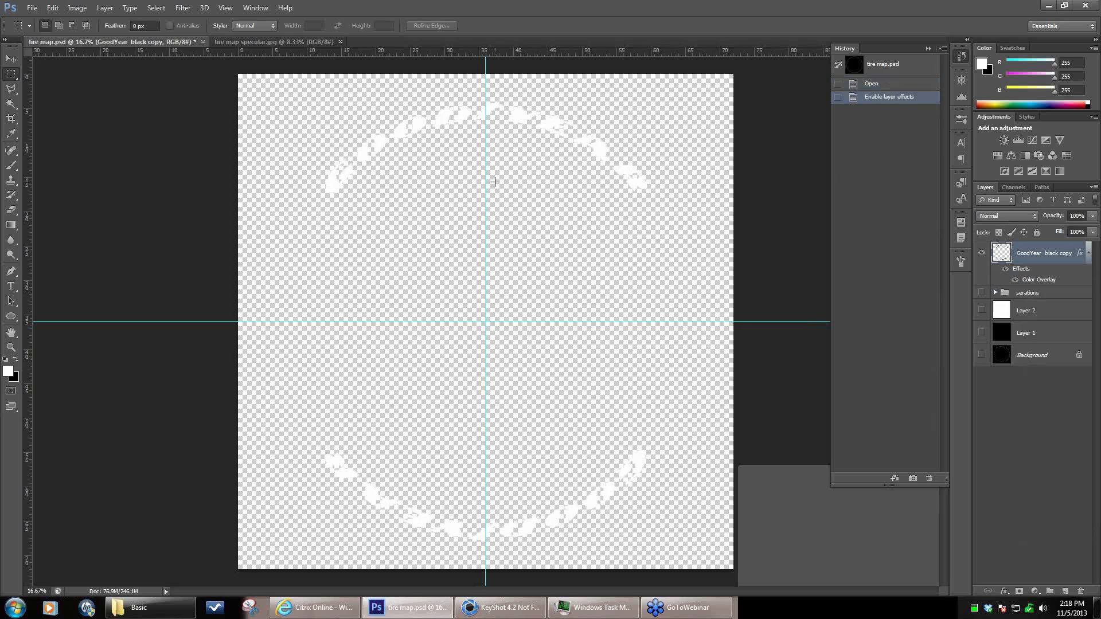
- Switch to KeyShot and load tire map color.png from the Basic folder as the Rubber material's color texture
click(1049, 7)
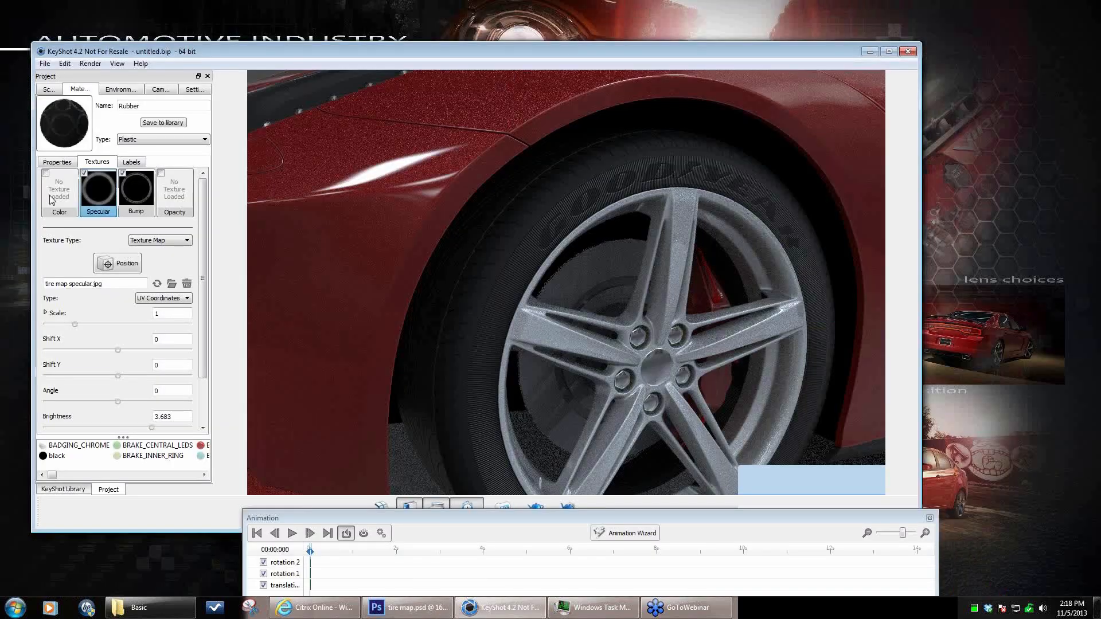
double_click(52, 199)
click(820, 195)
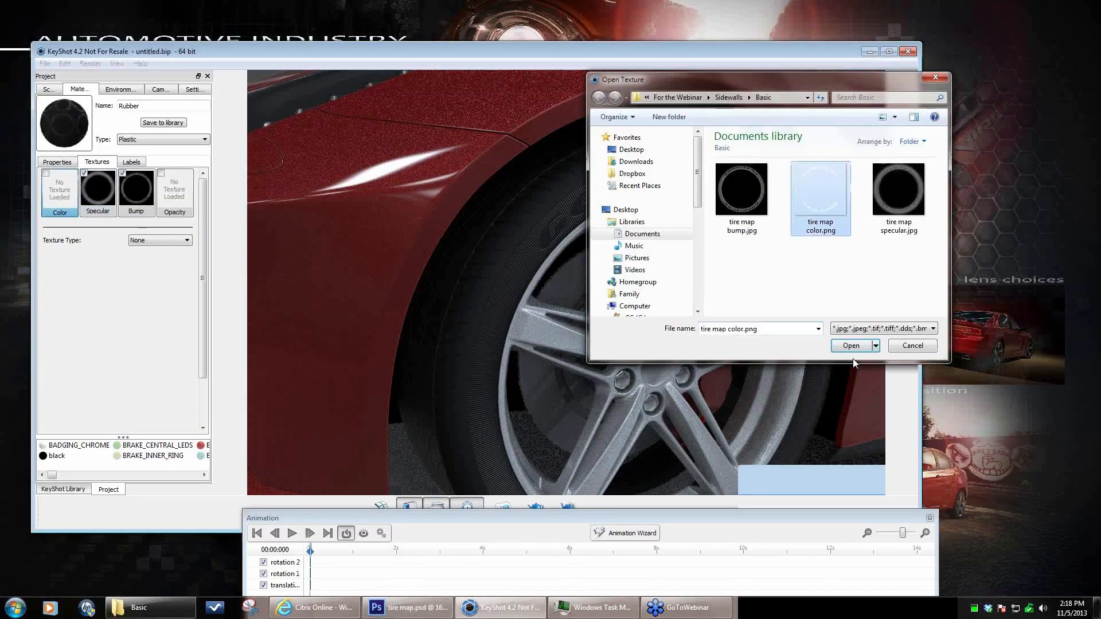
click(852, 346)
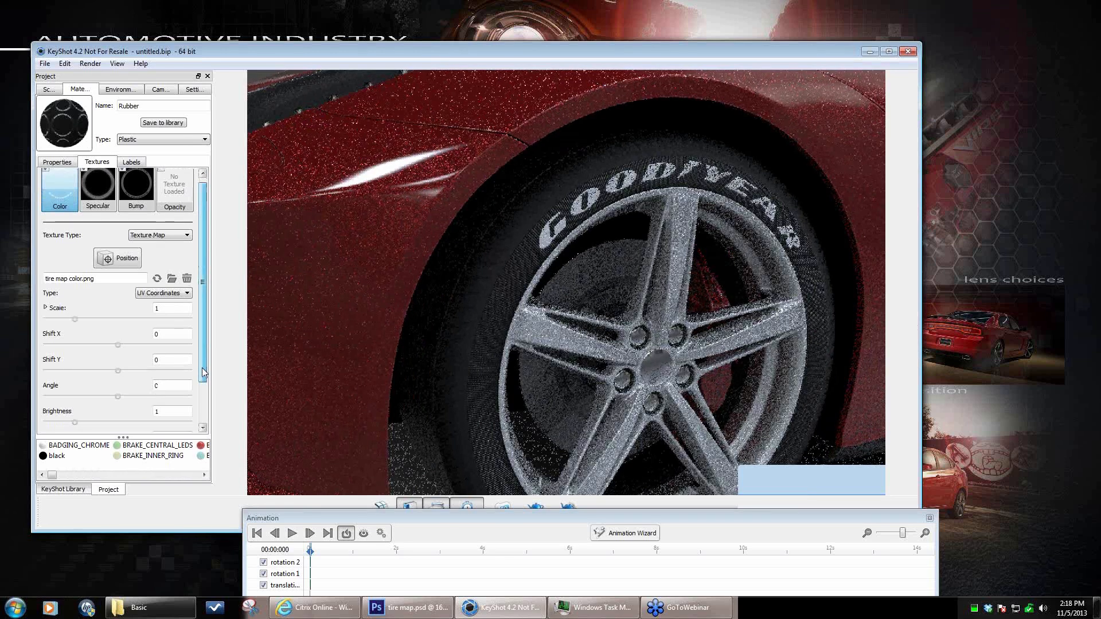
- Set the brightness of the Rubber material's color texture to .03
scroll(202, 367, down, 2)
double_click(180, 364)
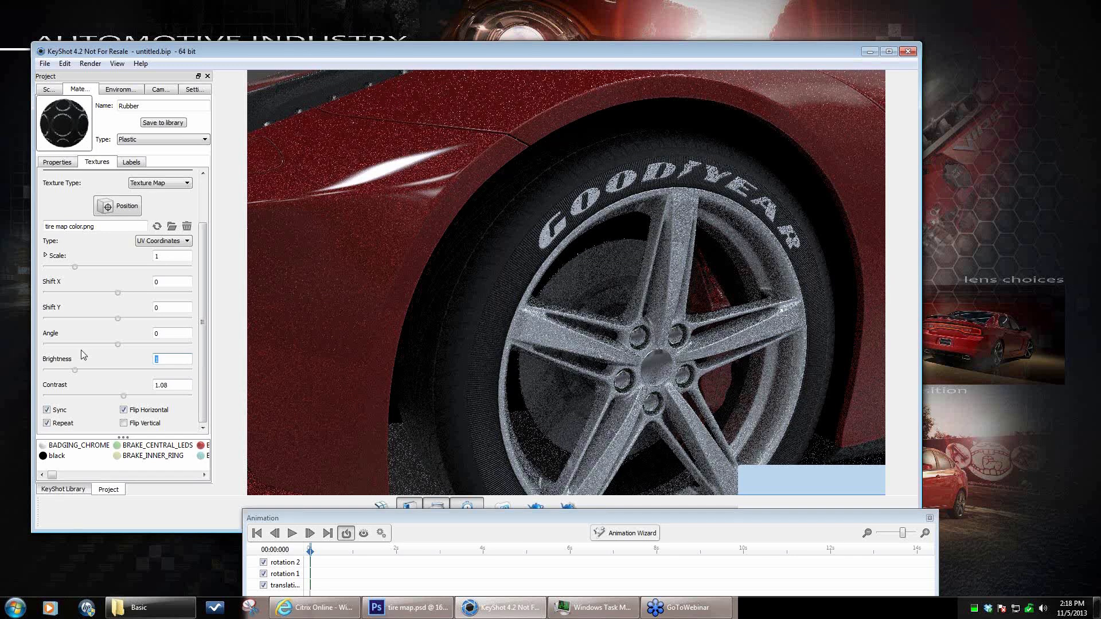
text(.03)
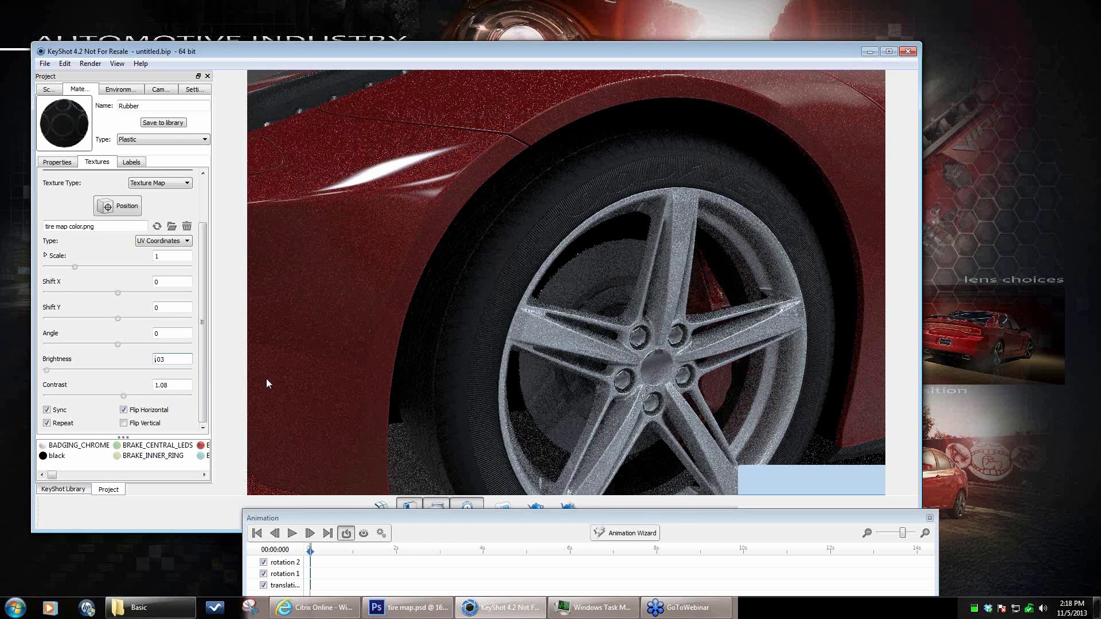
key(alt)
scroll(698, 332, down, 6)
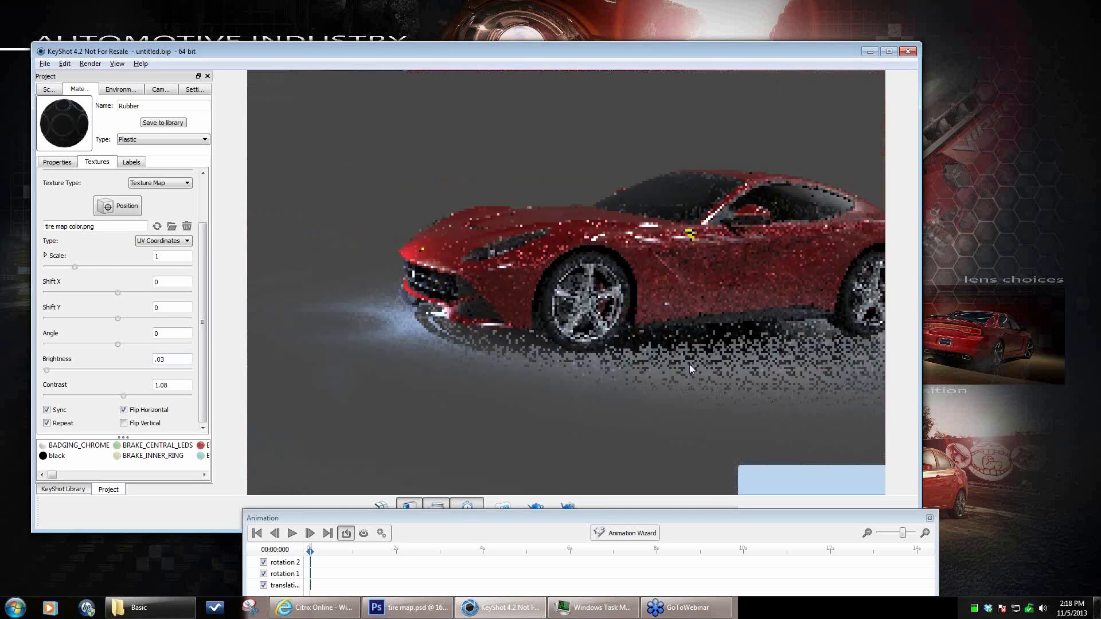
drag(704, 364, 708, 364)
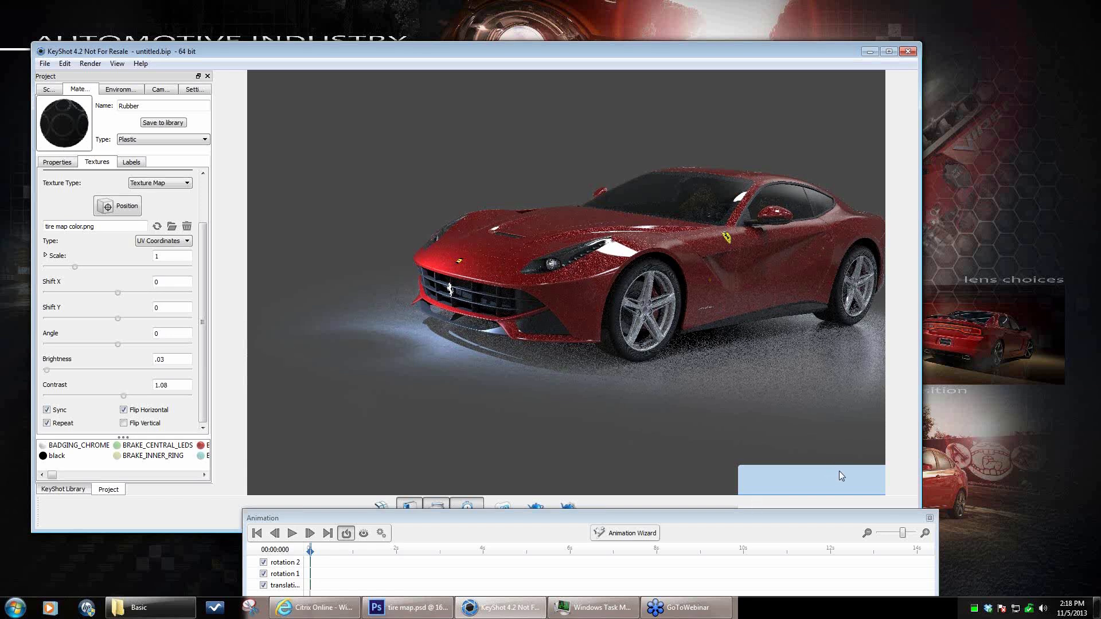
click(1041, 400)
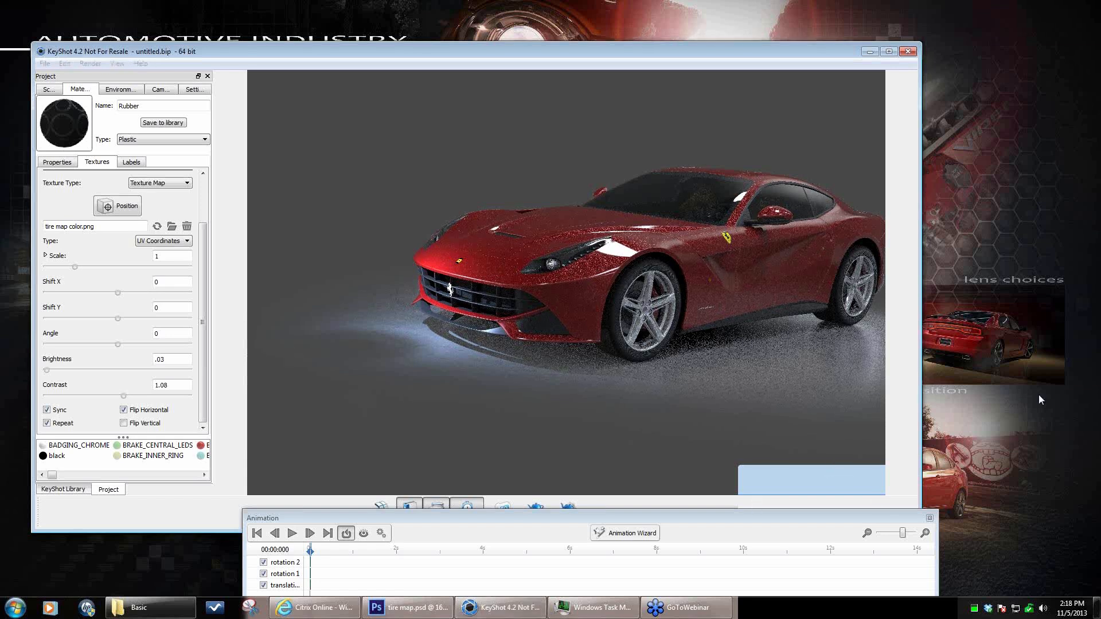